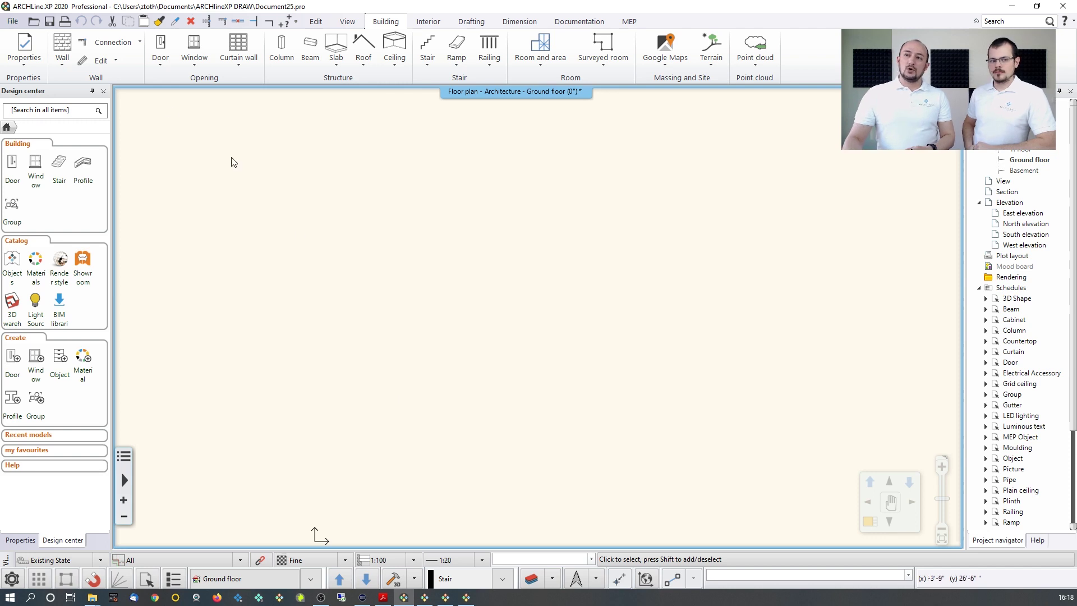
Import the AutoCAD DWG file Carmel_Ave_Floor_plans.dwg into the project.
click(22, 25)
mouse_move(132, 164)
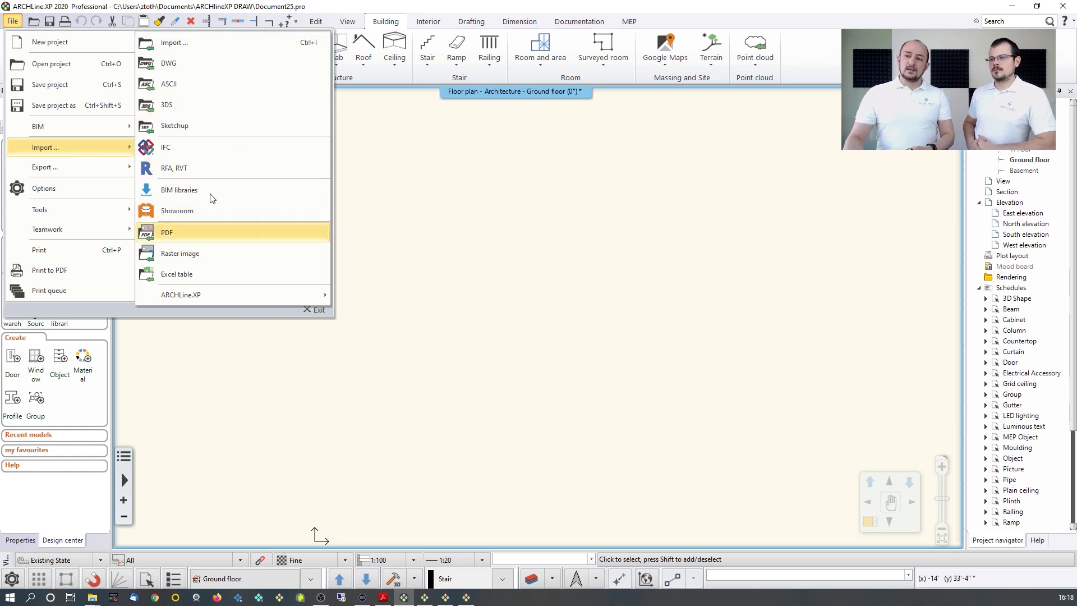
click(183, 51)
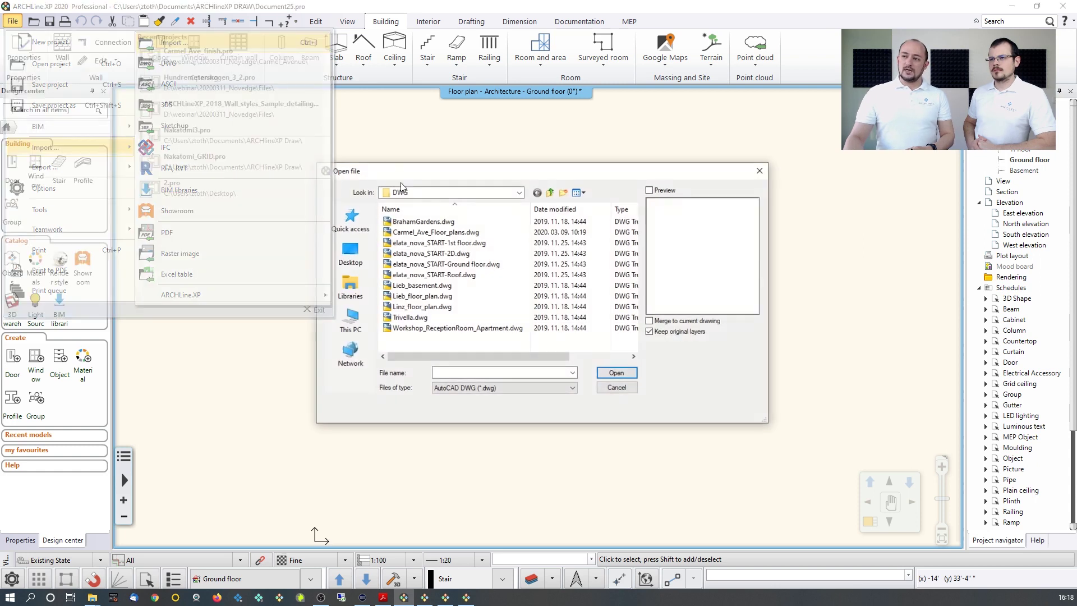
click(468, 388)
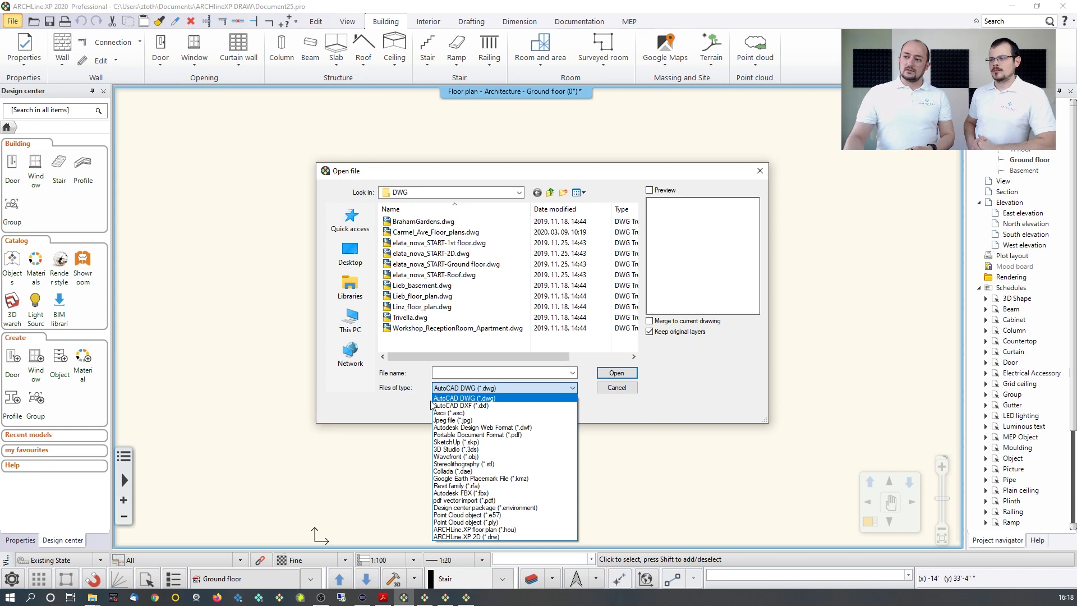
click(439, 238)
click(429, 232)
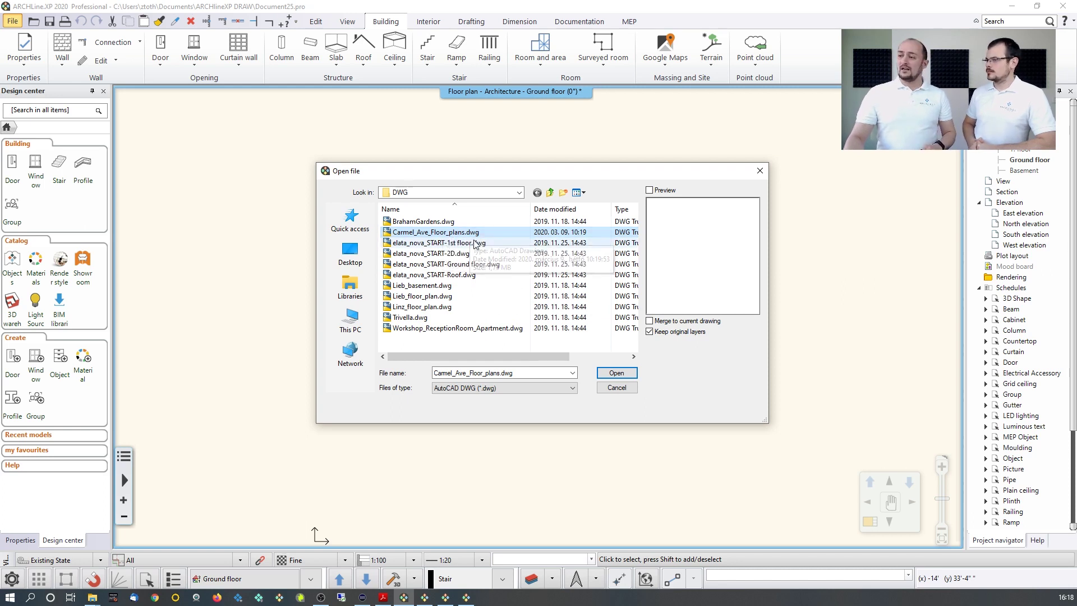
click(615, 372)
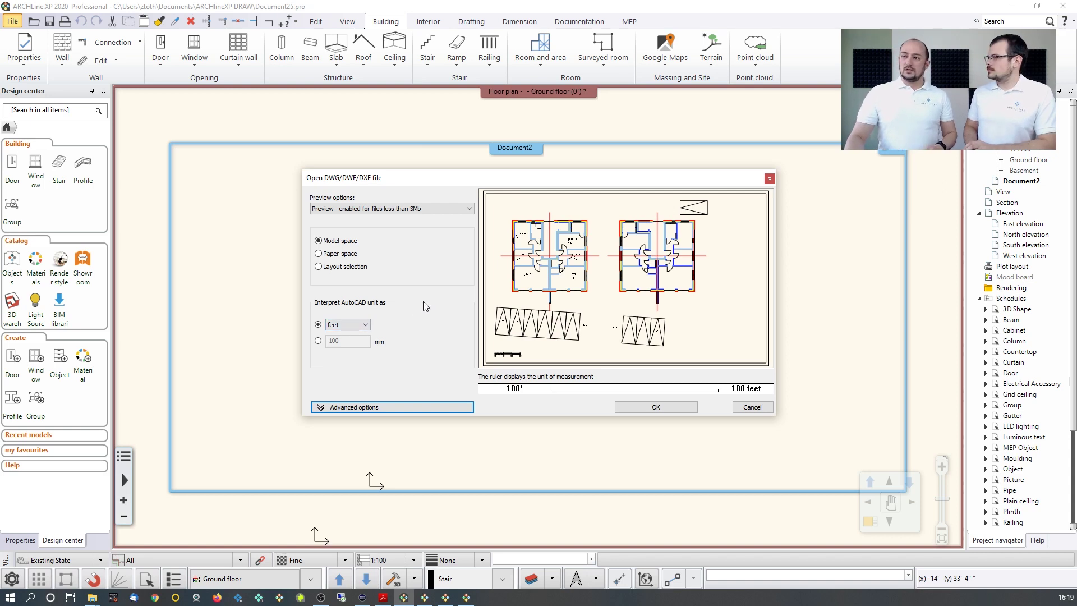
Check the preview's scale bar against the ruler and load the DWG's model space with feet as the unit.
scroll(555, 314, up, 5)
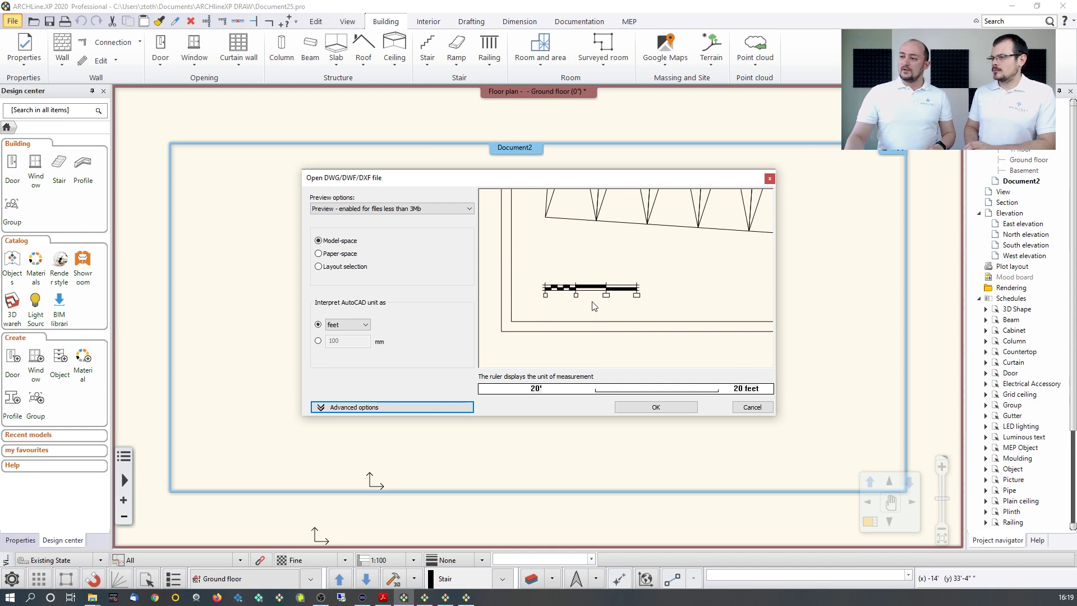
scroll(604, 331, up, 2)
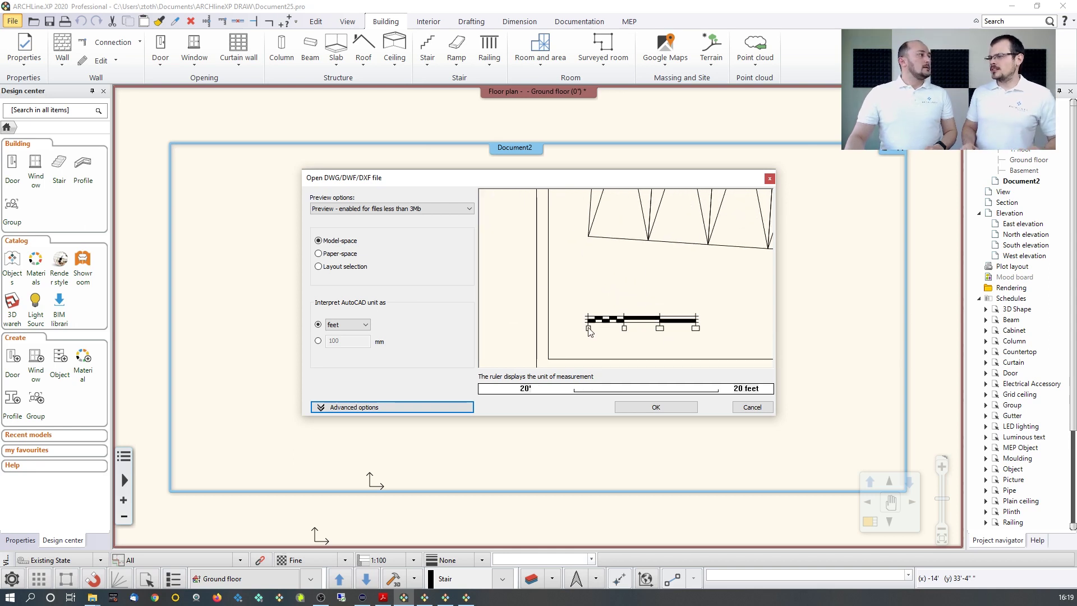
scroll(592, 365, up, 3)
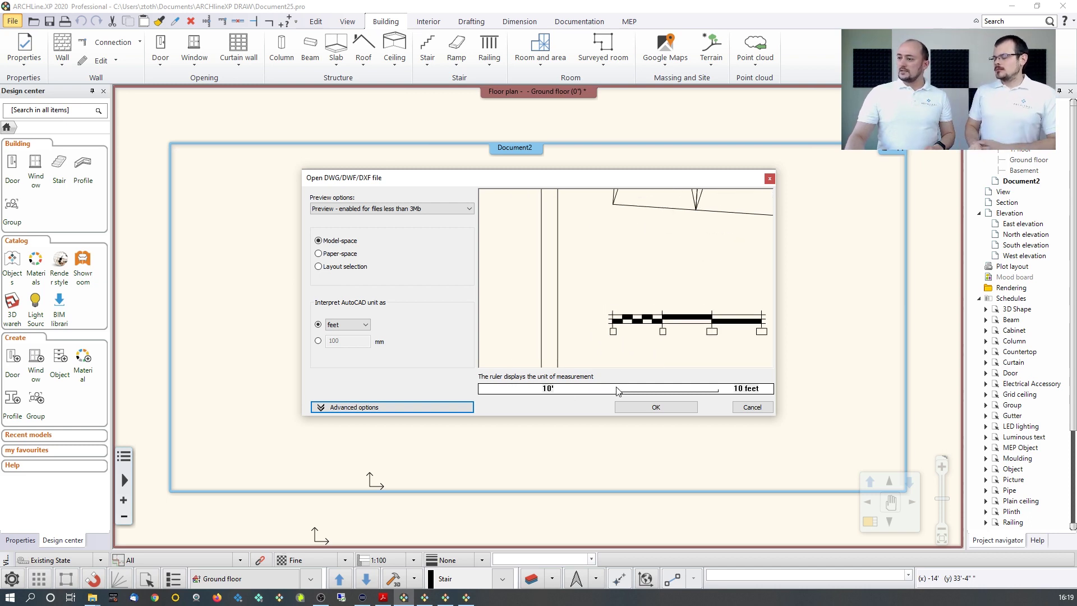
middle_drag(637, 365, 643, 409)
scroll(697, 354, down, 4)
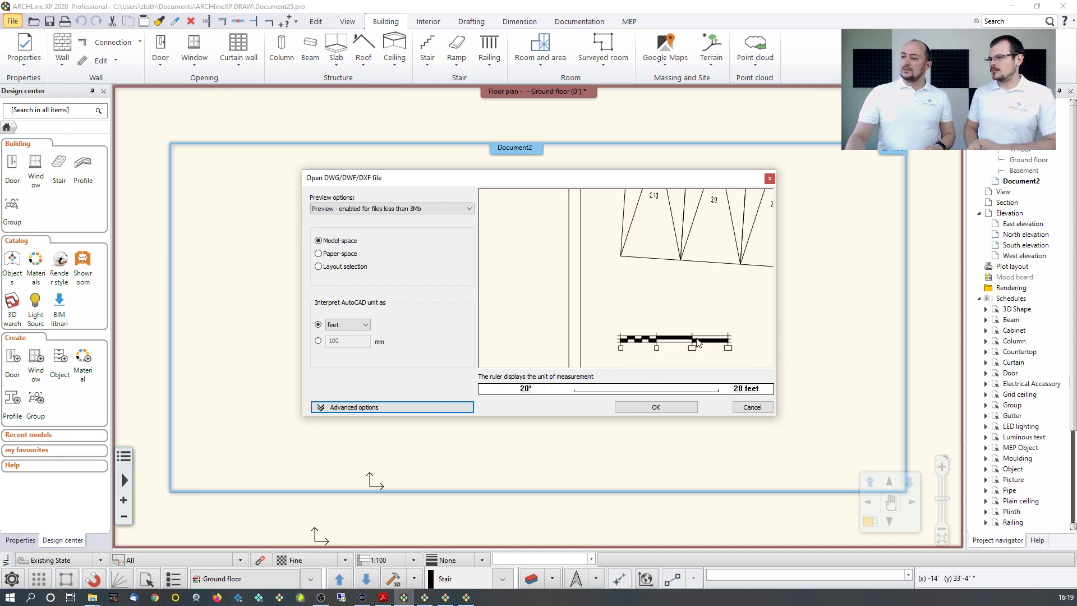
scroll(652, 306, down, 2)
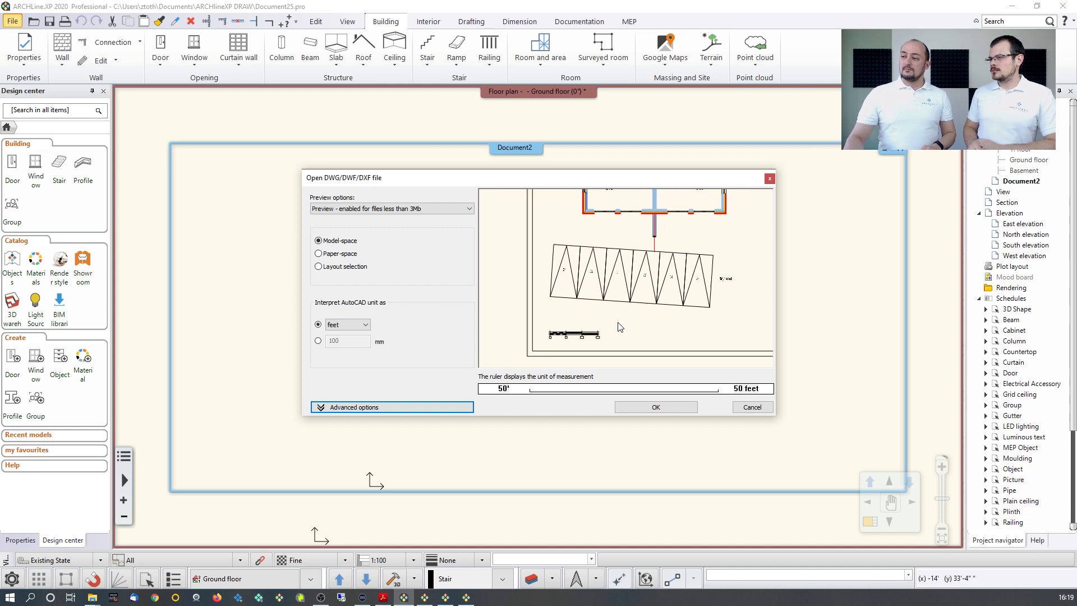
middle_drag(660, 292, 615, 316)
click(653, 406)
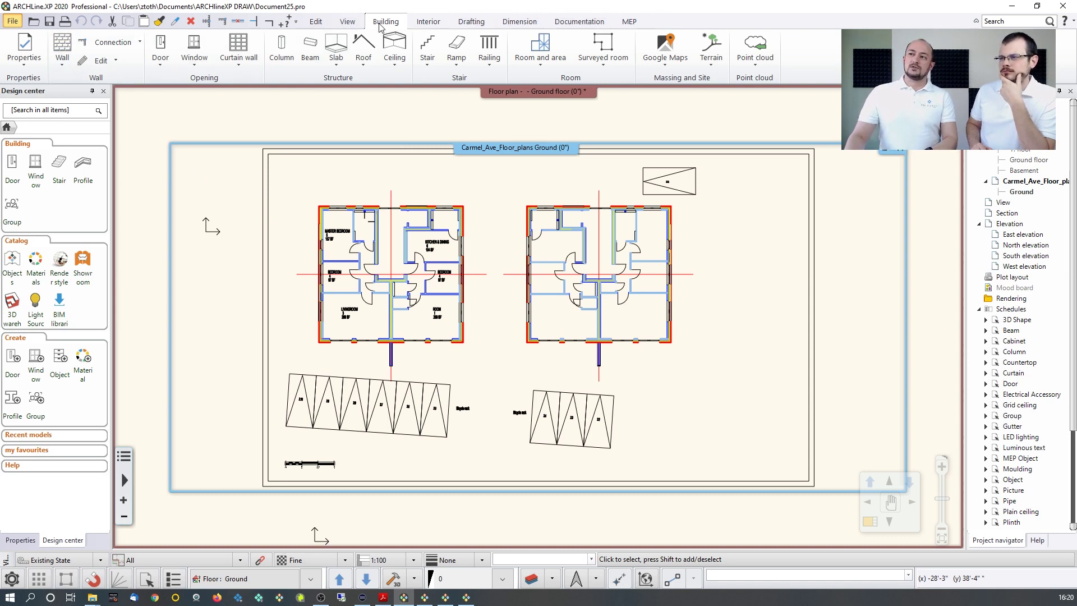
Generate the upper exterior wall of the left-hand floor plan from its DWG lines and check it in the 3D view.
click(62, 65)
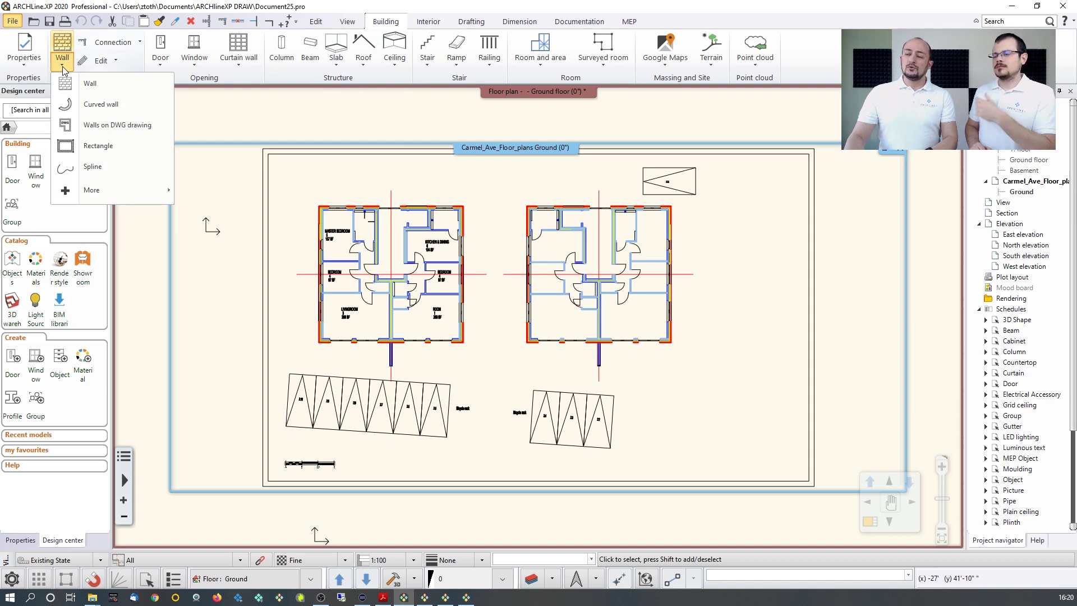
click(155, 127)
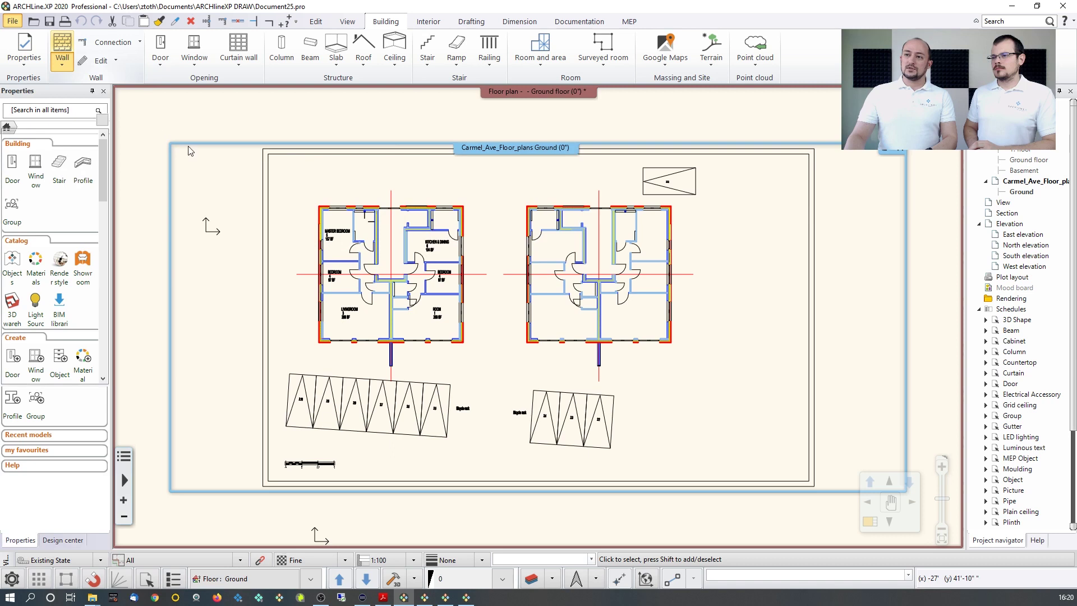
scroll(370, 252, up, 2)
scroll(370, 252, up, 3)
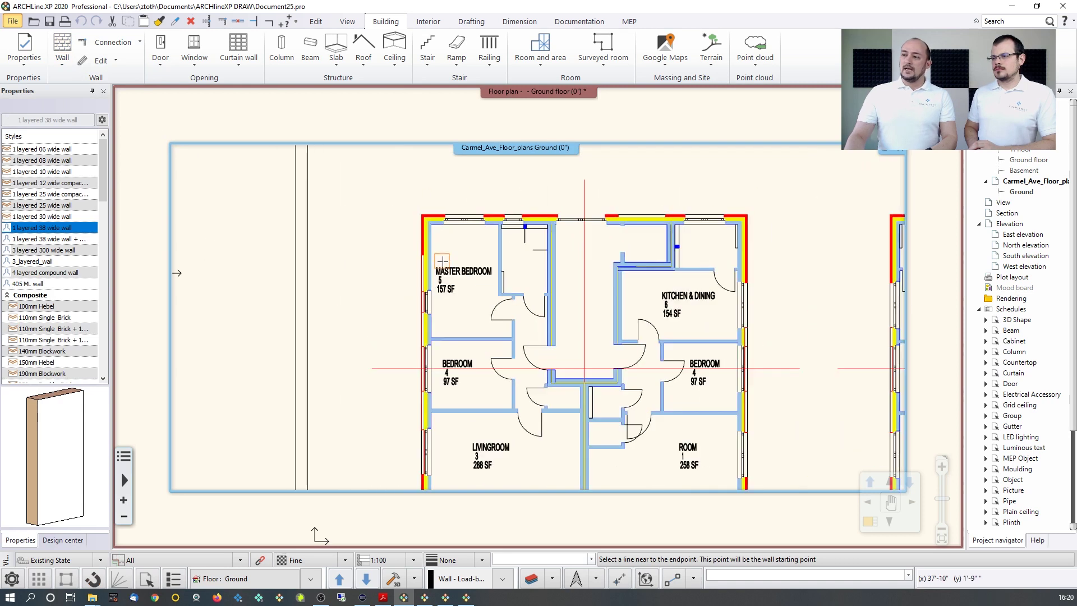
scroll(345, 227, up, 3)
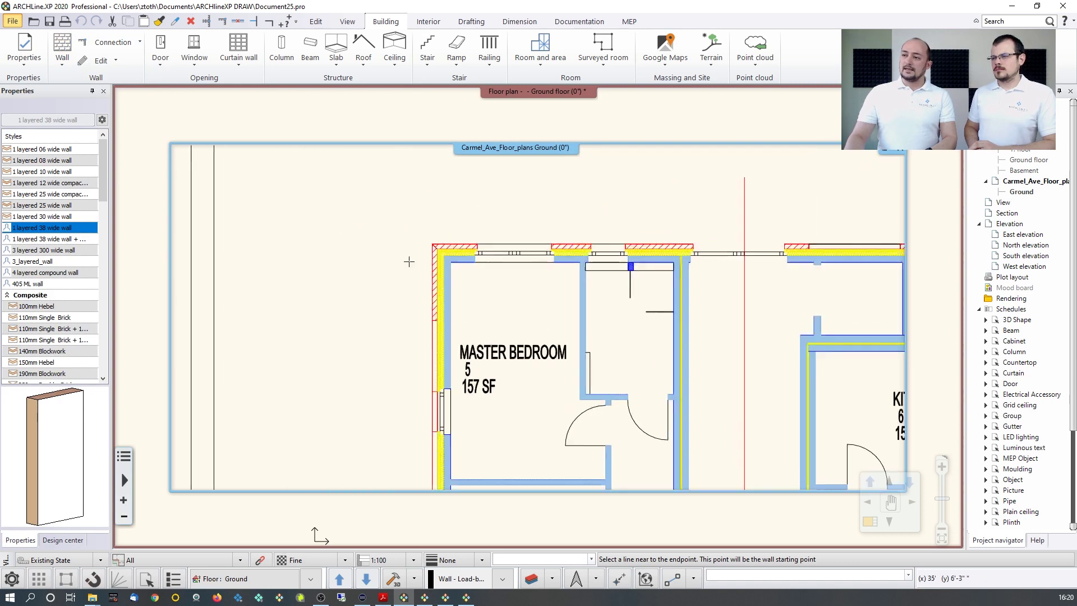
click(487, 272)
scroll(561, 263, right, 5)
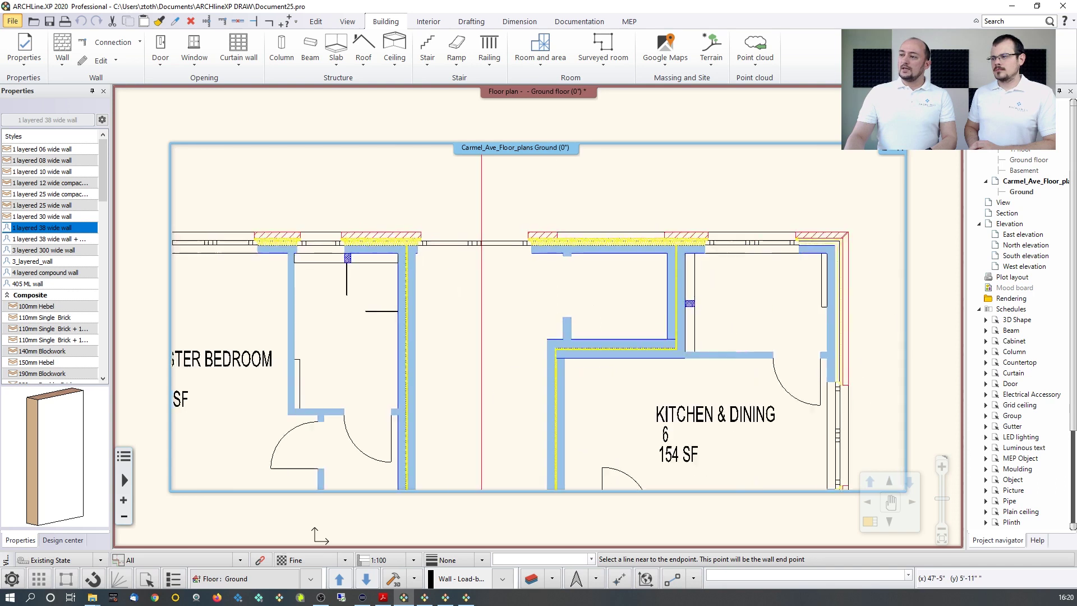
click(644, 251)
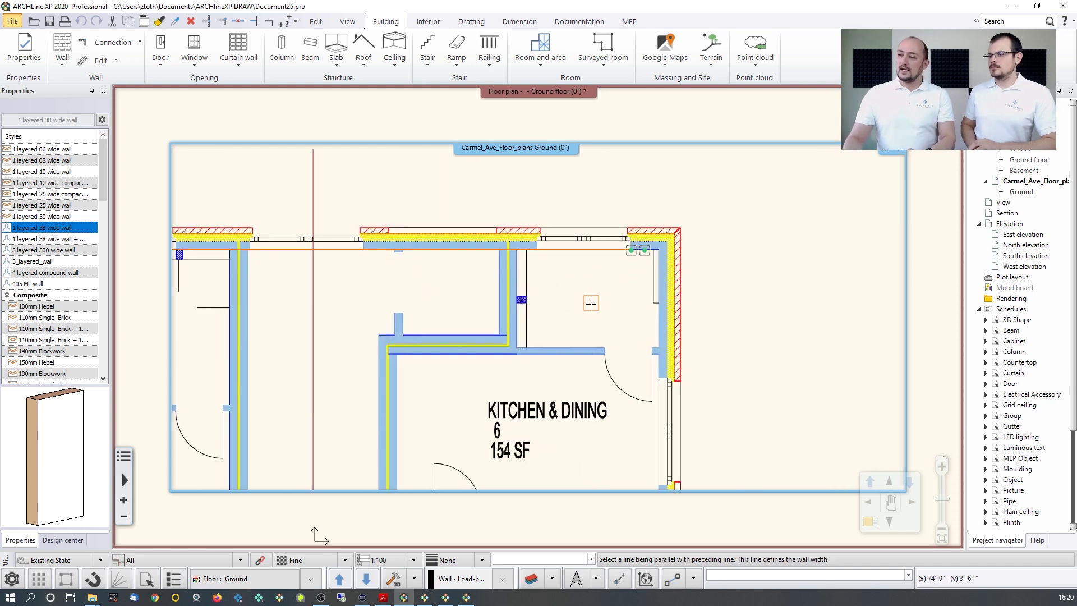
click(615, 228)
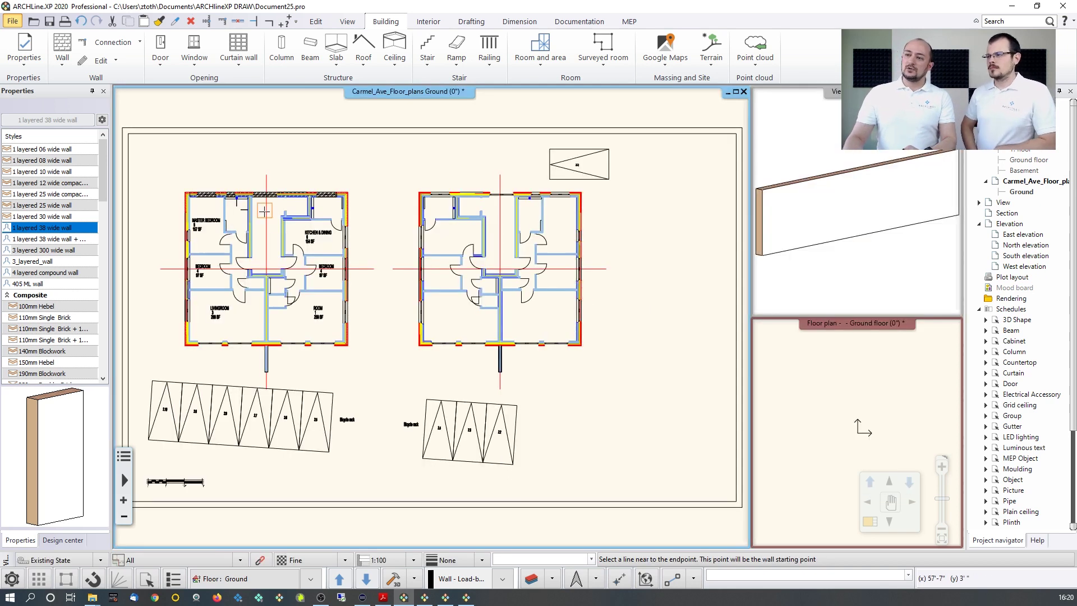
key(Escape)
click(858, 222)
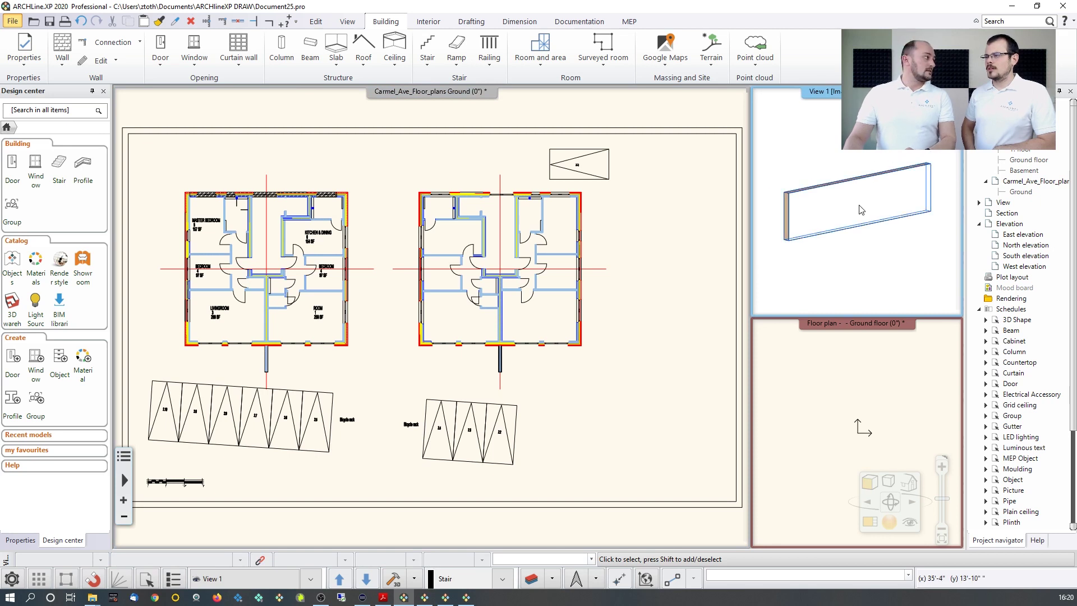
scroll(861, 210, down, 4)
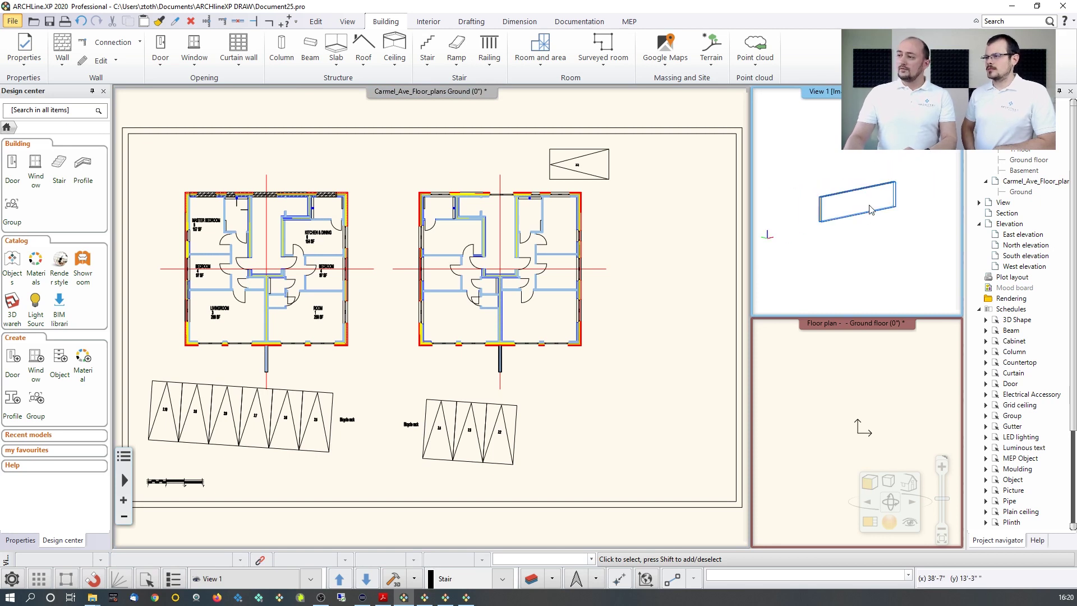
Generate the right exterior wall from the DWG lines, running from the kitchen corner down to the room's lower corner.
click(273, 217)
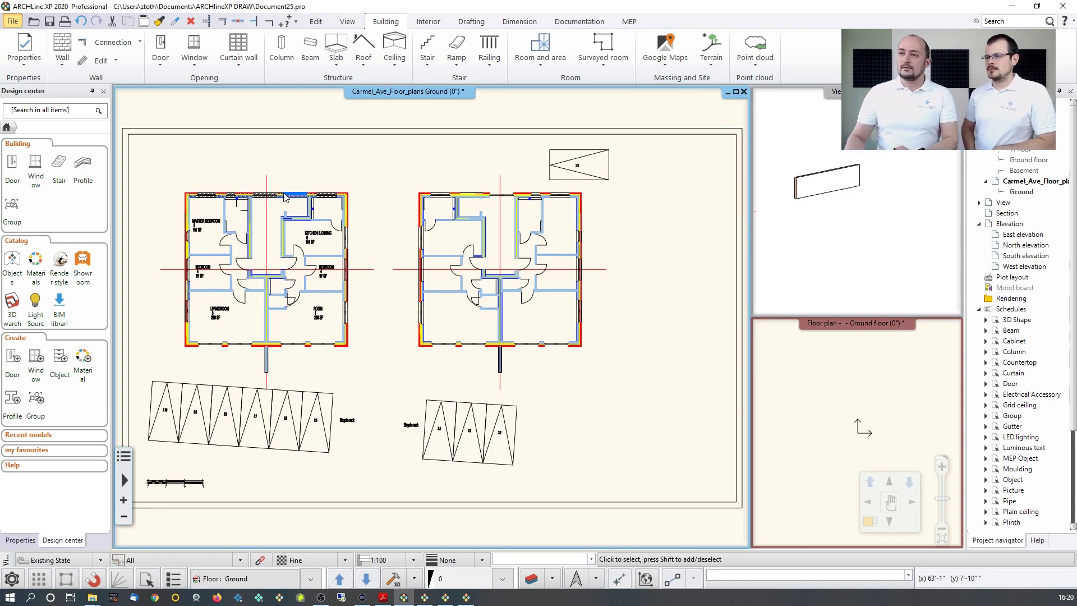
click(62, 58)
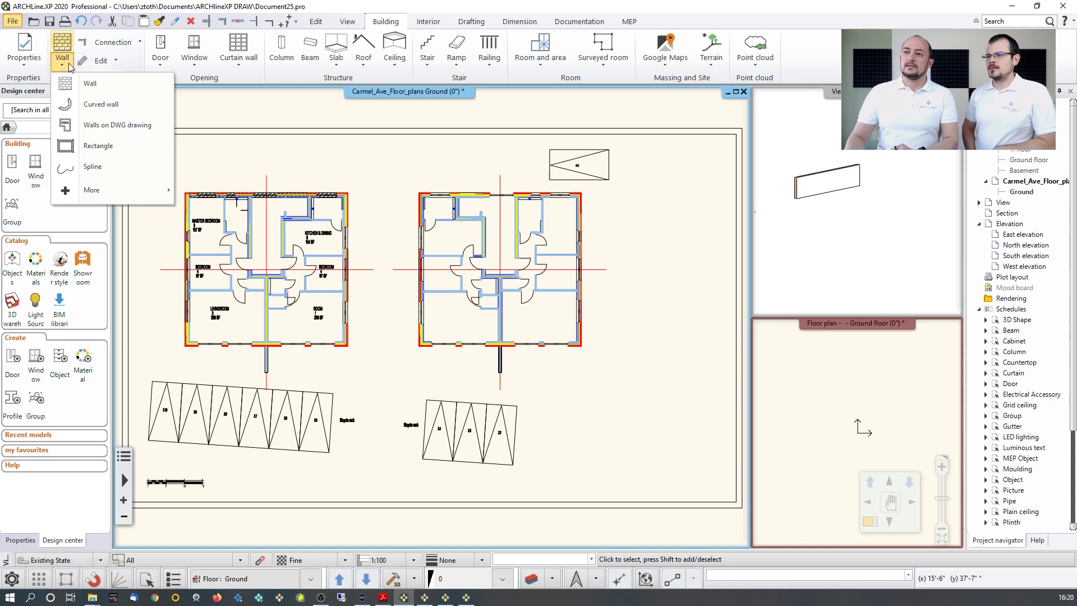
click(104, 124)
scroll(328, 188, up, 5)
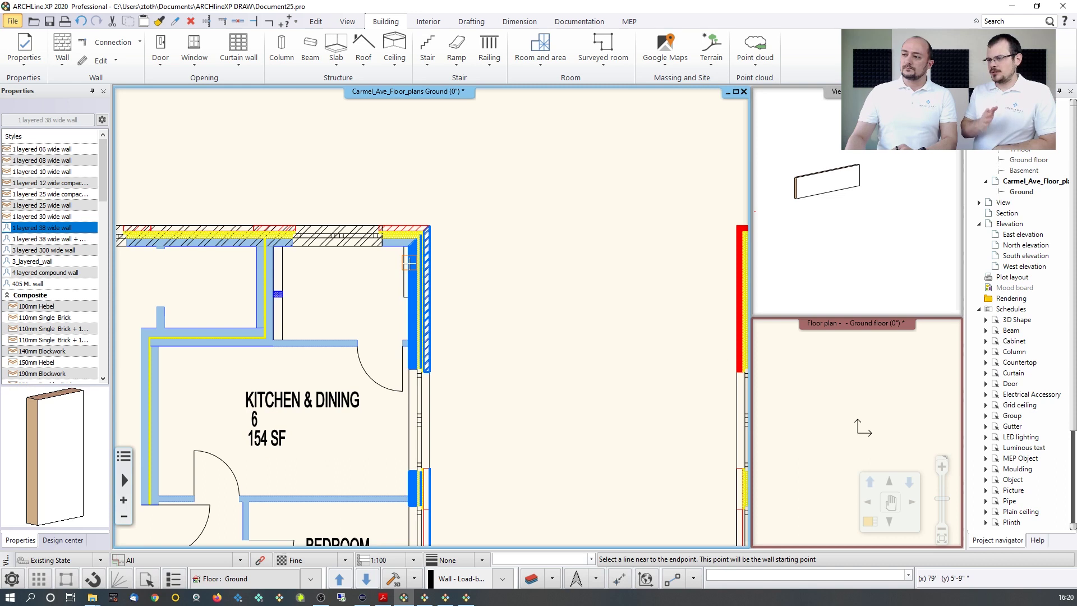
click(410, 260)
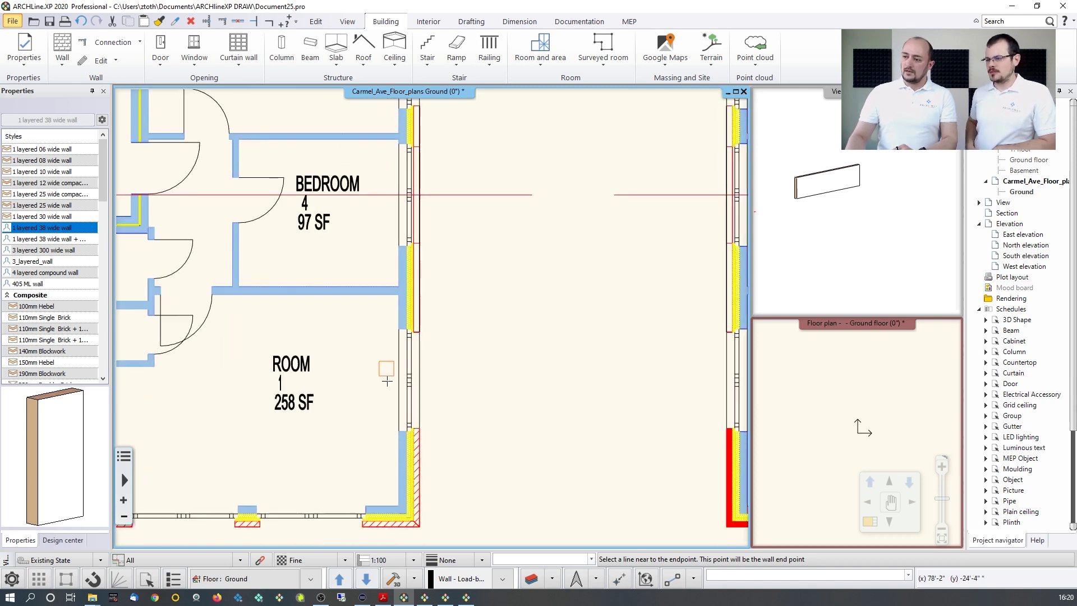
scroll(389, 374, up, 2)
click(412, 385)
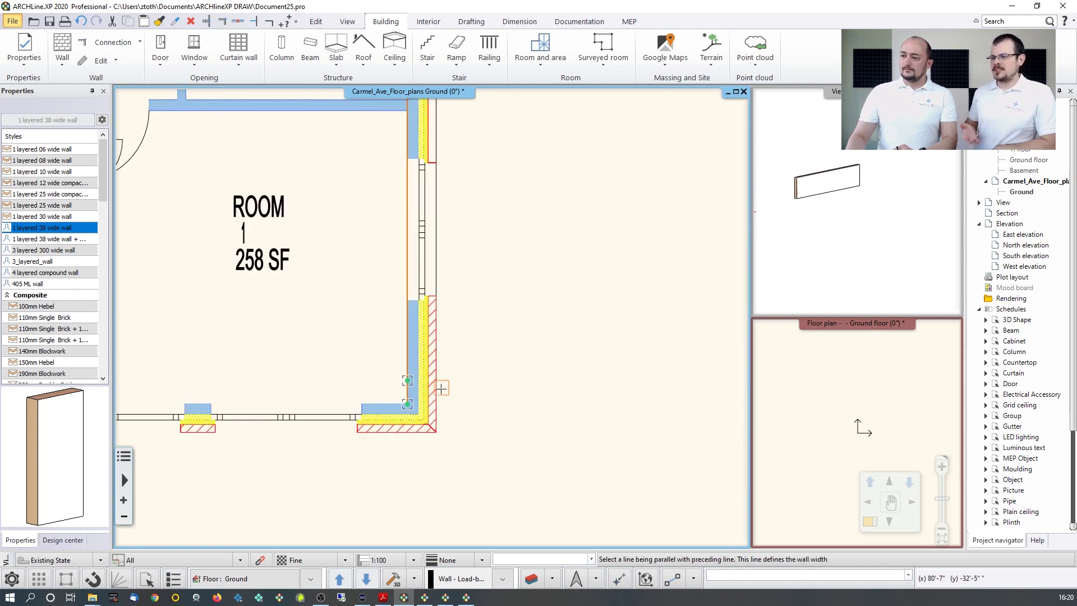
Generate the lower and left exterior walls from the DWG lines to close the building outline.
click(395, 401)
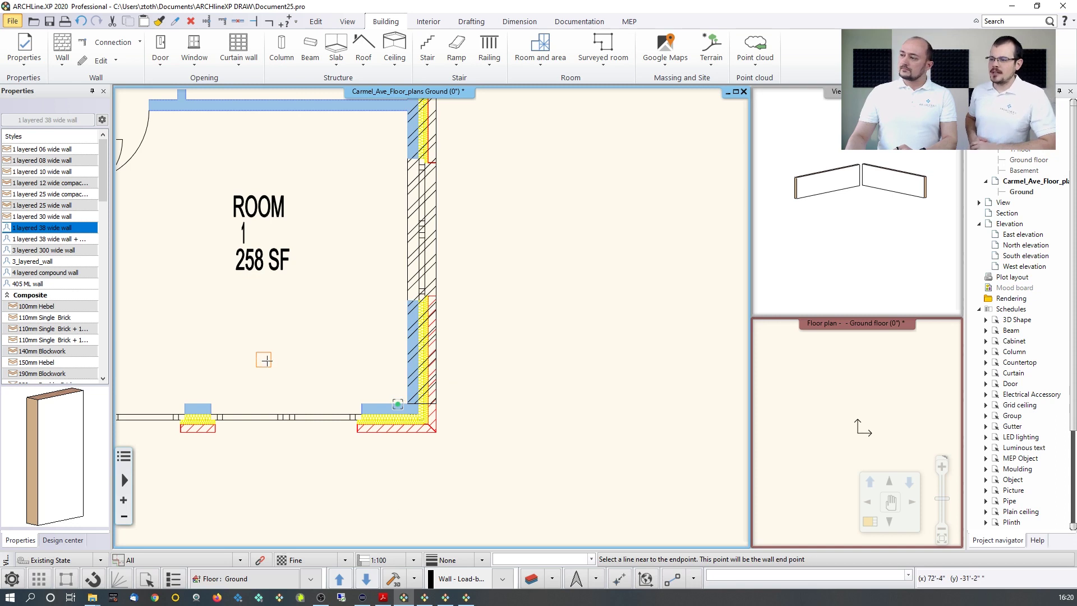
scroll(560, 316, down, 1)
middle_drag(476, 368, 282, 394)
click(286, 406)
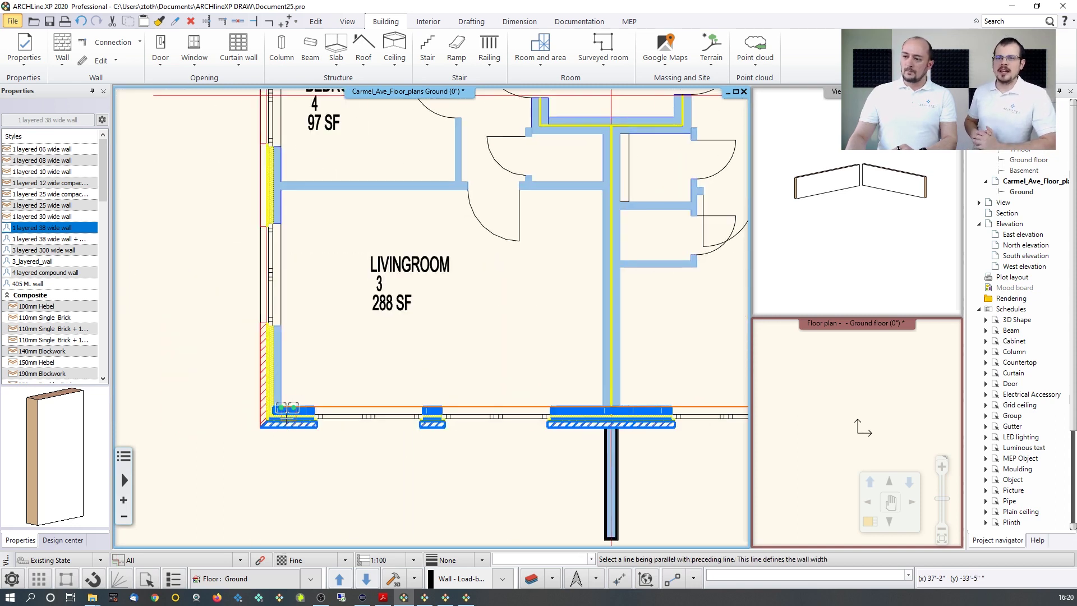
click(285, 429)
middle_drag(289, 90, 296, 376)
click(297, 240)
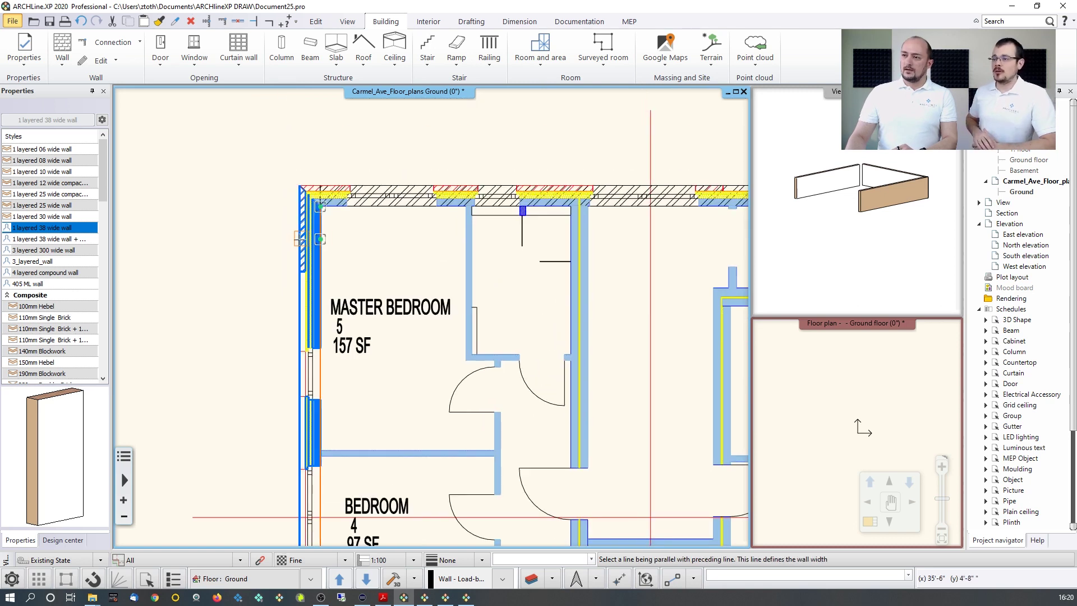
click(317, 241)
Generate the central hall's left wall and its lower wall from the DWG lines.
middle_drag(561, 542, 487, 359)
click(489, 359)
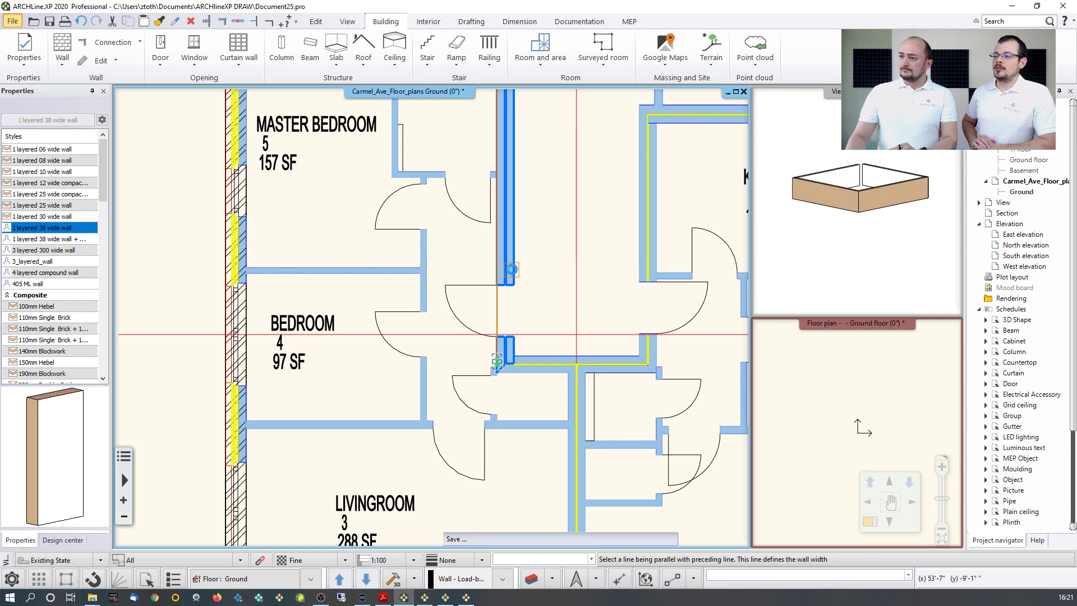
scroll(519, 307, up, 1)
click(632, 343)
click(638, 365)
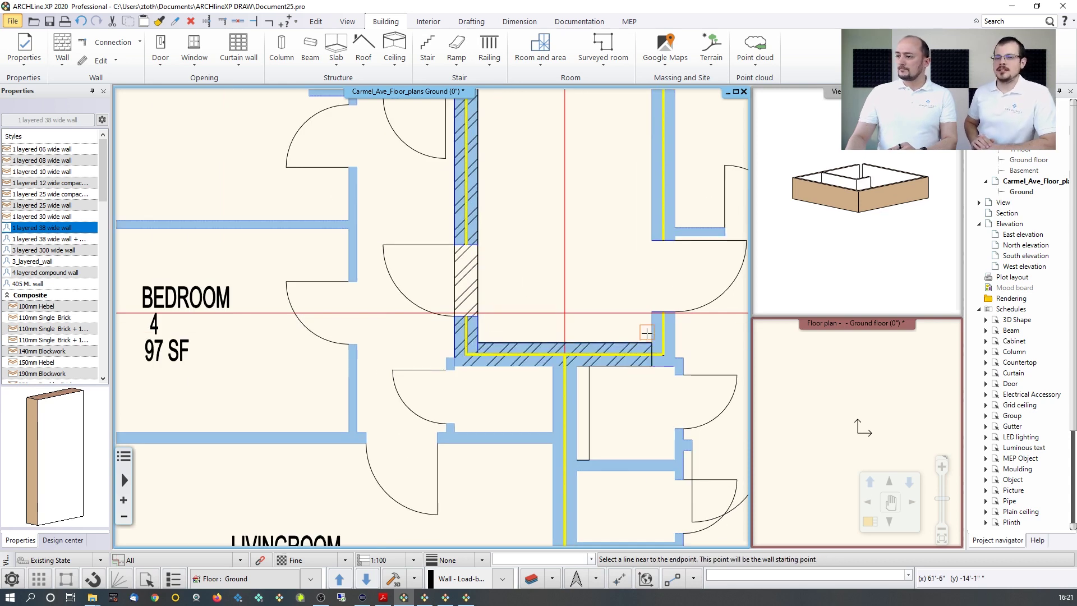
Generate the central hall's right wall from the DWG lines up to the corner beside the kitchen.
middle_drag(650, 196, 615, 384)
click(617, 499)
click(616, 314)
click(642, 245)
middle_drag(642, 246, 573, 288)
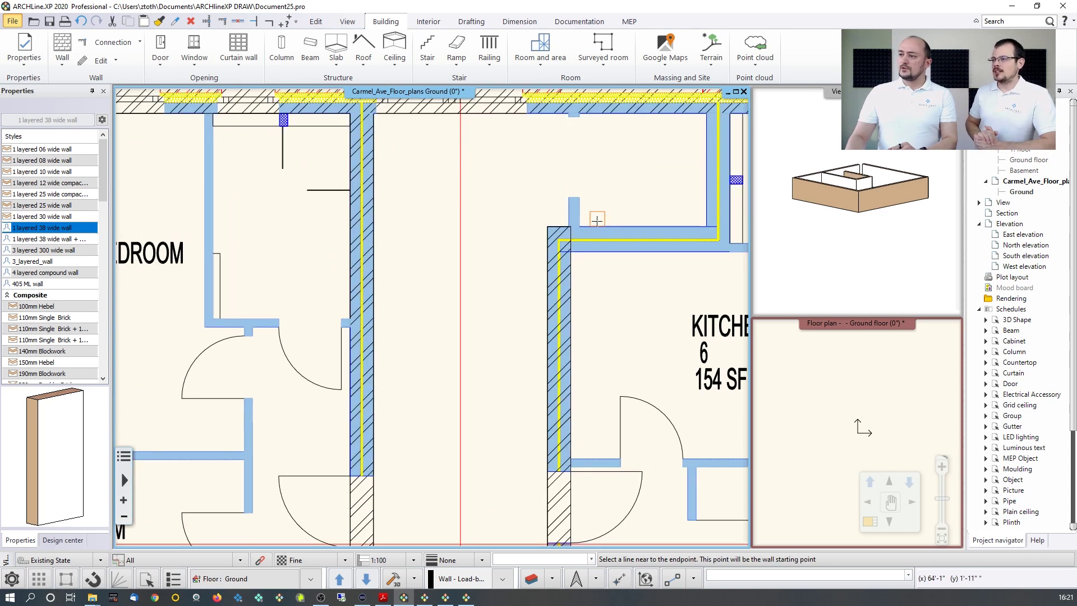
Generate the horizontal wall above the kitchen and the short vertical wall linking it to the upper exterior wall.
click(690, 225)
click(699, 222)
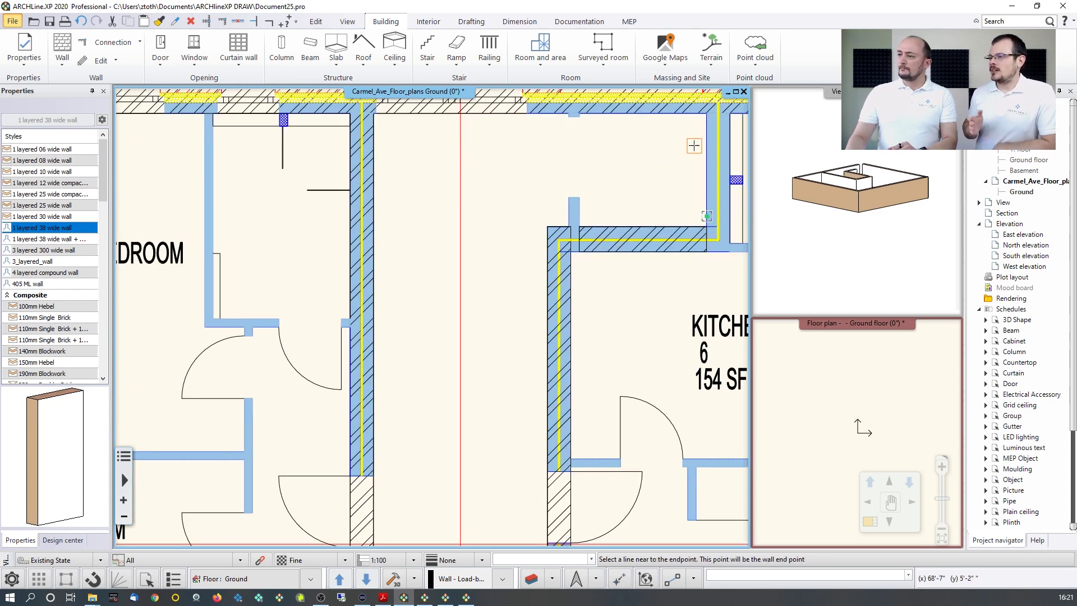
middle_drag(695, 146, 679, 174)
click(680, 174)
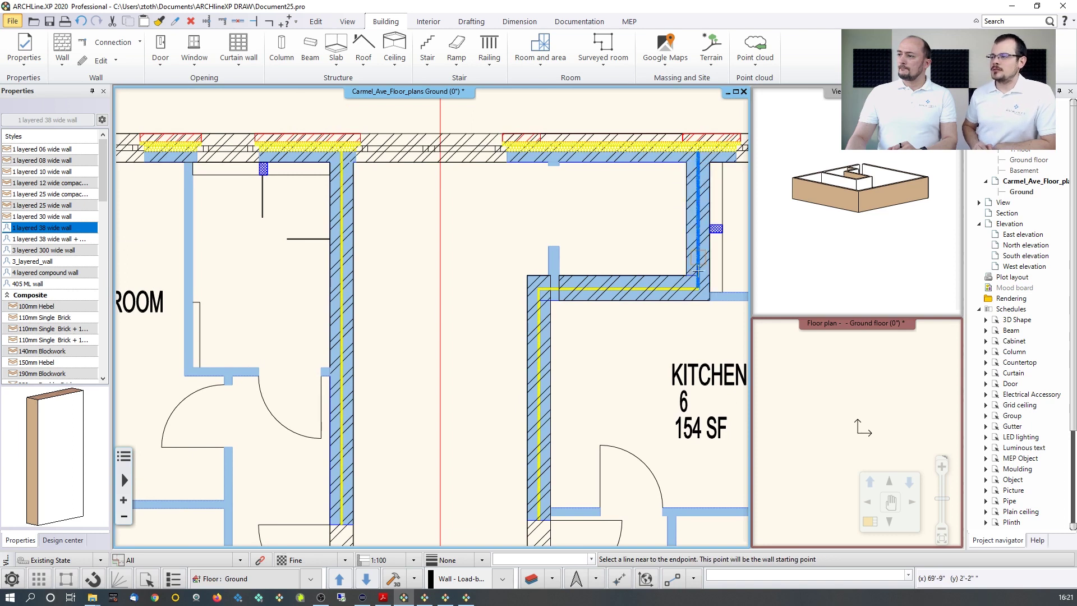
Generate the partition wall along the kitchen's upper side, from the hall corner to the right exterior wall, from the DWG lines.
scroll(707, 291, down, 1)
scroll(707, 292, down, 2)
click(583, 287)
scroll(583, 287, up, 5)
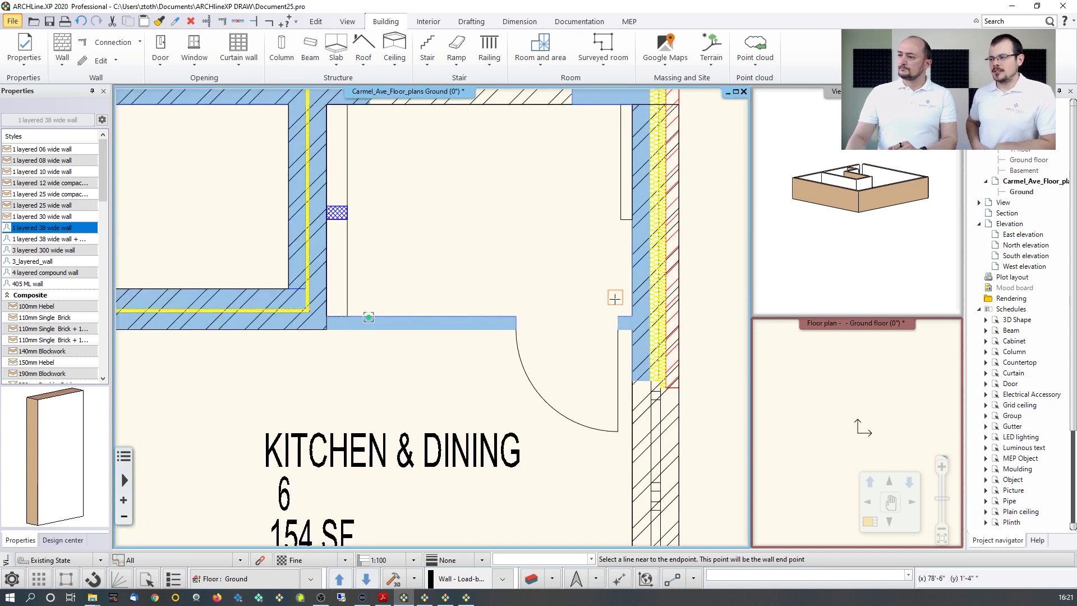
click(435, 345)
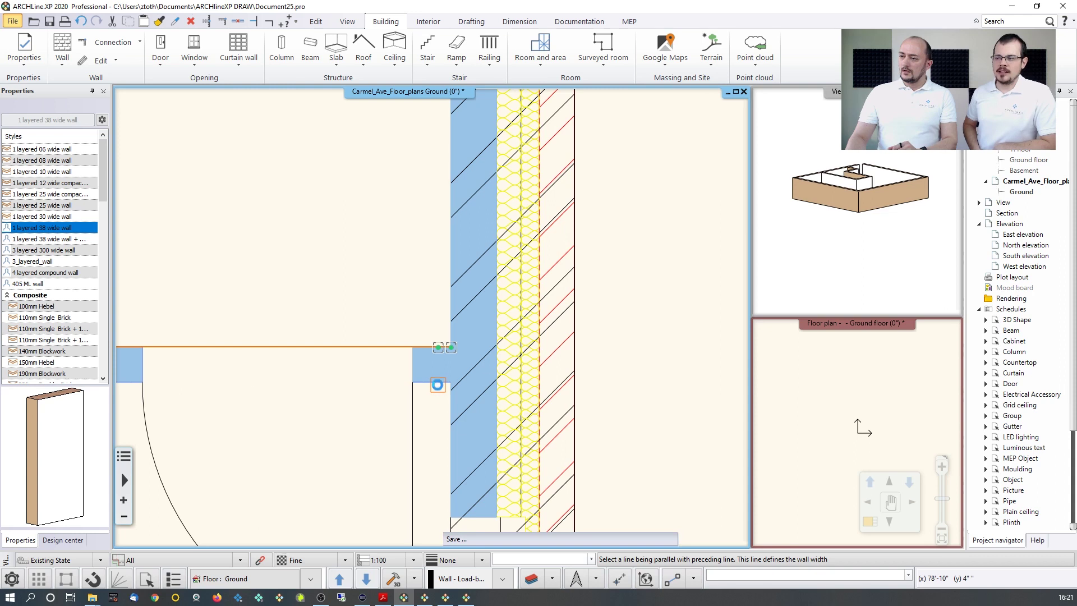
Generate the partition wall between the kitchen and the bedroom below it from the DWG lines.
scroll(431, 390, down, 1)
scroll(426, 395, down, 3)
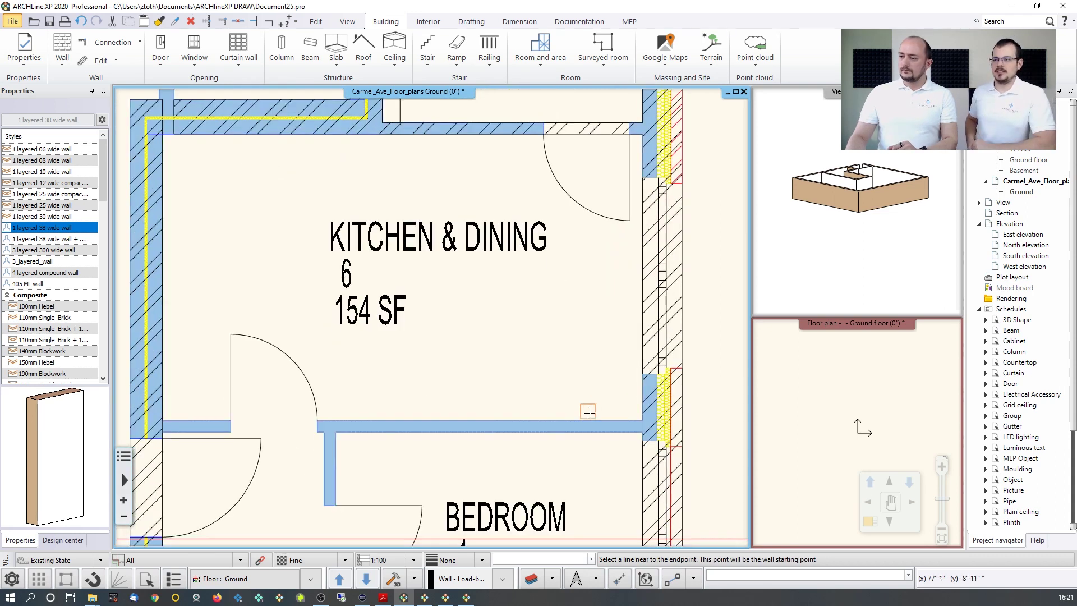
click(623, 420)
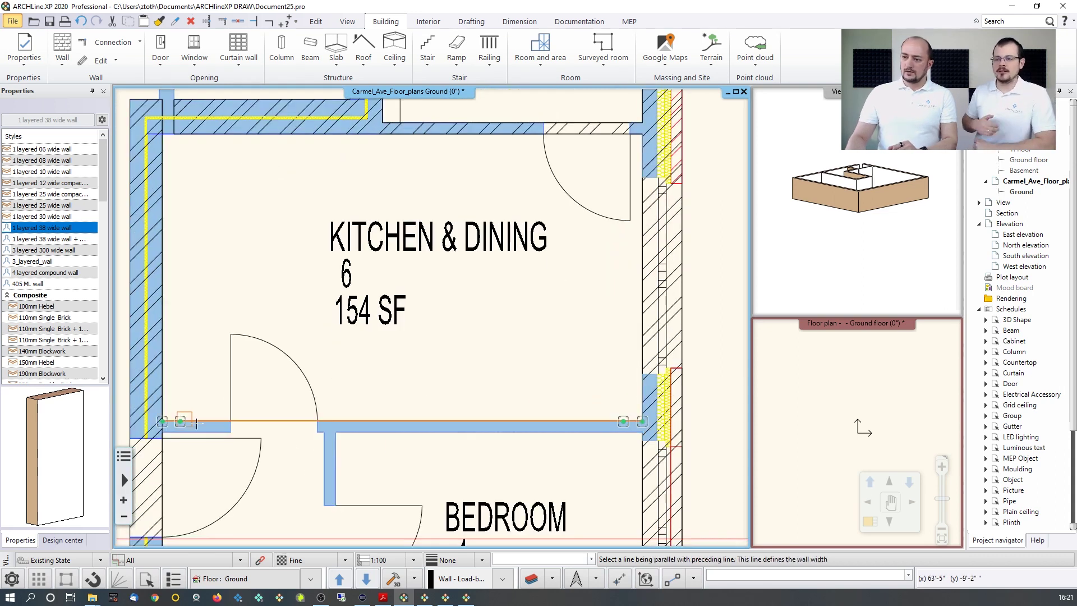
click(388, 435)
key(Escape)
scroll(409, 365, down, 2)
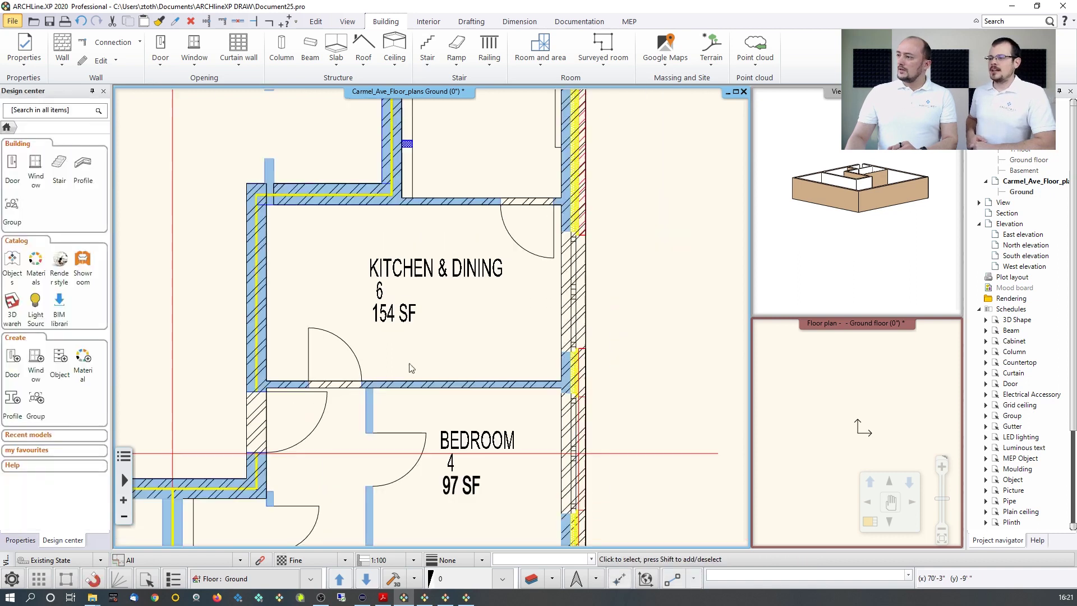
Examine the generated interior walls around the kitchen and central hall in the 3D view.
click(793, 224)
middle_drag(820, 224, 860, 208)
scroll(816, 266, up, 5)
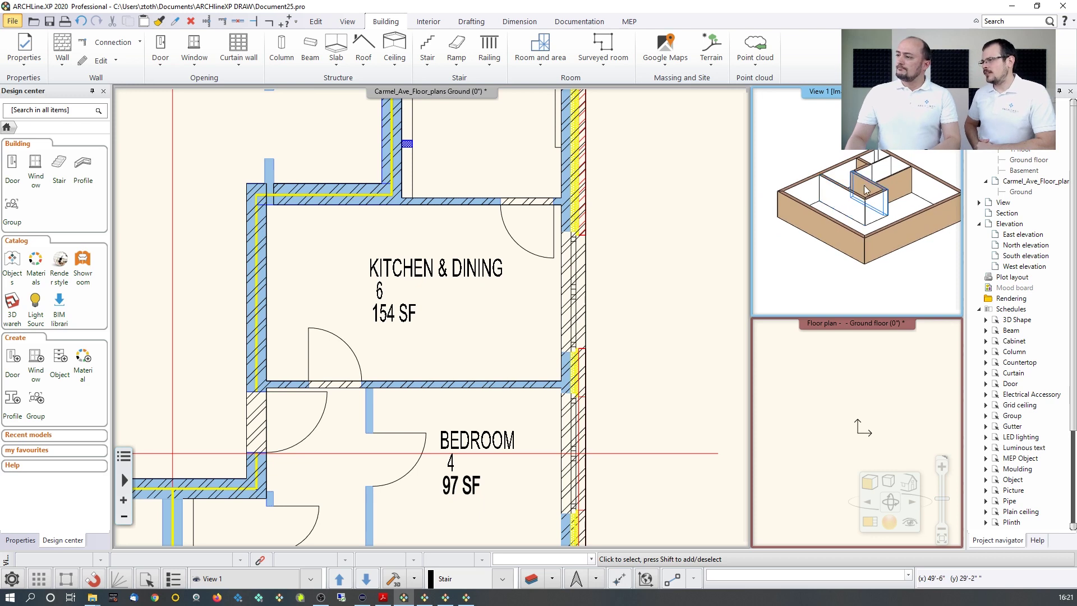
scroll(861, 207, up, 5)
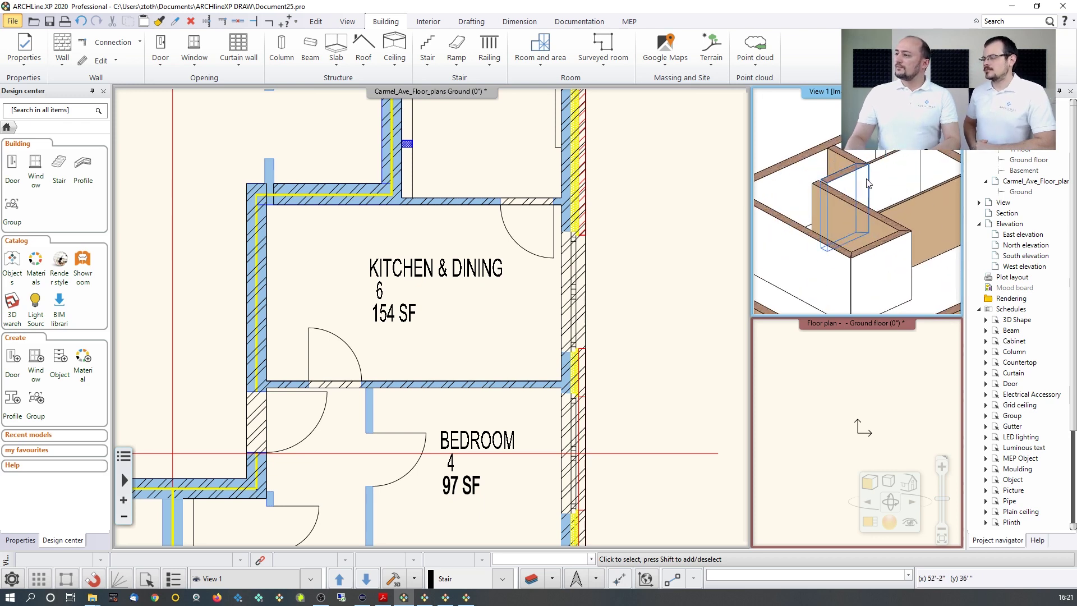
scroll(936, 245, down, 5)
scroll(856, 235, down, 3)
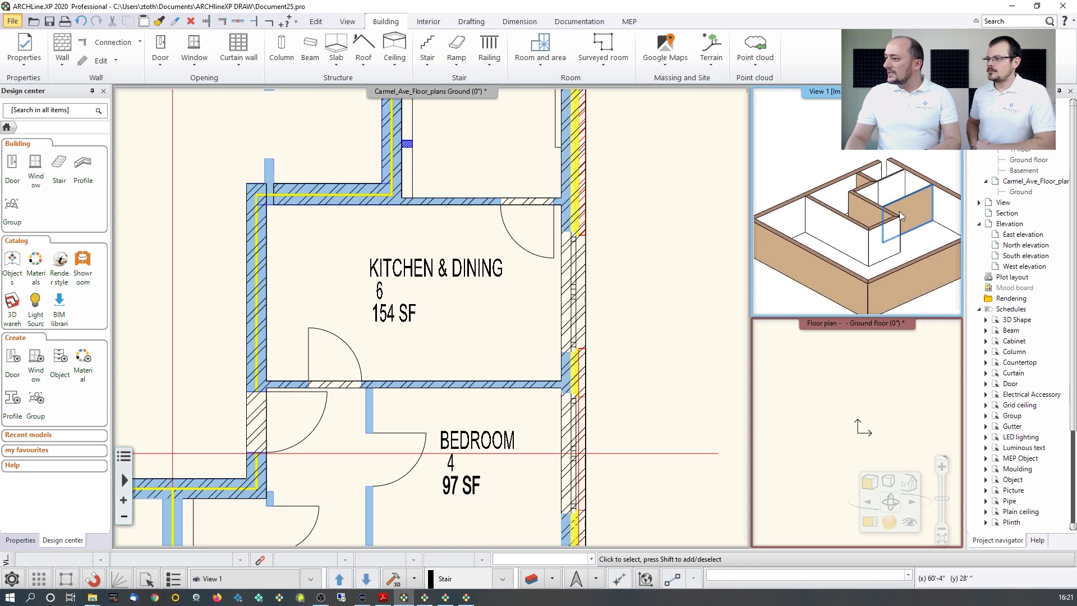
click(222, 23)
middle_drag(836, 191, 808, 221)
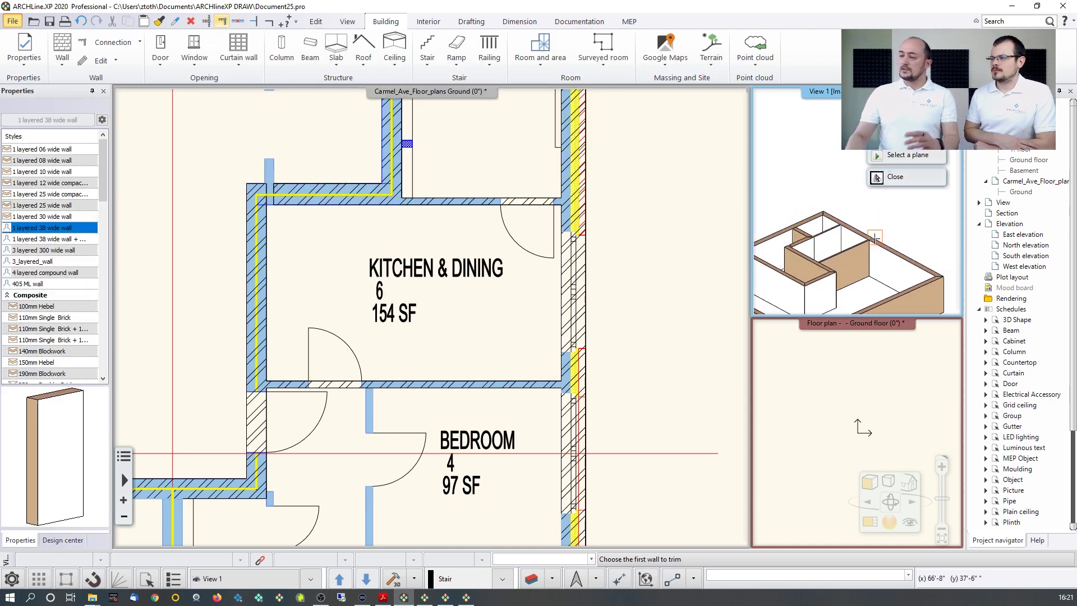
scroll(858, 230, up, 4)
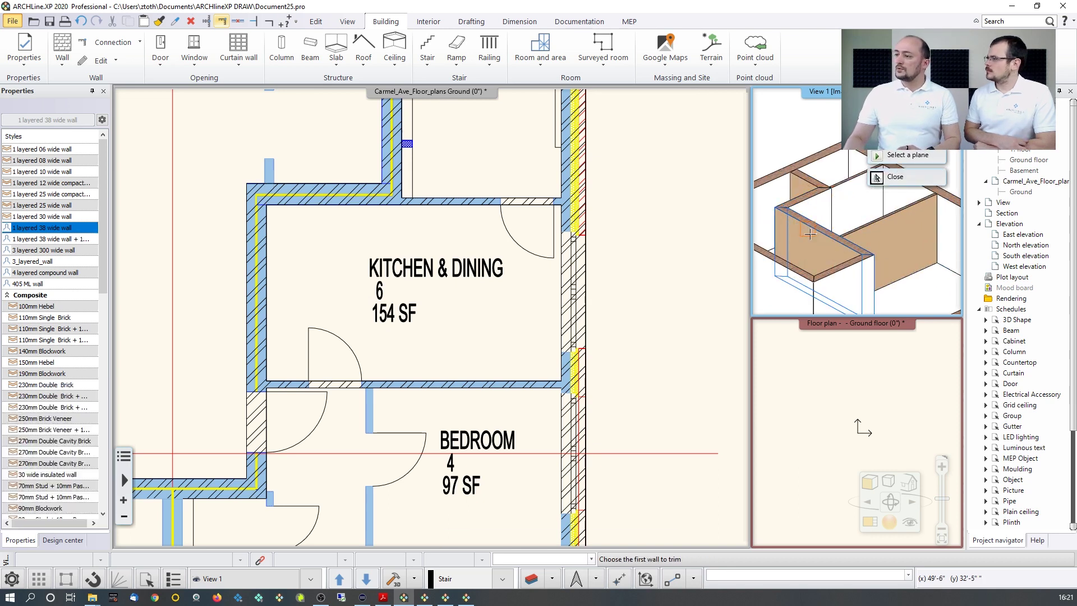
click(878, 177)
click(665, 263)
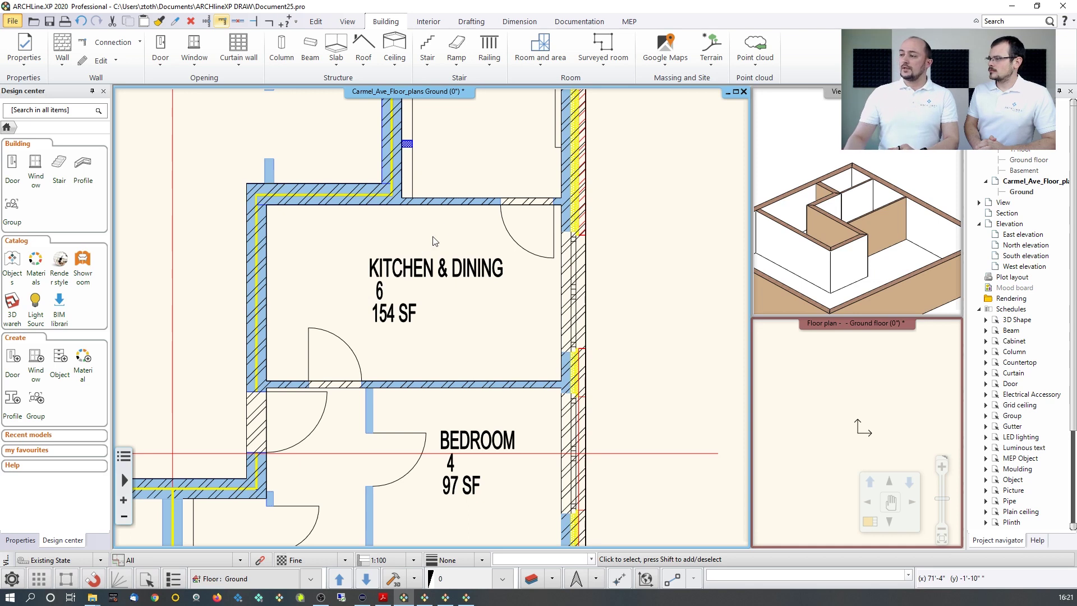
click(818, 216)
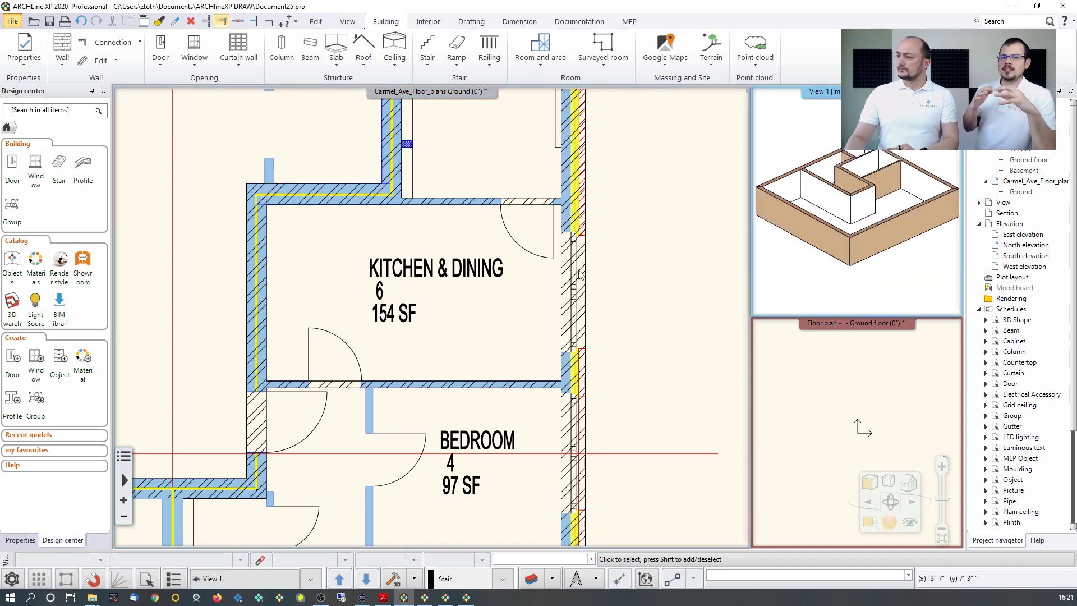
click(501, 295)
scroll(500, 295, down, 2)
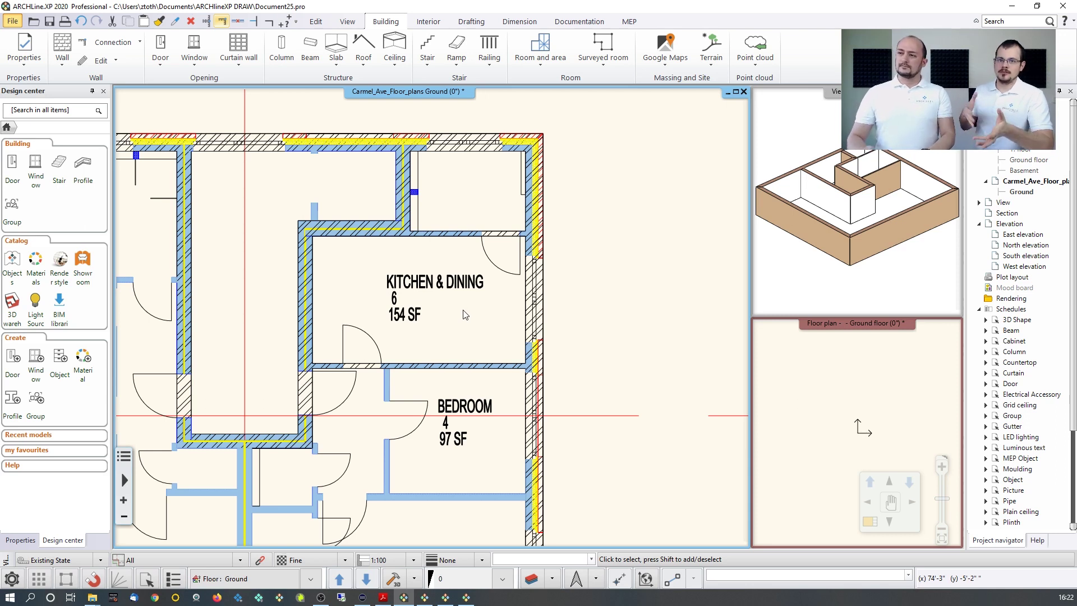
scroll(296, 270, down, 2)
scroll(308, 264, up, 2)
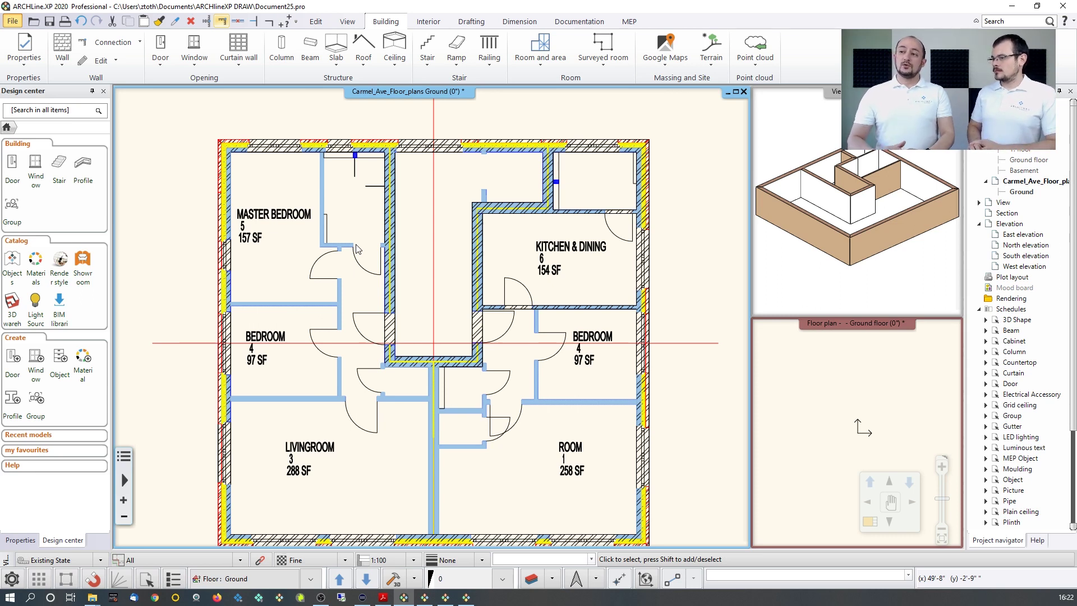
Insert a 900 x 2100 mm partition-wall door by two points in the kitchen's upper wall opening, hinged right and swinging into the kitchen.
scroll(544, 209, up, 2)
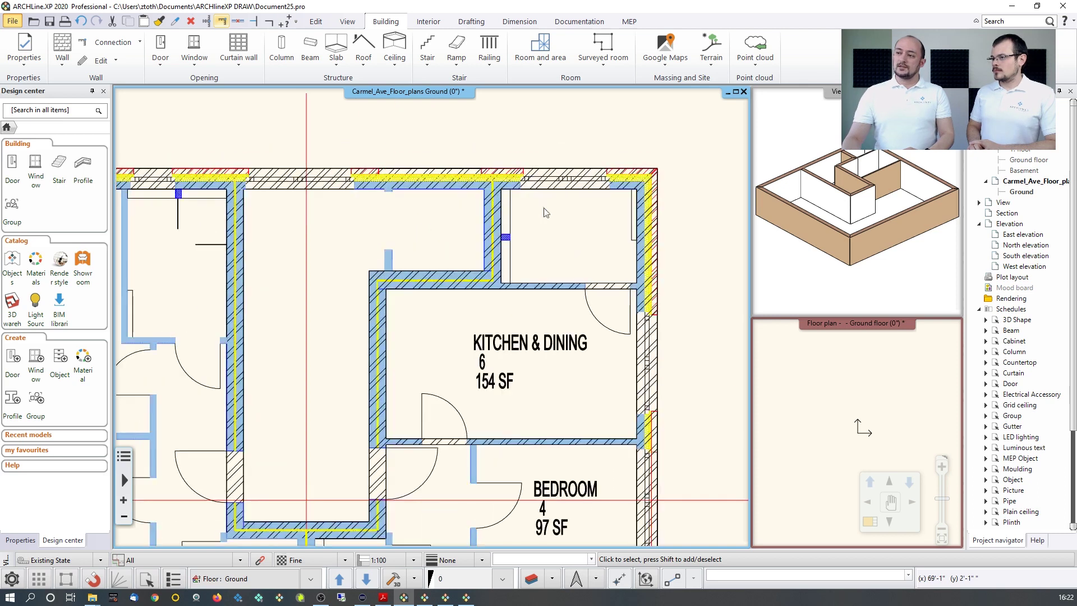
middle_drag(586, 282, 485, 247)
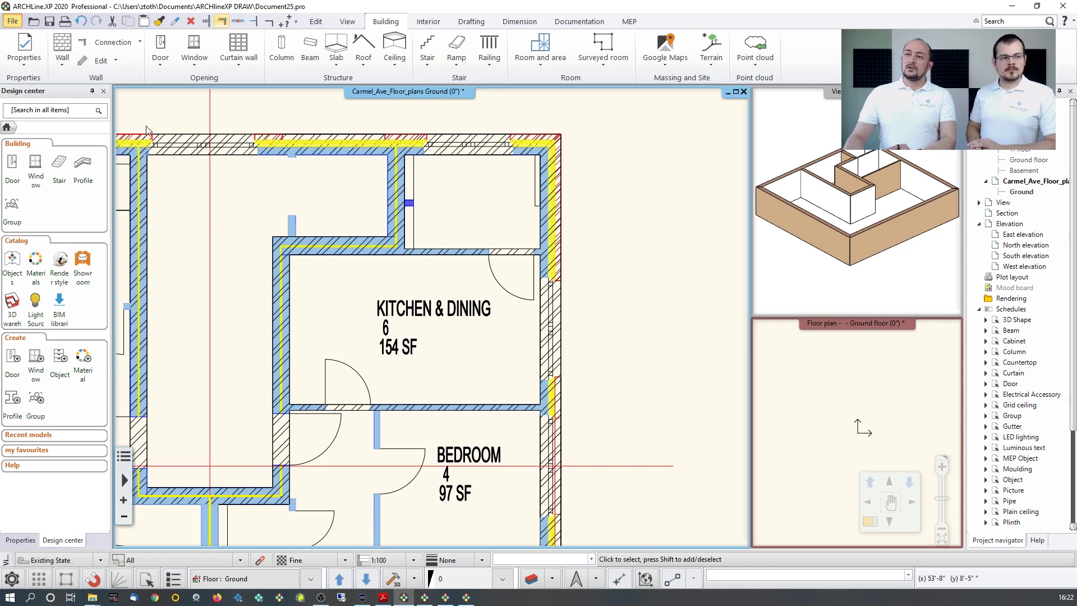
click(158, 66)
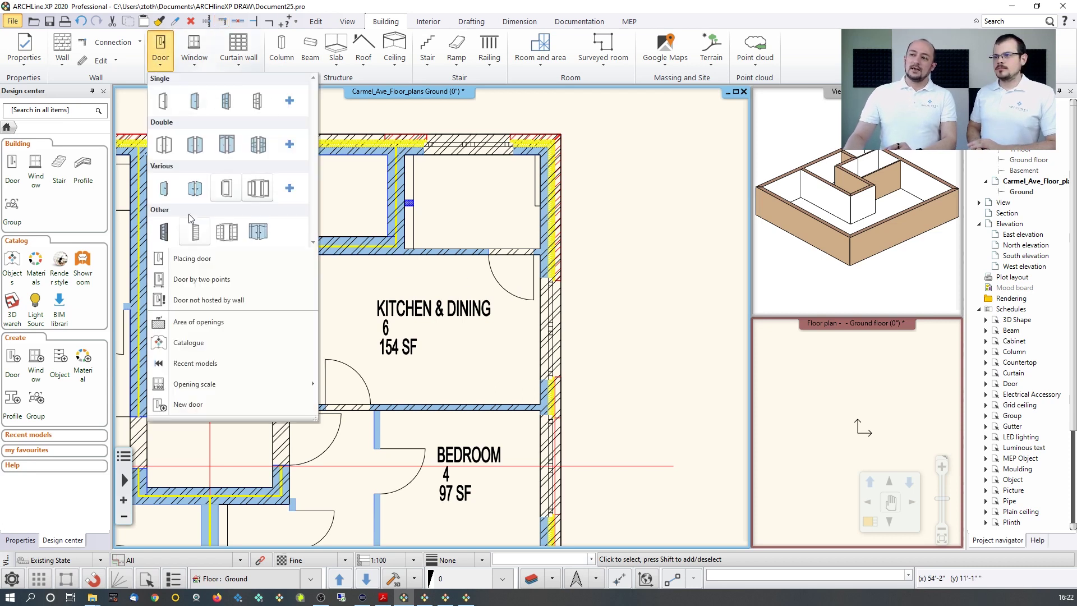
click(290, 101)
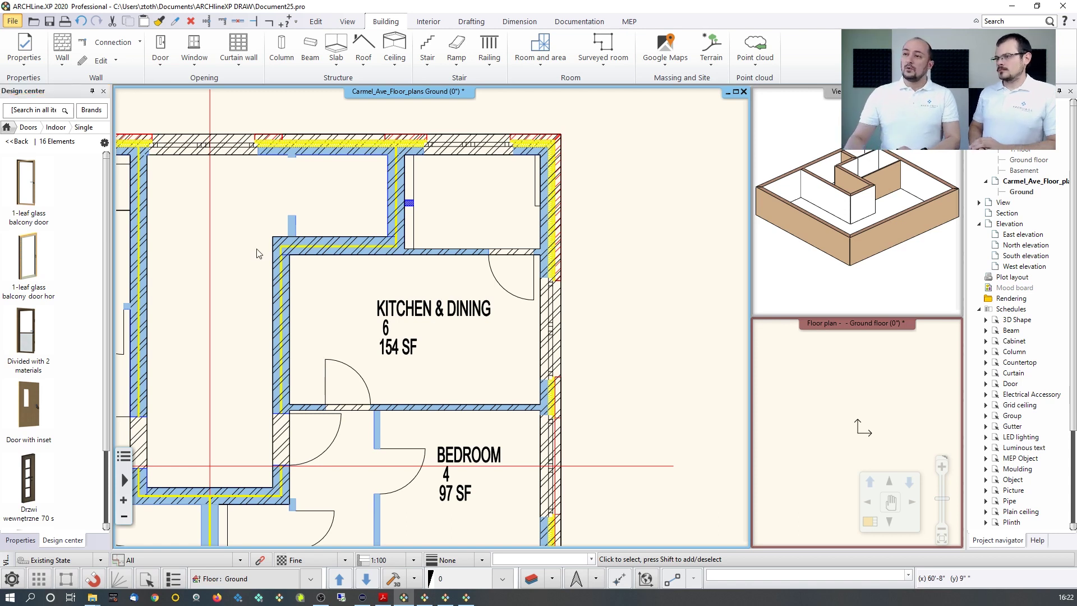
click(158, 66)
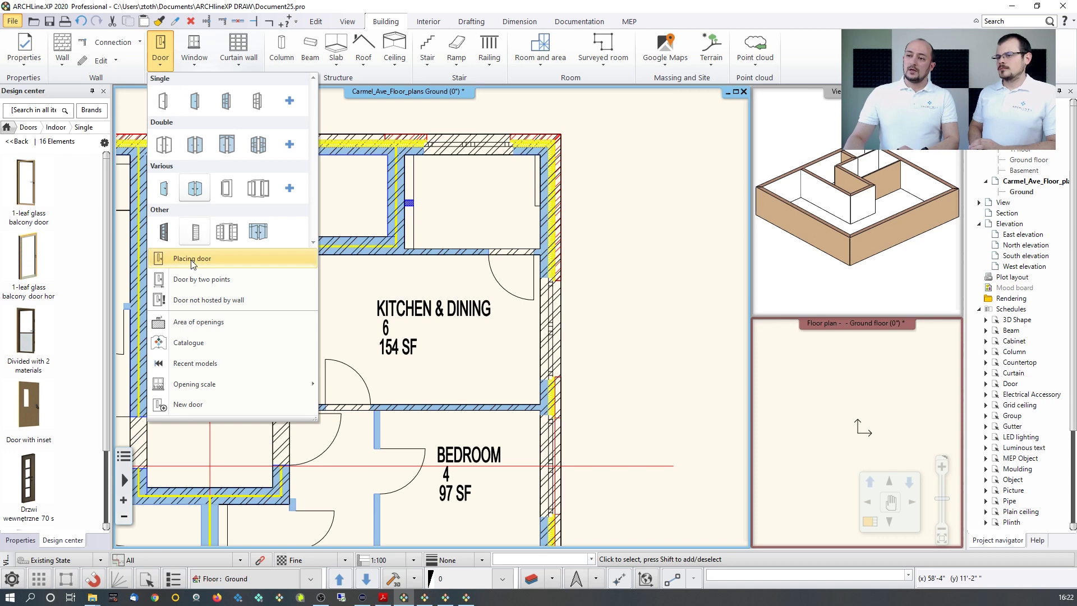
click(196, 280)
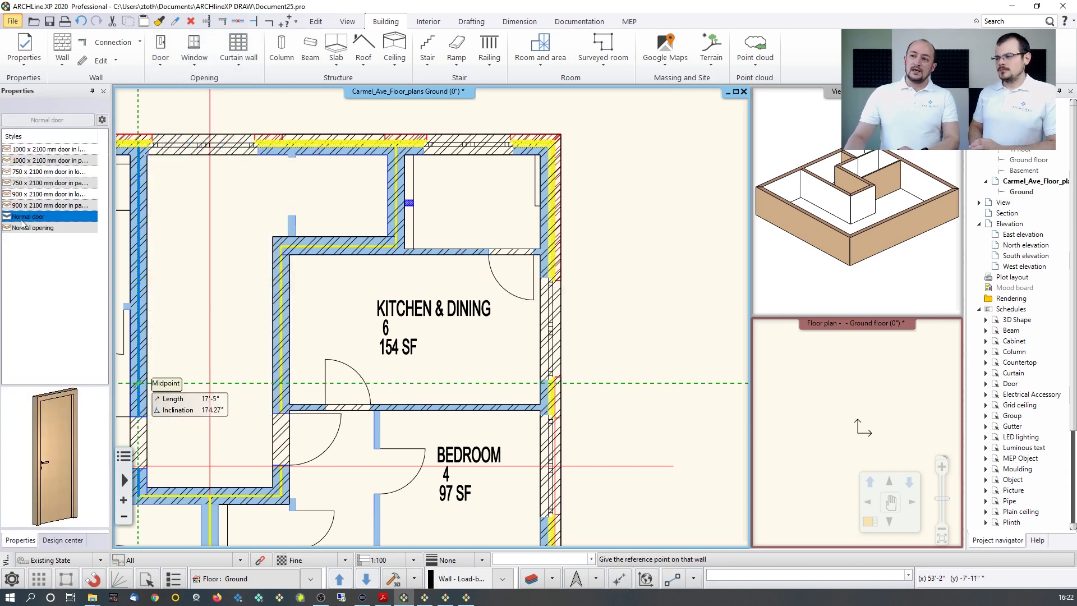
click(65, 206)
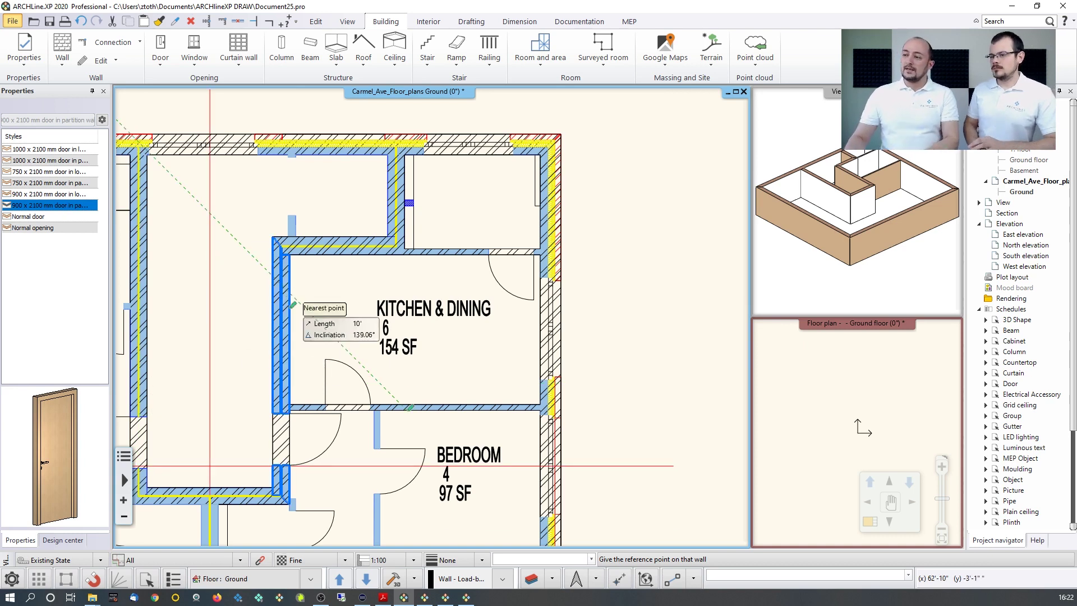
scroll(533, 264, up, 2)
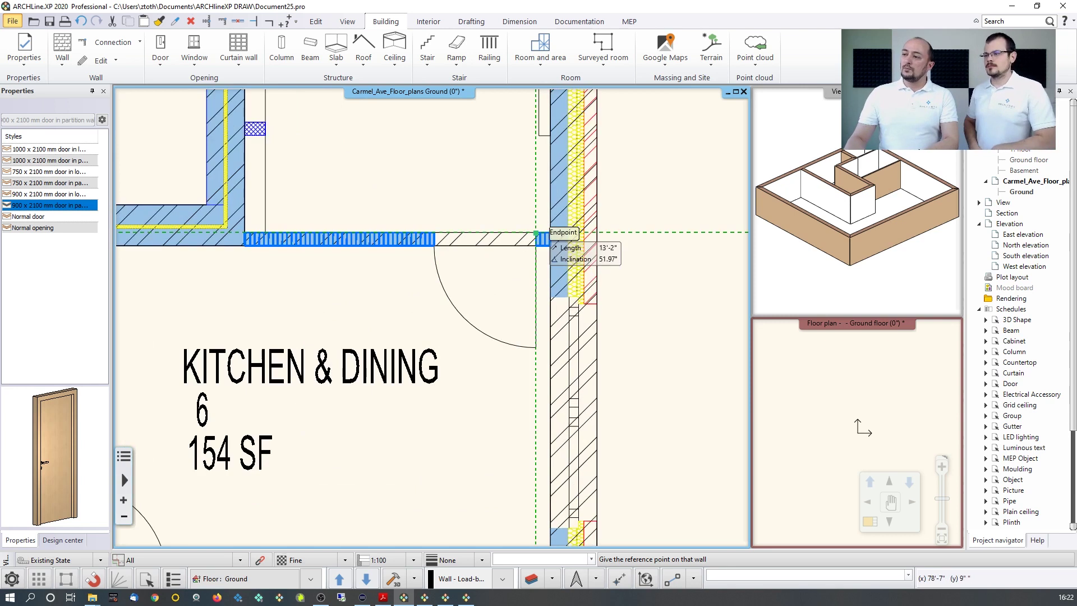
click(535, 233)
click(438, 239)
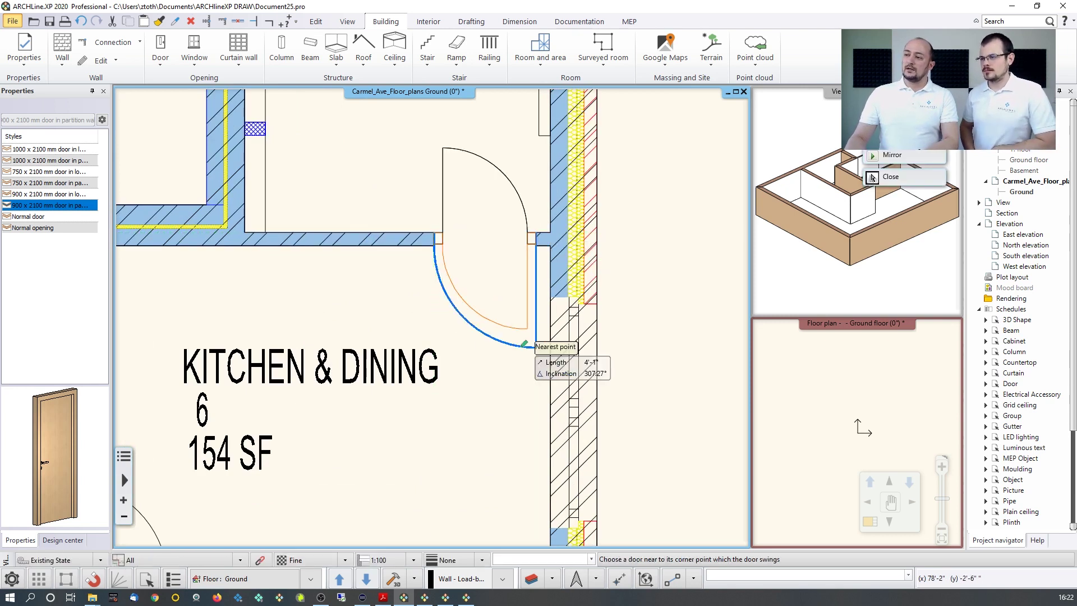
click(516, 344)
Insert the same door style by two points in the kitchen's lower wall opening, hinged left and swinging into the kitchen.
scroll(447, 381, down, 2)
middle_drag(447, 381, 595, 170)
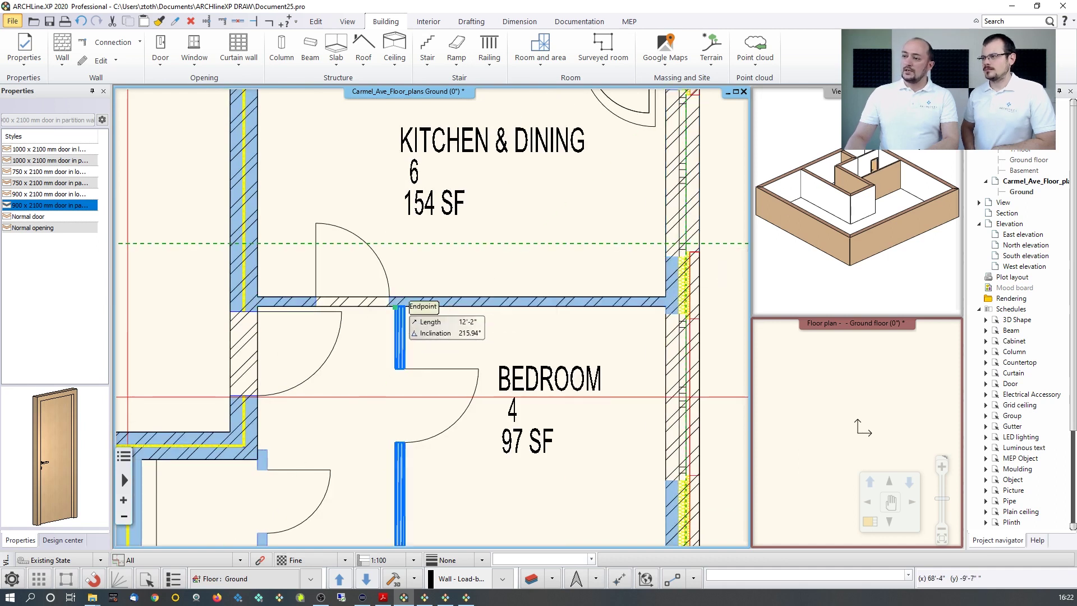
click(390, 298)
click(389, 298)
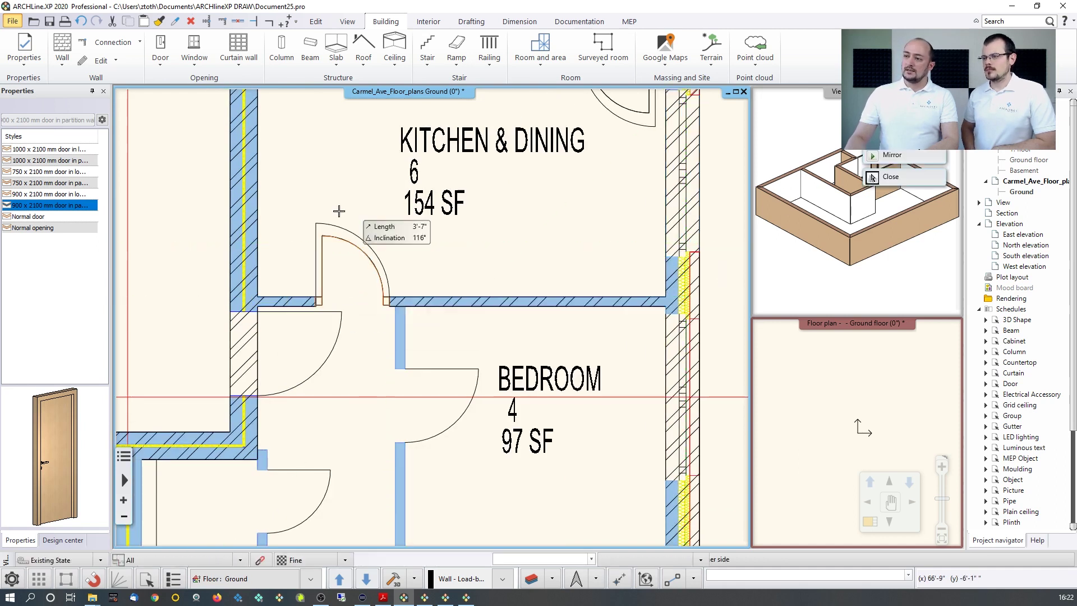
click(348, 185)
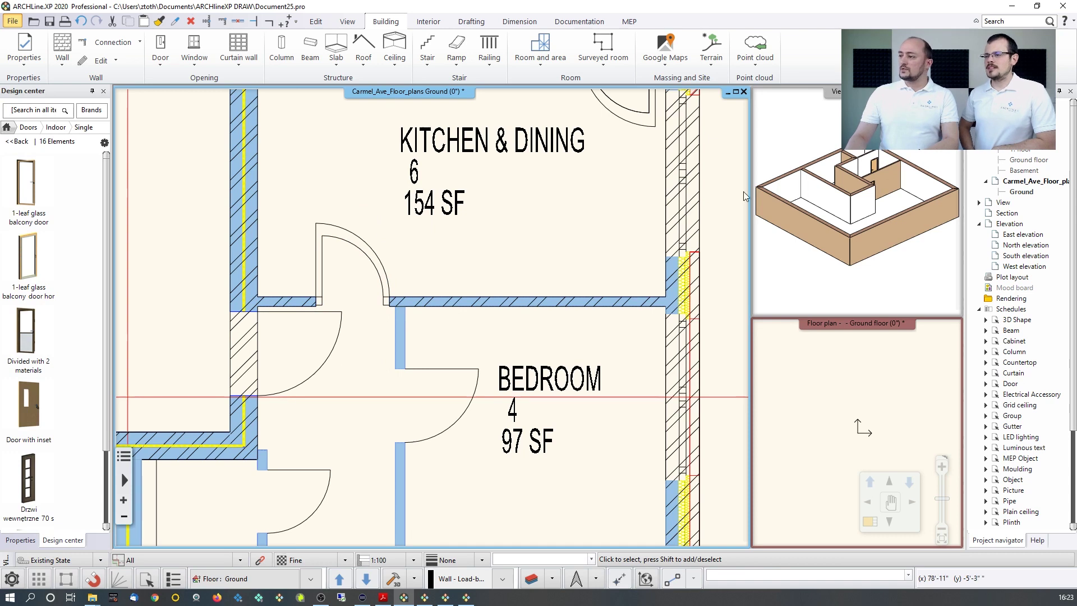
Examine the two inserted kitchen doors in the 3D view.
click(816, 186)
scroll(884, 204, up, 5)
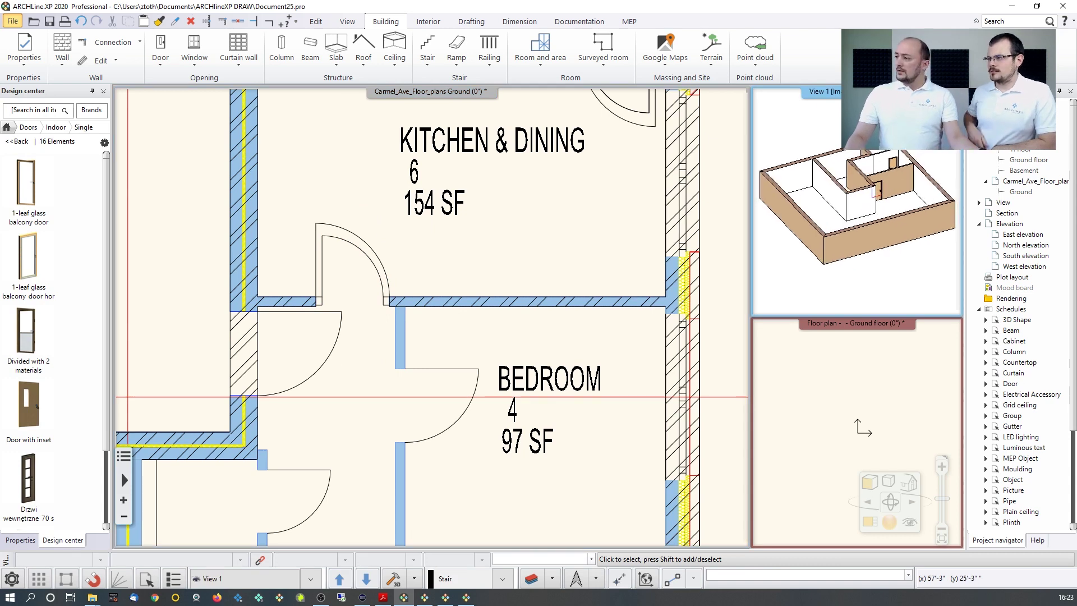
scroll(852, 219, up, 5)
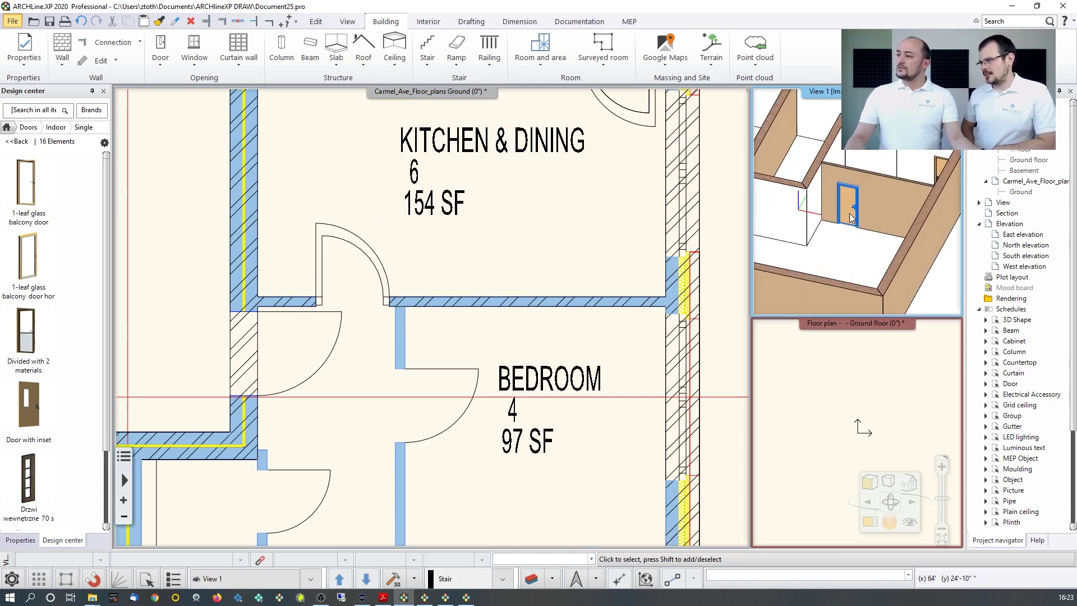
middle_drag(931, 242, 896, 225)
scroll(896, 224, down, 10)
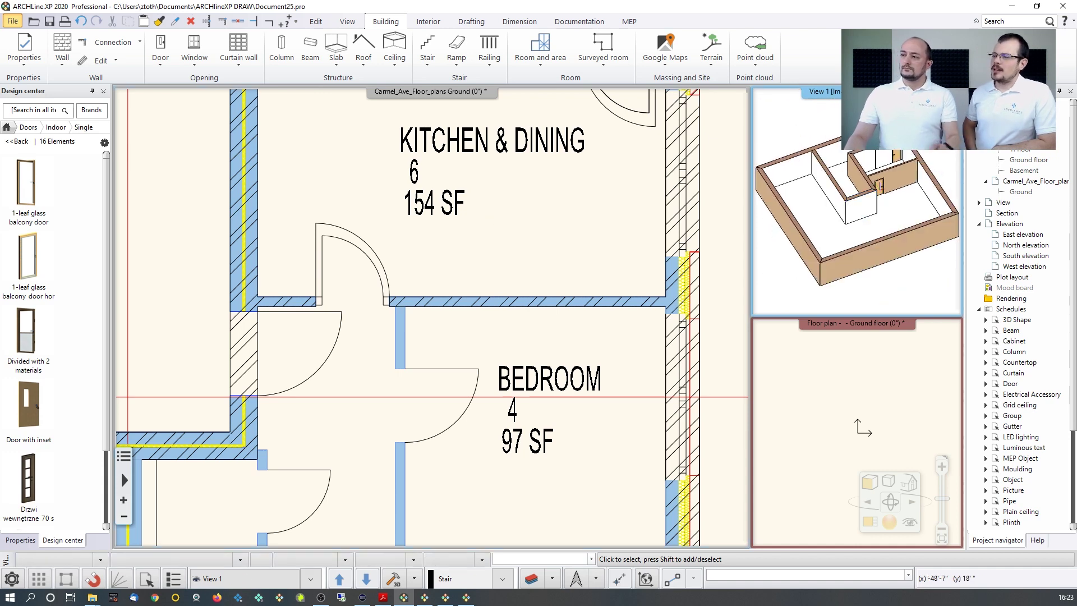
Insert a window by two points across the upper exterior wall opening of the central hall, using the 1200 mm x 1500 mm window style.
scroll(398, 199, down, 5)
middle_drag(398, 198, 457, 296)
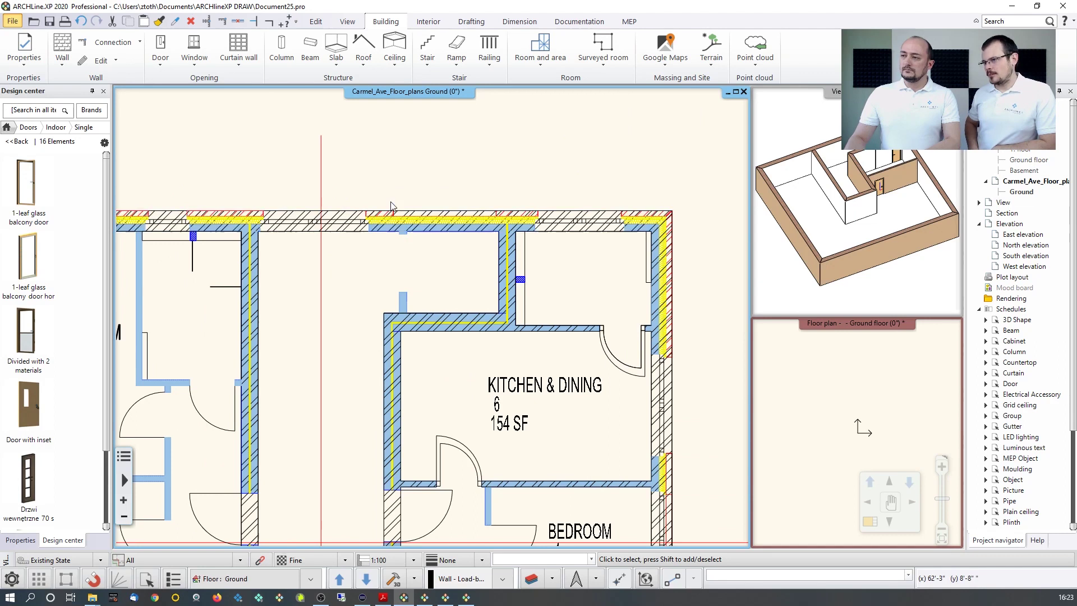
click(194, 62)
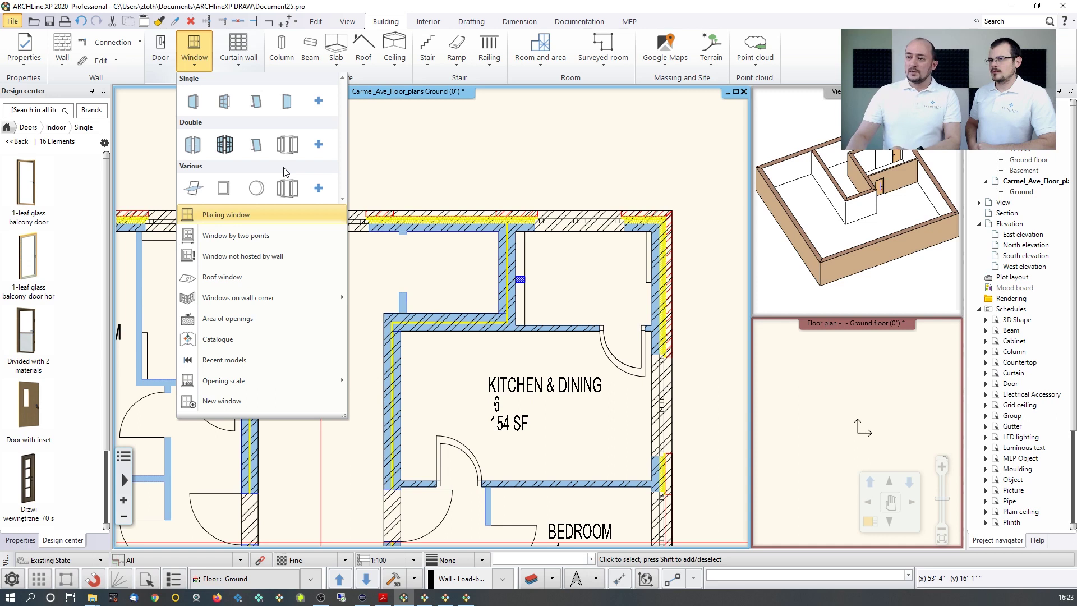
click(251, 236)
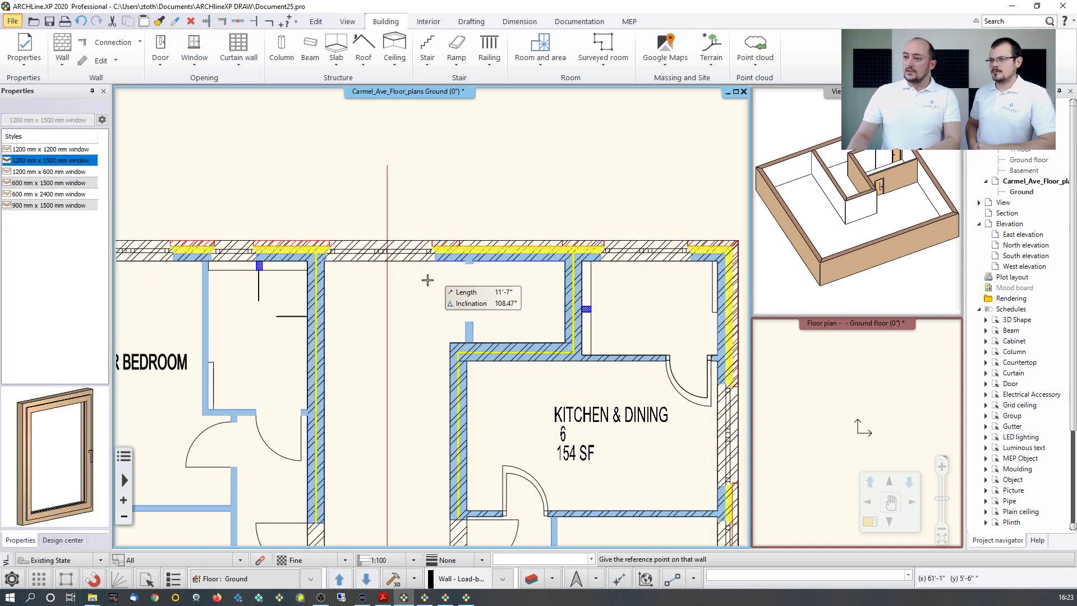
click(326, 260)
click(435, 261)
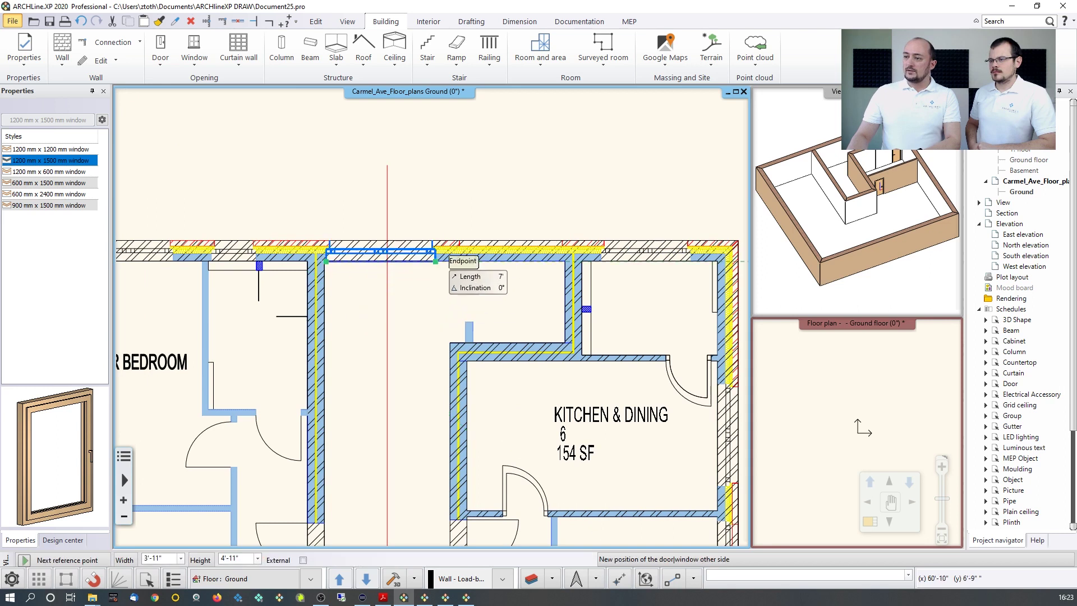
click(364, 305)
key(Escape)
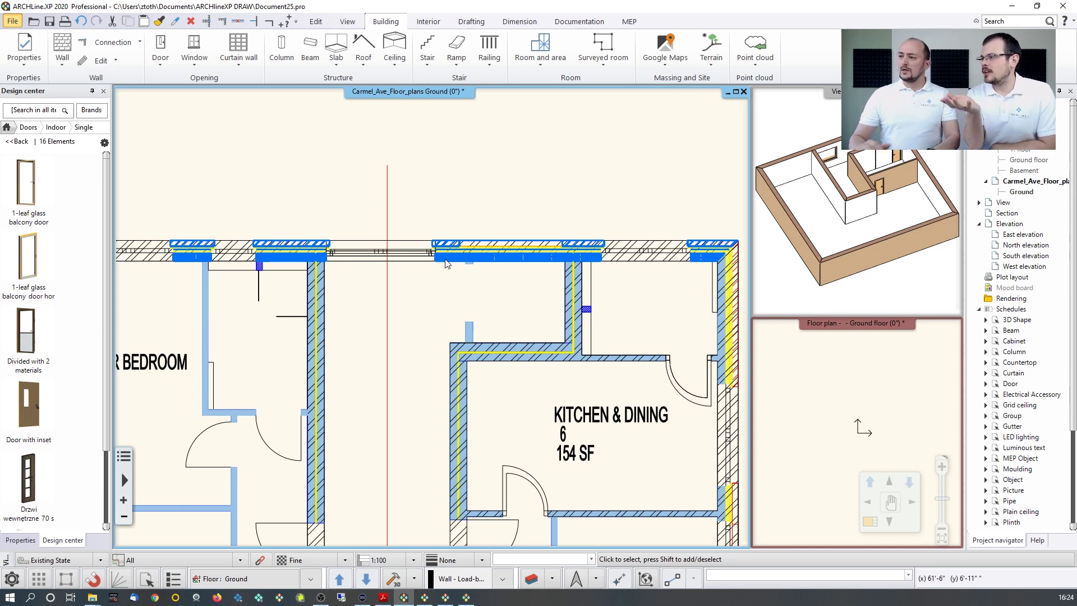
scroll(424, 289, down, 5)
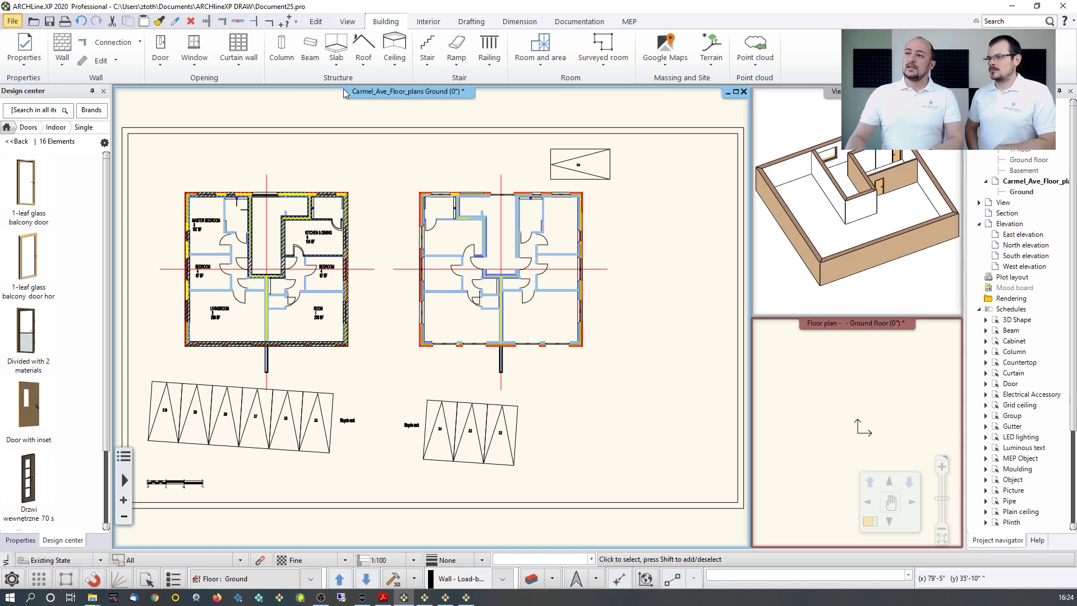
Create a slab by walls under the whole left apartment with the 1 layered 30 r.c. style.
click(337, 65)
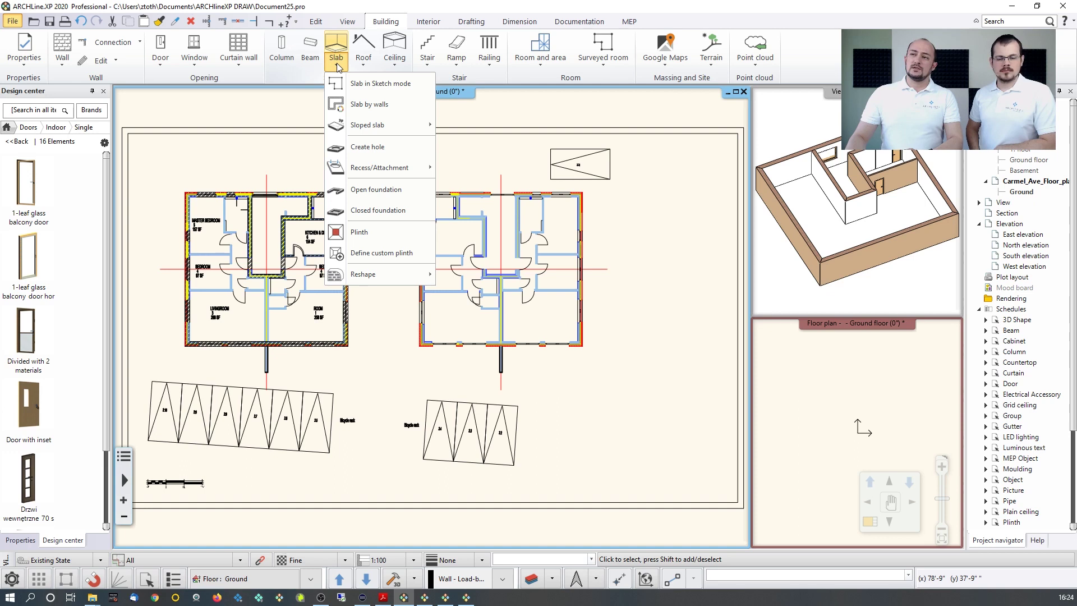
click(370, 104)
click(164, 177)
click(374, 360)
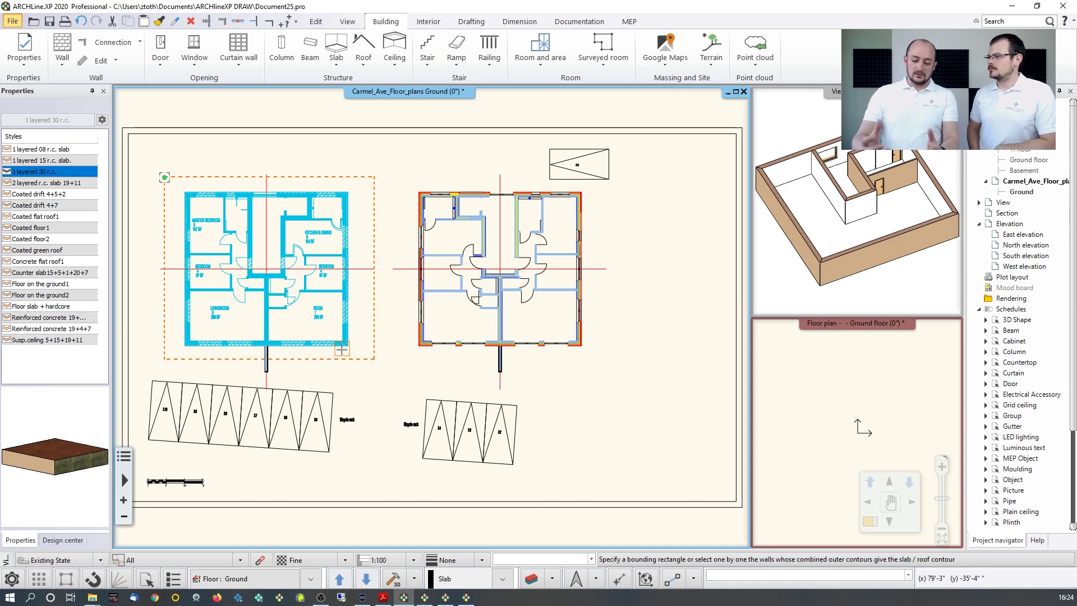
right_click(342, 349)
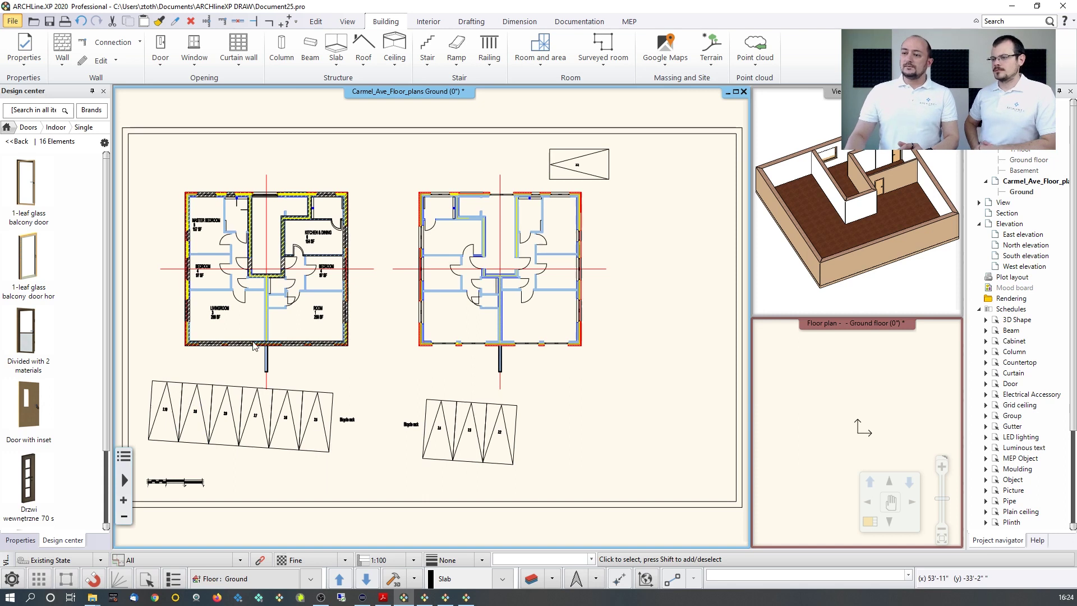
Sketch a four-sided terrace slab about 18'-4" wide between the living room's lower exterior wall and the slanted parking boundary.
scroll(279, 341, up, 2)
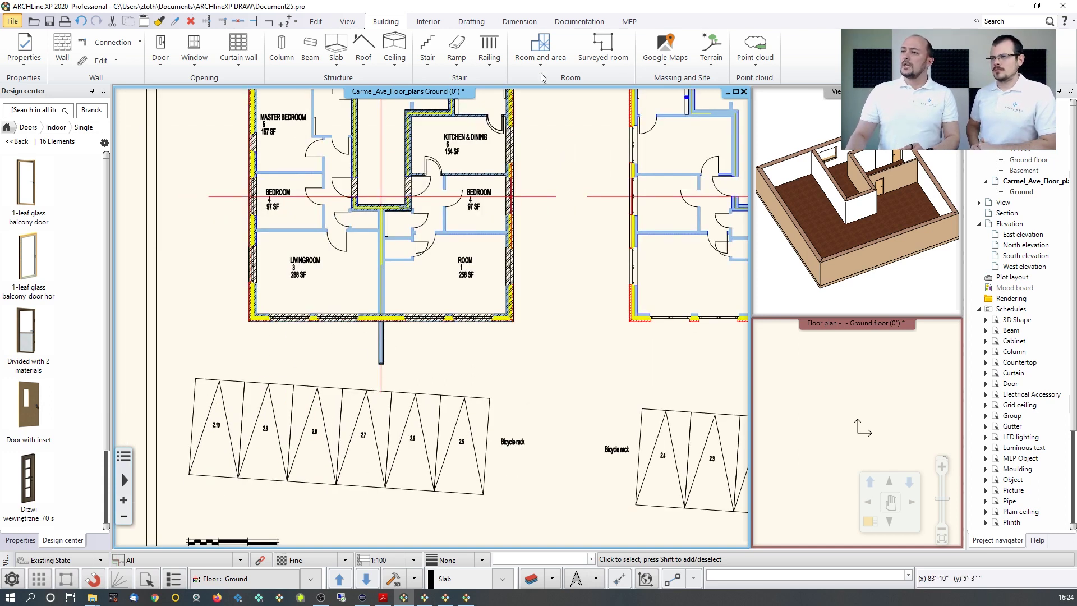
click(337, 62)
click(377, 84)
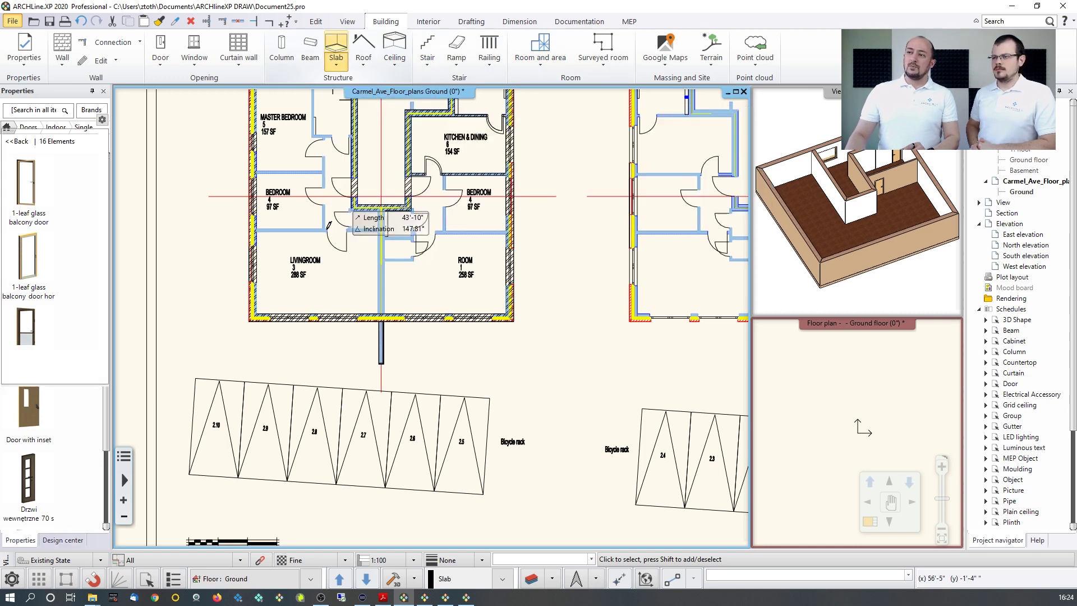
scroll(186, 378, up, 3)
click(324, 271)
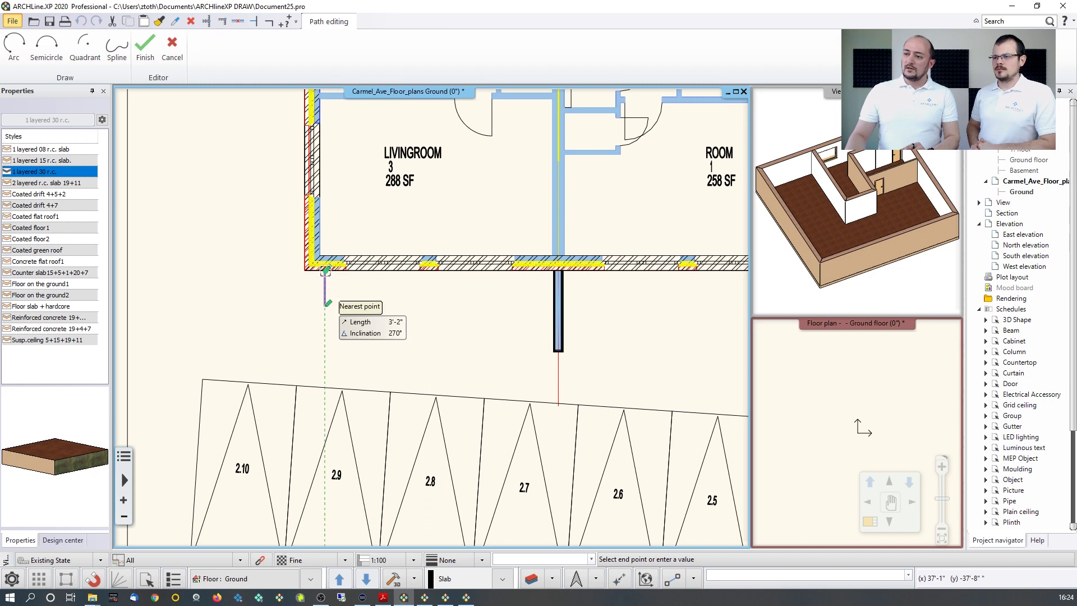
click(325, 388)
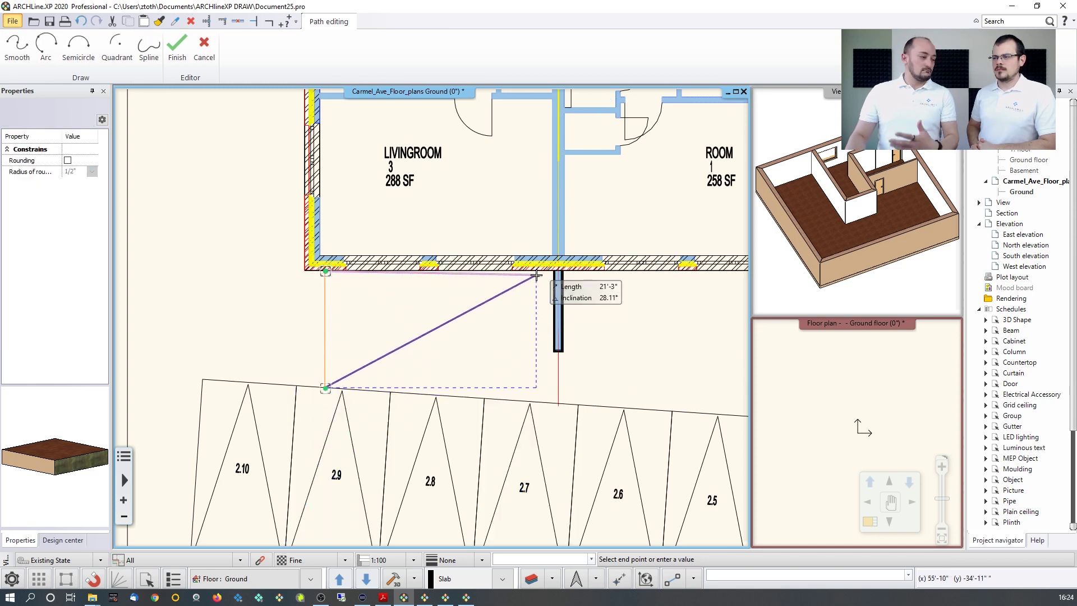
click(531, 401)
click(531, 271)
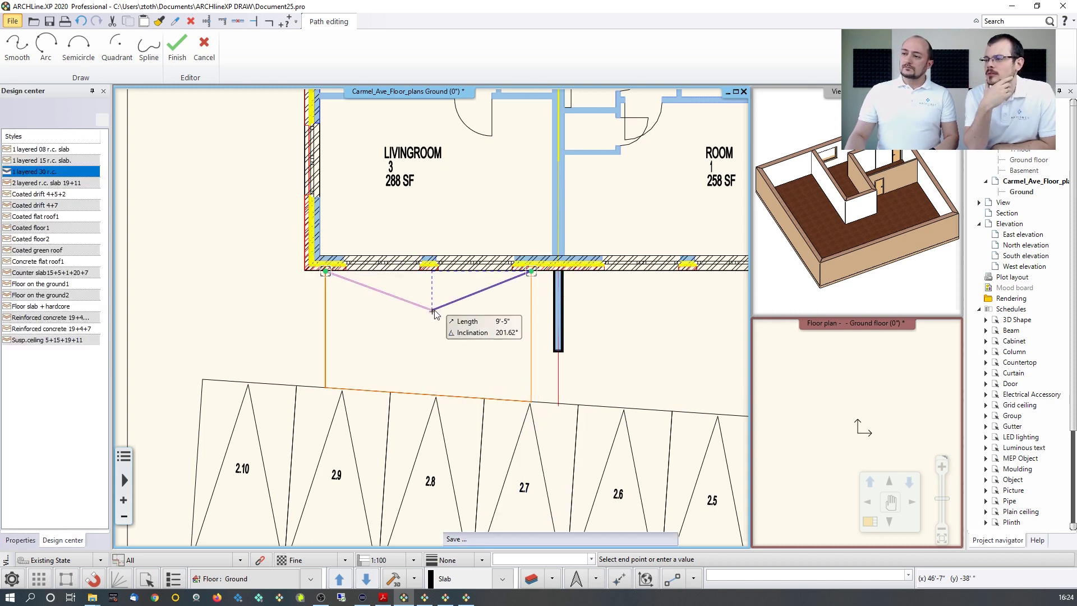
key(Return)
Use the same material on all faces of the terrace slab and set it to Prefab concrete.
click(326, 313)
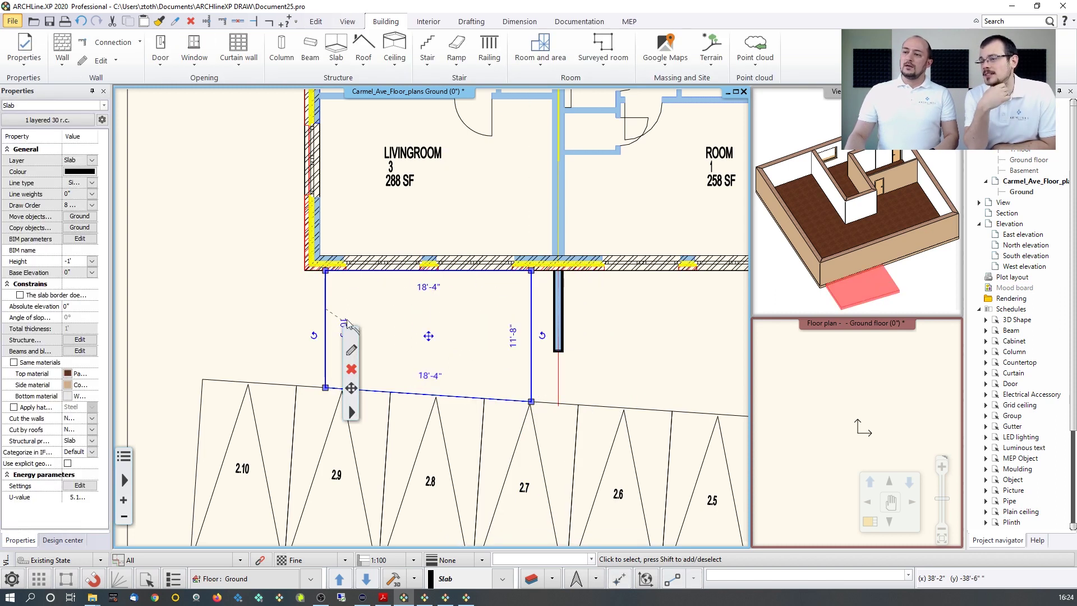
click(14, 362)
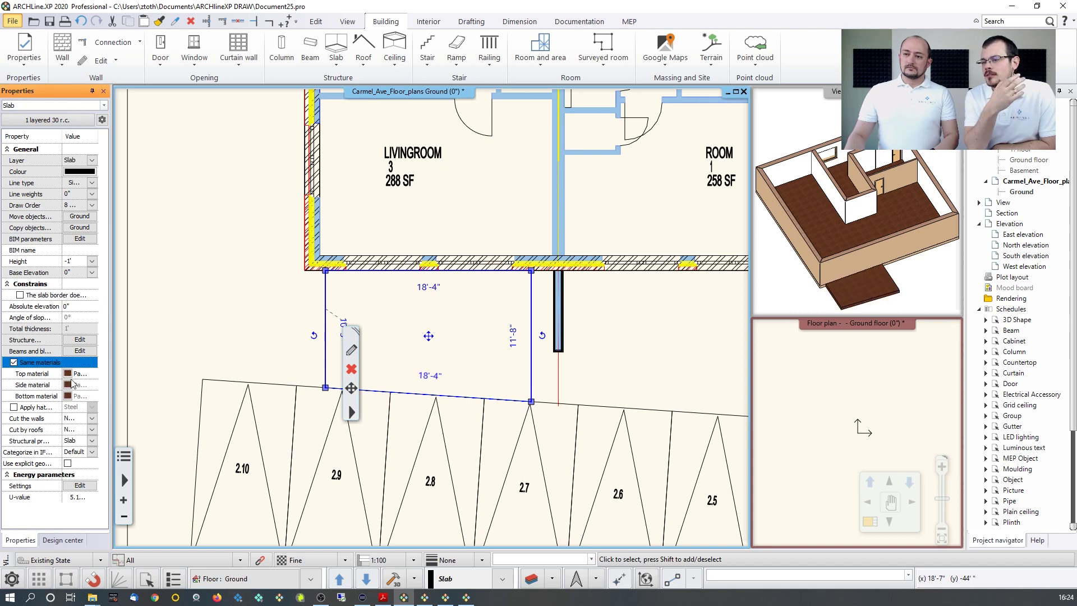
click(75, 373)
click(591, 308)
click(665, 455)
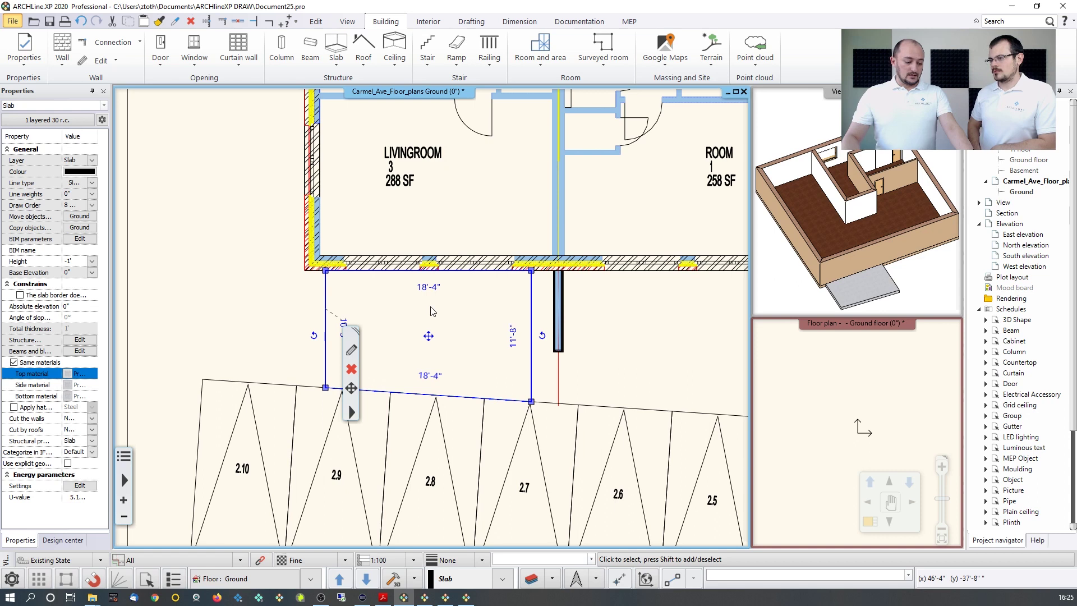
Copy the terrace slab from its upper edge midpoint to the exterior wall below the room on the other side of the dividing wall.
key(ctrl+c)
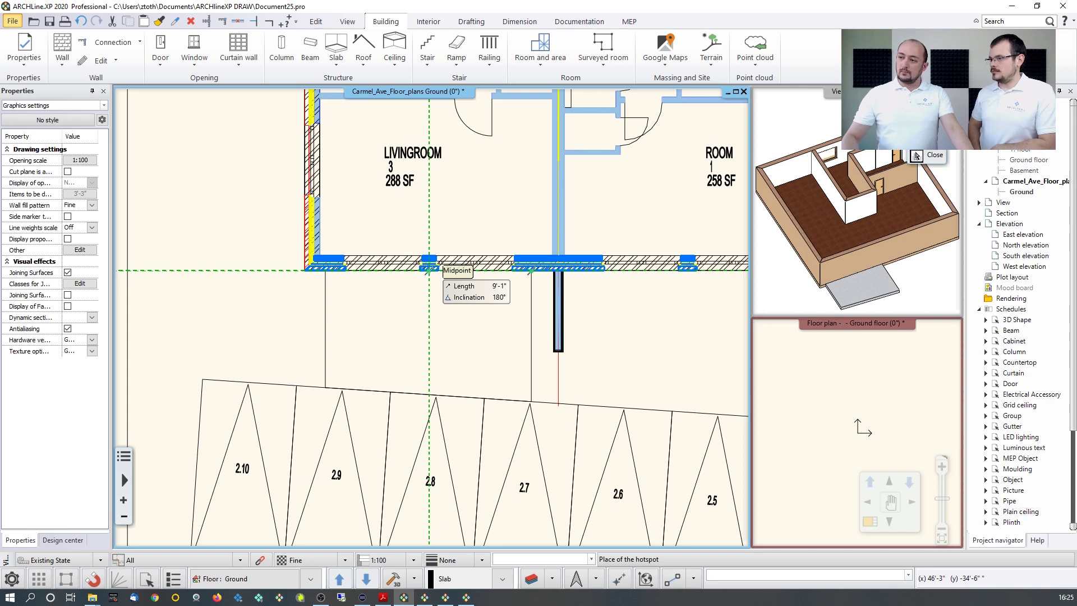
click(429, 270)
scroll(429, 275, right, 3)
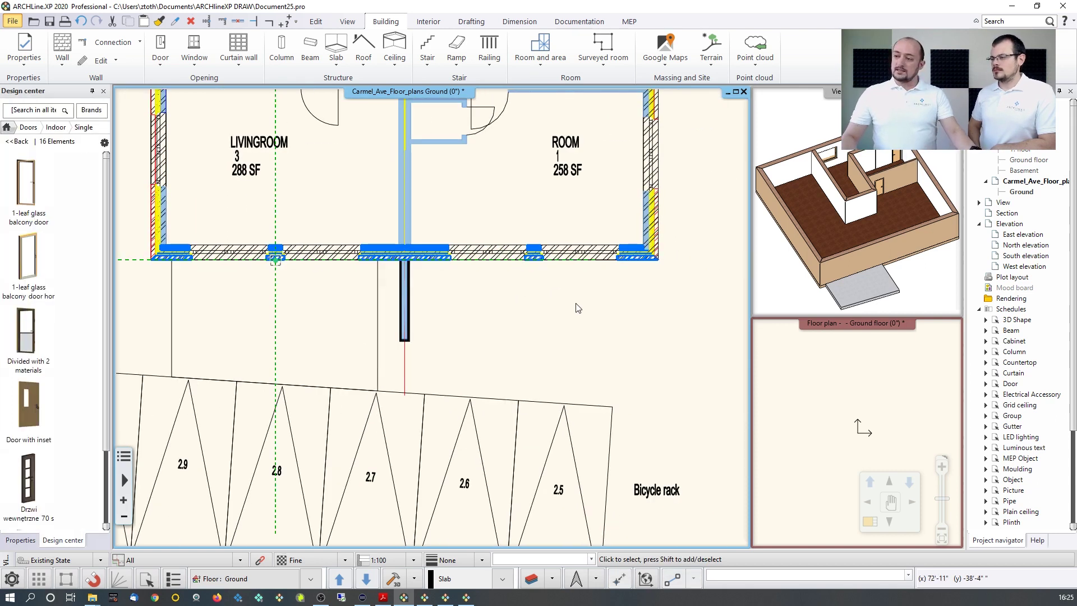
key(Return)
key(Escape)
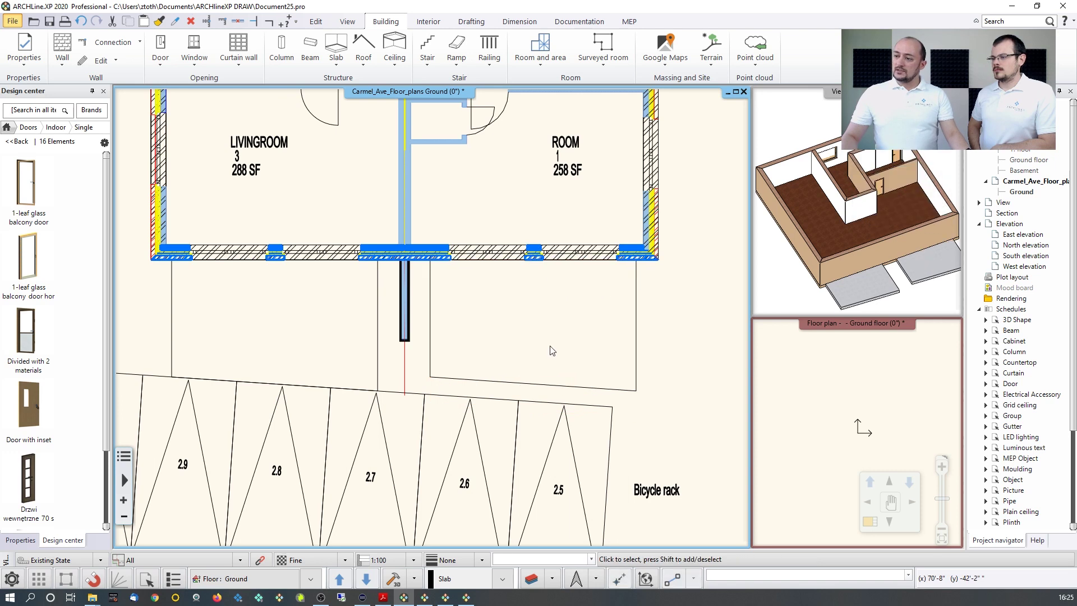
Offset the copied terrace slab's lower edge outward to meet the slanted parking boundary.
click(539, 386)
click(566, 488)
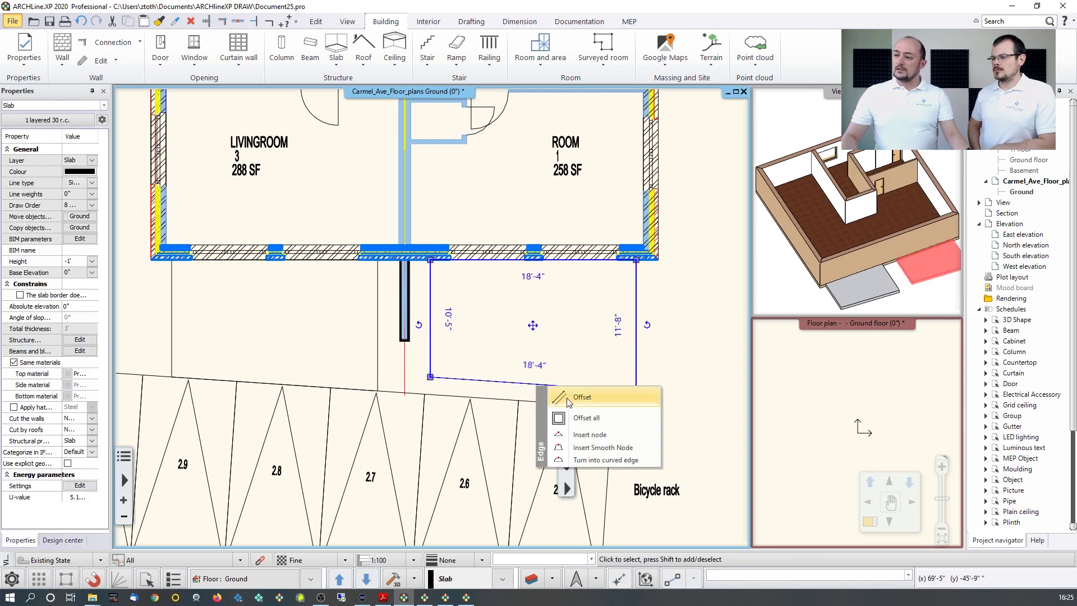
click(581, 466)
click(518, 401)
key(Escape)
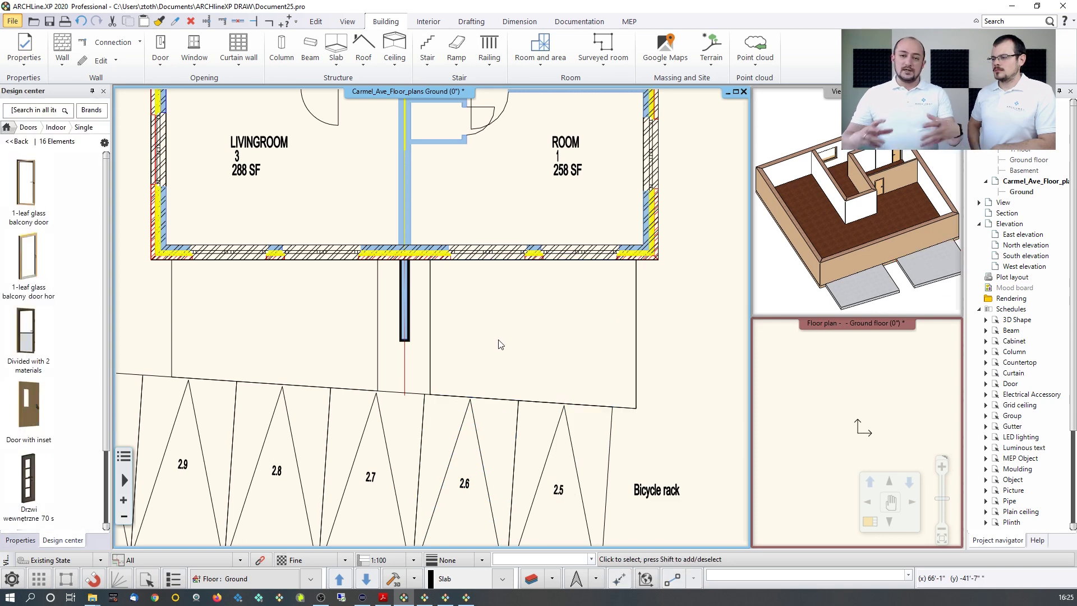
Open the compound layer structure of the exterior wall above the master bedroom for editing.
click(431, 314)
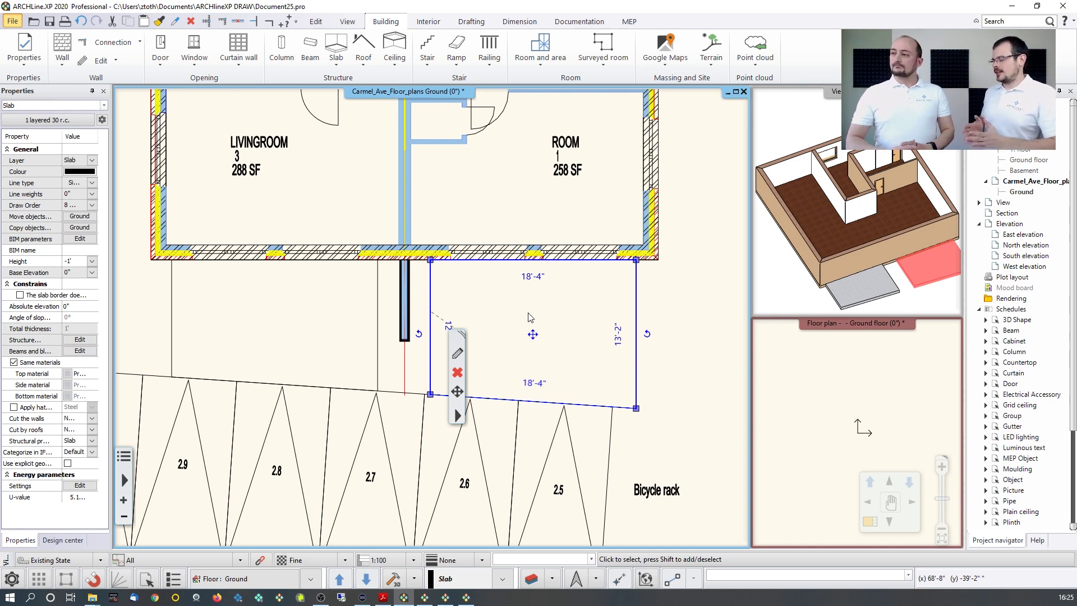
scroll(529, 317, up, 10)
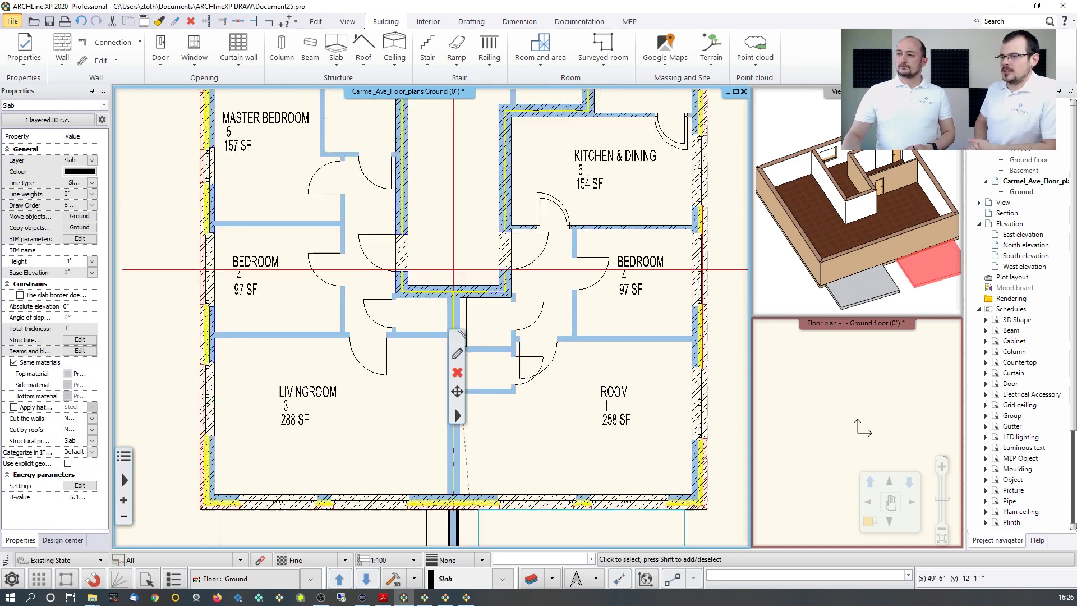
scroll(343, 247, up, 2)
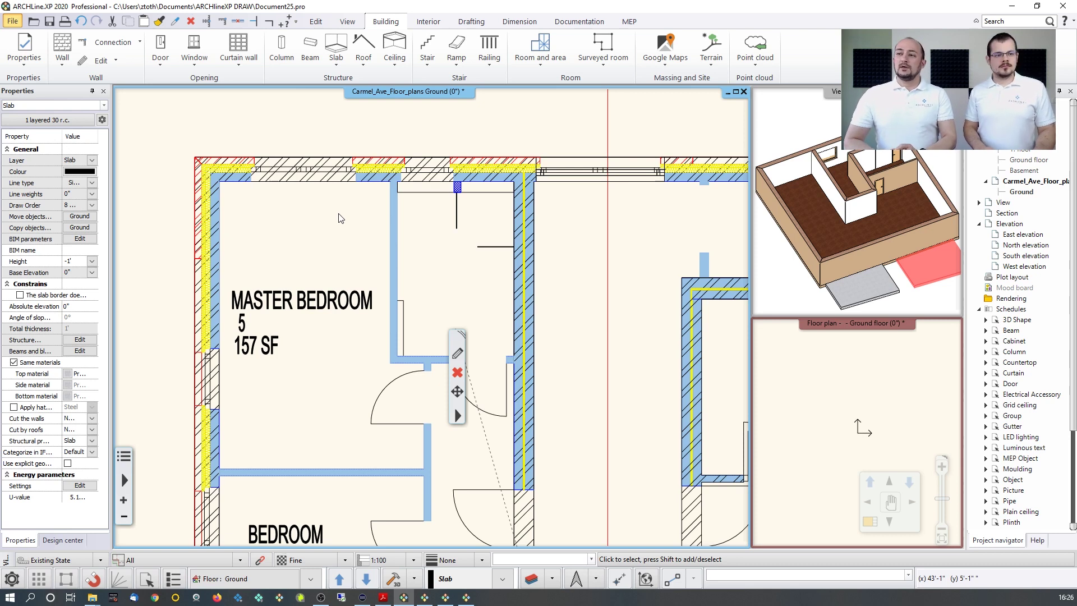
scroll(337, 216, up, 2)
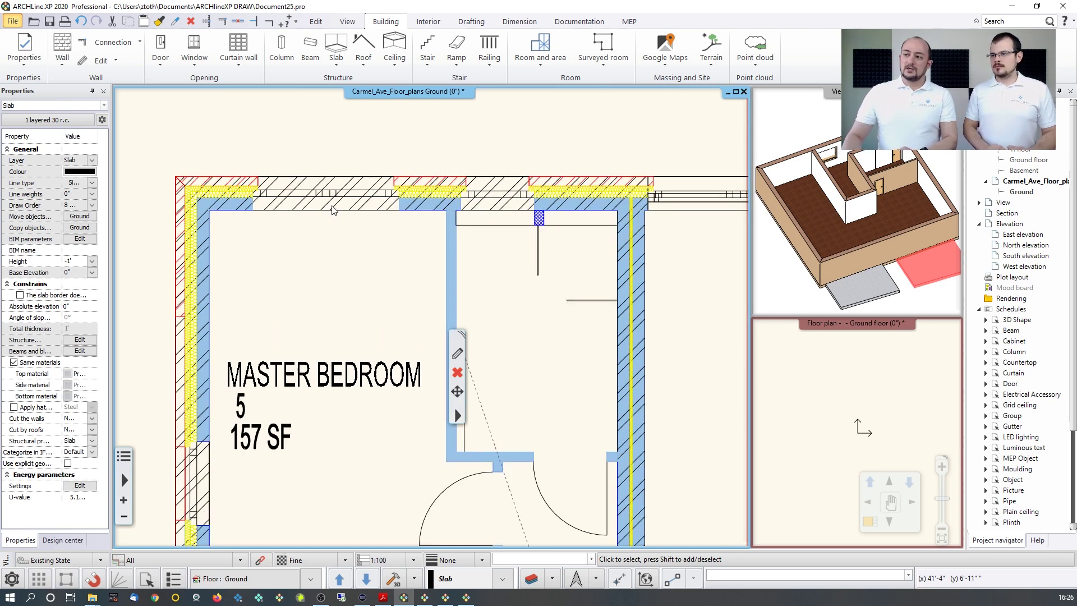
click(330, 207)
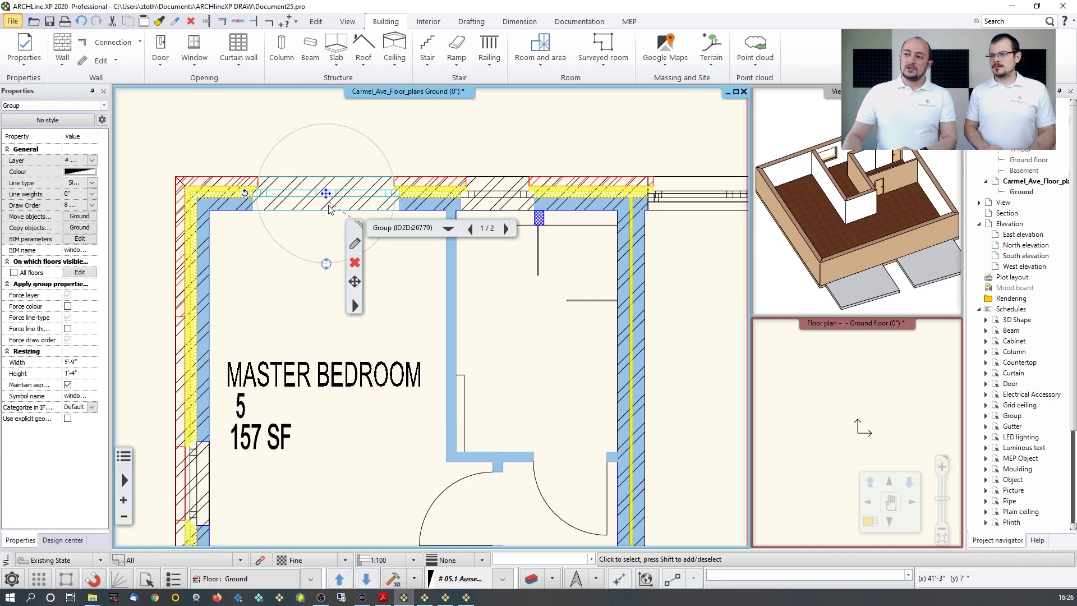
click(506, 228)
click(355, 244)
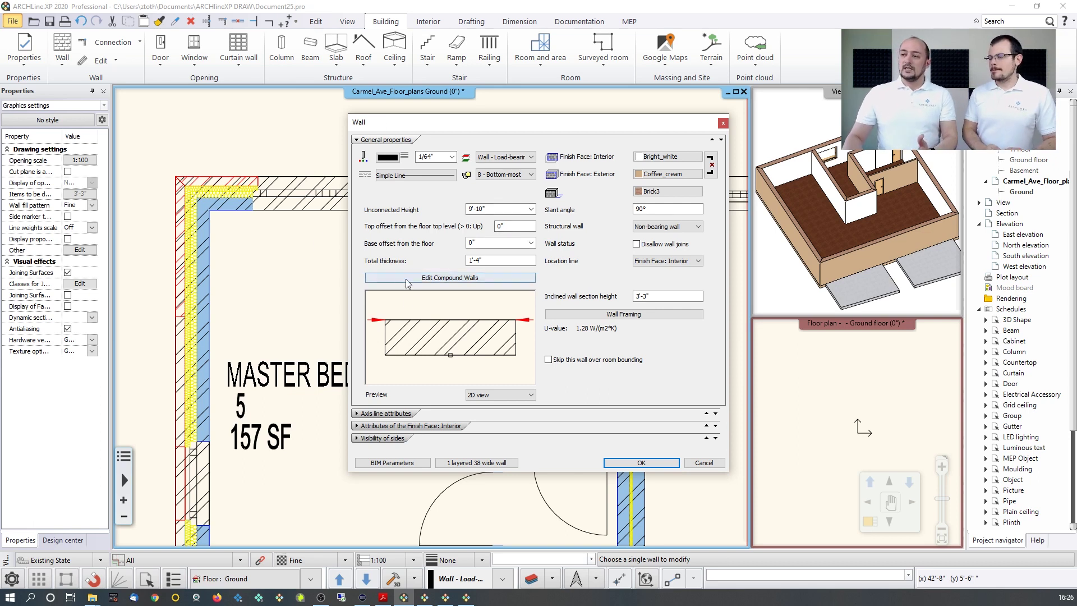
click(463, 278)
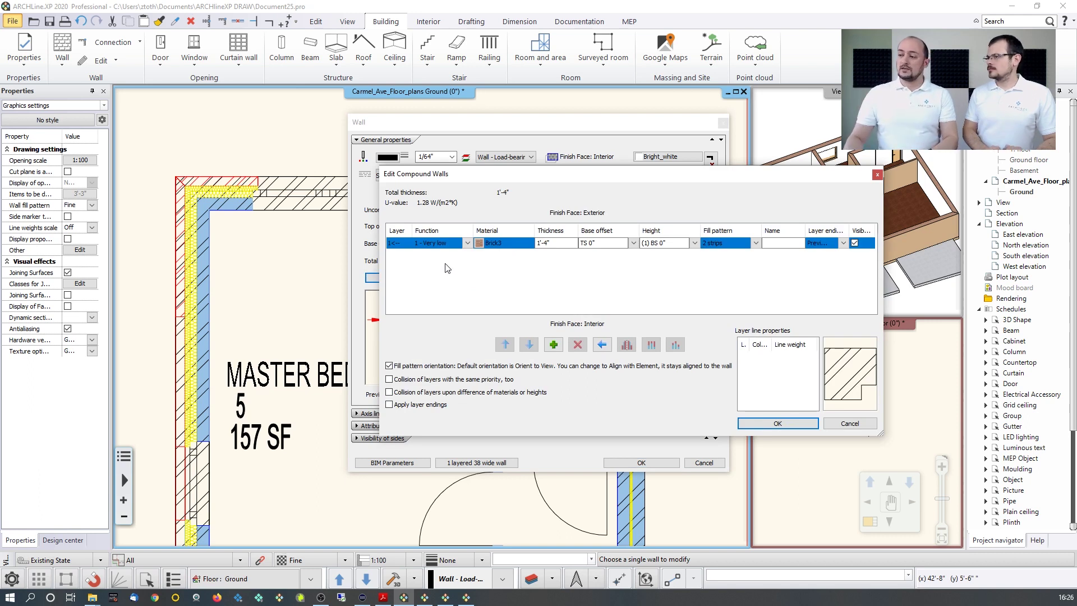
Add three layers to the exterior wall's structure and make layer 4, on the interior side, the main layer.
click(552, 344)
click(553, 345)
click(553, 344)
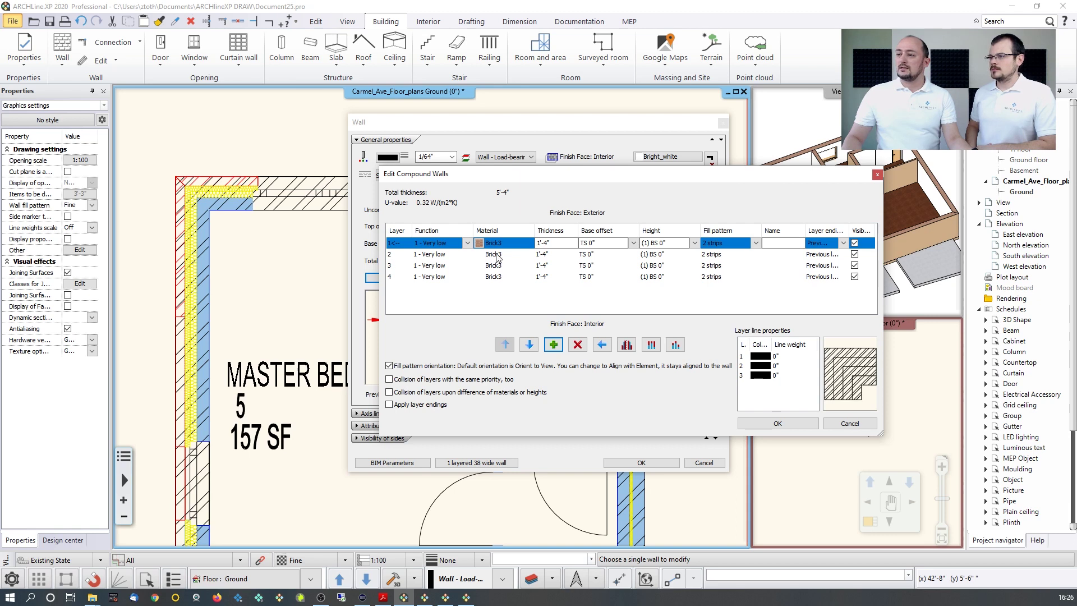
click(432, 277)
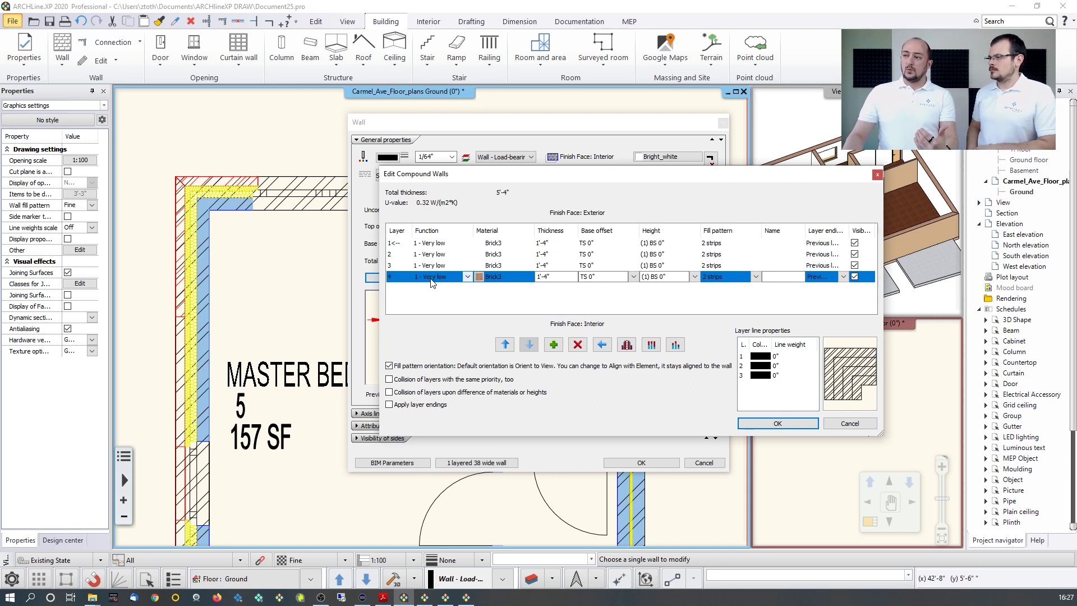
click(602, 344)
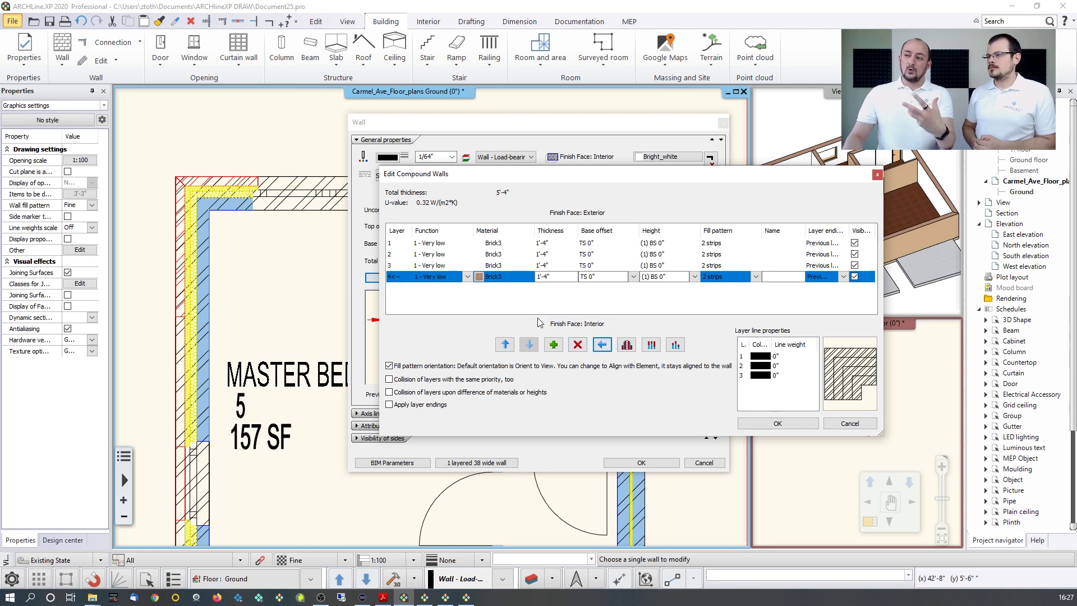
Search the material library for insulation and assign Thermal Insulation 02 to layer 3 of the wall.
click(500, 266)
click(500, 268)
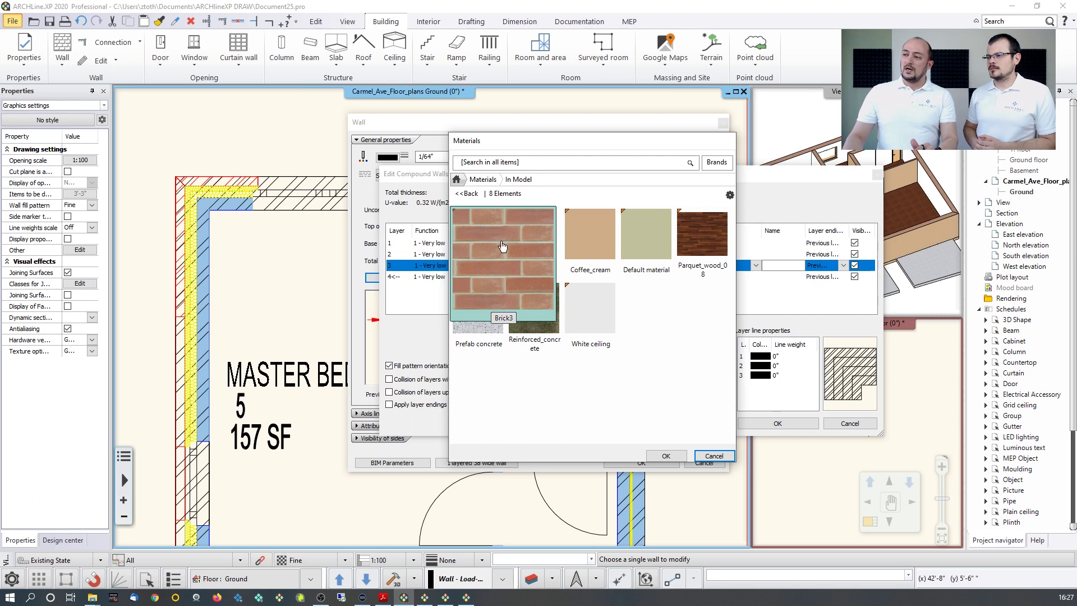
click(458, 179)
click(473, 165)
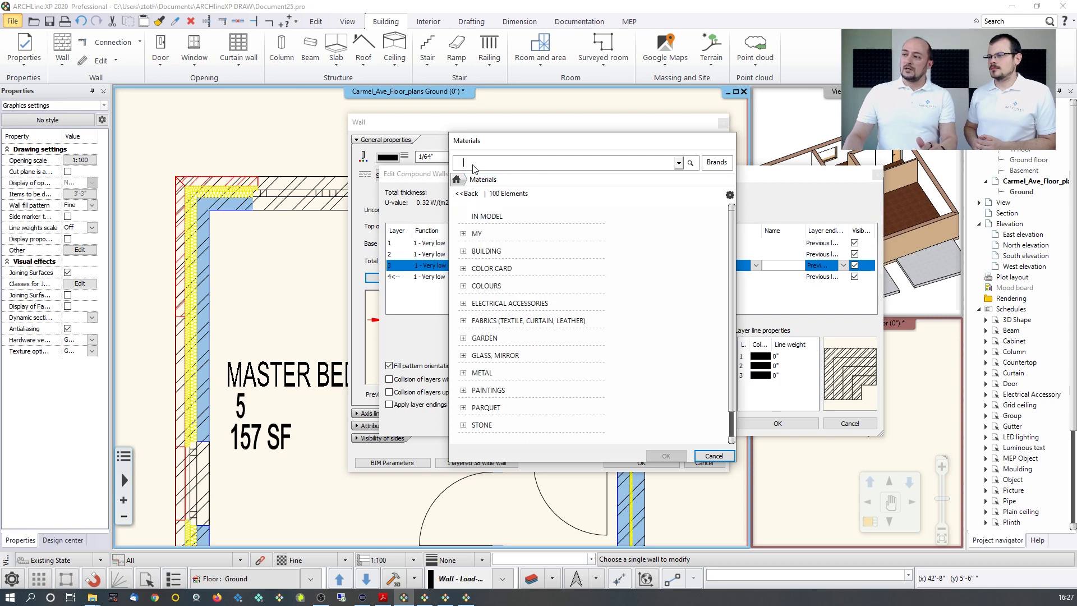
text(insu)
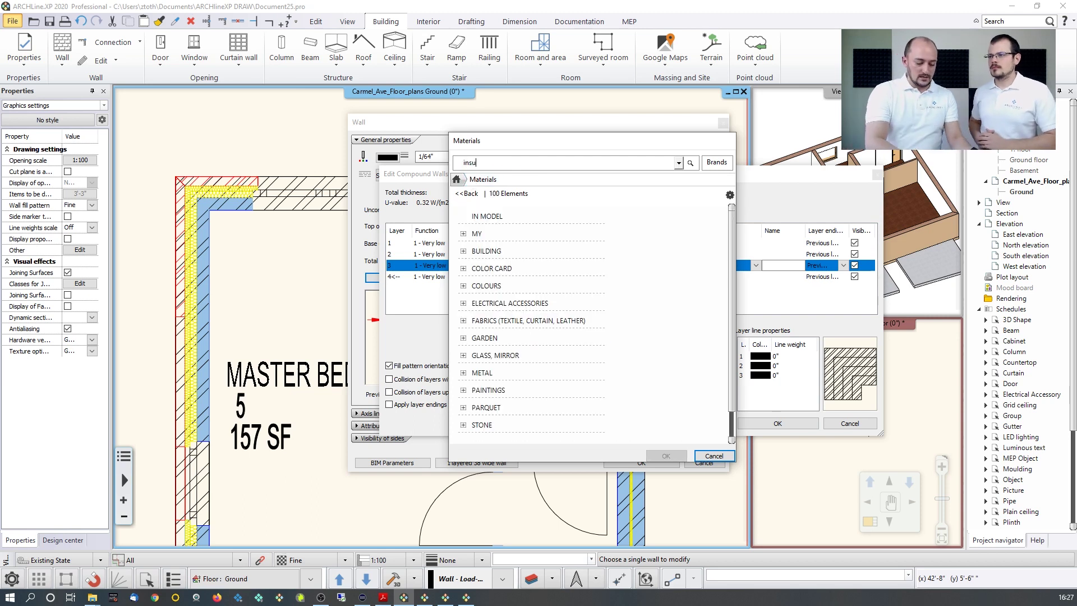
text(lation)
key(Return)
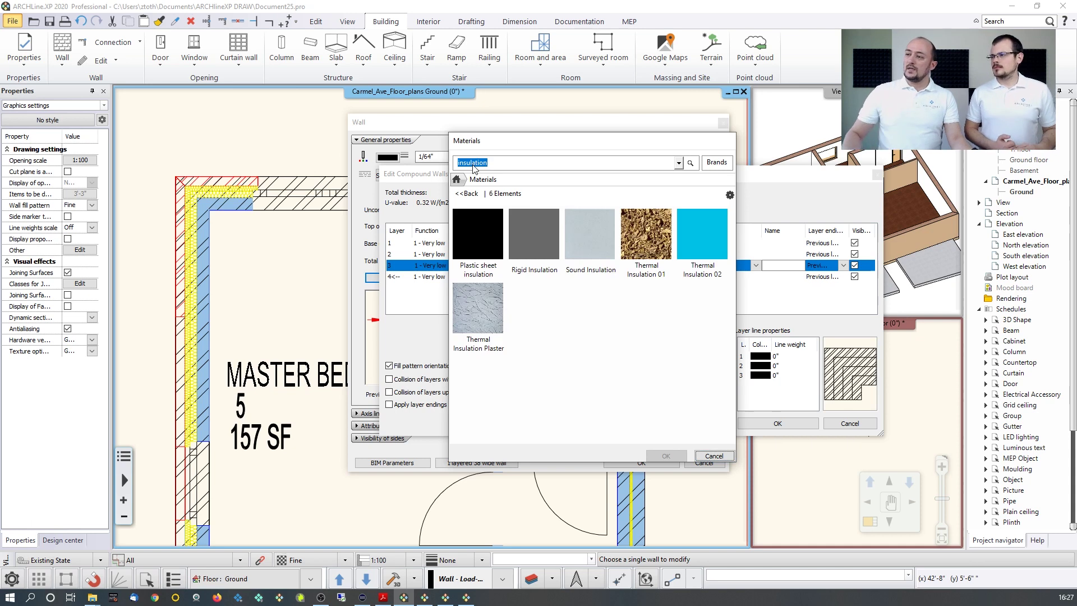
click(695, 255)
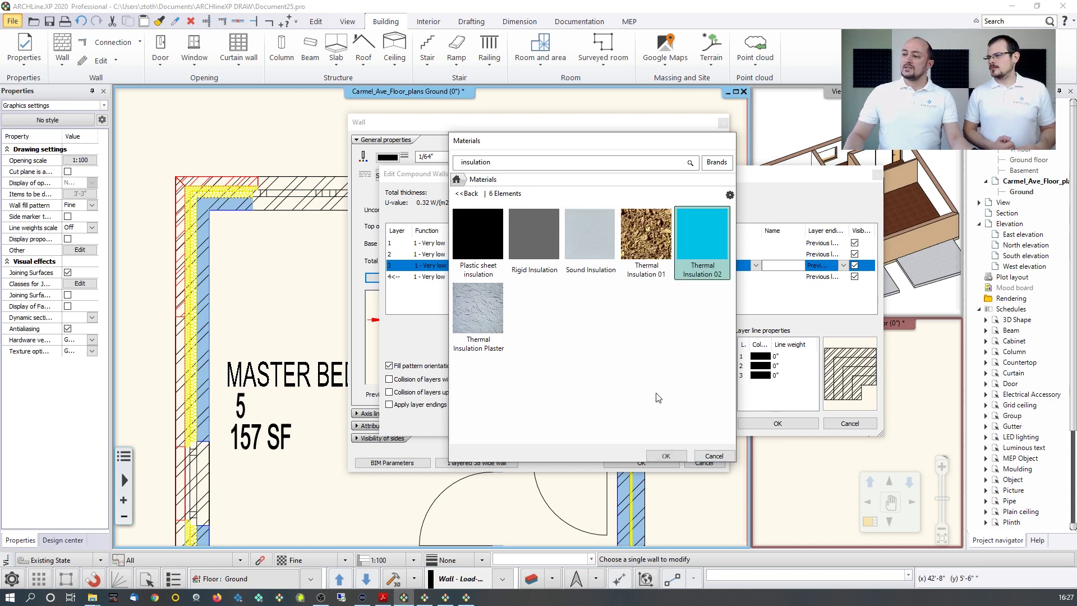
click(666, 456)
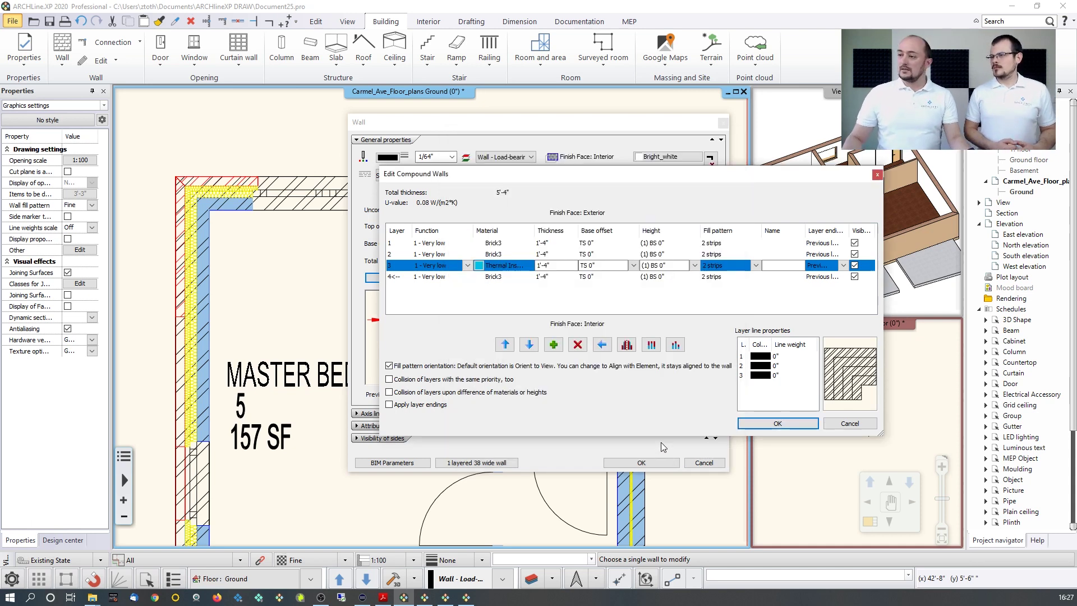
Assign the same Thermal Insulation 02 material to layer 2 of the wall.
click(503, 255)
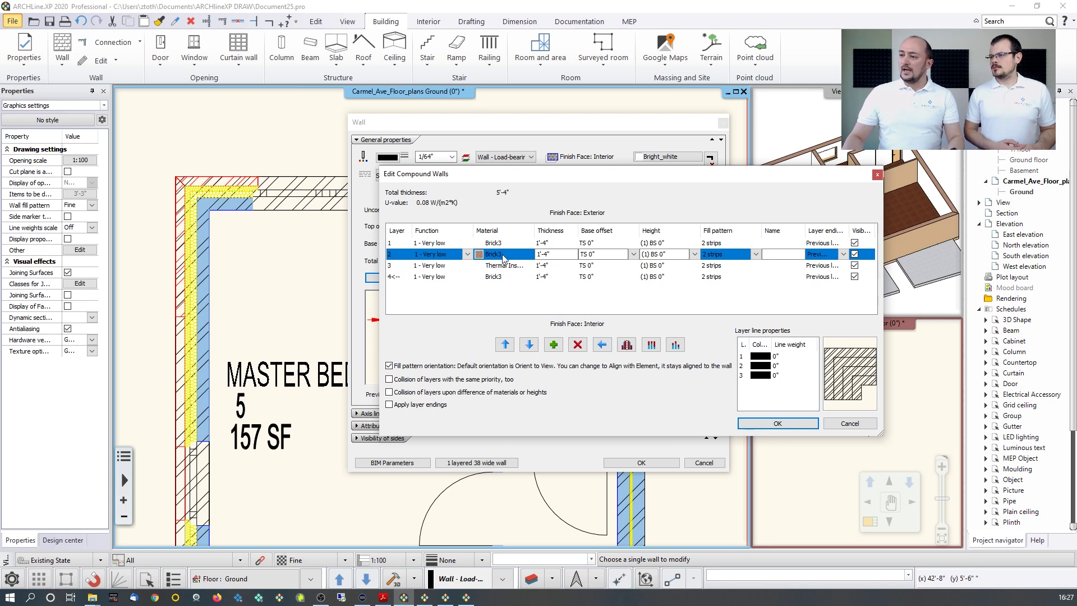
click(503, 255)
click(666, 456)
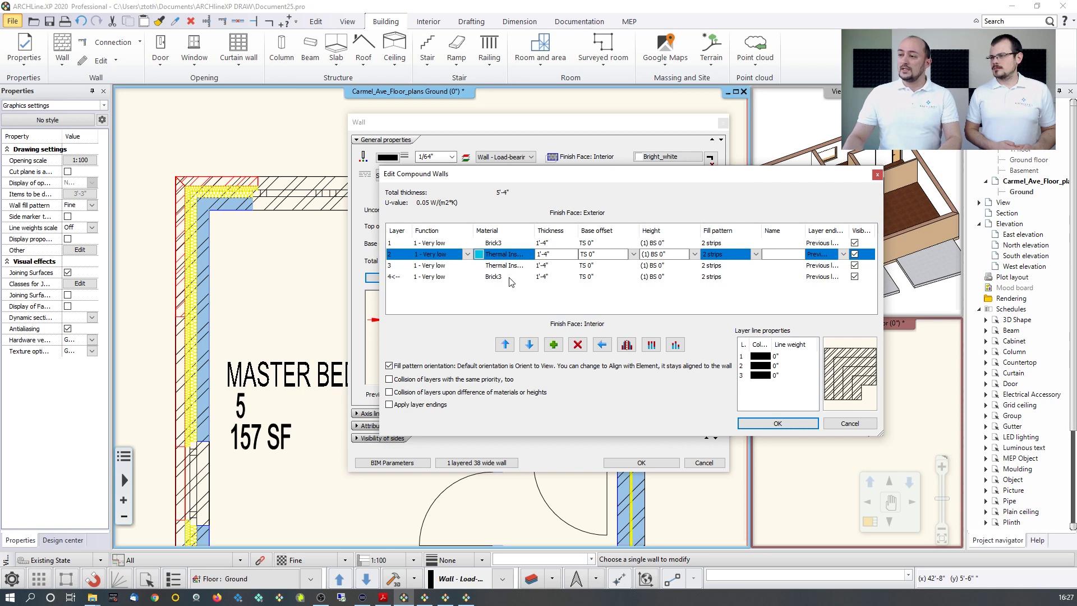
Set the thickness of layer 1, the exterior brick layer of the wall, to 115 mm.
click(554, 244)
click(554, 243)
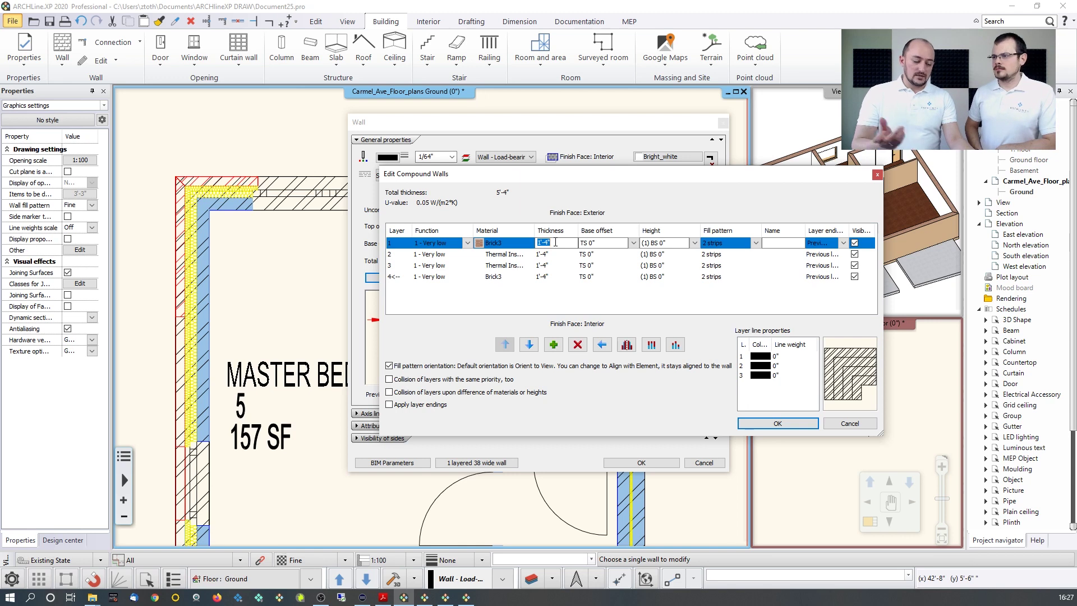
text(115mm)
key(Return)
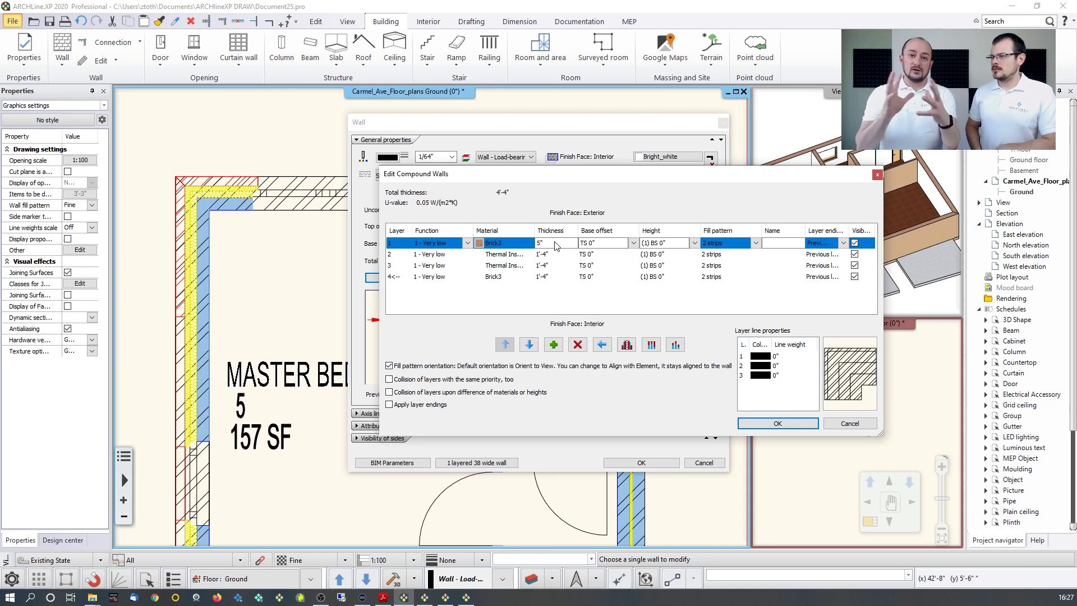
click(561, 254)
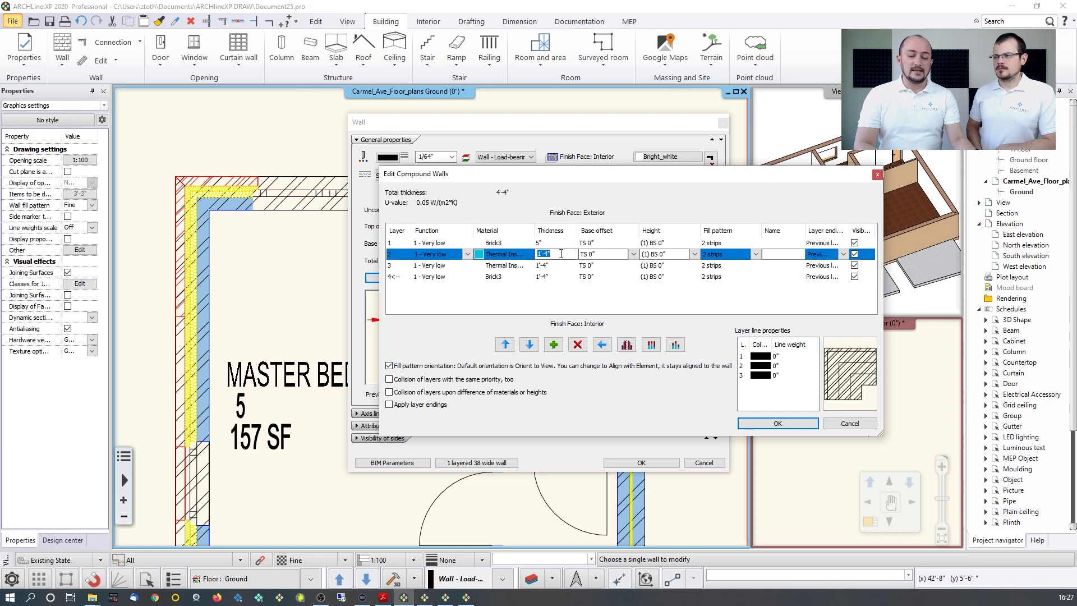
text(5')
key(Return)
click(559, 265)
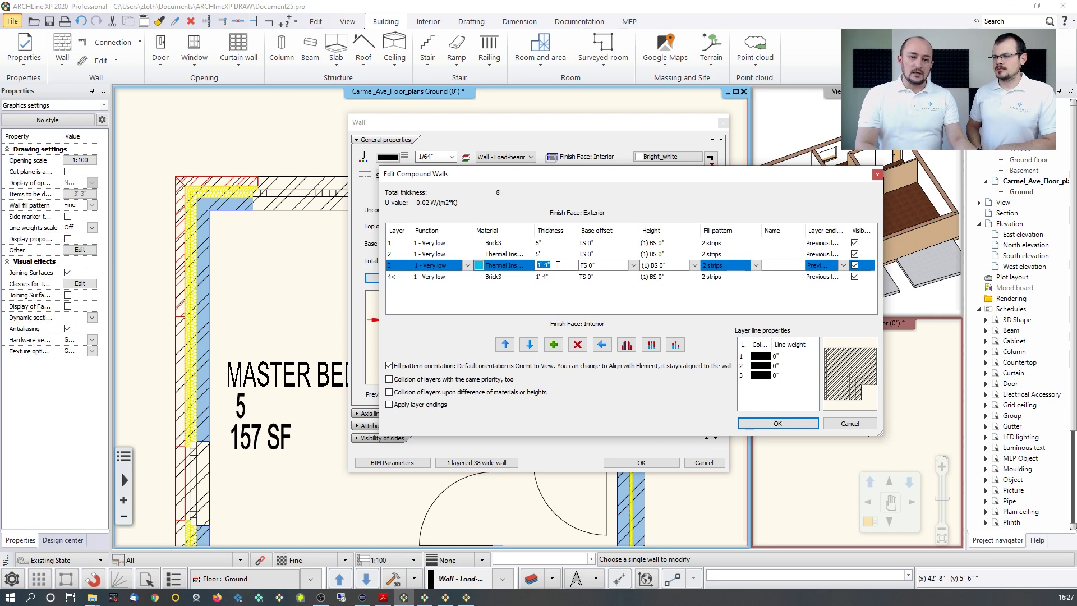
text(6'8)
key(Return)
Set the wall layer thicknesses to 80 mm for layer 3, 2" for layer 2 and 150 mm for layer 4.
click(559, 267)
text(80mm)
key(Return)
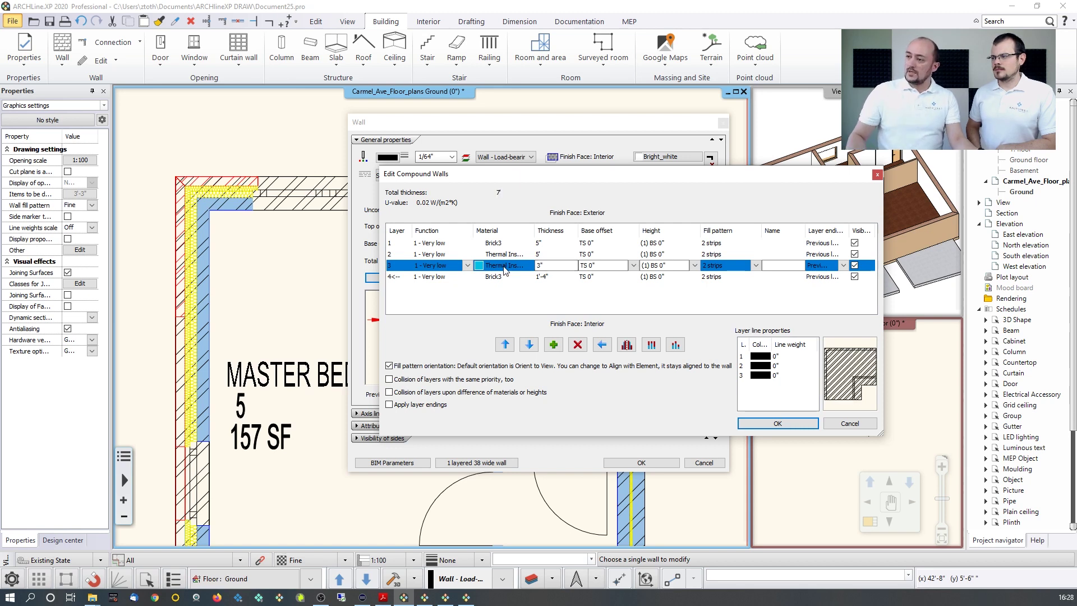
click(552, 254)
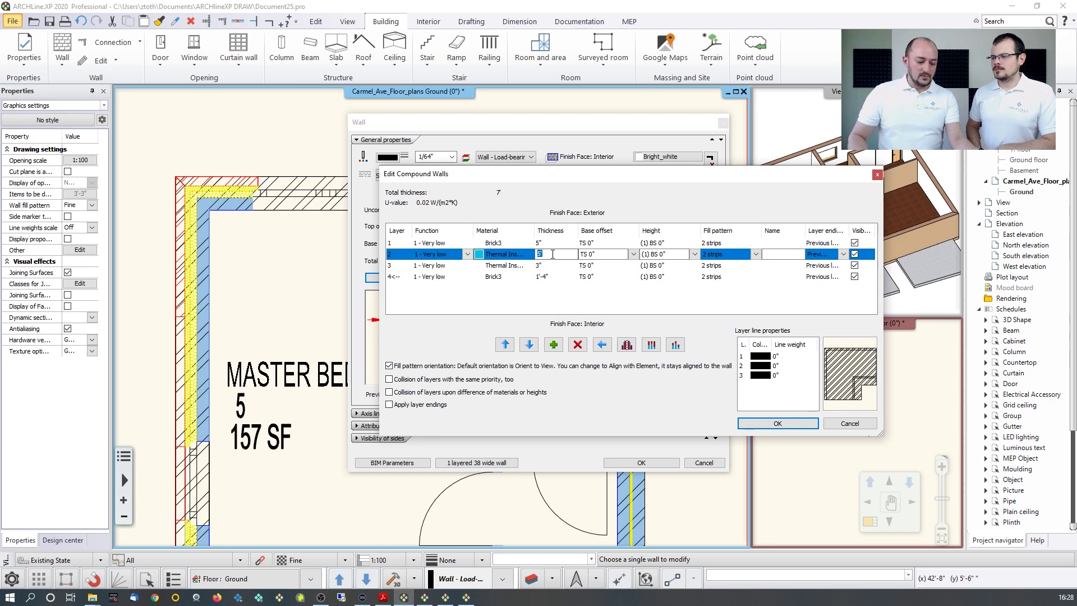
text(2)
key(Return)
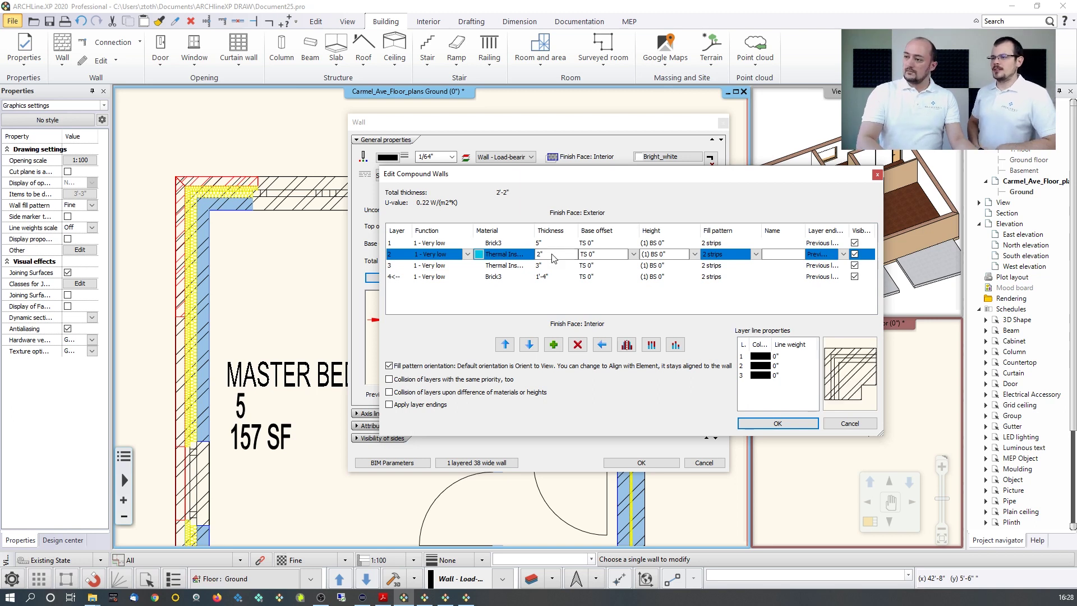
click(552, 276)
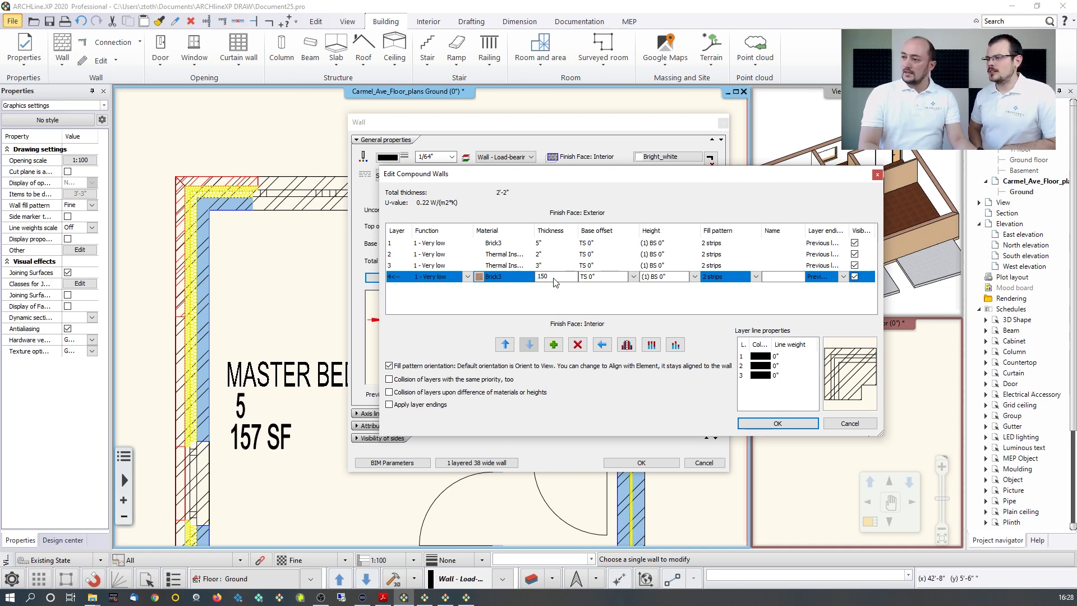
key(Return)
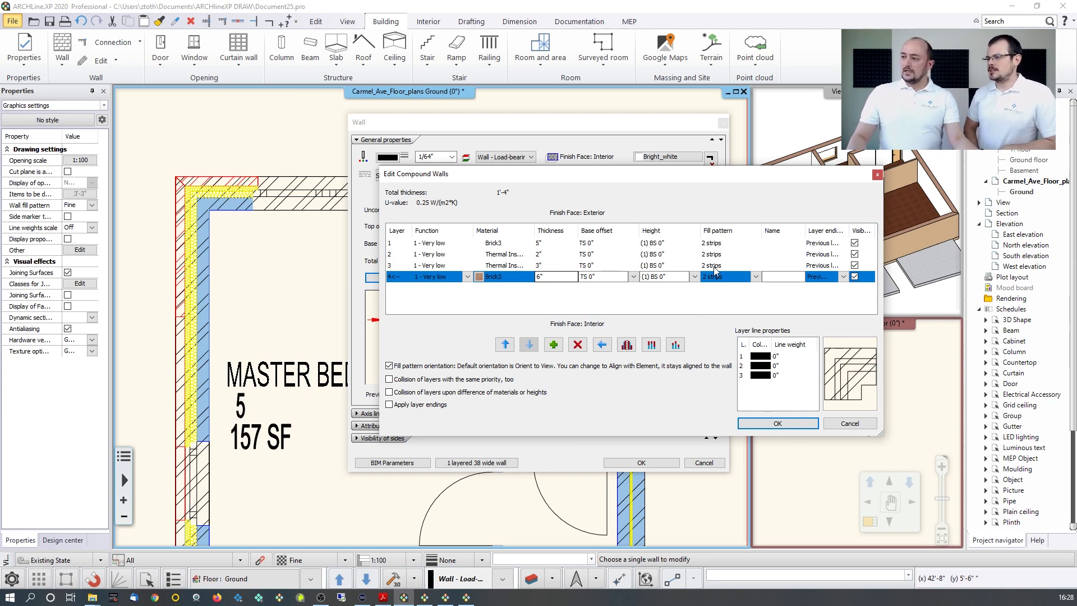
Change the fill pattern of insulation layer 2 to the internal pattern Hatch 32.
click(729, 256)
click(753, 256)
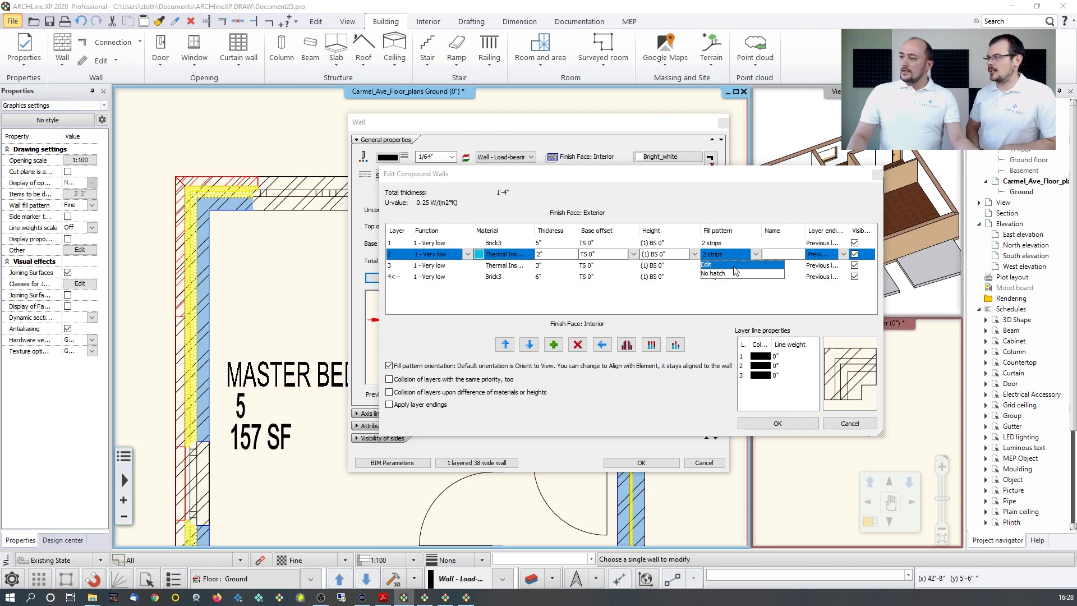
click(616, 255)
scroll(613, 282, down, 4)
click(568, 272)
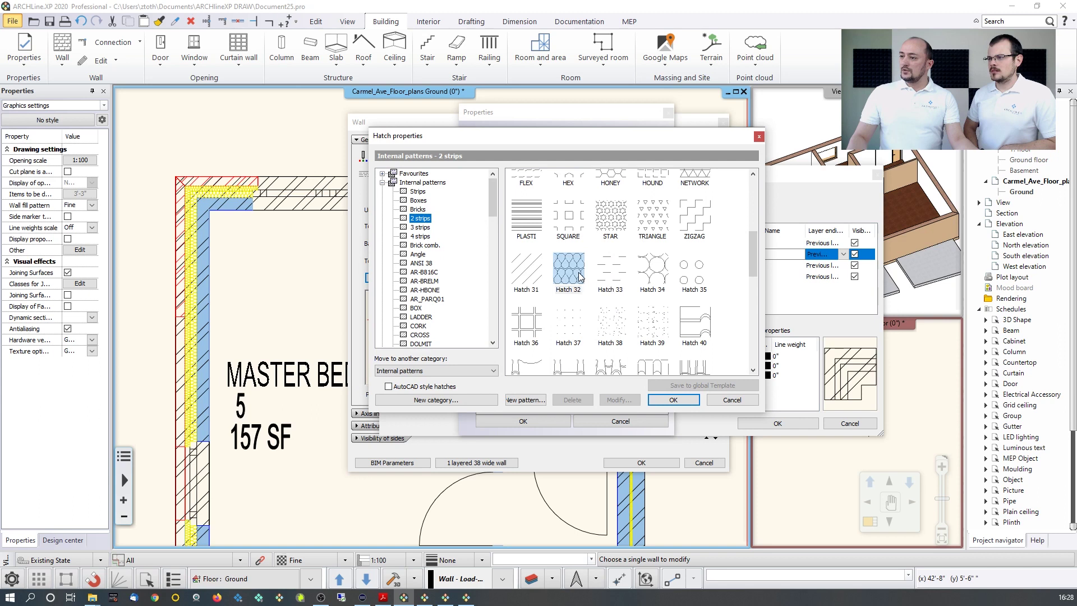
click(673, 399)
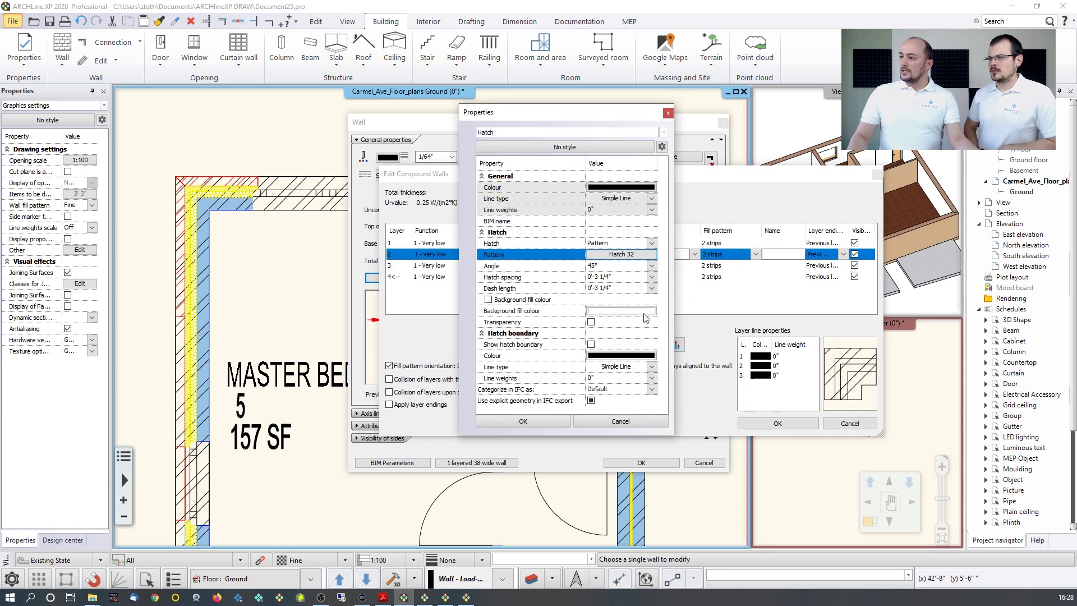
click(542, 422)
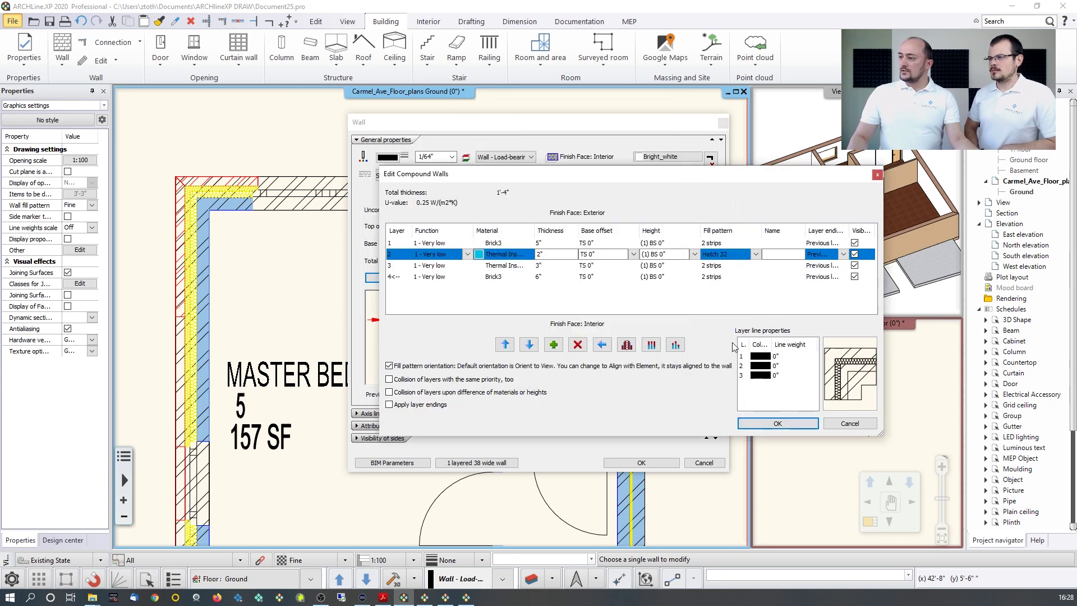
Give insulation layer 3 the same Hatch 32 fill pattern.
click(750, 265)
click(756, 265)
click(706, 275)
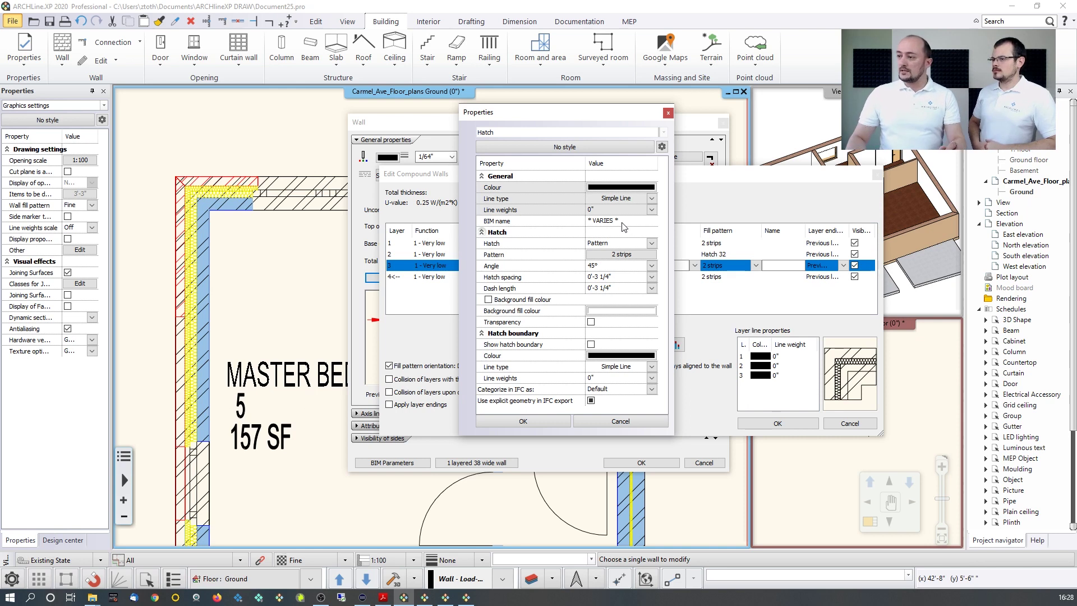
click(637, 255)
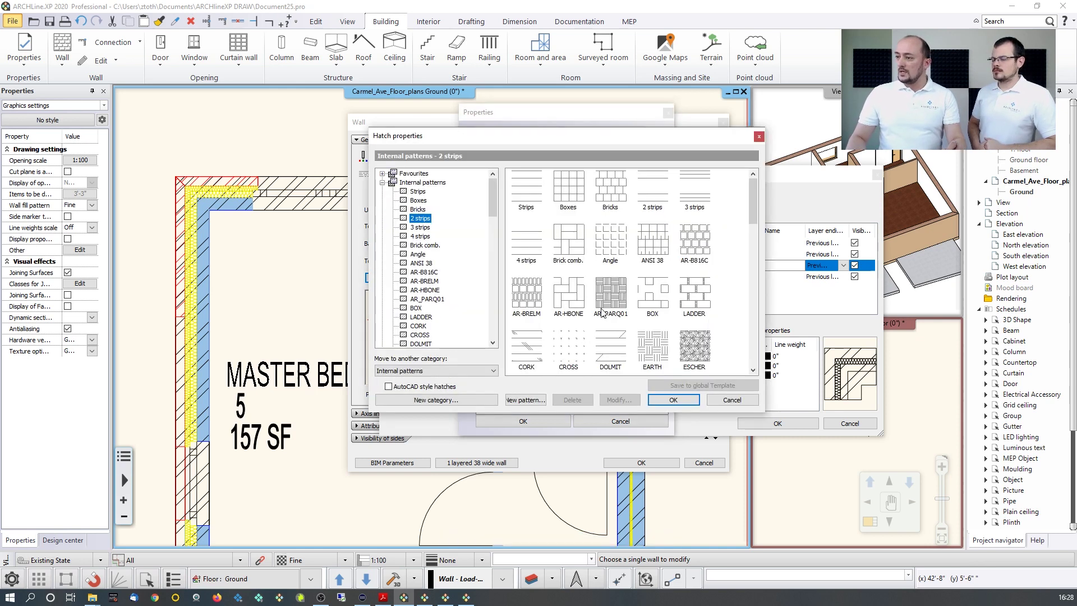
scroll(601, 312, down, 3)
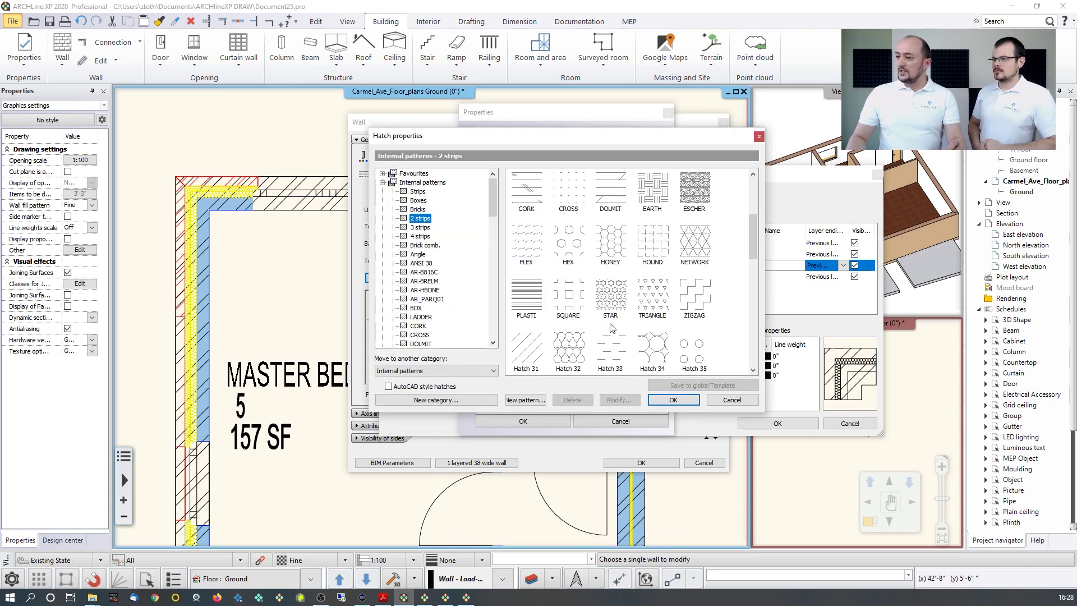
click(579, 351)
click(673, 399)
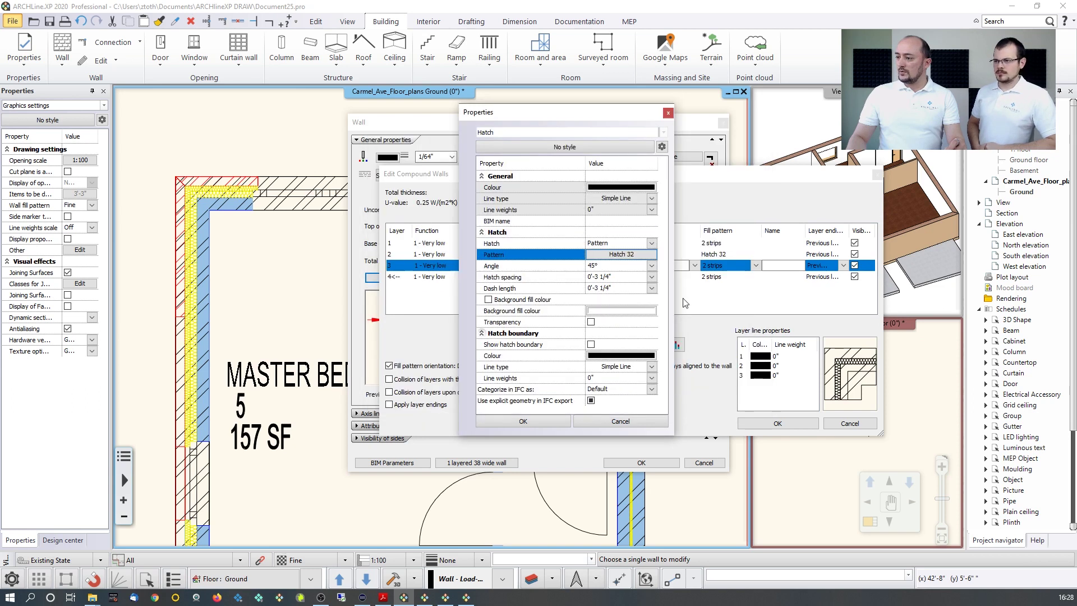
click(528, 421)
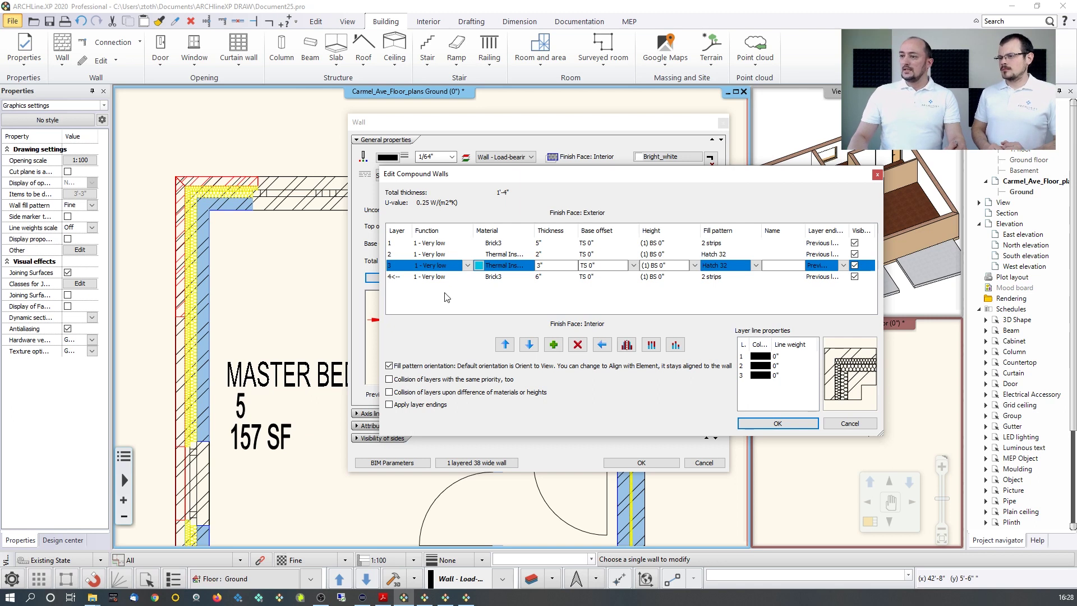
Set the function of layer 4 to Core layer and accept the compound wall structure.
click(456, 278)
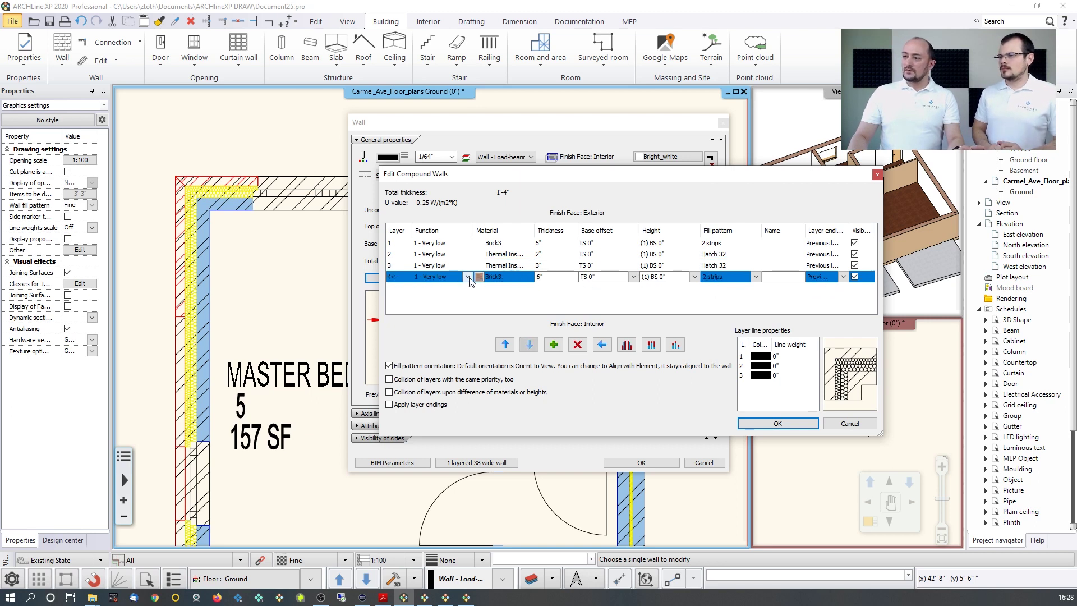
click(468, 277)
click(435, 293)
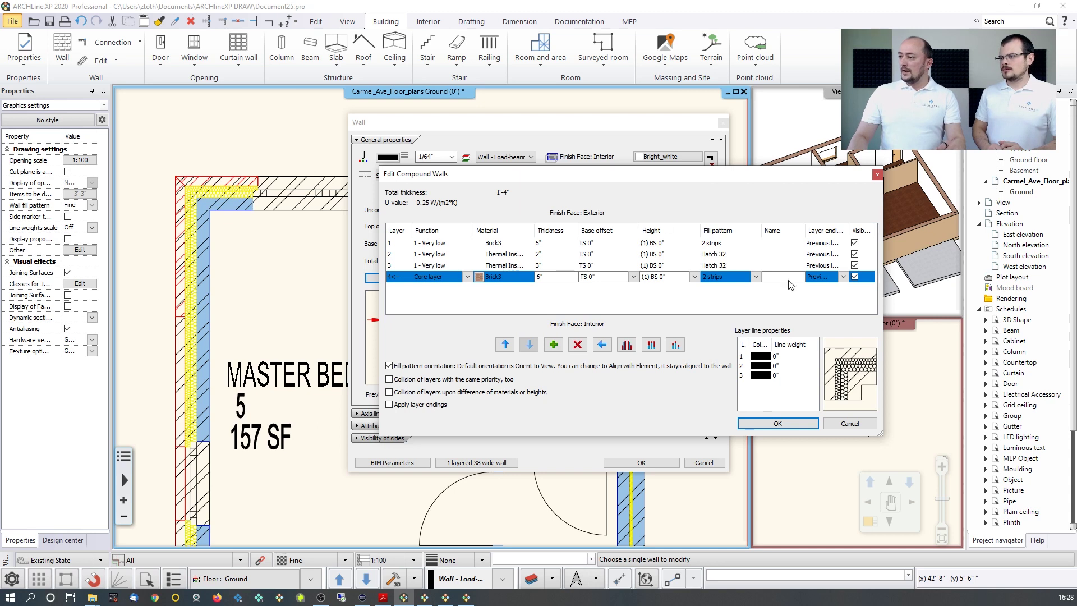
click(778, 423)
Save the wall settings as a new style named "4 layered wall system", available in all projects, and apply them to the wall.
click(467, 463)
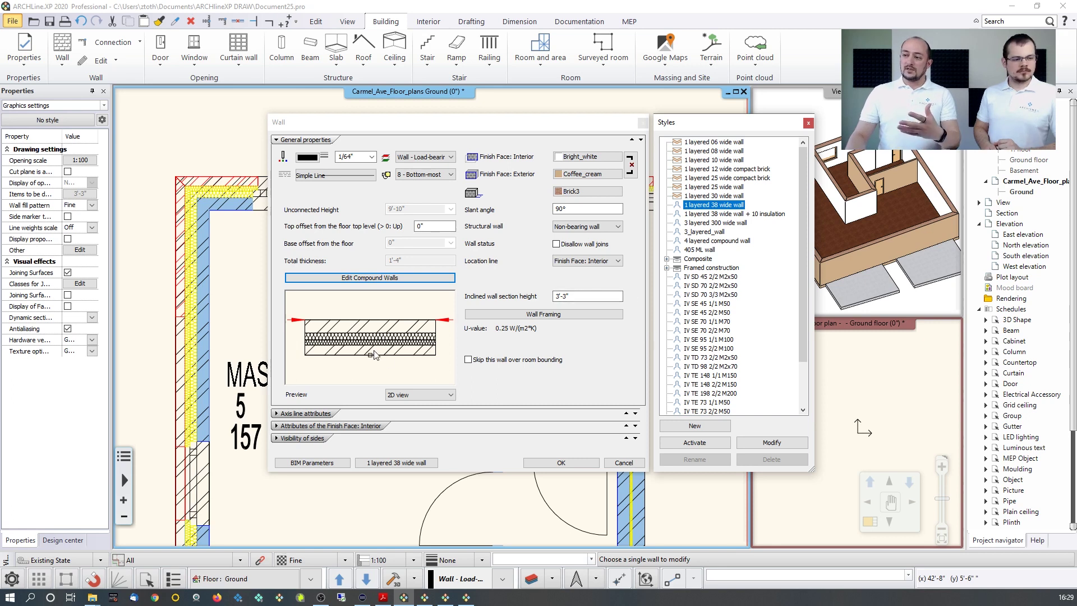
click(701, 426)
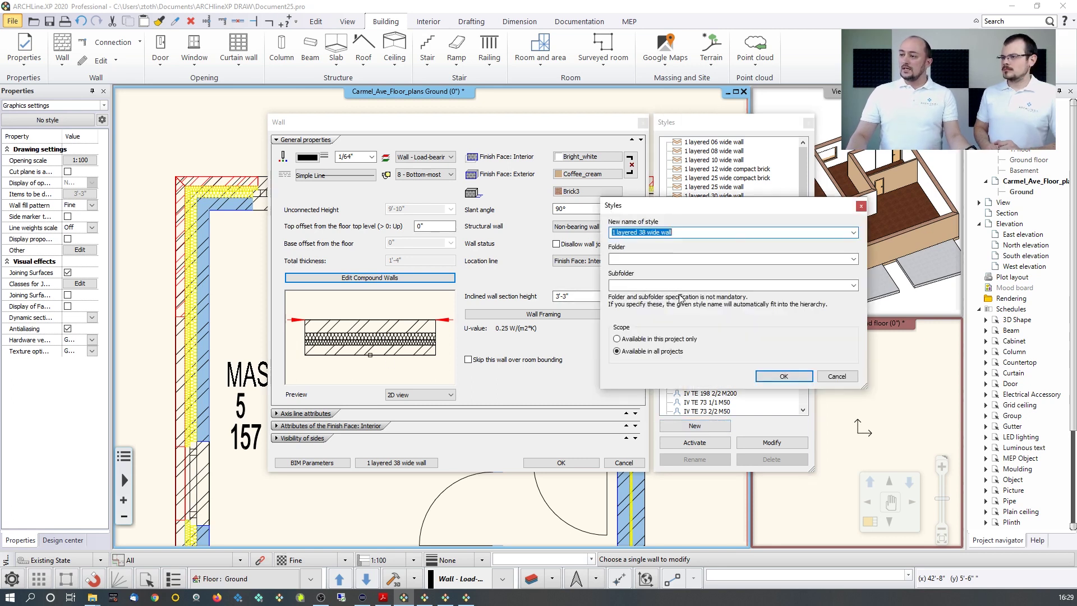
click(681, 234)
drag(618, 232, 607, 234)
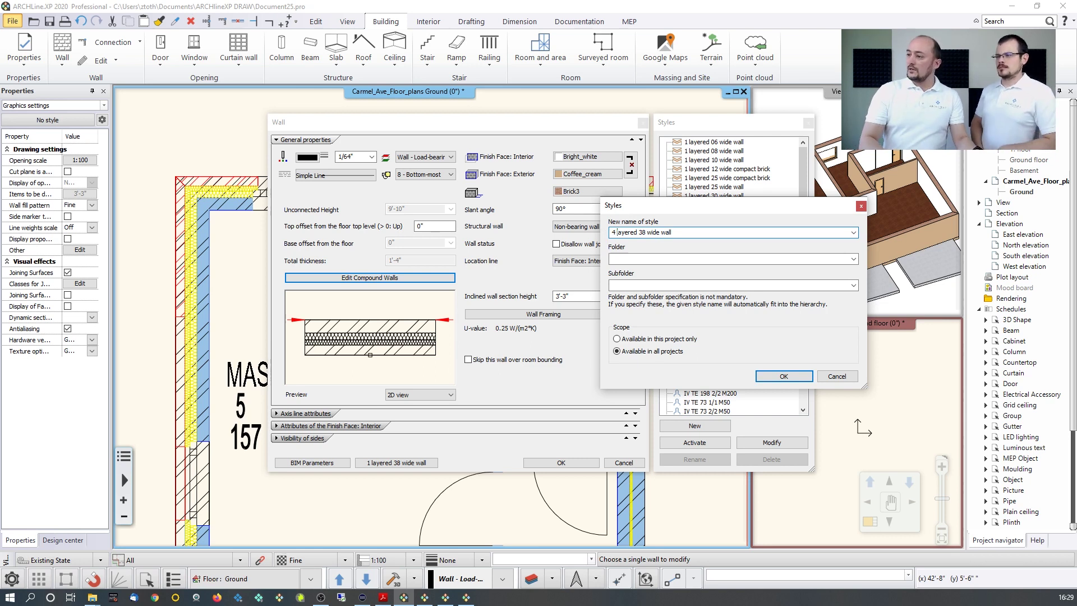
key(Delete)
key(Delete)
key(Delete)
key(Delete)
key(Delete)
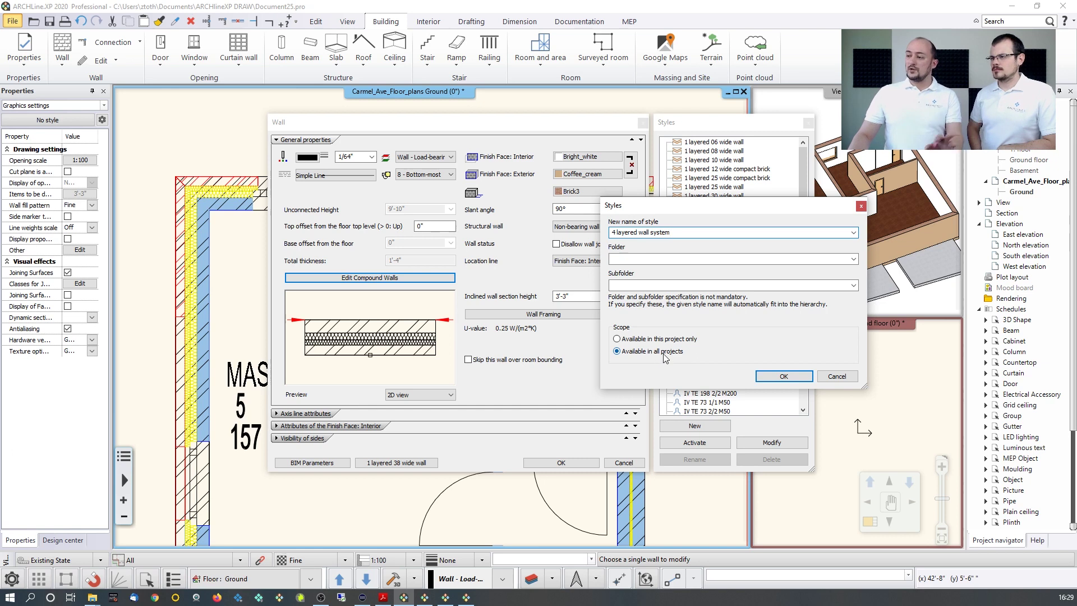
click(768, 376)
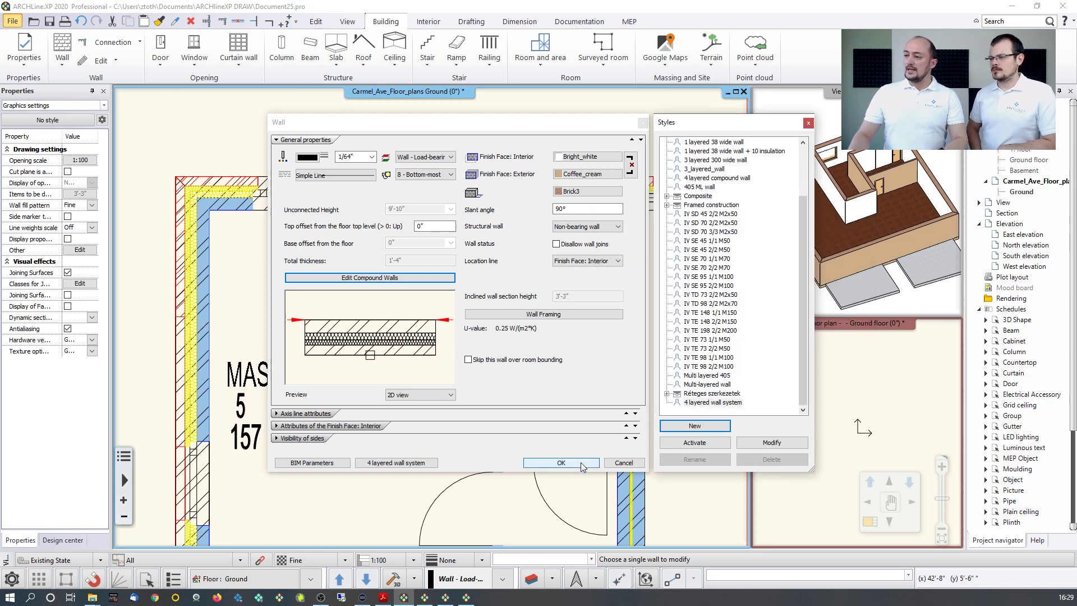
click(561, 462)
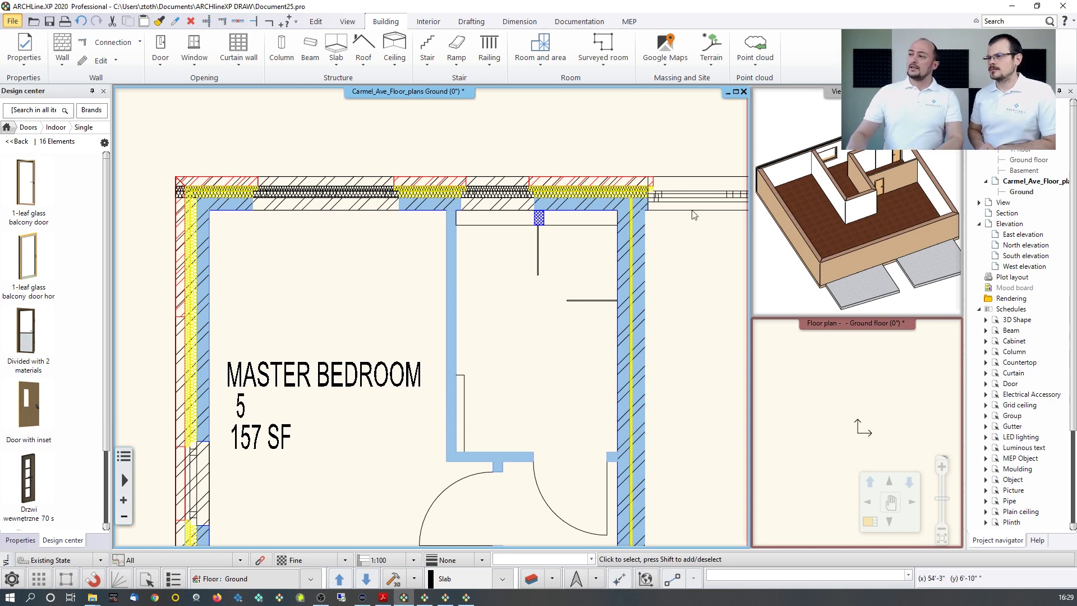
Copy all properties of the four-layered wall to the other exterior walls in the 3D view.
click(796, 172)
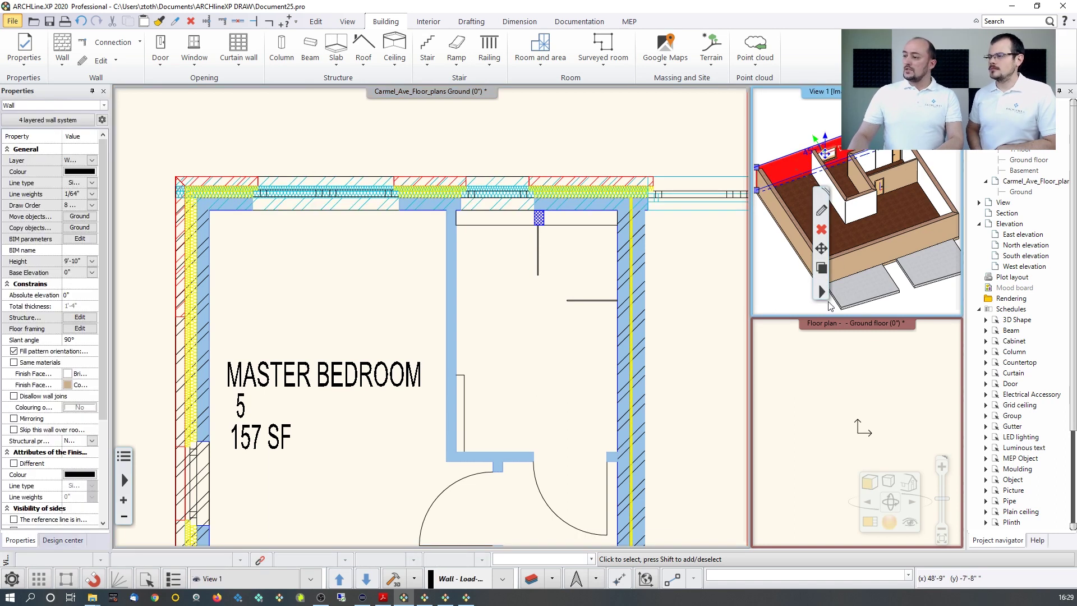
click(159, 24)
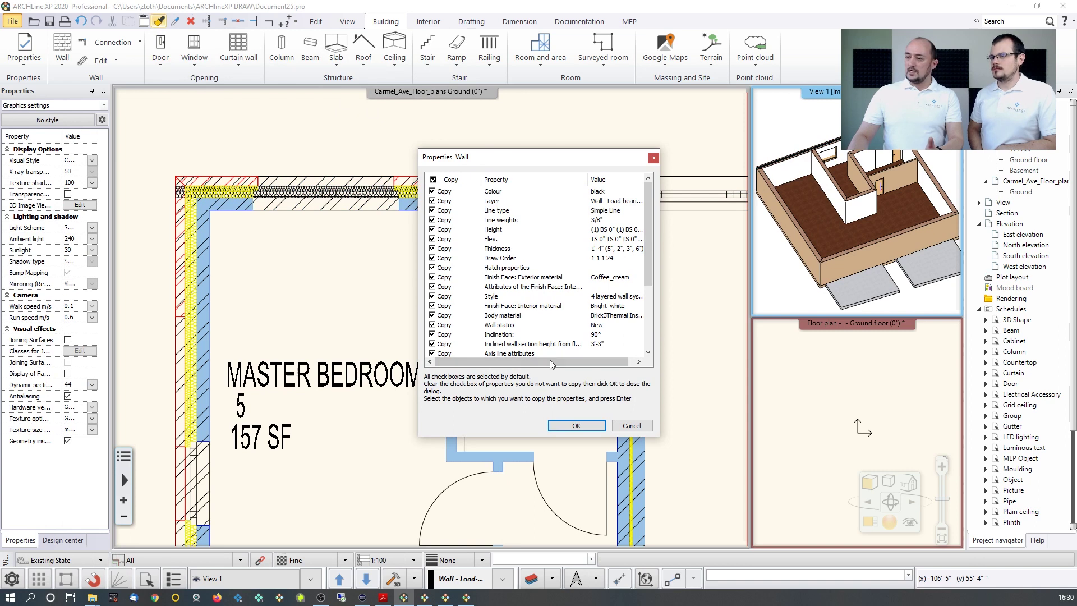
click(567, 425)
middle_drag(892, 240, 920, 237)
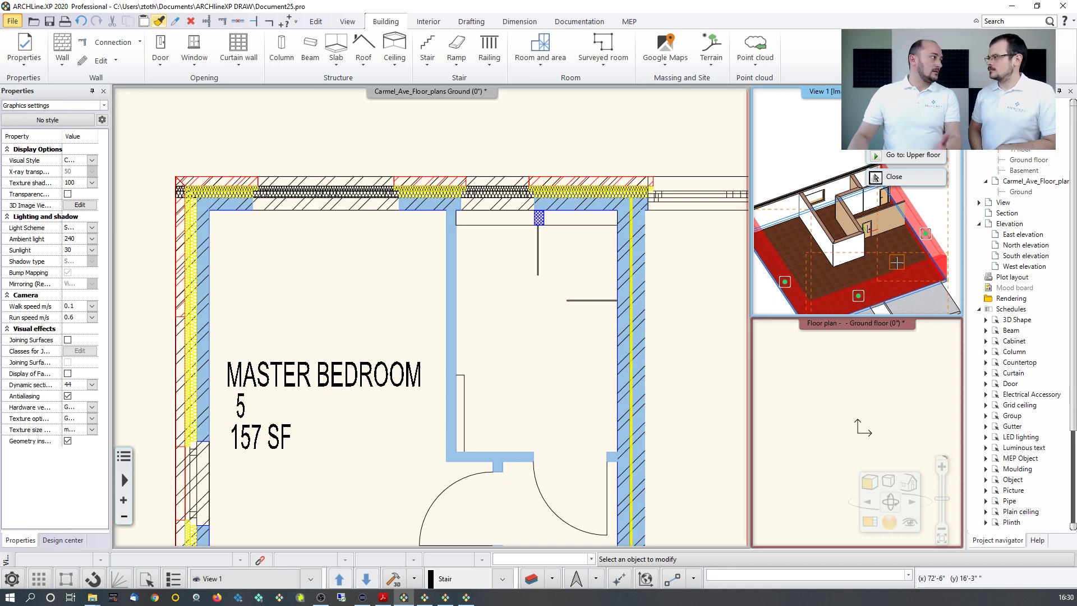
click(875, 178)
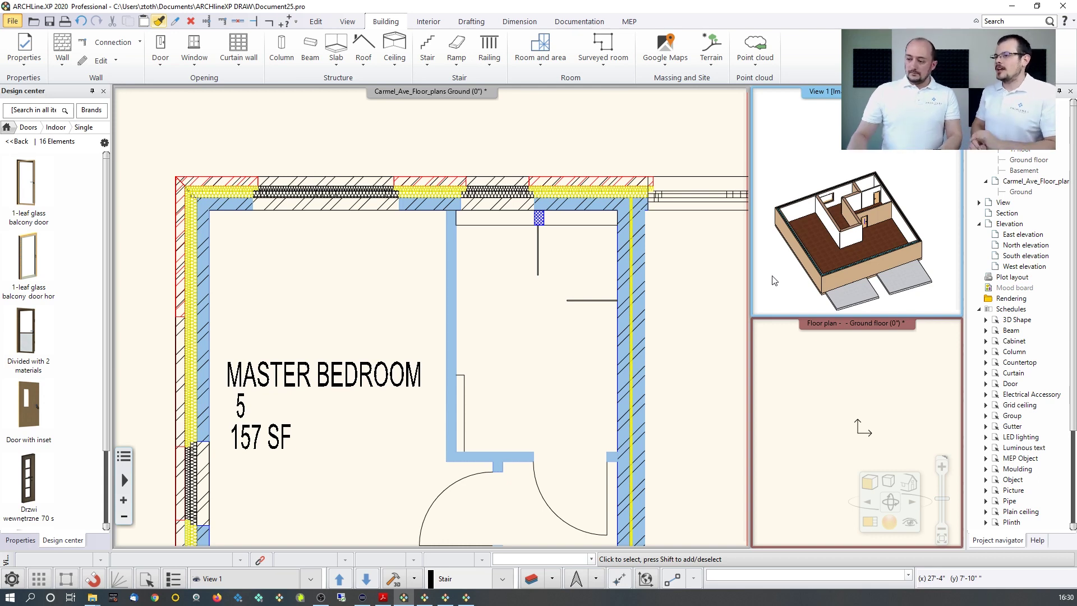
Switch to the Hundremeterskogen_3_2.pro project and open the compound layer structure of the red-panelled upper exterior wall beside the outdoor stairs.
click(444, 596)
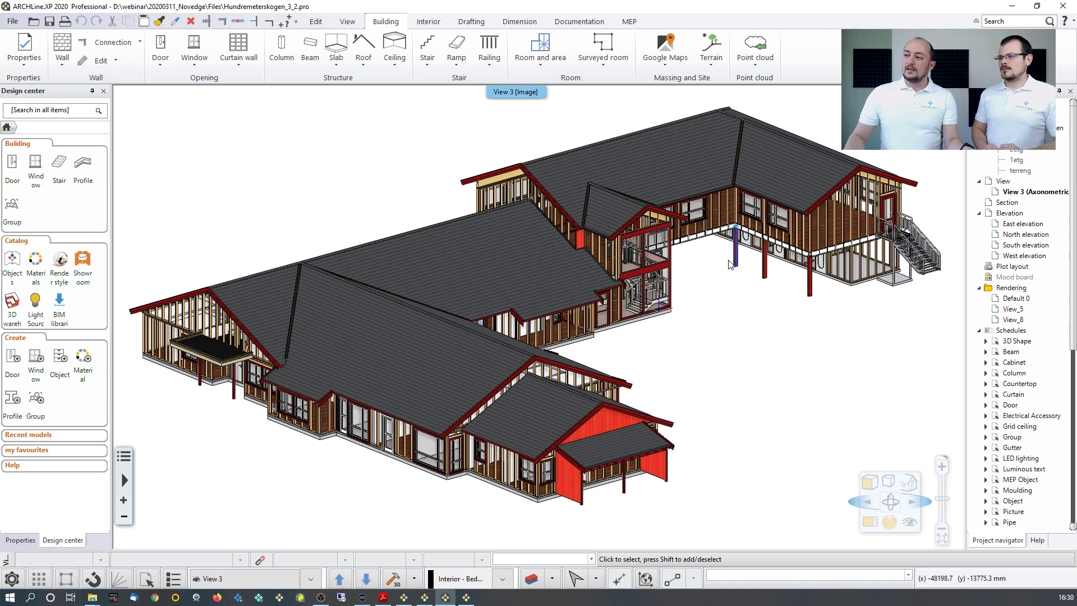
middle_drag(676, 275, 467, 373)
scroll(521, 365, up, 2)
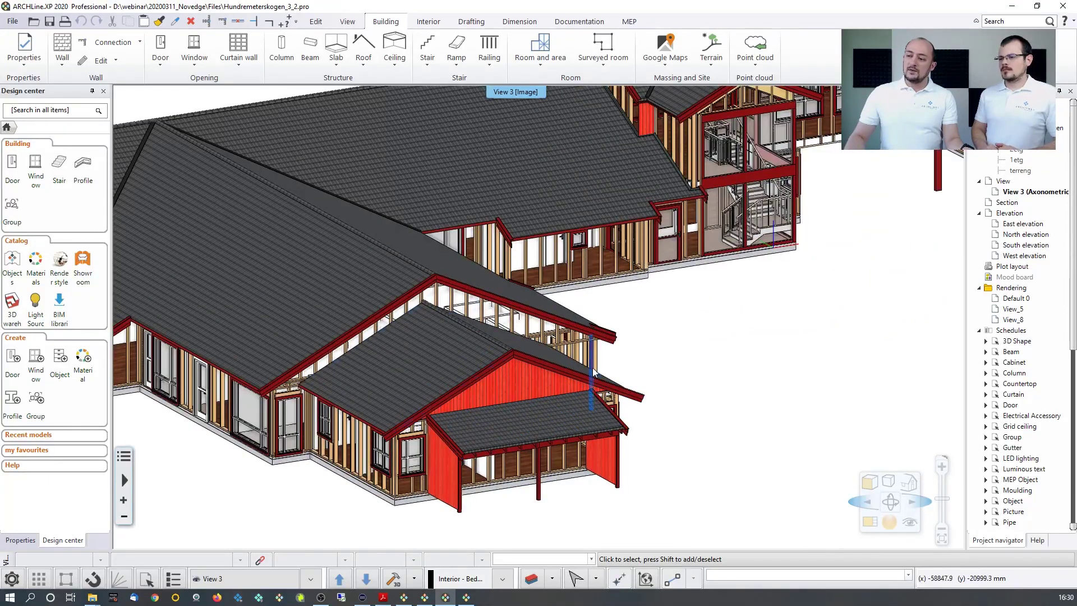
middle_drag(705, 318, 613, 307)
click(687, 308)
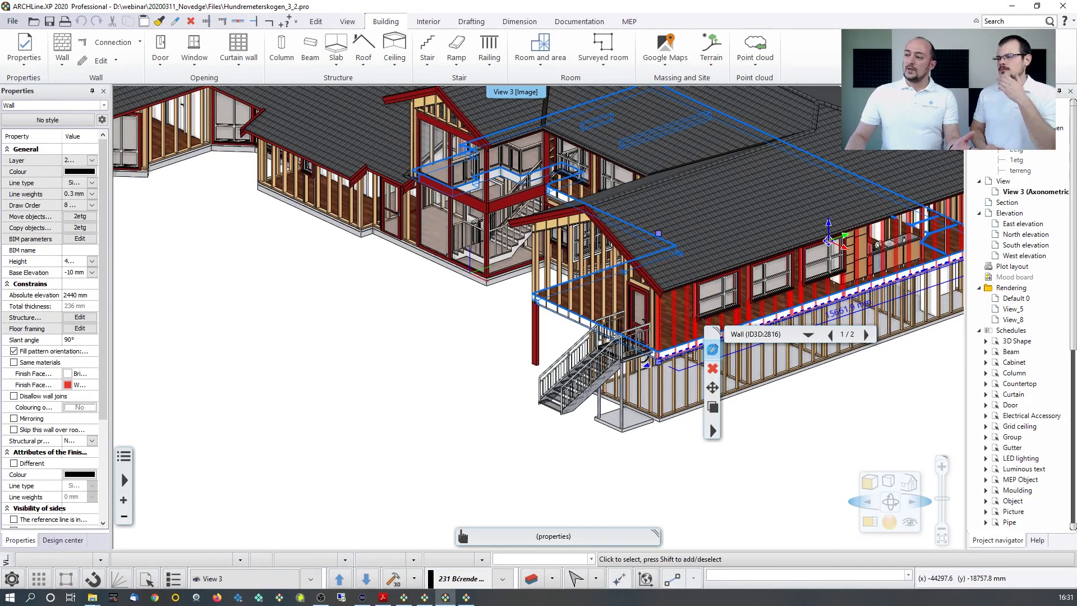
click(711, 349)
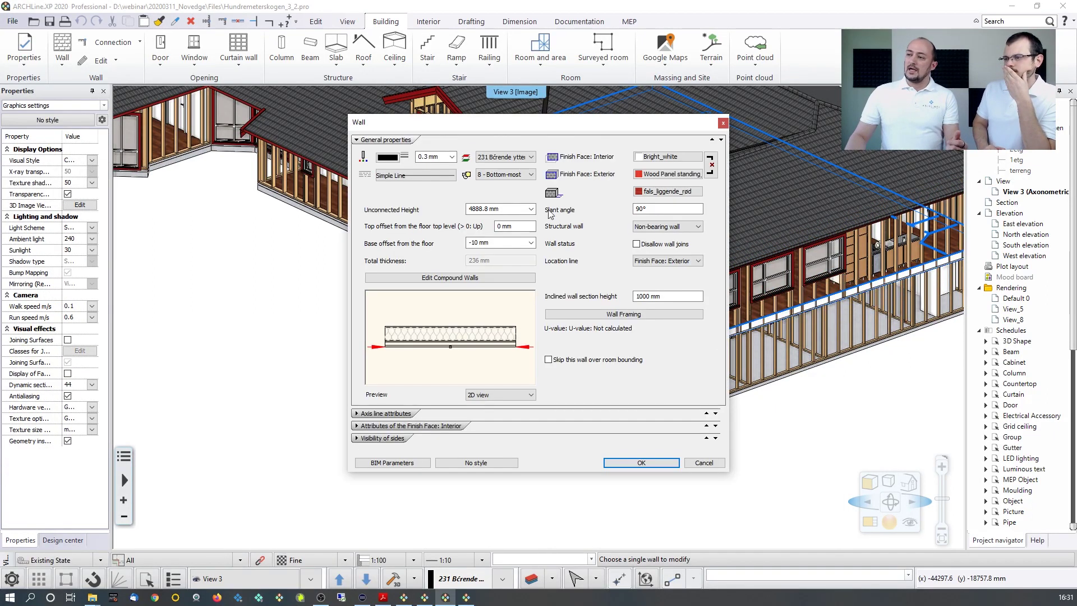
click(481, 277)
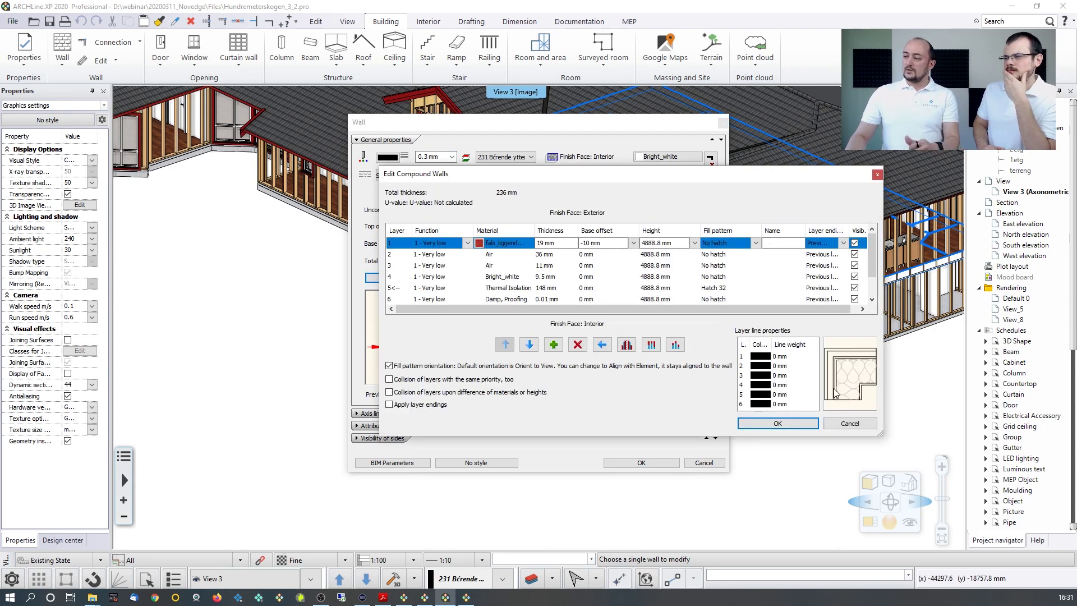
Examine the wall framing settings for the inner stud and the left and right wall studs, closing all wall settings without changes.
click(859, 425)
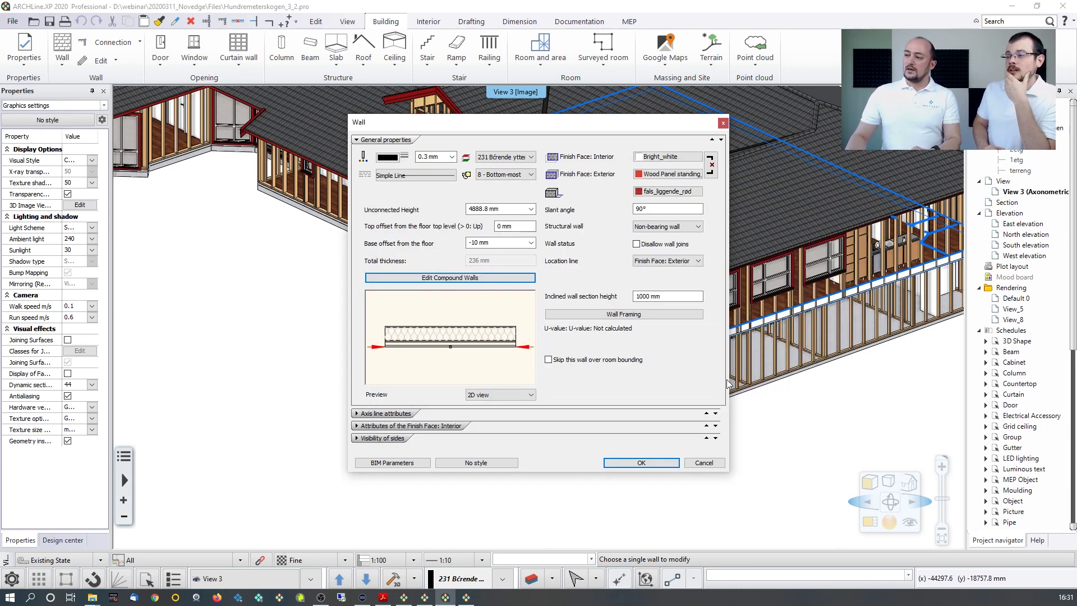
click(611, 316)
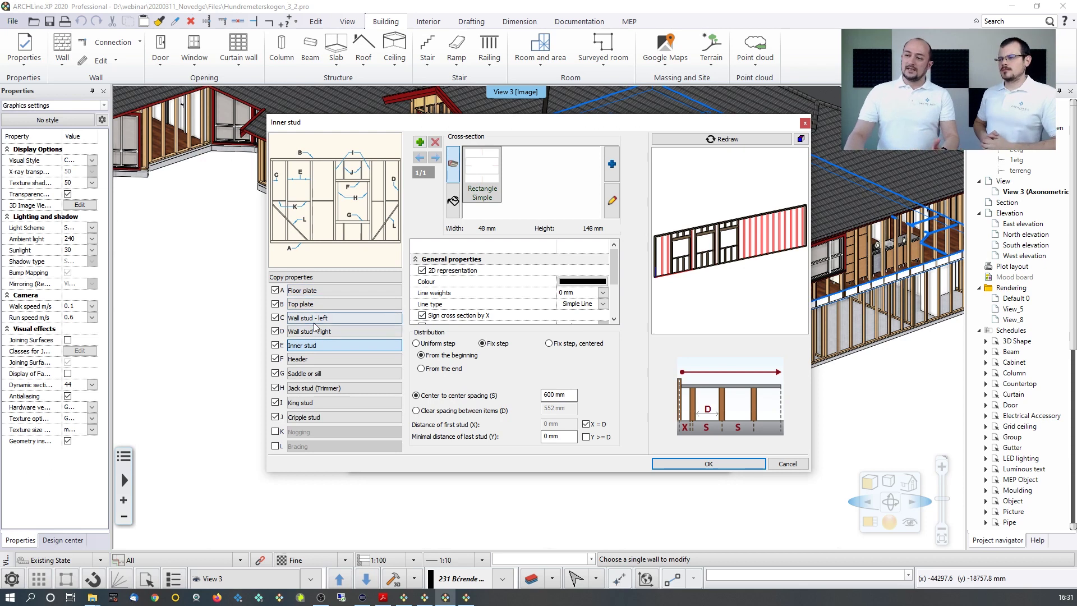
click(309, 318)
click(309, 330)
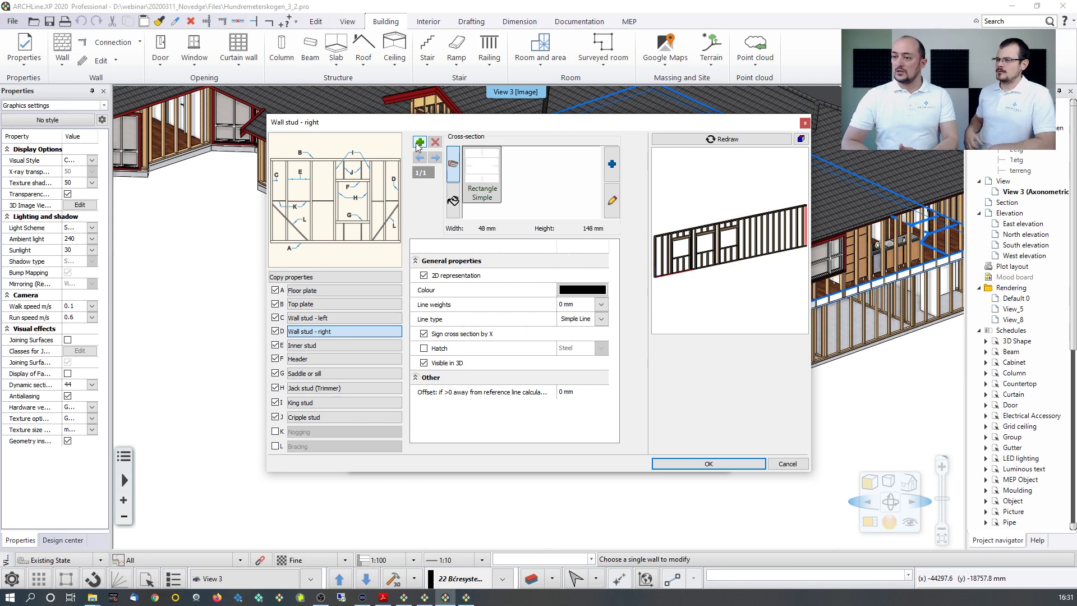
click(775, 465)
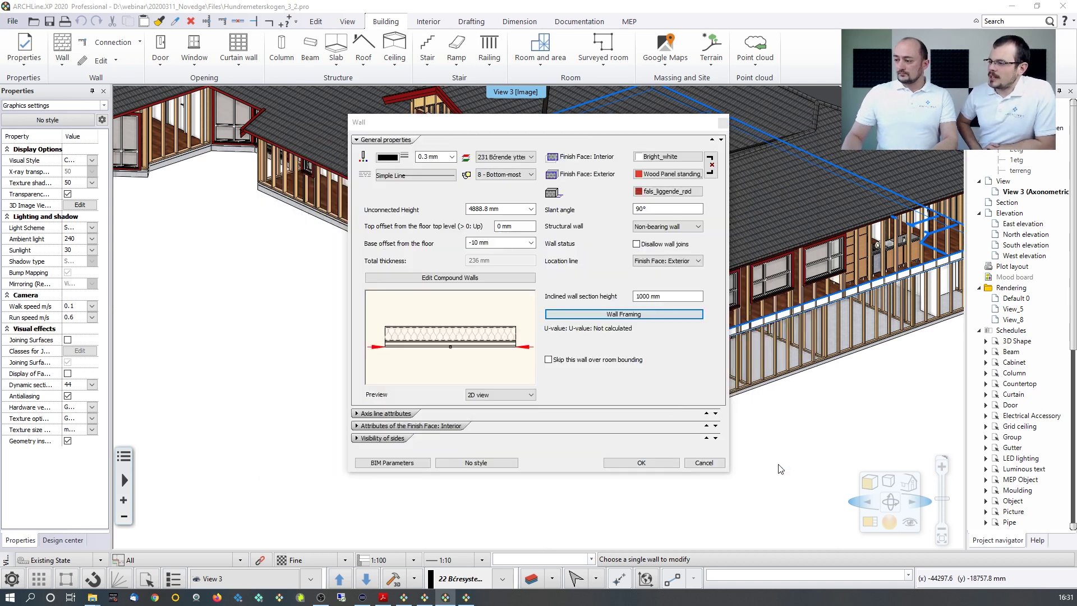
click(695, 463)
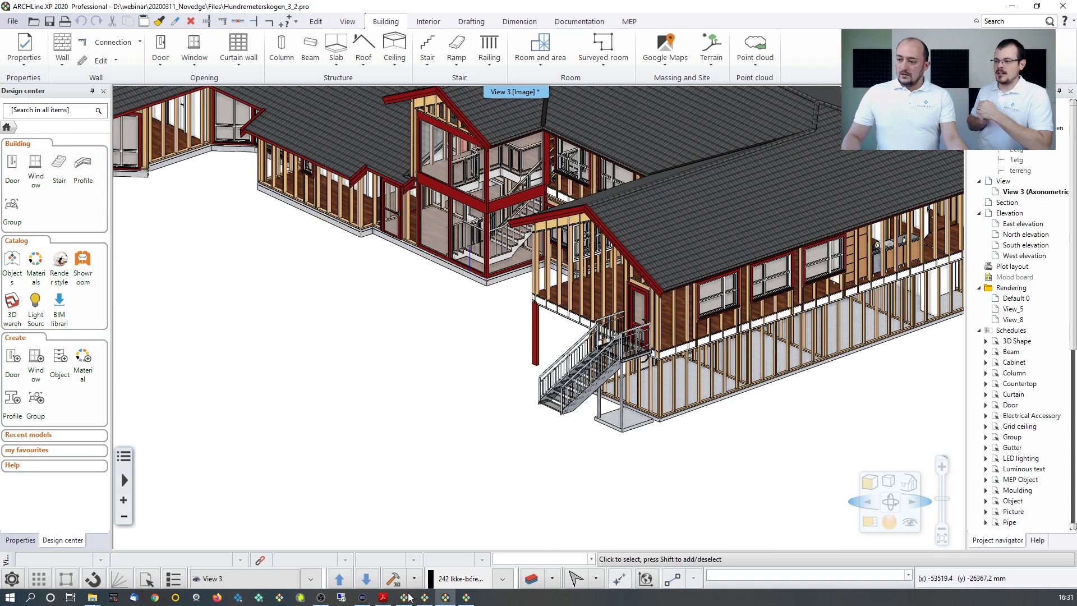
Switch to the Document25.pro project and review the imported plan's layers using the Carmel_Ave_Floor_plans filter in the layer properties.
click(407, 574)
scroll(404, 438, down, 5)
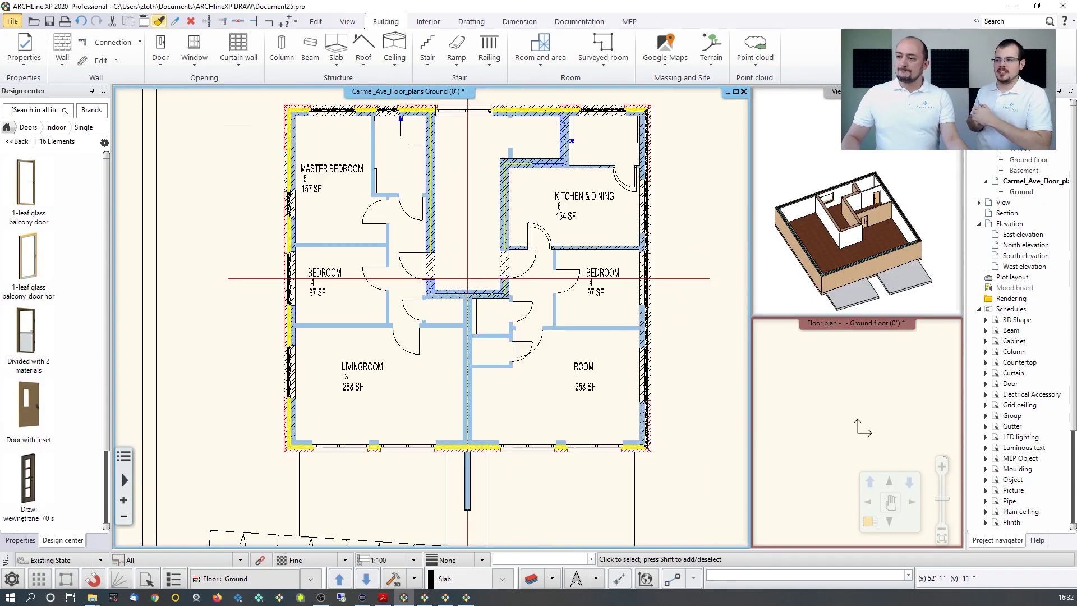
scroll(331, 341, down, 2)
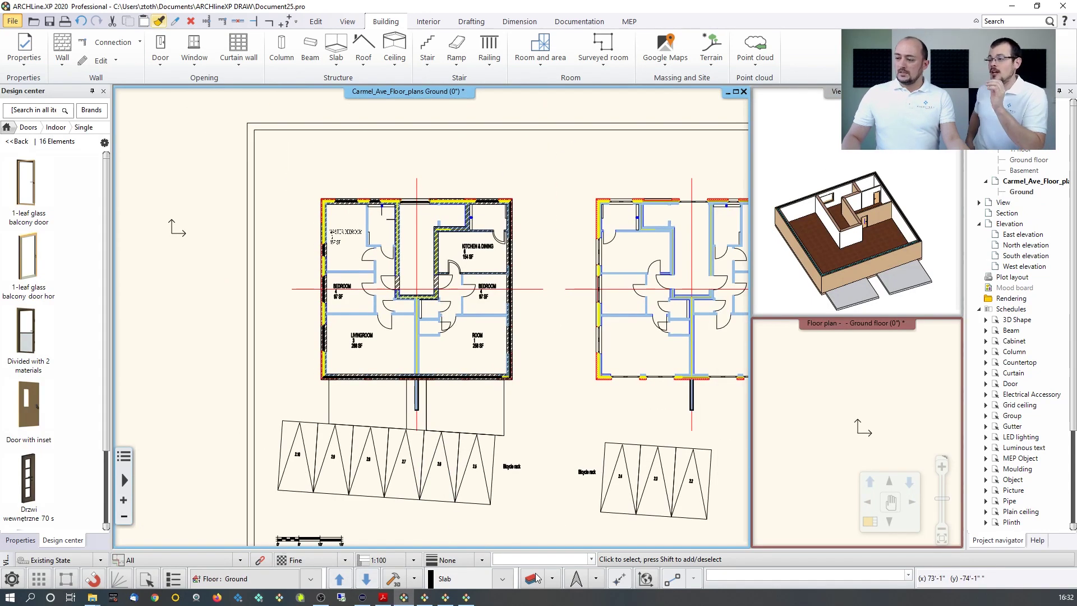
click(532, 578)
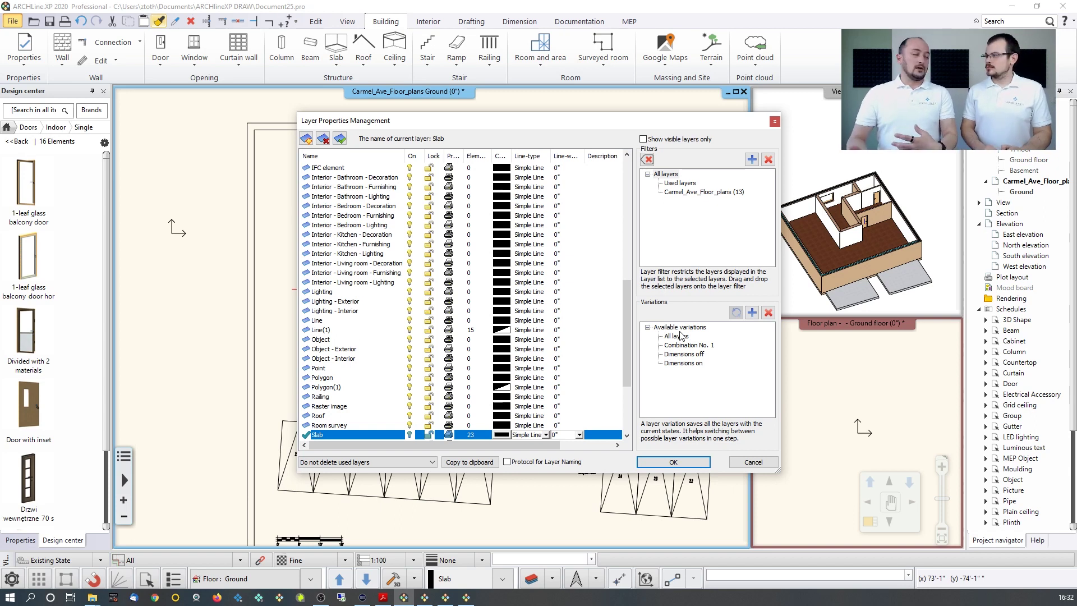
click(677, 185)
click(678, 192)
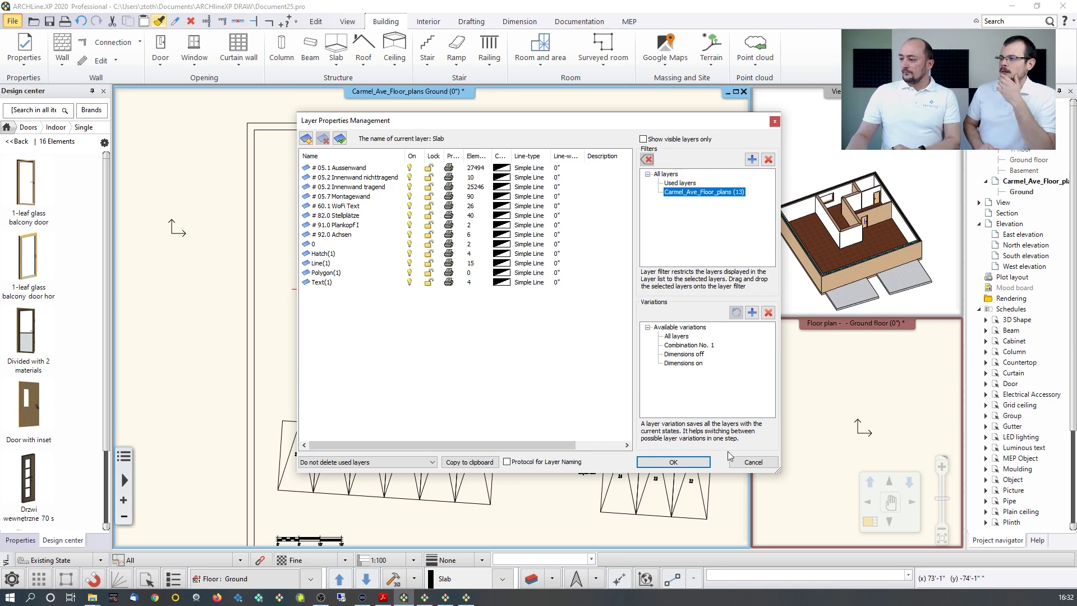
click(753, 462)
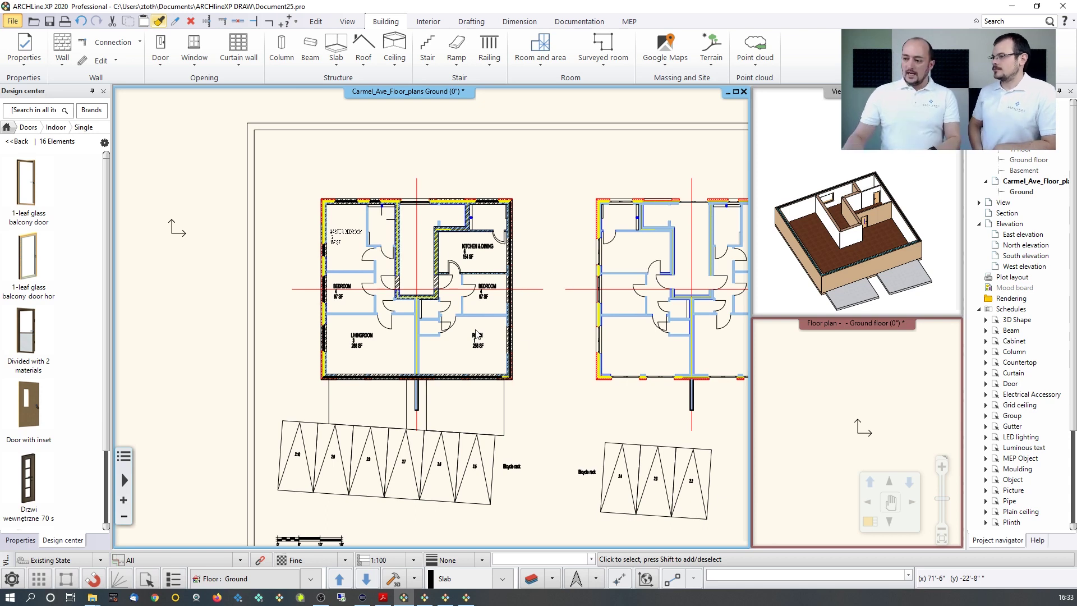
Switch to the ARCHLineXP_2018_Wall_styles_Sample_detailing.pro project and examine the multi-storey wall detail in 3D.
click(425, 599)
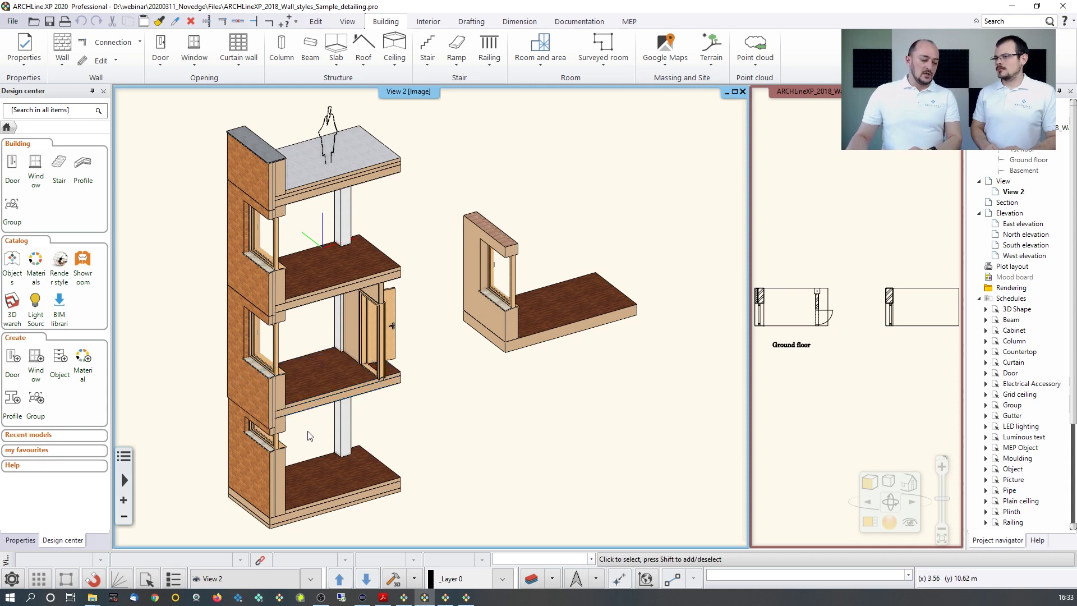
scroll(309, 437, up, 3)
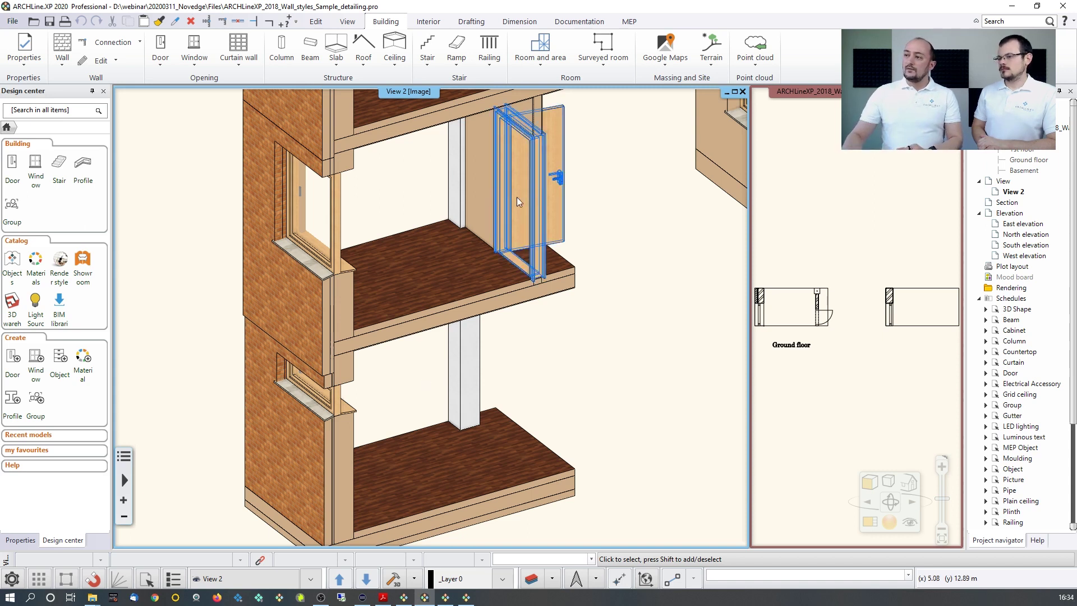
Return to Document25.pro and examine layer 1's base offset parameters in the compound structure of the exterior wall above the master bedroom.
click(404, 597)
scroll(365, 247, up, 4)
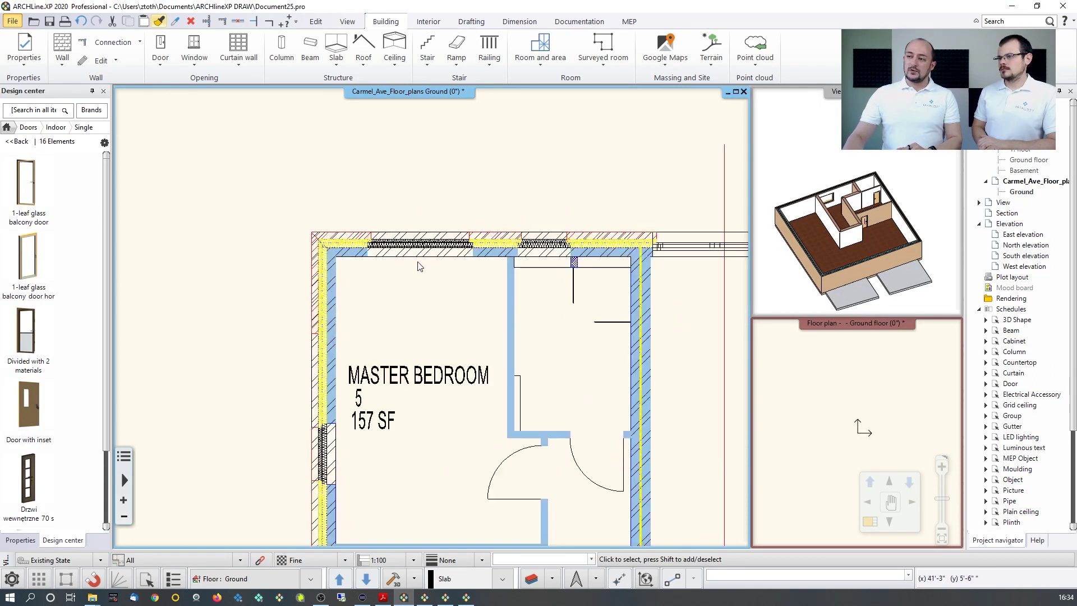
click(424, 259)
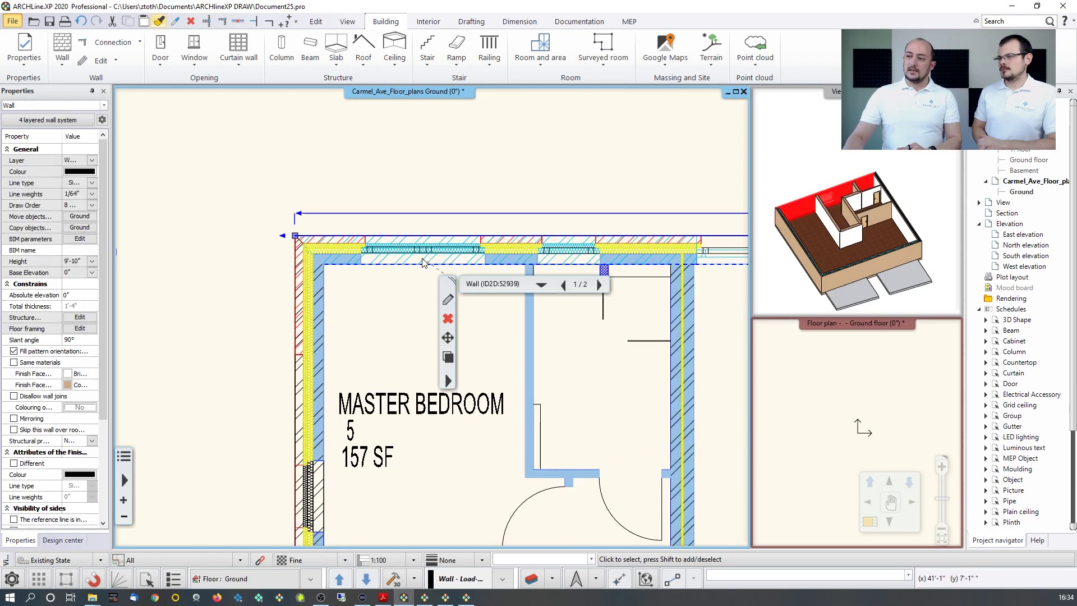
click(449, 300)
click(425, 283)
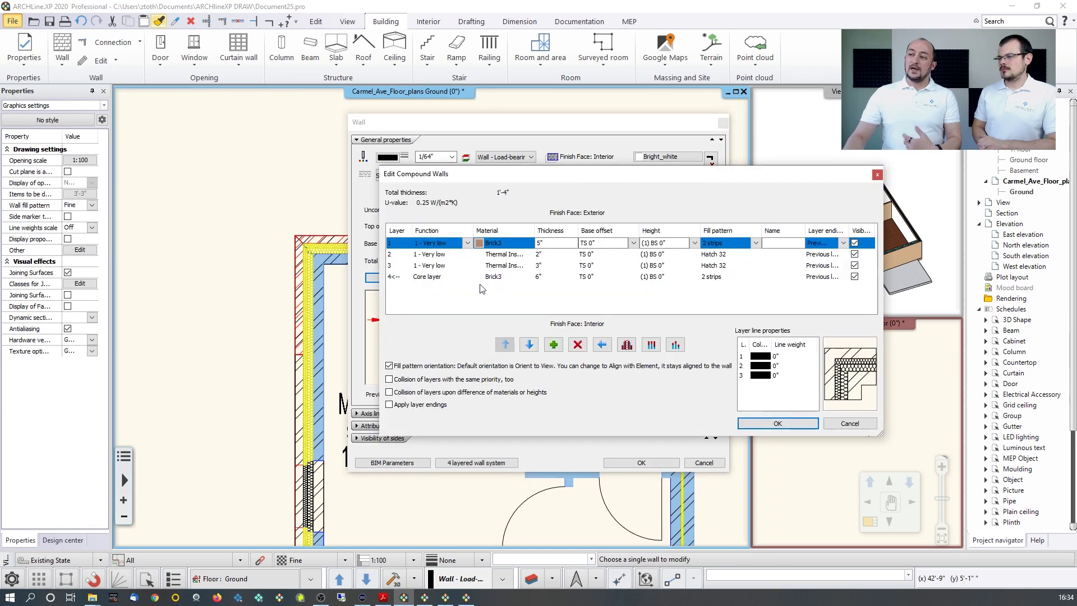
click(633, 242)
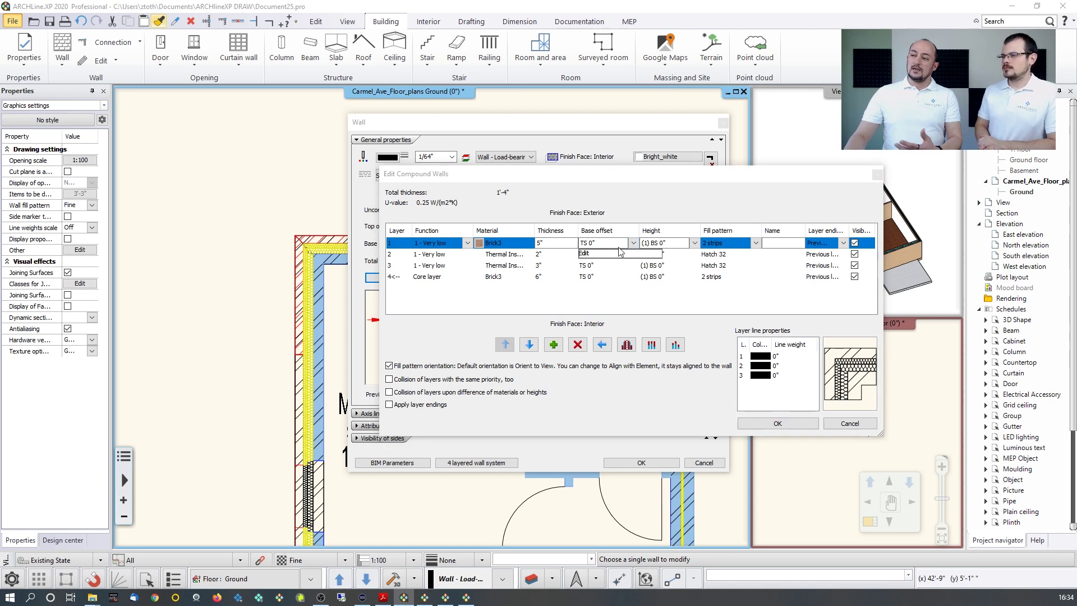
click(615, 257)
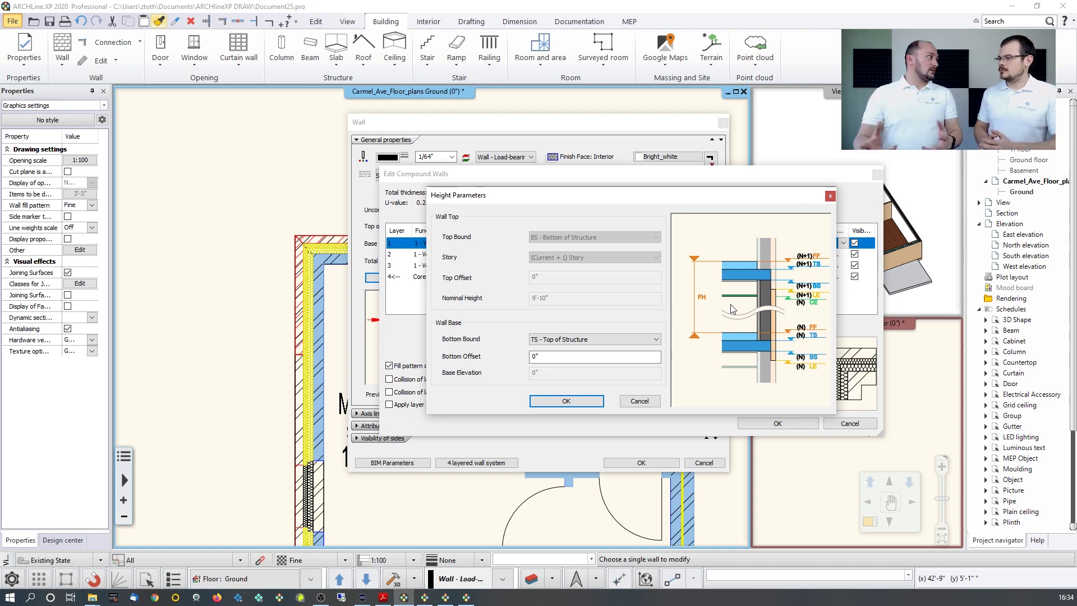
click(643, 403)
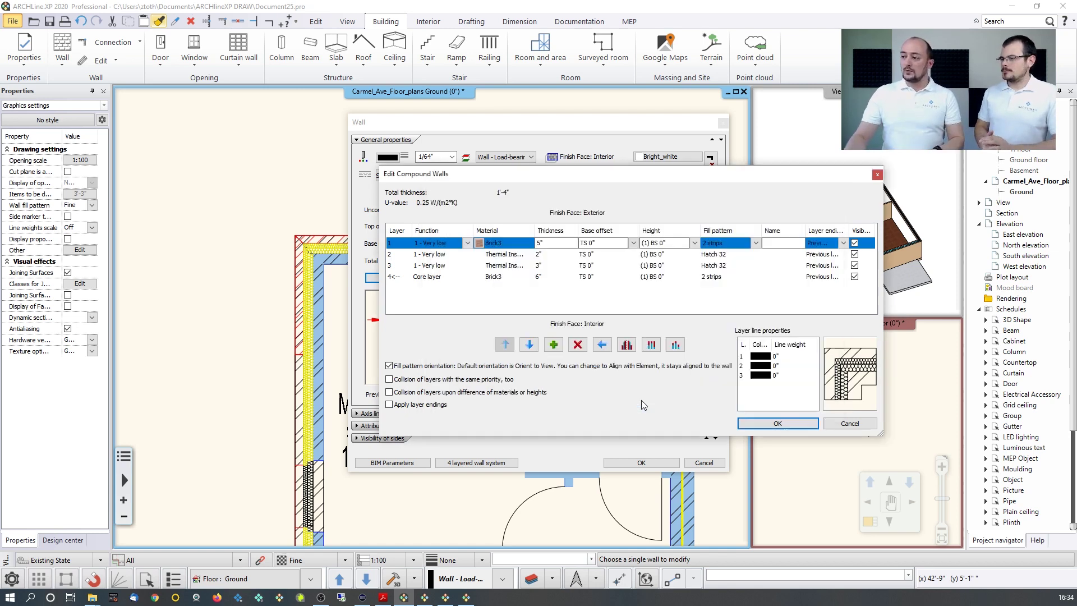
click(851, 423)
click(641, 463)
Draw a straight Normal stair with left-side reference, 3'-3" wide and about 13'-5" long, down the stairwell wall on the master bedroom side.
scroll(450, 354, down, 3)
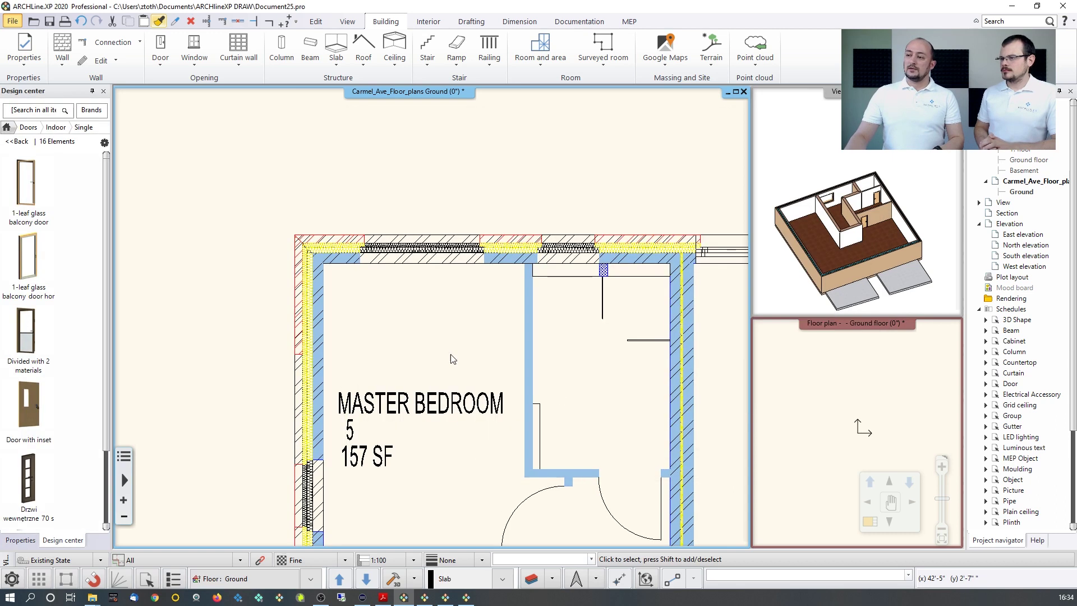
scroll(452, 358, down, 4)
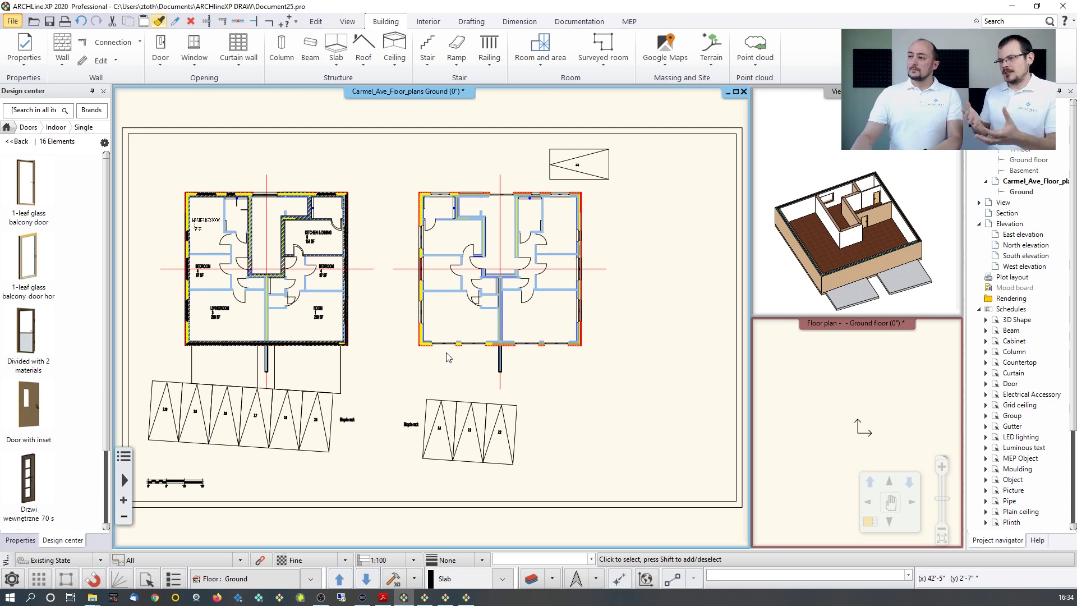
middle_drag(255, 283, 296, 315)
scroll(275, 242, up, 5)
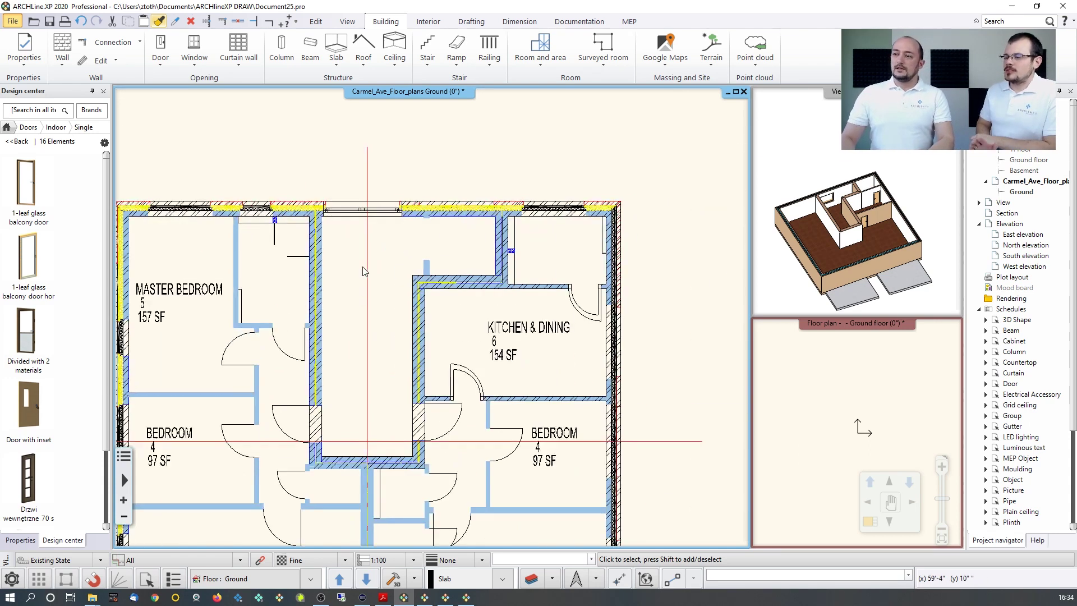
click(423, 63)
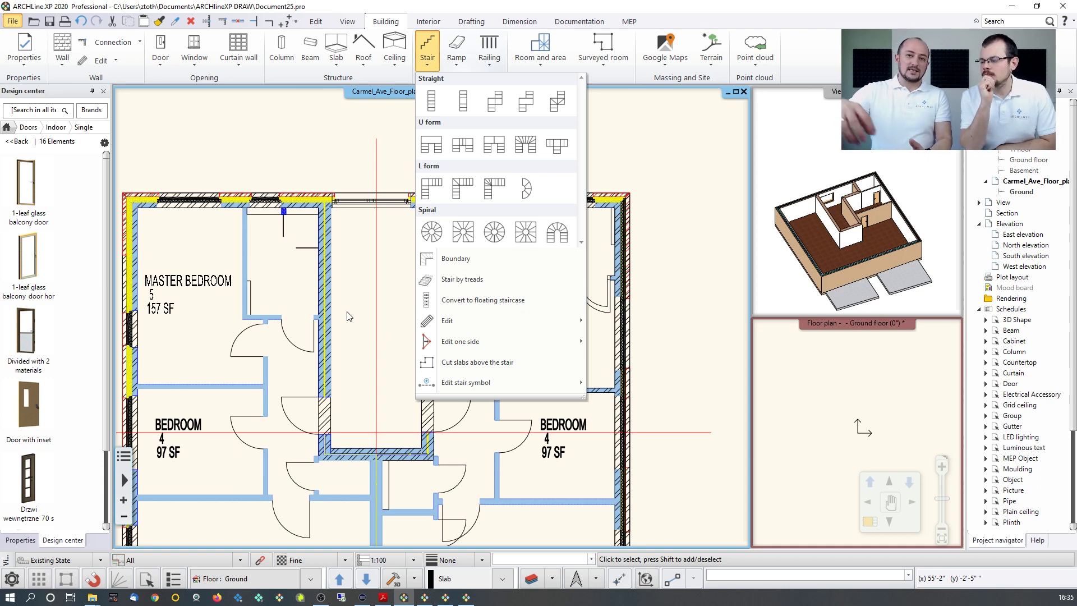
click(432, 105)
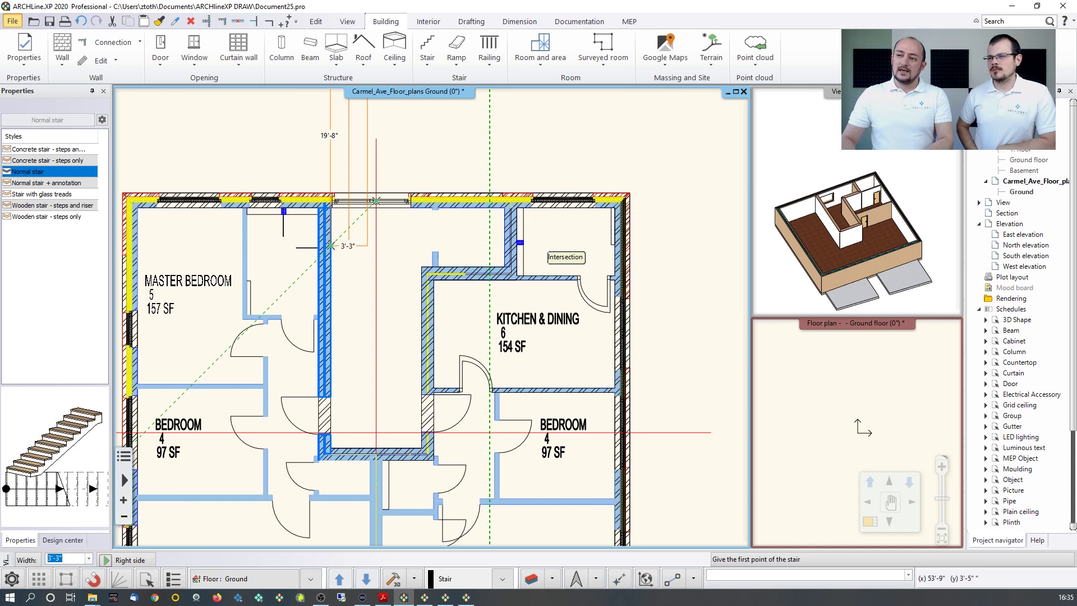
click(331, 245)
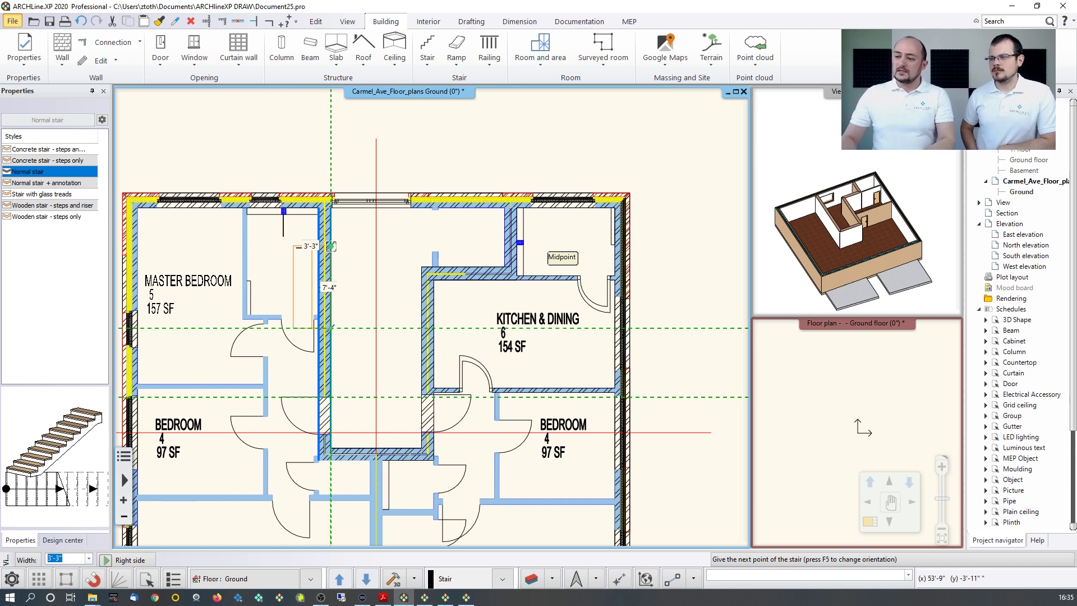
click(133, 560)
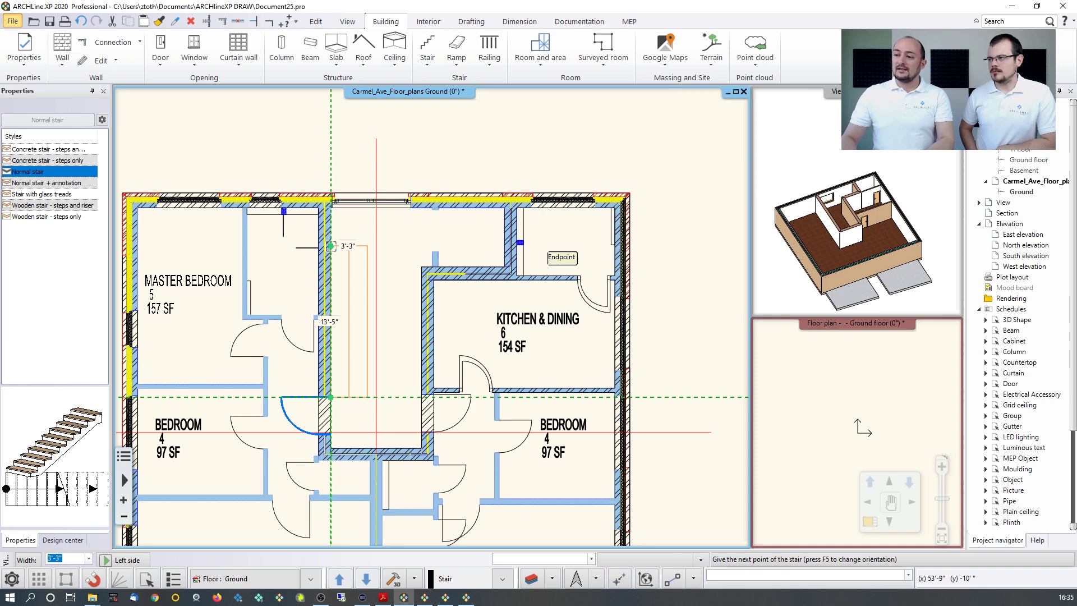
click(330, 397)
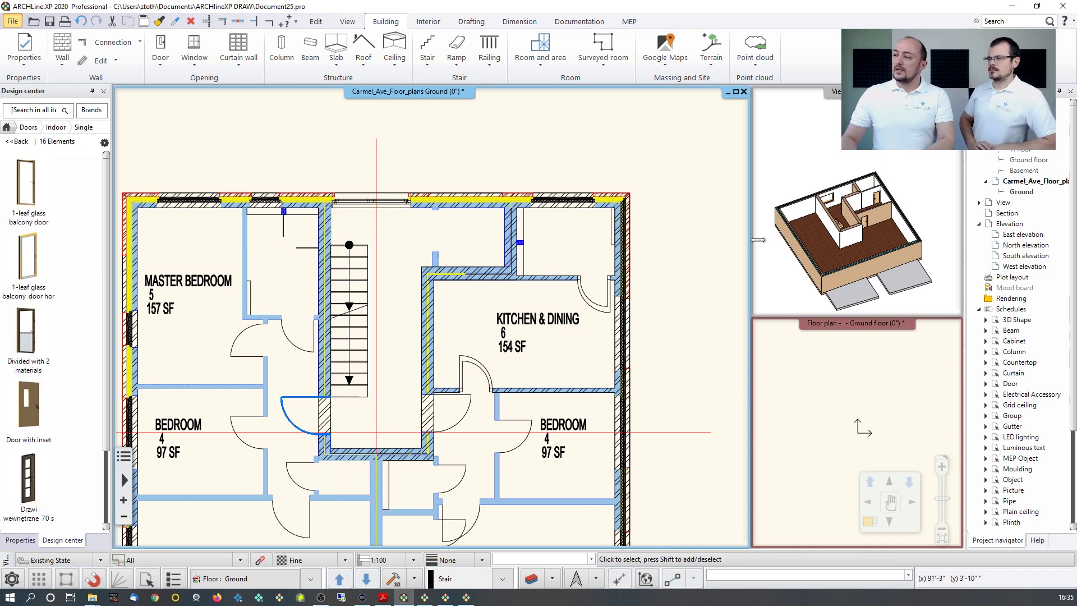
Edit the new stair so that its total height is taken from the floor height.
click(861, 230)
scroll(815, 223, up, 6)
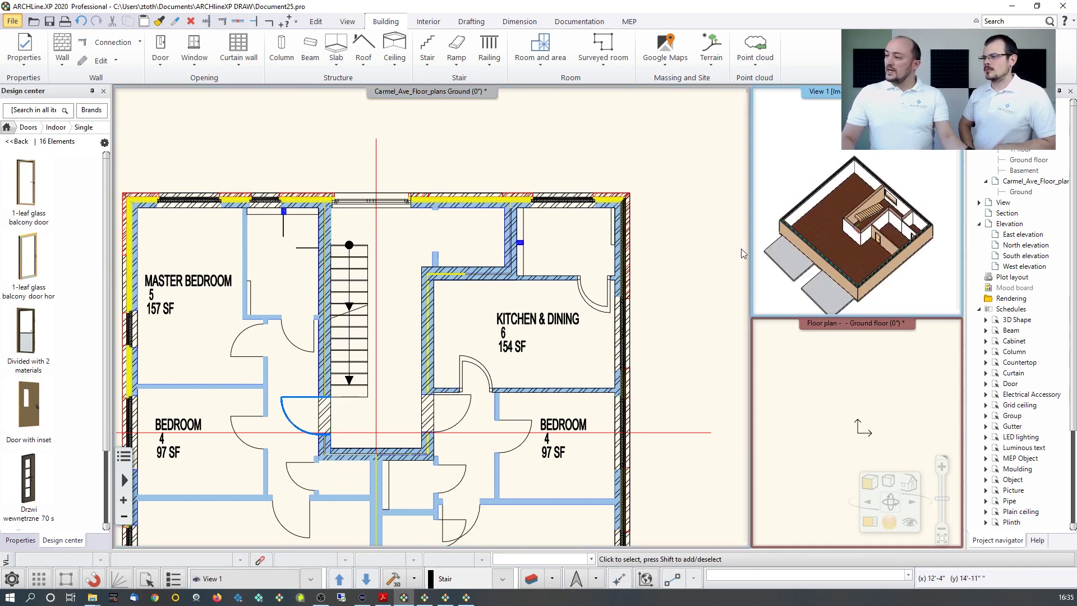
scroll(814, 223, down, 1)
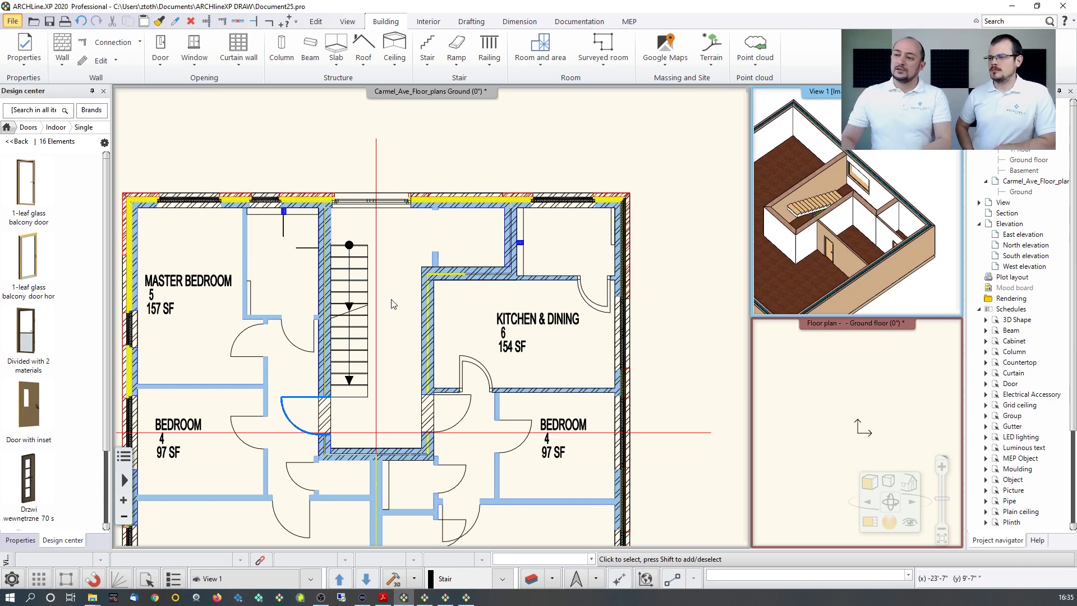
click(356, 279)
click(355, 279)
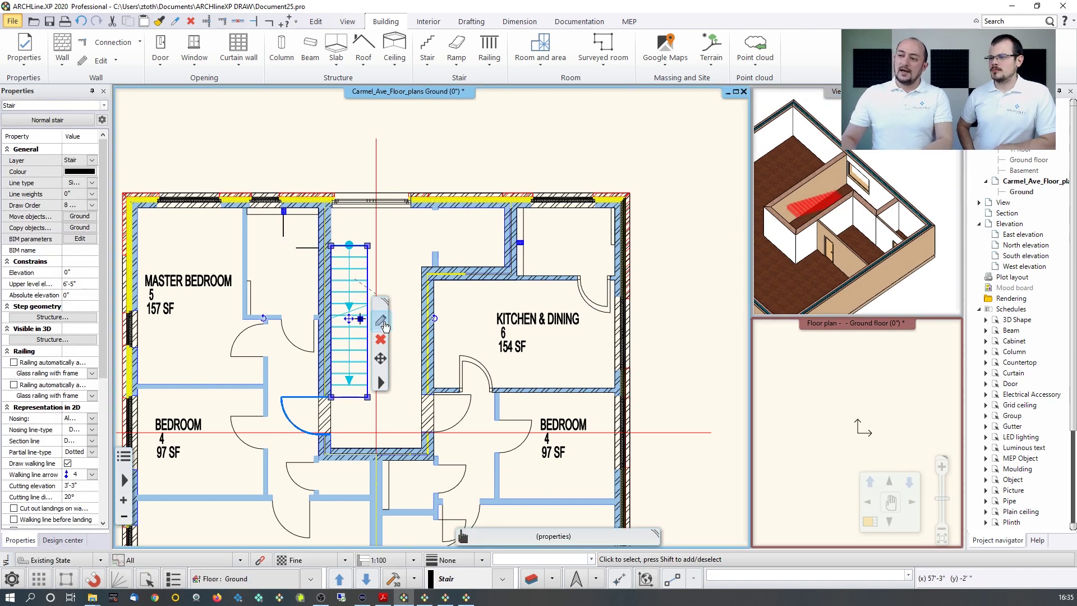
click(380, 319)
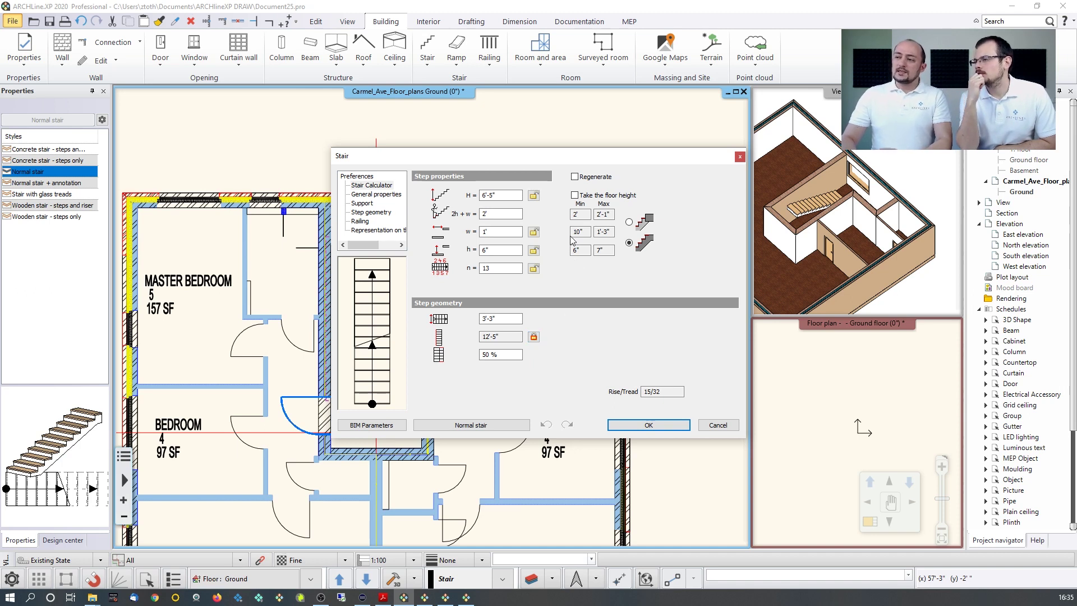
drag(519, 195, 461, 196)
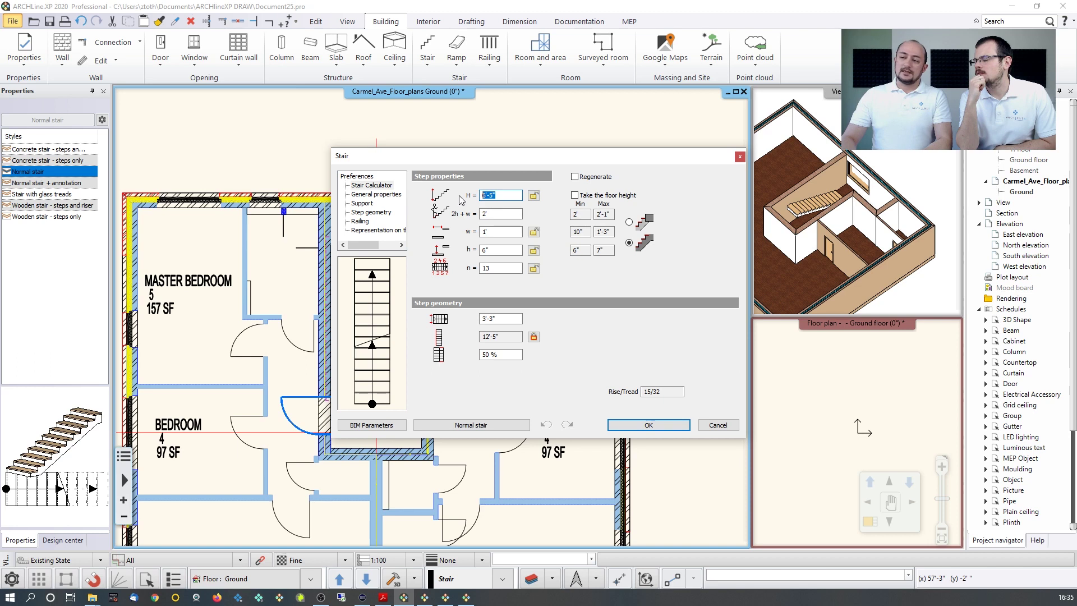
click(574, 195)
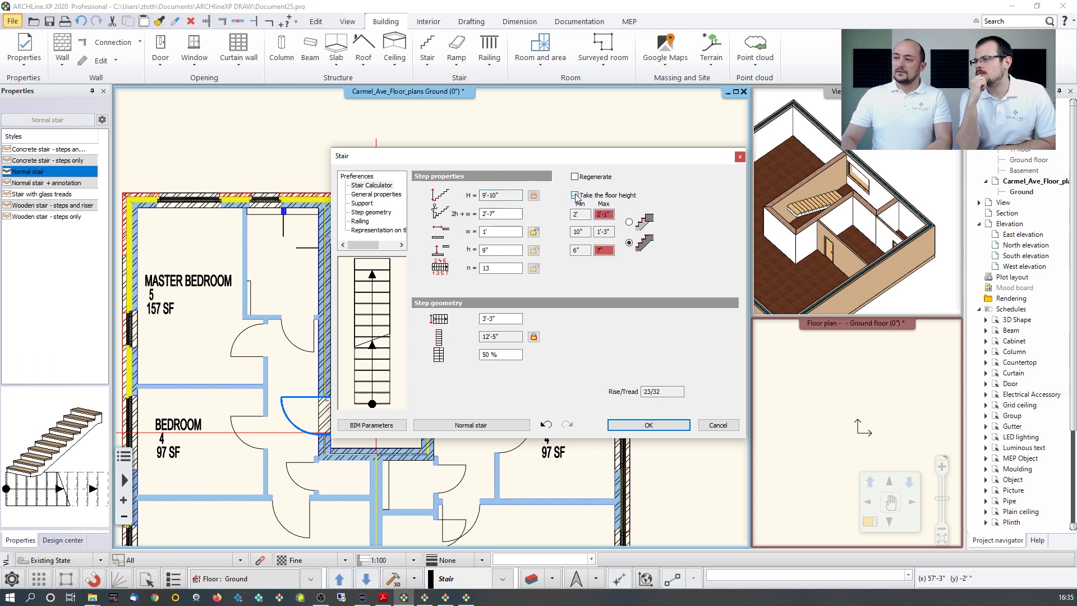
click(644, 425)
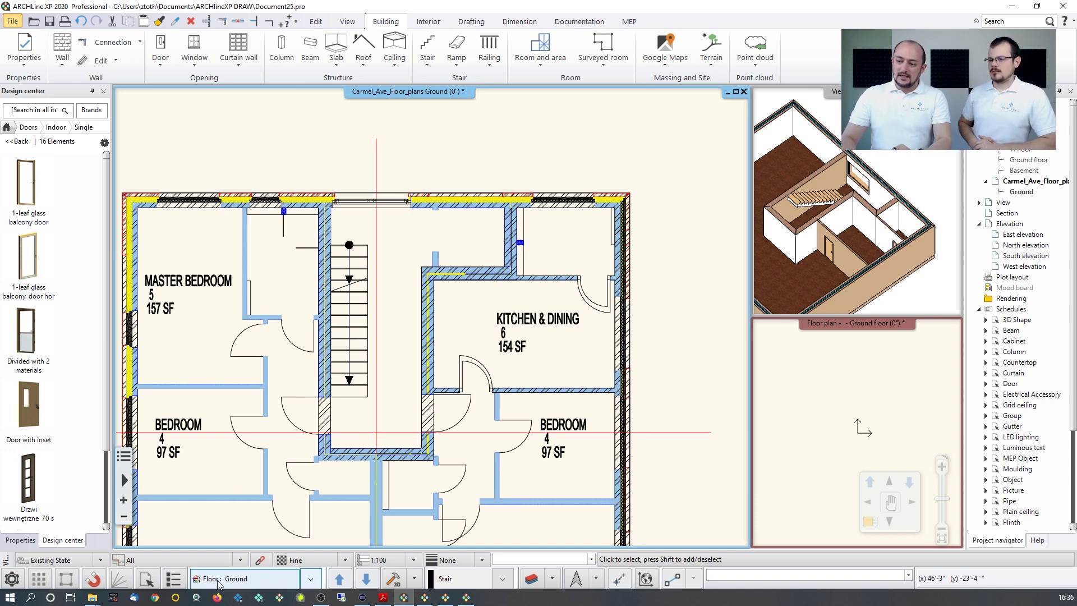
Review the building's level settings for the Ground floor and close them without changes.
click(245, 585)
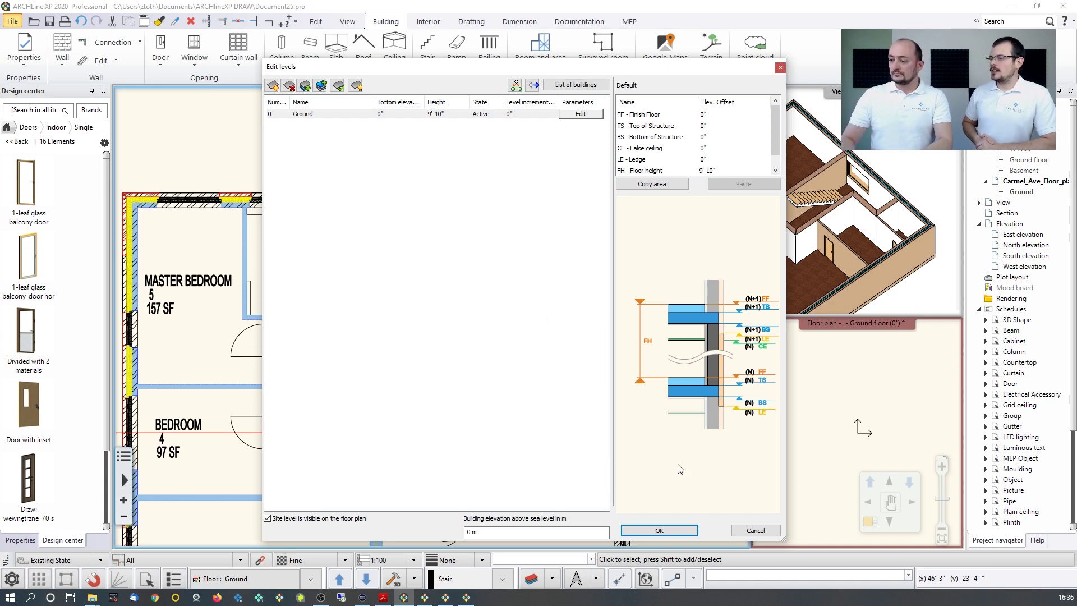
click(755, 531)
scroll(240, 123, down, 3)
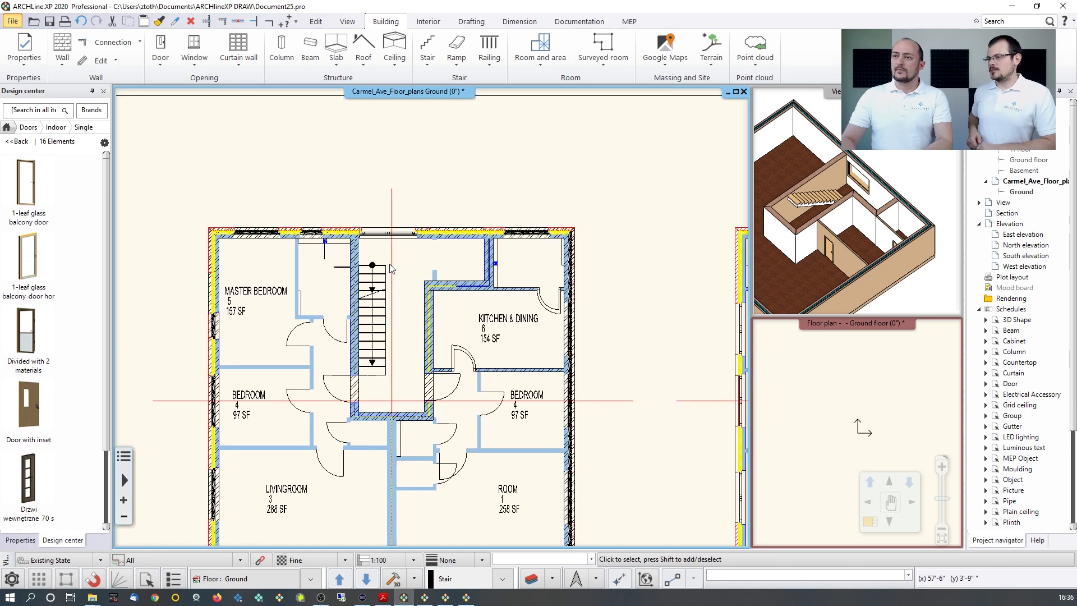
Close Document25.pro without saving and open the project Carmel_Ave_1st_floor_only.pro.
click(33, 21)
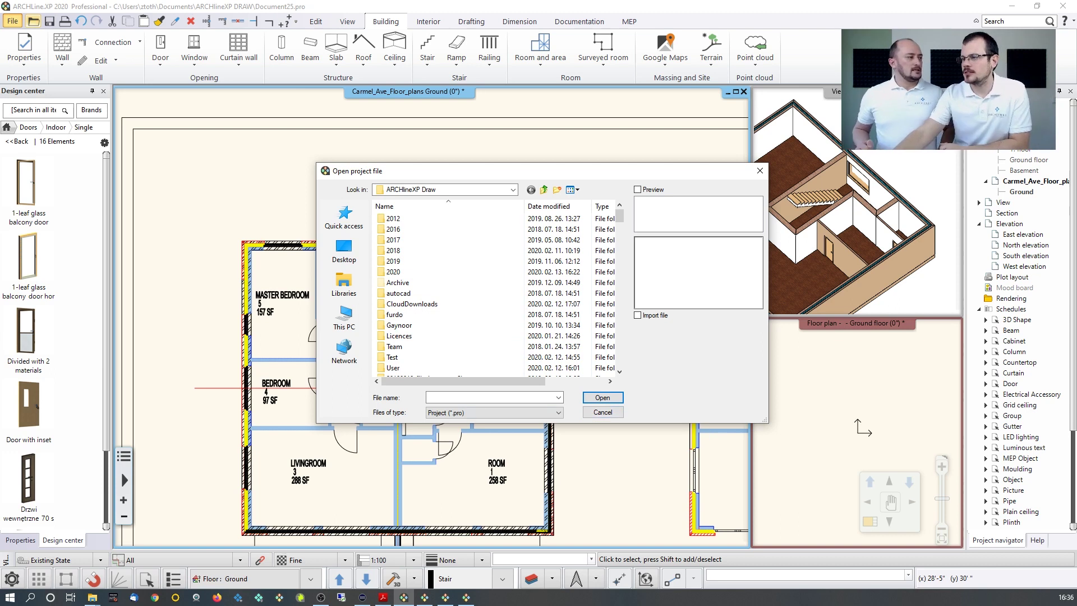
key(Escape)
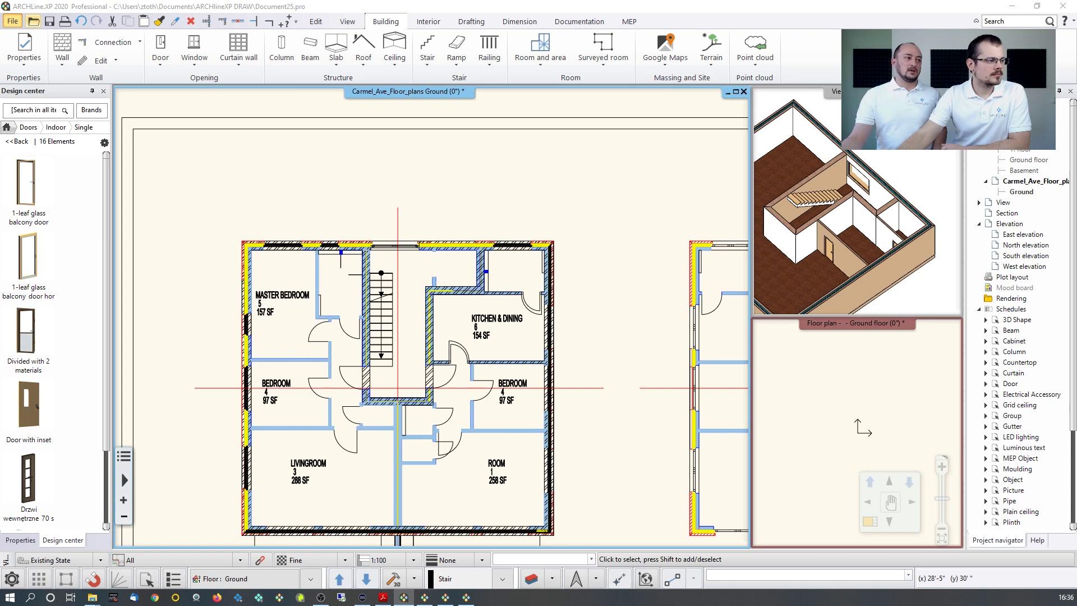
key(ctrl+s)
click(470, 438)
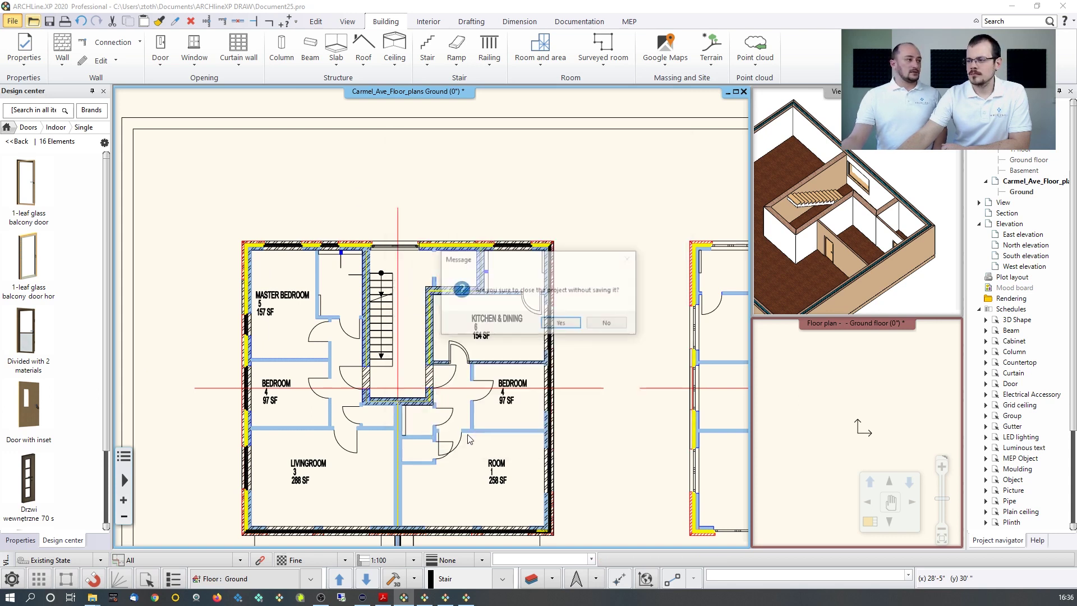
click(556, 321)
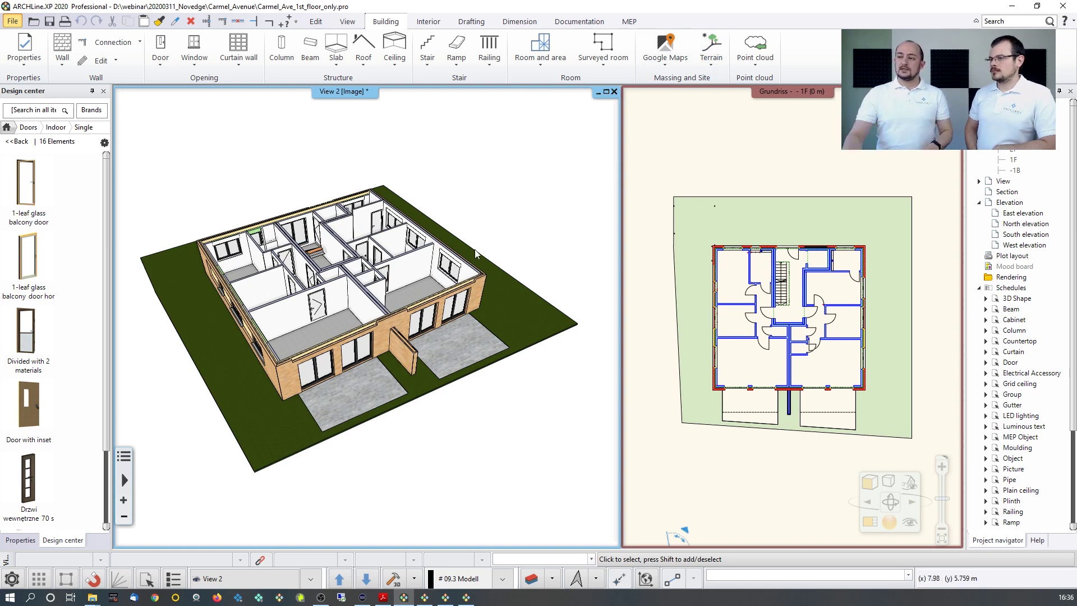
Select the whole building with its terraces on floor 1F, excluding the plot, and copy it to floor 2F.
mouse_move(423, 359)
middle_down()
mouse_move(373, 361)
mouse_move(402, 269)
middle_up()
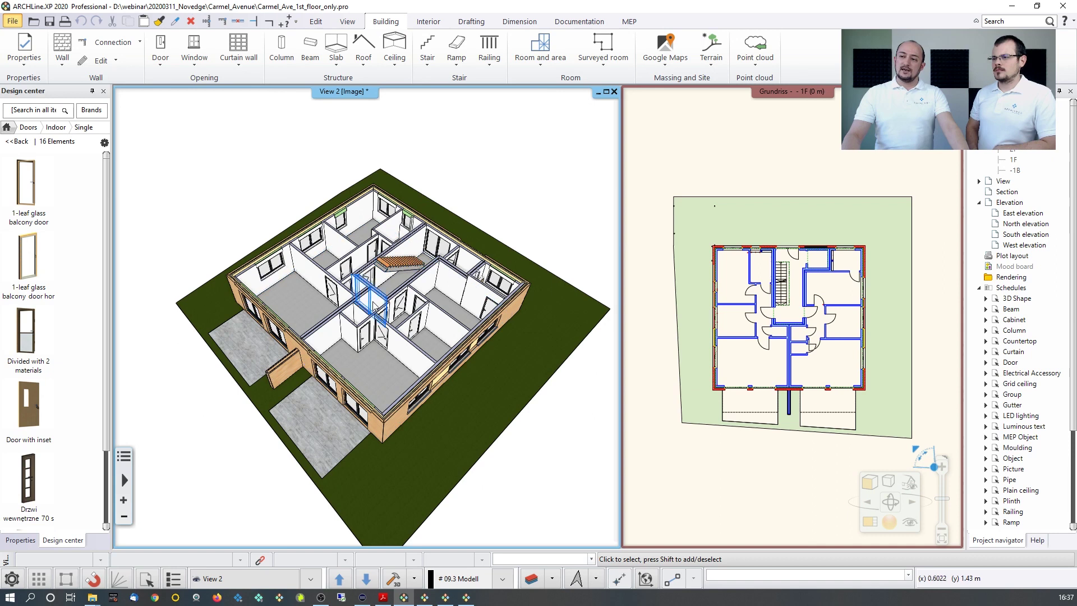
mouse_move(402, 314)
middle_down()
mouse_move(402, 362)
mouse_move(362, 311)
middle_up()
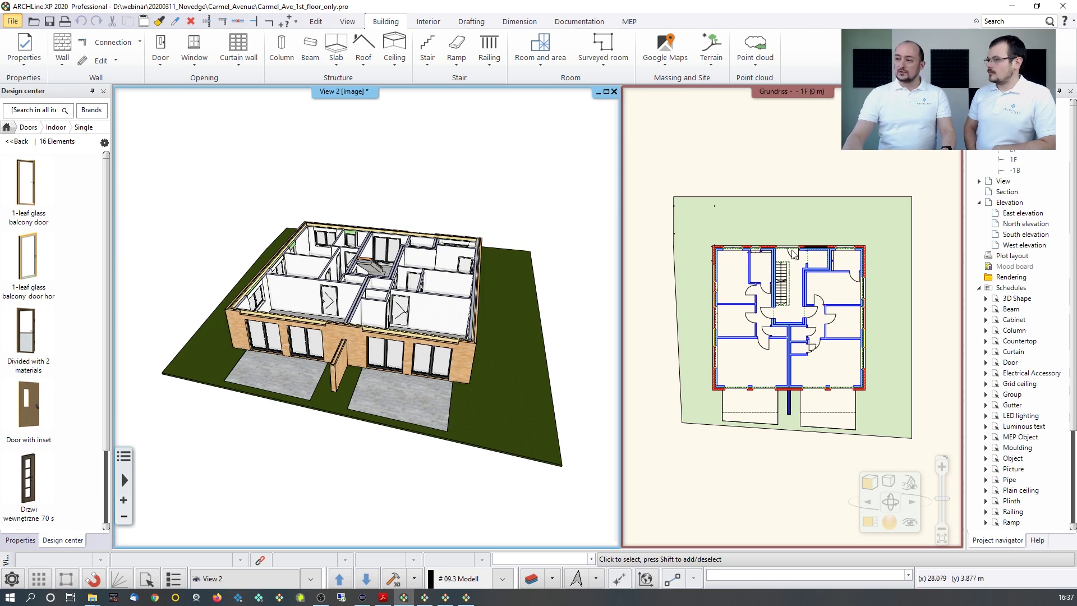
click(756, 268)
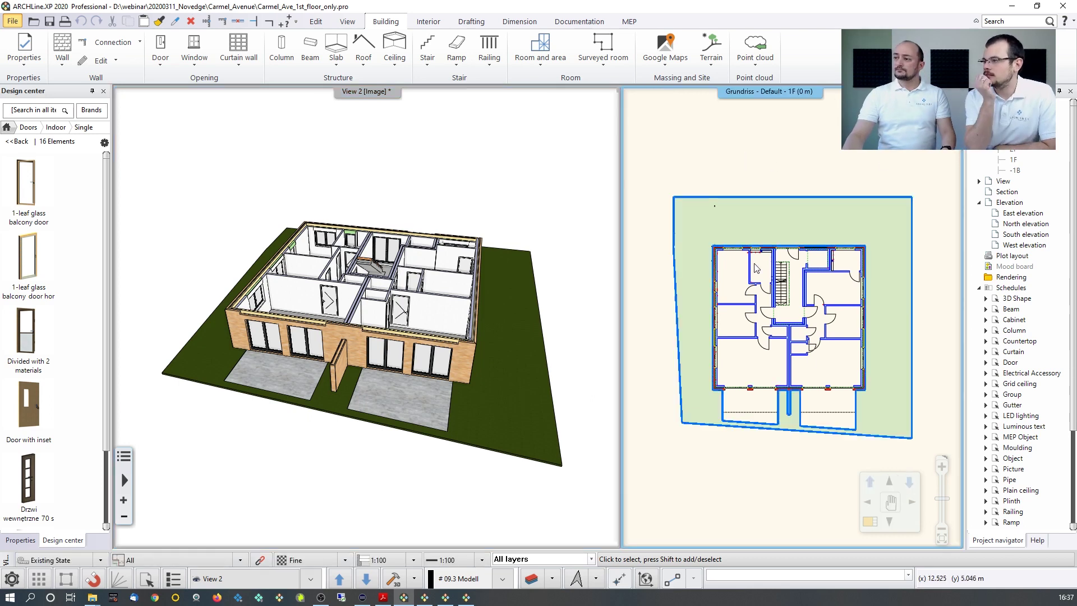
click(705, 130)
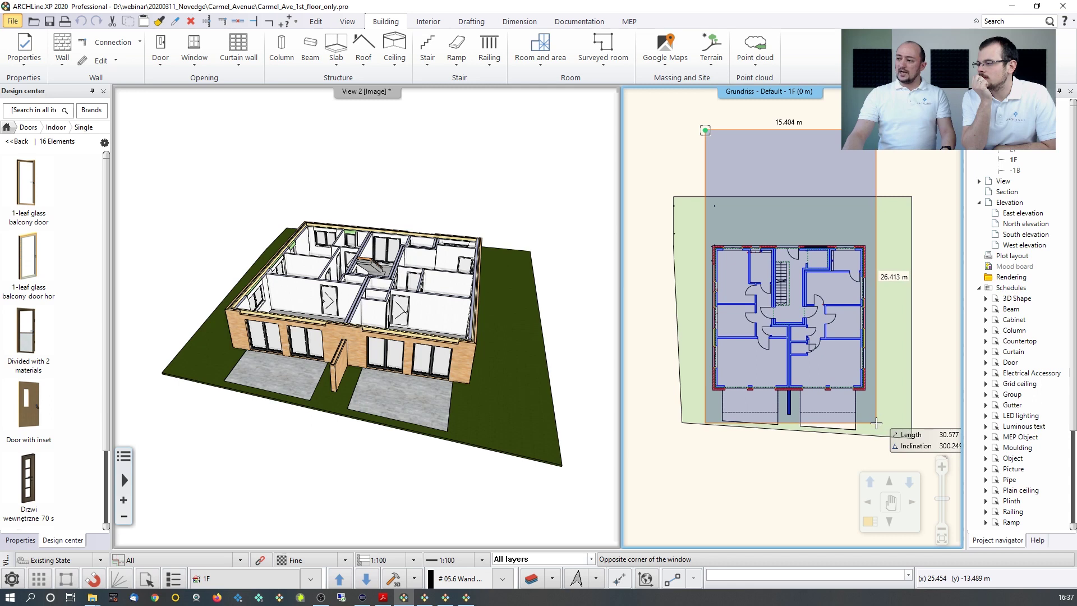
click(876, 444)
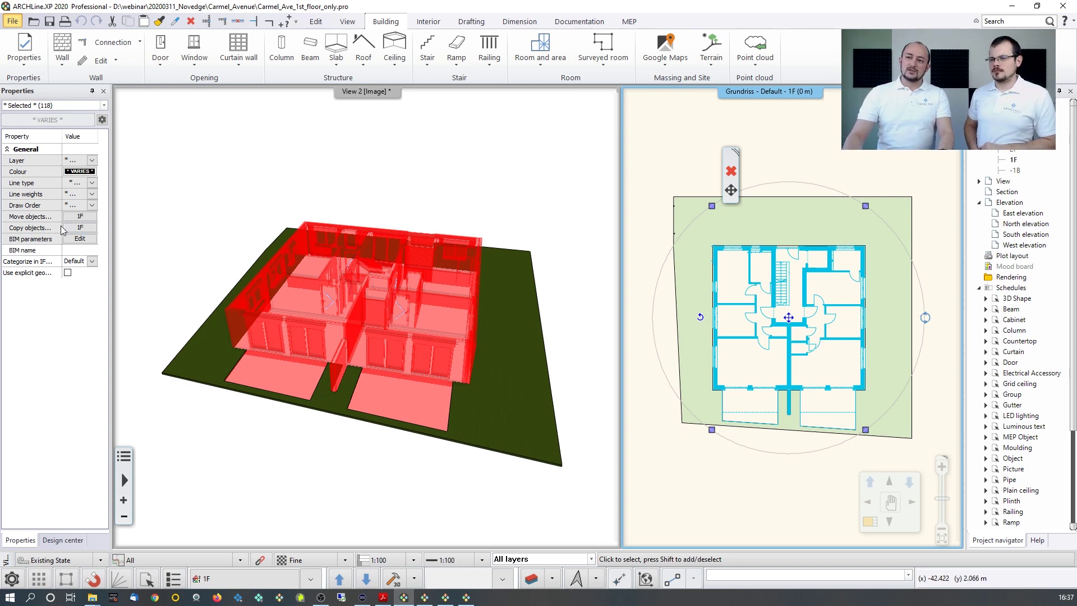
click(80, 228)
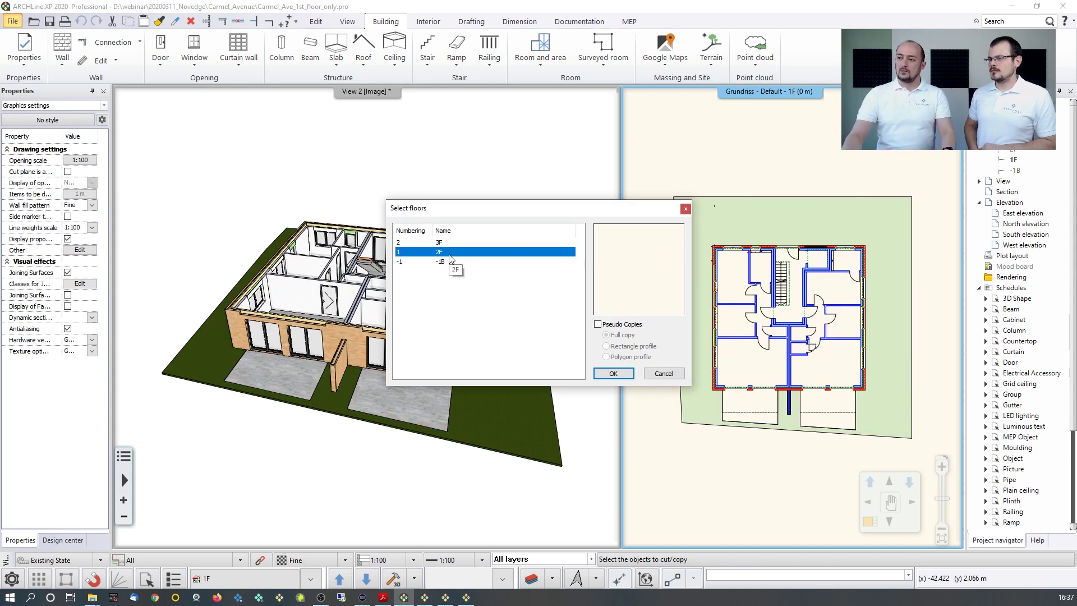
click(613, 373)
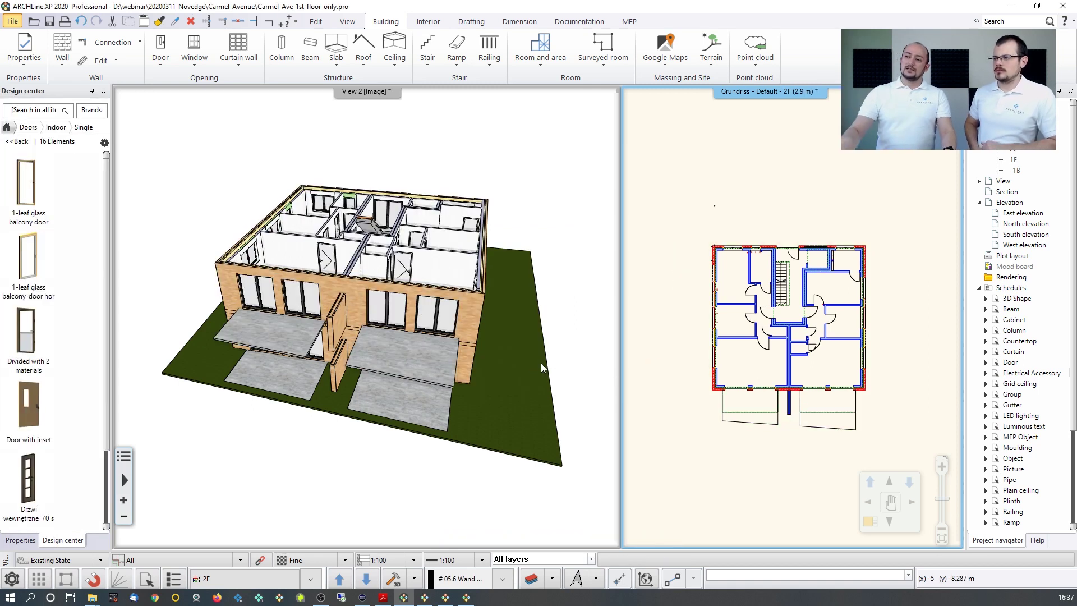
Delete the dividing wall between the two terraces on floor 2F.
drag(541, 368, 505, 364)
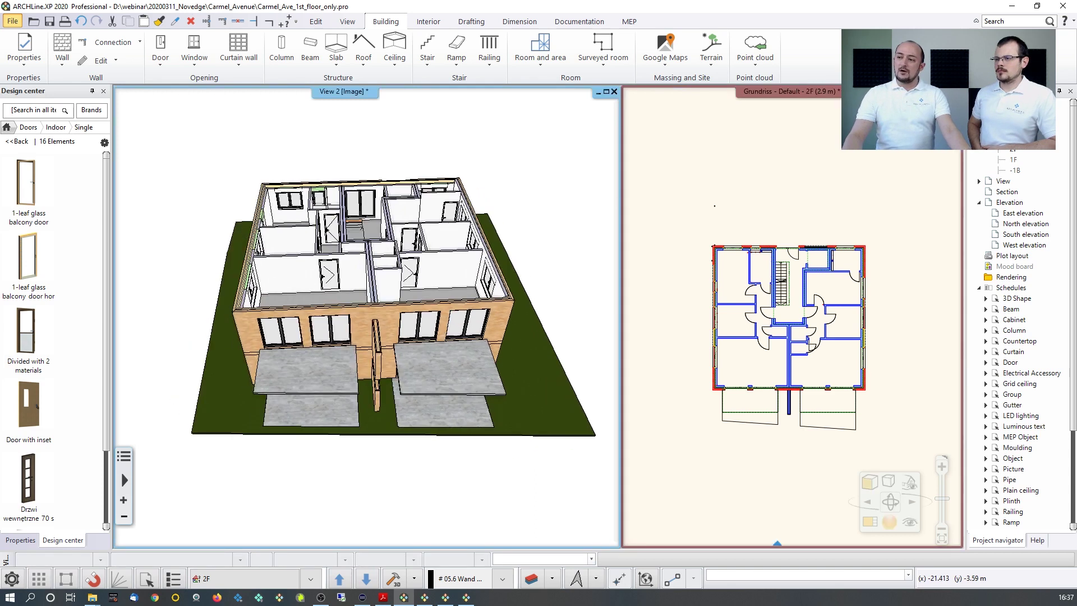
scroll(784, 420, up, 3)
scroll(784, 421, up, 5)
click(768, 249)
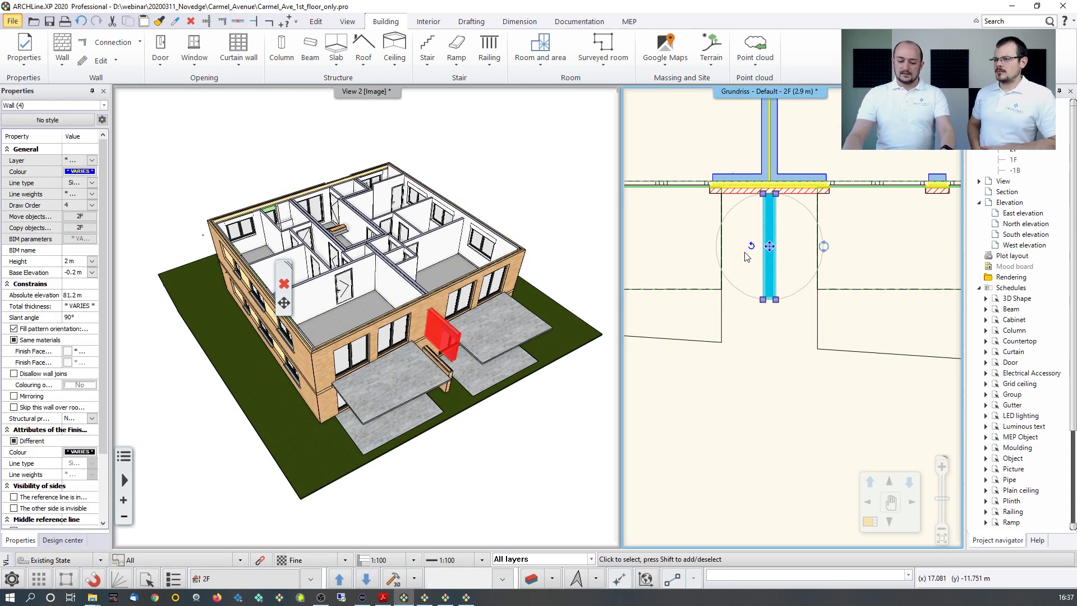
click(746, 256)
Reshape the eastern terrace slab on floor 2F into a smaller rectangle by moving its two outer nodes onto the dashed line.
middle_drag(796, 314, 733, 312)
click(782, 353)
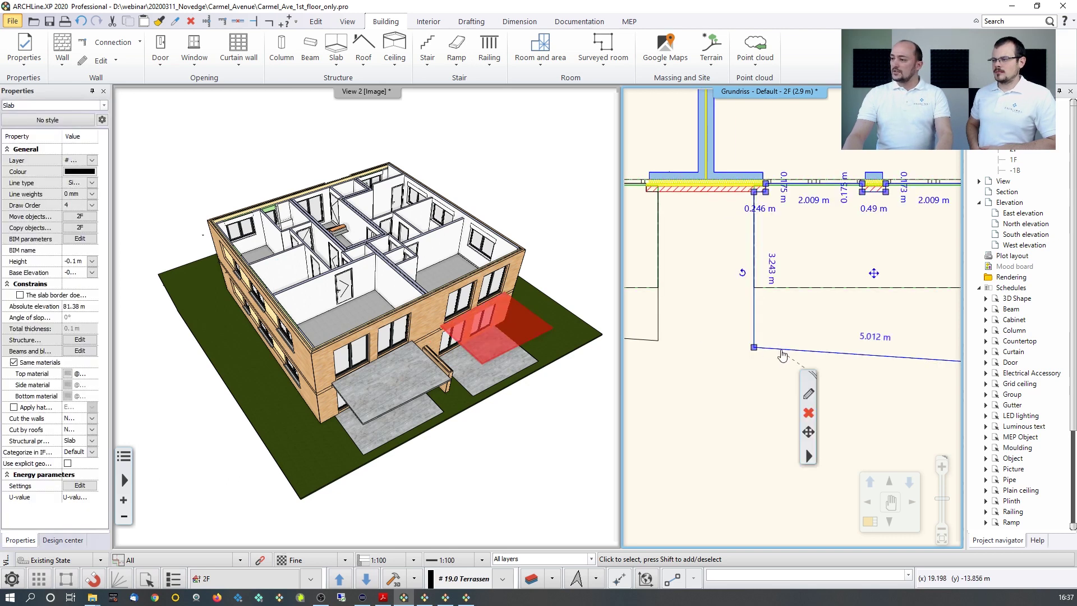
mouse_move(754, 347)
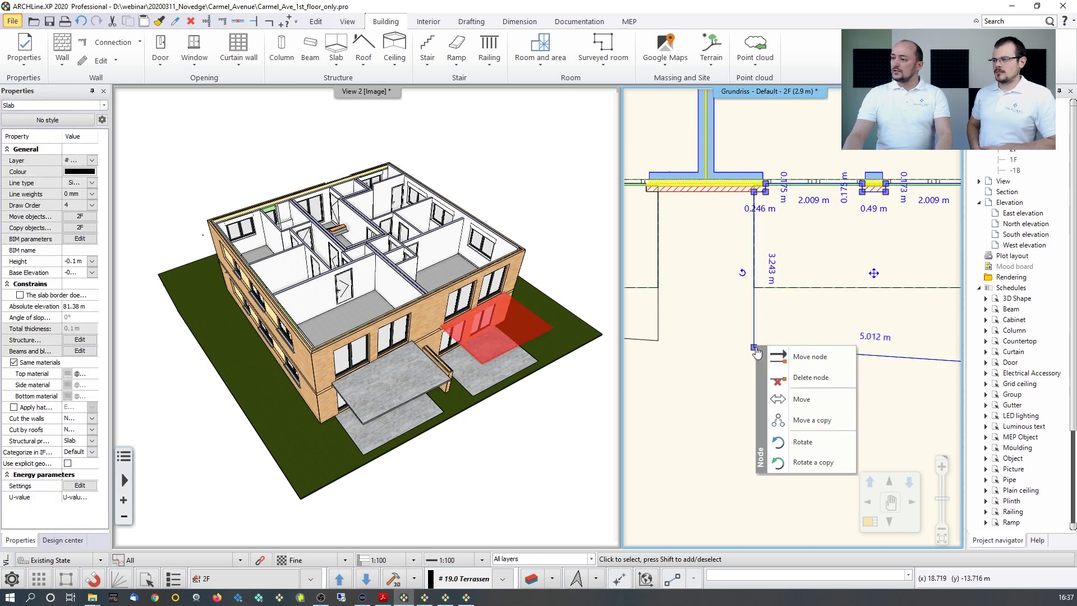
click(783, 374)
scroll(771, 293, down, 2)
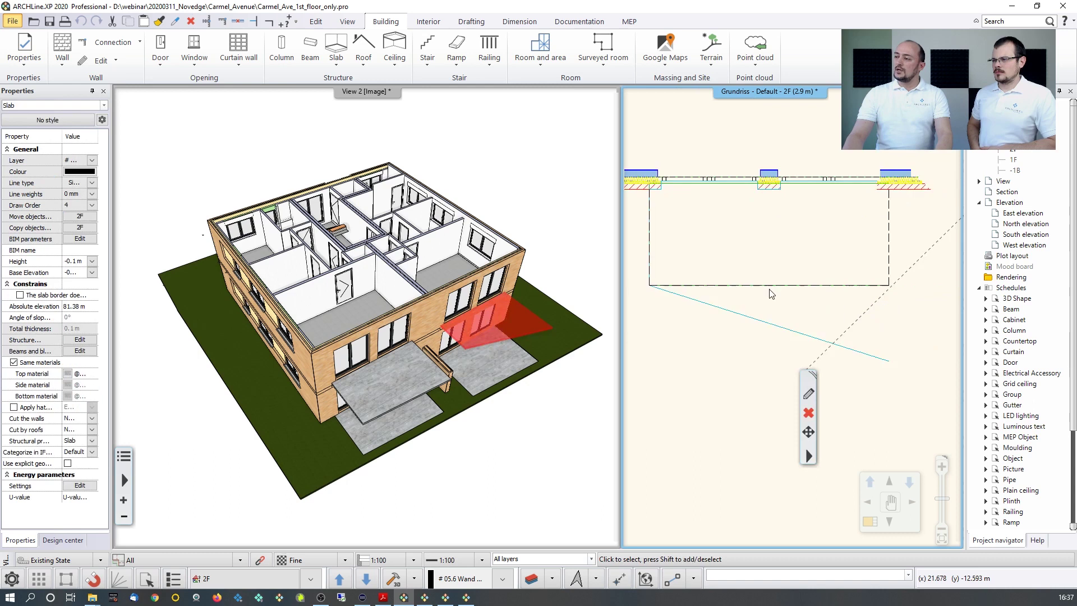
middle_drag(771, 293, 685, 292)
mouse_move(803, 360)
click(841, 368)
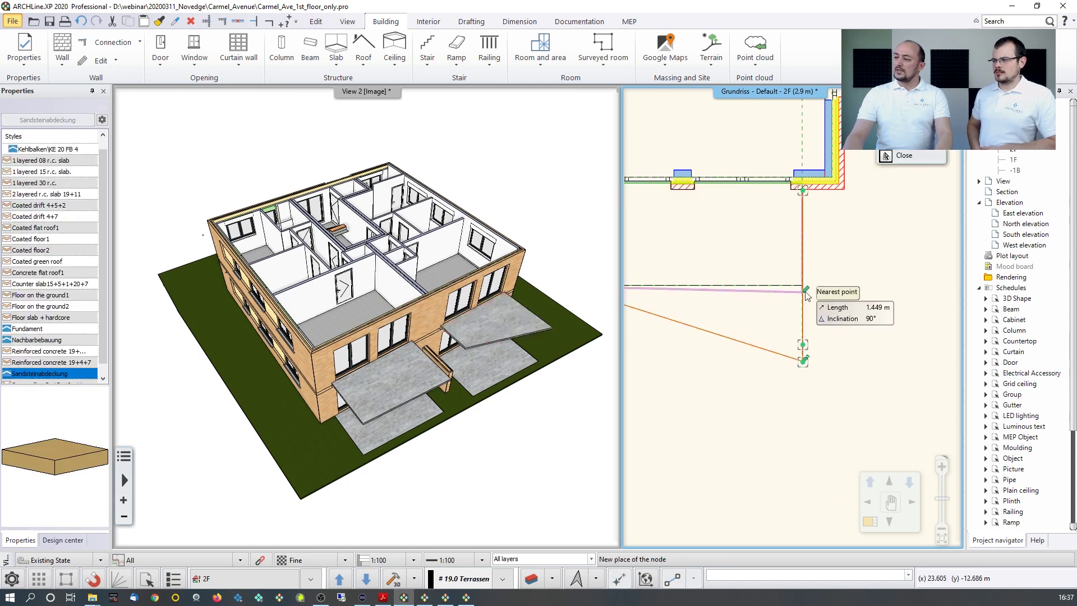
click(806, 291)
click(505, 325)
click(518, 335)
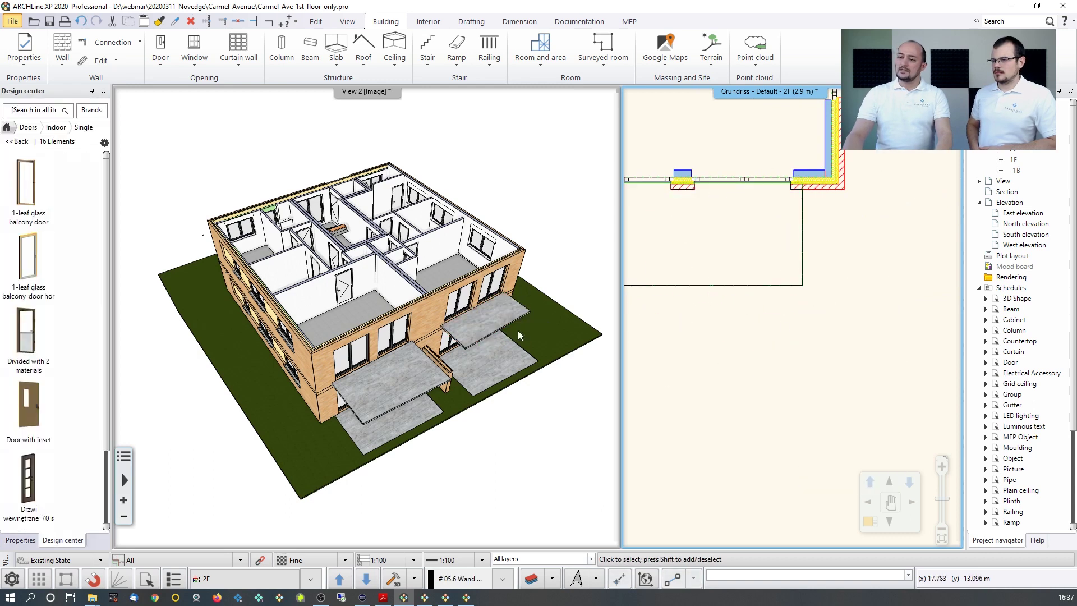
Inspect the stairwell on floor 2F in the 3D view and in plan, and switch the floor plan to 1F.
middle_drag(486, 344, 348, 341)
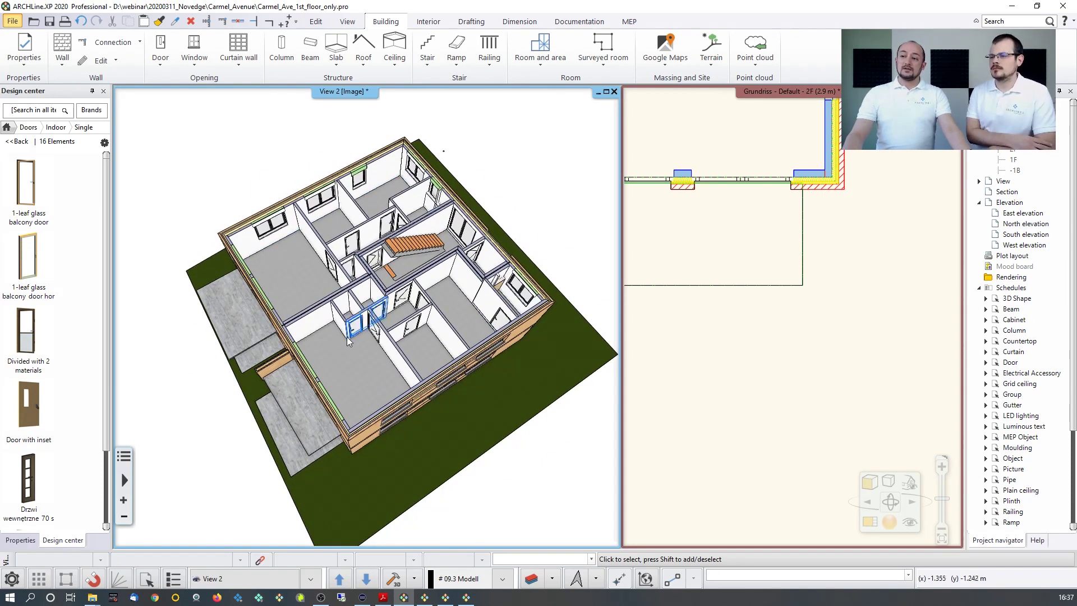
scroll(418, 279, up, 2)
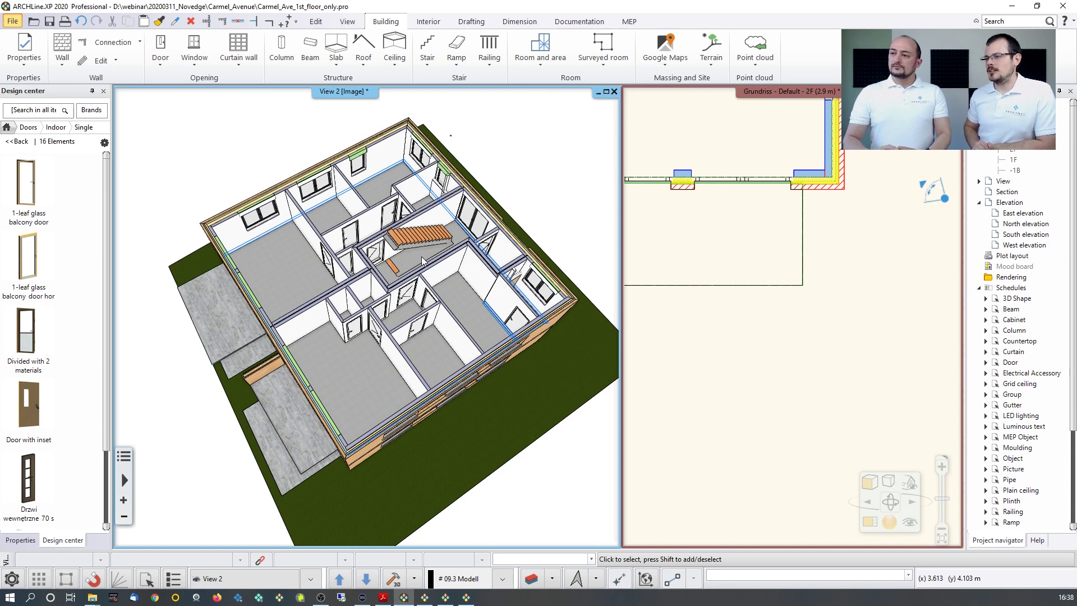
click(709, 182)
scroll(708, 182, down, 2)
middle_drag(708, 182, 763, 238)
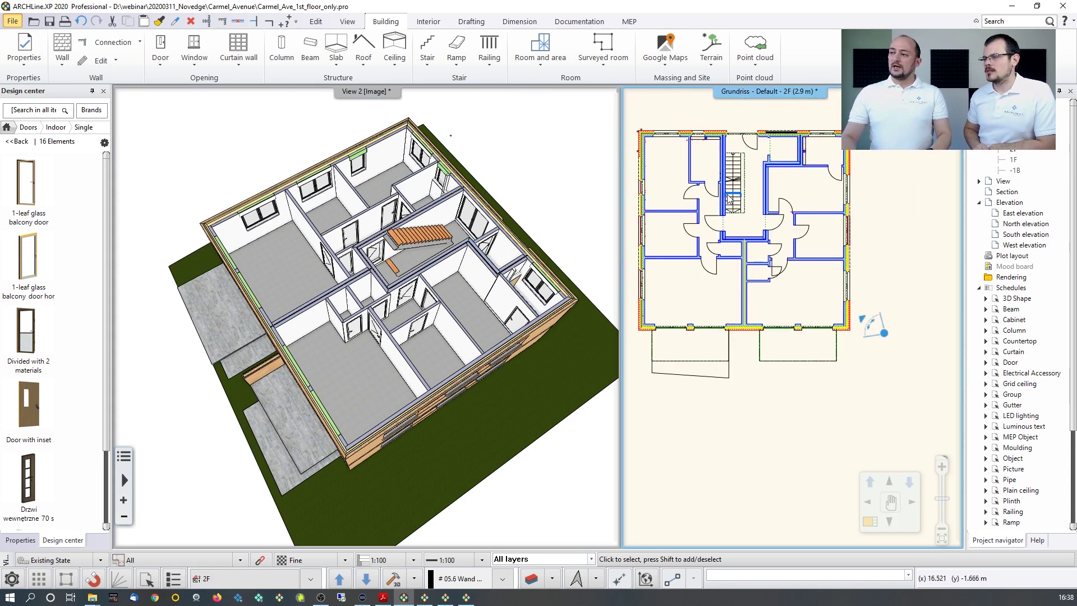
scroll(735, 180, up, 2)
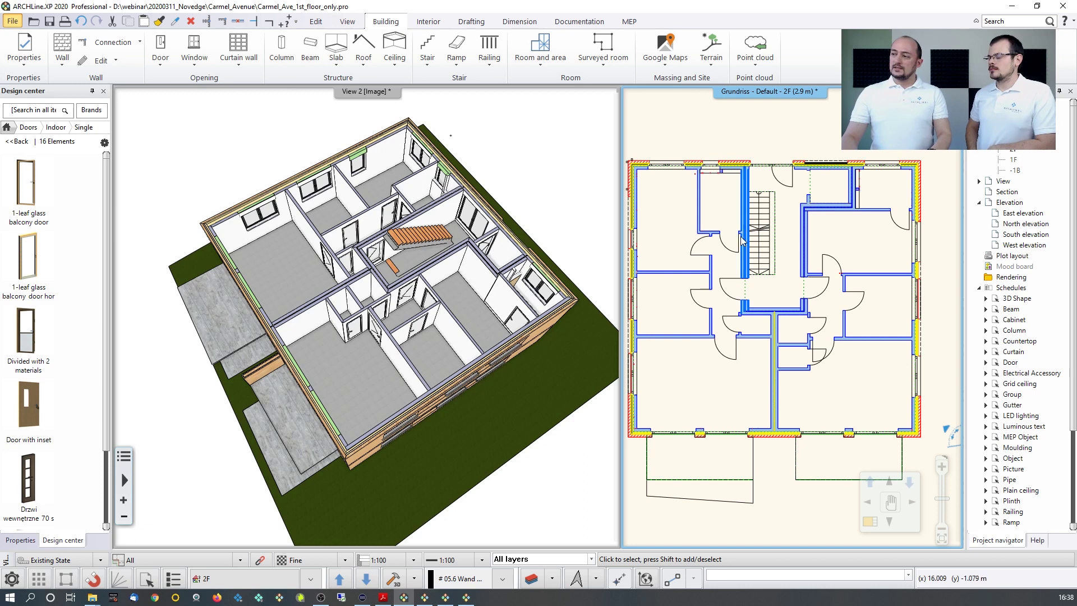
click(365, 579)
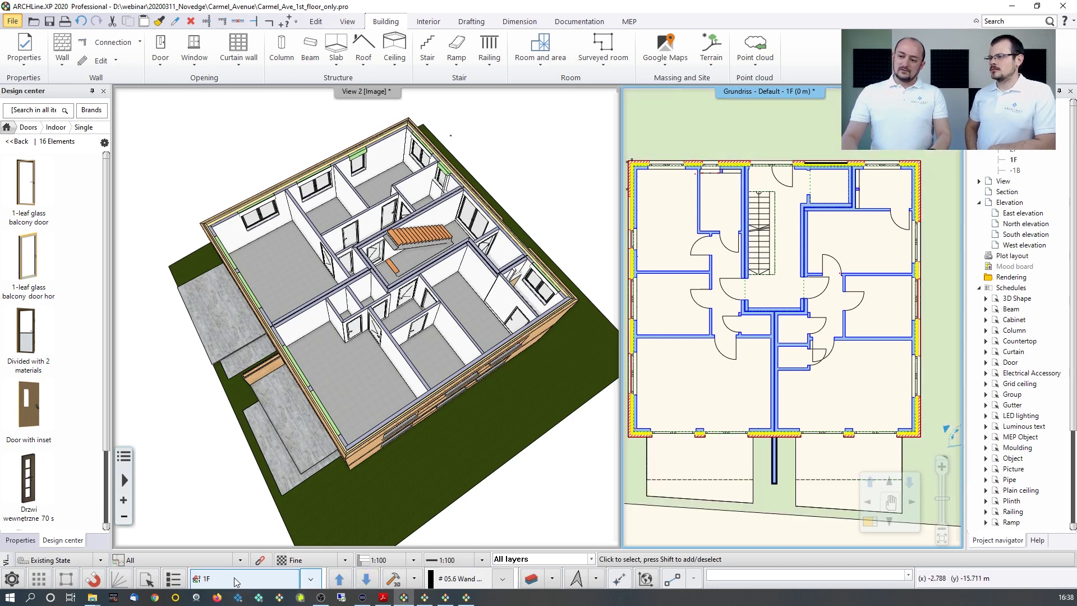
click(339, 578)
click(366, 580)
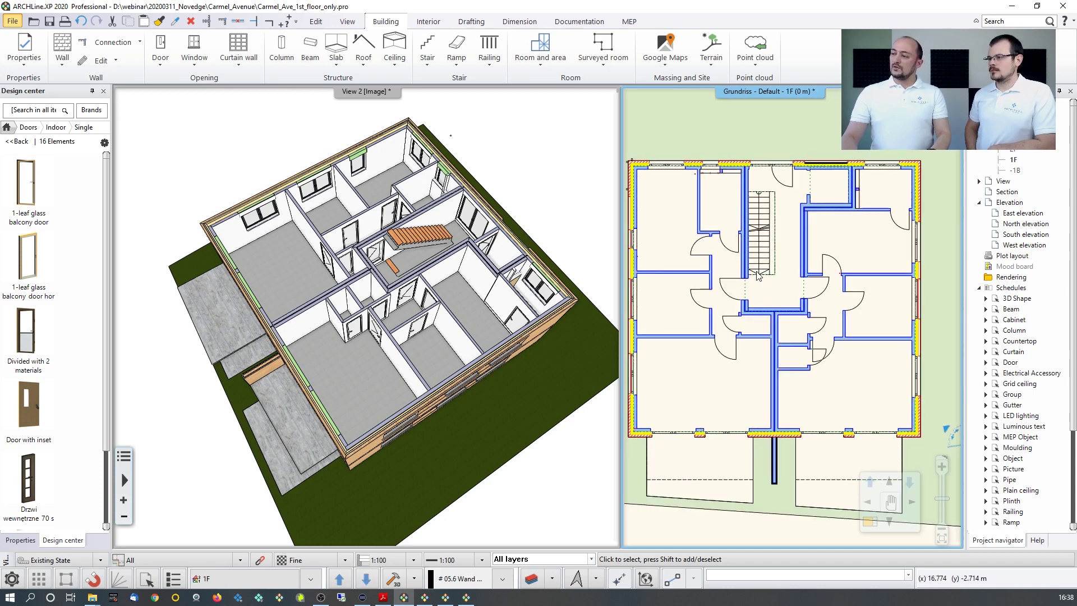
Cut the slabs above the straight stair on floor 1F and check the opening in the 3D view.
scroll(729, 213, up, 3)
click(817, 221)
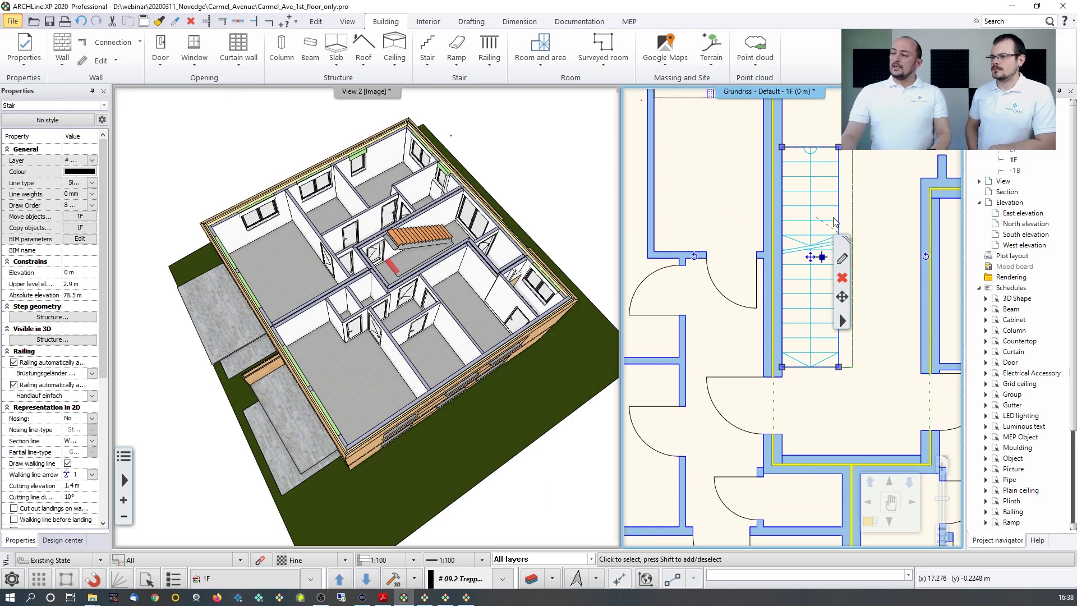
right_click(846, 320)
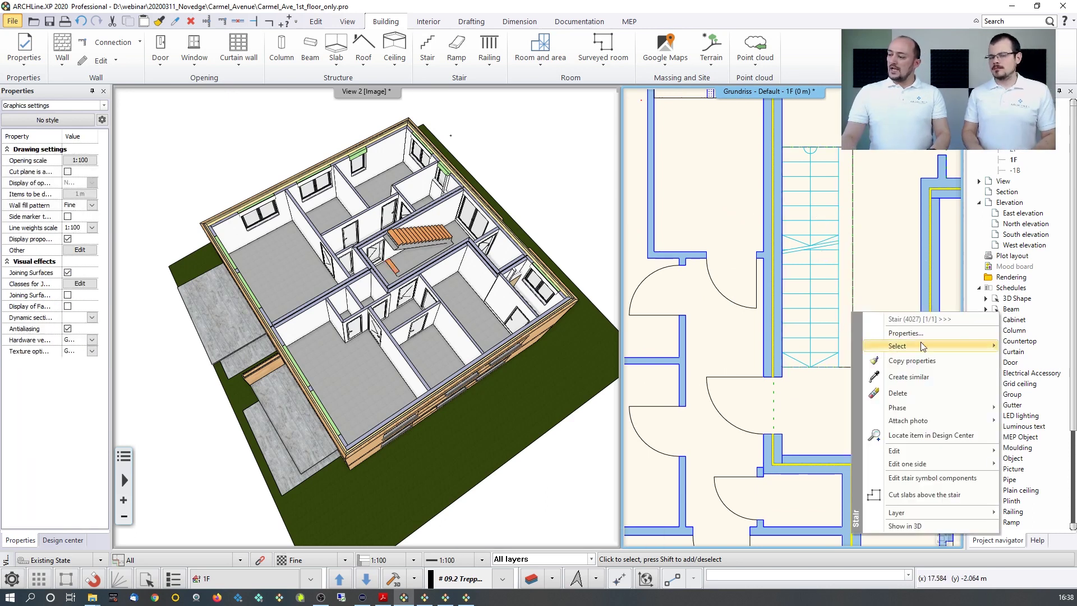
click(935, 493)
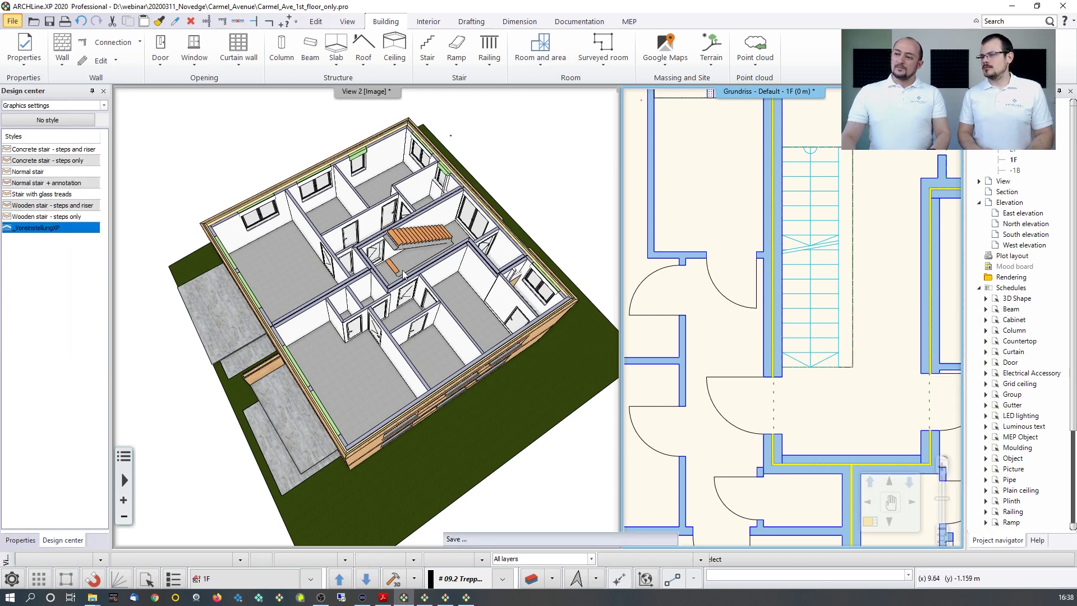
mouse_move(421, 260)
mouse_down()
mouse_move(494, 232)
mouse_move(418, 267)
mouse_up()
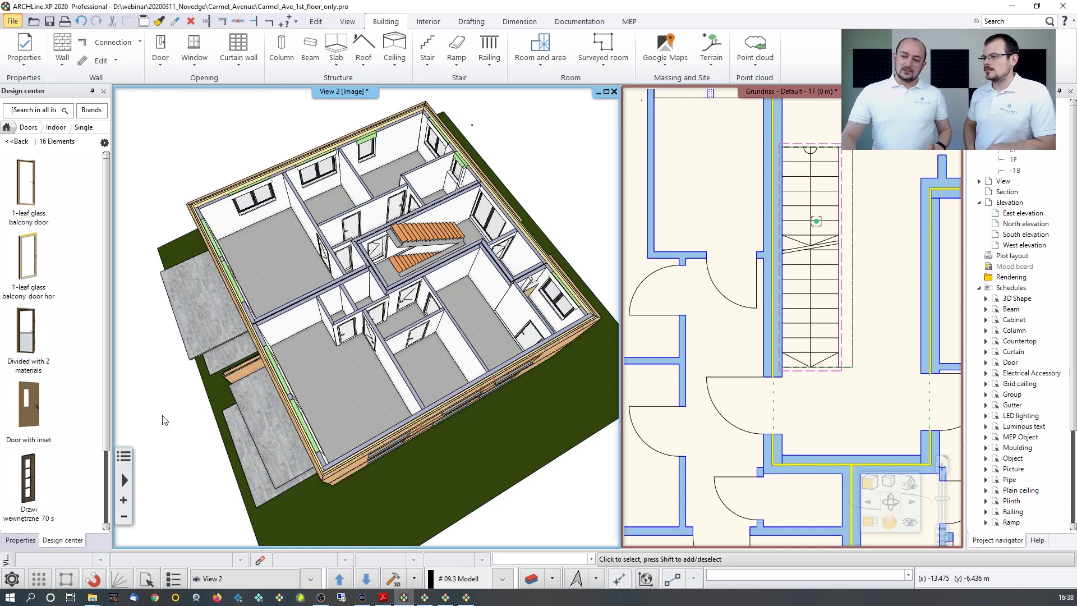
Review the program's units and angles options and close them without changes.
click(11, 579)
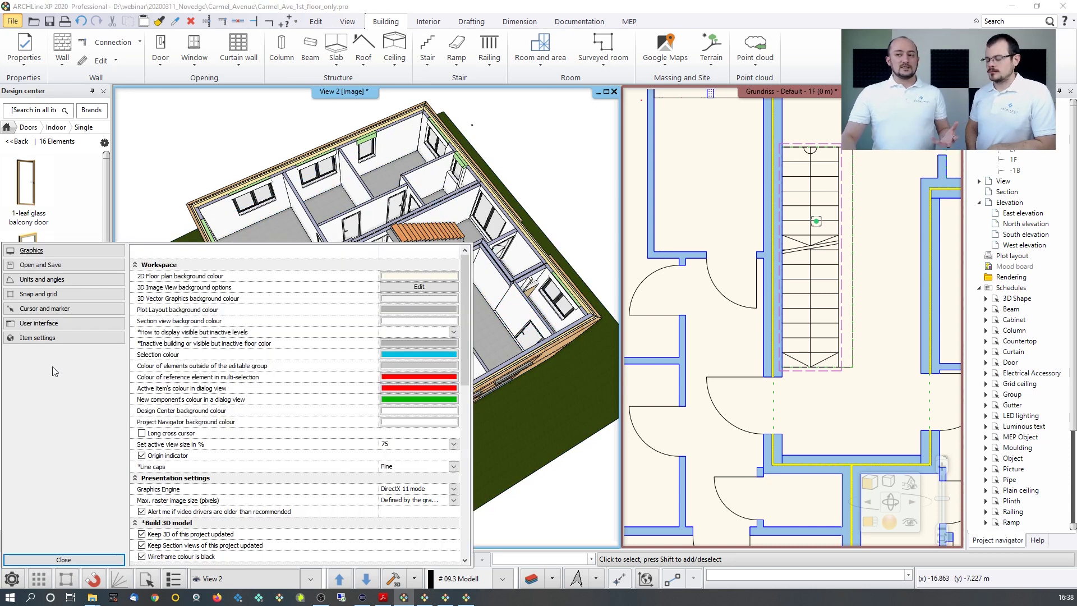
click(62, 283)
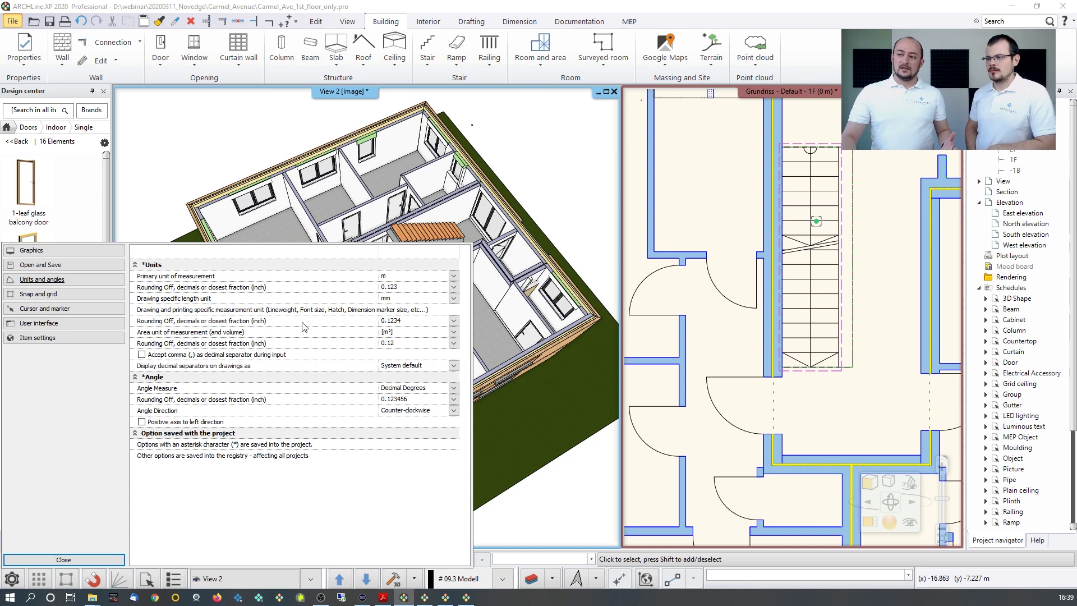
click(55, 250)
click(75, 559)
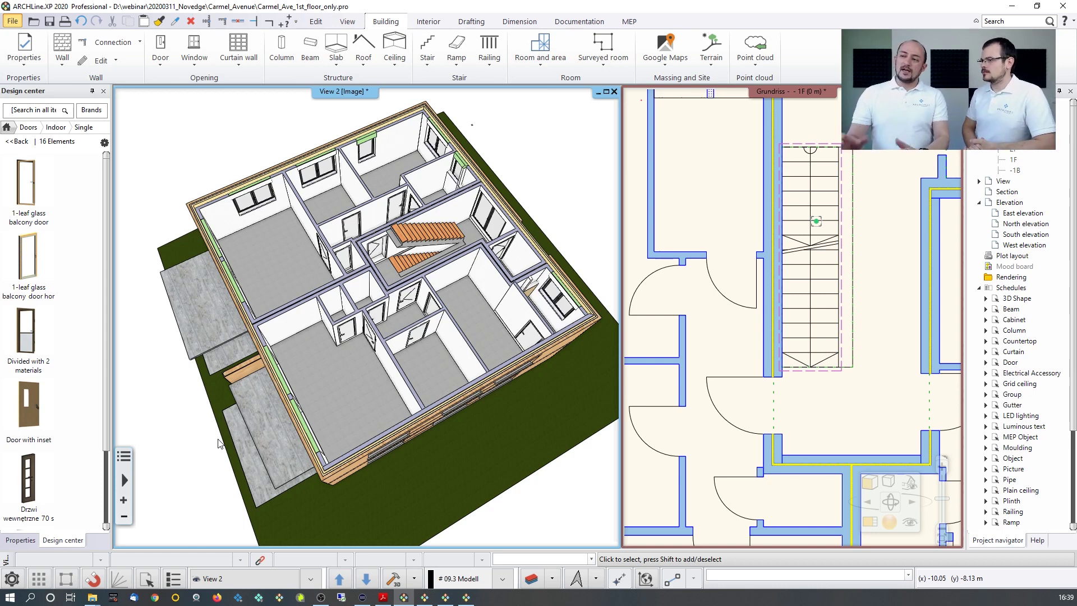
Make the floor plan the main view and compare floor 2F with floor 1F.
click(793, 394)
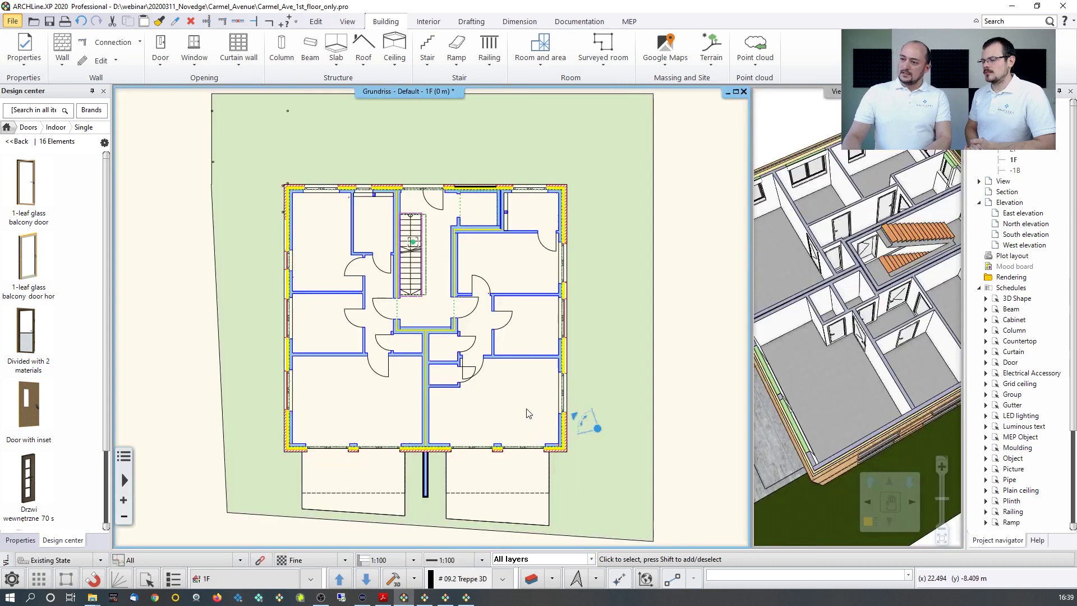
scroll(384, 511, down, 2)
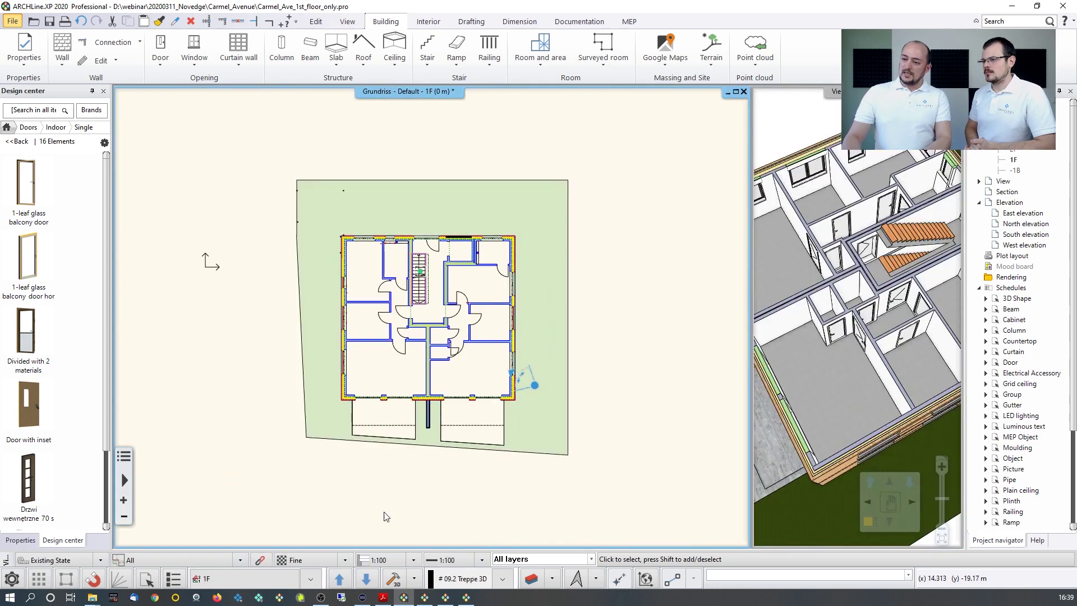
click(340, 580)
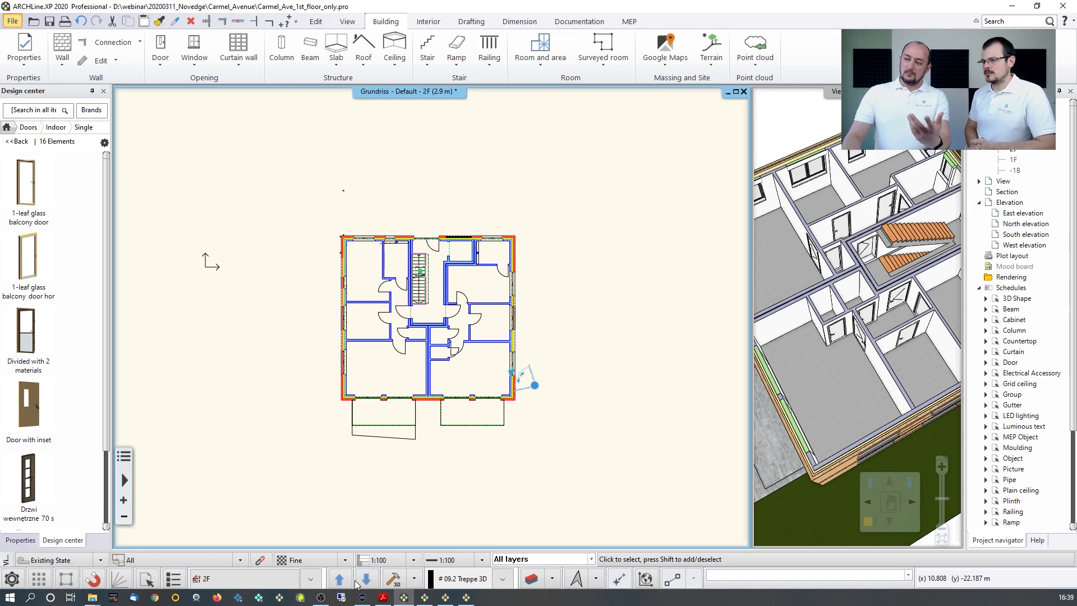
click(365, 579)
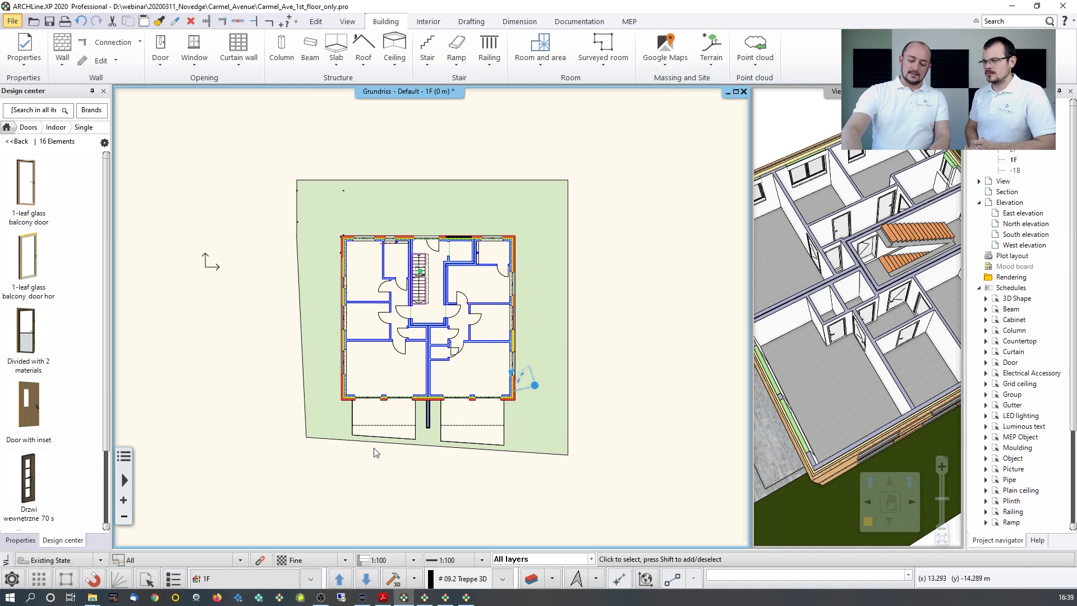
Close the current project without saving it and open the project Carmel_Ave_no_roof.pro.
key(Page_Up)
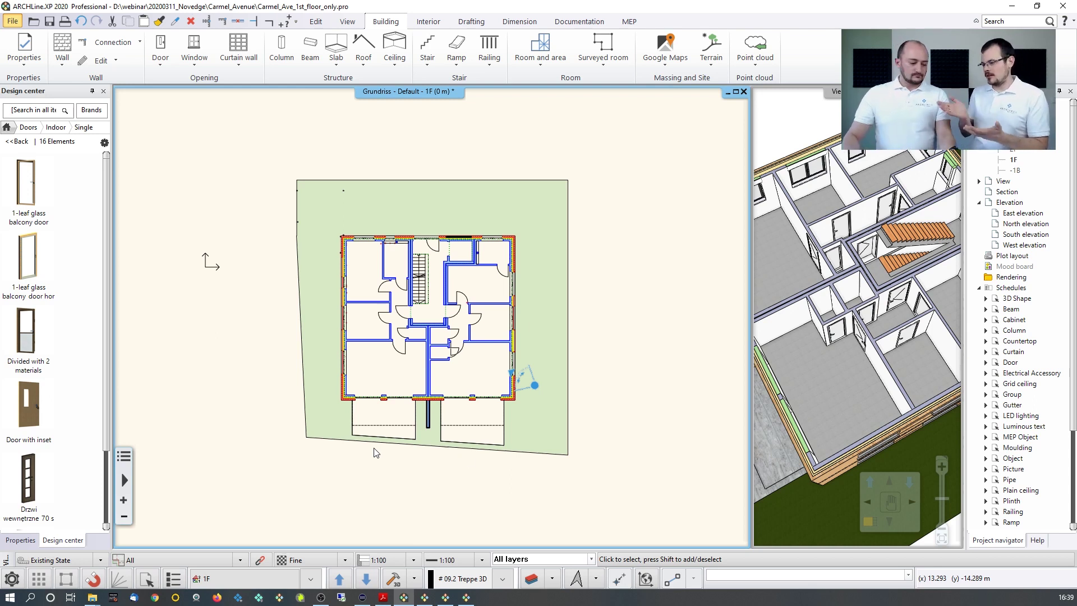
click(909, 234)
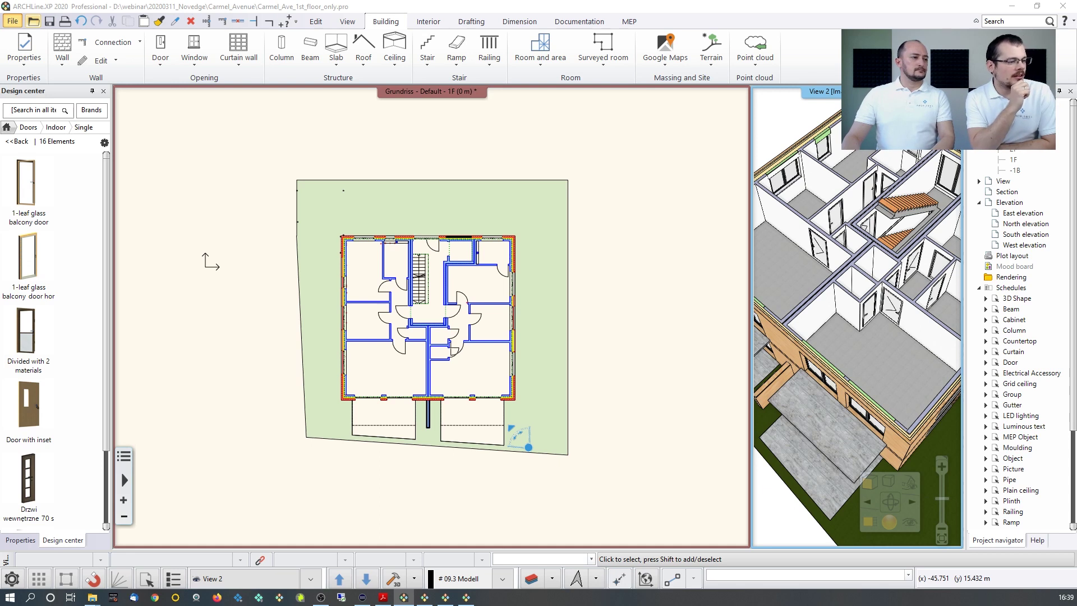
key(ctrl+o)
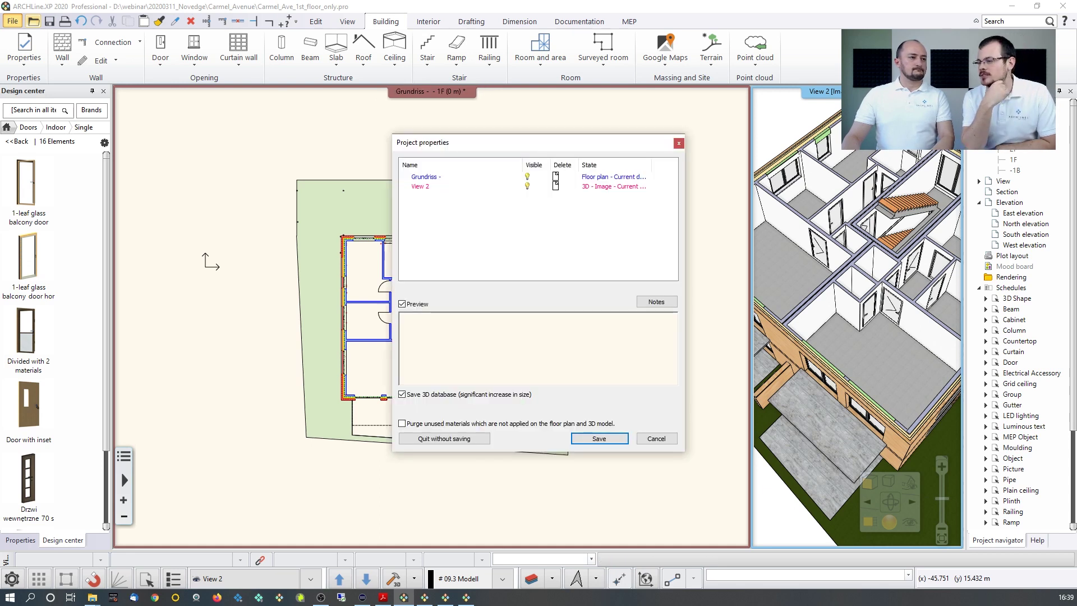
click(464, 439)
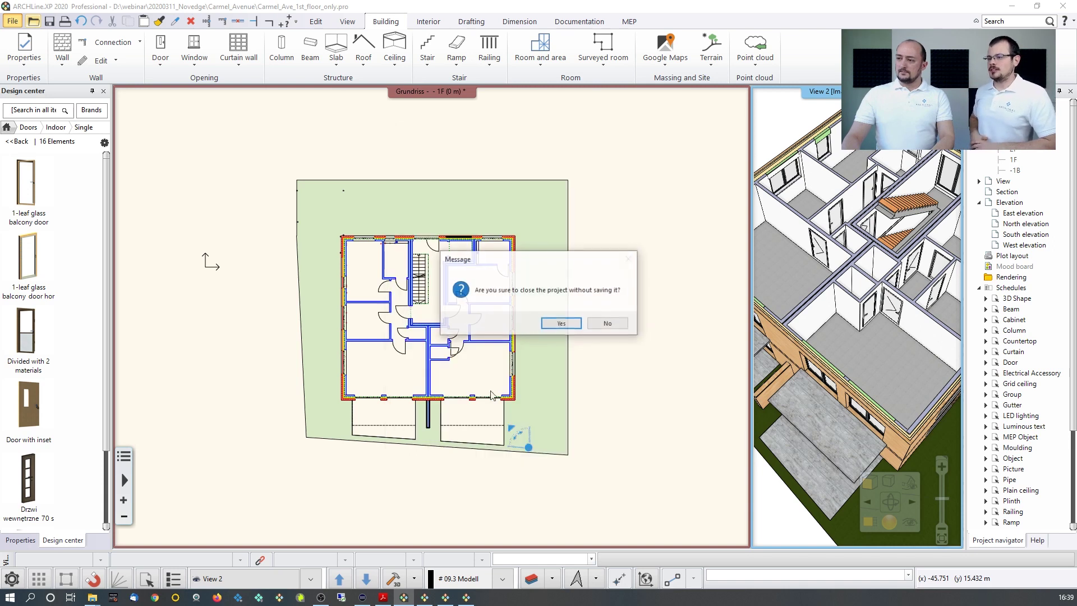
click(561, 324)
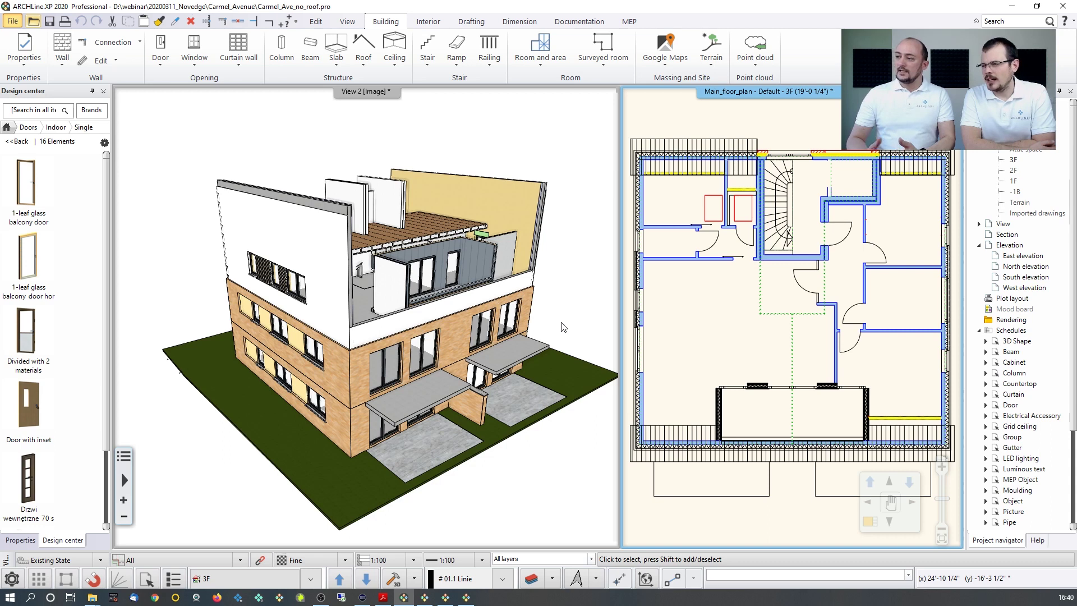
click(363, 64)
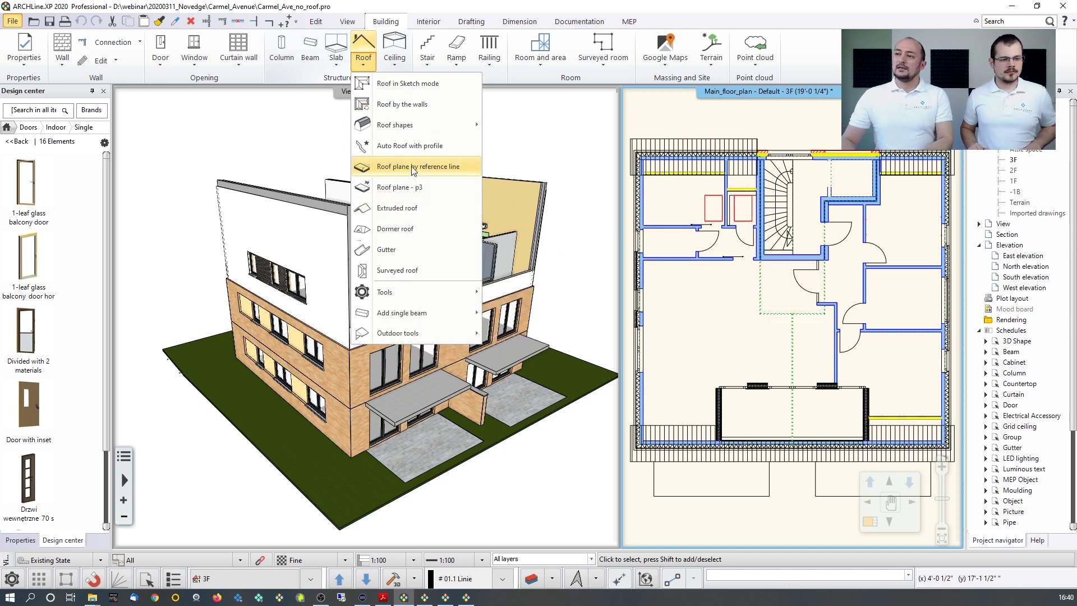
mouse_move(411, 119)
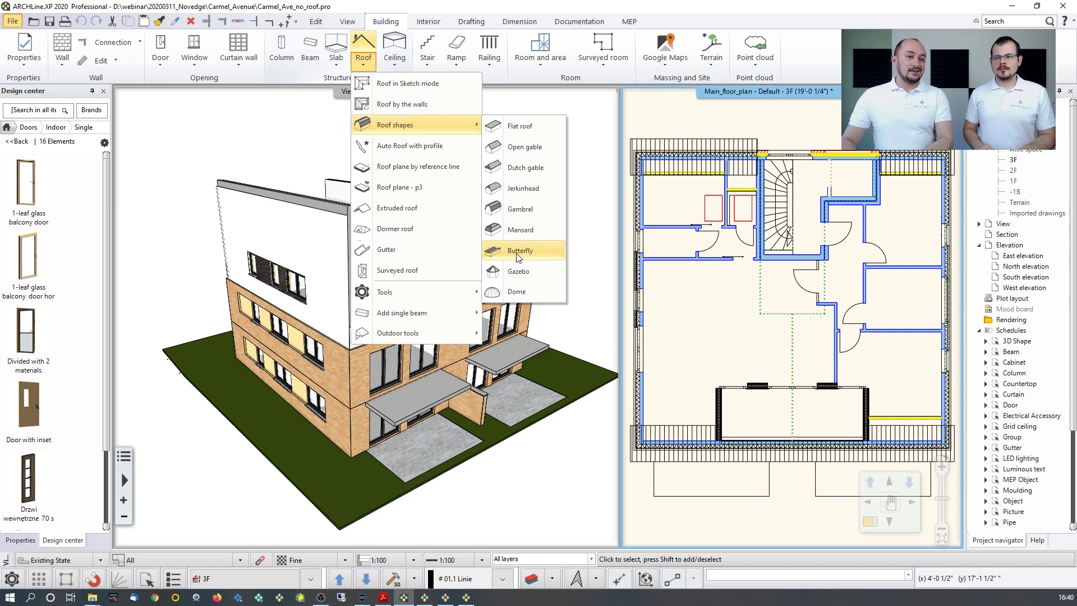
click(526, 147)
scroll(746, 227, up, 3)
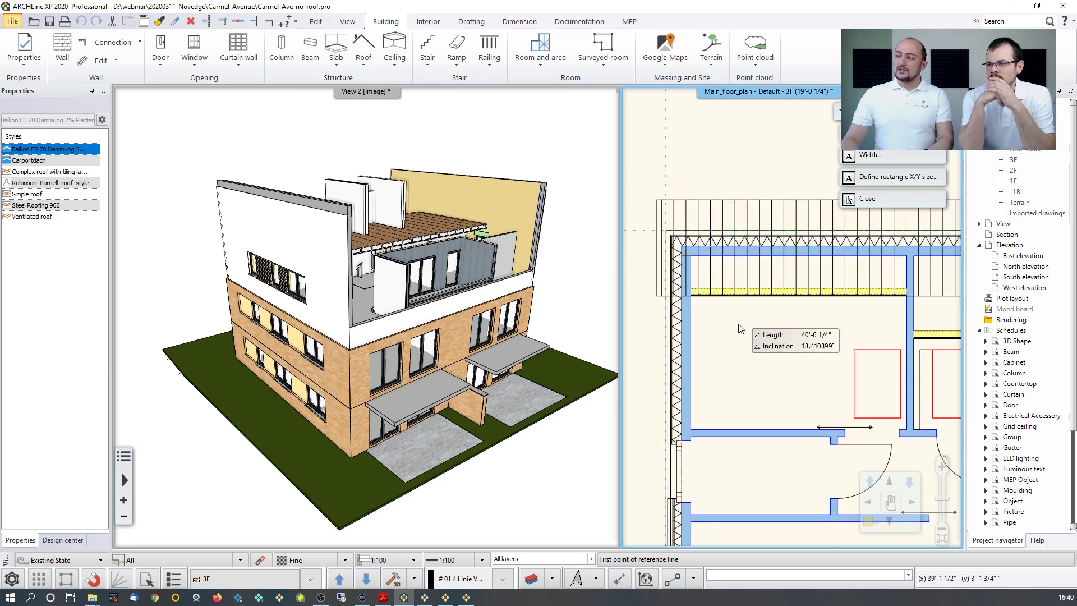
click(849, 198)
scroll(757, 271, down, 3)
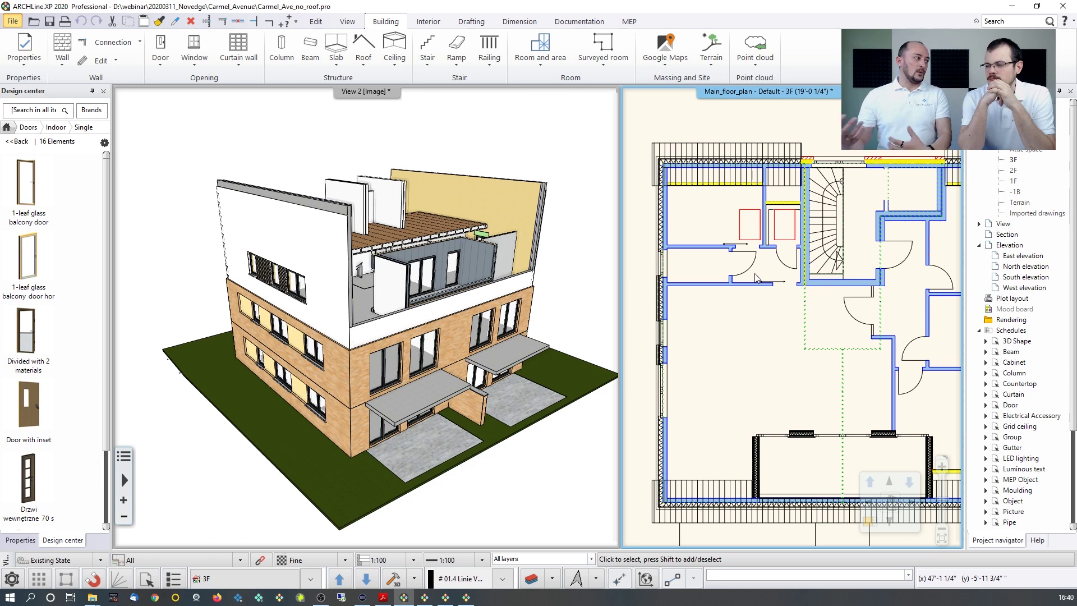
scroll(756, 277, down, 3)
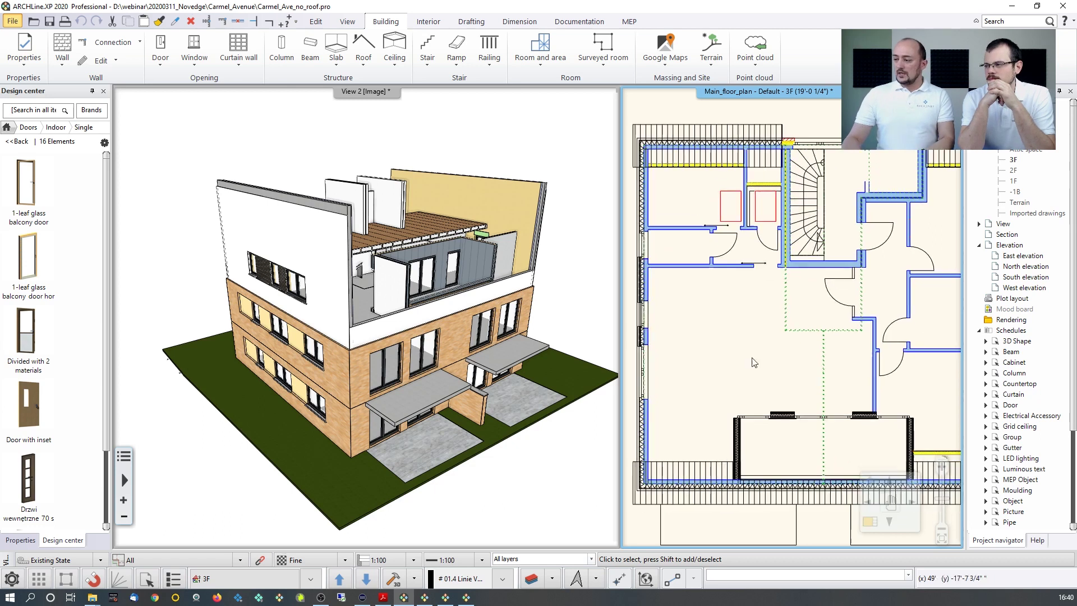
Review the building levels, switch the floor plan to the Roof level and show floor 3F beneath it.
click(277, 580)
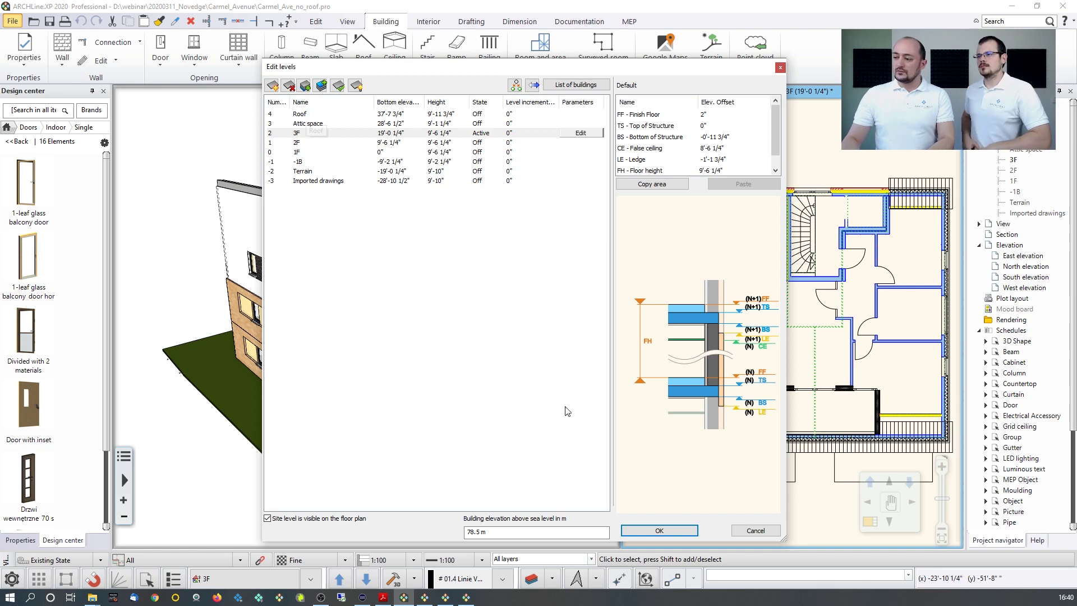
click(734, 528)
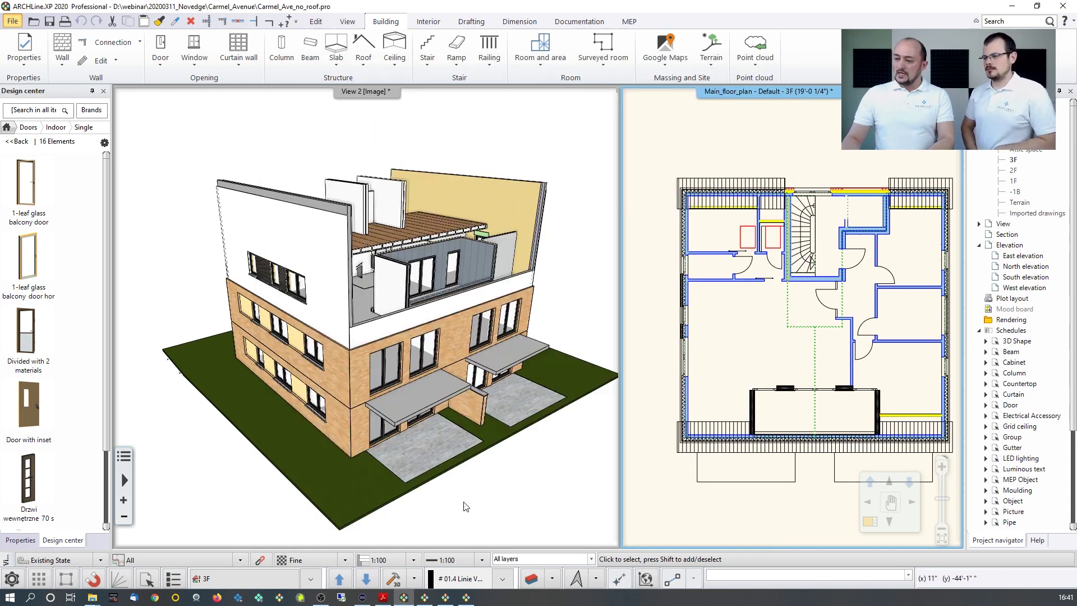
click(338, 579)
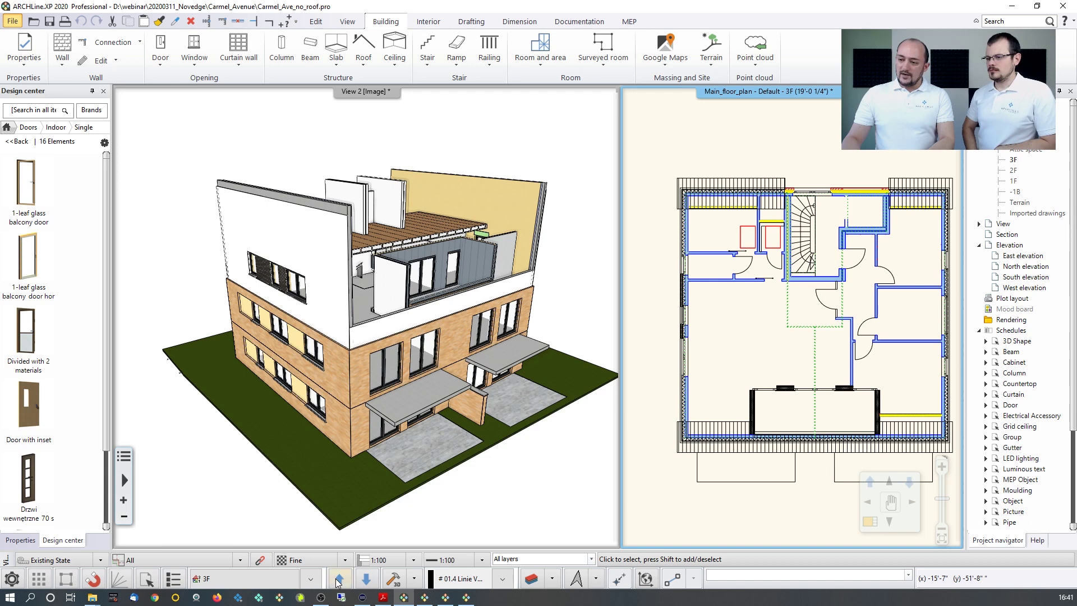
click(338, 580)
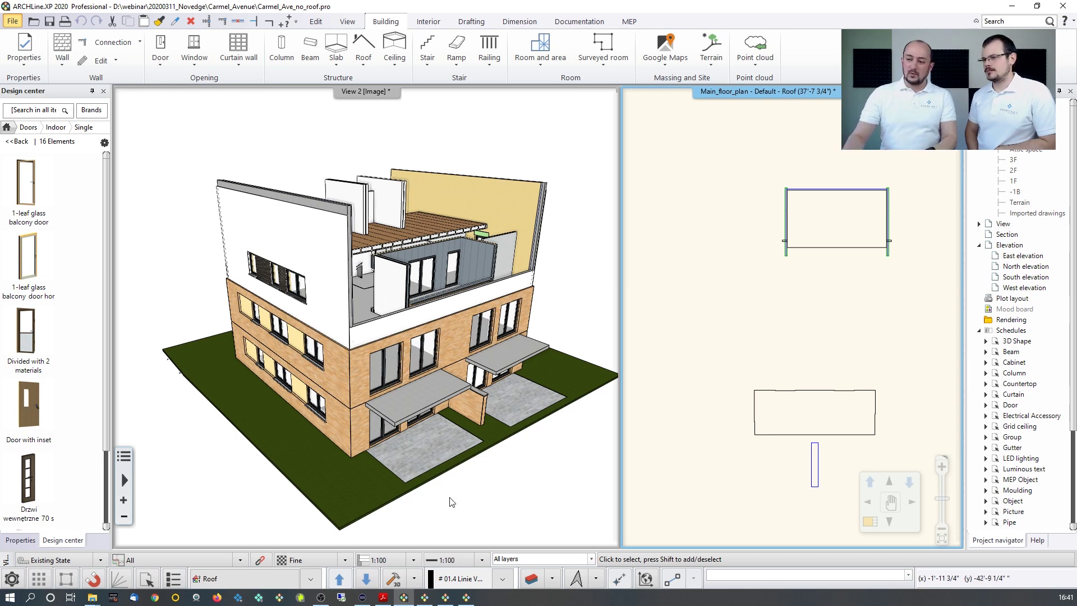
click(310, 578)
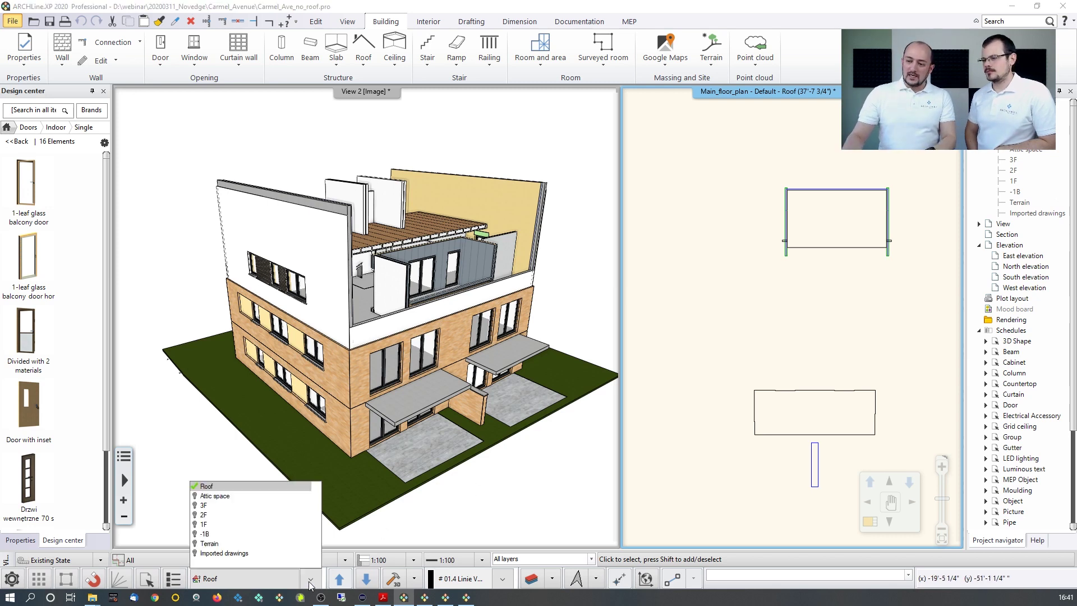
click(195, 507)
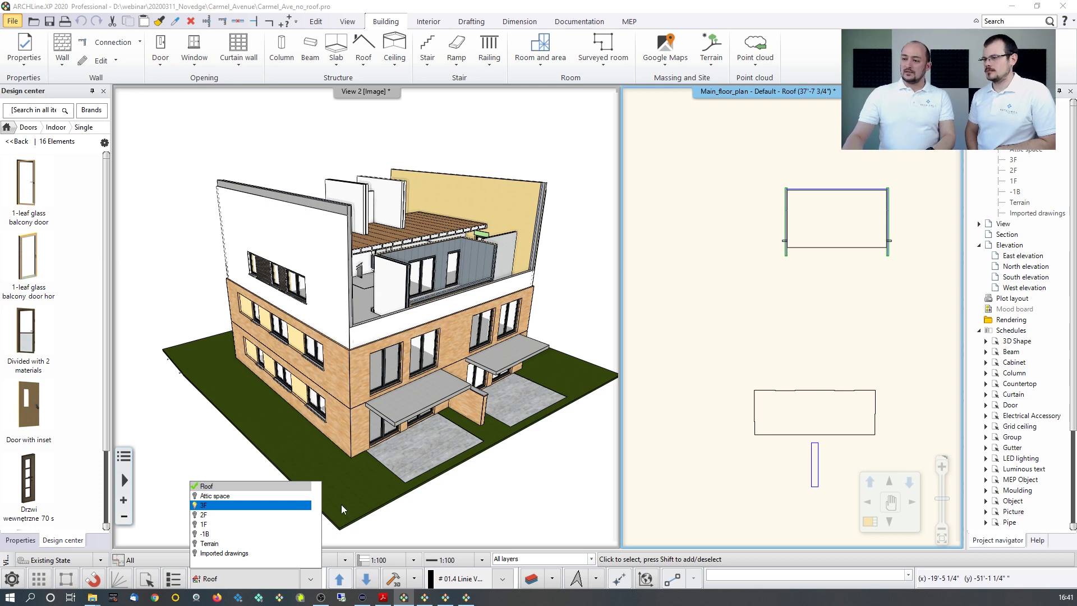
click(775, 347)
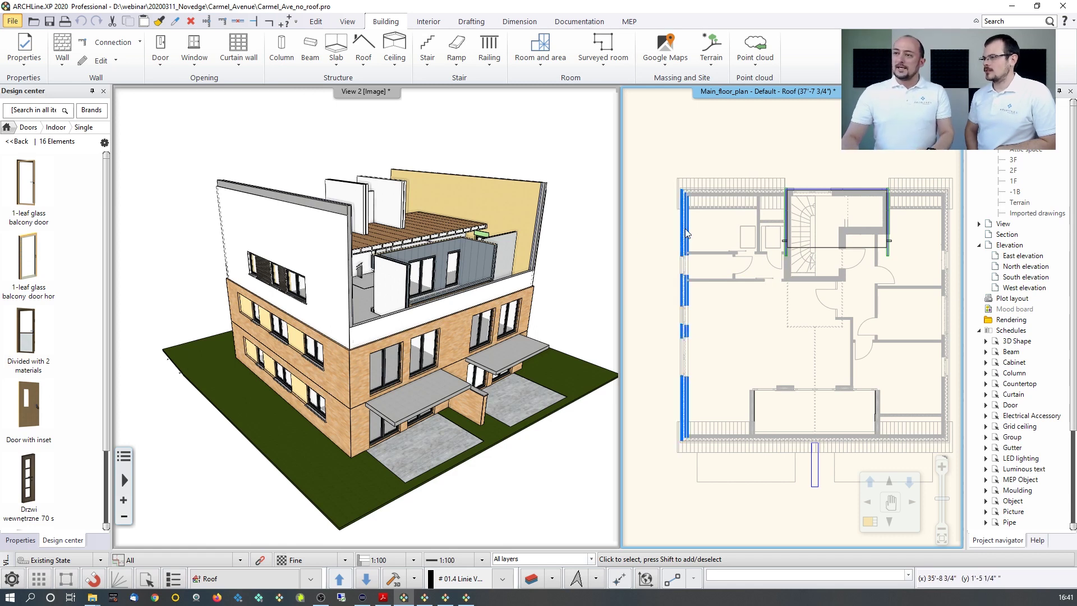
Begin an open gable roof with its 44'-7" reference line between the outer wall corners along the stair side.
click(363, 48)
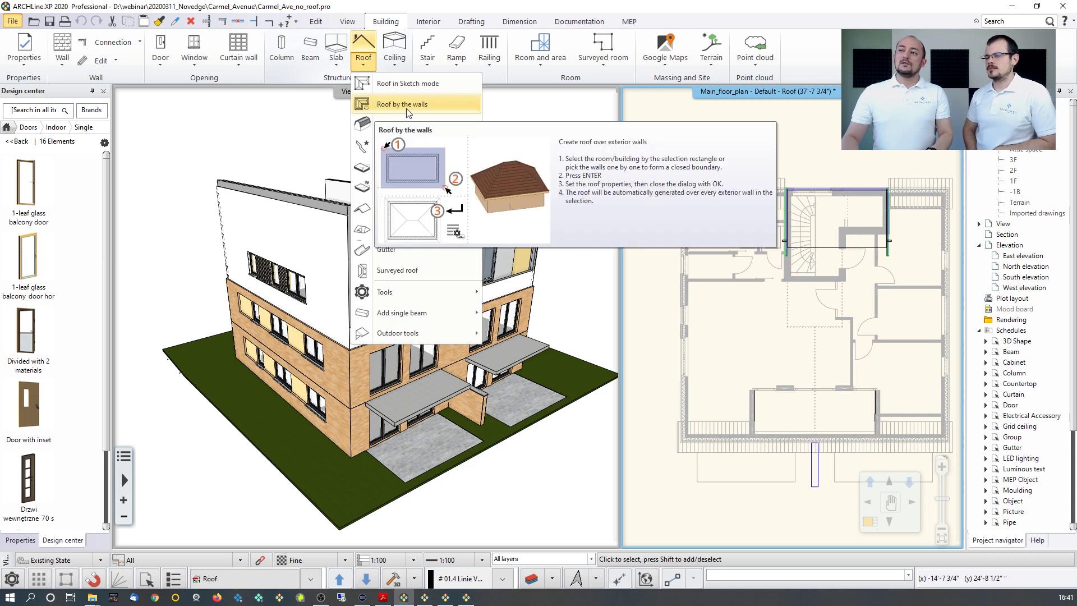
mouse_move(413, 124)
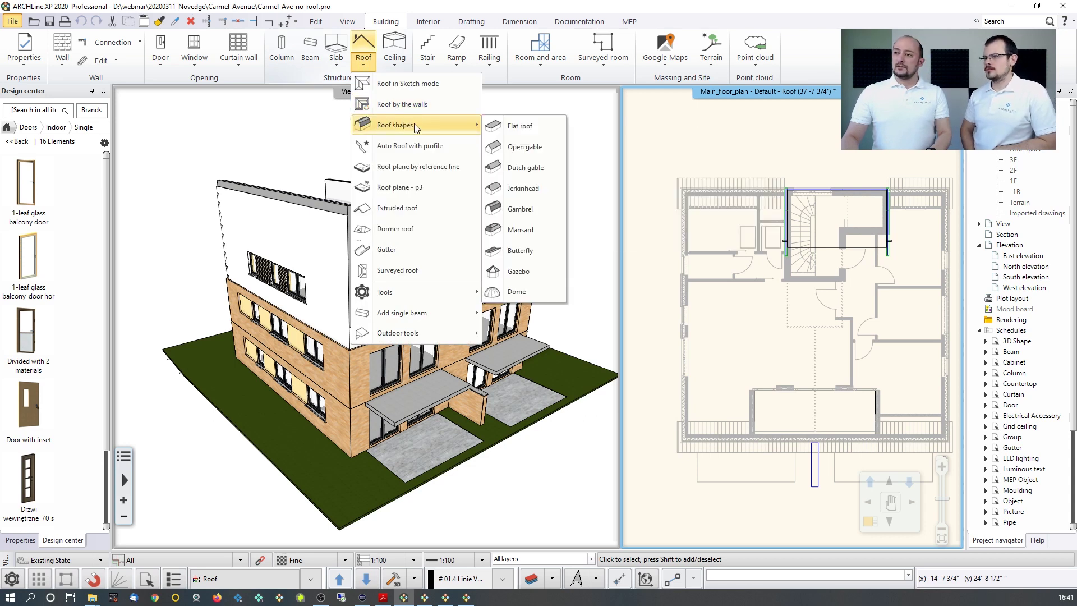
scroll(670, 200, up, 5)
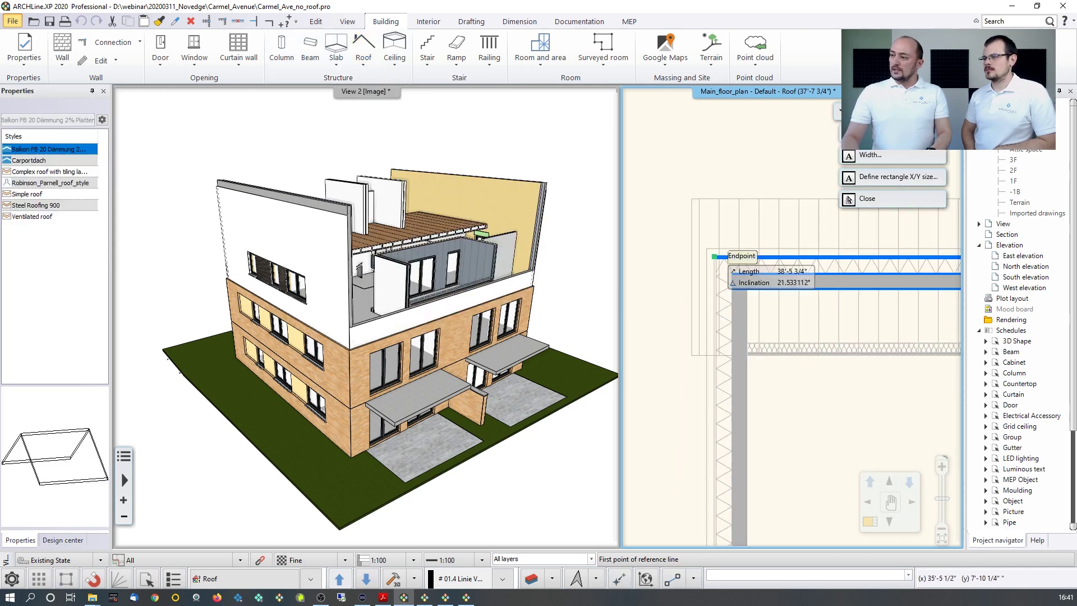
click(715, 266)
scroll(679, 258, down, 4)
scroll(791, 252, up, 4)
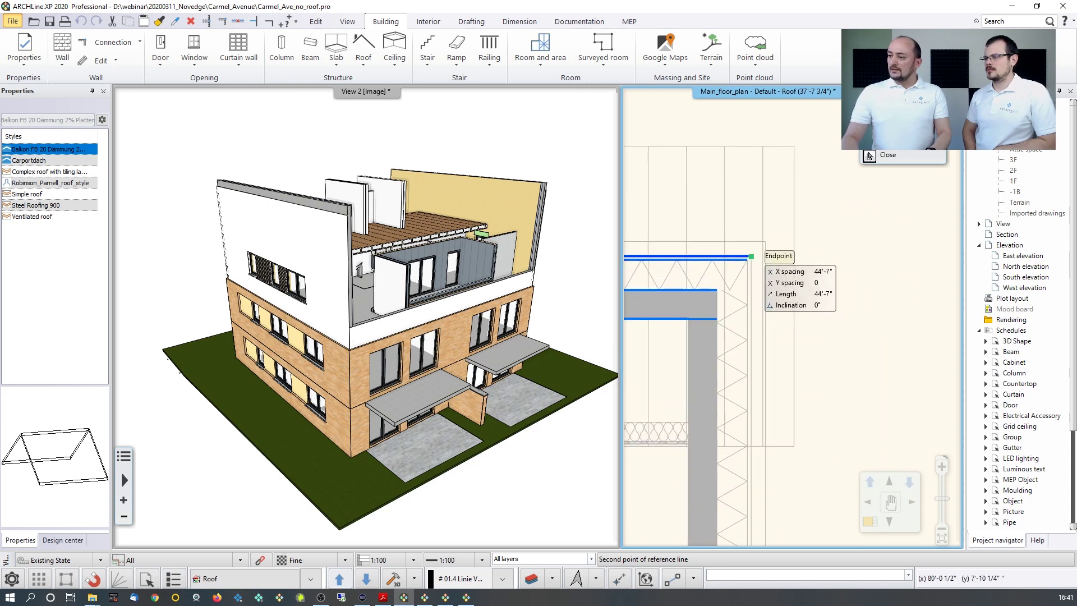
click(747, 259)
Complete the gable roof rectangle at the diagonally opposite outer wall corner and rebuild the 3D model.
scroll(729, 386, down, 3)
scroll(777, 351, up, 4)
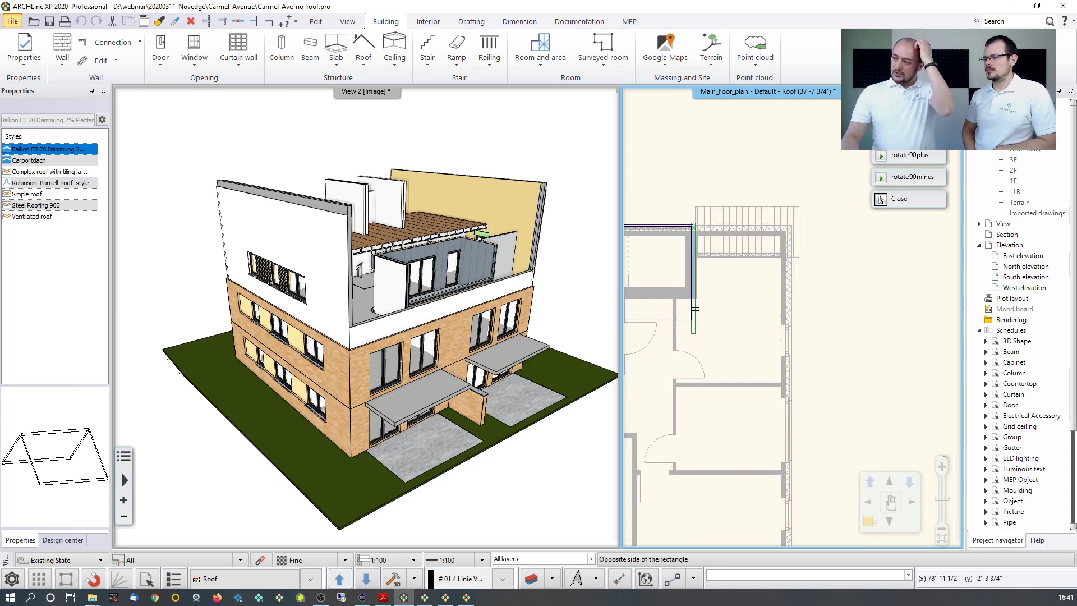
scroll(777, 335, up, 2)
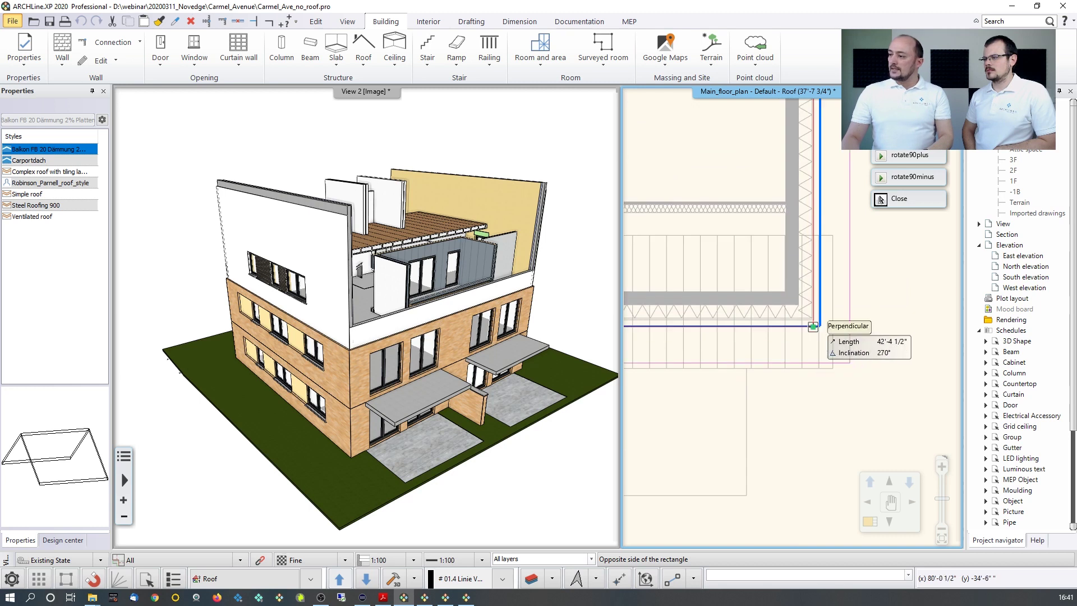
scroll(810, 316, up, 2)
scroll(816, 299, up, 4)
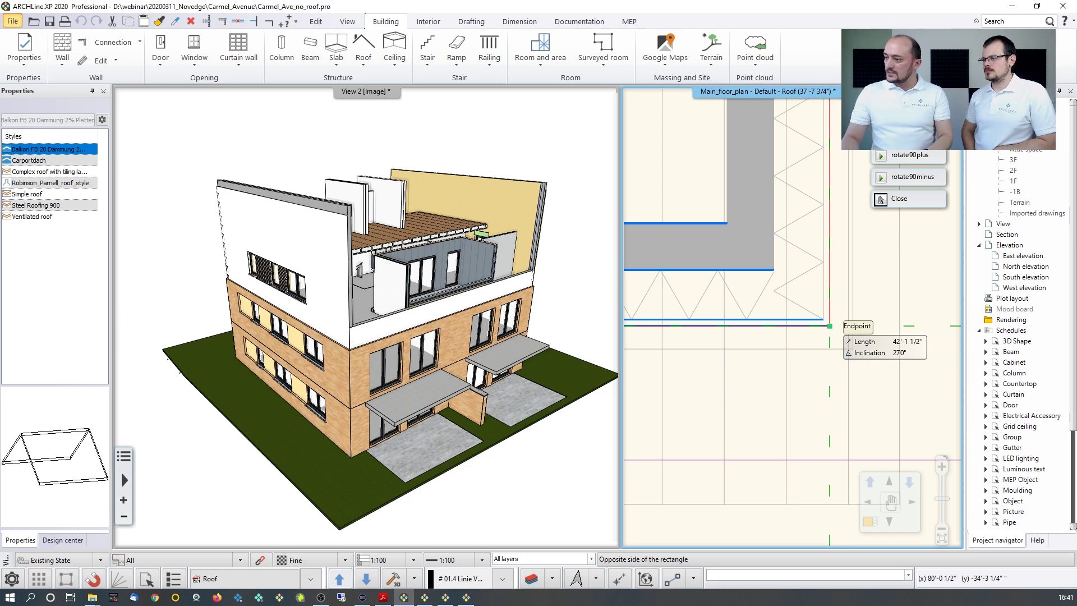
click(829, 325)
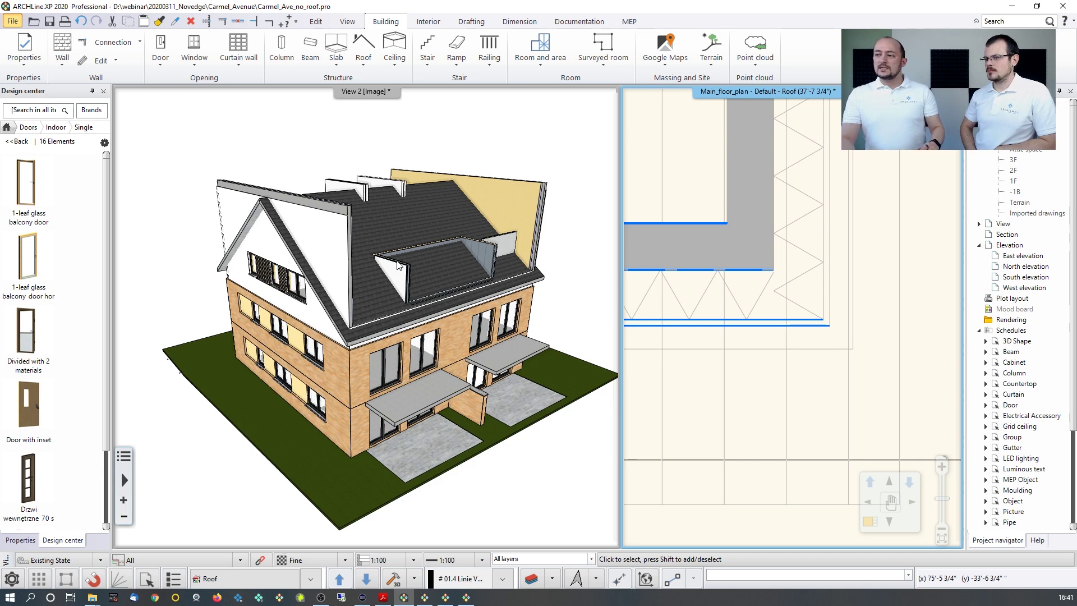
scroll(751, 168, down, 5)
scroll(752, 171, down, 1)
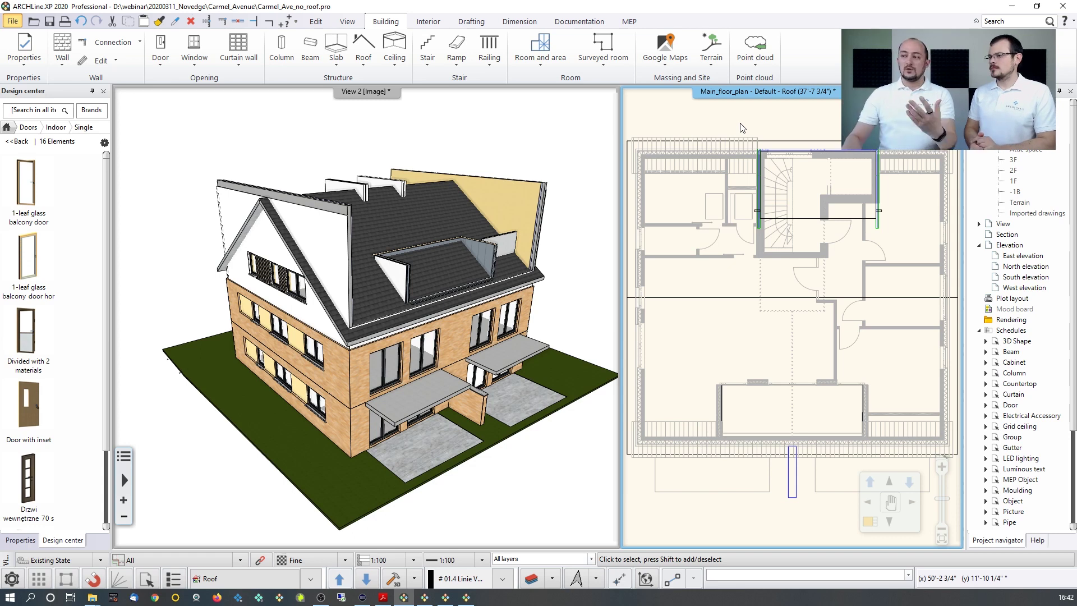
click(393, 581)
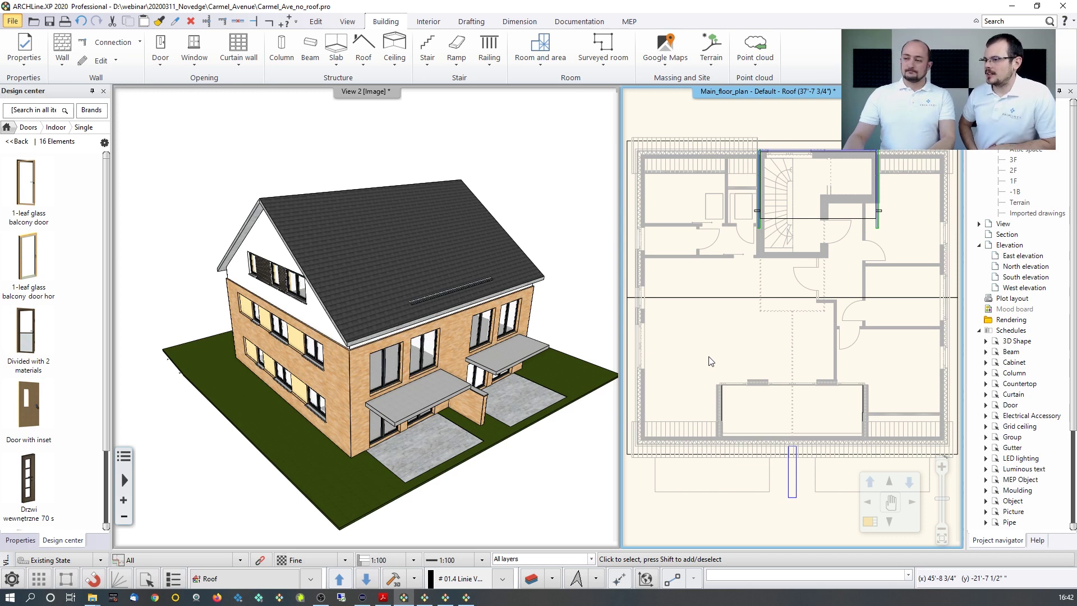
Review the gable roof's general, pitch and shape, and projection and cut settings and its styles, and close them without changes.
click(708, 303)
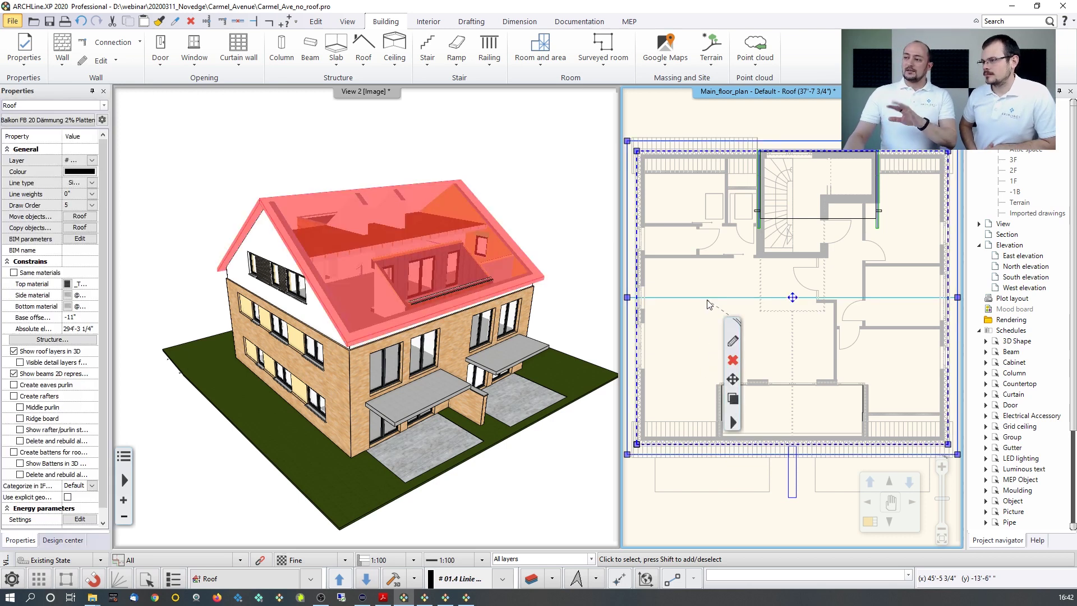
click(733, 343)
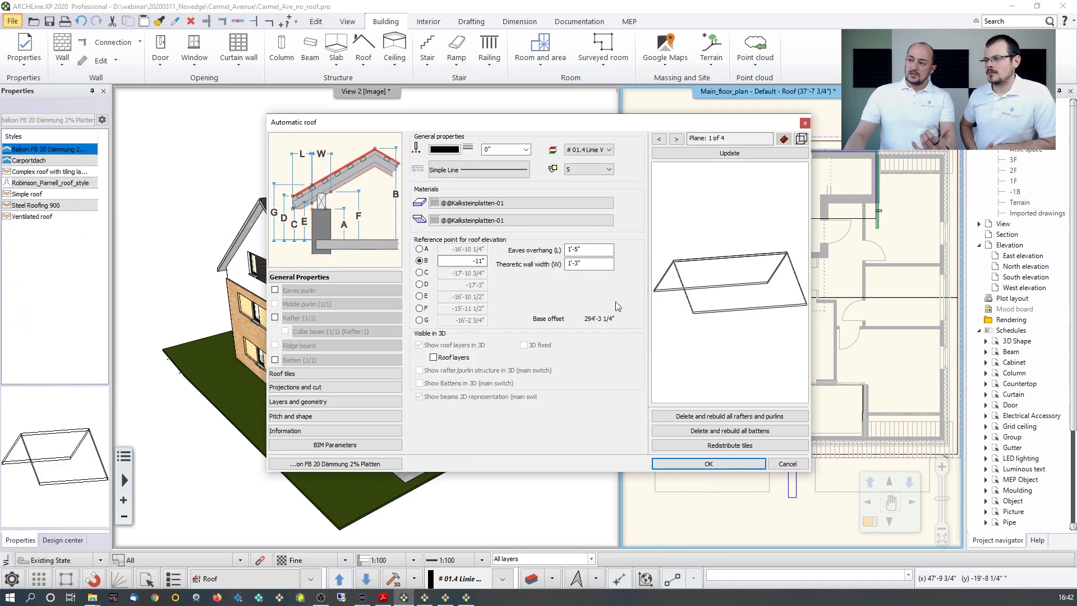
click(354, 416)
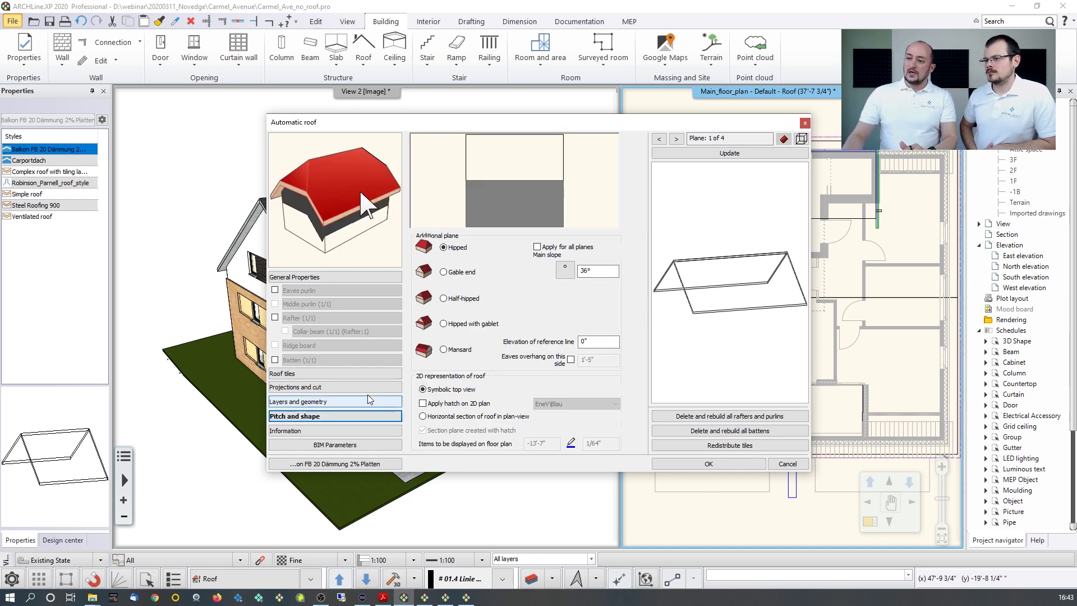
click(348, 388)
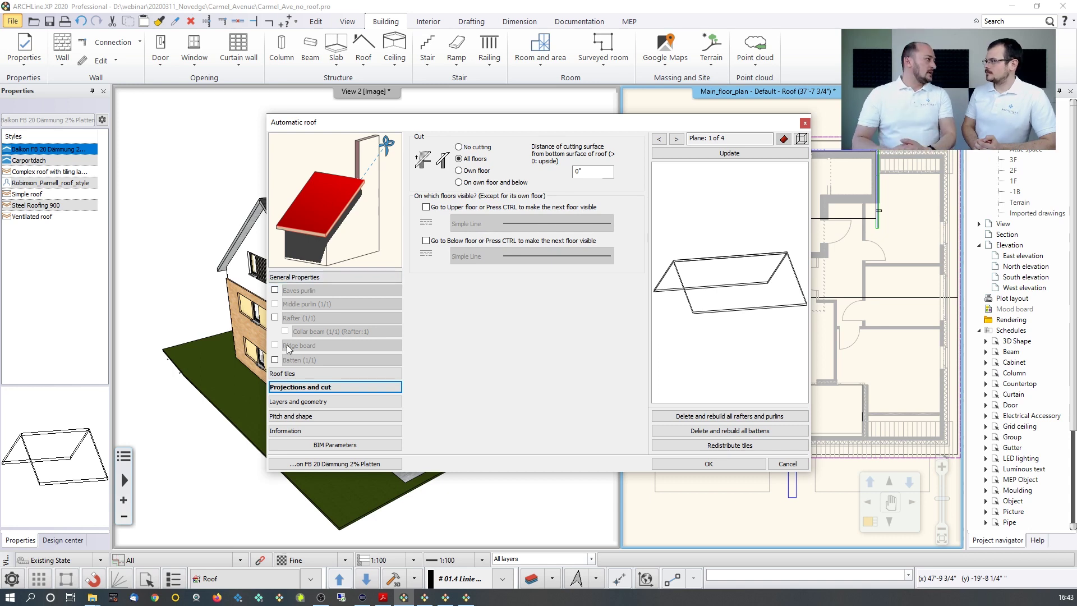
click(351, 464)
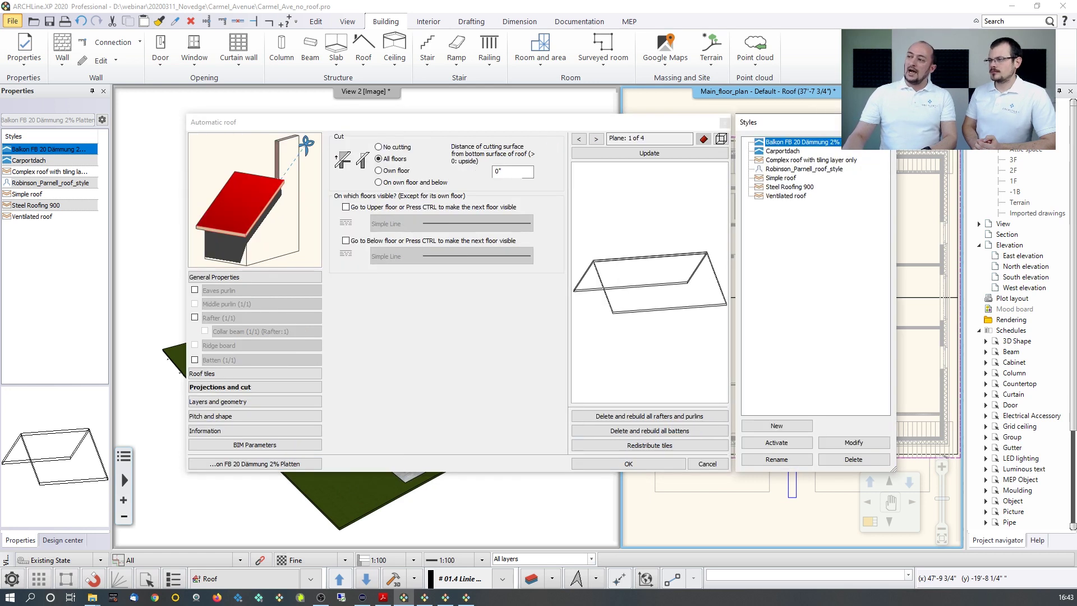
click(725, 122)
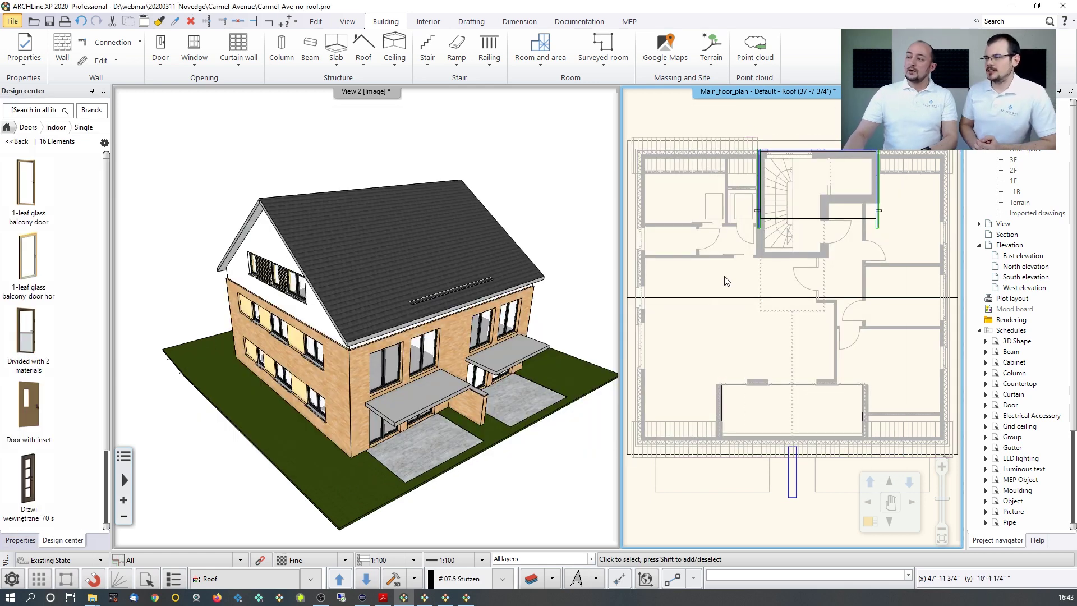
Cut a hole in the gable roof following the outline of the recessed balcony between the two side walls.
click(697, 315)
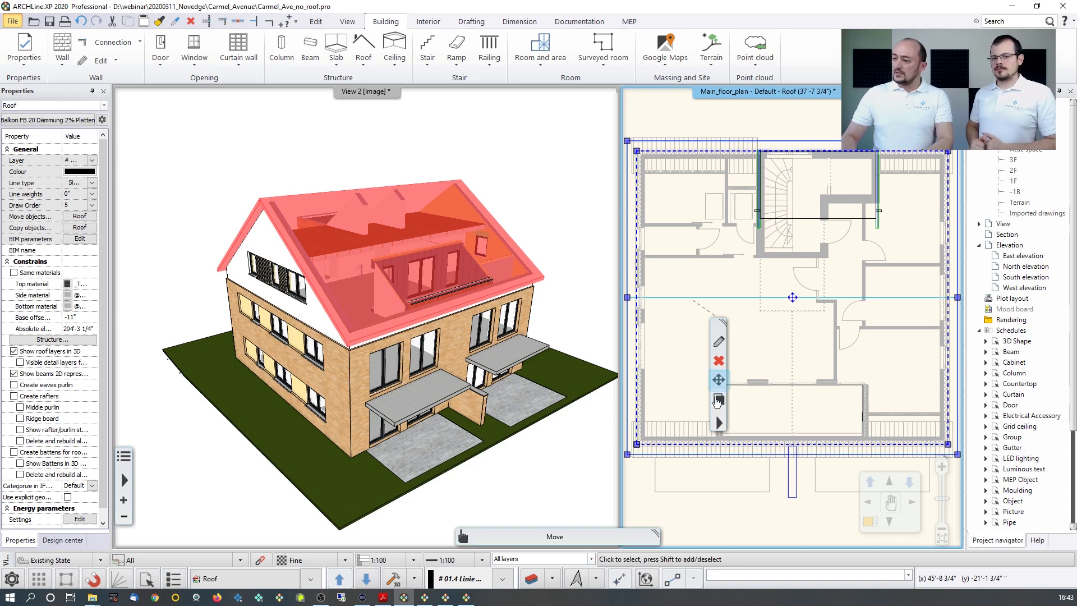
click(718, 424)
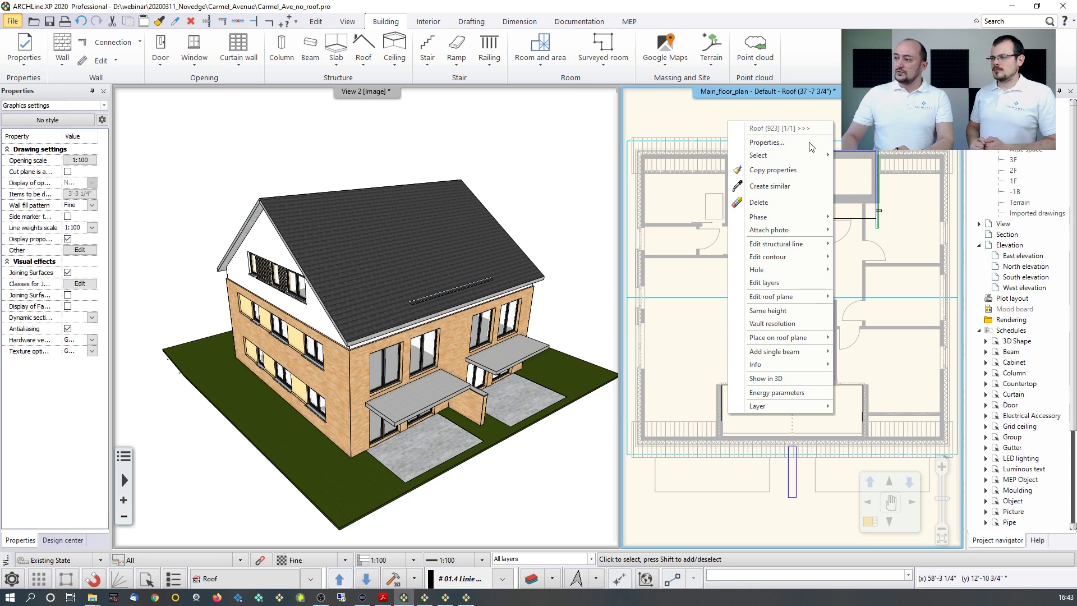
mouse_move(811, 275)
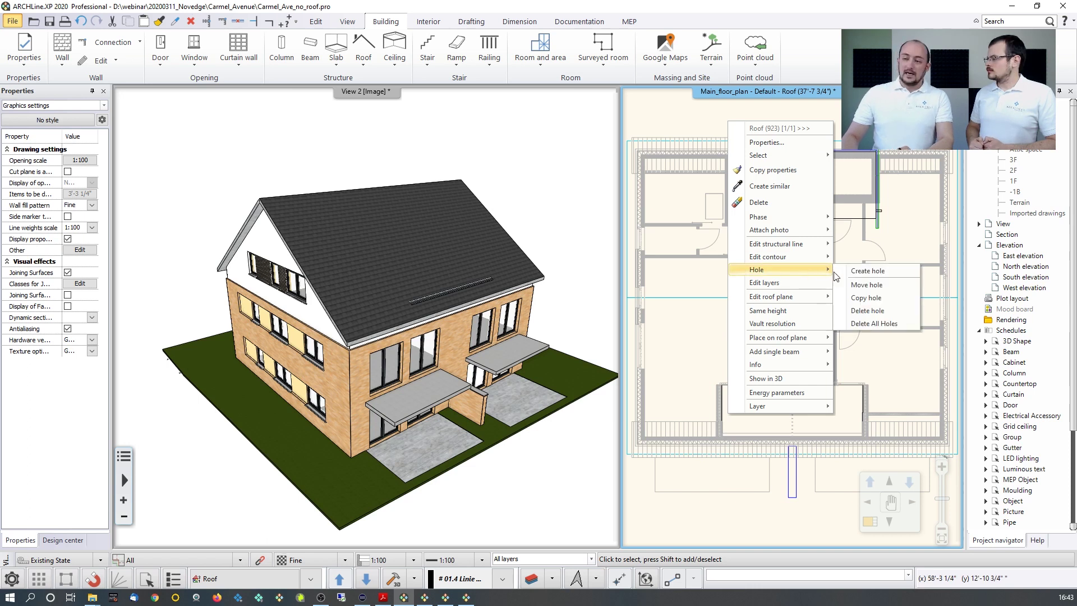
click(853, 271)
scroll(737, 320, up, 6)
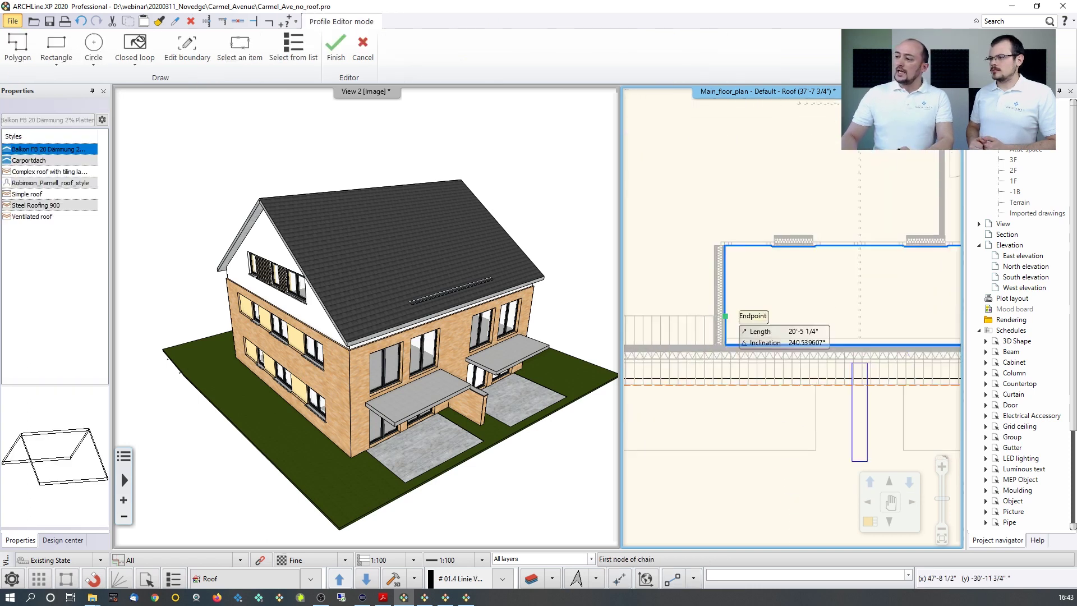
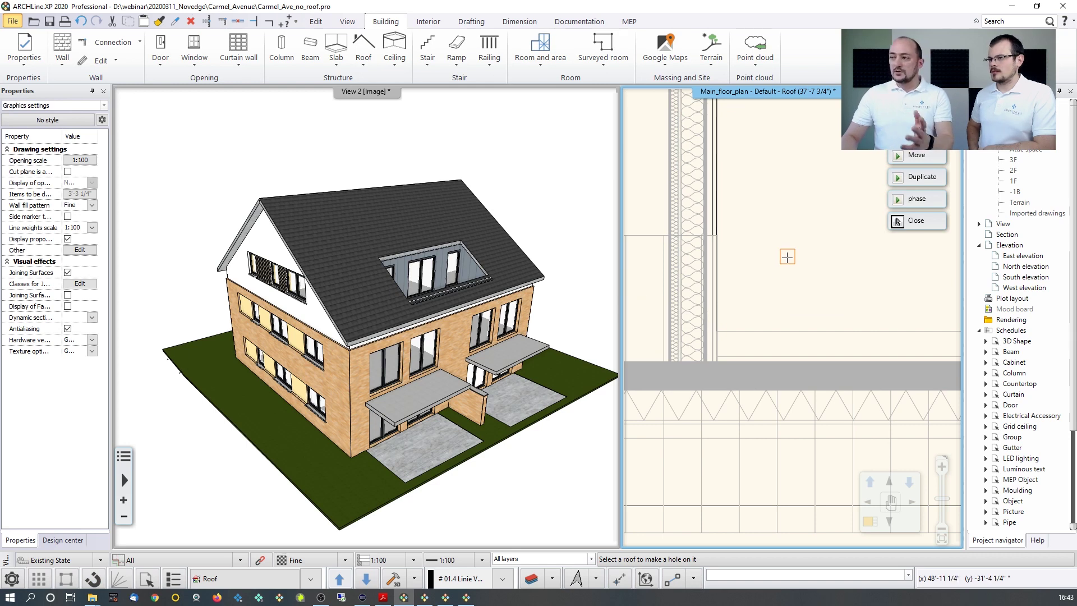
key(Escape)
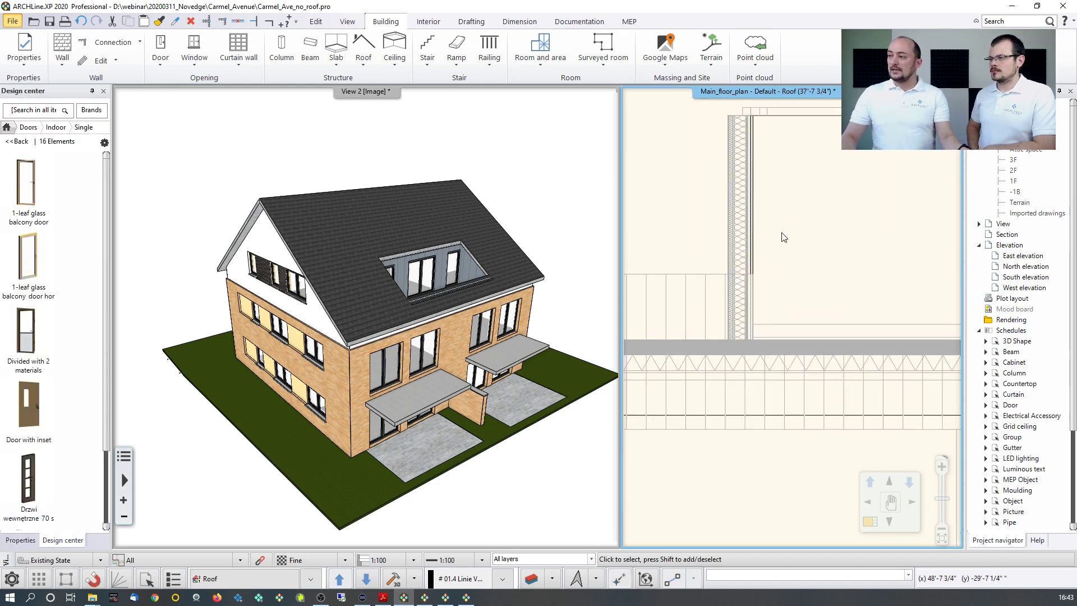
Try to insert a node in the gable roof's stair-side eaves edge at the corner of the stairwell wall.
middle_drag(371, 285, 388, 308)
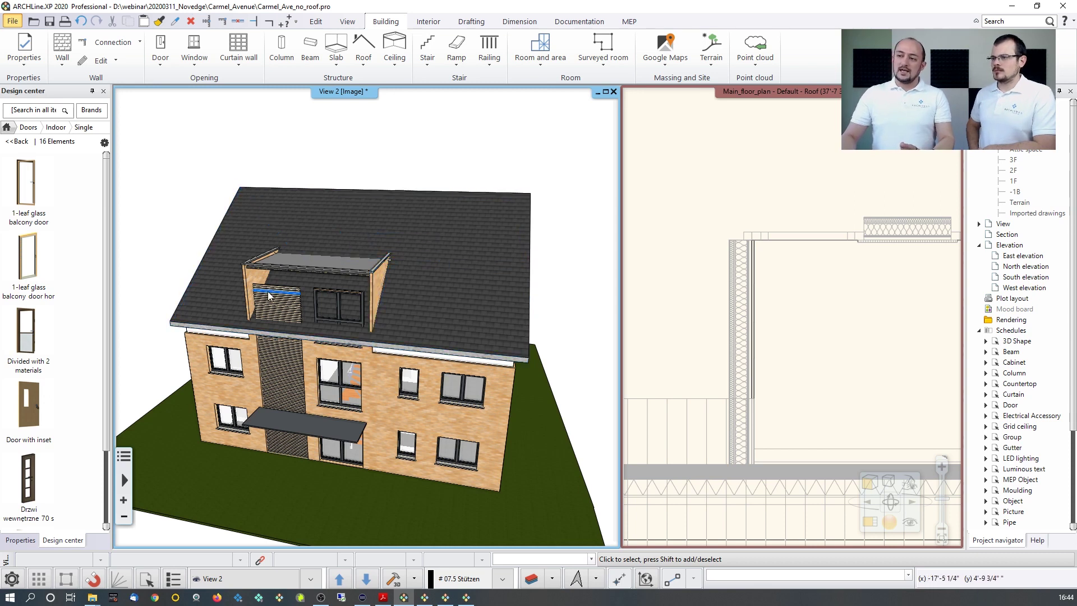
middle_drag(292, 306, 413, 260)
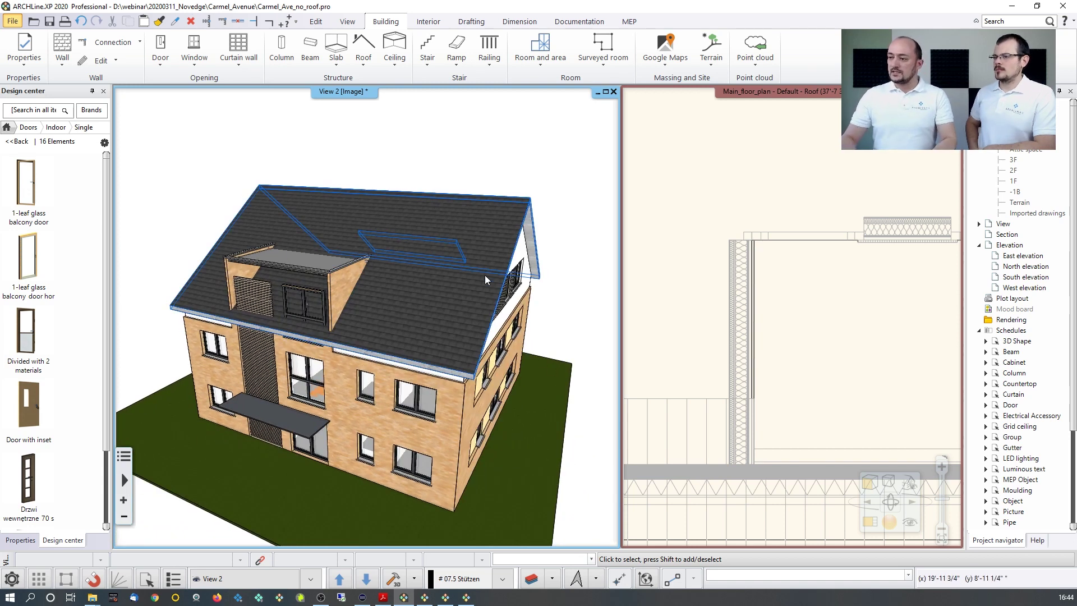
click(780, 242)
scroll(782, 216, down, 3)
scroll(783, 216, down, 3)
scroll(757, 275, up, 4)
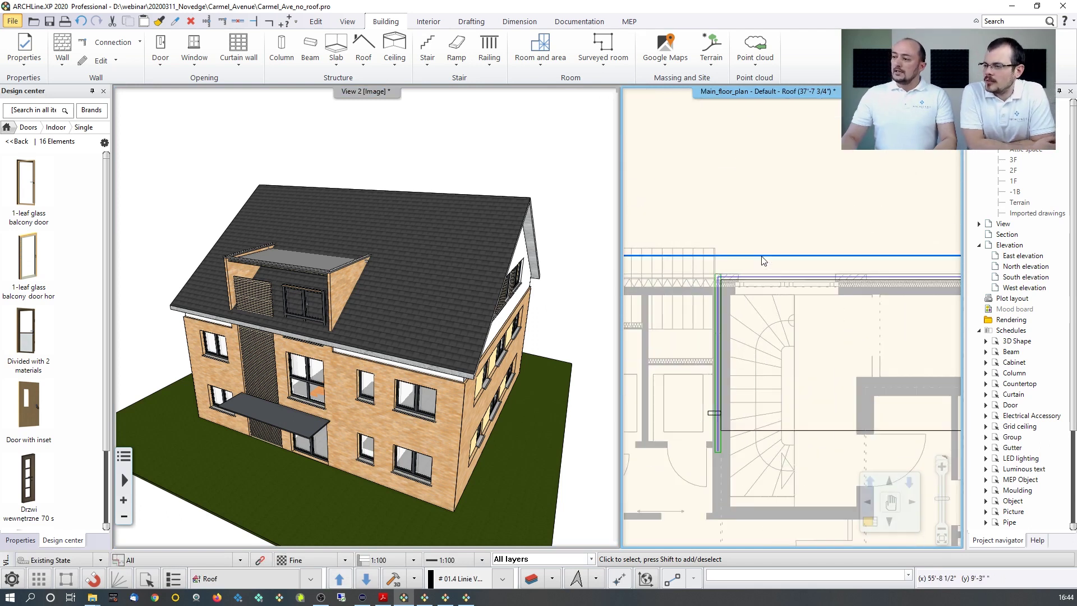
click(758, 256)
mouse_move(749, 259)
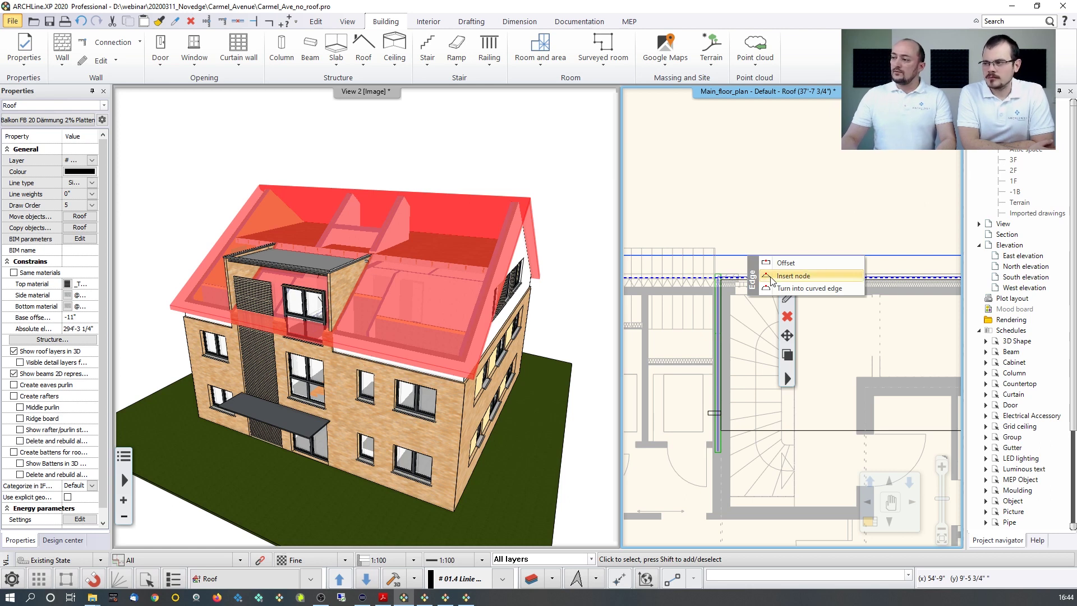
click(791, 276)
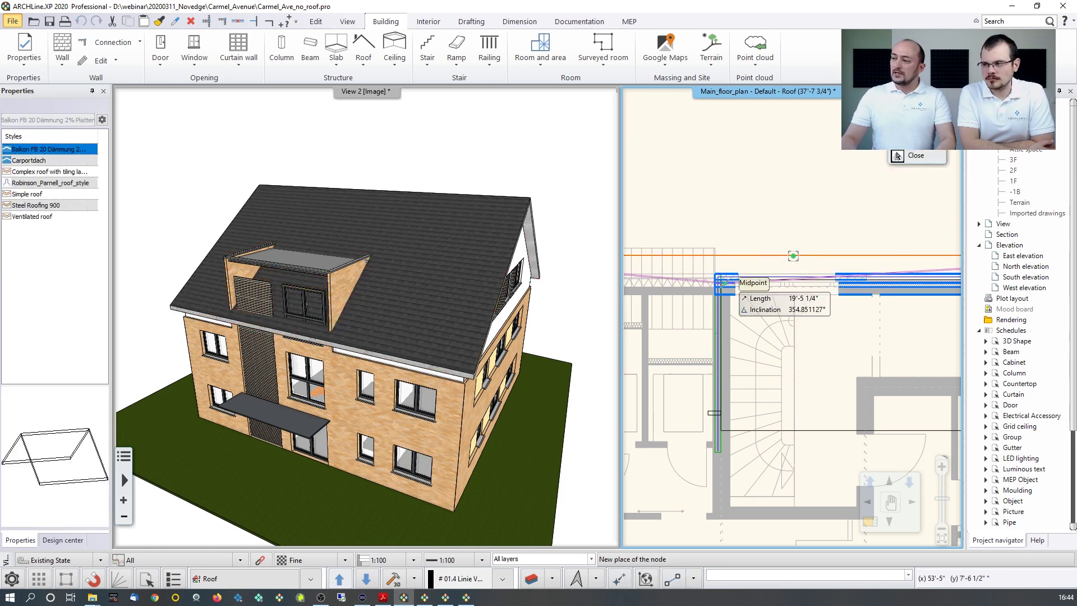
scroll(771, 320, up, 1)
scroll(771, 320, up, 1)
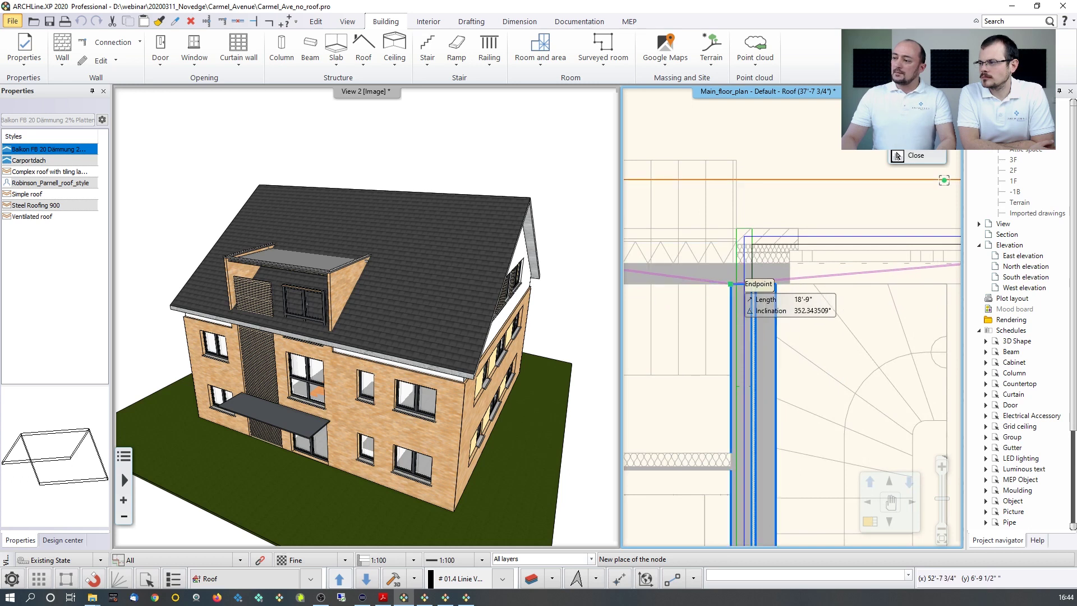
click(731, 284)
key(Escape)
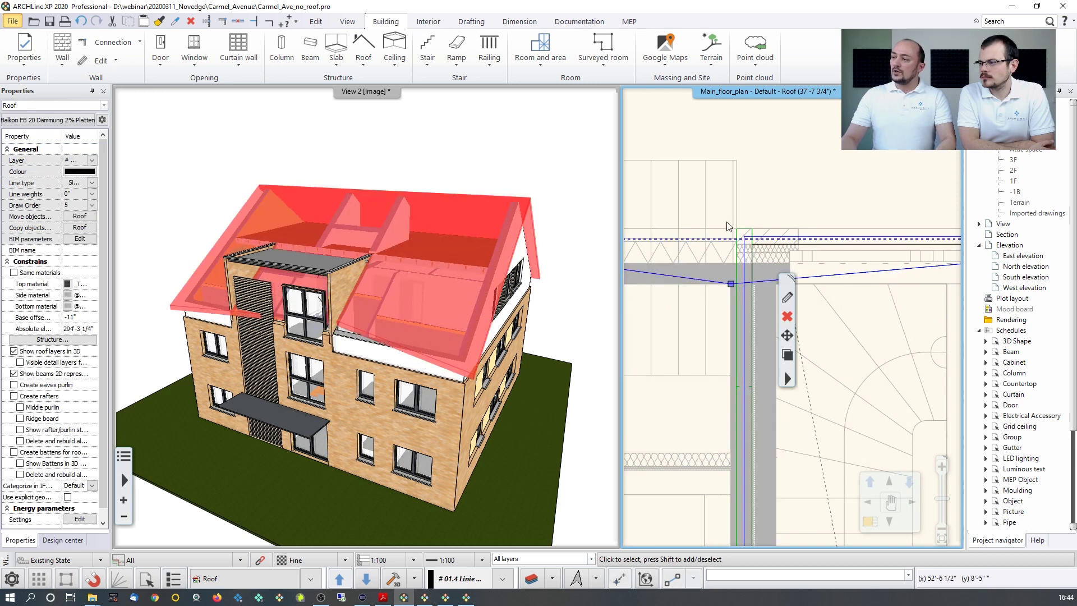
click(731, 285)
Insert two nodes on the roof's stair-side eaves edge, in line with the outer faces of the two stairwell side walls.
click(793, 183)
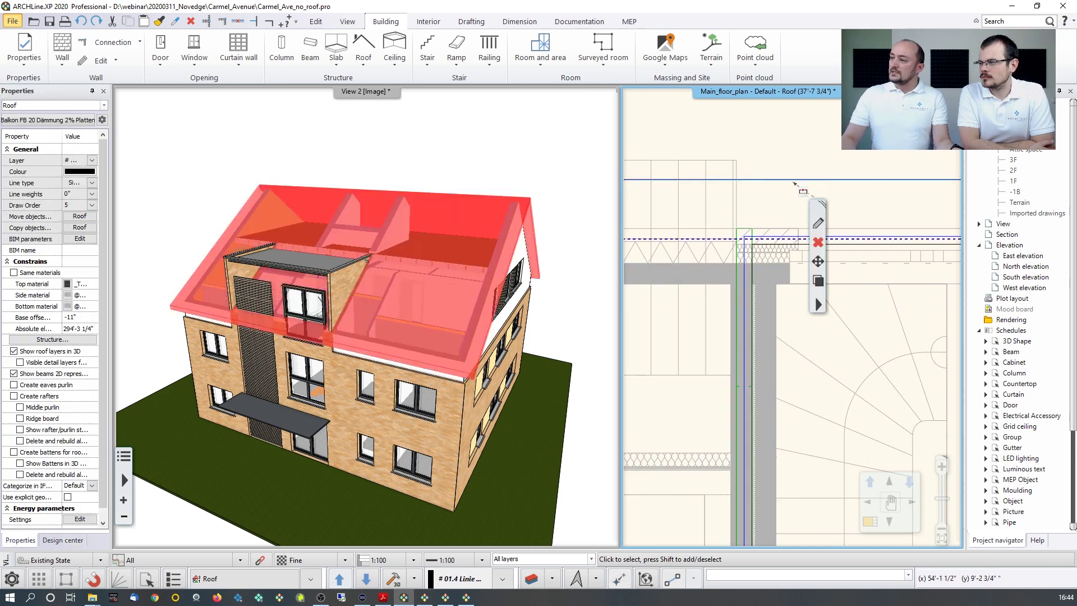
mouse_move(794, 183)
click(827, 200)
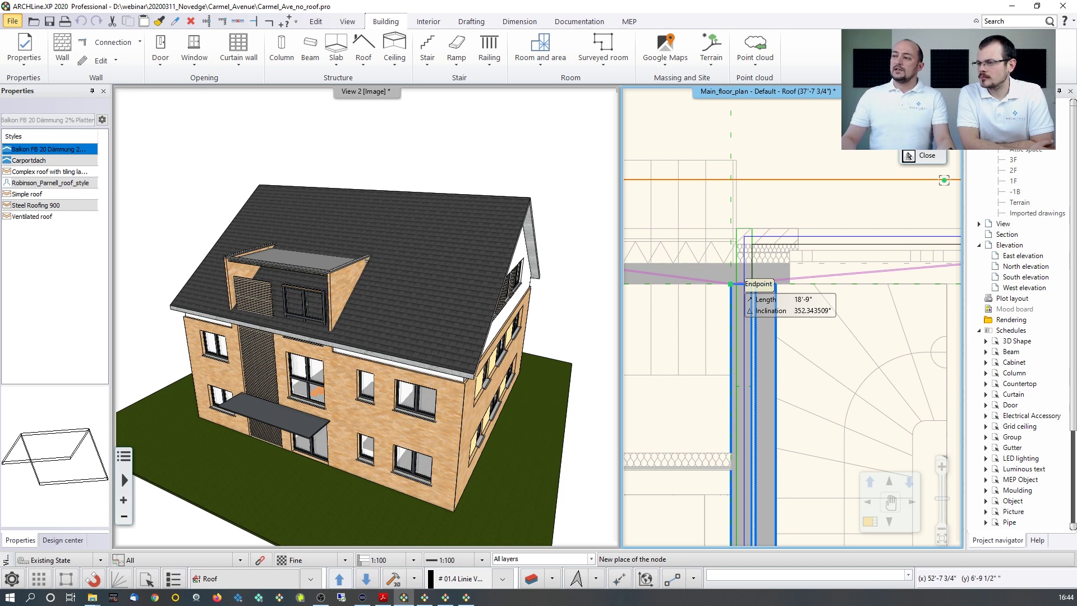
click(730, 180)
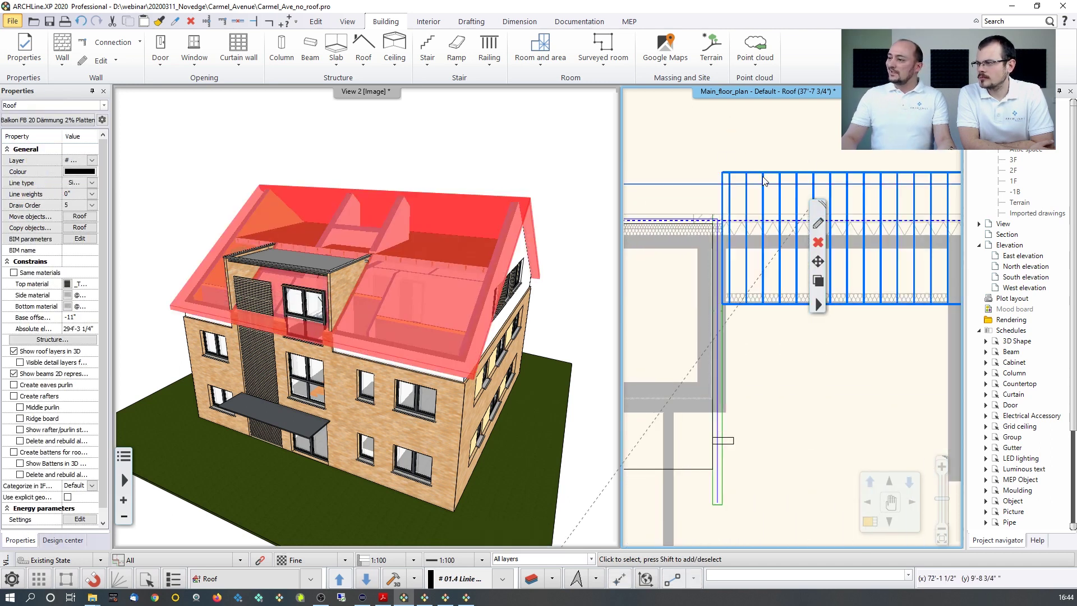
mouse_move(723, 193)
click(751, 204)
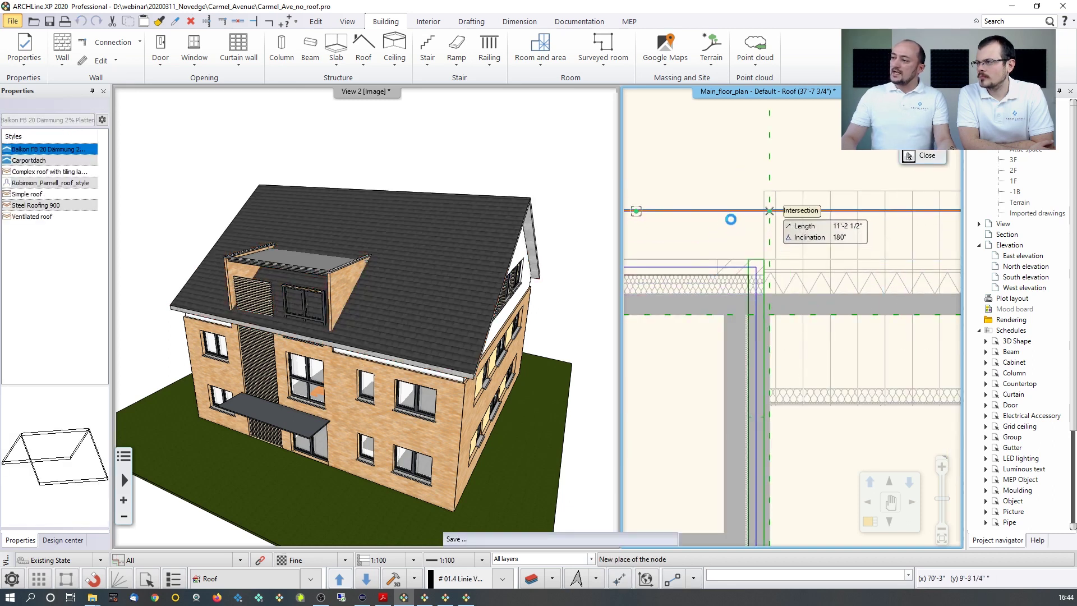
click(769, 211)
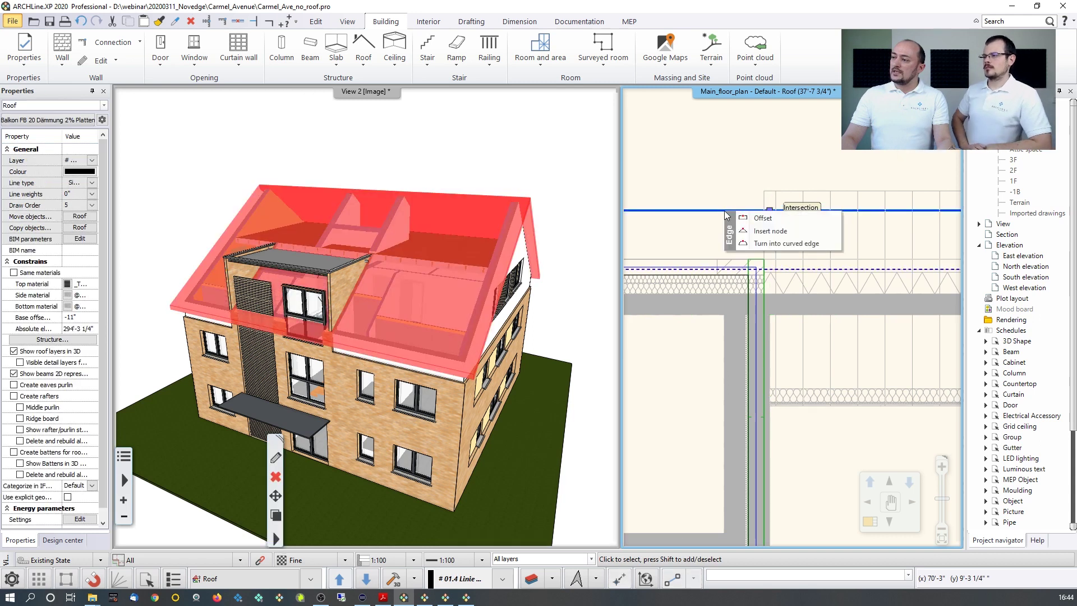
Offset the eaves segment between the two nodes inward to the far face of the stairwell's inner wall, and rebuild the 3D model.
click(724, 245)
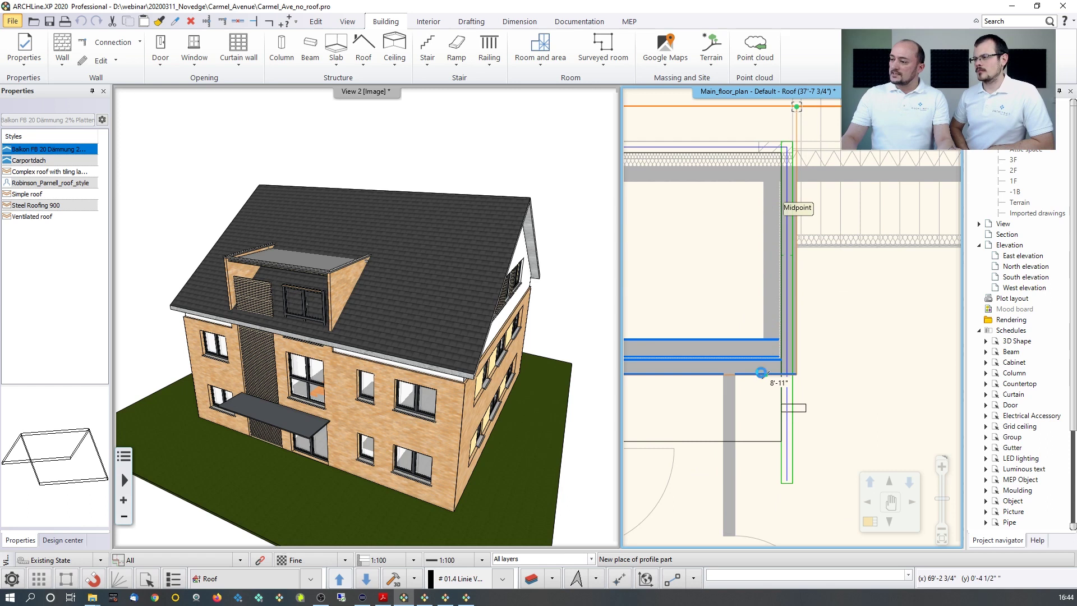
click(736, 335)
click(736, 312)
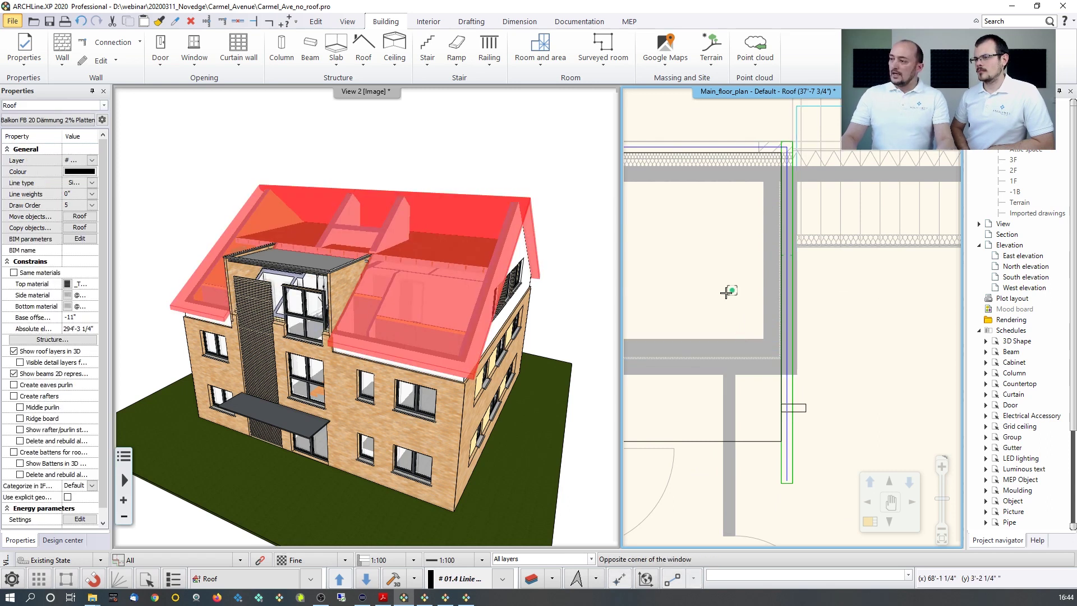
click(709, 297)
middle_drag(399, 298, 362, 307)
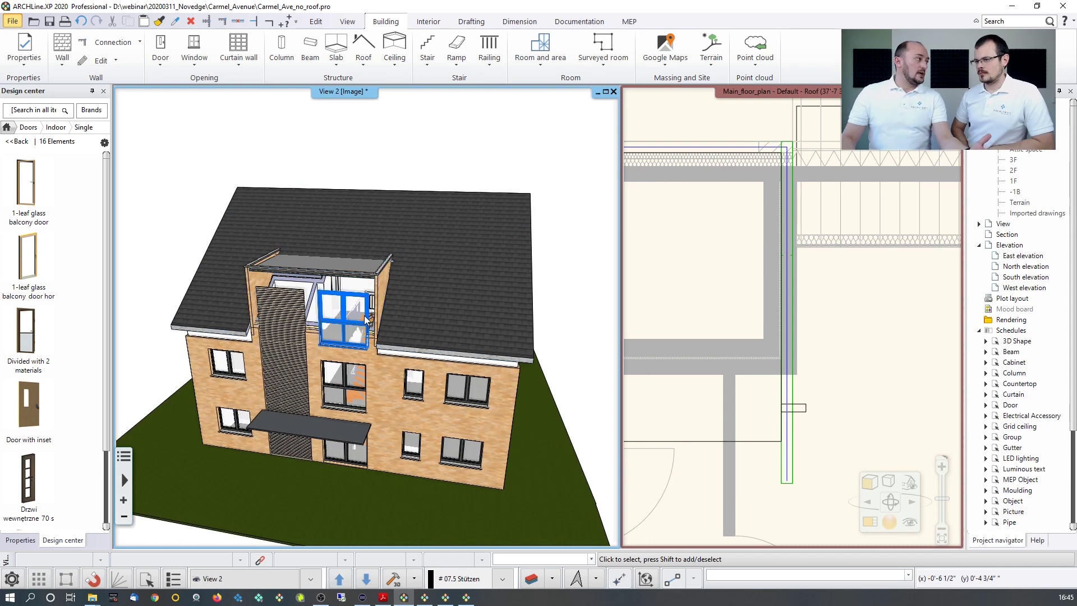
click(739, 356)
scroll(738, 357, down, 5)
click(393, 577)
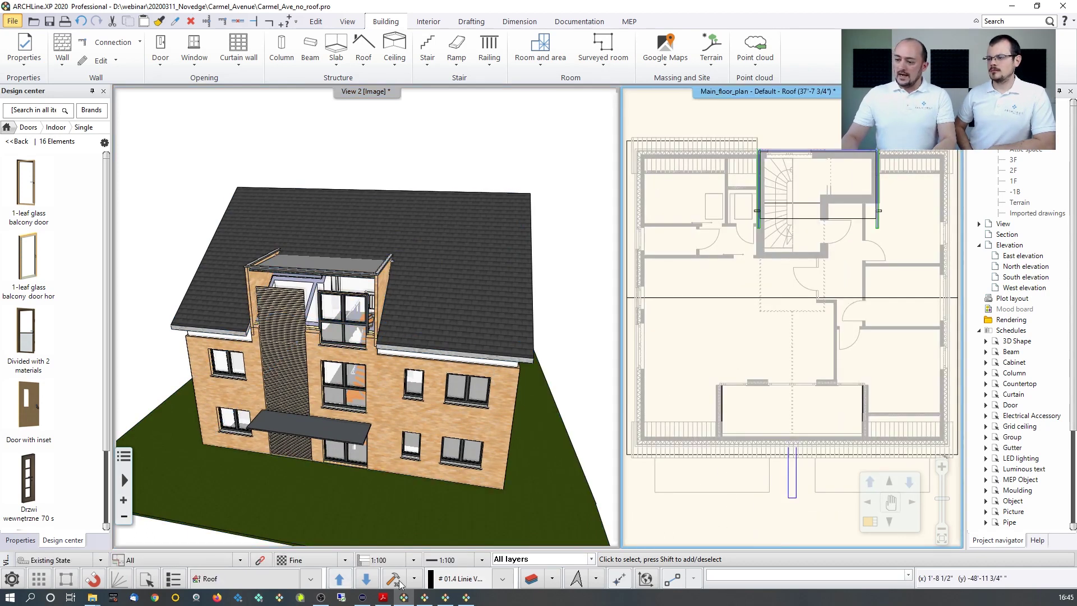
click(455, 432)
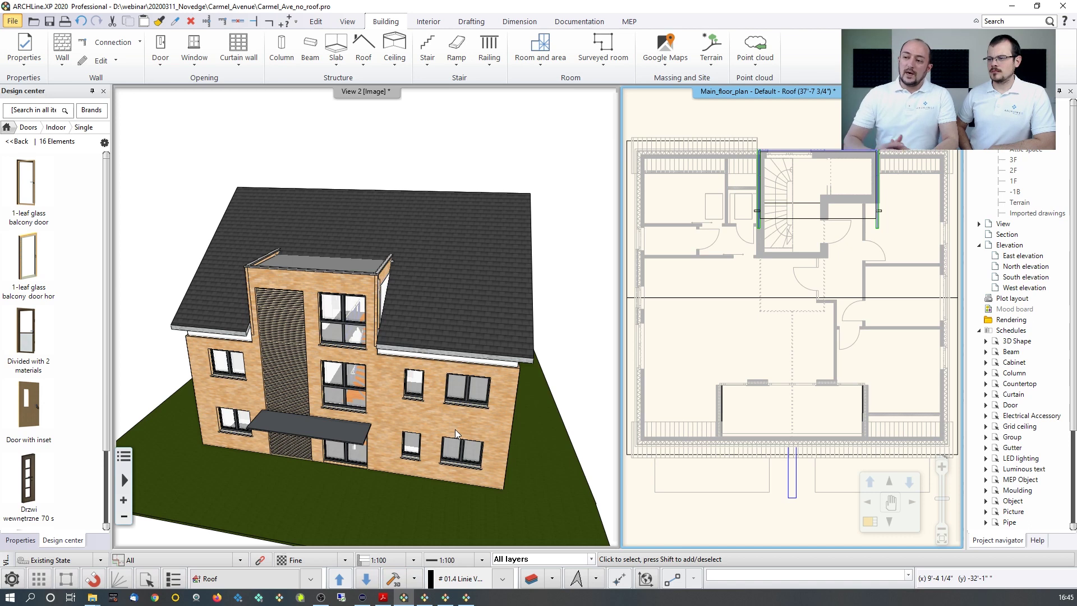
Start a roof window and choose the notched stair-side roof plane as its host.
middle_drag(390, 331, 338, 300)
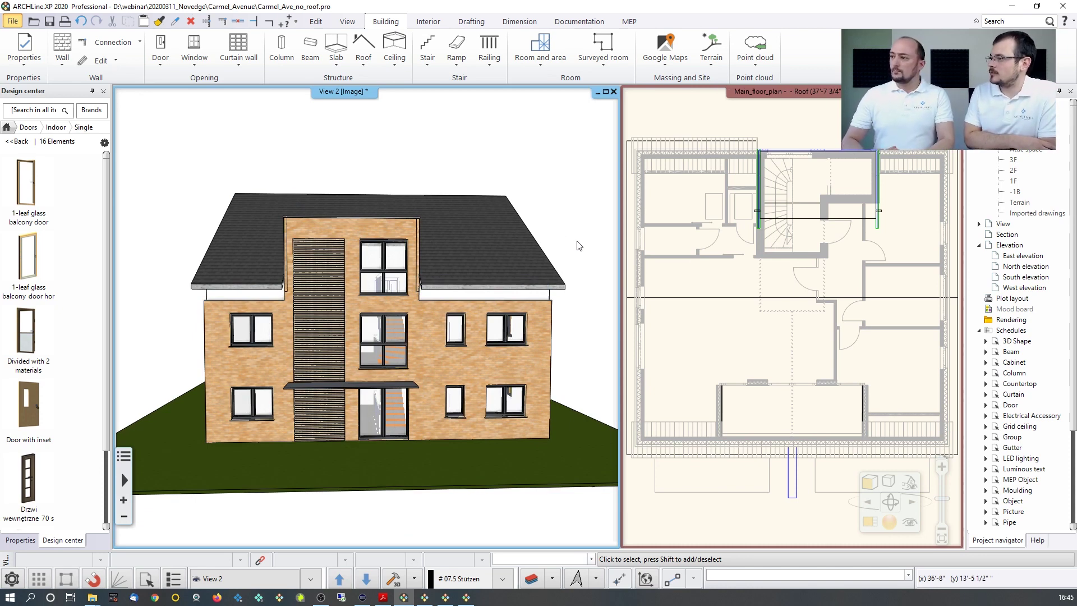
click(716, 241)
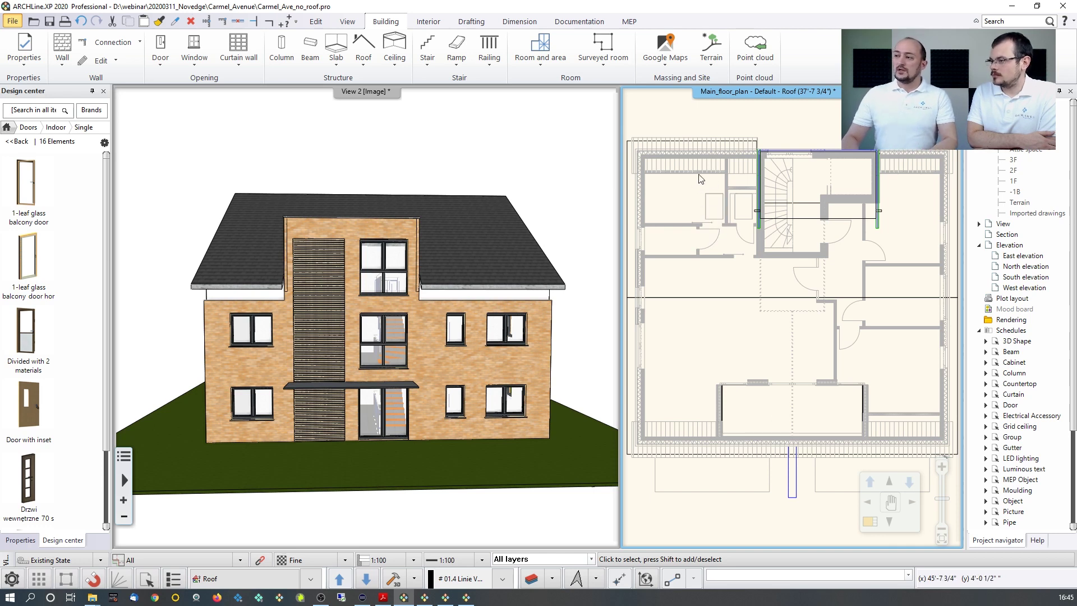
click(190, 60)
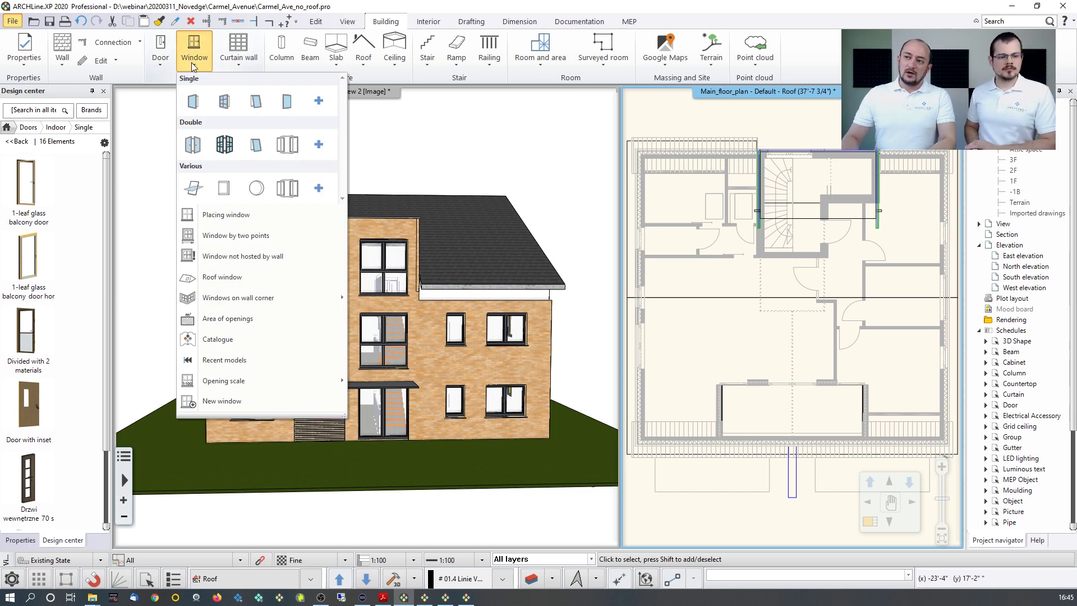
click(231, 283)
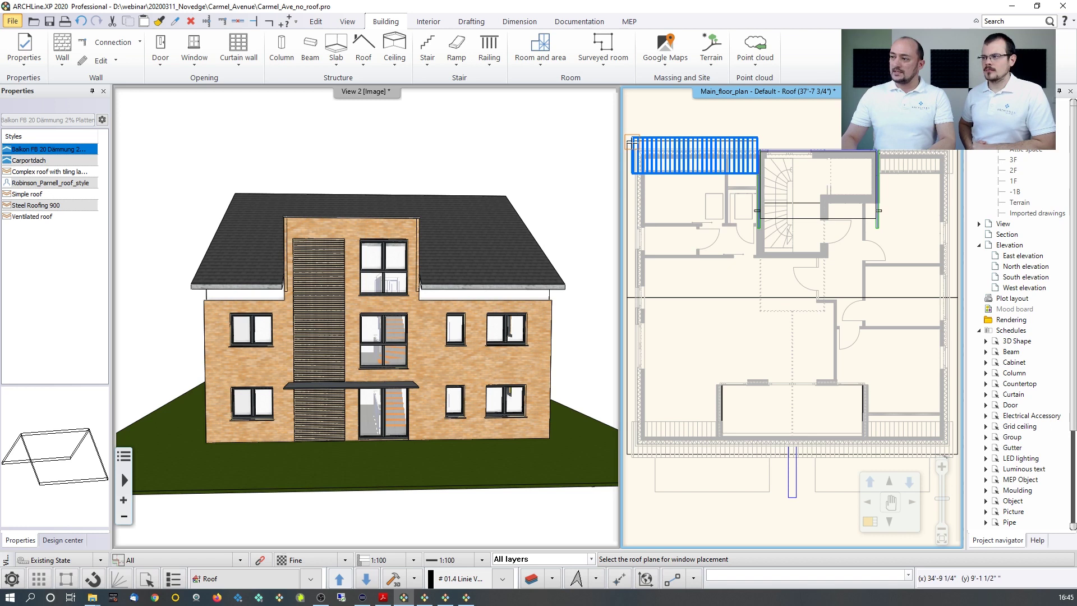
click(756, 168)
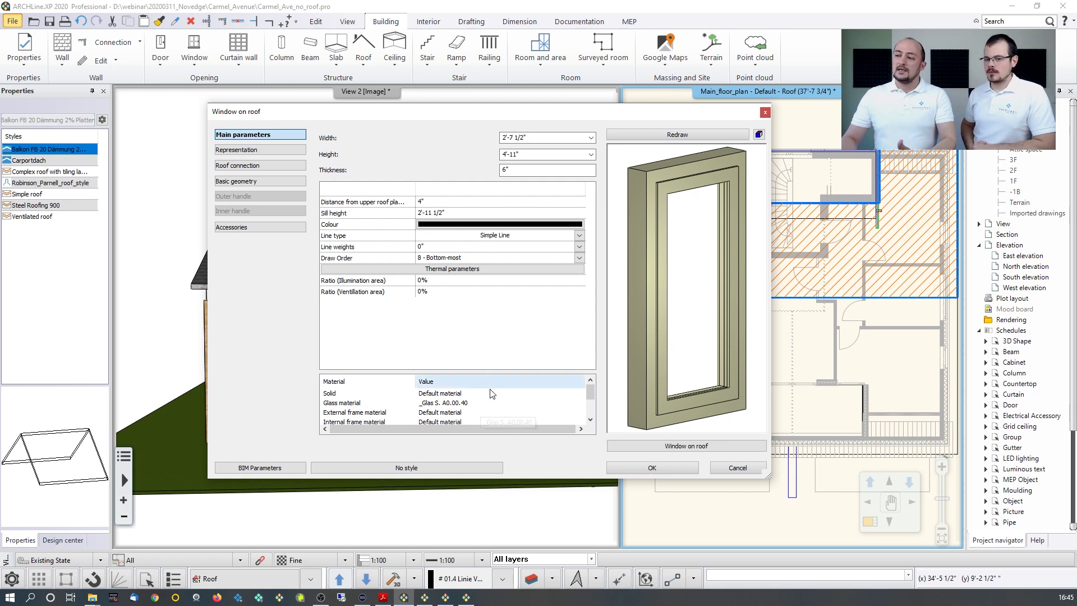
Search all materials for wood and assign Wood-padauk as the roof window's solid material.
double_click(453, 394)
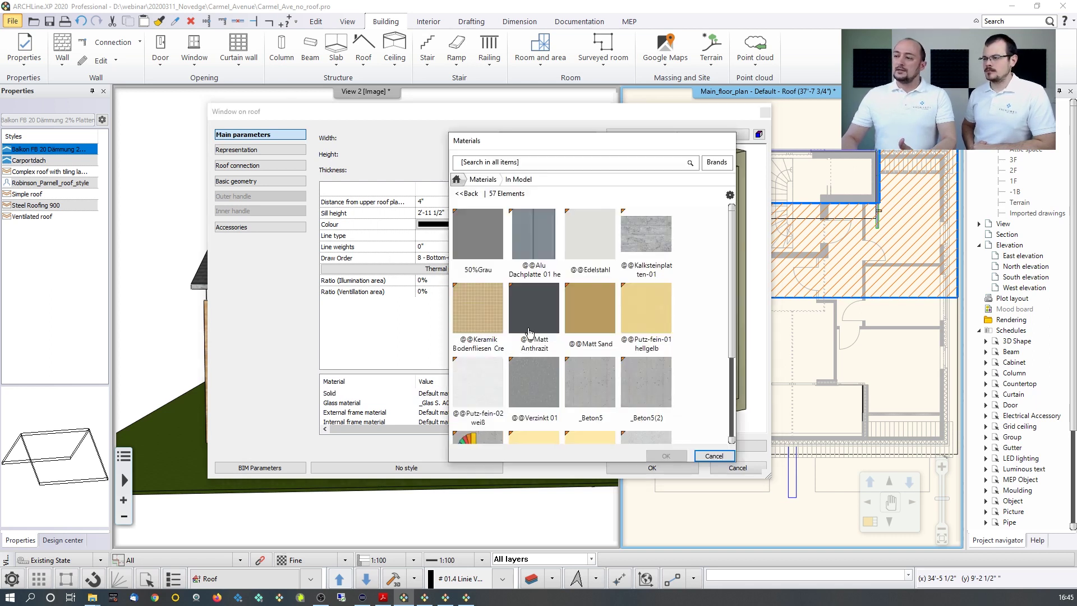
click(517, 164)
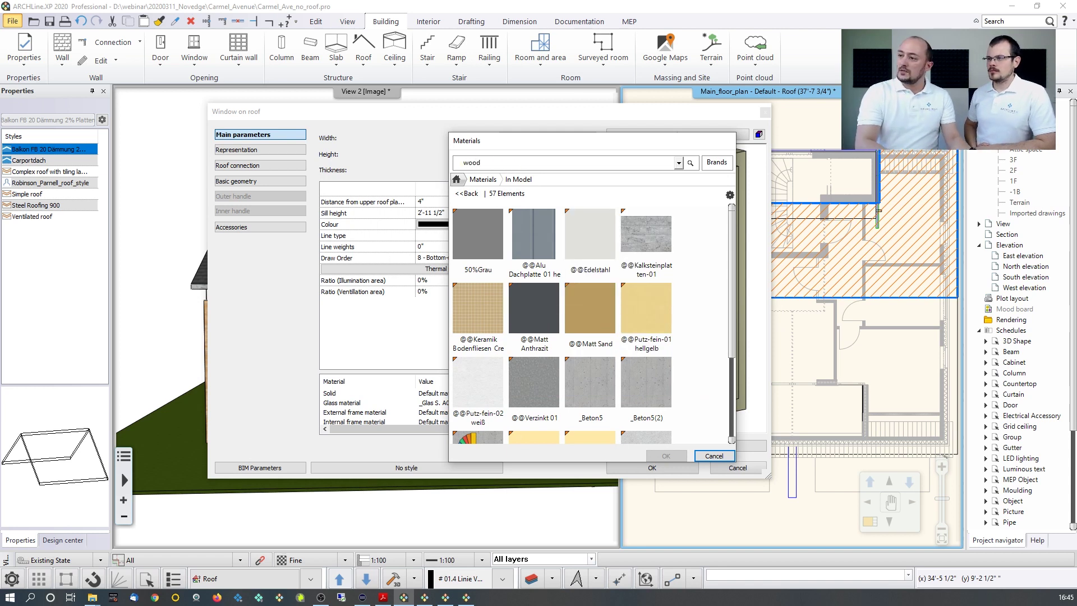
key(Return)
click(480, 179)
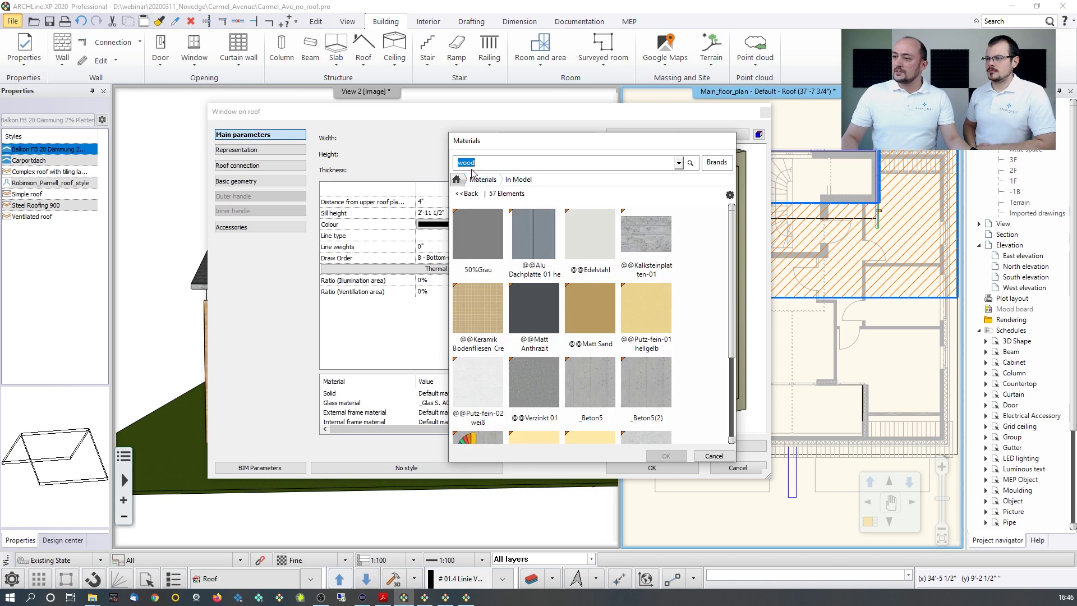
click(490, 163)
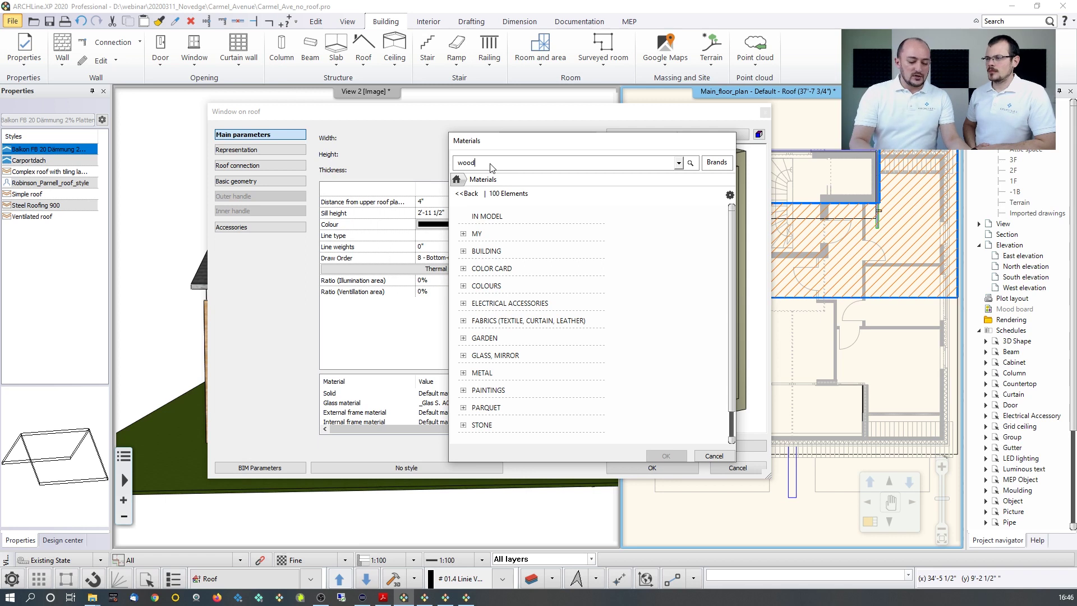
key(Return)
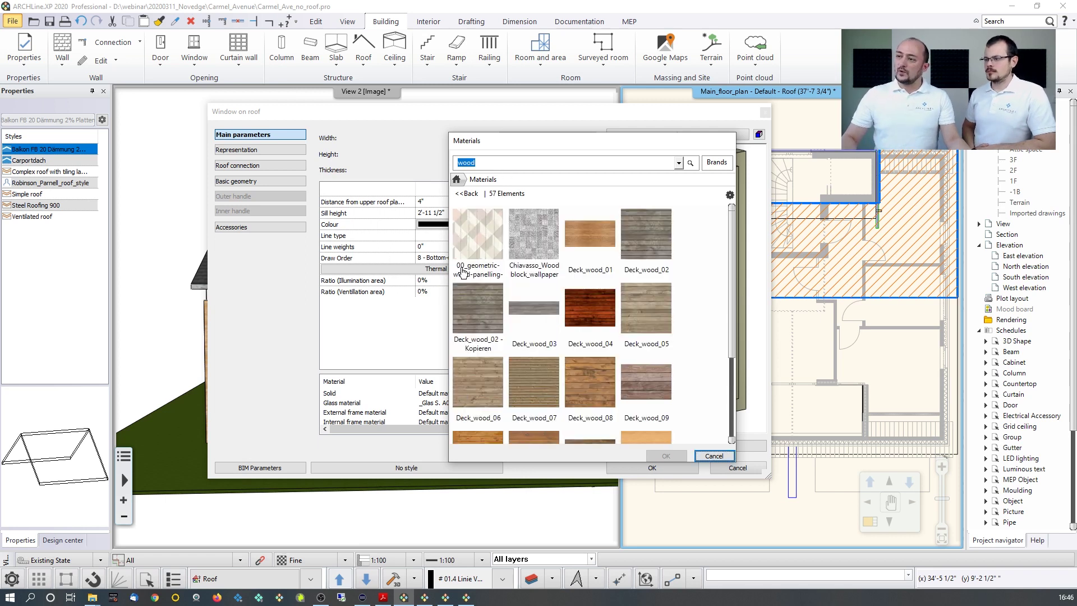
scroll(608, 335, down, 5)
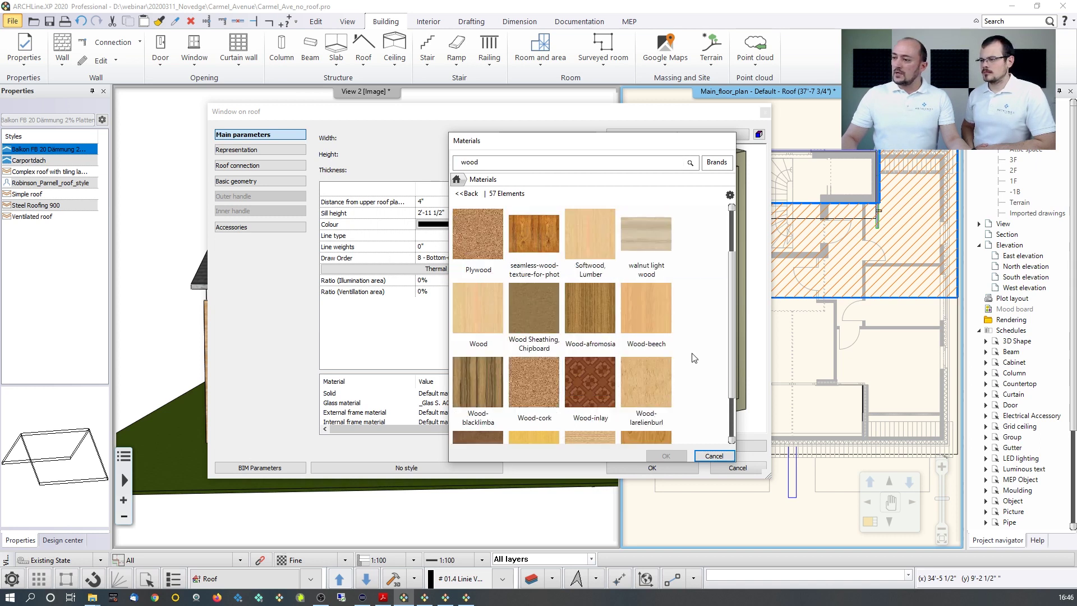
scroll(704, 360, down, 5)
scroll(685, 358, up, 3)
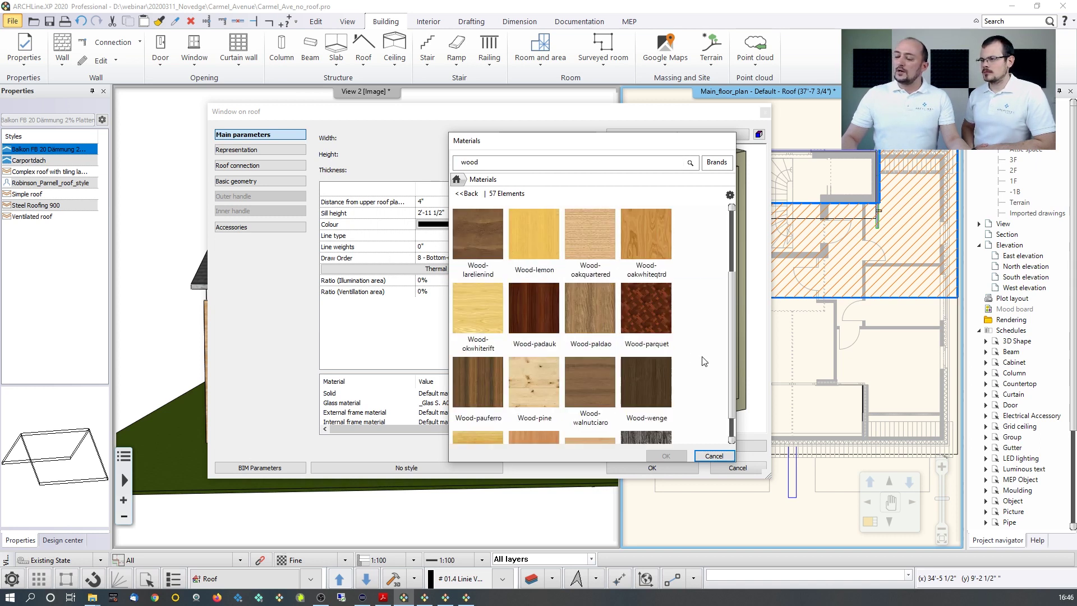
click(546, 319)
click(661, 456)
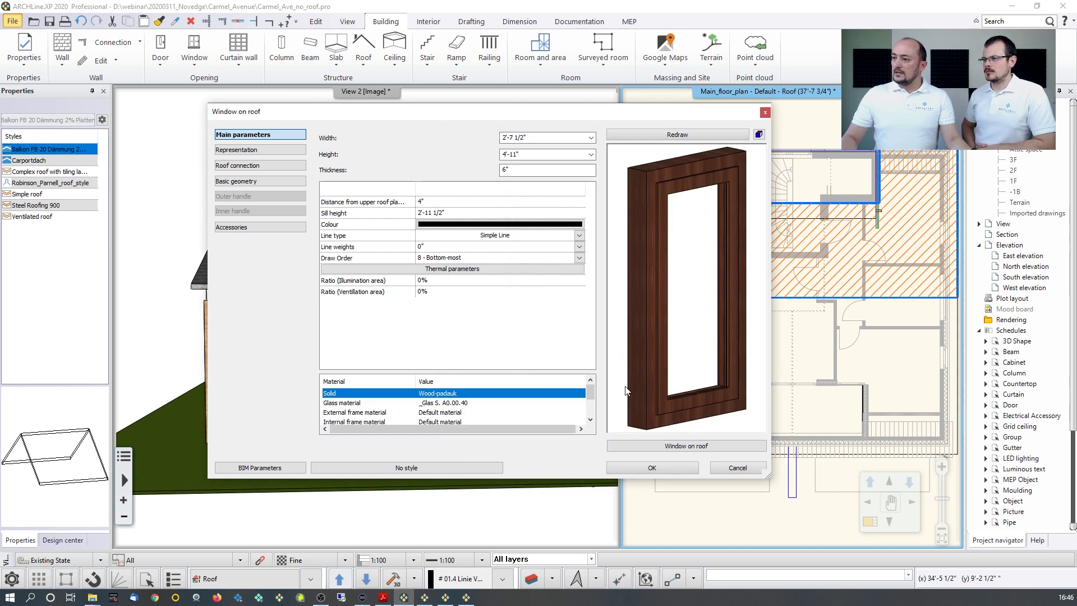
Set the roof window's width to 30" and height to 55", and accept the window settings.
click(543, 140)
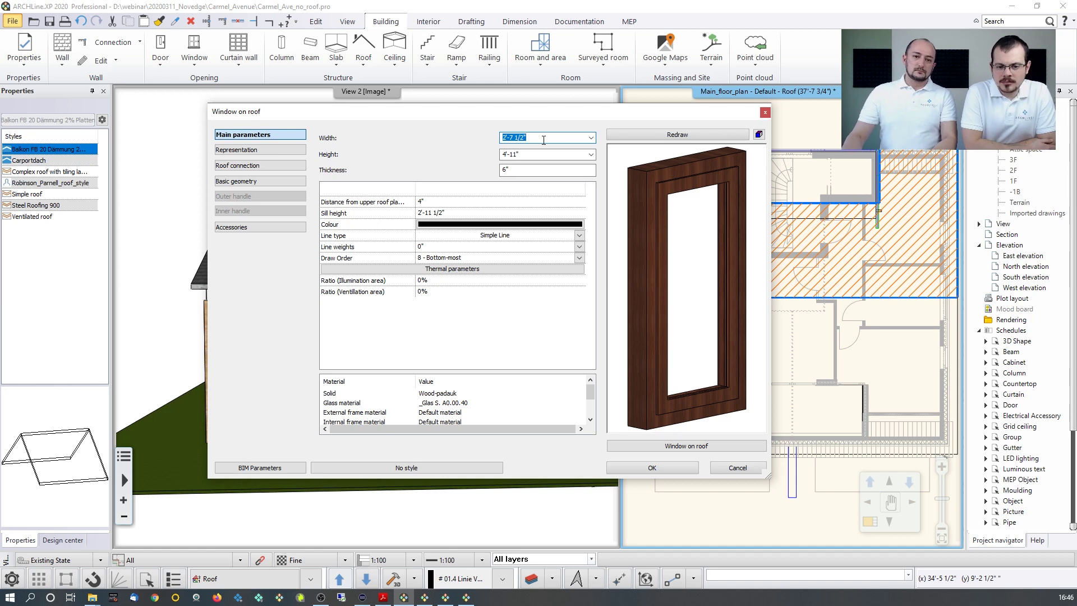
text(30)
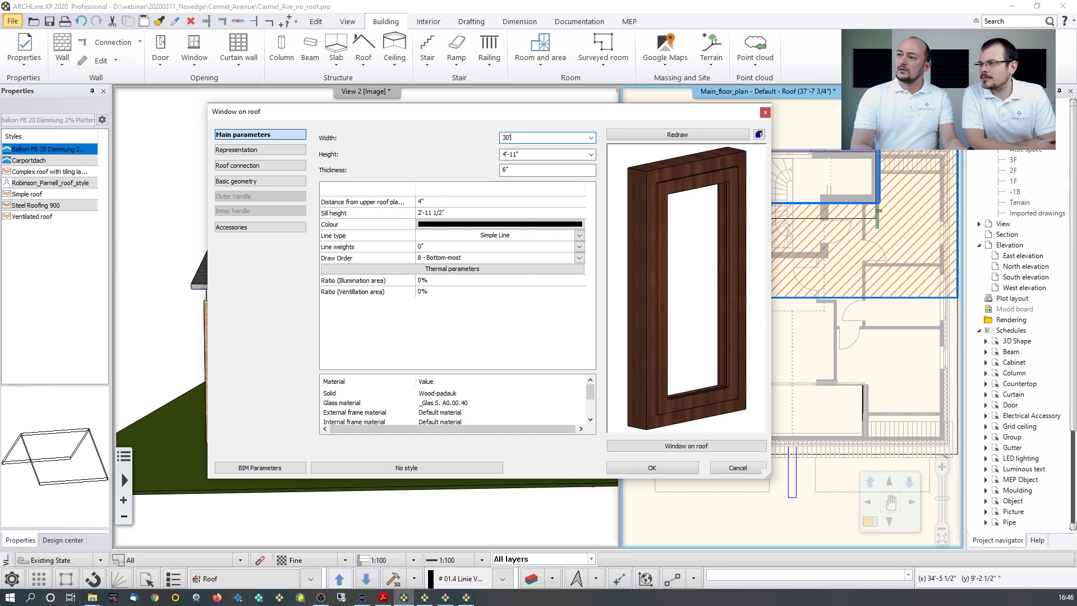
click(542, 151)
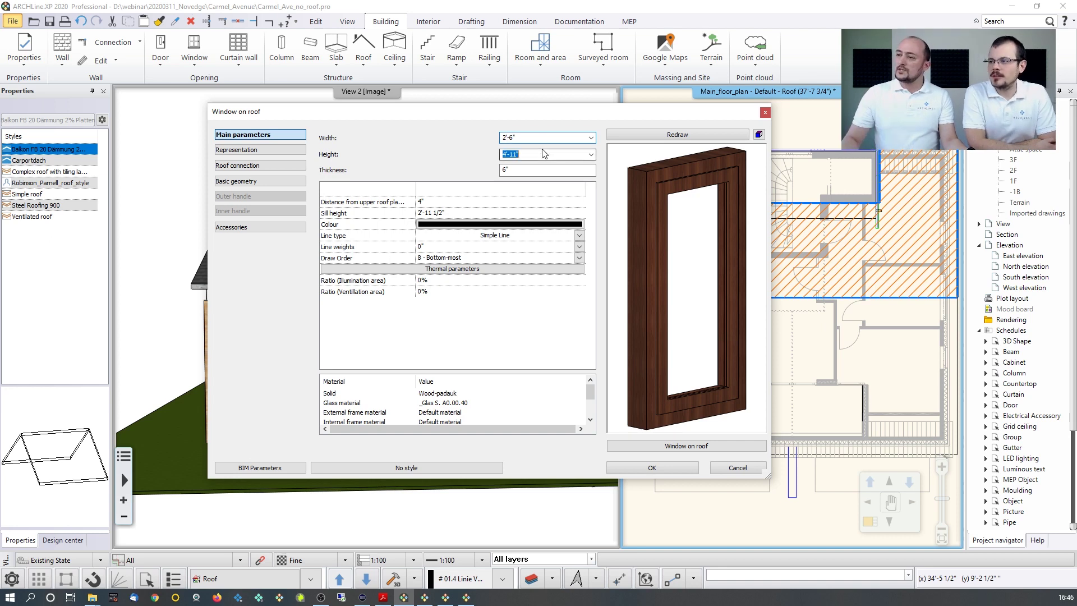
text(55)
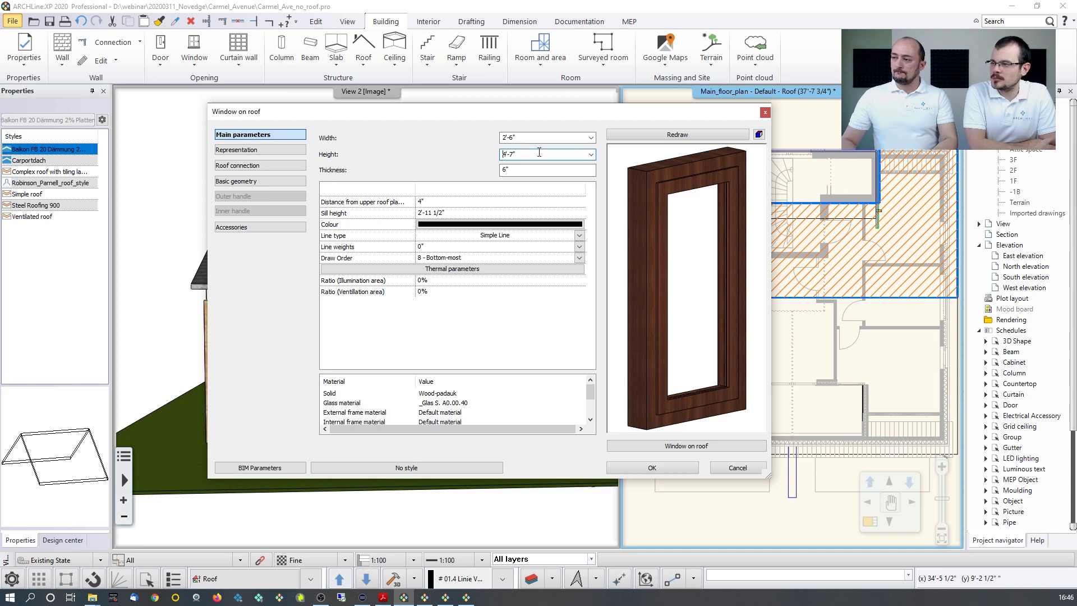
click(652, 468)
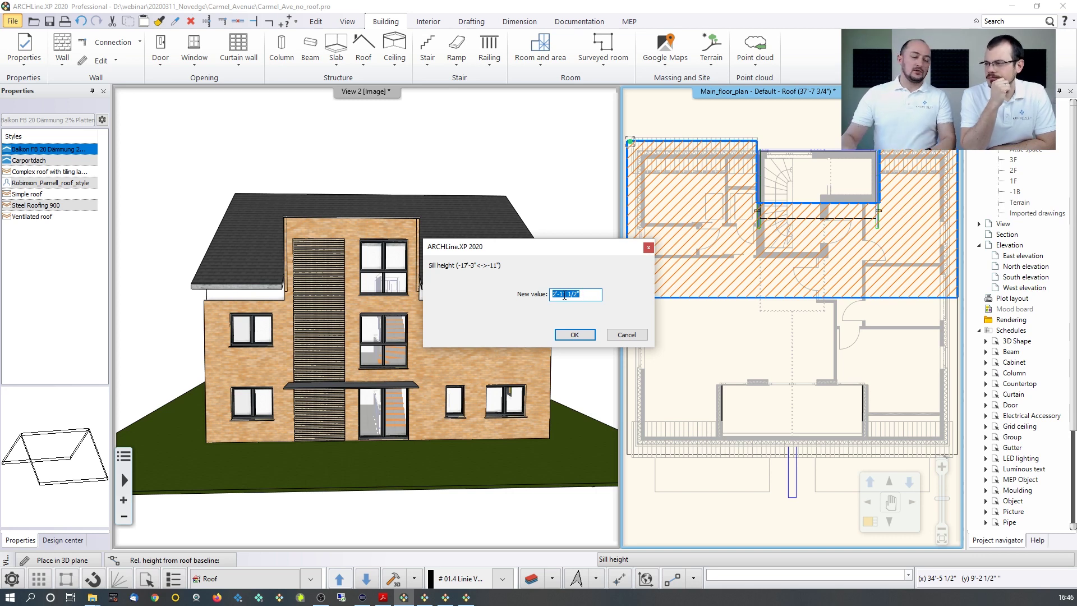
Accept the offered sill height and, using Place in 3D plane, place two roof windows on the dashed outlines beside the stairwell.
click(572, 335)
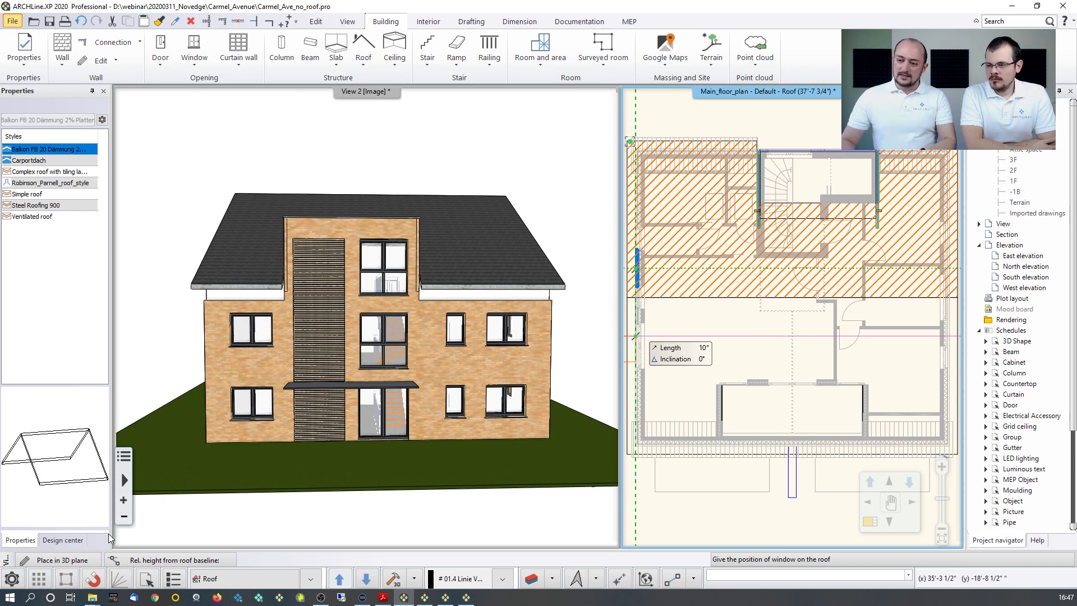
click(62, 561)
scroll(806, 280, up, 4)
click(806, 280)
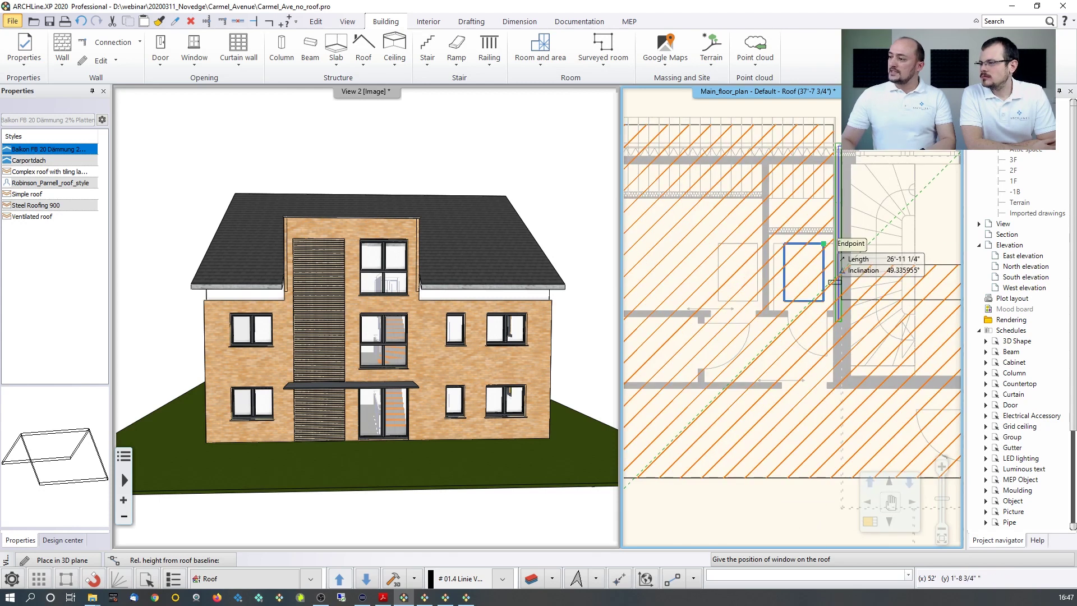
scroll(740, 196, up, 2)
click(823, 243)
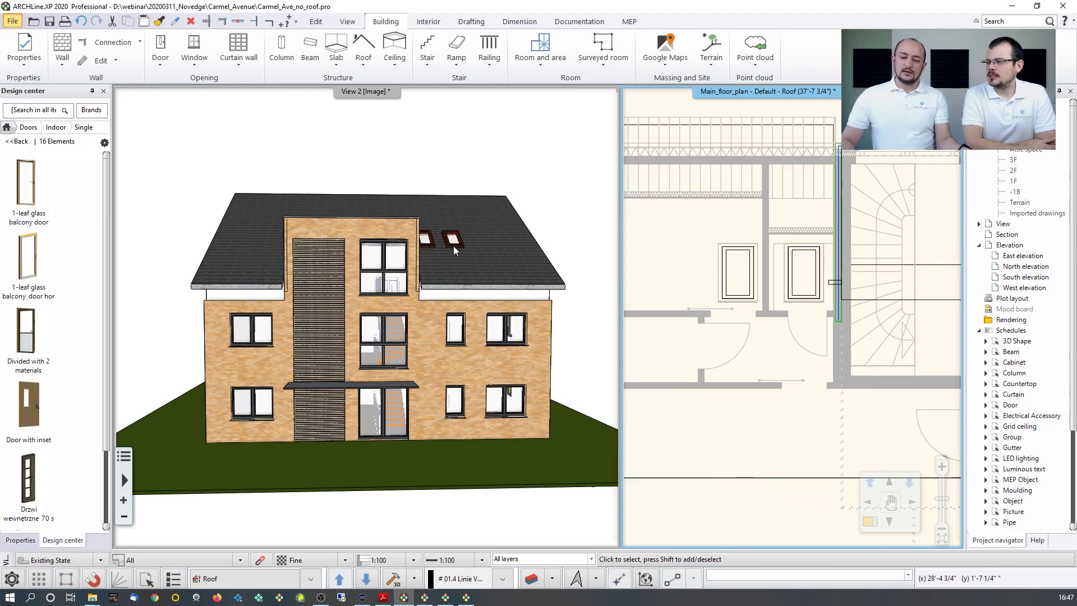
Start a gutter along the stair-side roof's eaves edge between the gable corner and the stairwell notch.
middle_drag(453, 245, 410, 268)
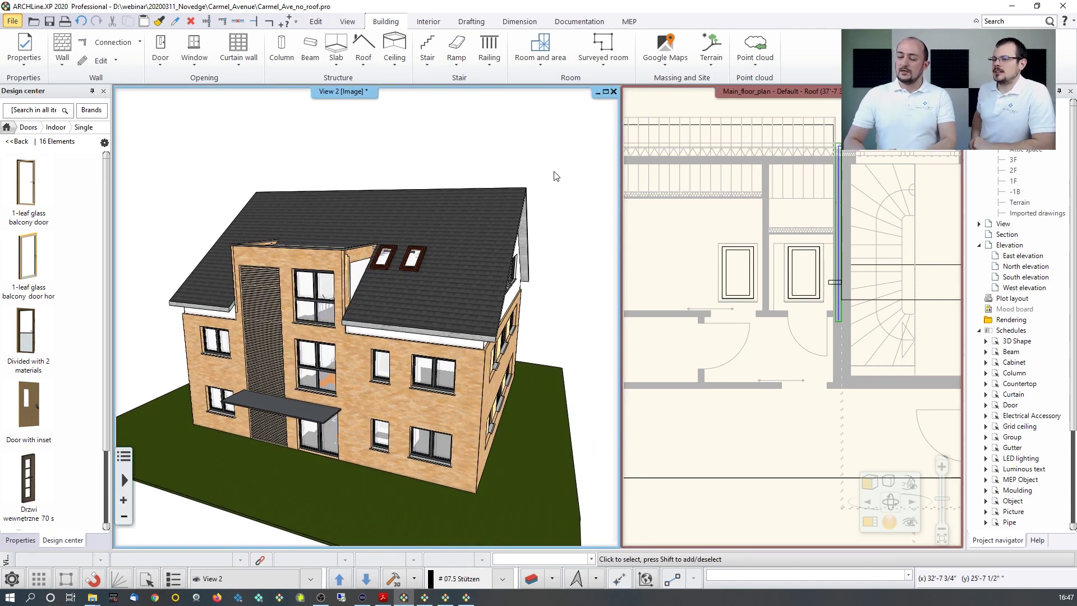
middle_drag(560, 176, 614, 239)
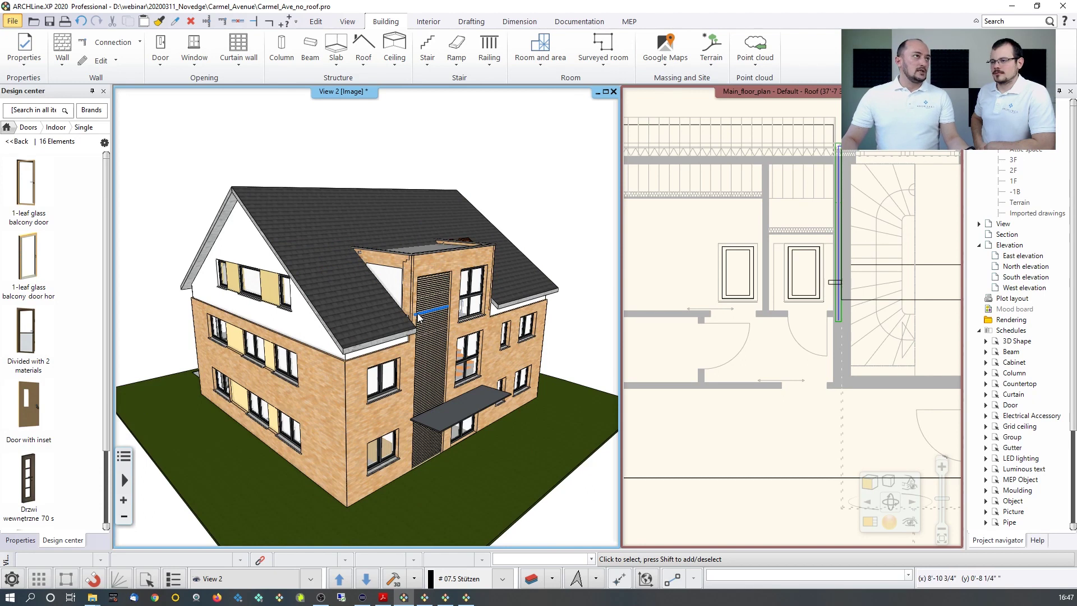
click(364, 56)
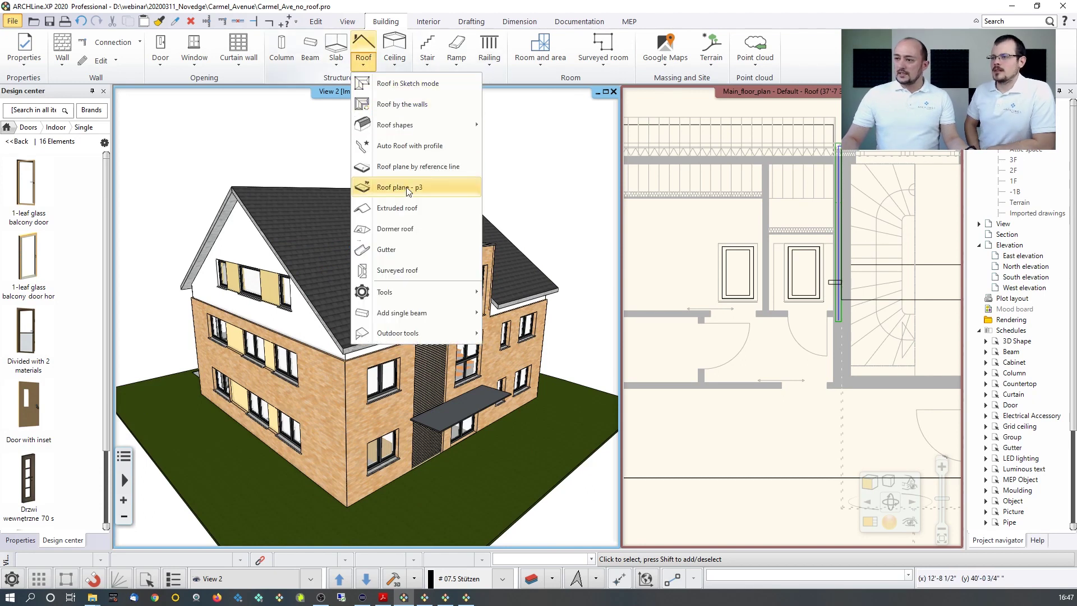
click(412, 254)
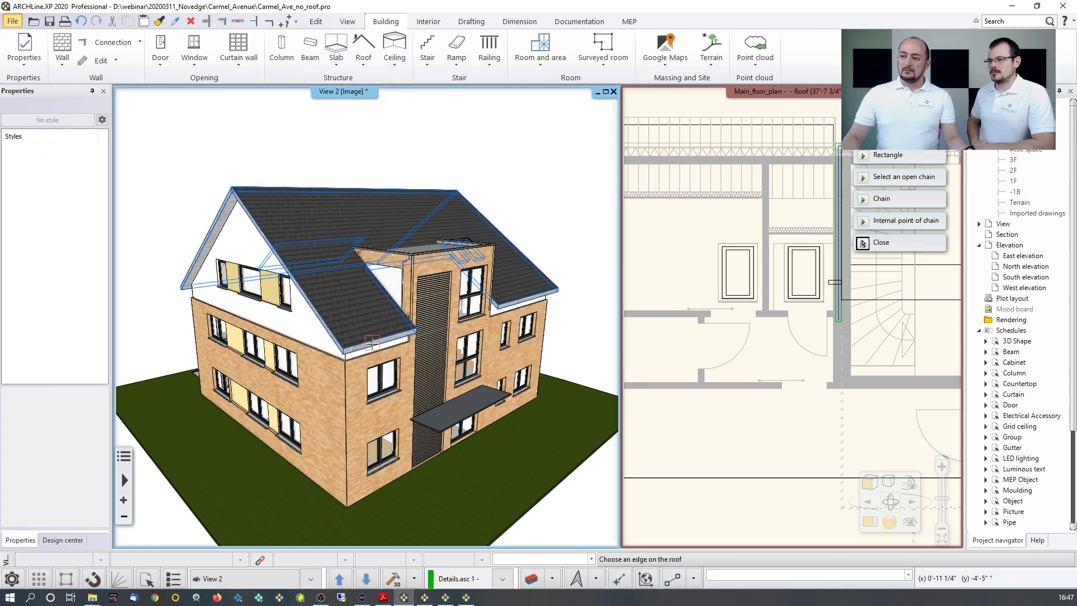
click(862, 243)
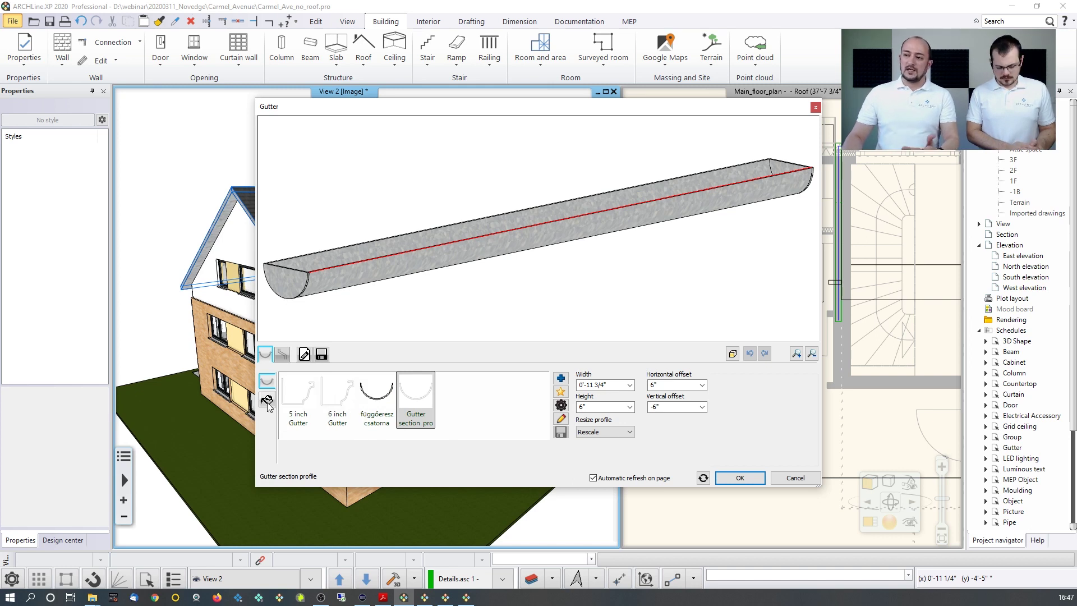
Add a downspout to the gutter using Downspout path 2, positioned 2" from the gutter's end.
click(281, 358)
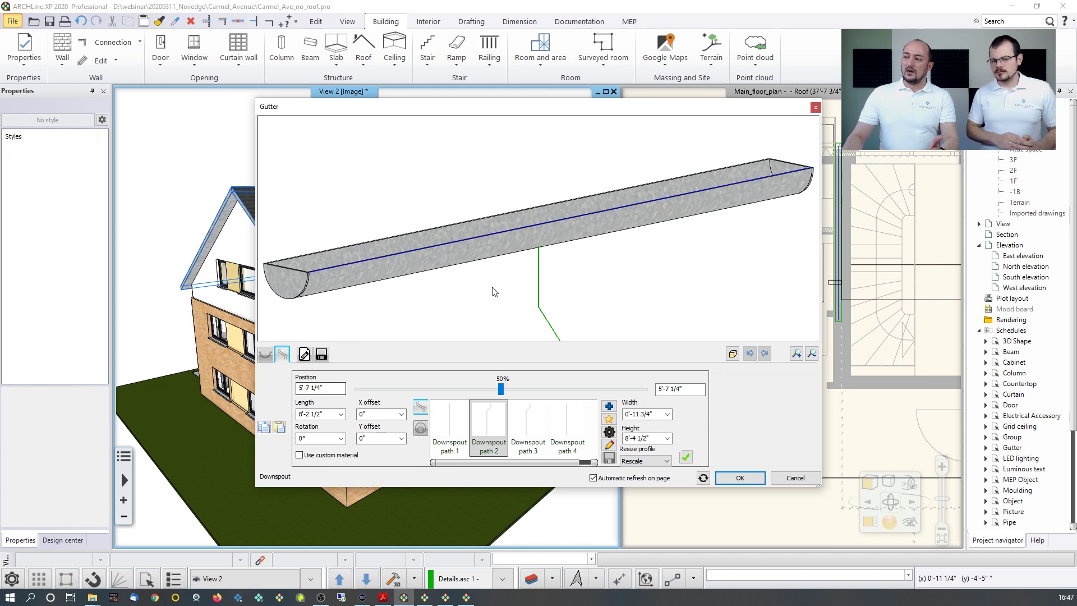
drag(501, 388, 415, 392)
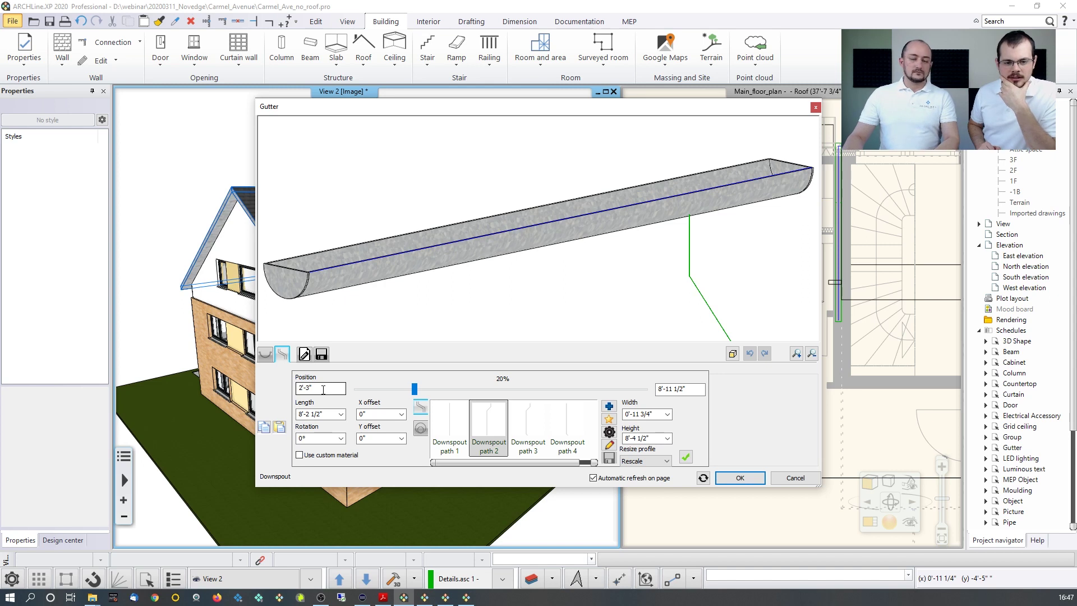
drag(325, 389, 296, 388)
text(2)
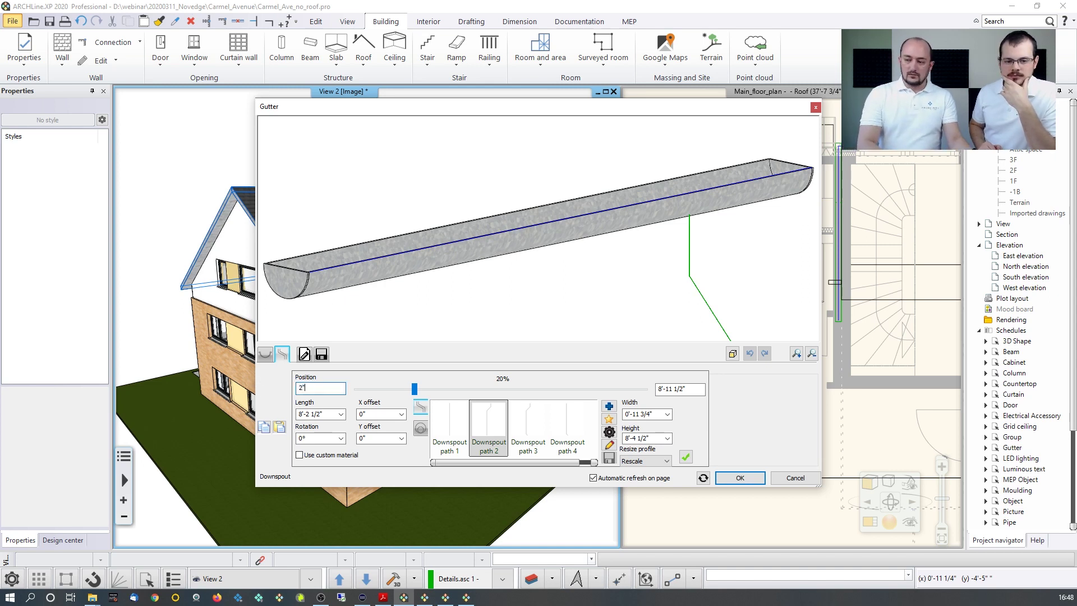
text(')
key(BackSpace)
text(")
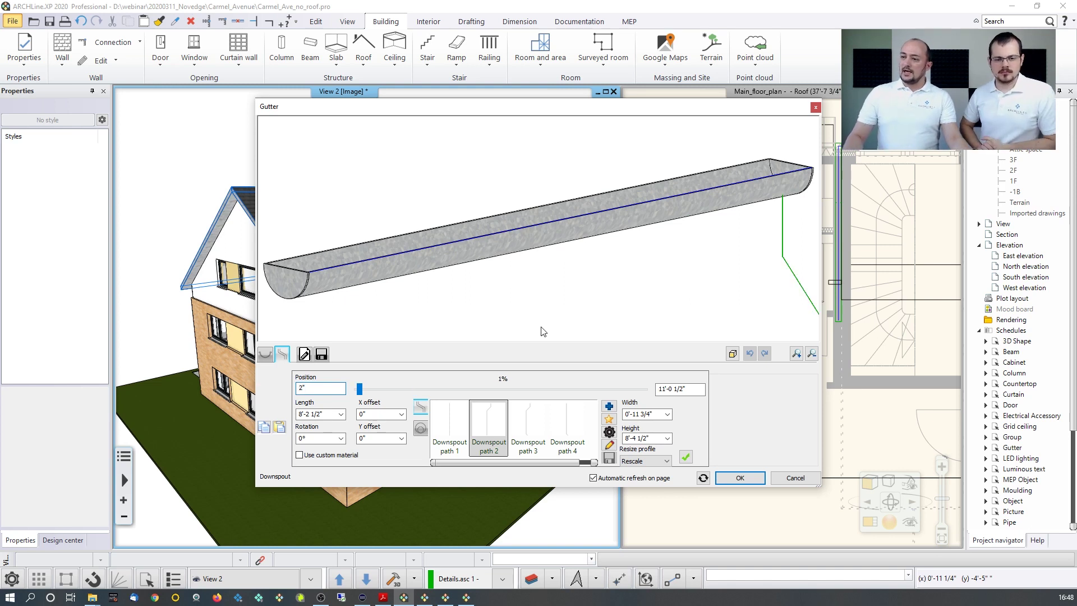
click(686, 458)
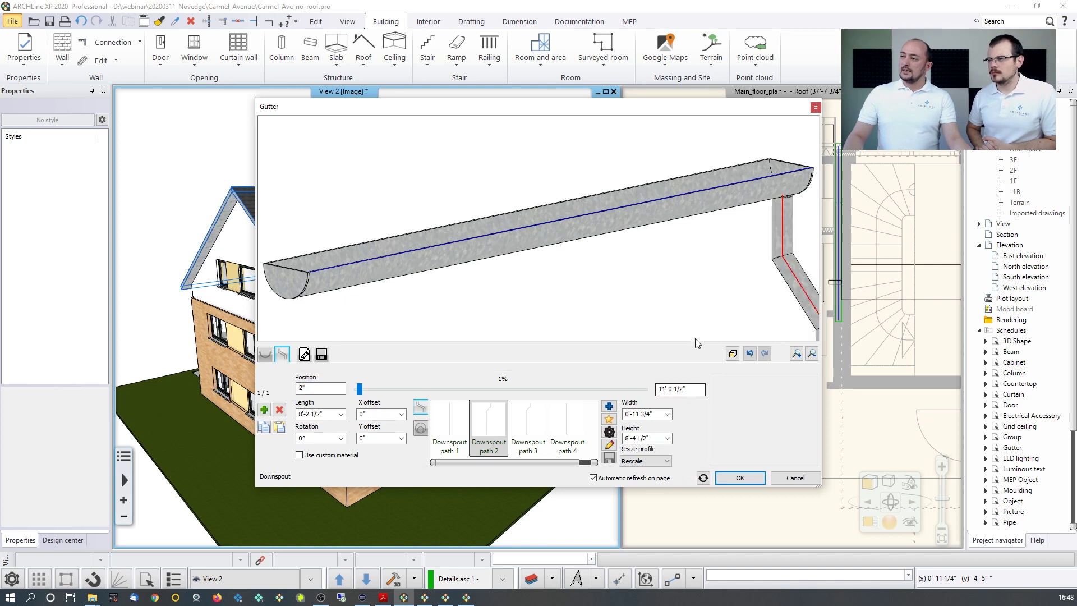
Set the downspout's length to 20' and create the gutter on the house.
scroll(701, 294, down, 3)
scroll(598, 322, down, 2)
double_click(330, 415)
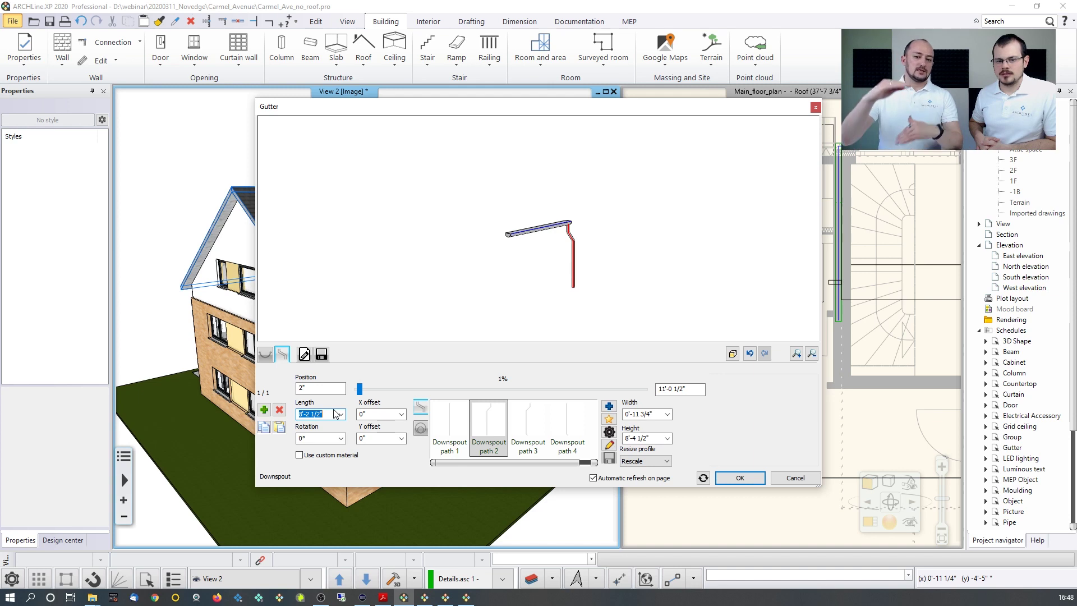
text(20)
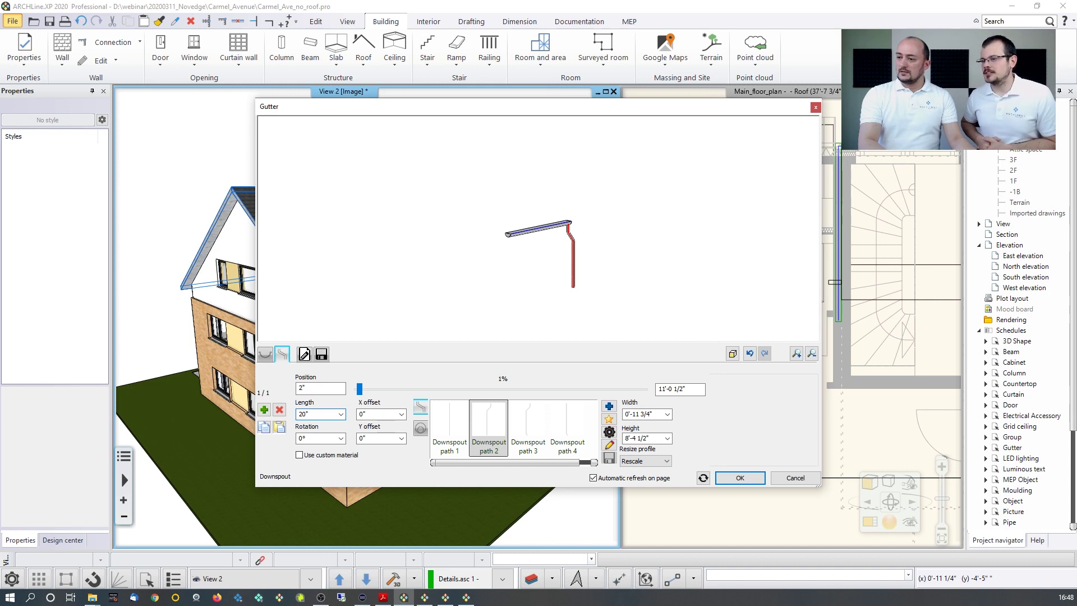
key(Return)
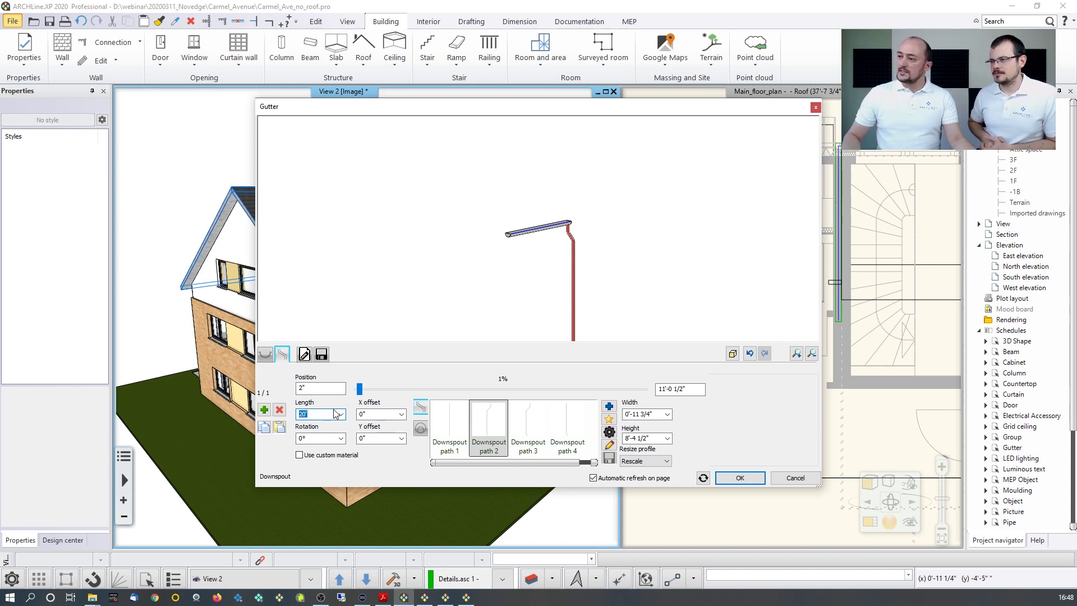
click(739, 477)
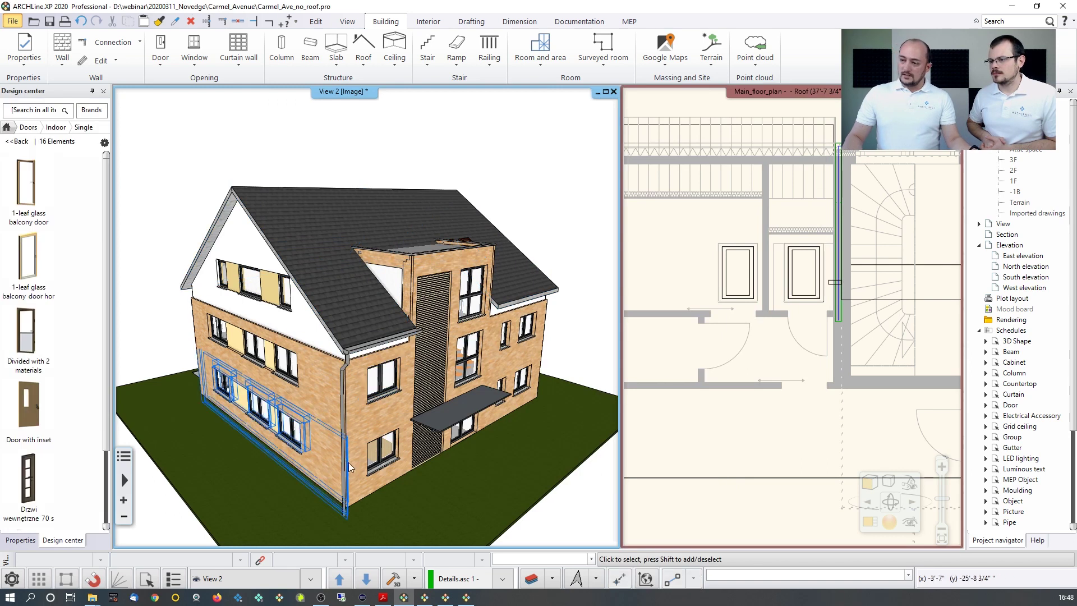
right_click(379, 408)
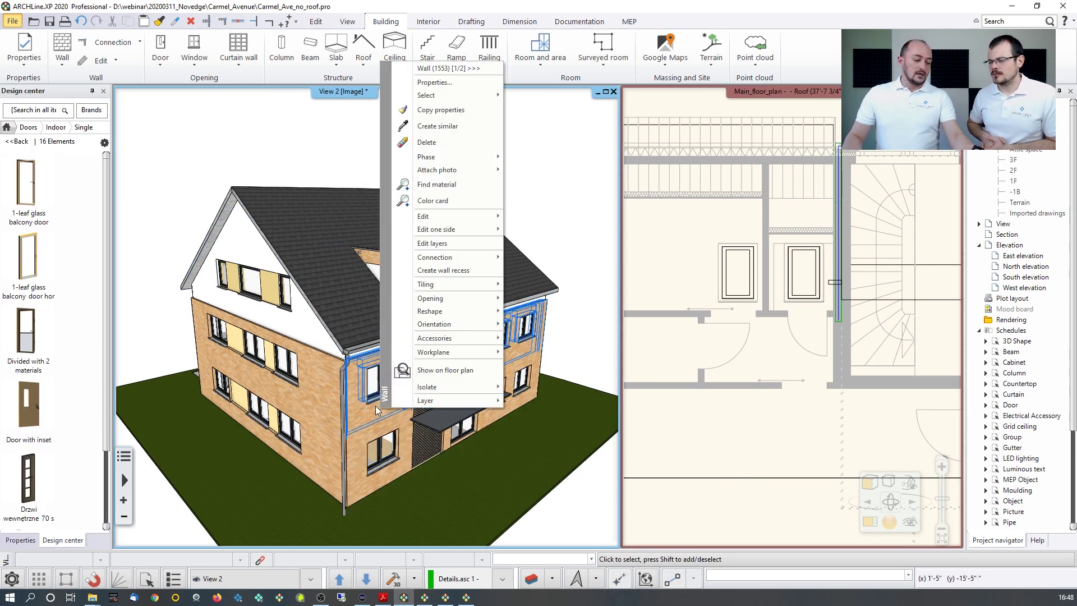
key(Escape)
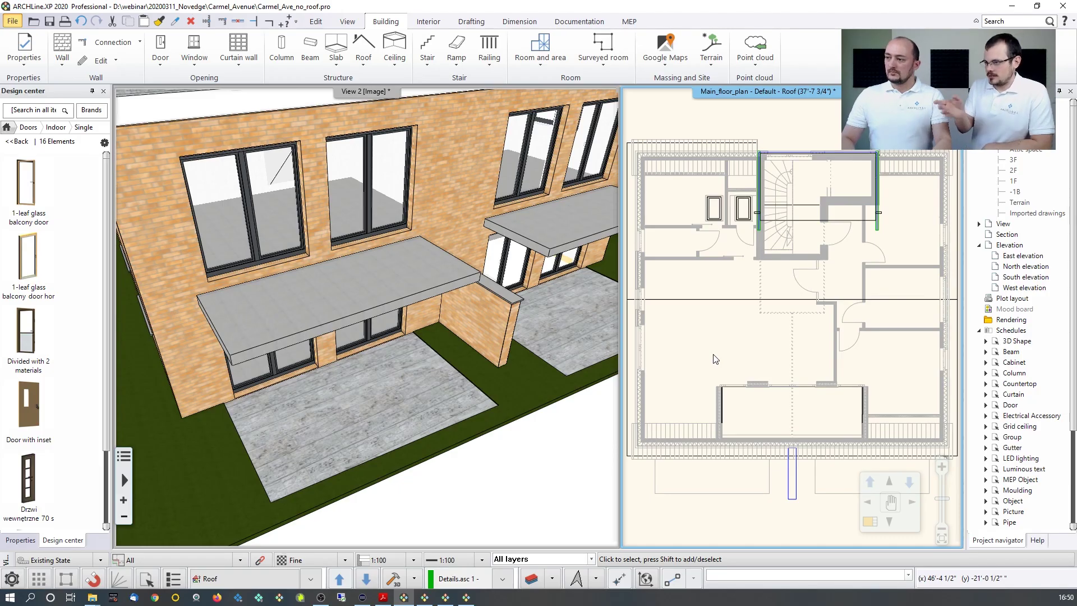
Switch the floor plan from the roof level down to floor 2F, showing the two balcony slab outlines.
key(Page_Down)
key(Page_Down)
key(Page_Down)
middle_drag(715, 359, 714, 288)
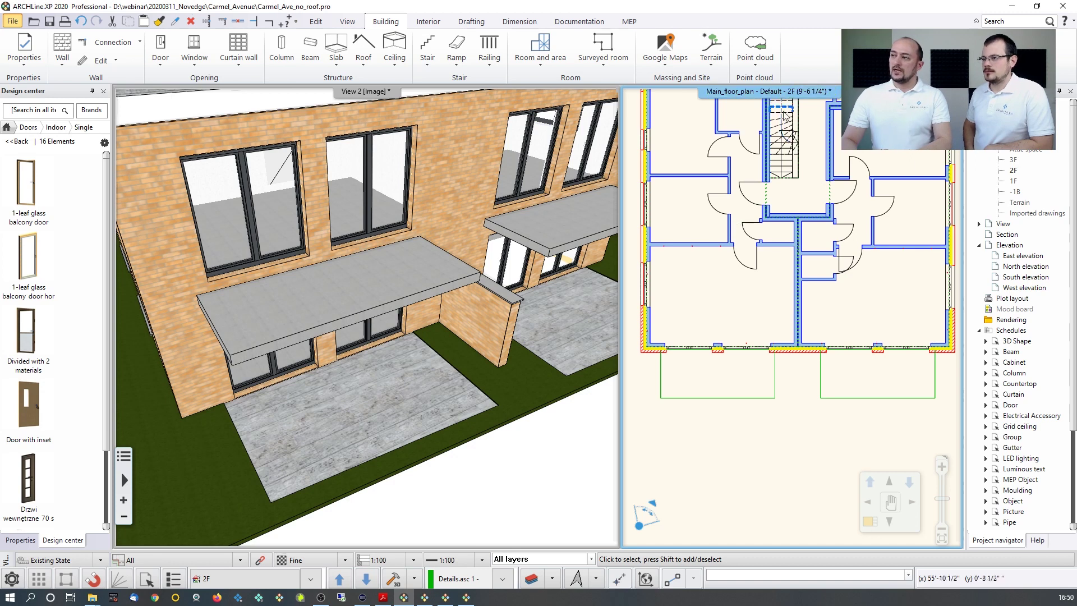
Create a Metal railing with rods 2 - right along the first balcony slab's three free edges, starting and ending at the facade.
click(489, 53)
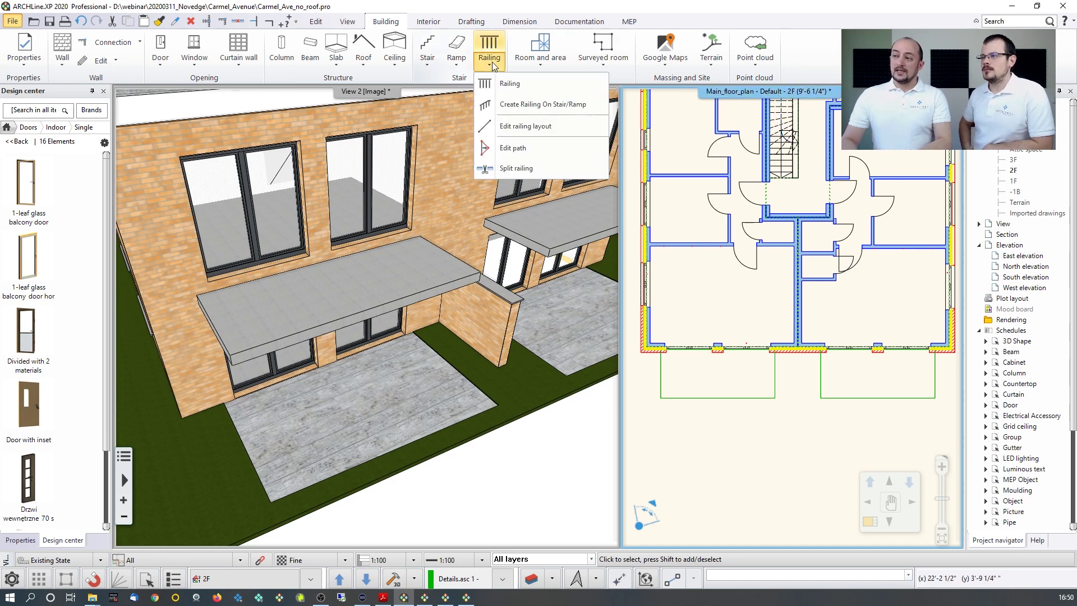
click(524, 85)
middle_drag(722, 327, 765, 318)
scroll(765, 319, up, 2)
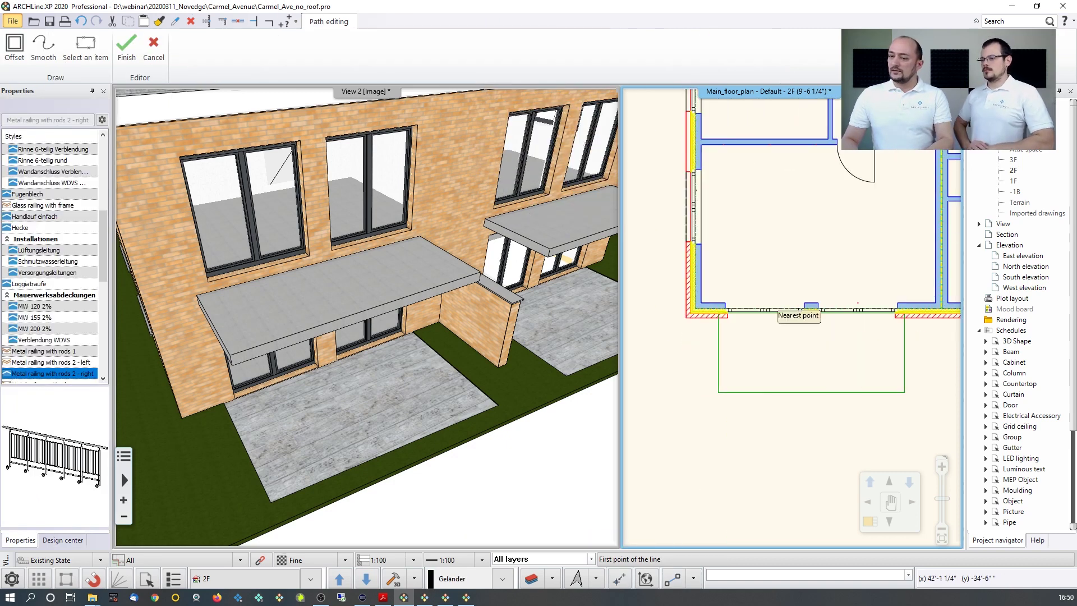
scroll(731, 342, up, 2)
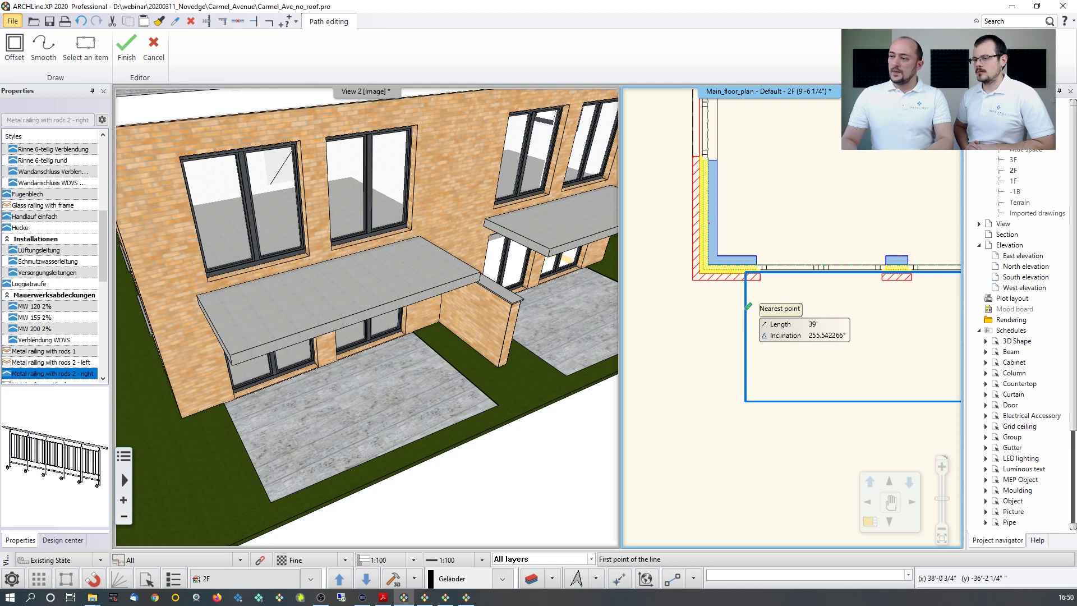
click(744, 280)
click(745, 399)
scroll(695, 342, down, 2)
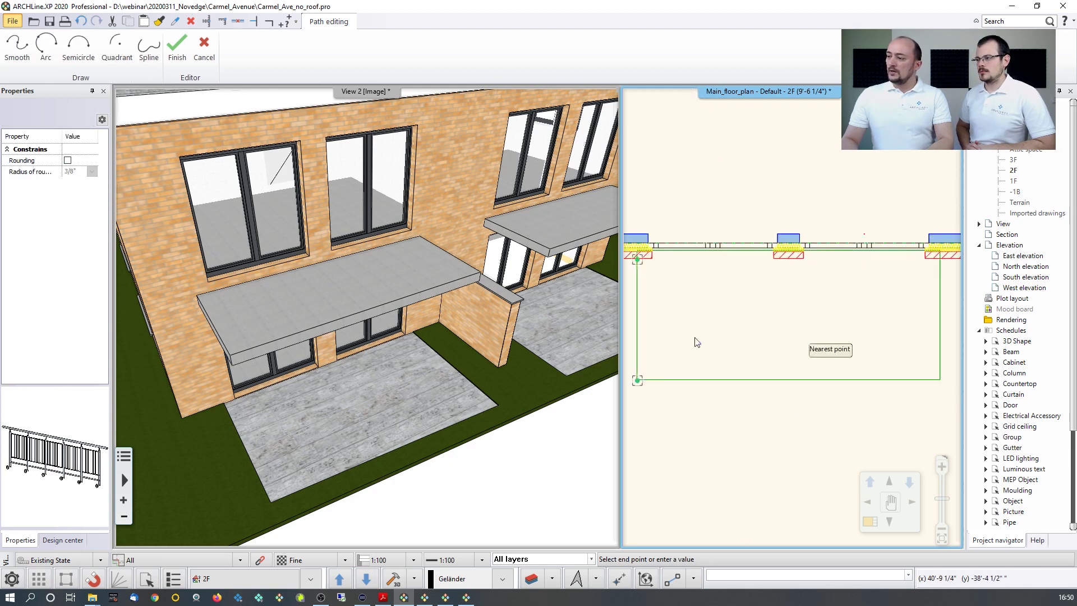
scroll(827, 370, up, 2)
click(827, 379)
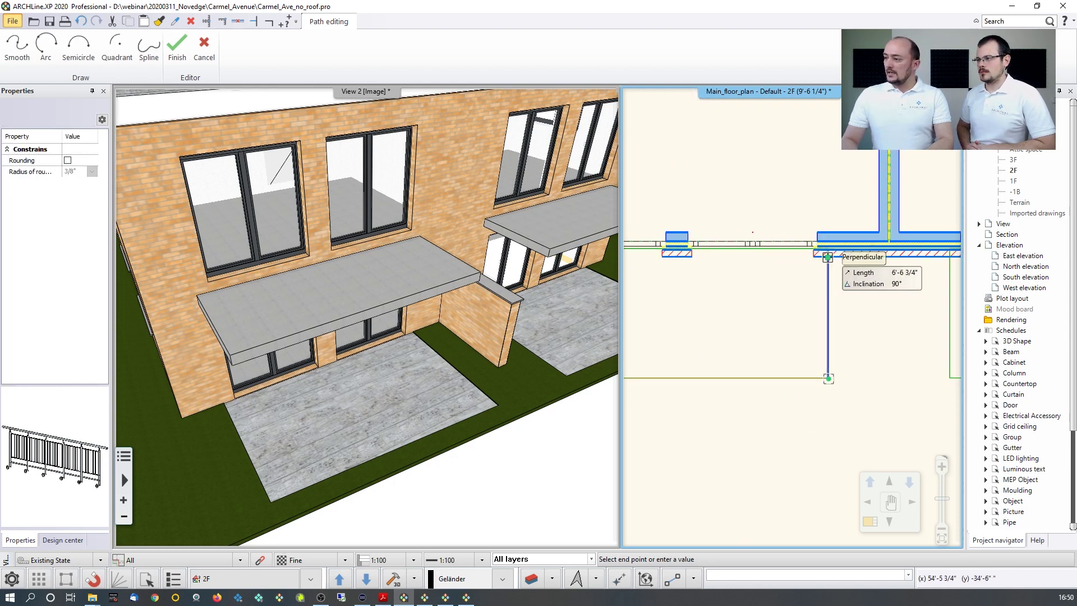
click(828, 258)
key(Return)
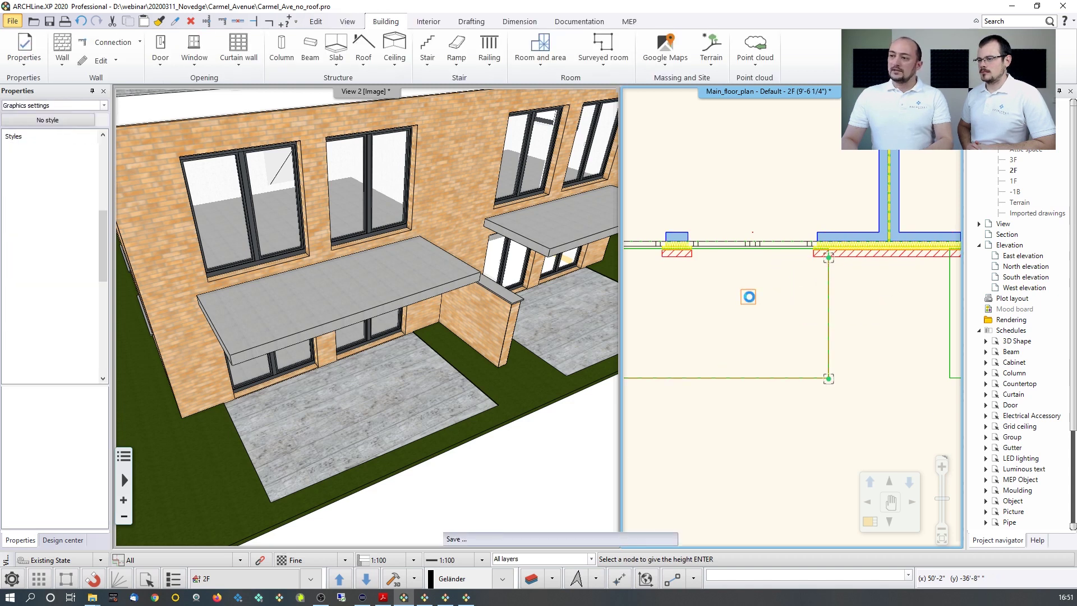
key(Return)
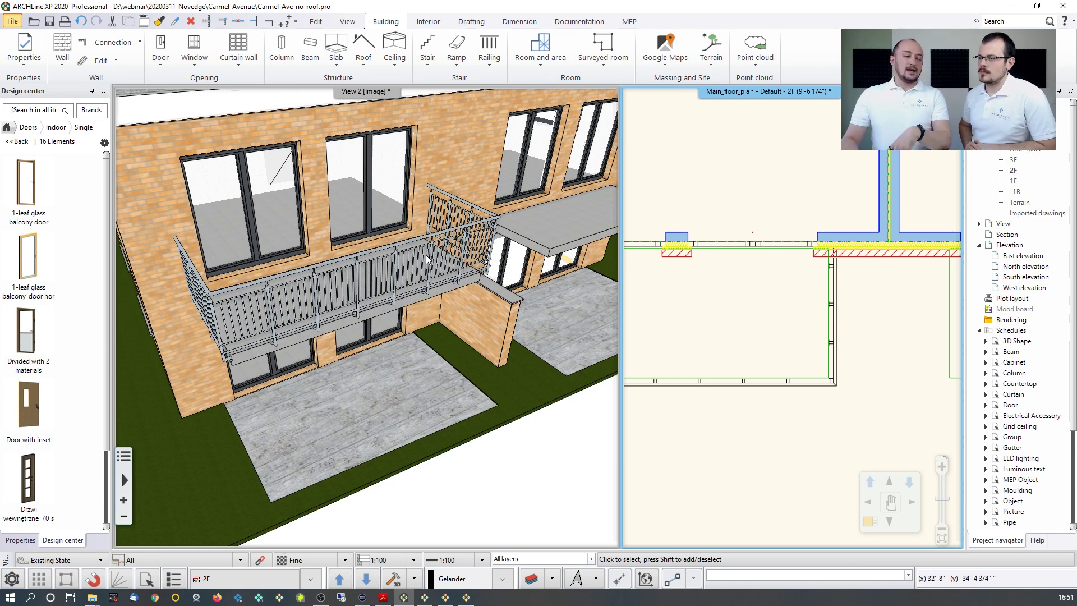
Move the new balcony railing 3" down in the 3D view.
click(434, 238)
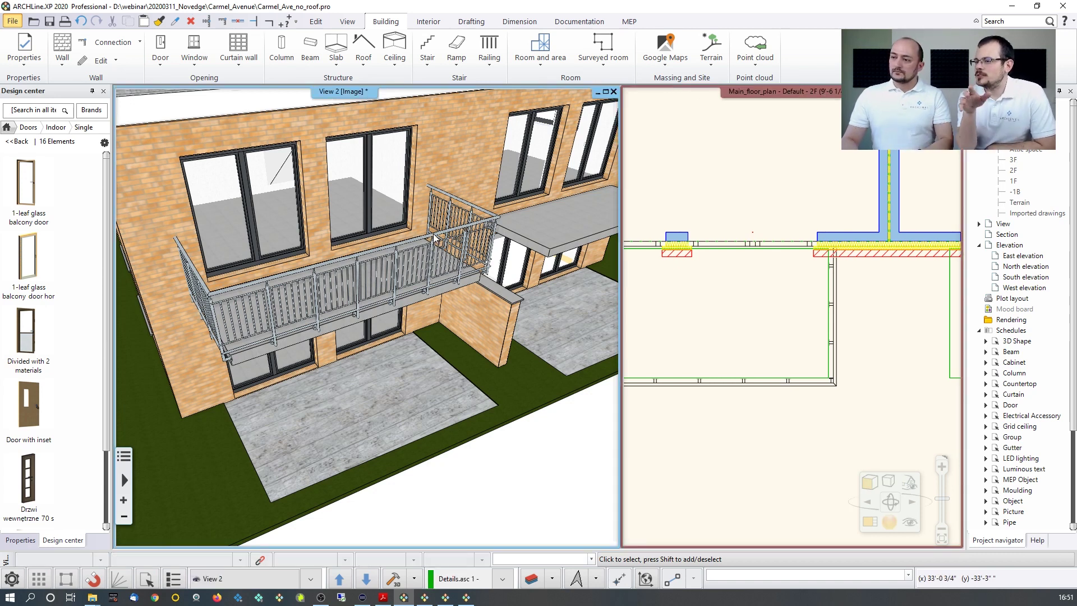
click(434, 238)
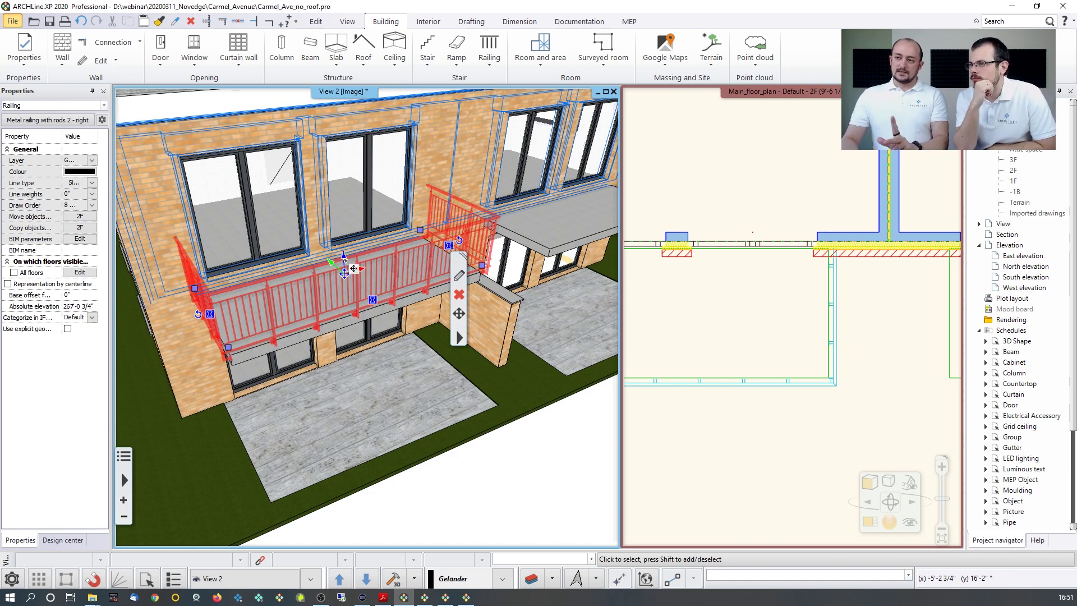
click(353, 268)
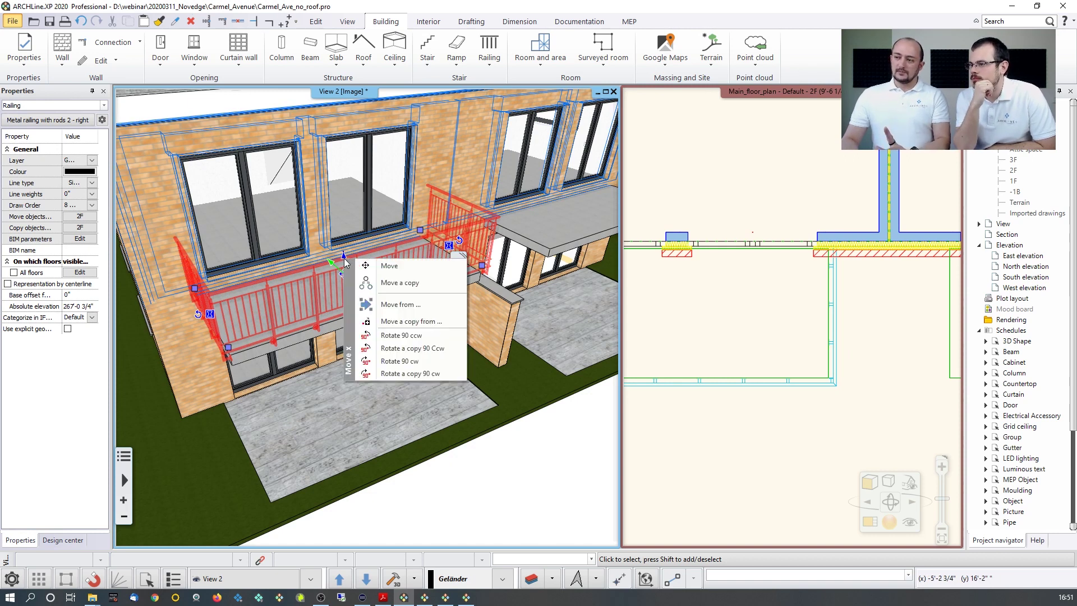
click(391, 267)
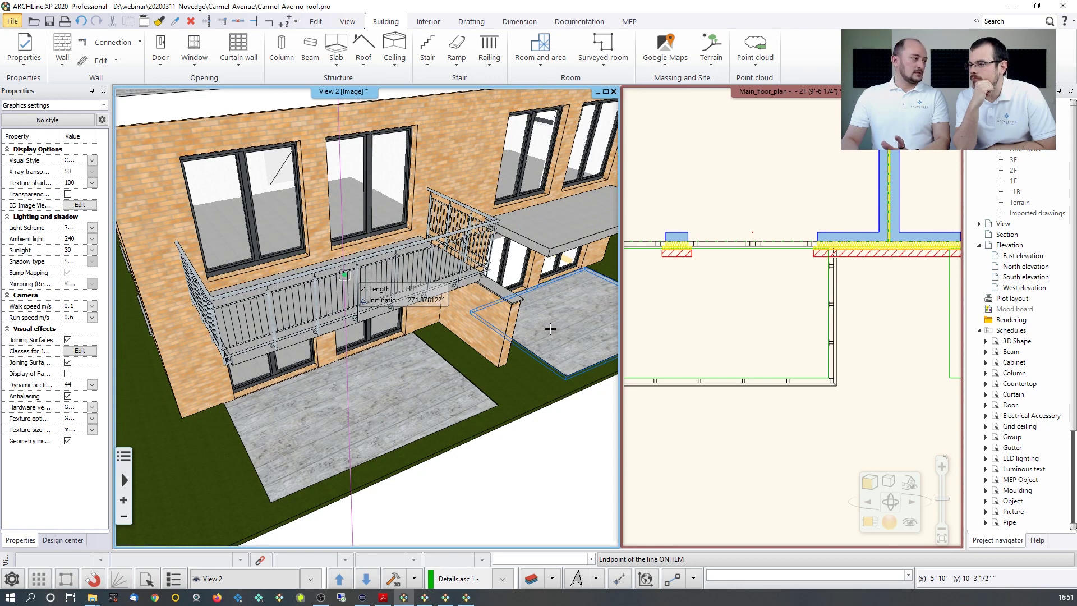
click(550, 329)
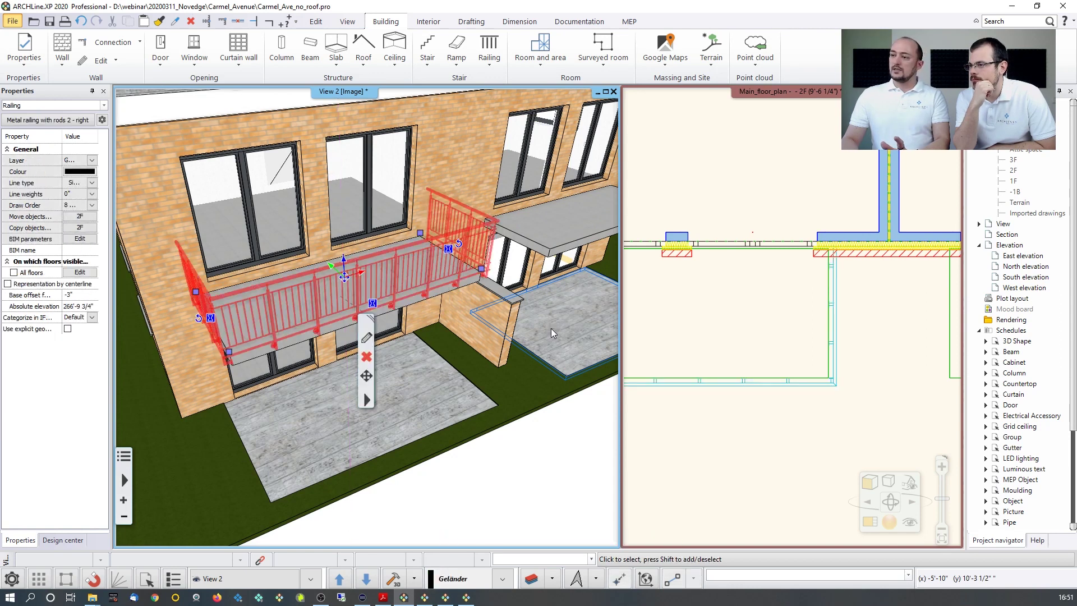
Copy the railing onto the neighbouring balcony slab, using the wall pier between the windows as reference point.
click(862, 329)
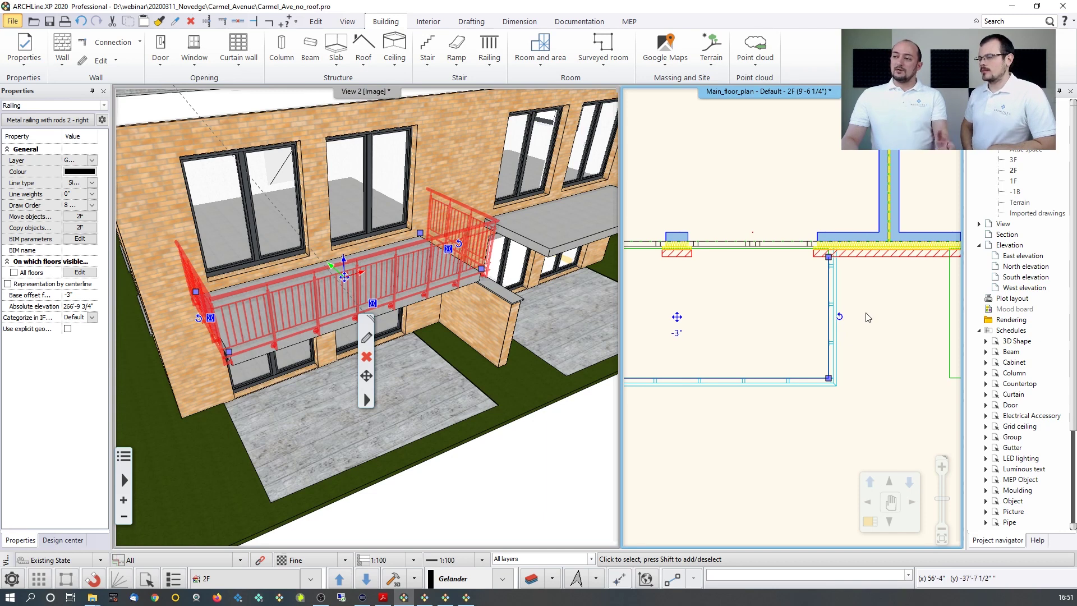
scroll(868, 318, down, 4)
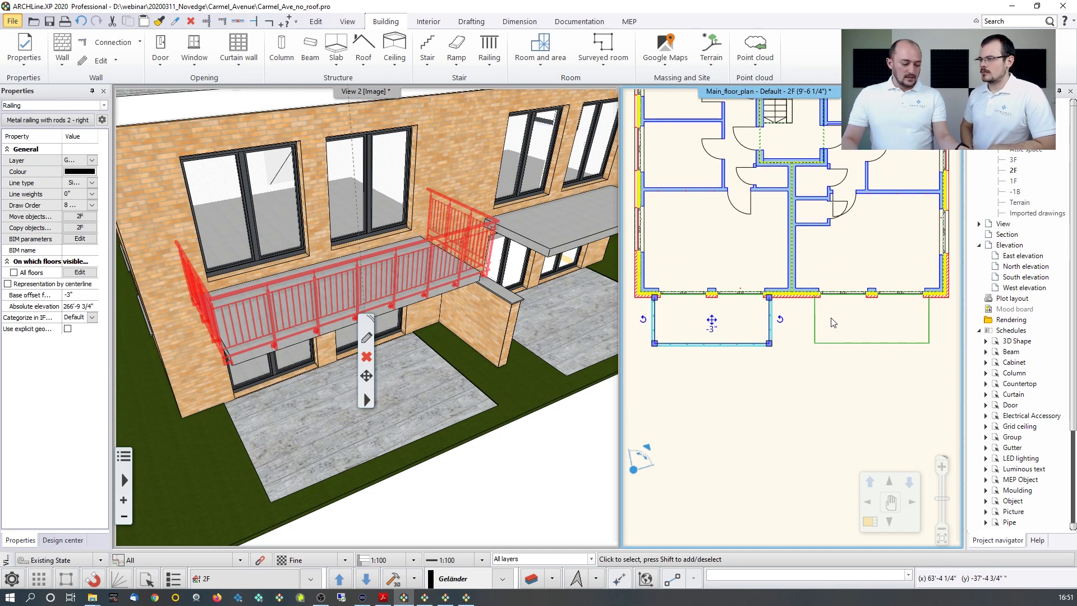
click(768, 297)
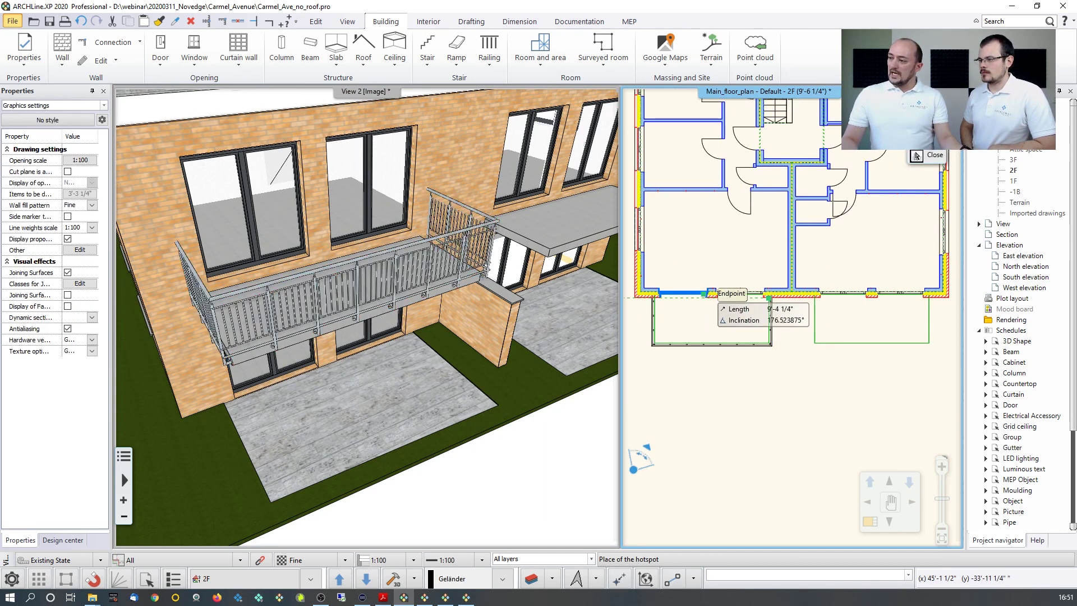
key(Escape)
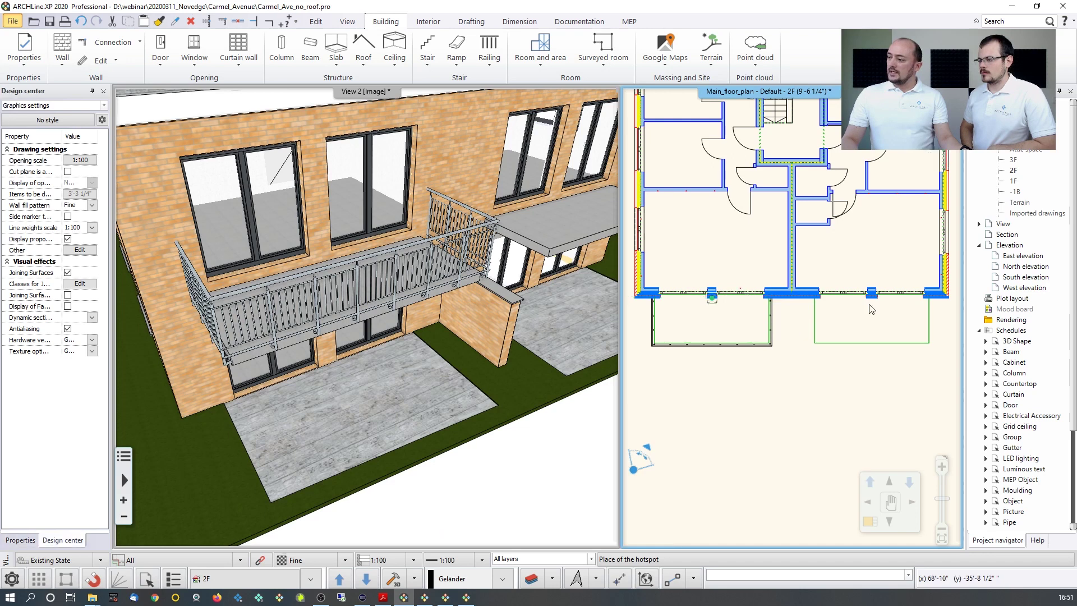
click(850, 318)
scroll(834, 319, up, 4)
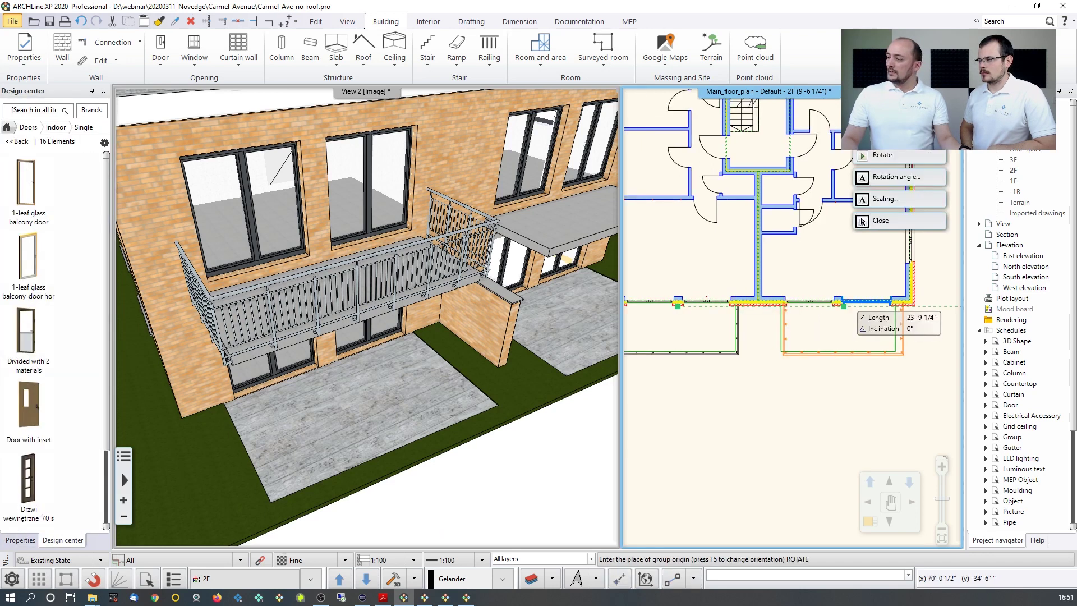
click(757, 274)
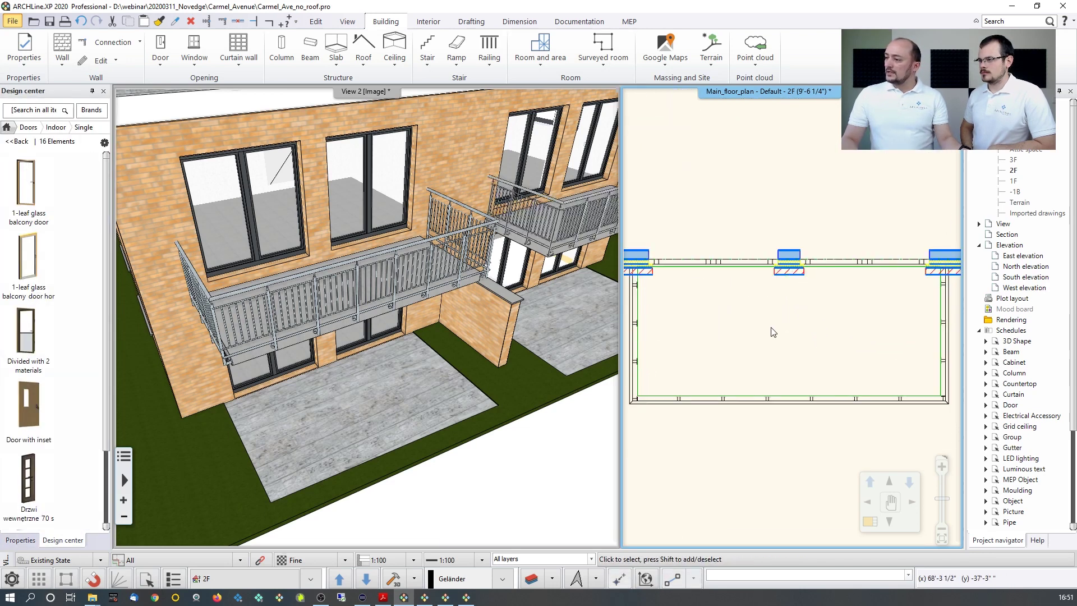
click(730, 335)
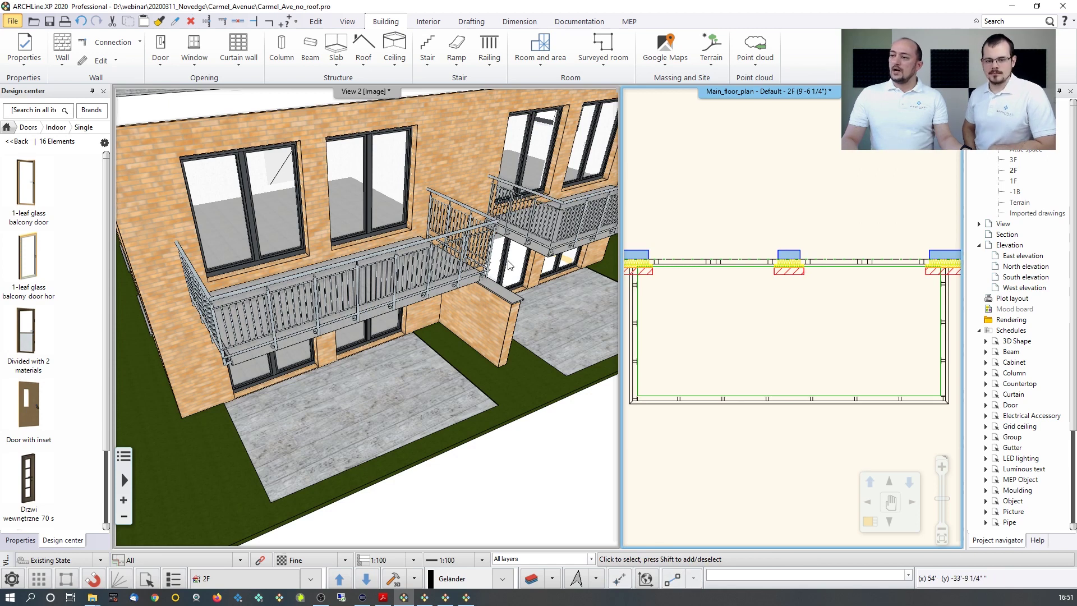
click(533, 263)
click(528, 260)
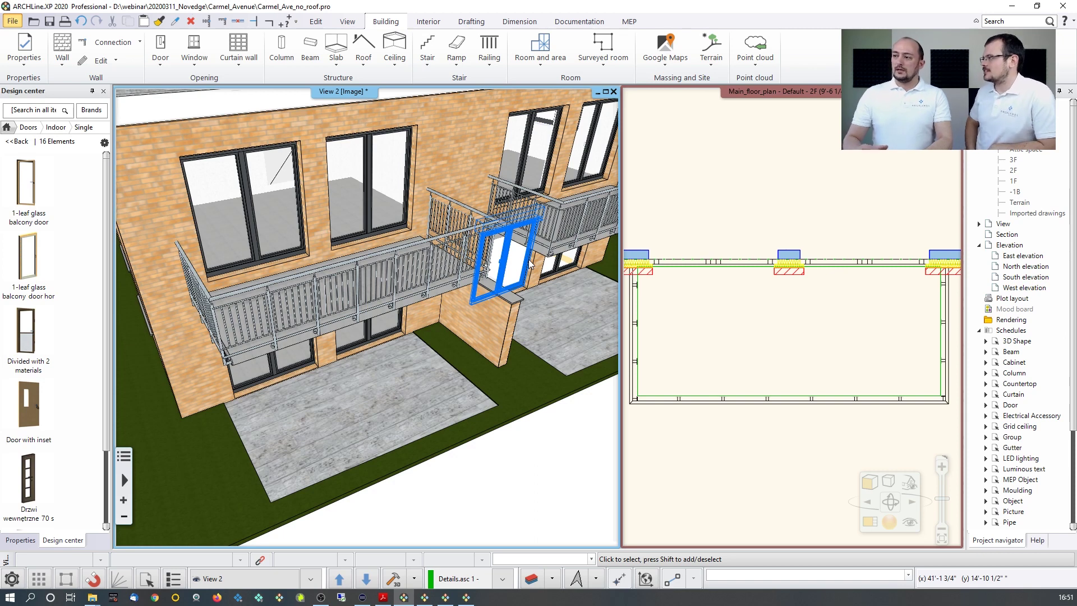
key(Delete)
click(774, 199)
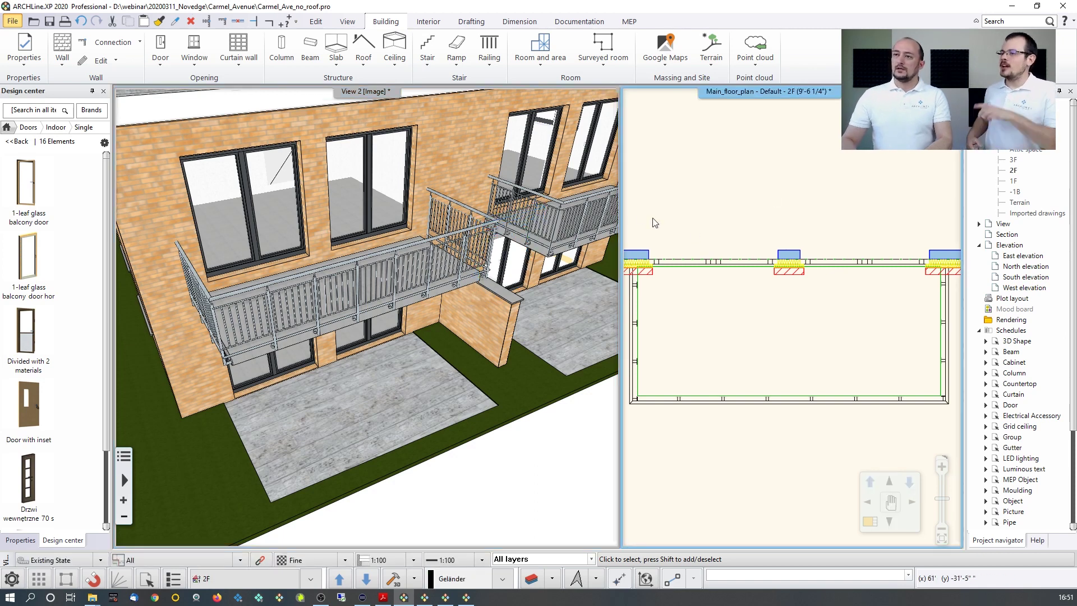
Close the current project without saving it and open the project Carmel_Ave_1_Building.pro.
click(32, 24)
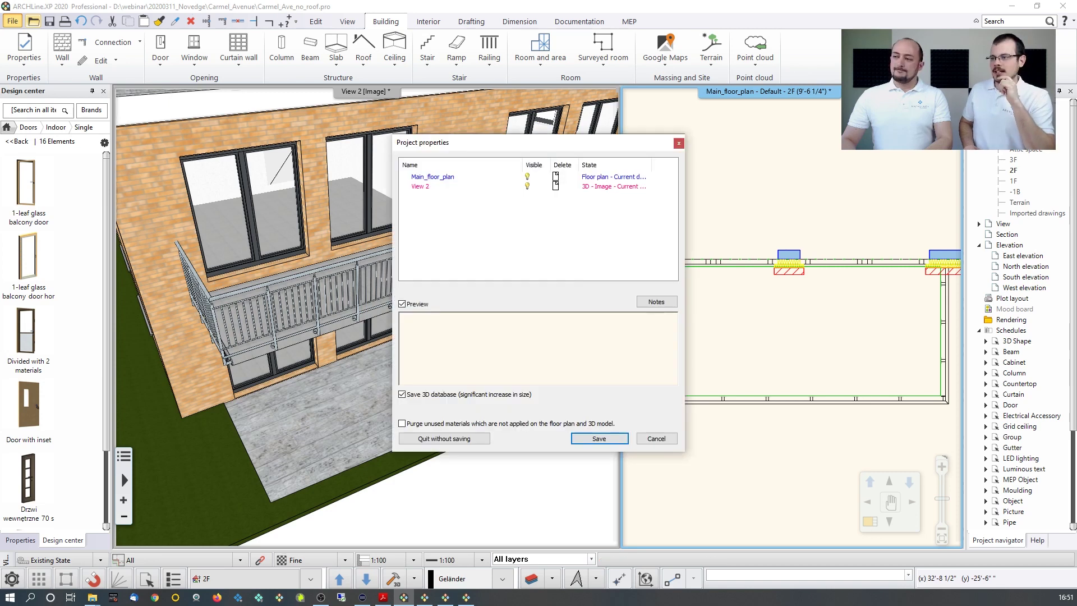
click(426, 439)
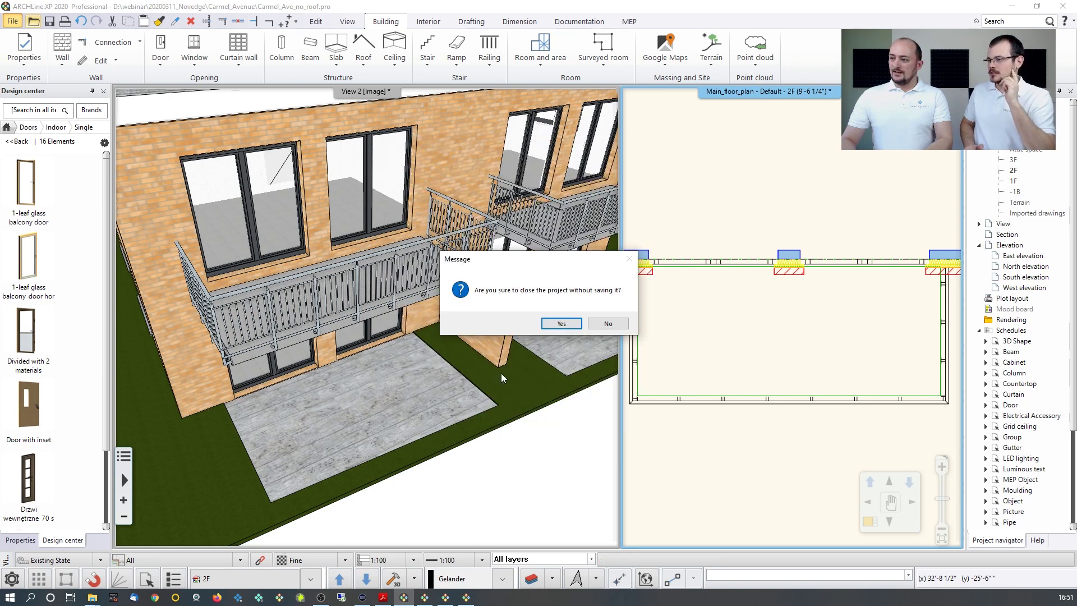
click(555, 324)
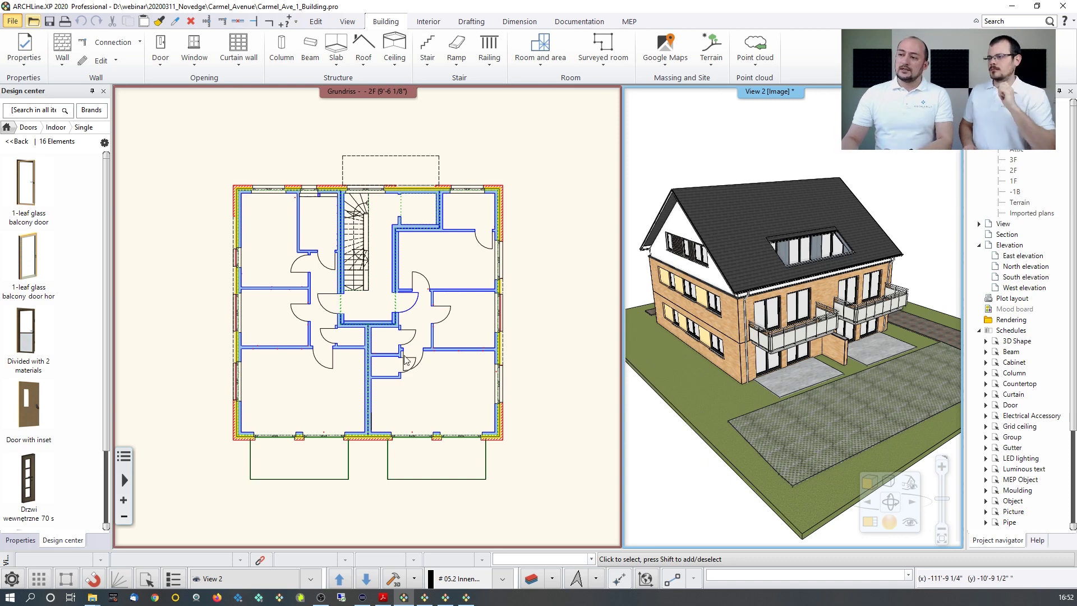
Activate the 2F floor plan and return the Design Center to its home page.
click(432, 358)
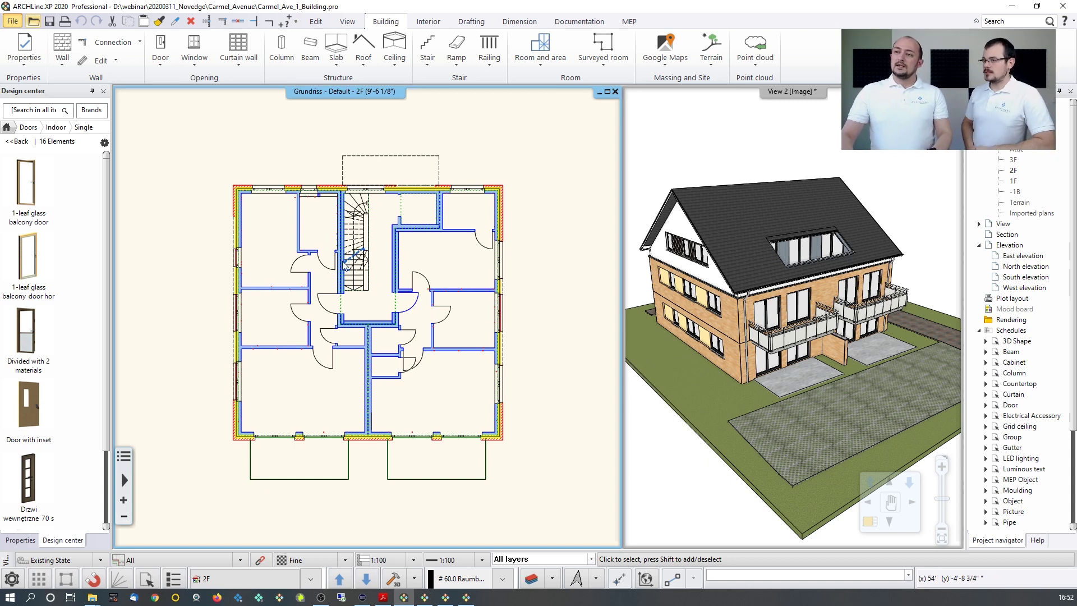
mouse_move(28, 391)
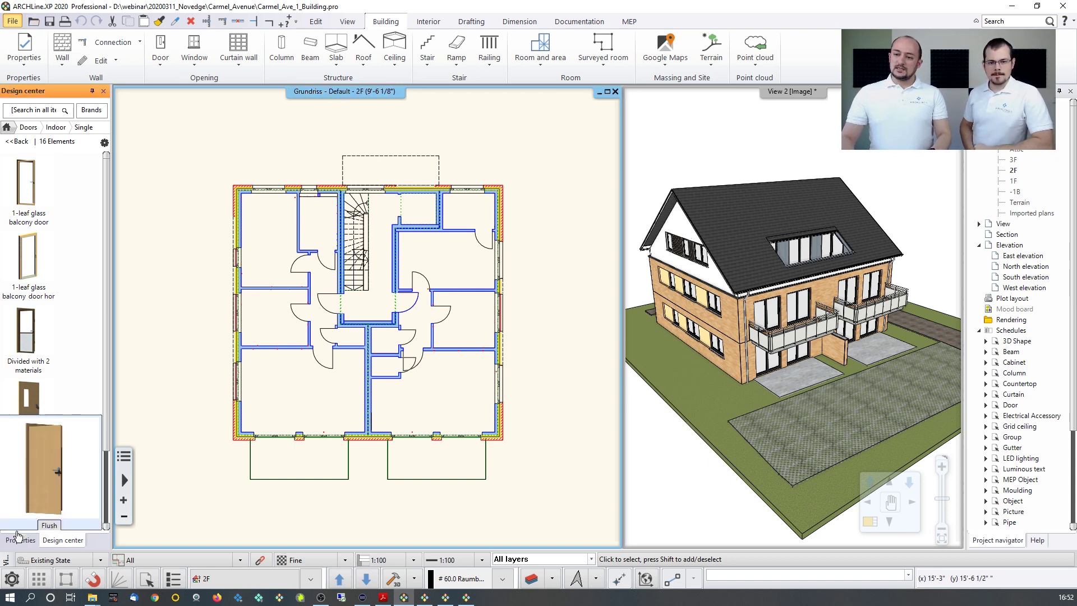
mouse_move(26, 467)
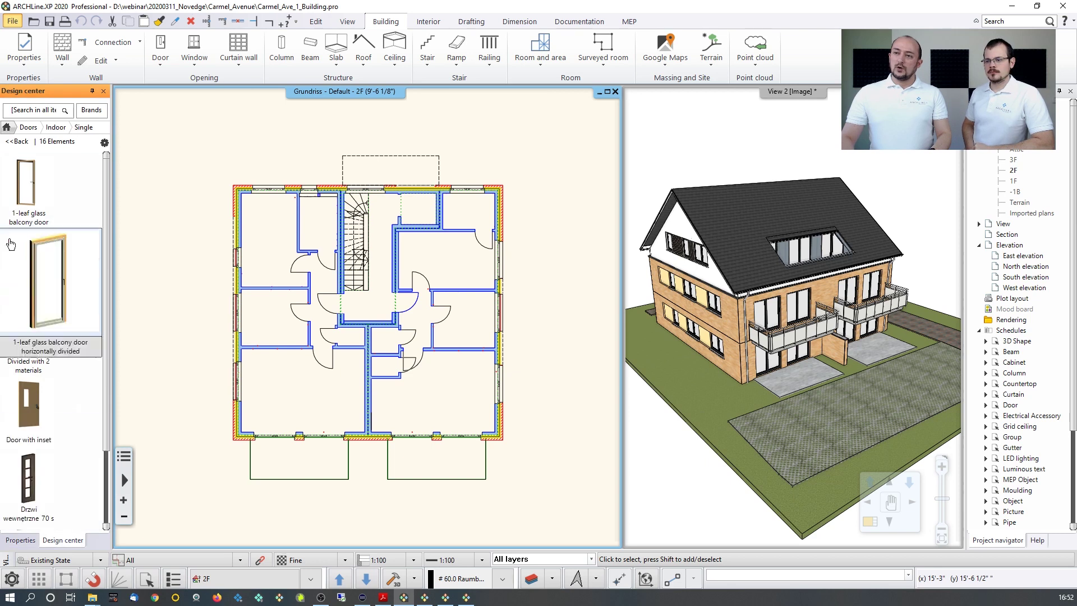
click(7, 126)
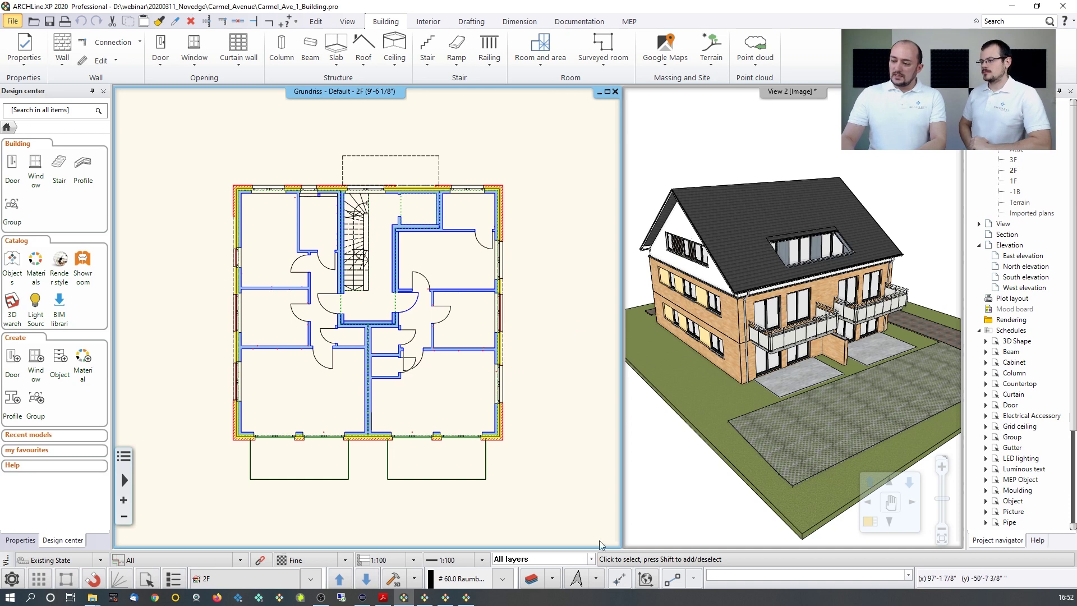
Check the project's north direction setting and leave it without changes.
click(578, 583)
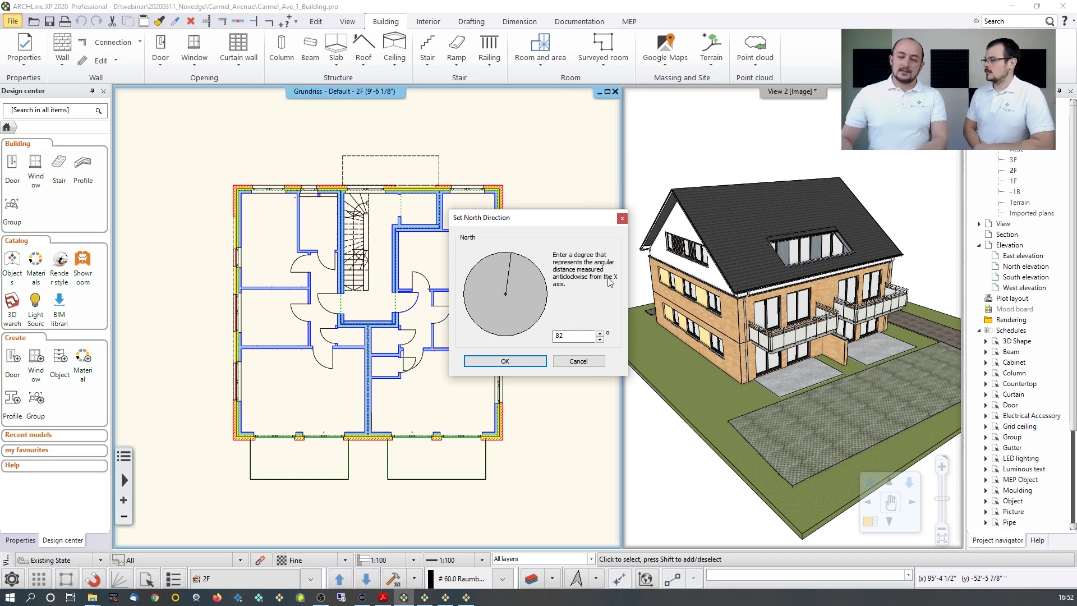
click(583, 361)
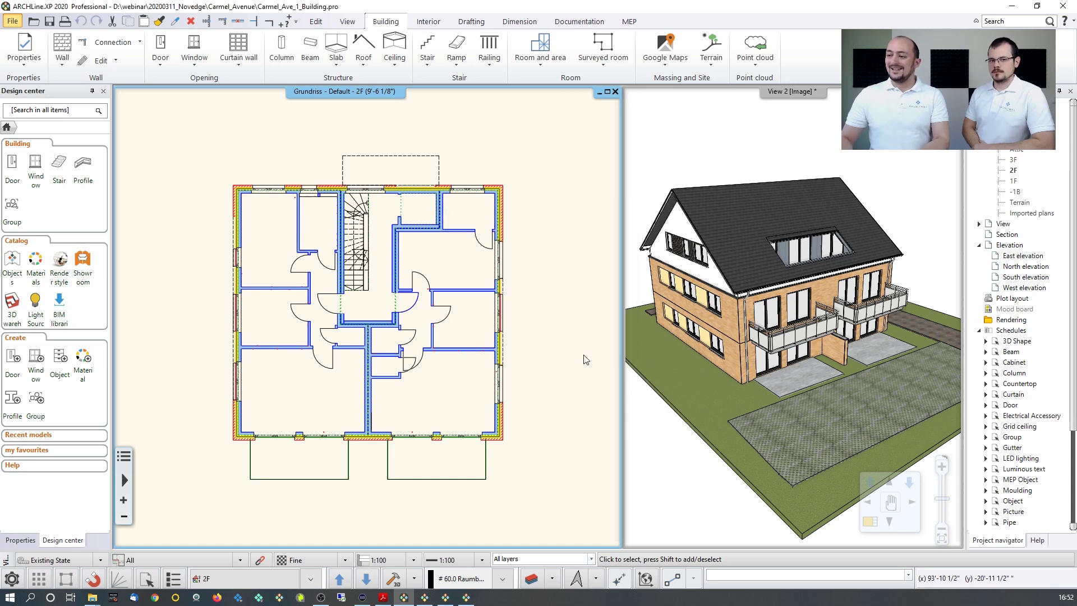
Start specifying the project location by Google Maps and search the map for "Carmel avenue el cerrito".
click(667, 50)
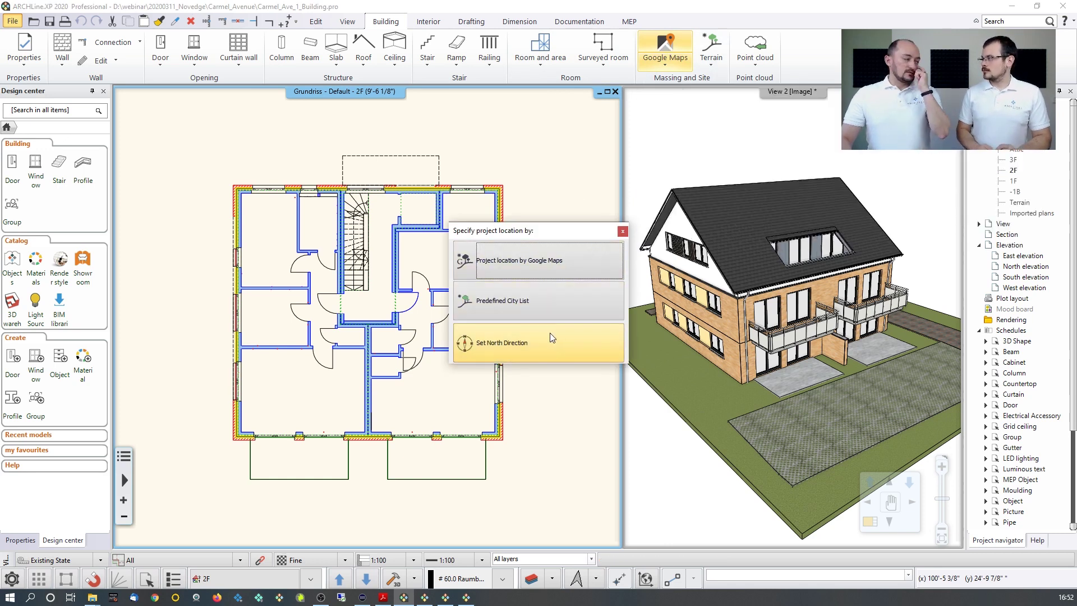
click(540, 261)
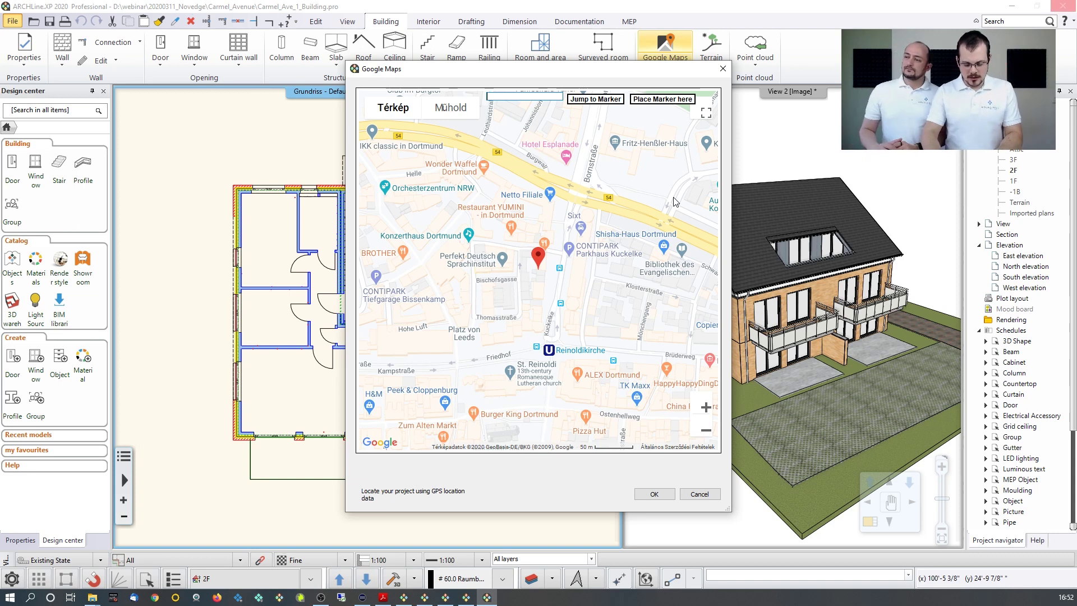
text(armel ave)
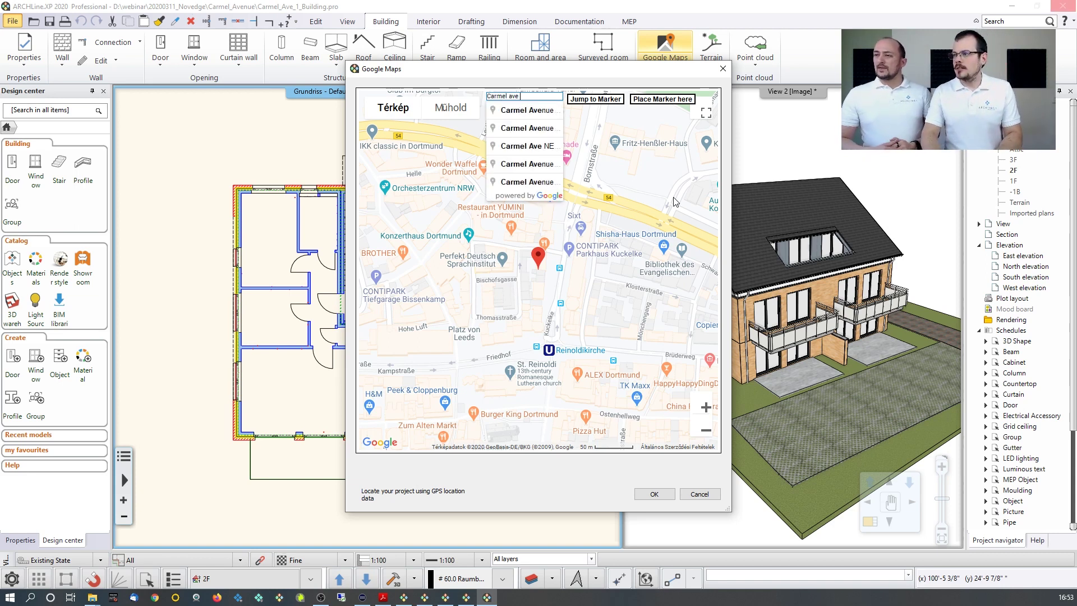
text(nue e)
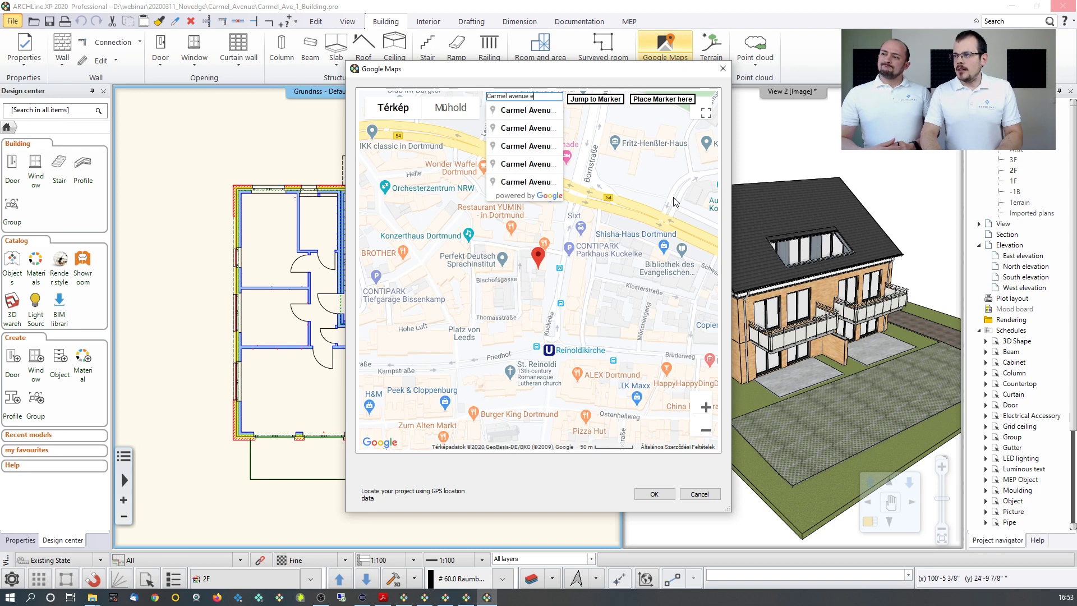
text(l cerrito)
key(Return)
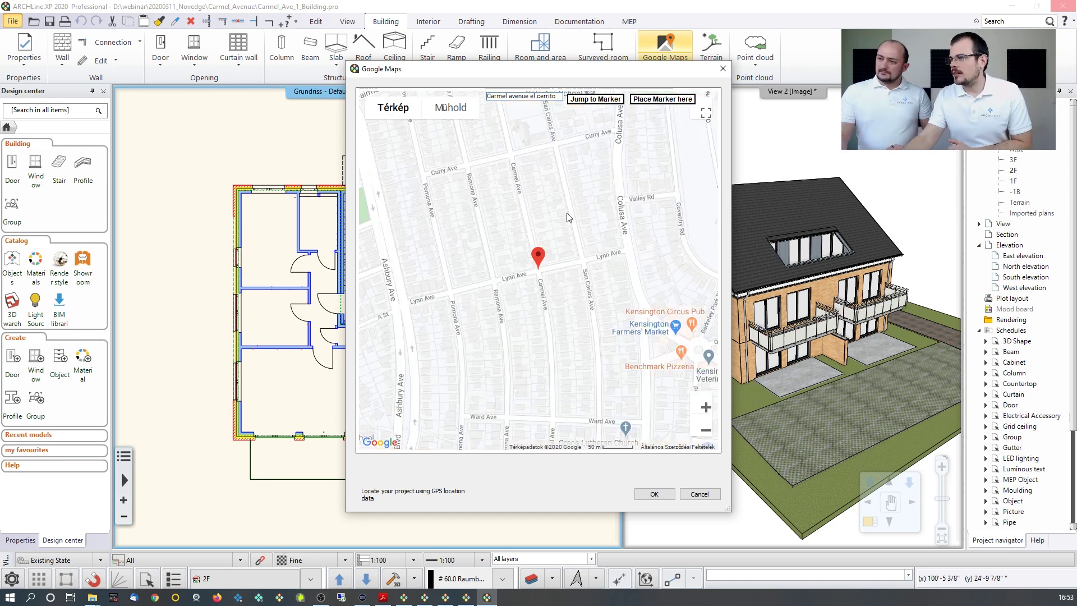
Move the location marker onto the empty lot beside Carmel Ave using the satellite view, and confirm the project location.
drag(532, 115, 546, 218)
drag(553, 361, 528, 196)
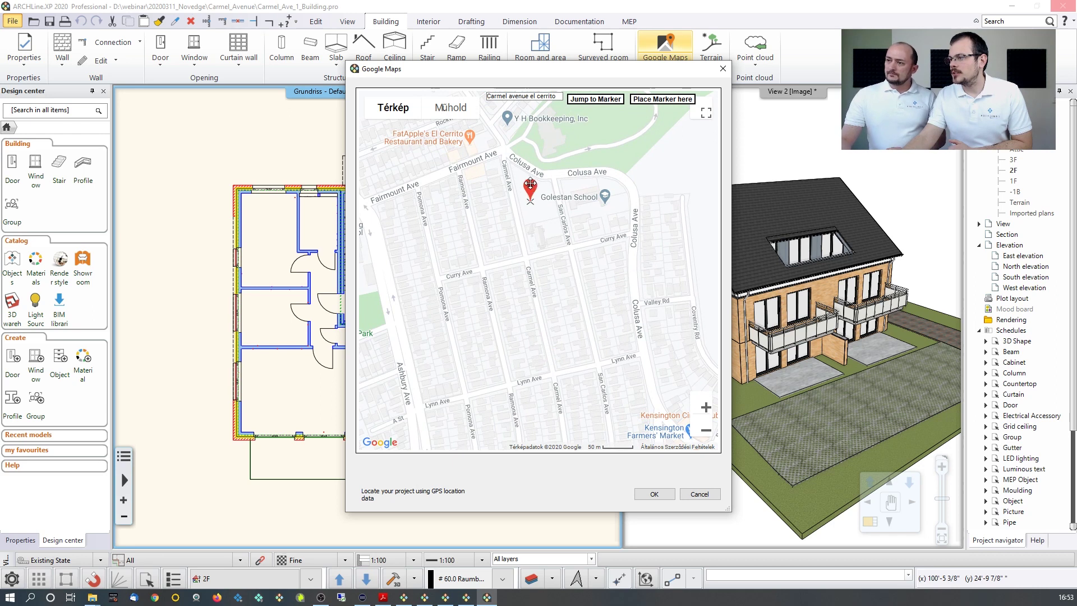
click(450, 107)
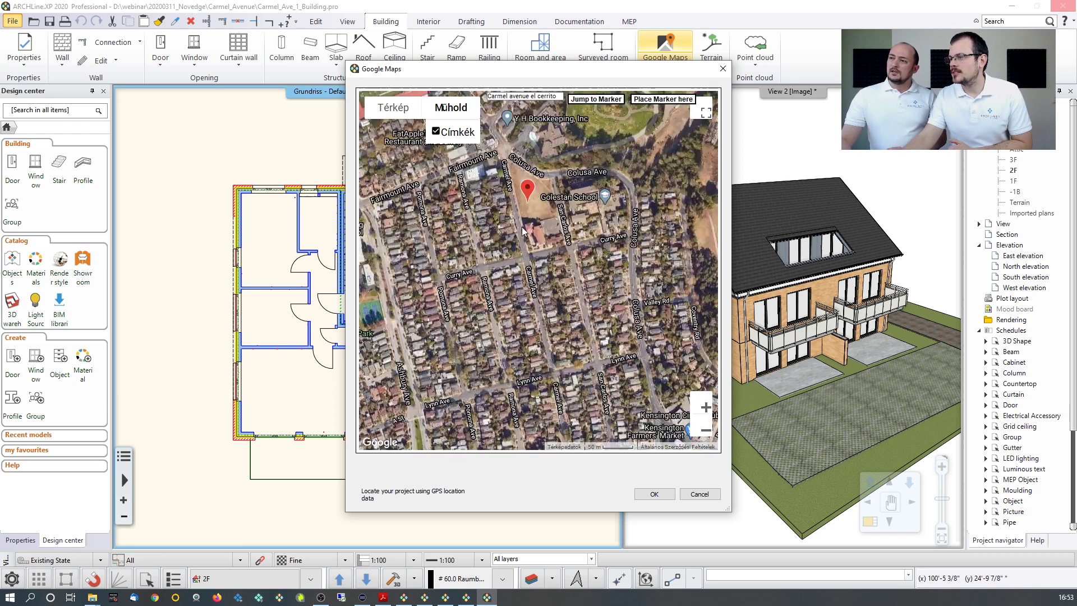
scroll(527, 202, up, 5)
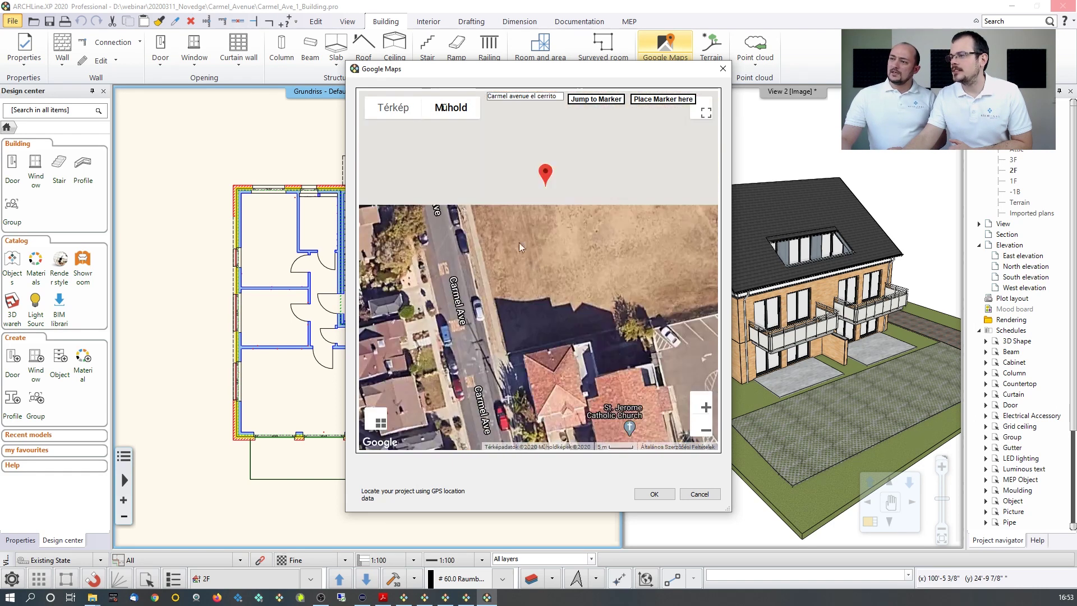
mouse_move(555, 272)
mouse_down()
mouse_move(492, 273)
mouse_move(518, 269)
mouse_up()
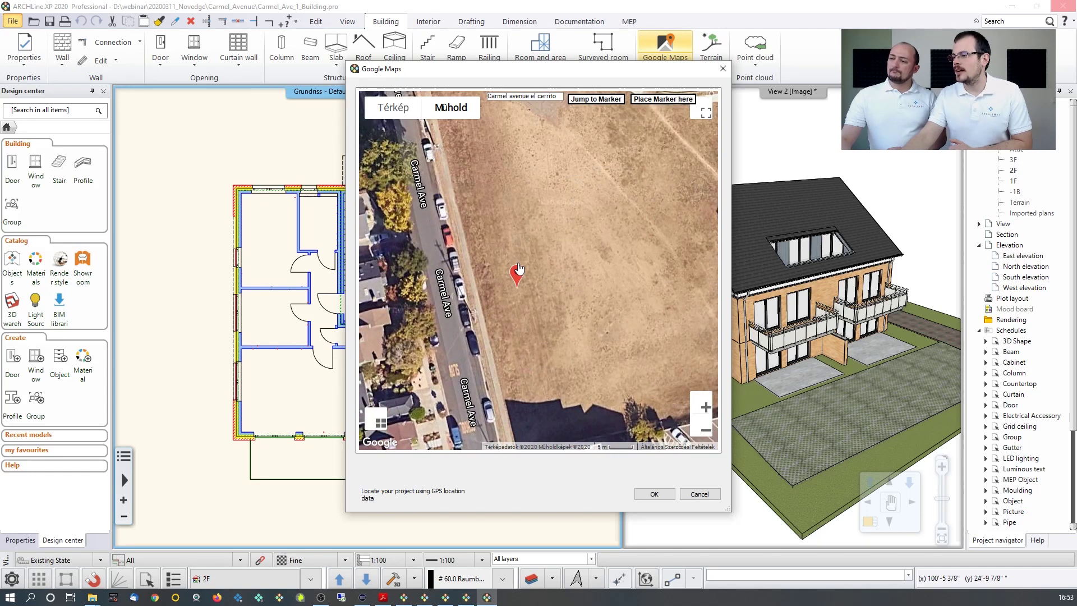
click(654, 494)
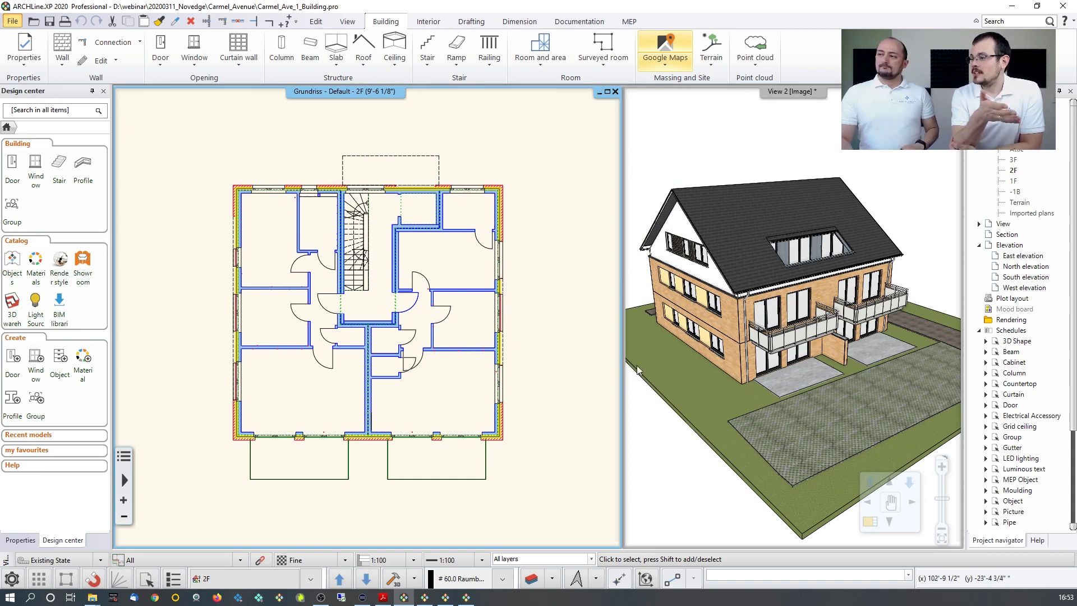
Turn on shadows in the 3D view of the building.
click(731, 175)
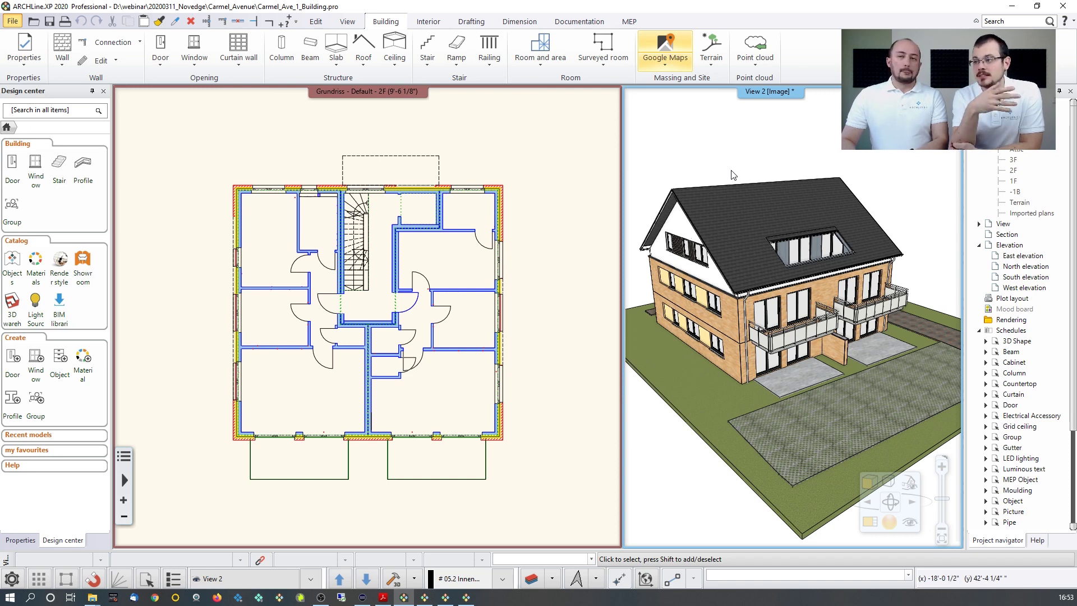
click(596, 578)
click(626, 473)
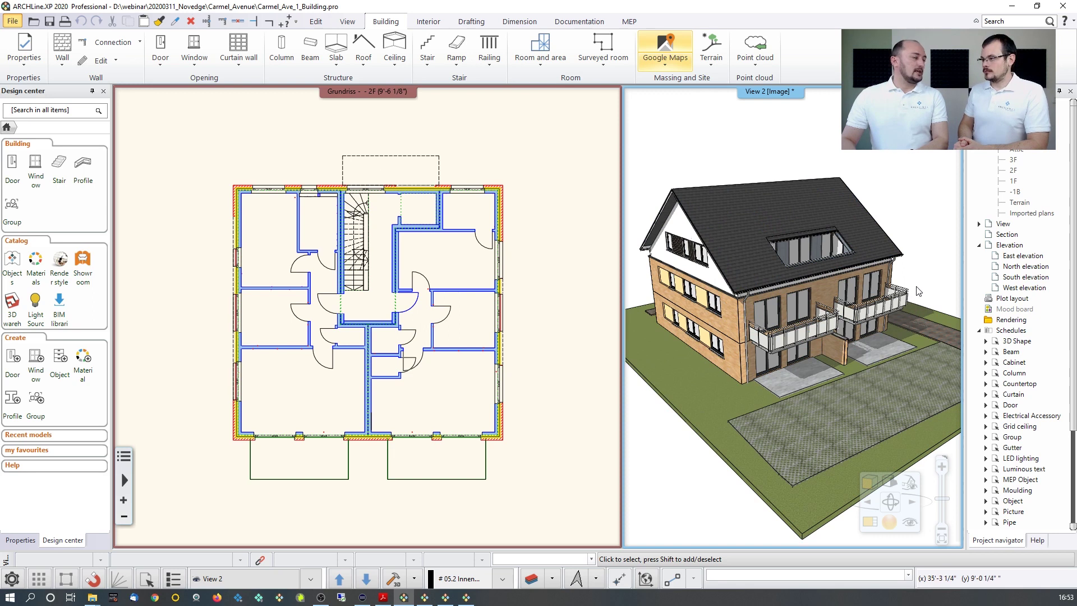
Examine the sun position settings and the shadow simulation, leaving both without changes.
click(595, 579)
click(614, 431)
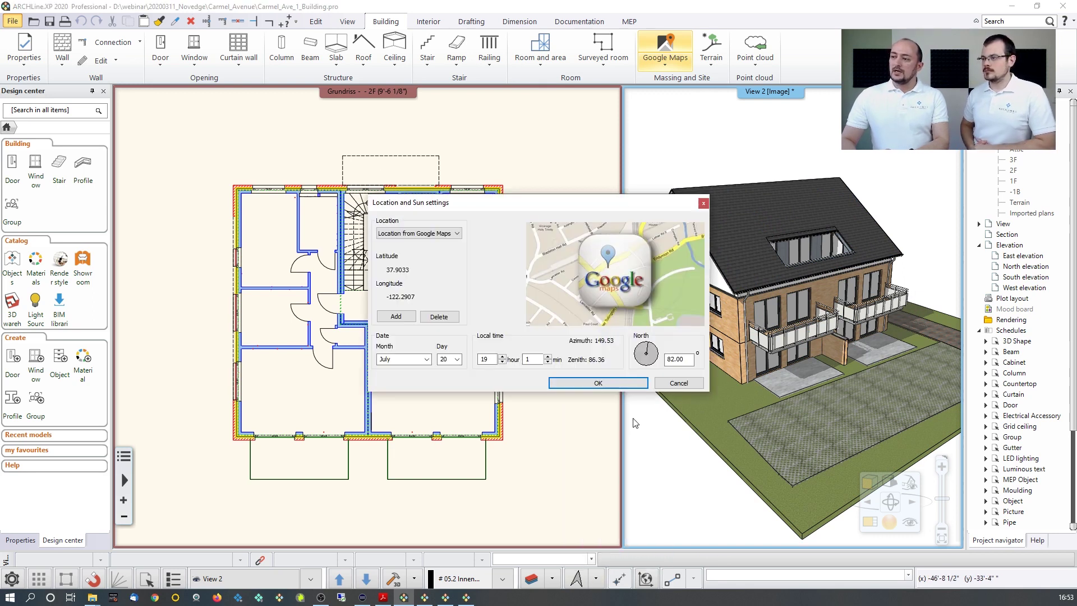
click(677, 384)
click(597, 579)
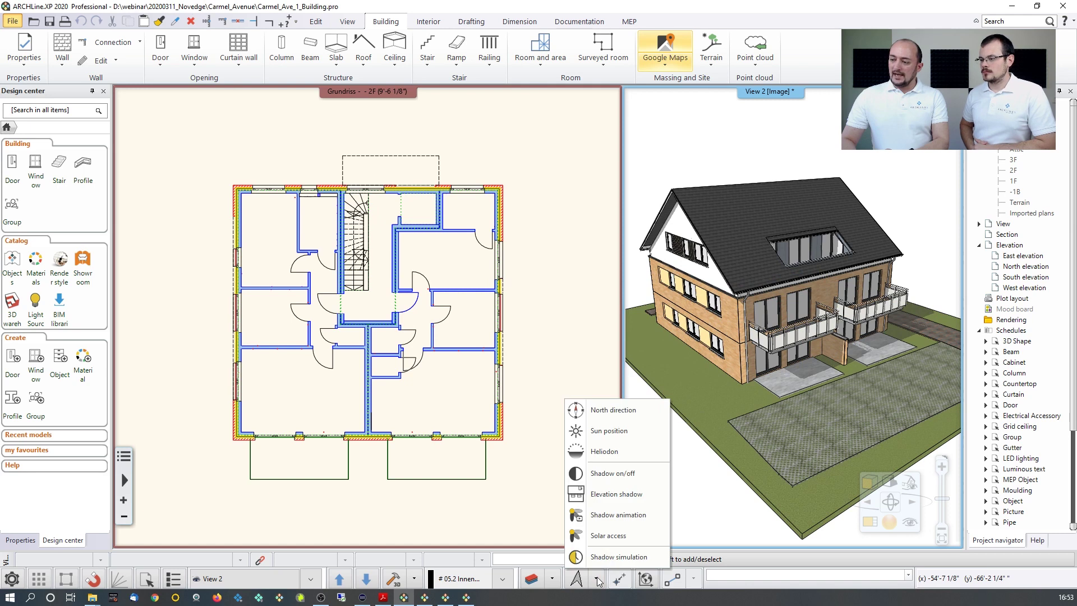
click(622, 557)
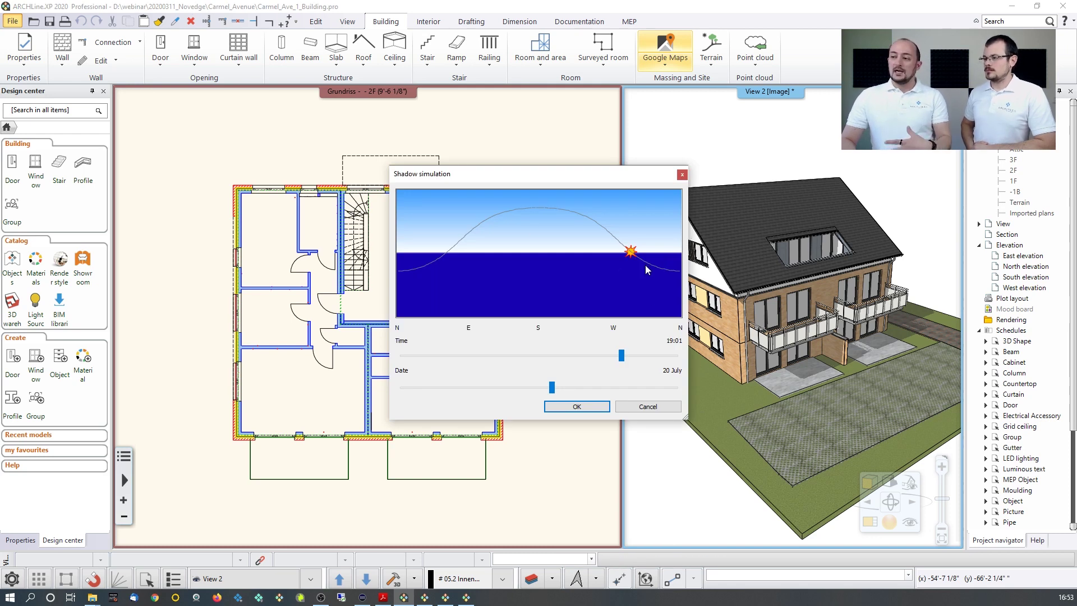
click(656, 407)
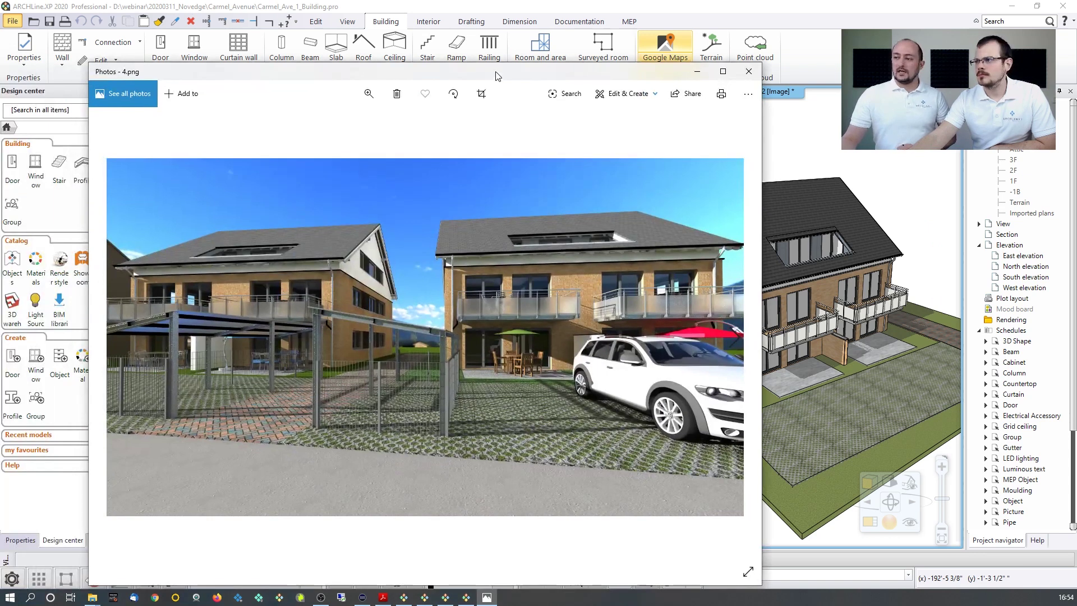
Look through the building renderings 4.png, 6.png and 7.png in a maximized Photos window, and return to the project.
double_click(496, 70)
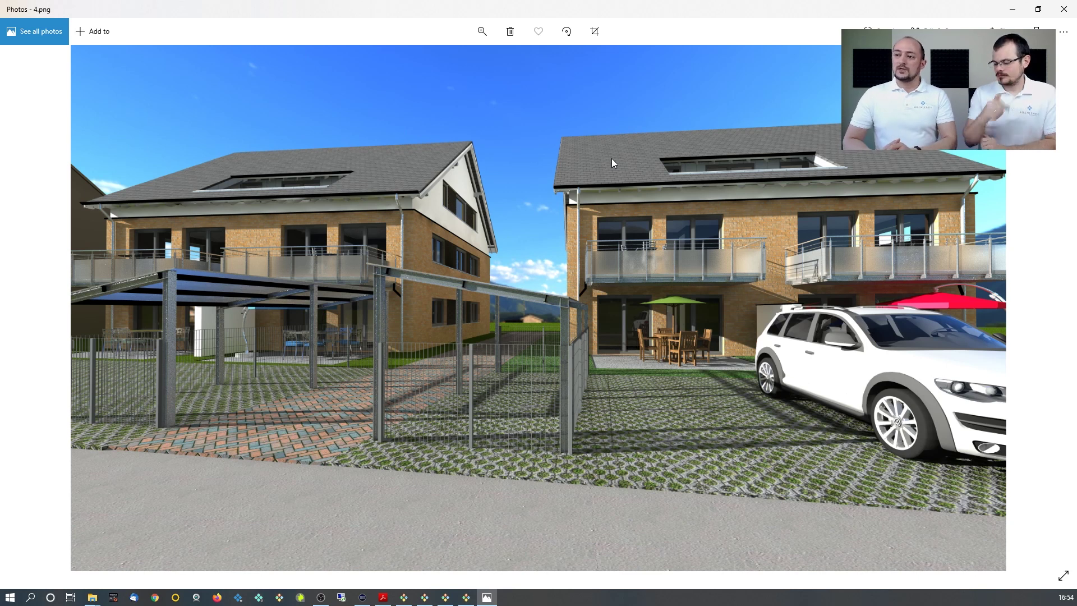
key(Right)
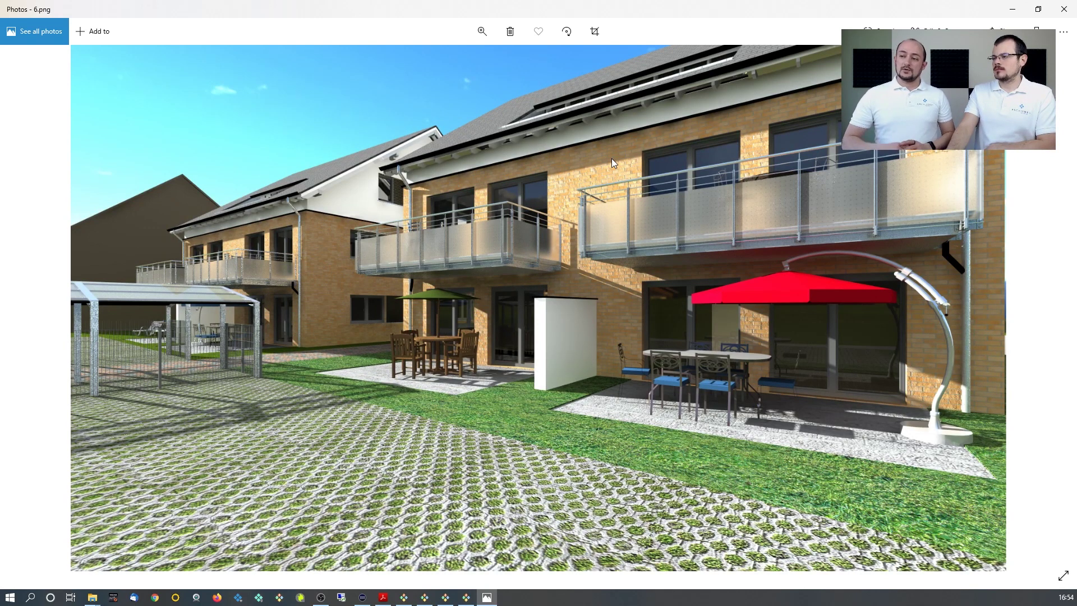
key(Right)
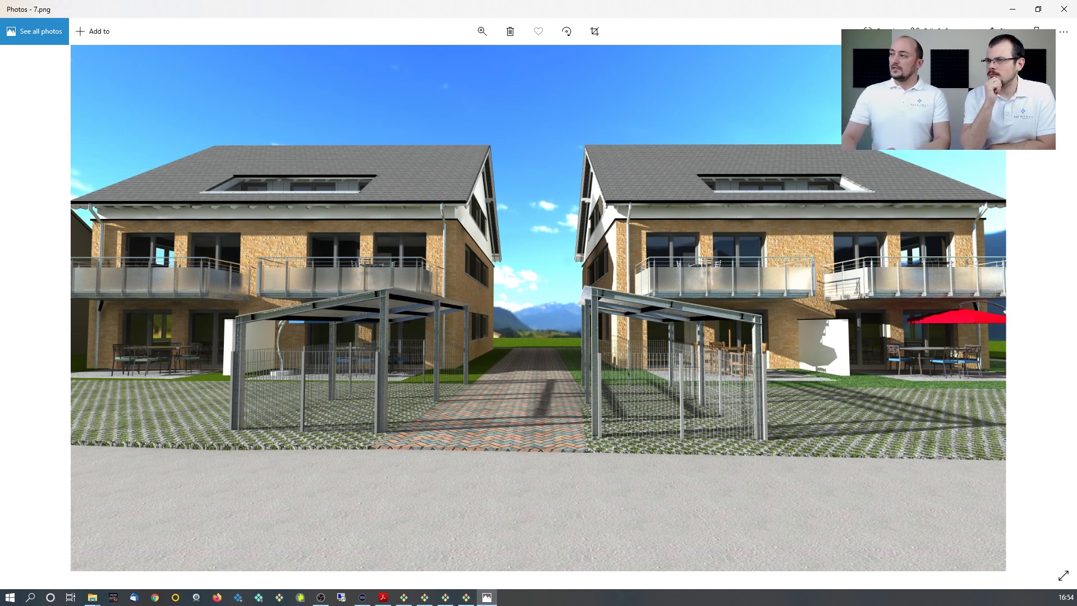
click(1013, 12)
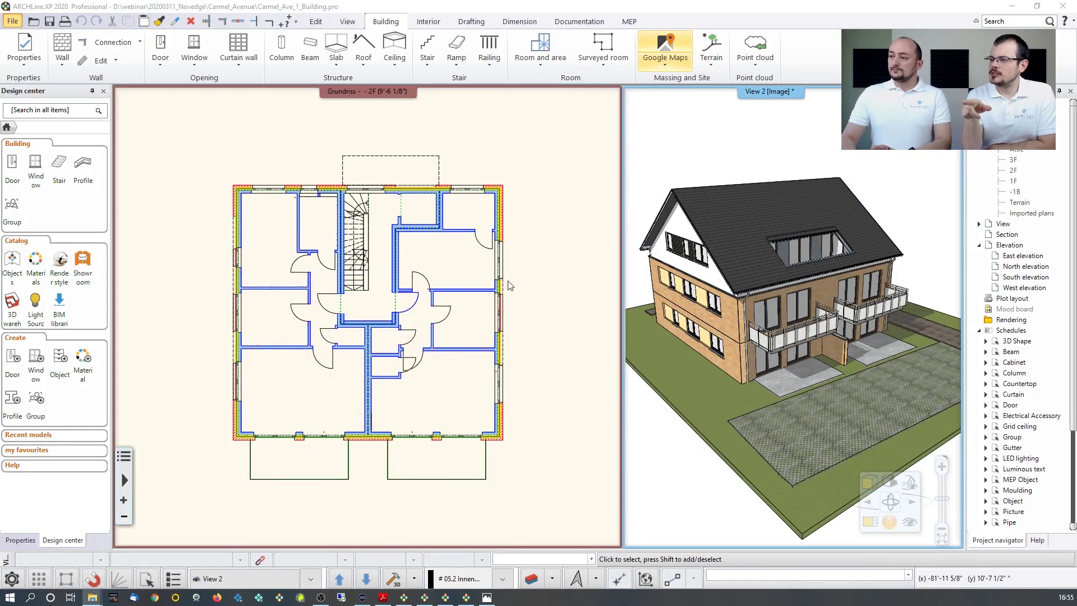
Dimension all walls of the 2F plan with wall endpoint, door/window frame and door/window axis chains placed around the building.
click(539, 294)
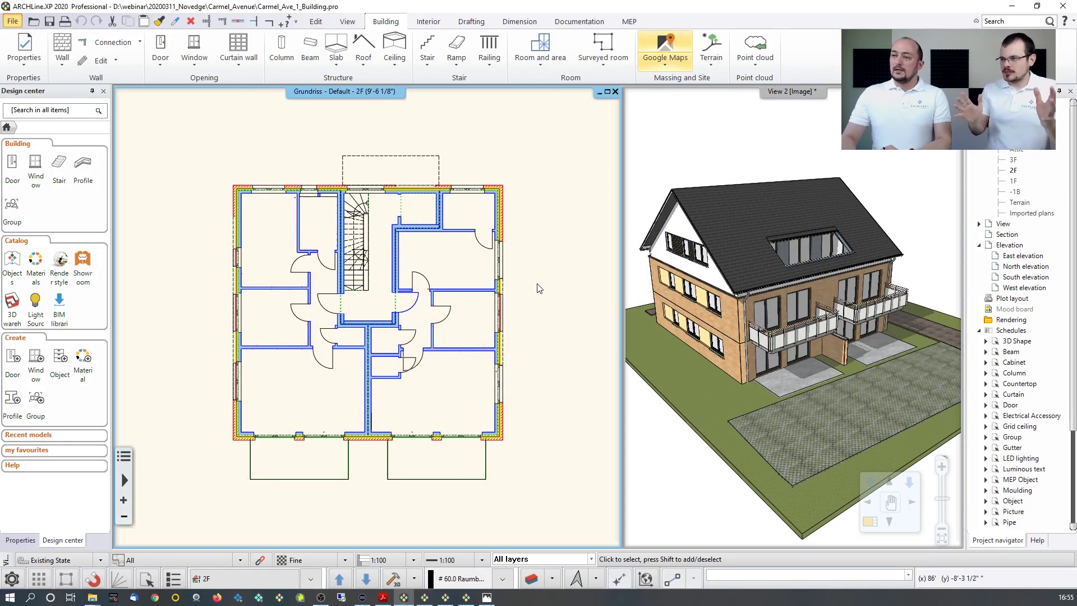
click(432, 21)
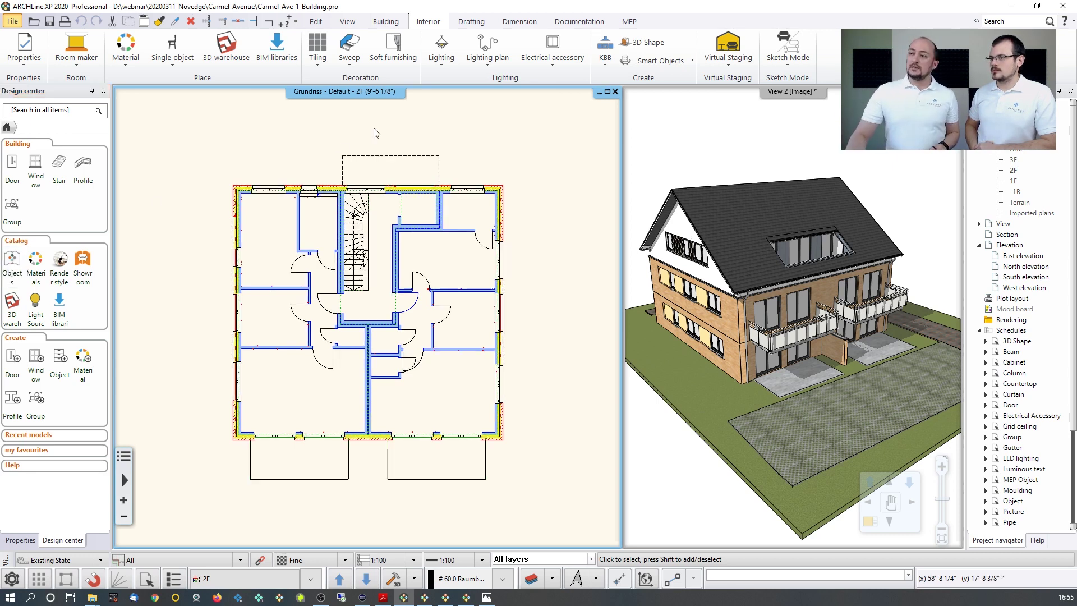
click(519, 22)
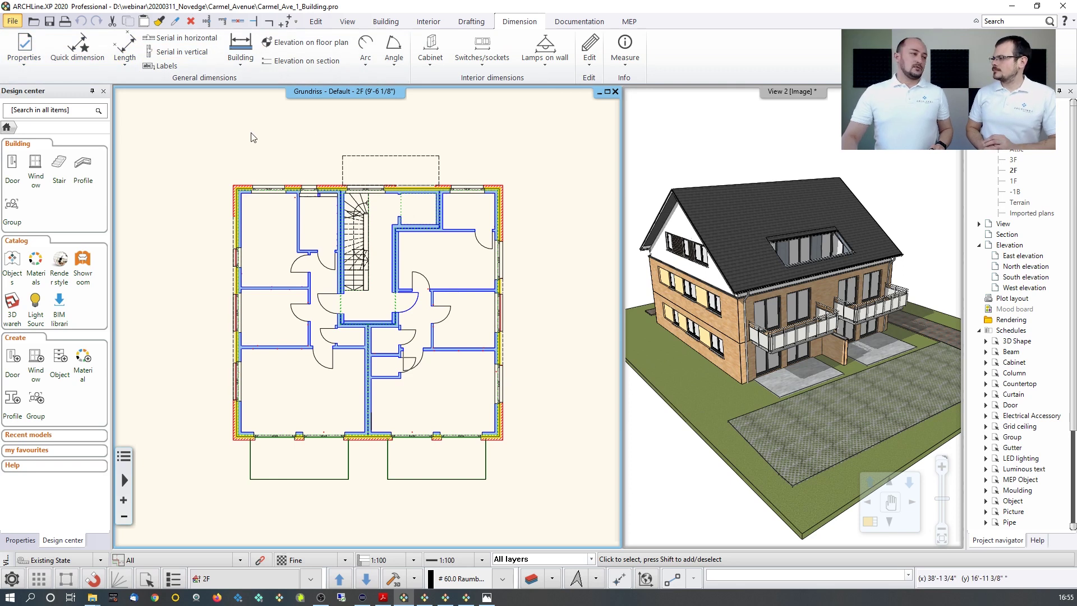
click(241, 62)
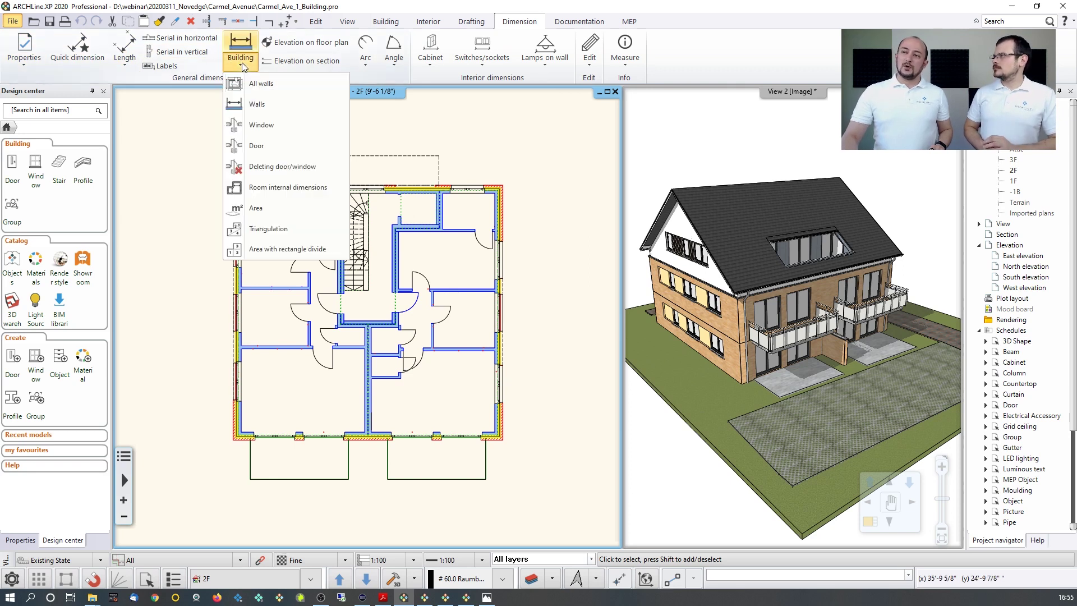
click(274, 87)
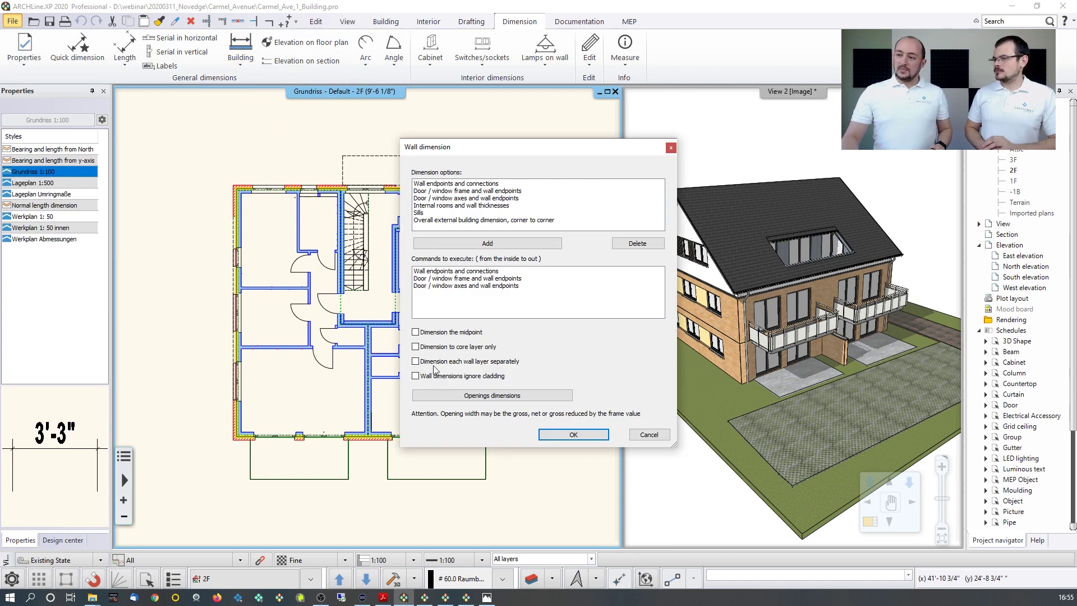
click(455, 279)
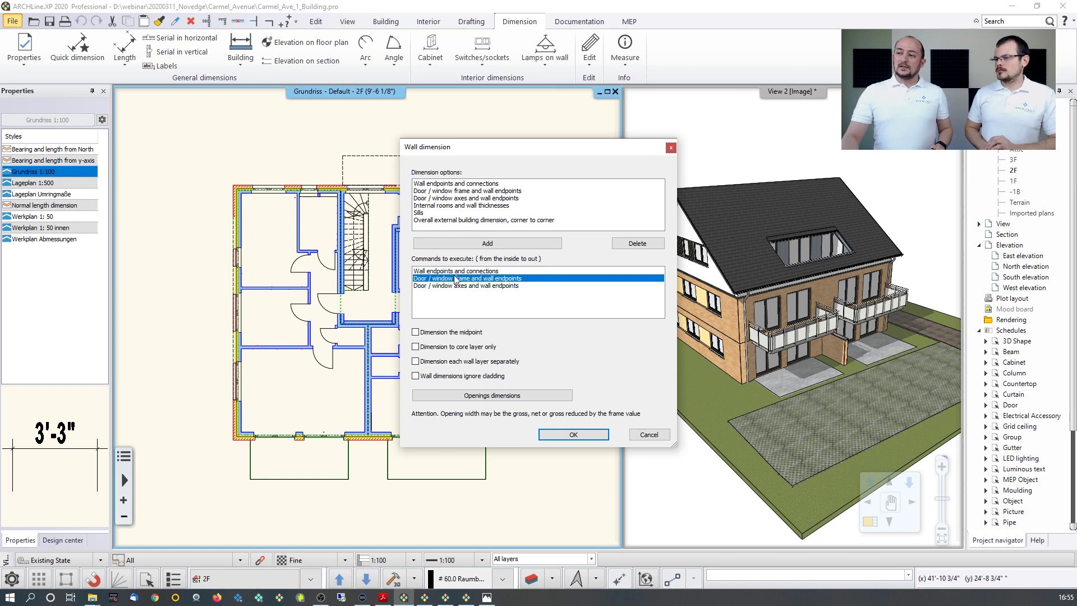
click(448, 198)
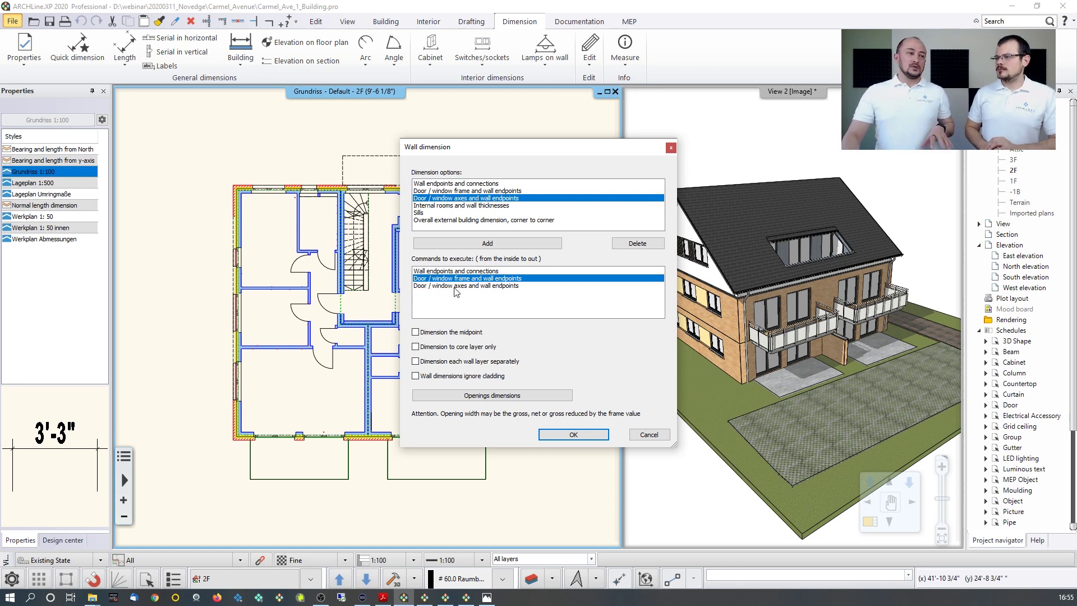
click(573, 434)
drag(202, 161, 559, 457)
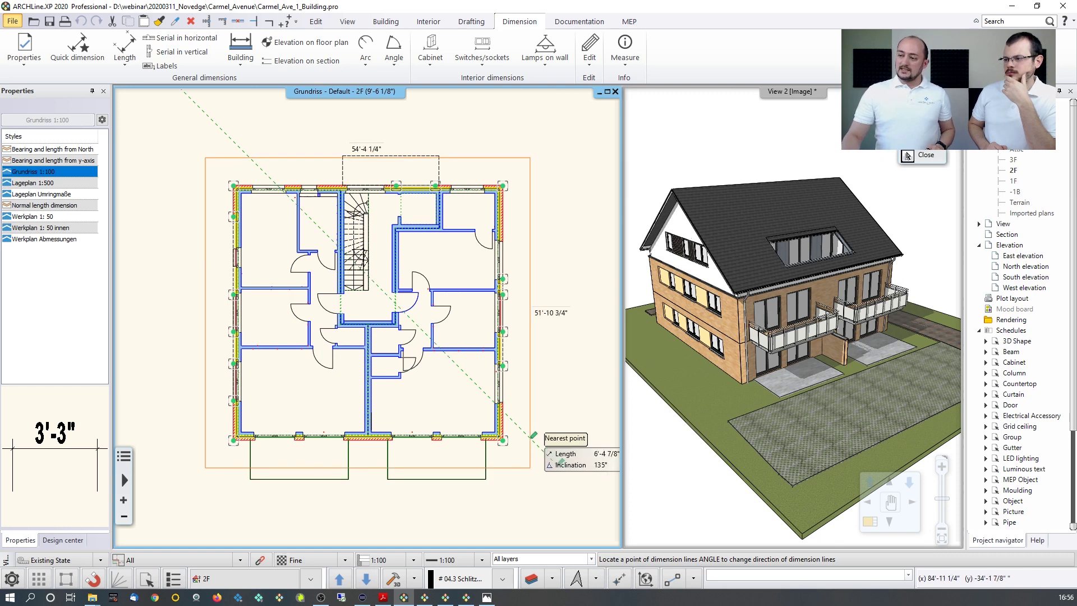
click(519, 465)
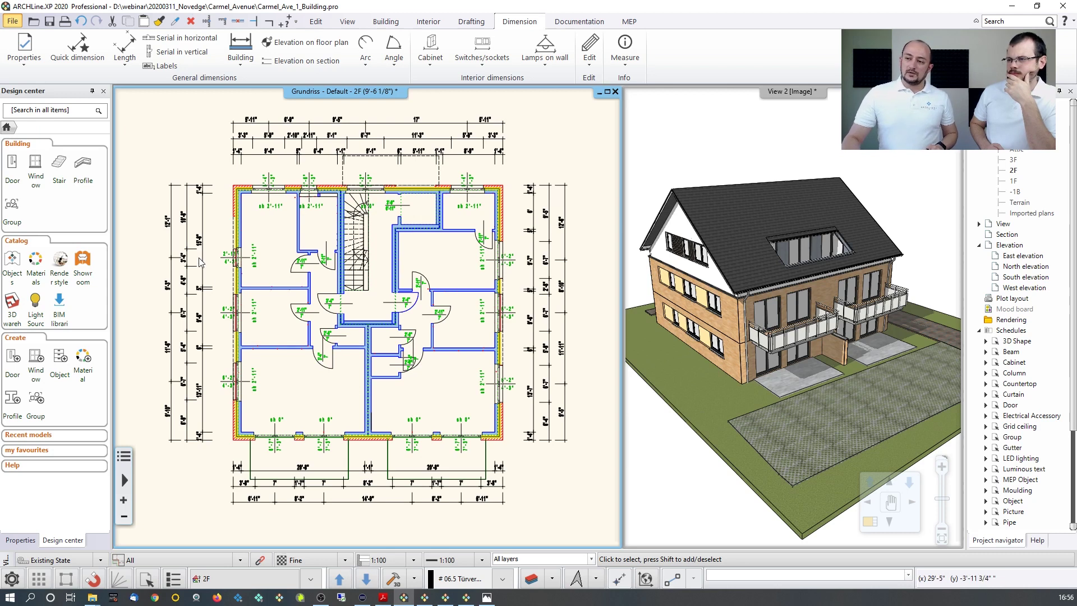
Add an aligned dimension between the upper and lower walls of the small room just below the stairwell, east of the central wall.
scroll(209, 281, up, 3)
middle_drag(347, 326, 314, 303)
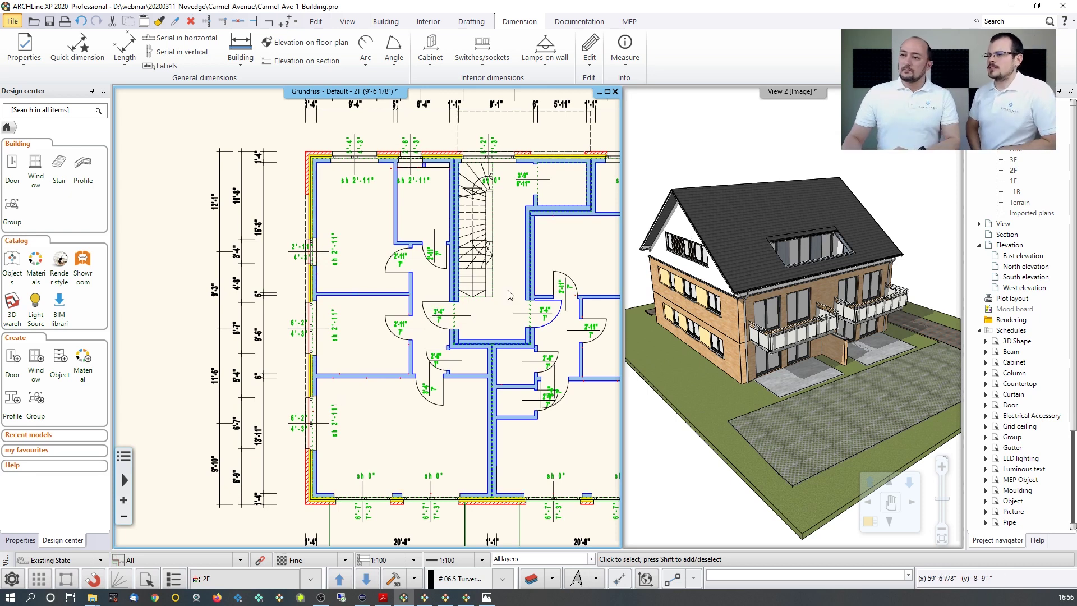
scroll(337, 400, down, 3)
scroll(428, 346, up, 5)
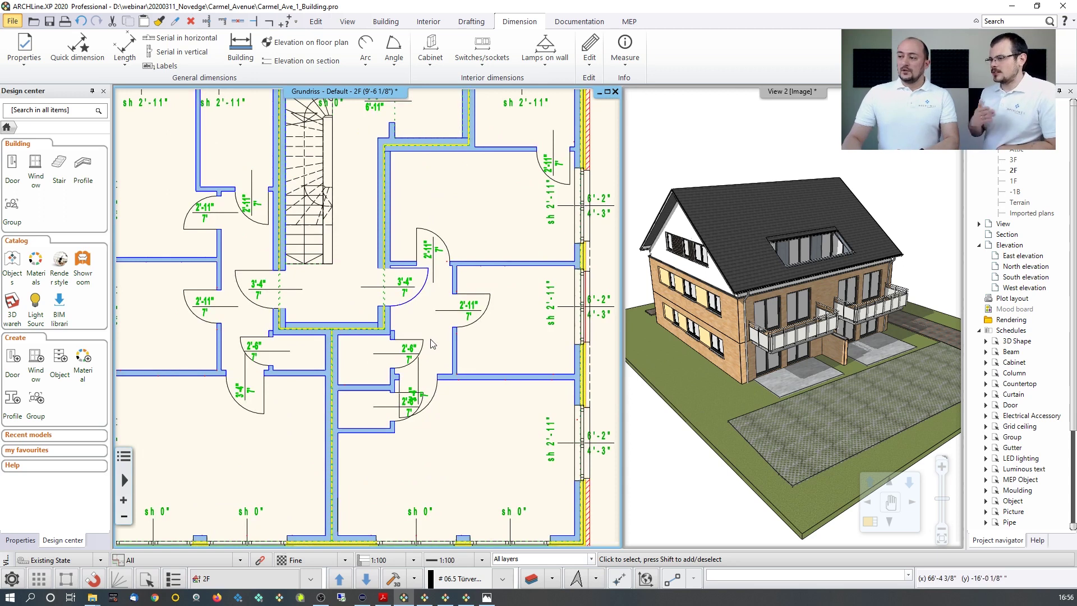
scroll(412, 239, down, 1)
scroll(359, 213, up, 1)
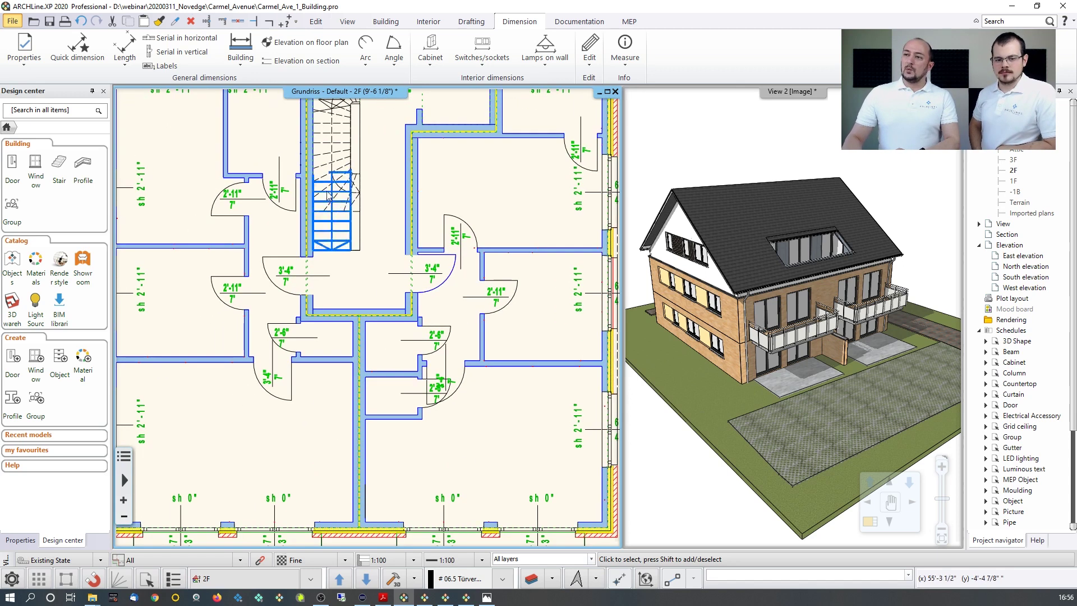
click(124, 56)
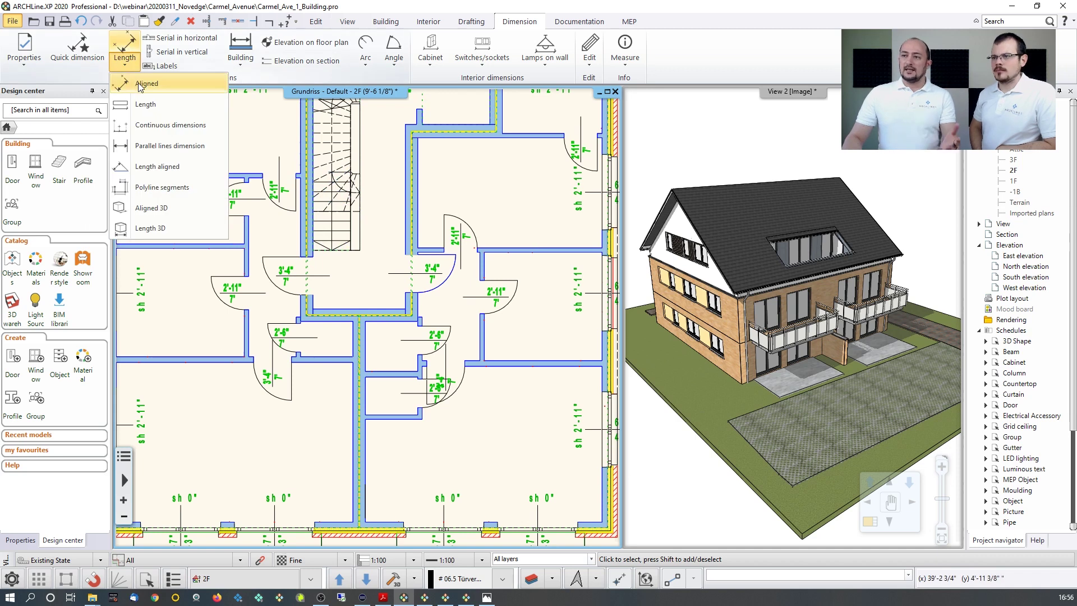
click(145, 83)
scroll(443, 443, up, 2)
click(293, 206)
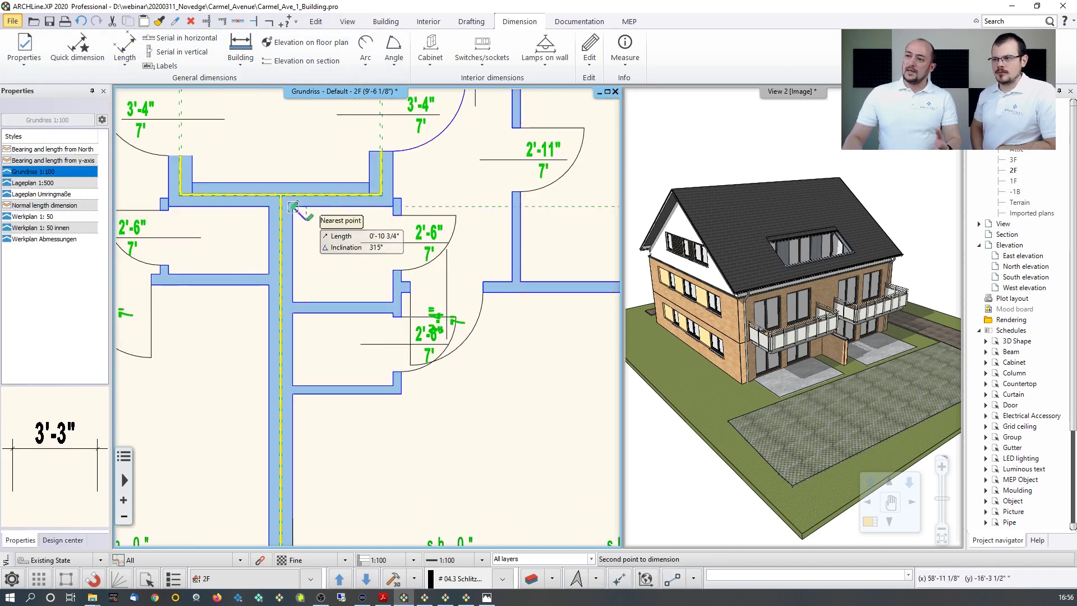
click(292, 303)
click(331, 255)
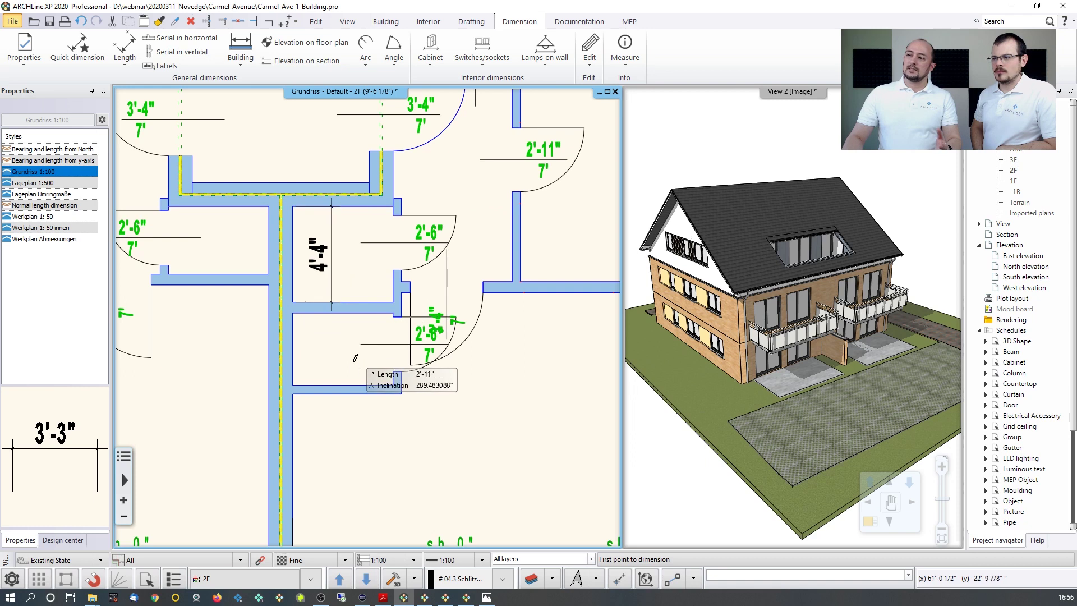
key(Escape)
Place wall-bounded room labels in the two large south rooms and the smaller east room above the right-hand one.
scroll(356, 358, down, 3)
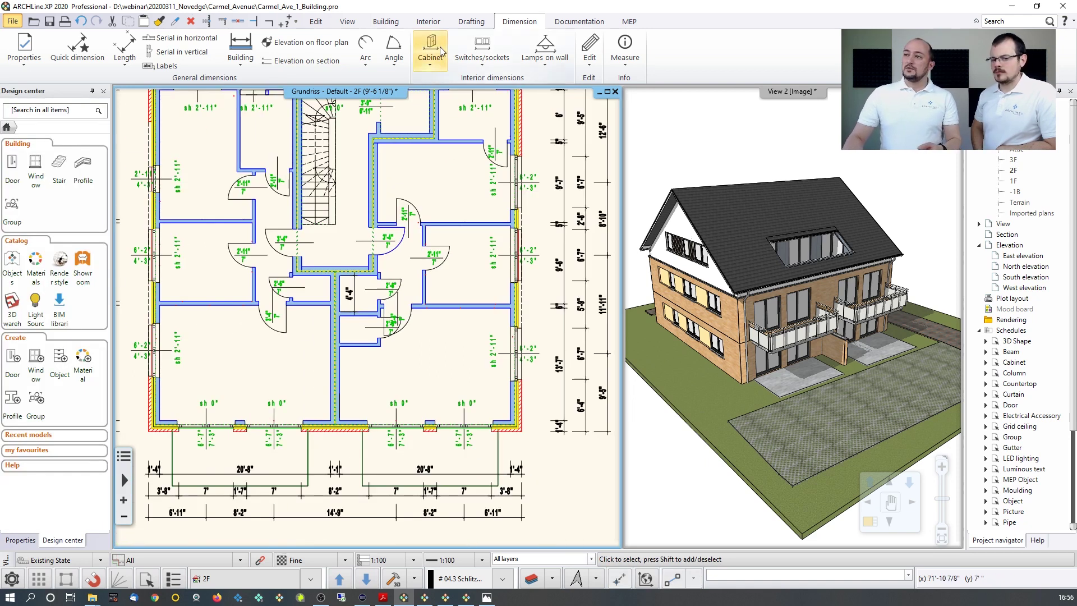
click(385, 21)
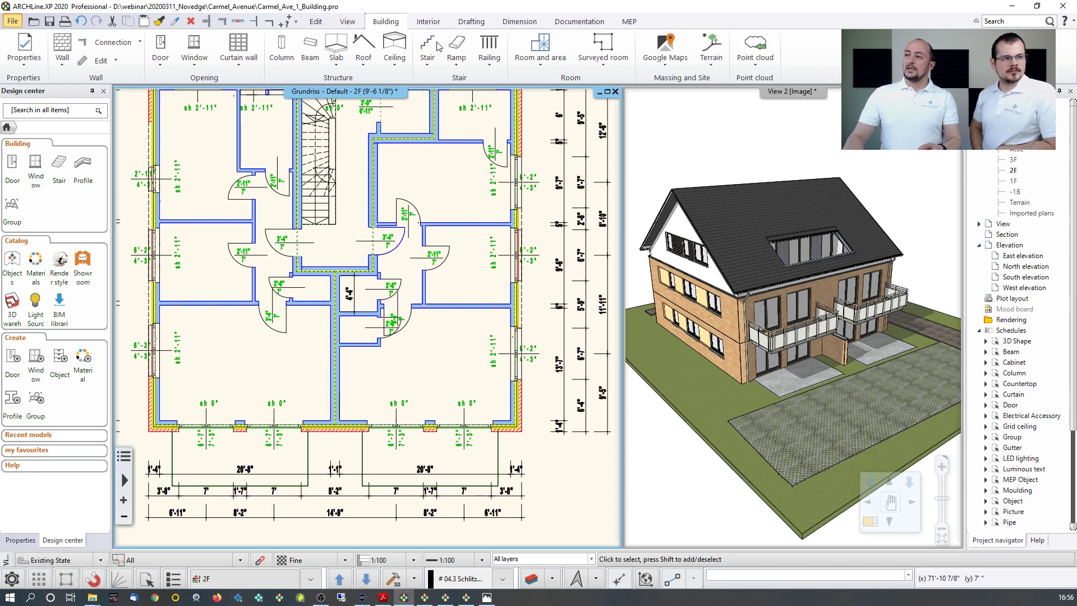
click(542, 54)
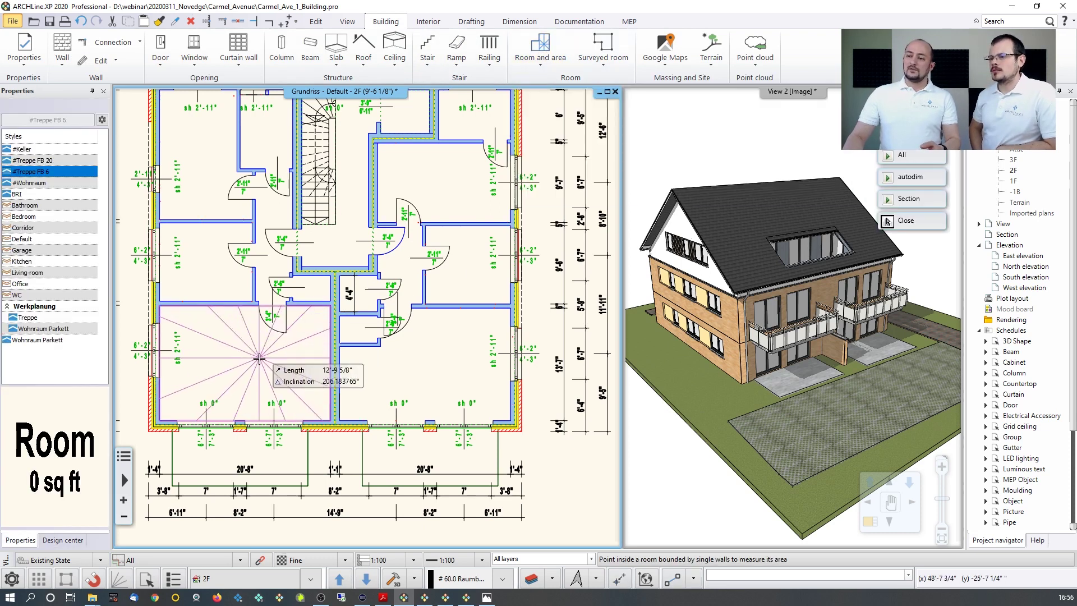
click(229, 375)
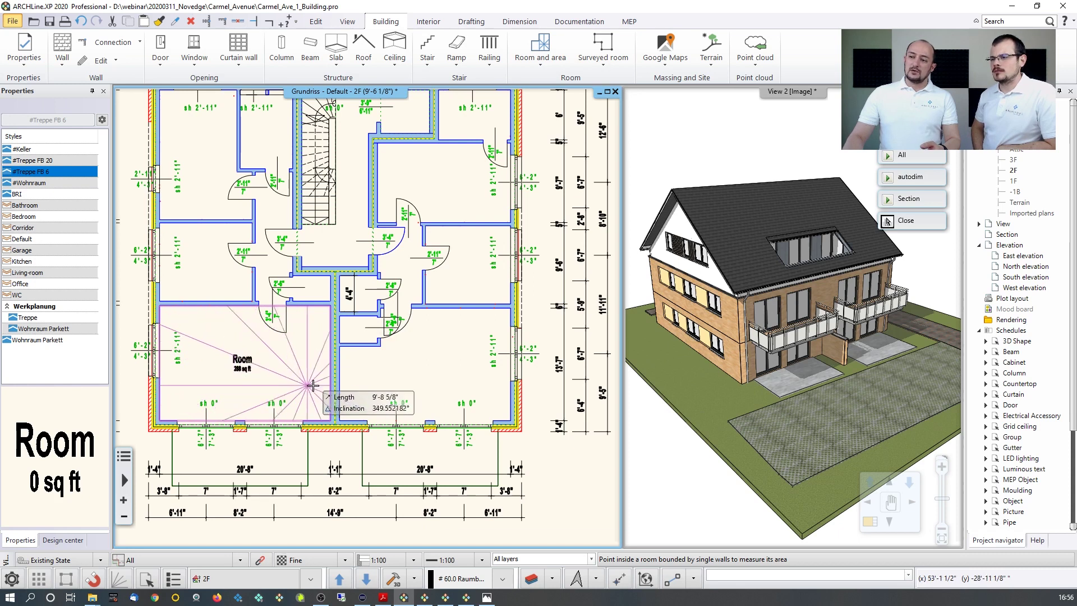
click(400, 365)
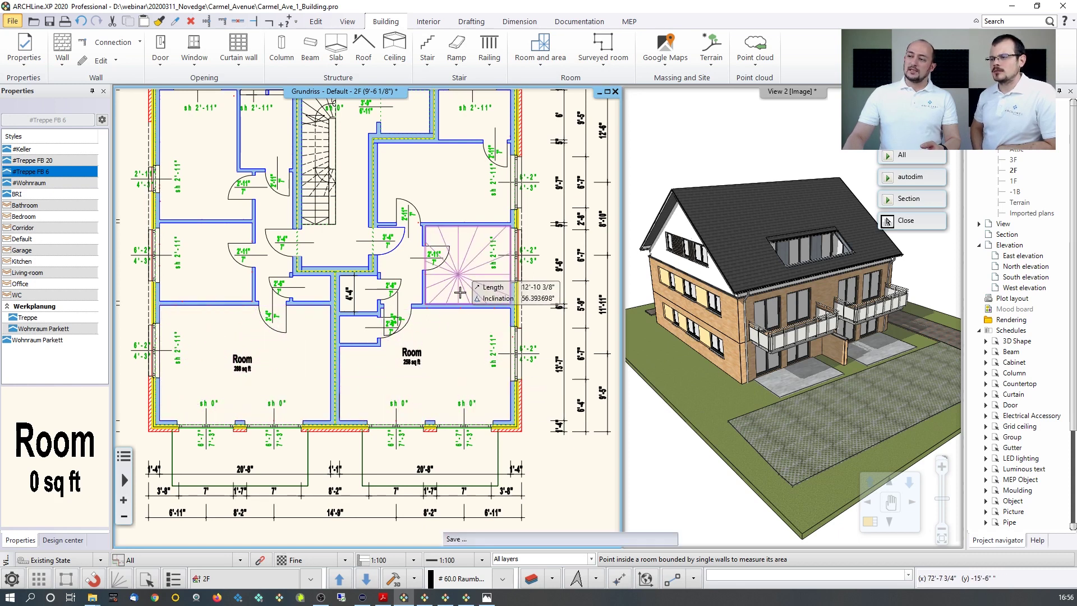
key(Escape)
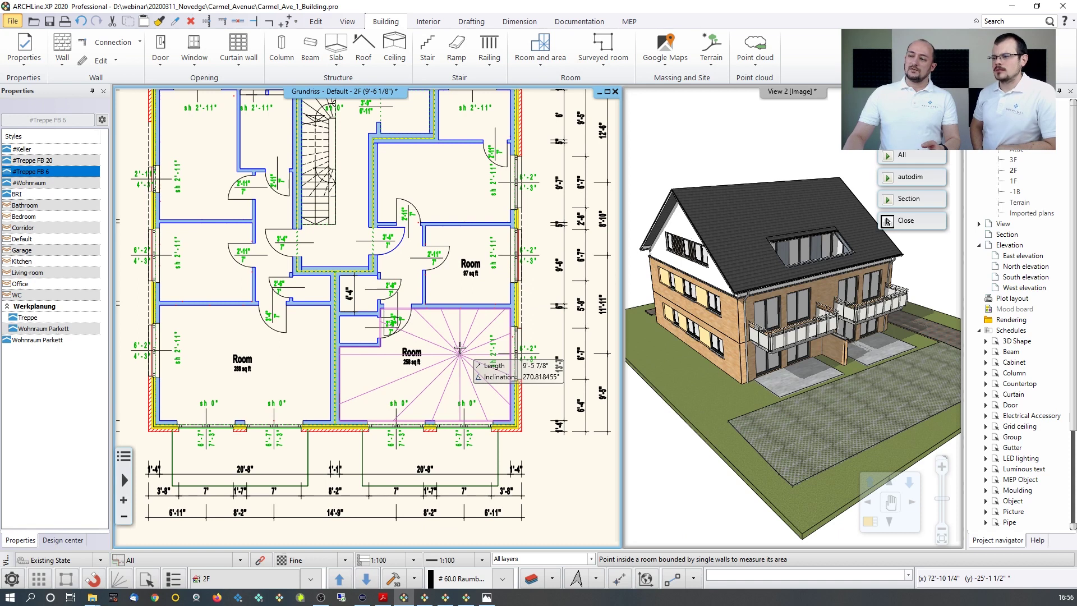
Outline a room by polygon along the four corners of the right-hand terrace south of the facade.
scroll(455, 310, up, 2)
scroll(456, 310, down, 2)
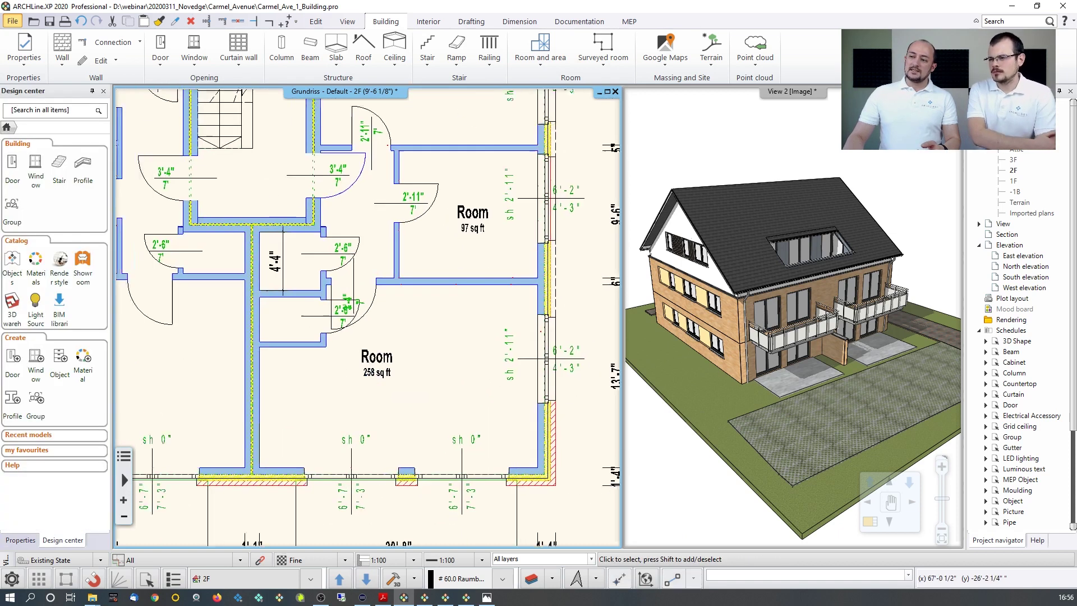
scroll(194, 377, up, 2)
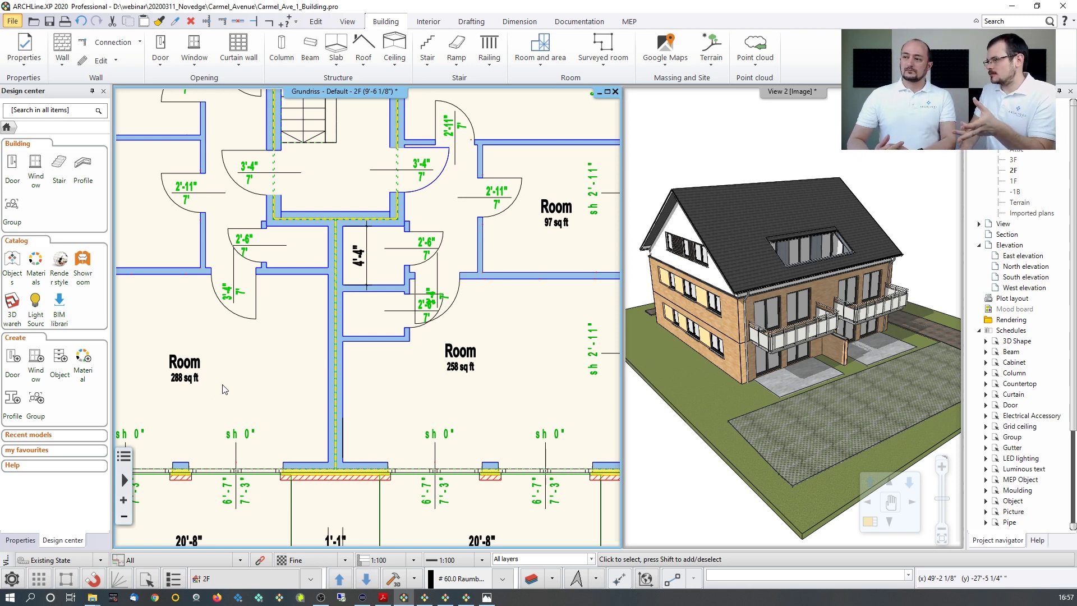
middle_drag(305, 463, 319, 316)
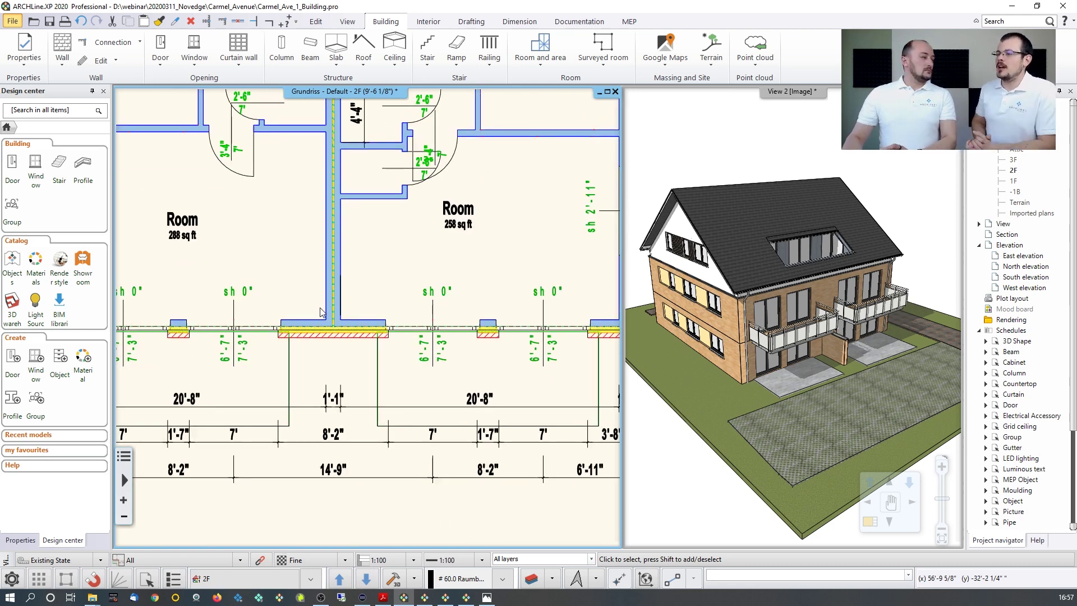
click(541, 67)
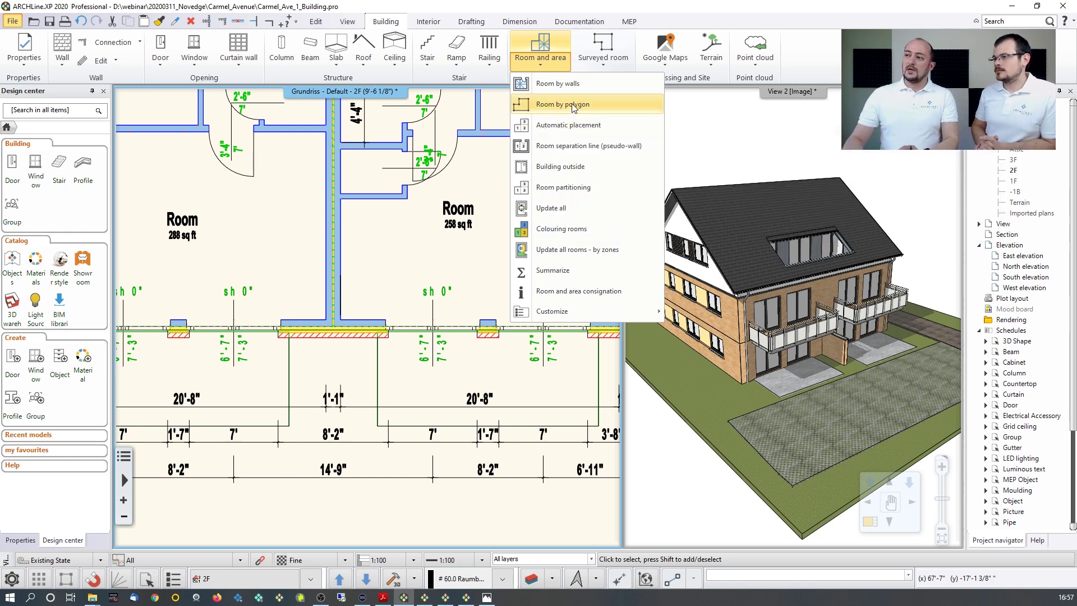
click(577, 105)
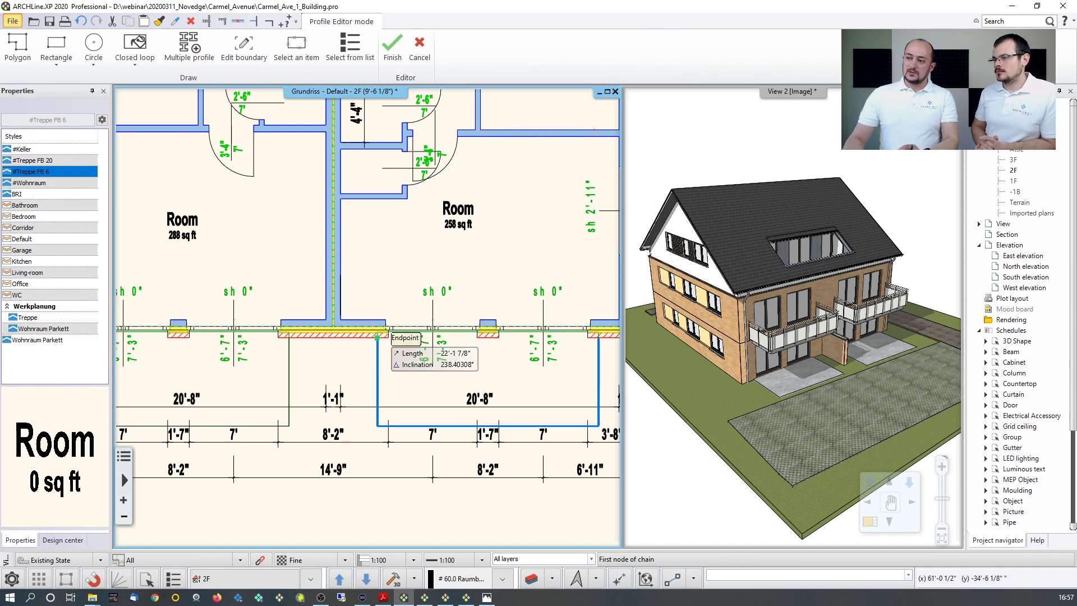
click(377, 339)
click(377, 426)
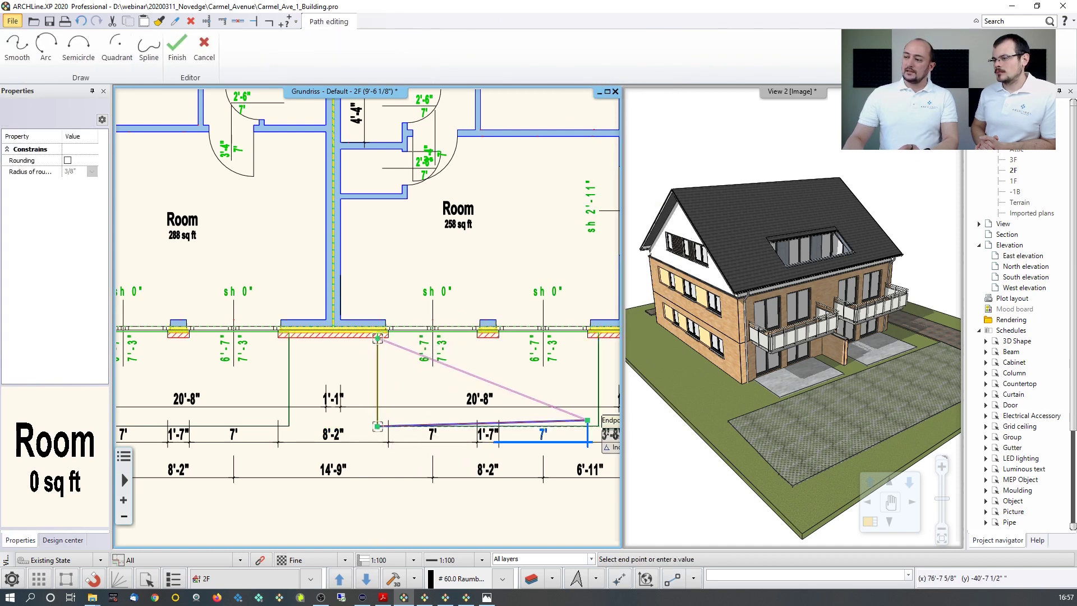
click(599, 426)
click(598, 338)
key(Return)
Finish the terrace's room boundary and place its room label inside the outline.
scroll(458, 356, up, 2)
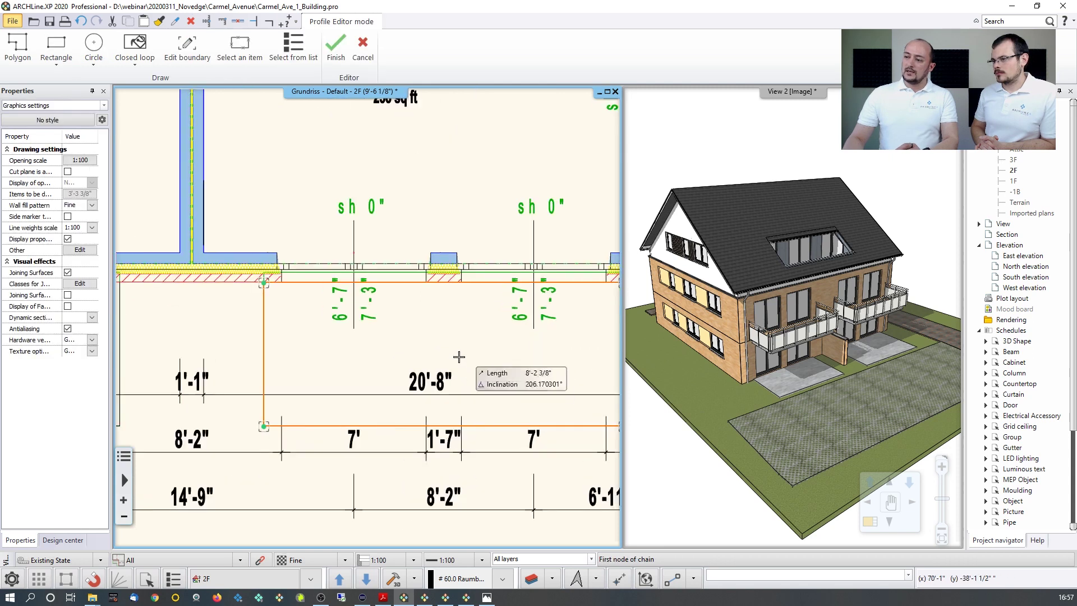
key(Return)
click(590, 335)
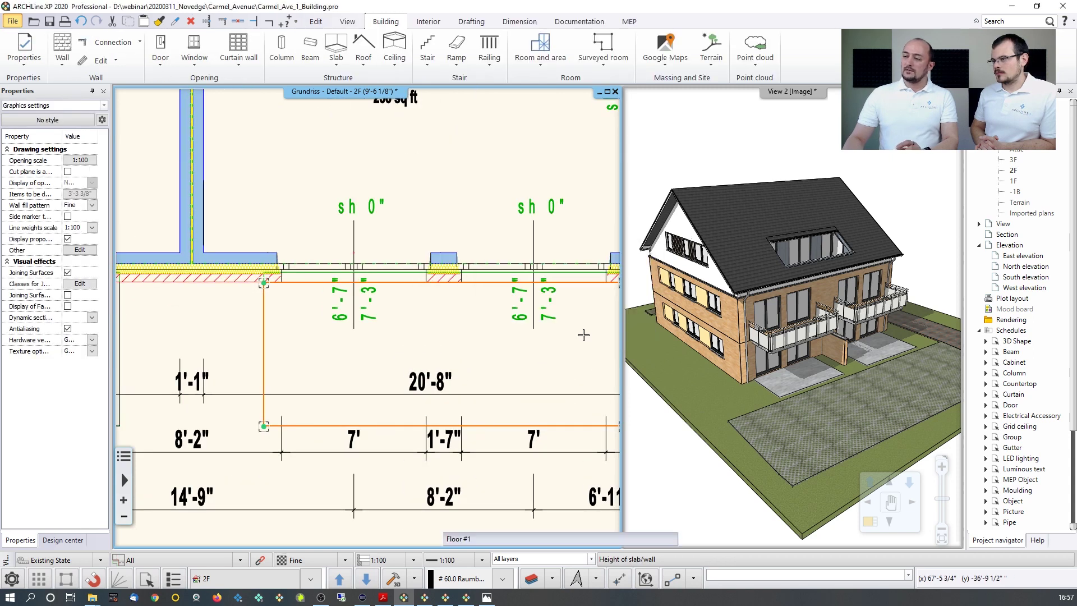
click(477, 334)
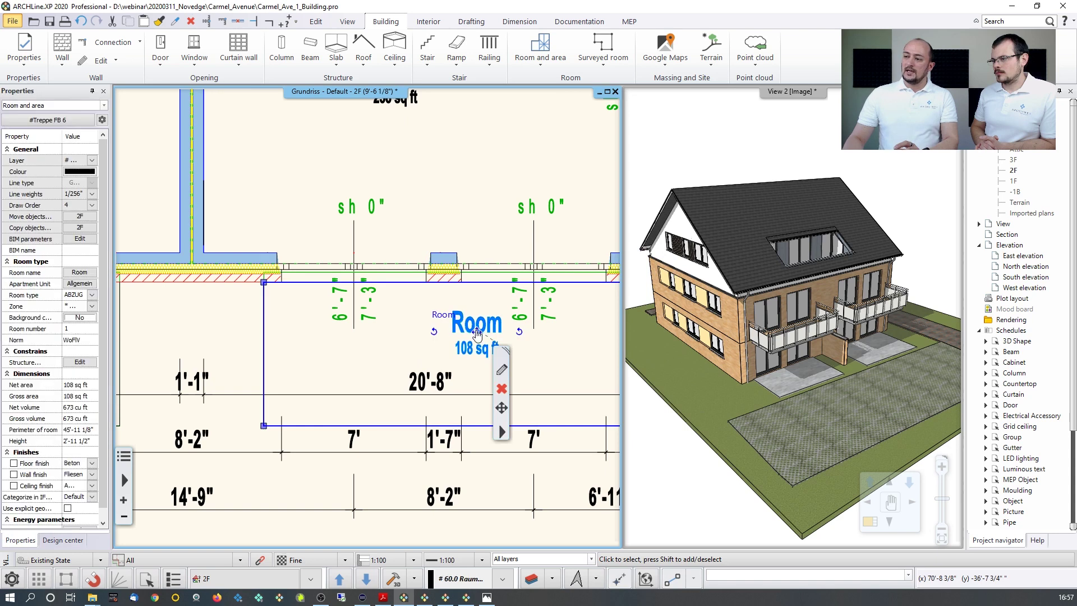
Rename the new room on the right-hand terrace as Terrace and deselect it.
double_click(445, 318)
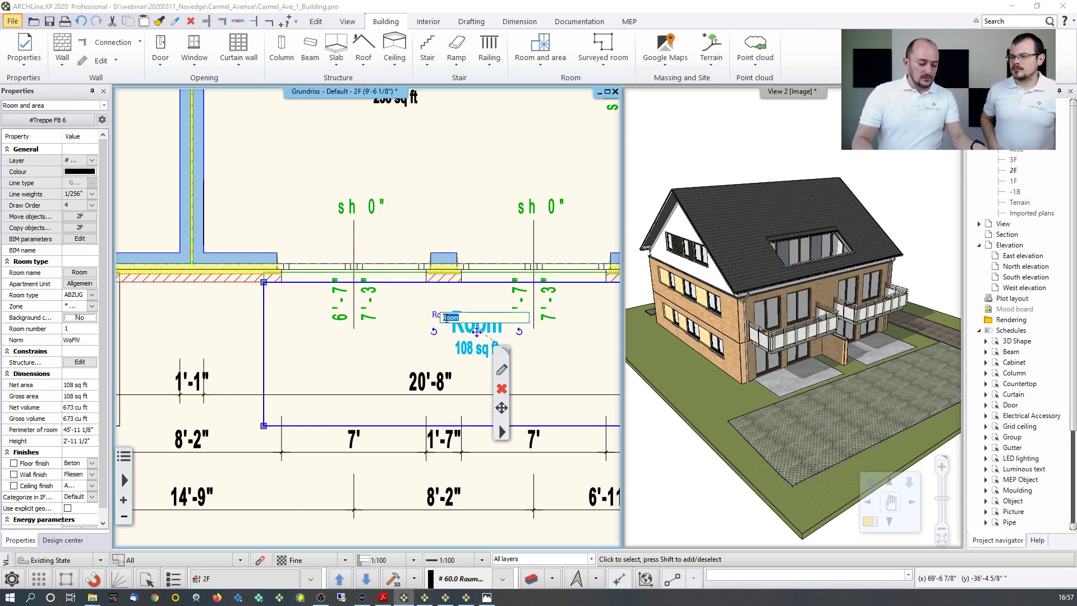
text(Terrace)
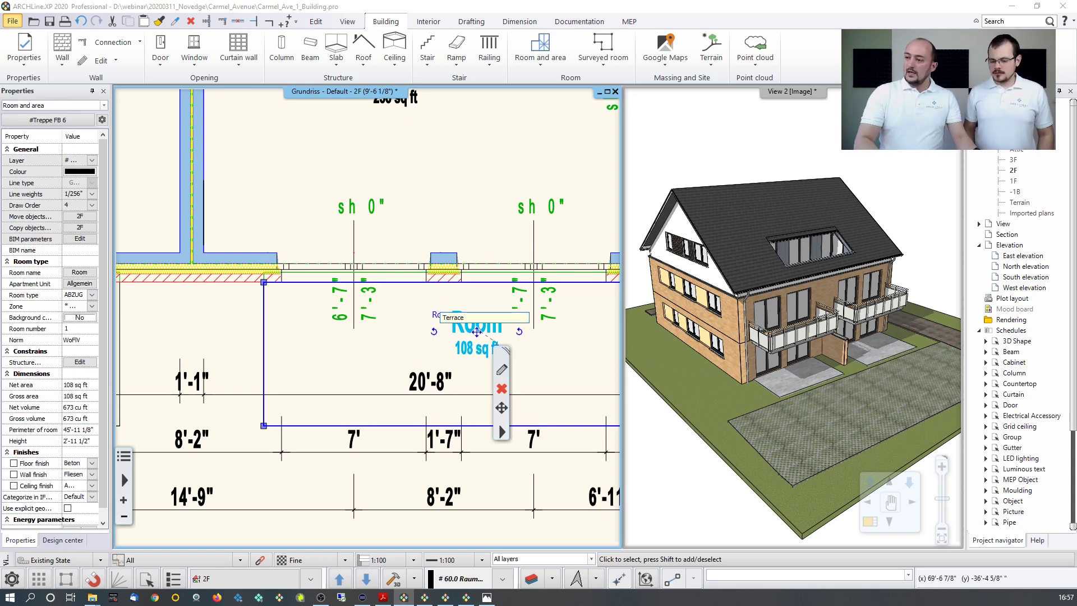
key(Return)
middle_drag(456, 197, 508, 315)
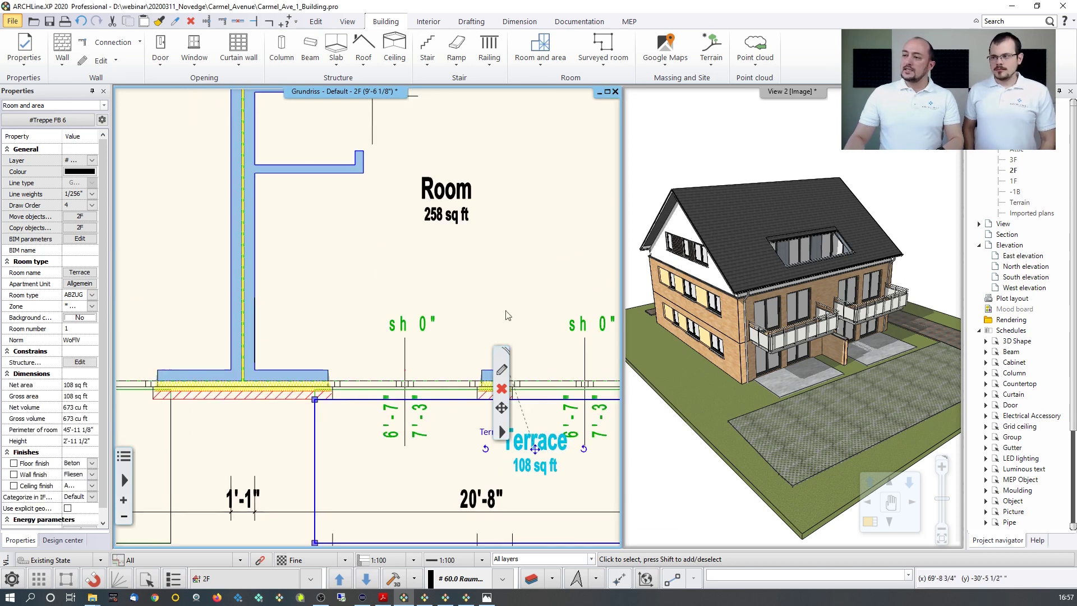
scroll(420, 336, down, 2)
middle_drag(186, 282, 205, 292)
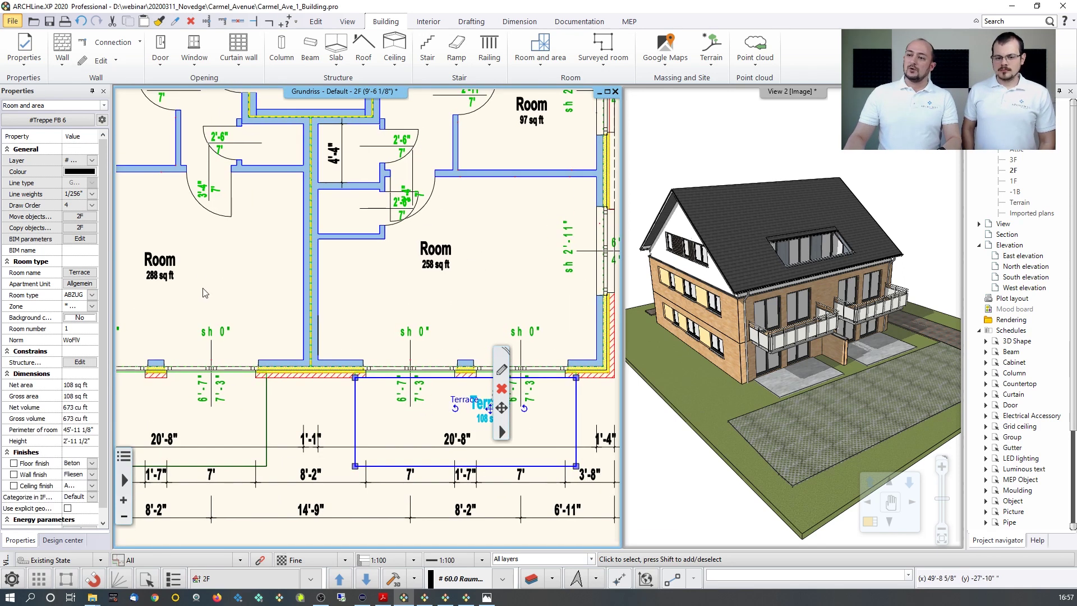
key(Escape)
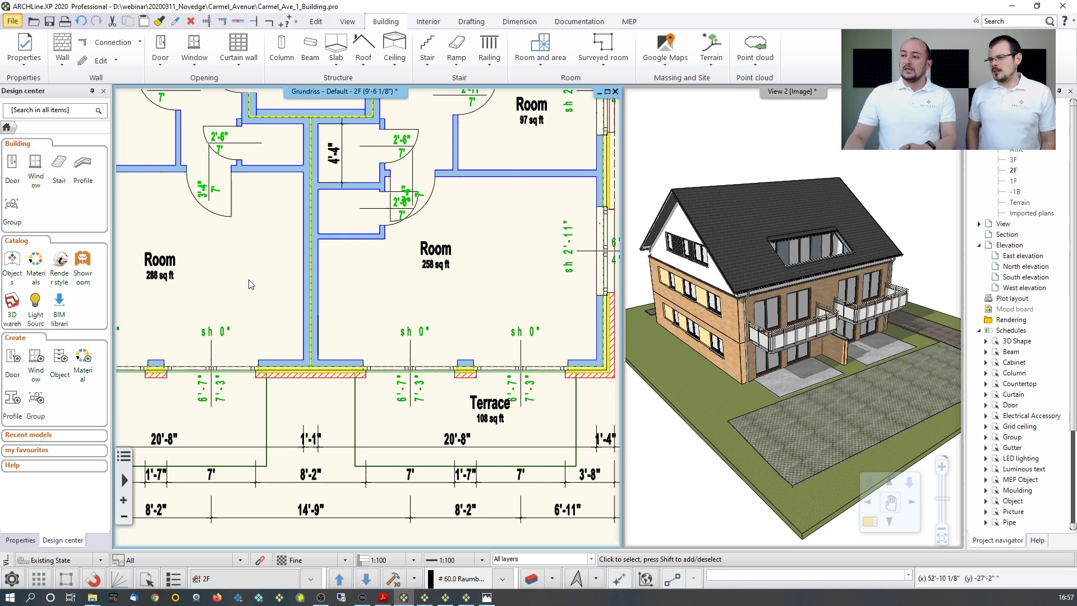
Start a new section definition for the 2F plan with the option to hide all the objects enabled.
scroll(315, 293, down, 1)
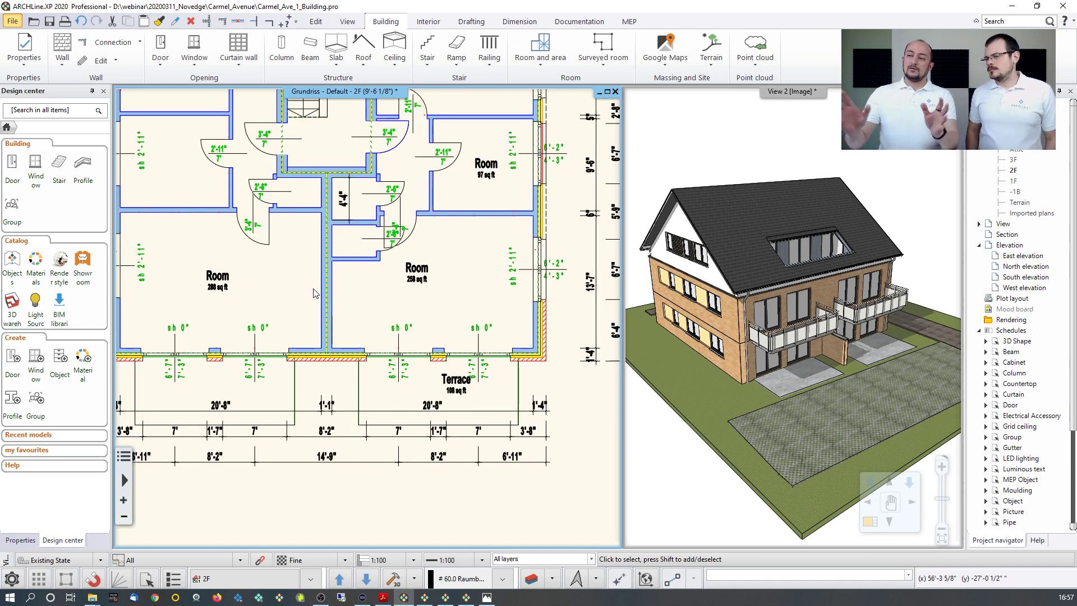
scroll(315, 293, down, 3)
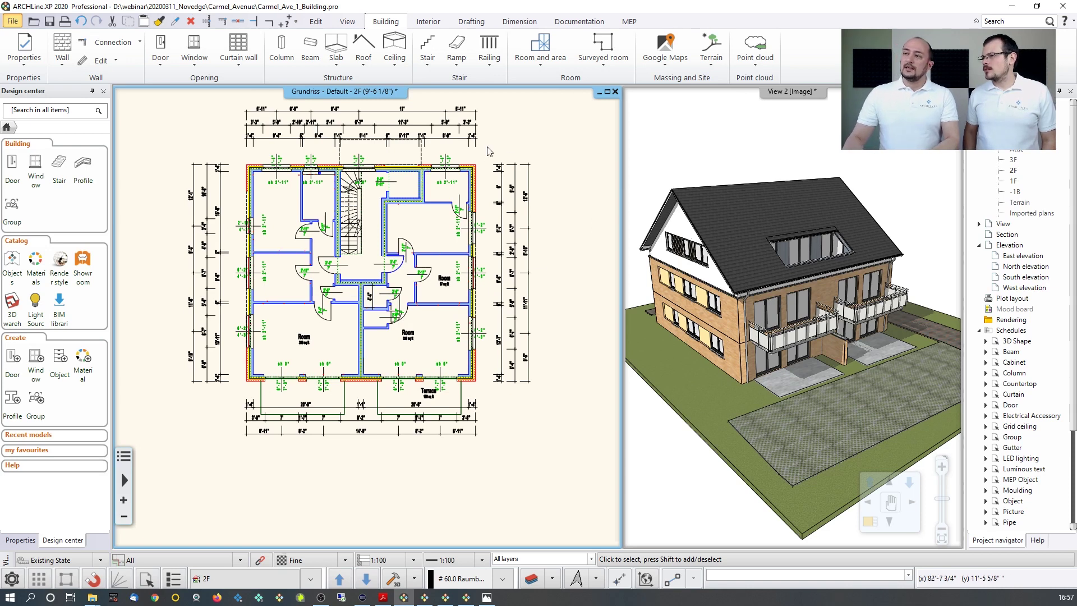
click(576, 22)
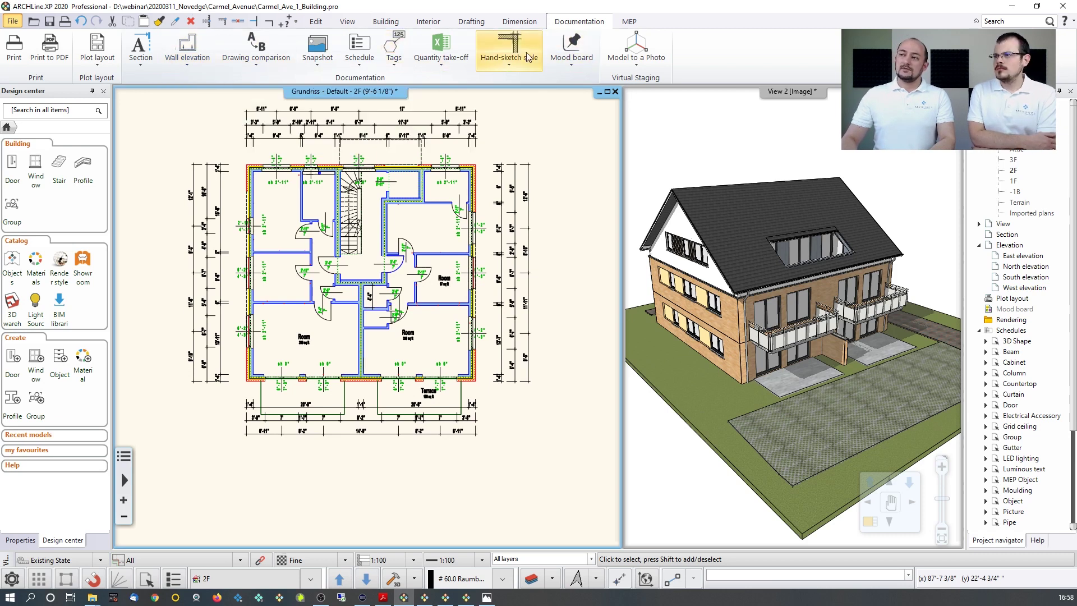
click(140, 56)
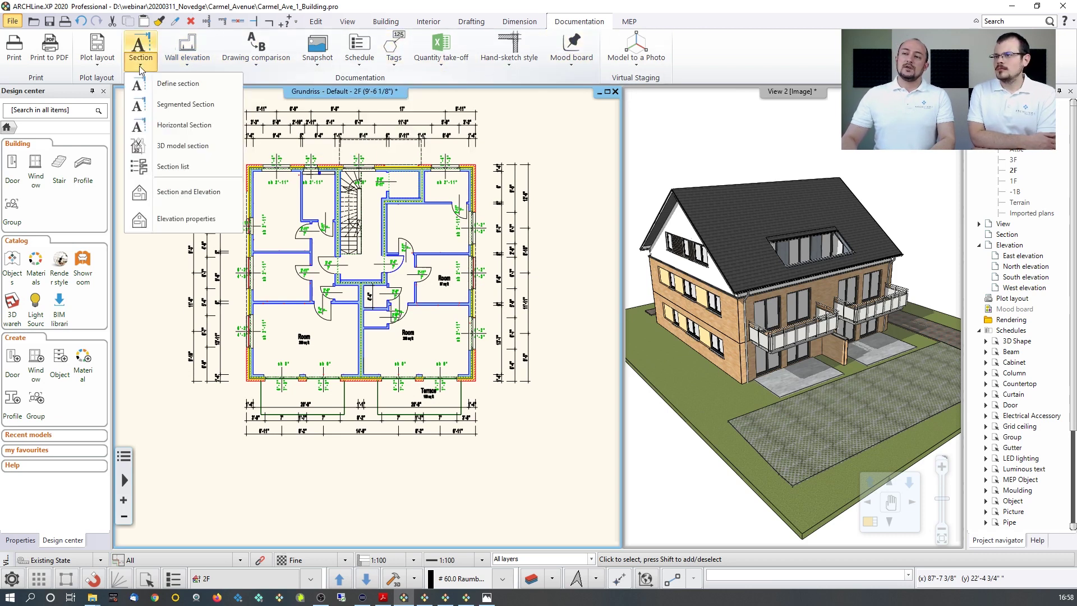
click(167, 82)
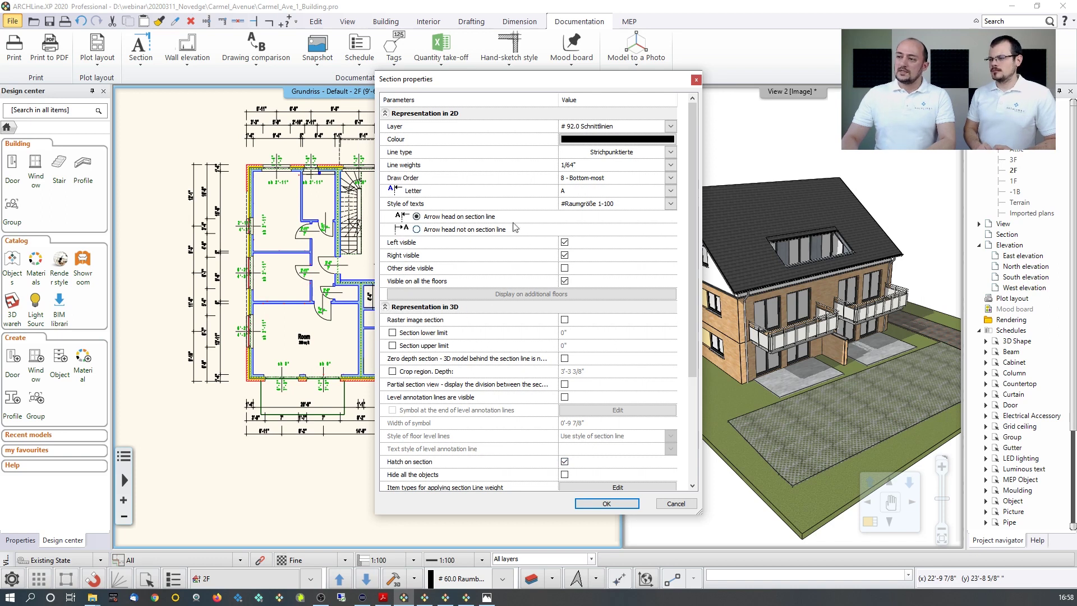
scroll(528, 394, down, 2)
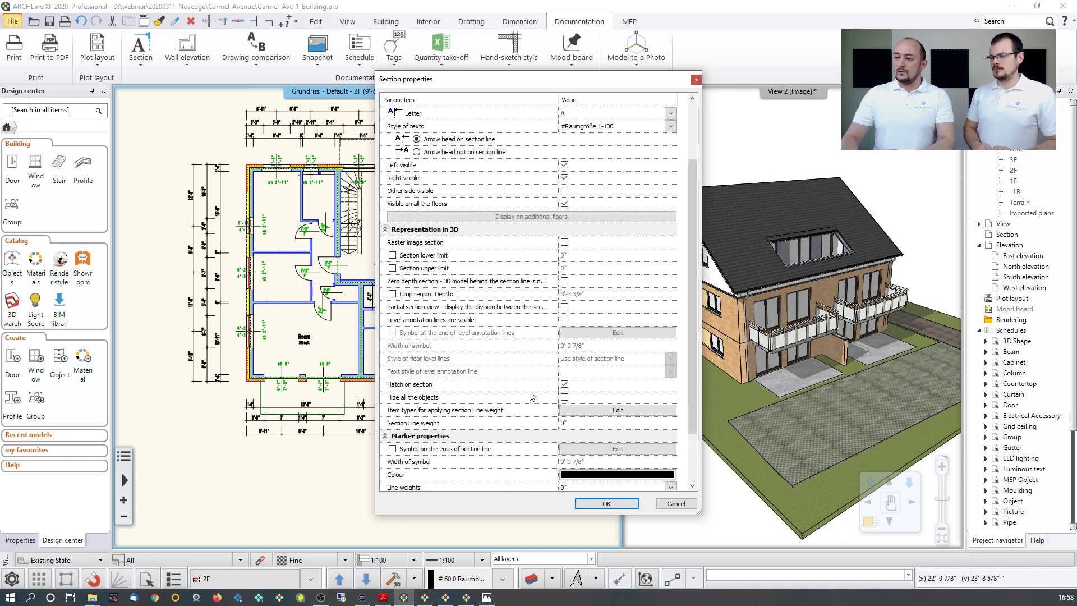
click(564, 397)
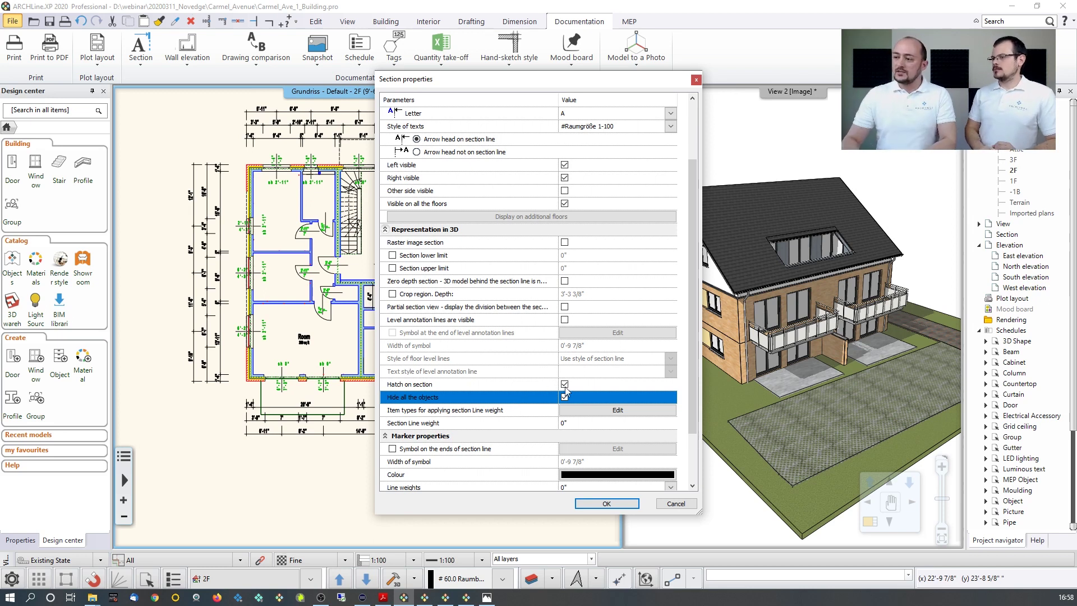
click(589, 503)
Draw a straight east-west section line across the whole building through the two large south rooms and generate its section view.
scroll(417, 305, up, 5)
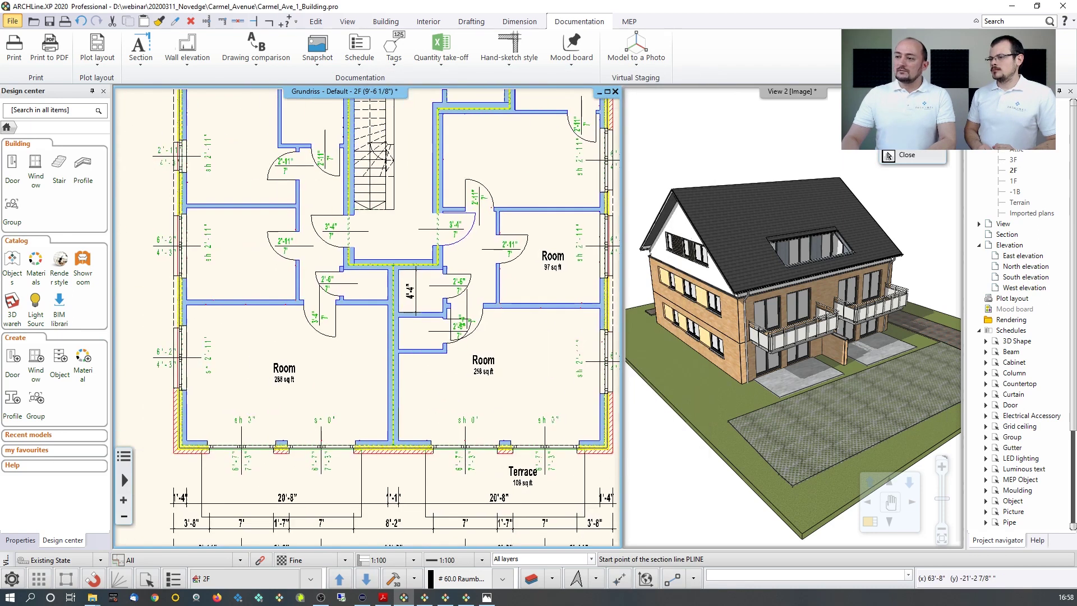
scroll(241, 289, down, 3)
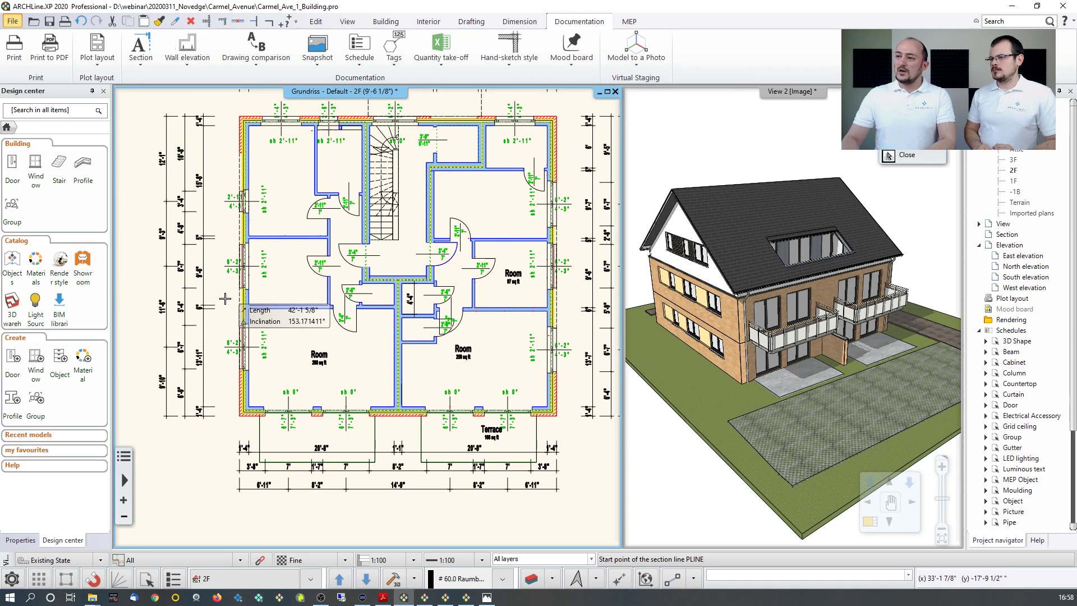
scroll(264, 333, up, 2)
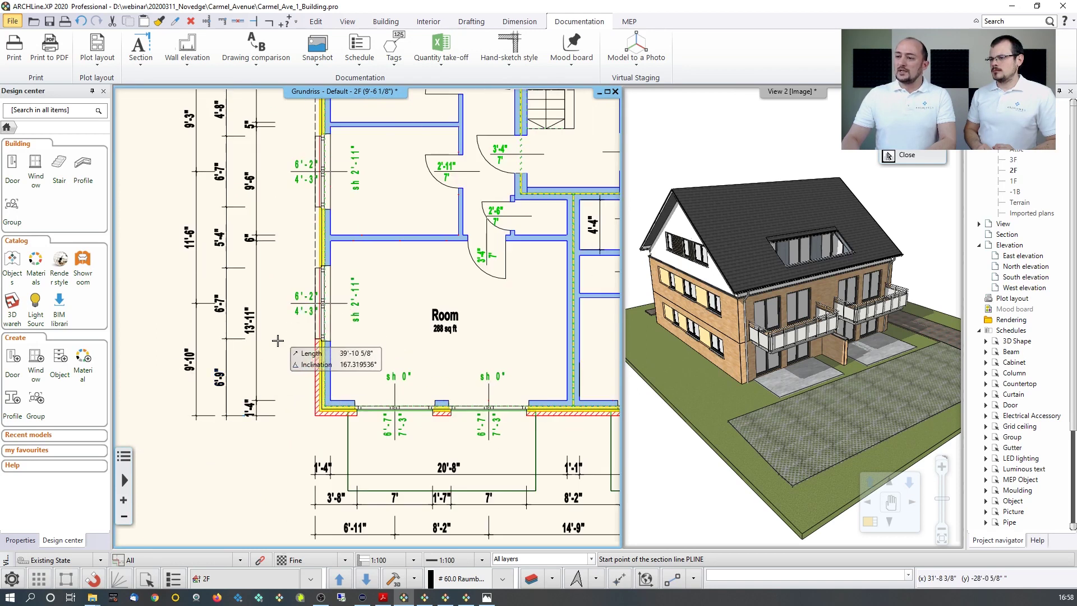
click(288, 328)
scroll(336, 331, down, 3)
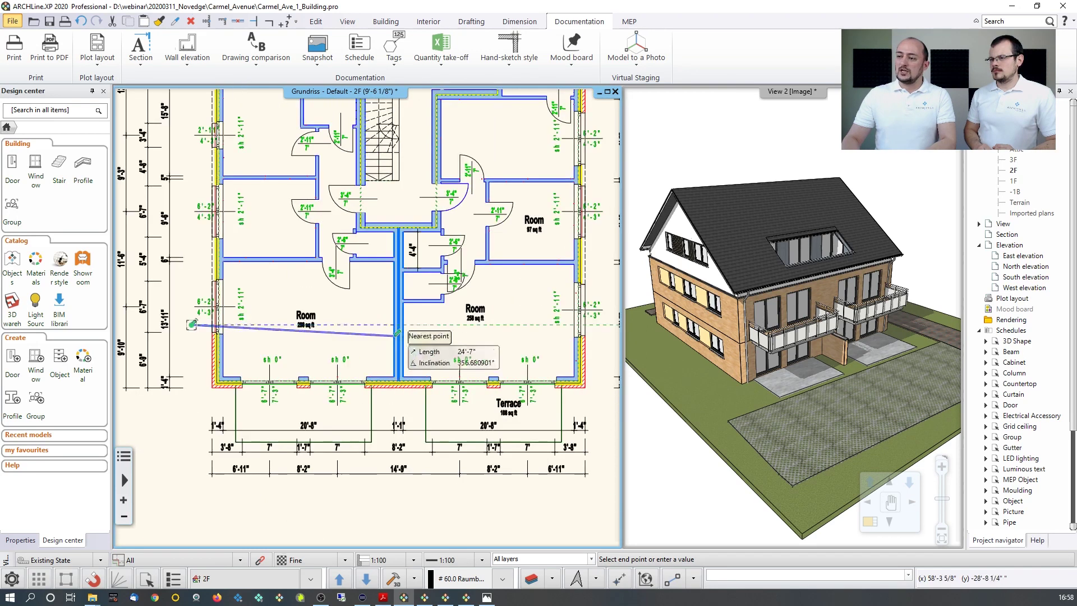
middle_drag(403, 331, 369, 322)
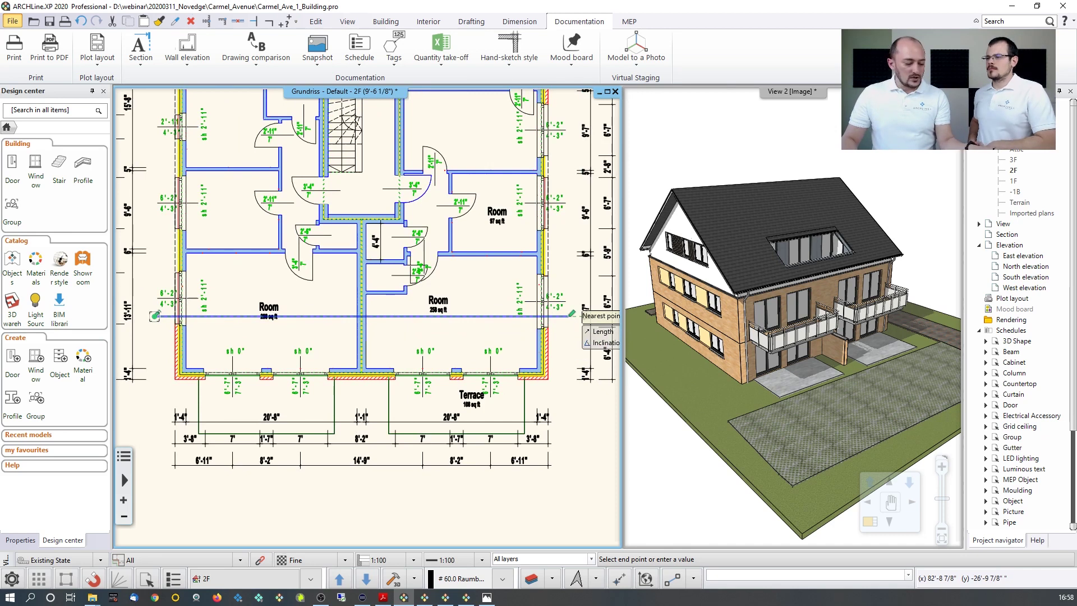
click(564, 316)
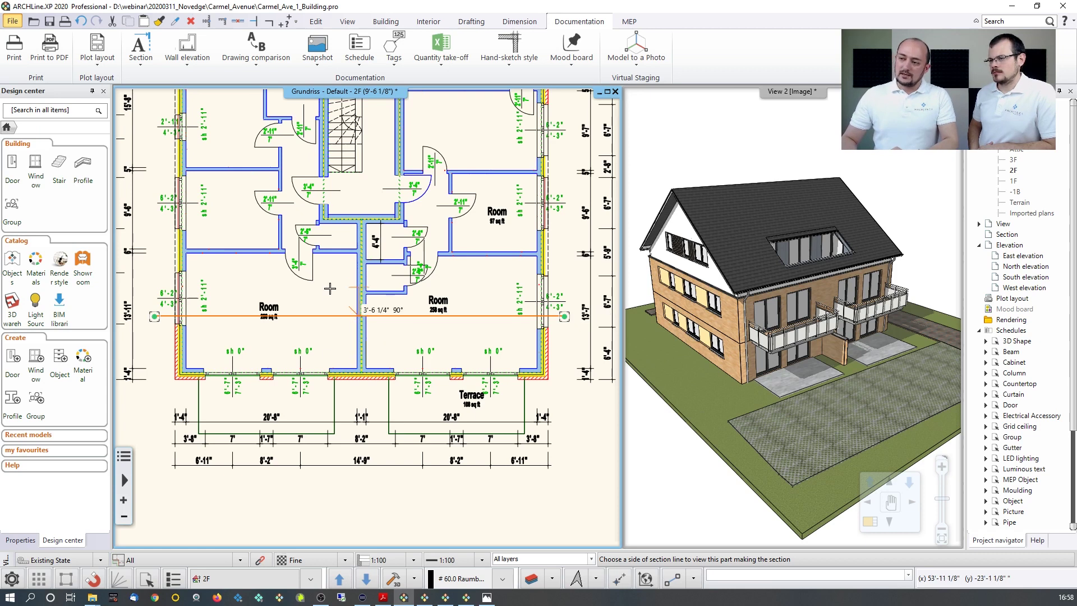
click(326, 346)
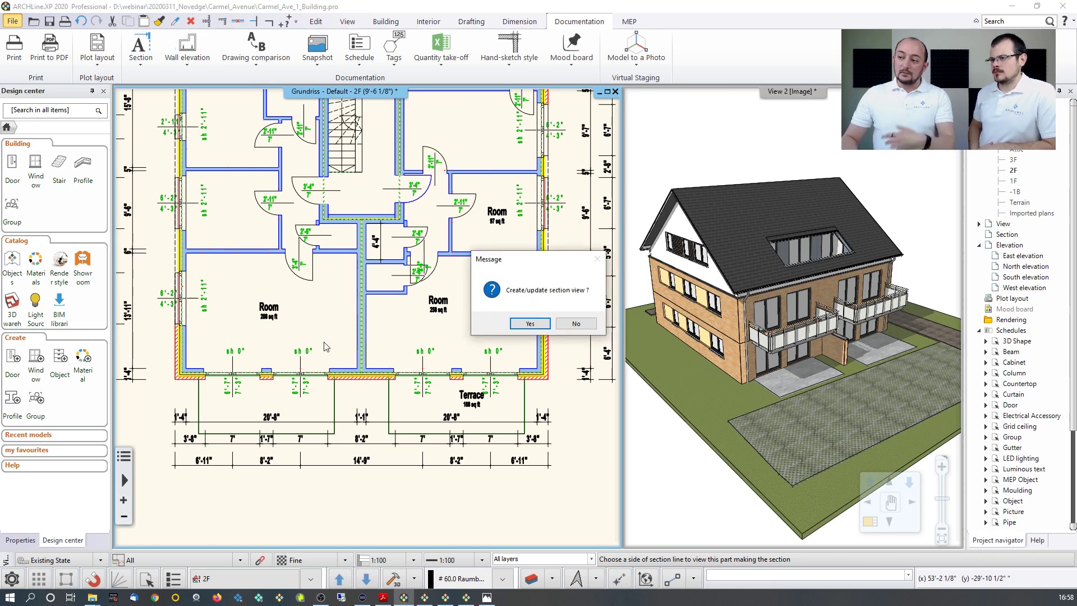
click(529, 323)
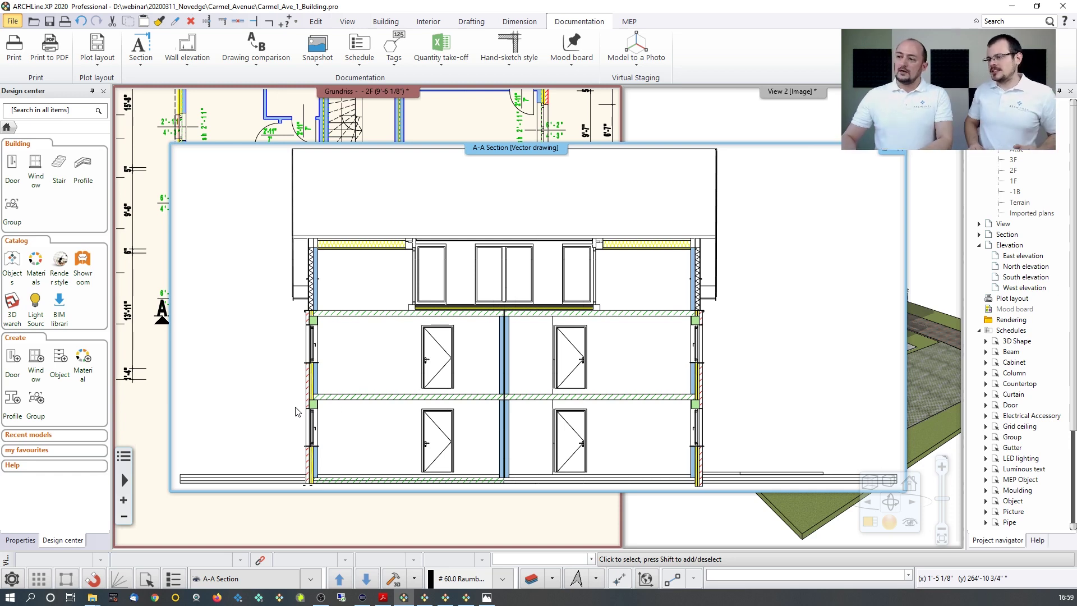
Return from the section view to the 2F floor plan and generate the South elevation view.
scroll(336, 360, up, 4)
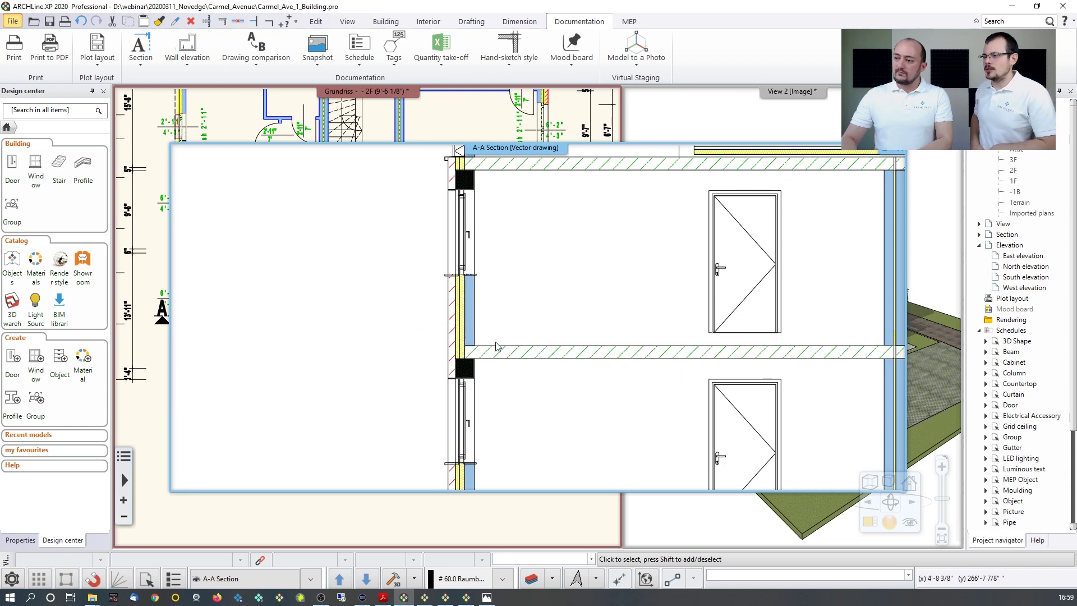
scroll(496, 346, up, 2)
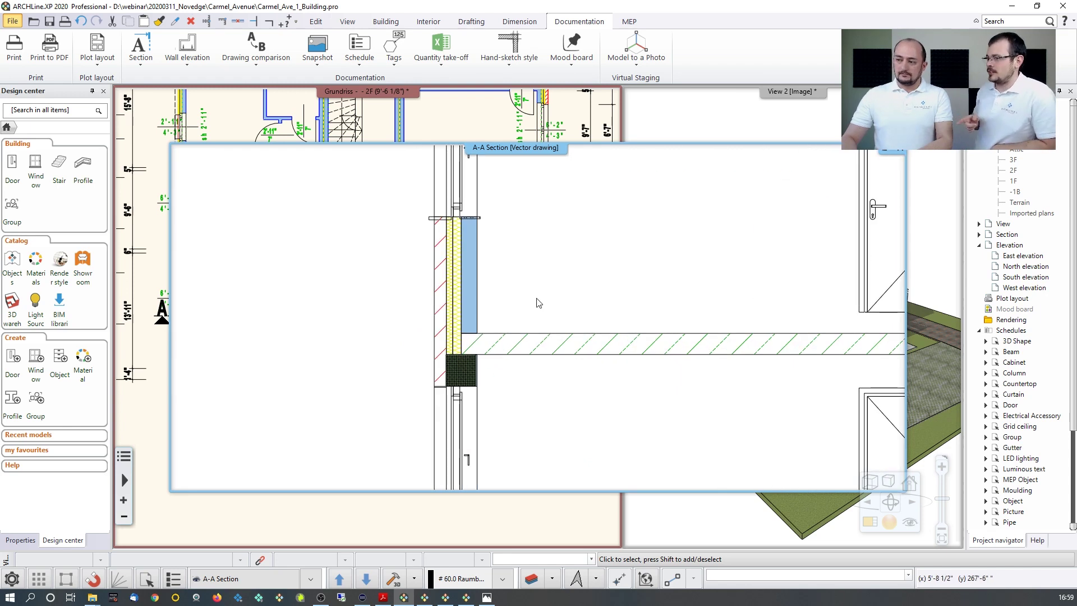
scroll(538, 303, down, 6)
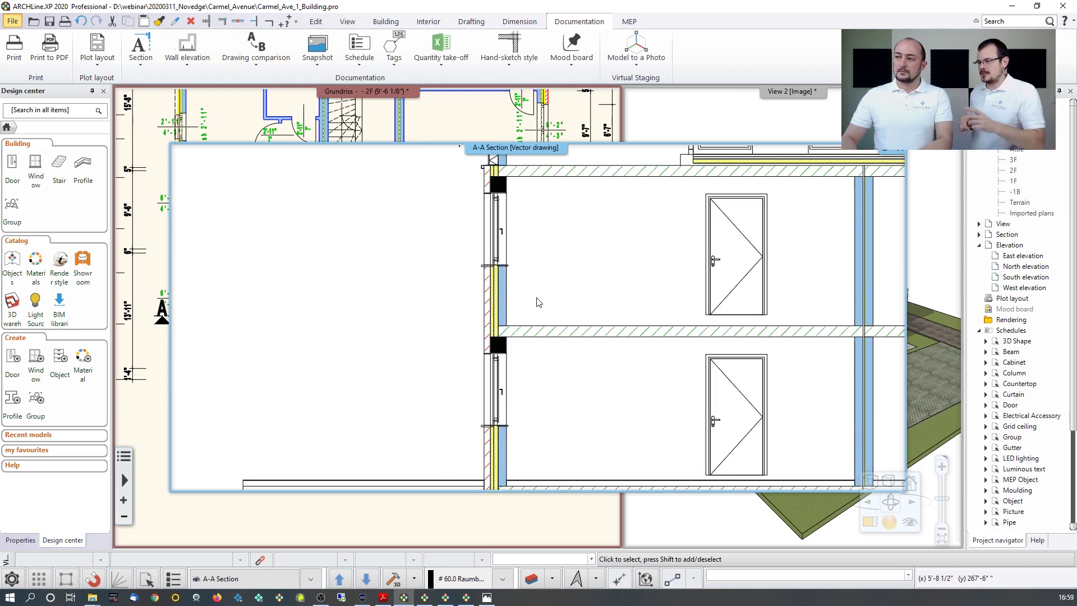
scroll(443, 339, up, 3)
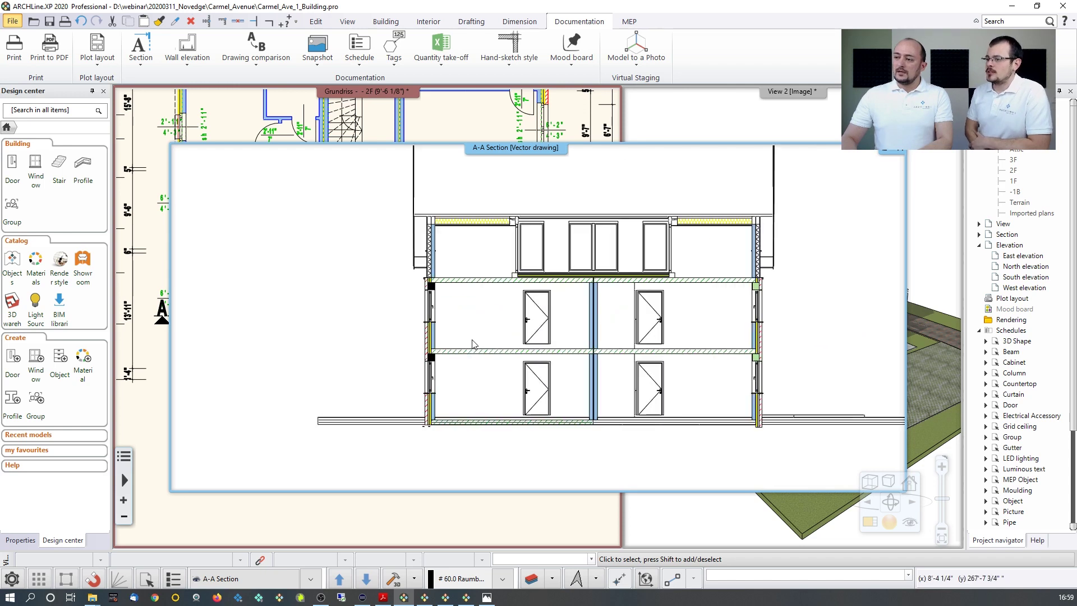
click(400, 124)
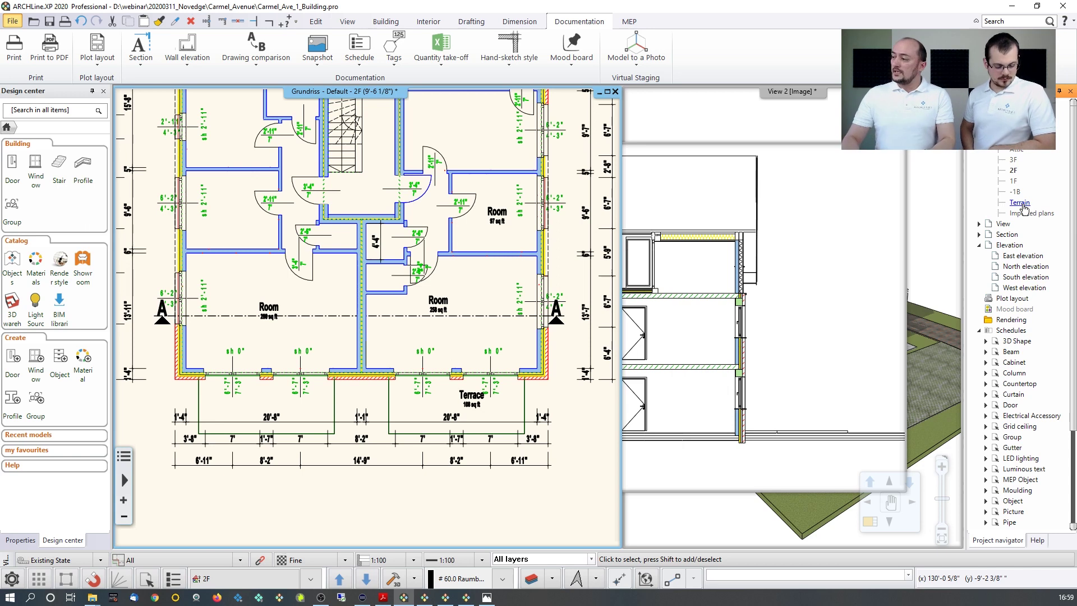
double_click(1015, 278)
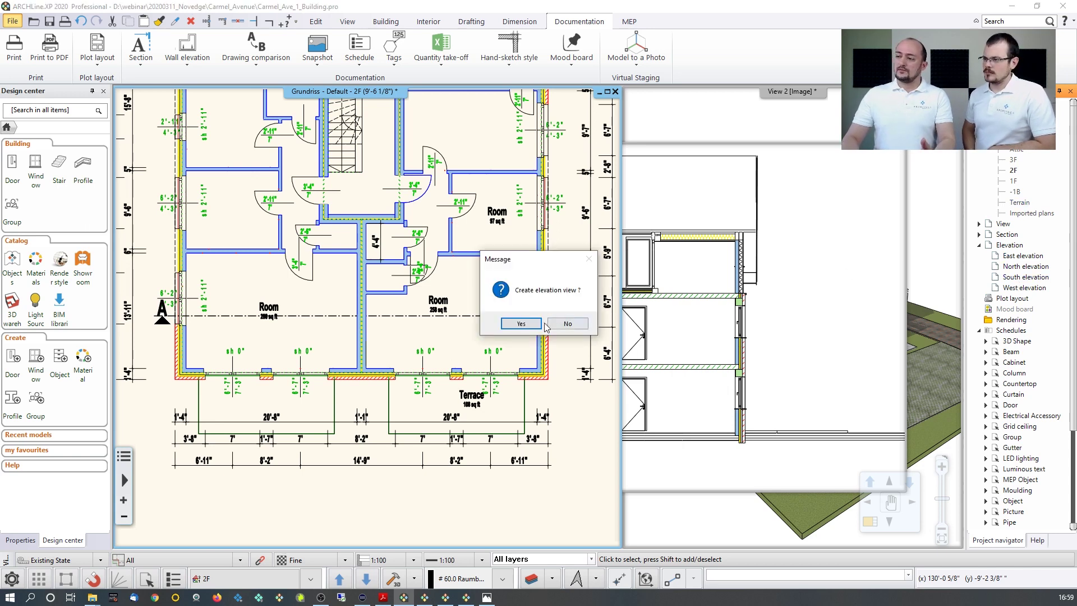
click(520, 324)
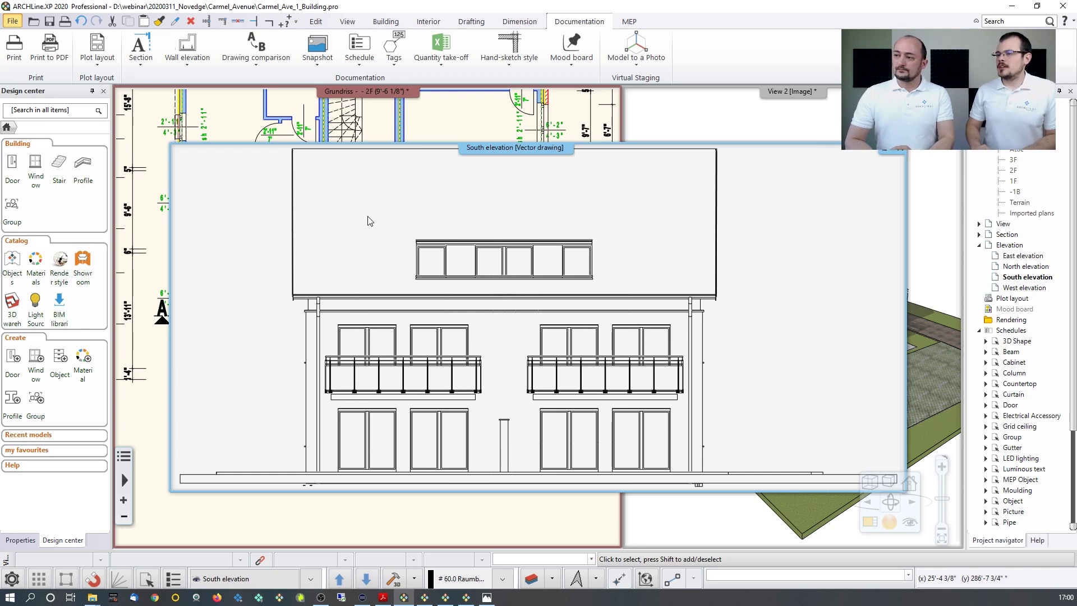
Return to the 2F plan and prepare a plot layout using the ISO A2 420x594 mm paper size.
click(318, 131)
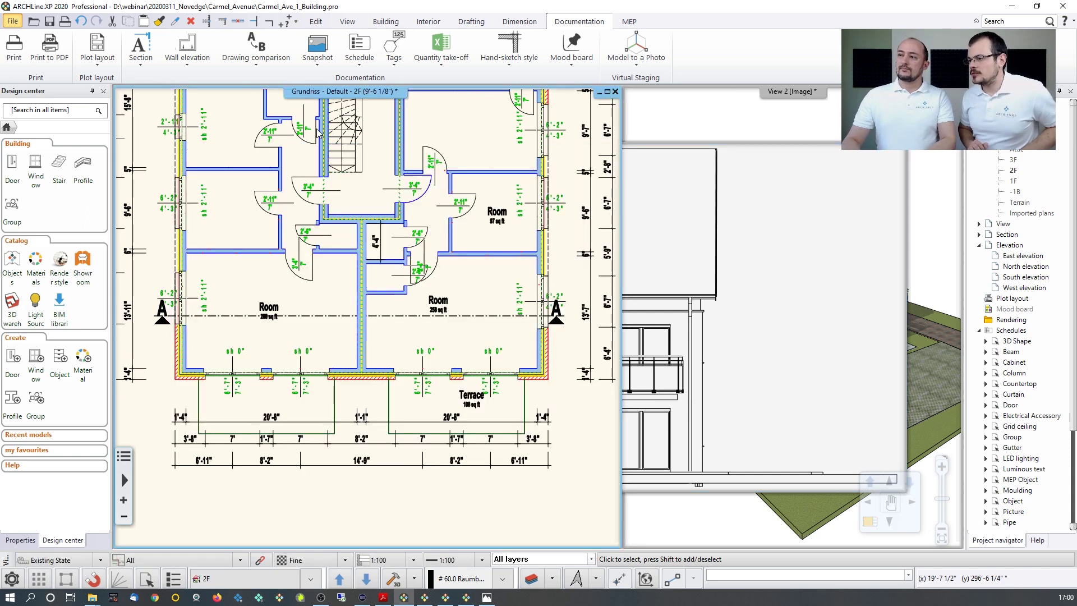
scroll(342, 169, down, 5)
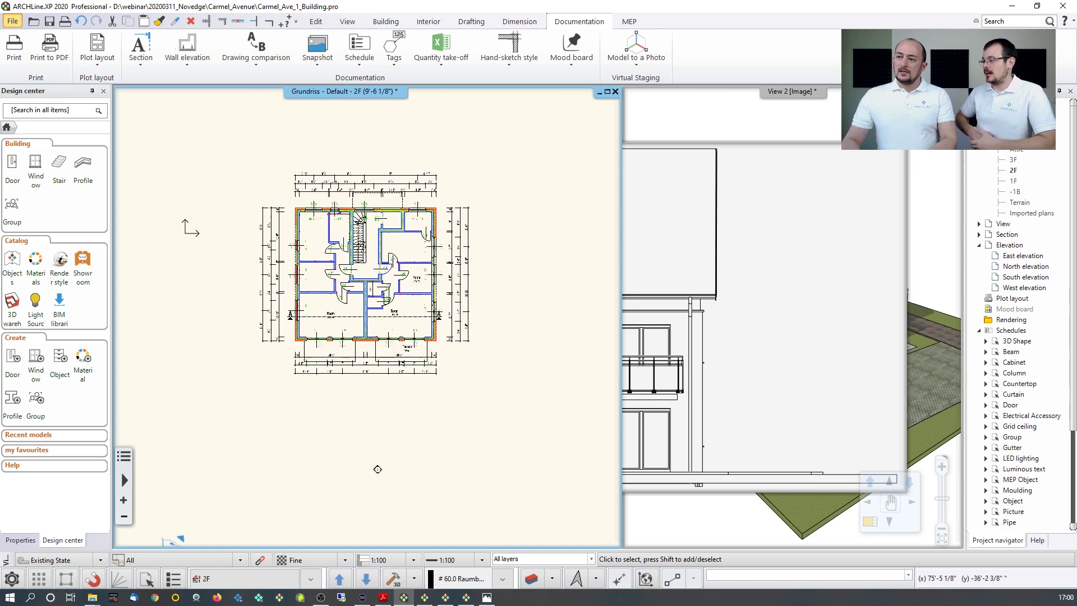
scroll(379, 344, up, 4)
scroll(379, 344, down, 2)
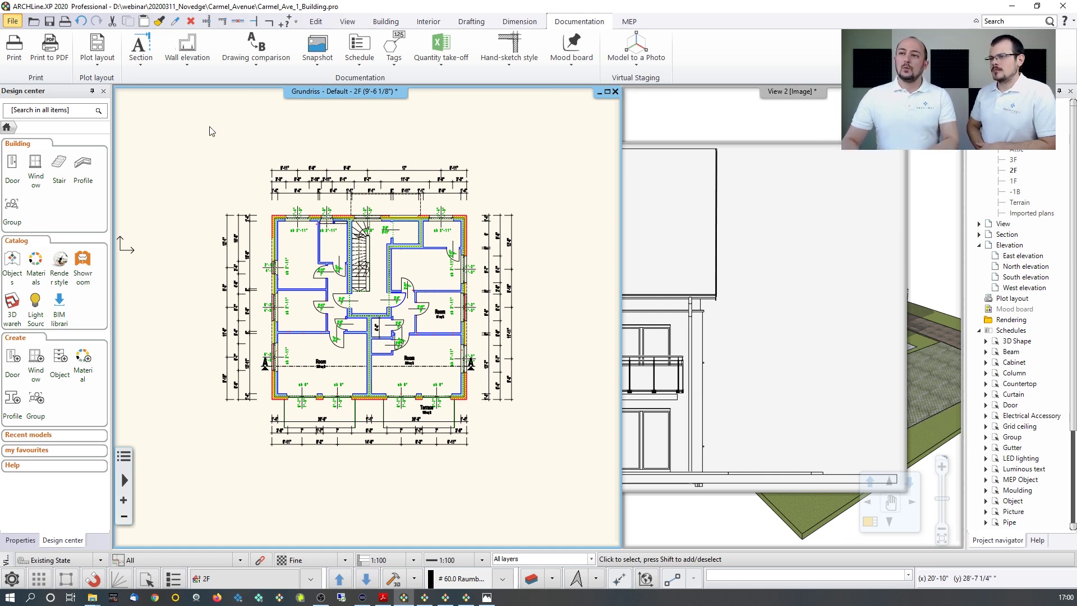
click(98, 61)
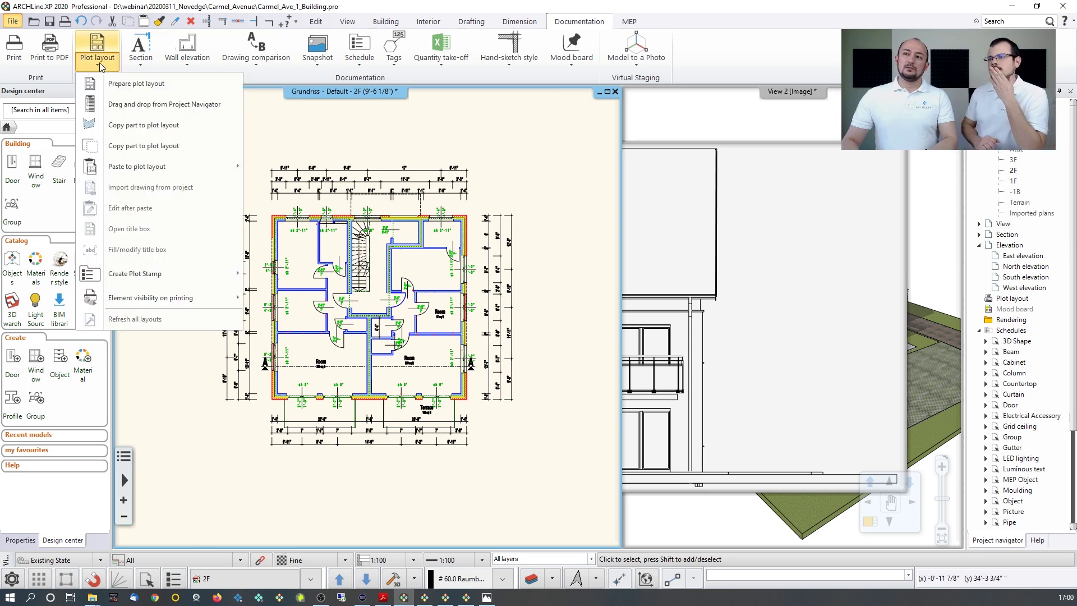
click(131, 84)
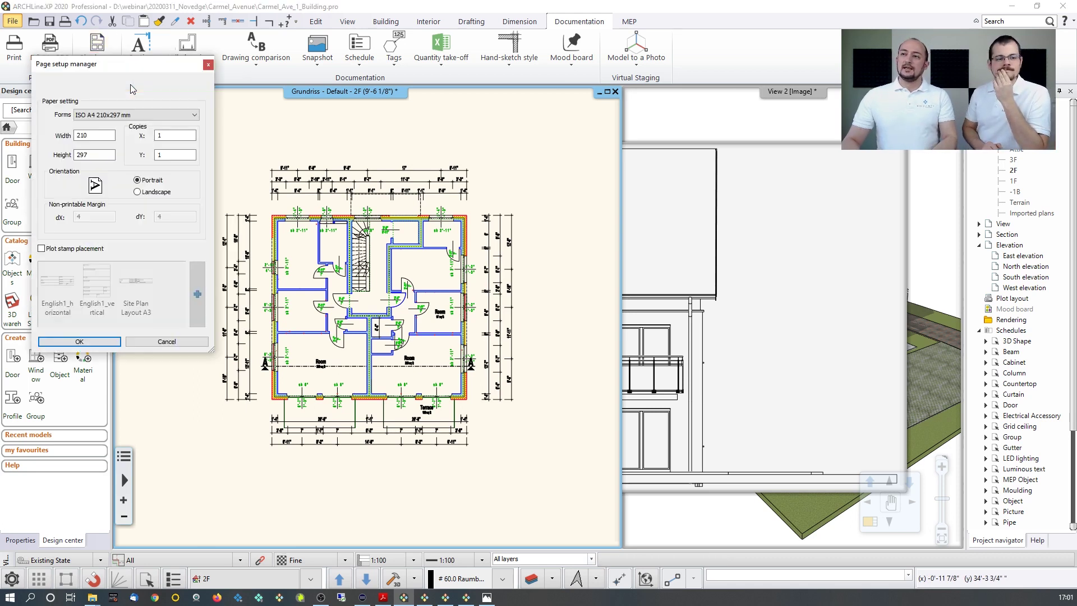
click(124, 115)
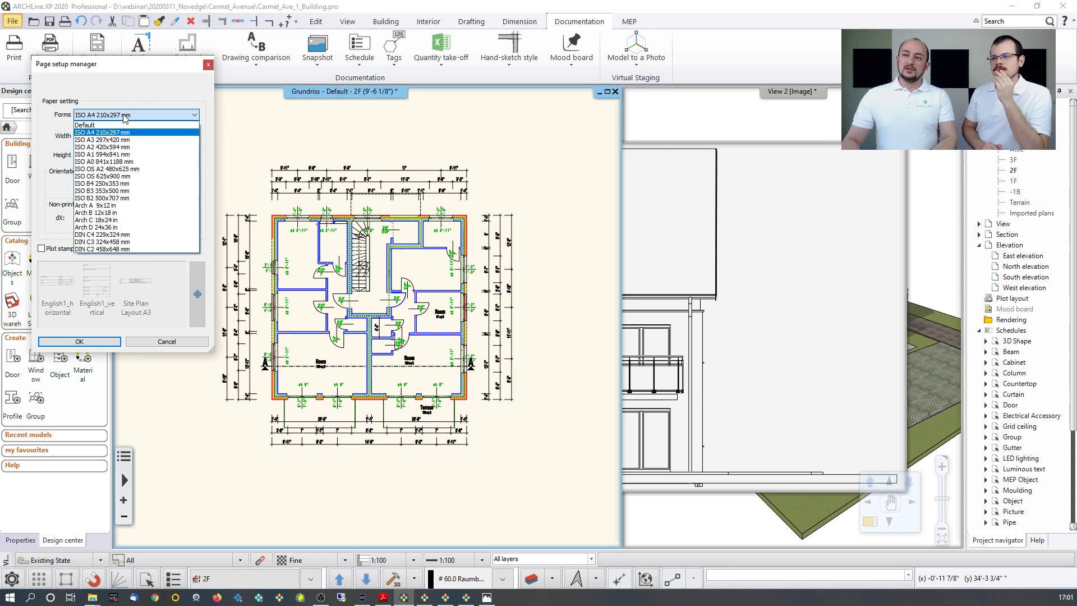
click(106, 147)
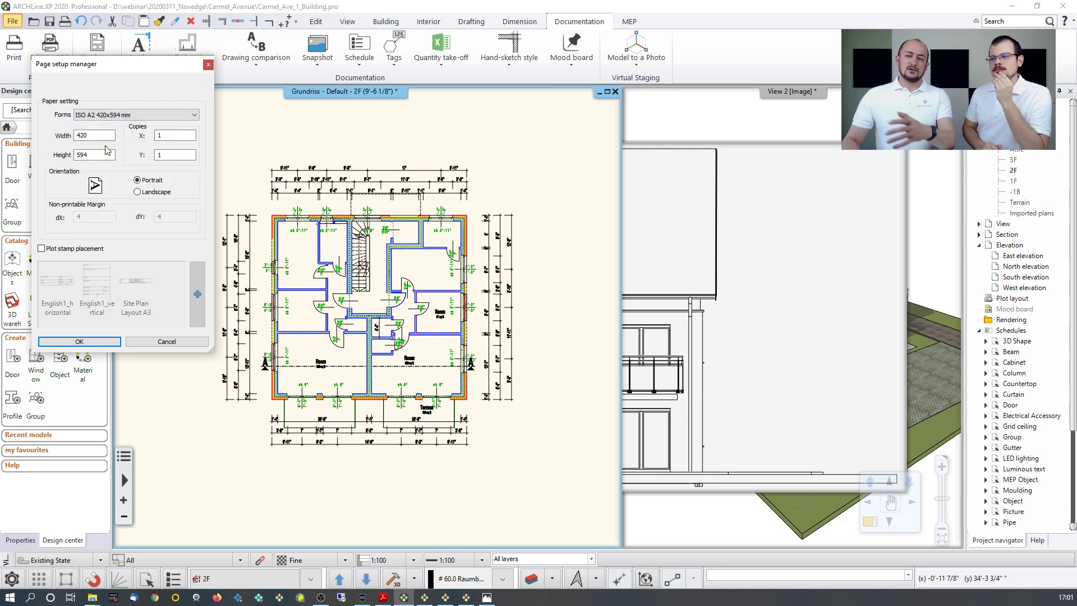
click(109, 115)
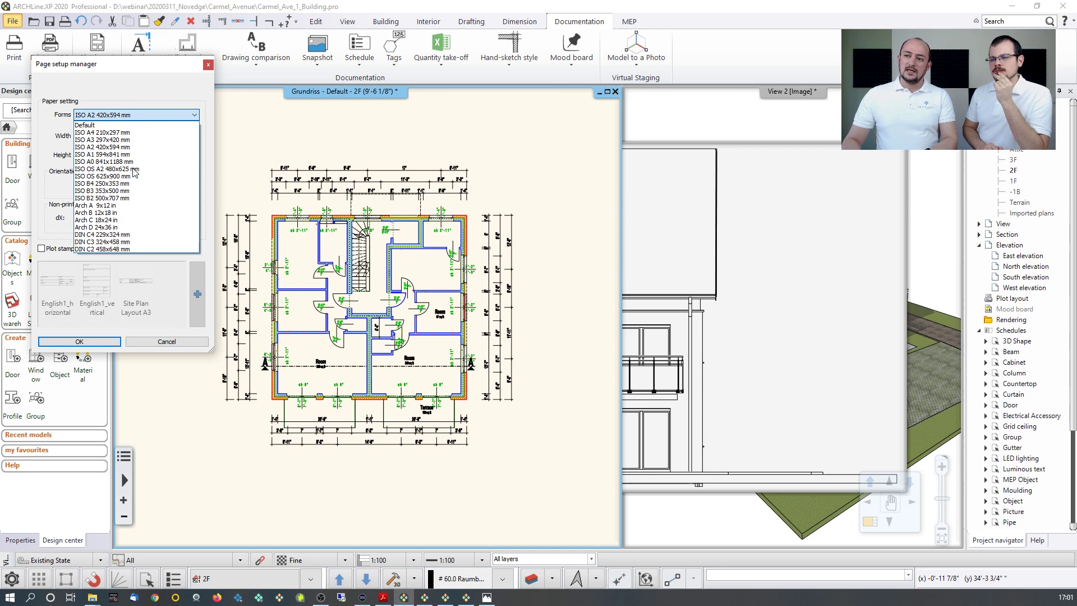
click(136, 96)
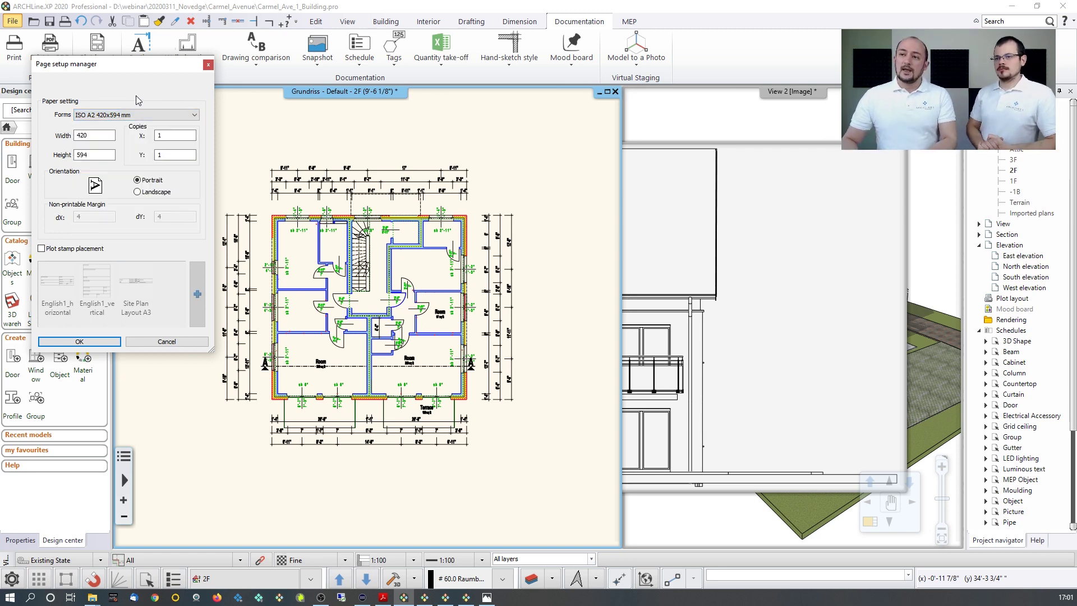
Create the layout sheet in landscape orientation with placement of the English1_horizontal plot stamp enabled.
click(141, 195)
click(140, 181)
click(141, 197)
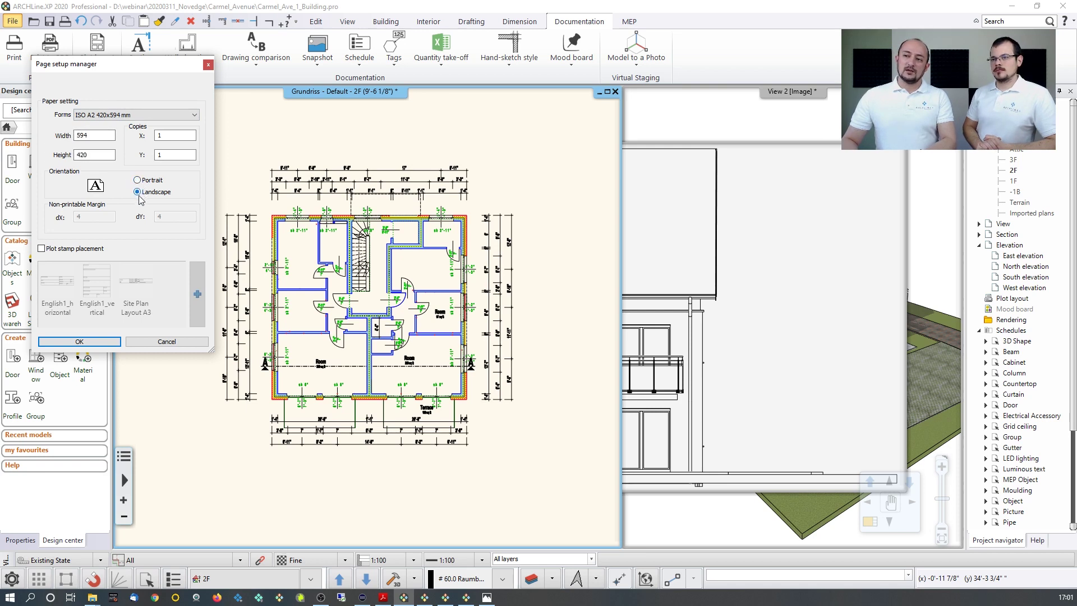
click(56, 249)
click(69, 250)
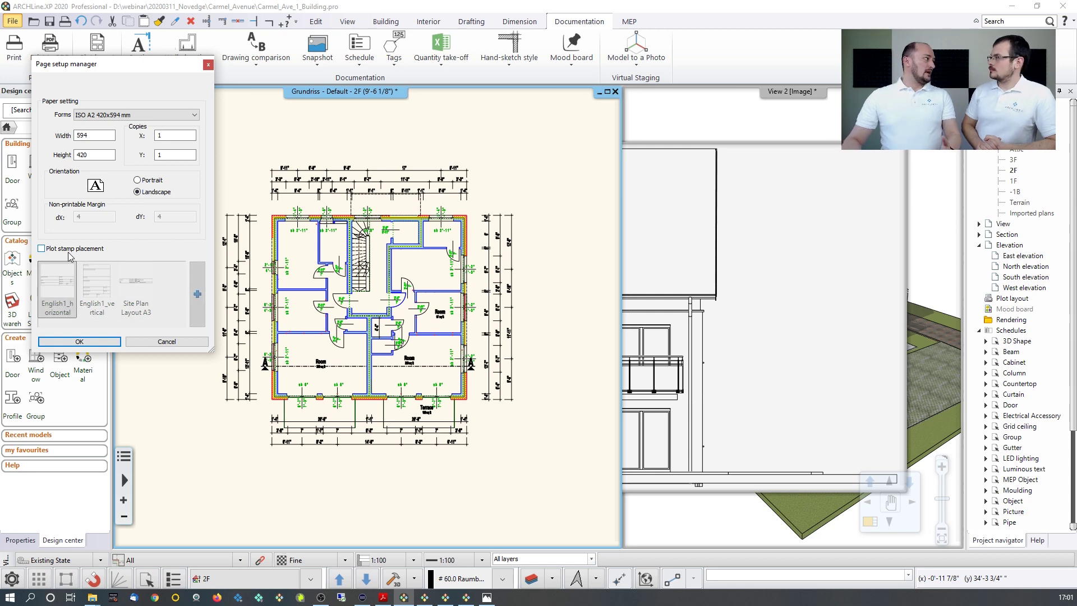
click(68, 250)
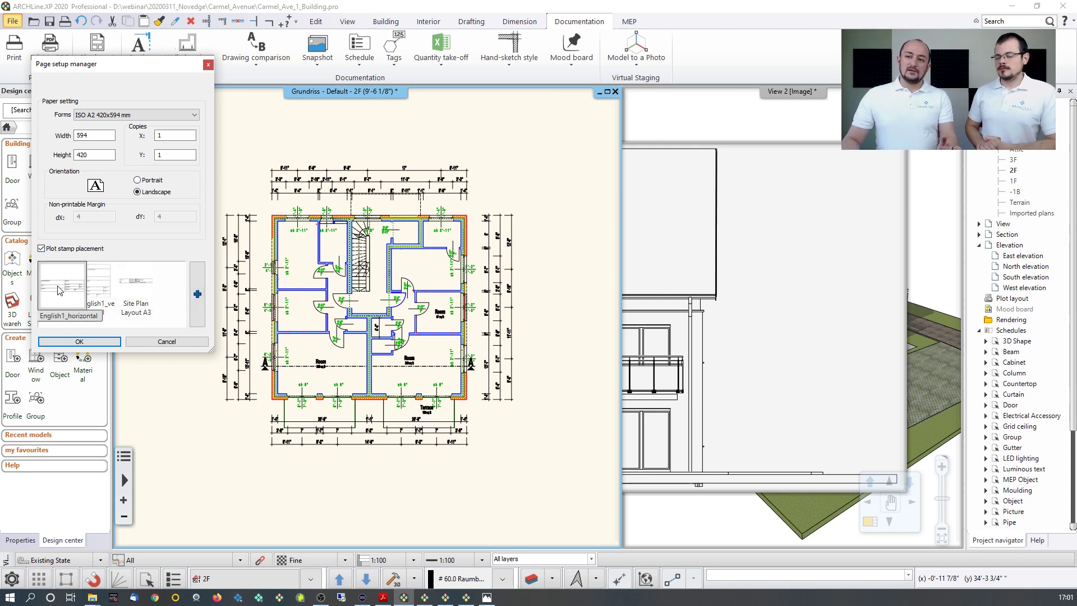
click(79, 342)
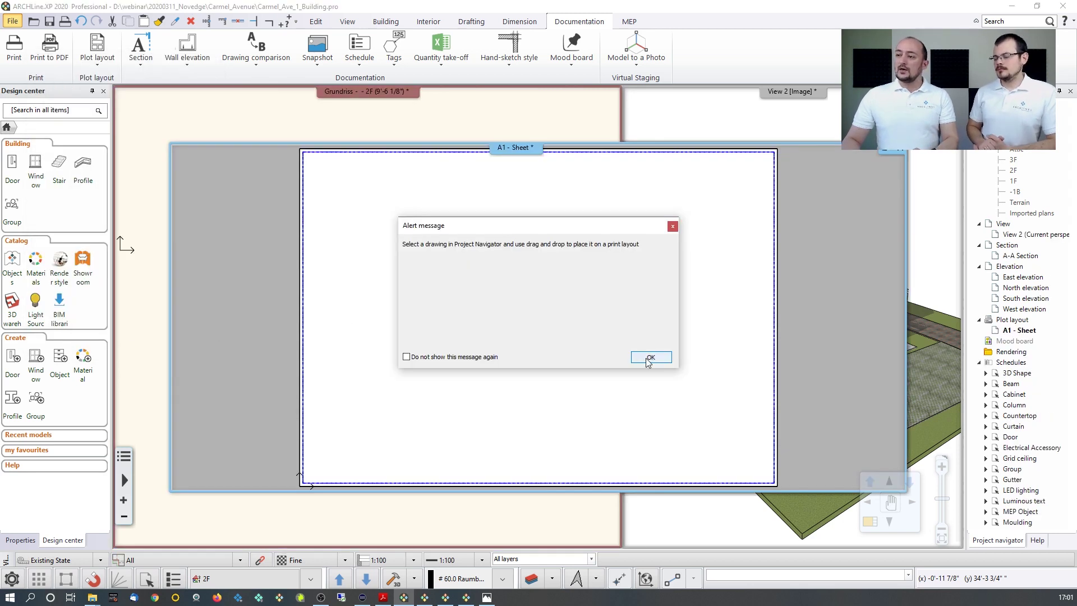
Fill in the plot stamp on the A1 sheet with the designer's name and the company name CADLine.
click(649, 359)
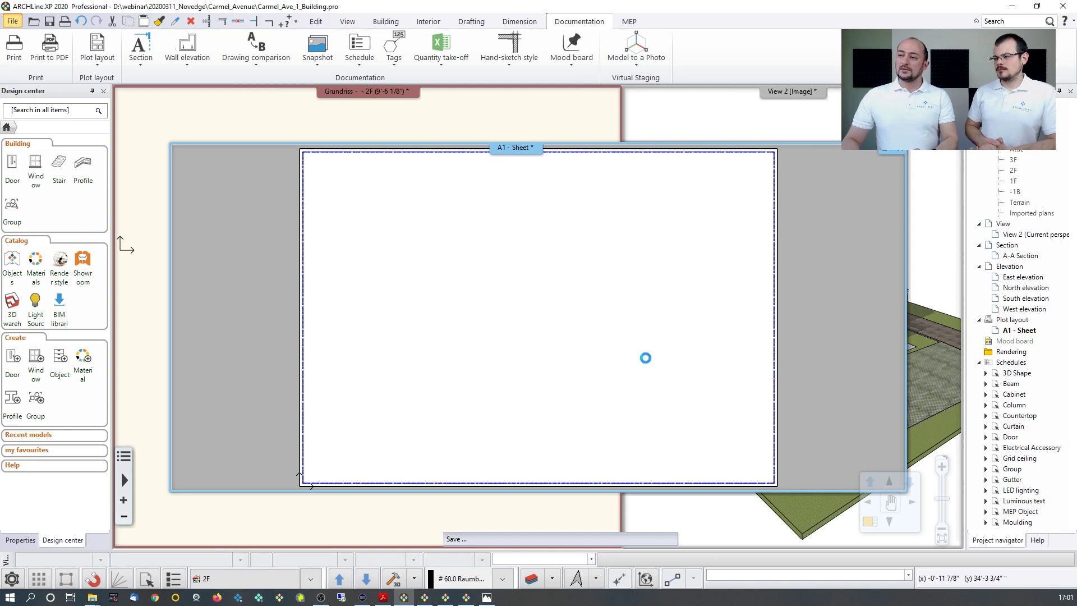
click(554, 318)
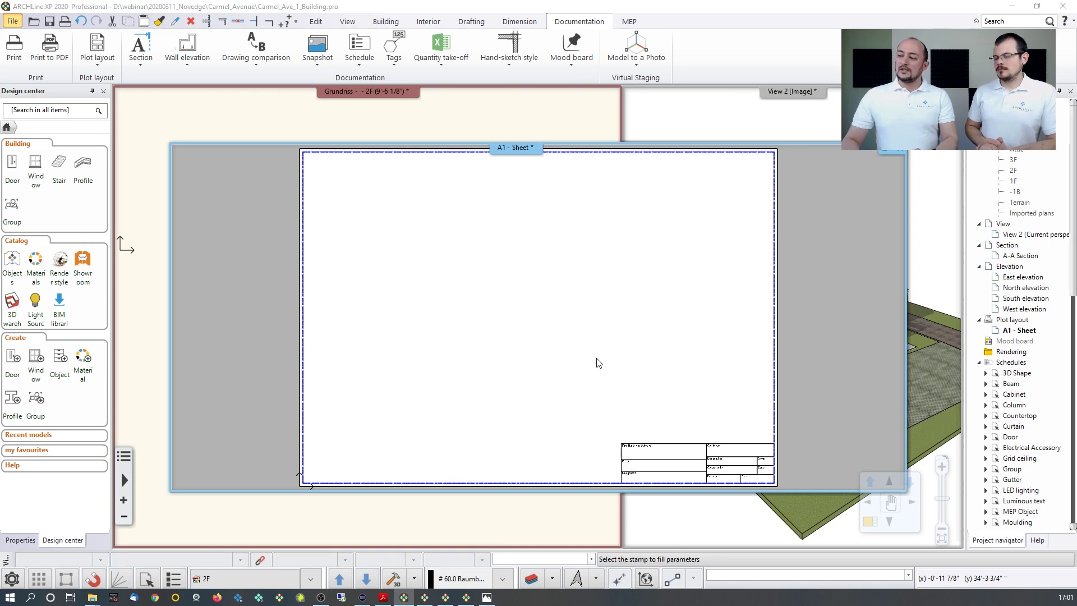
click(672, 461)
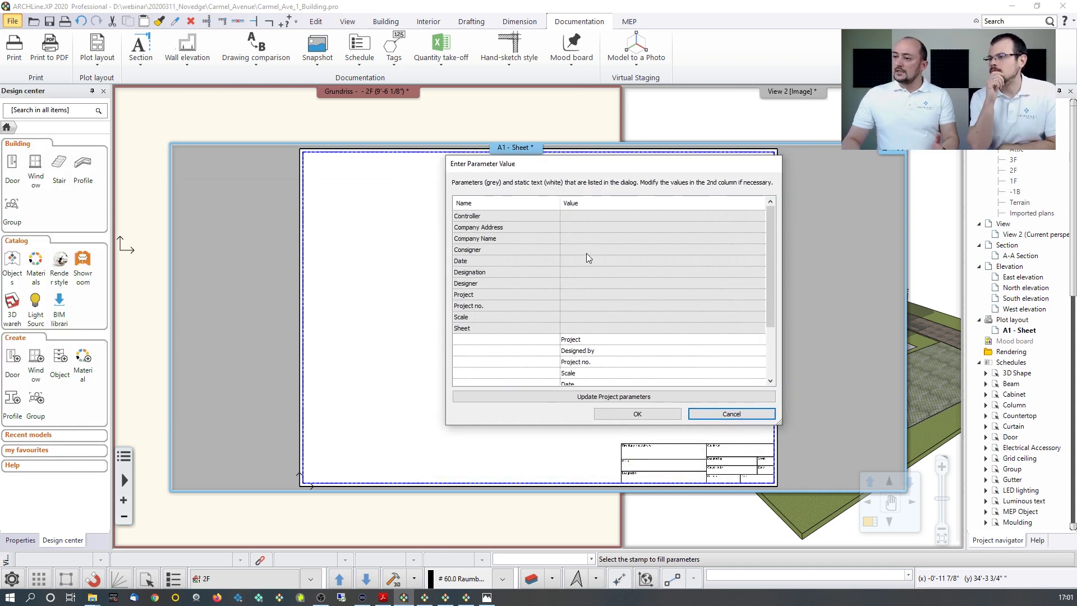
click(582, 282)
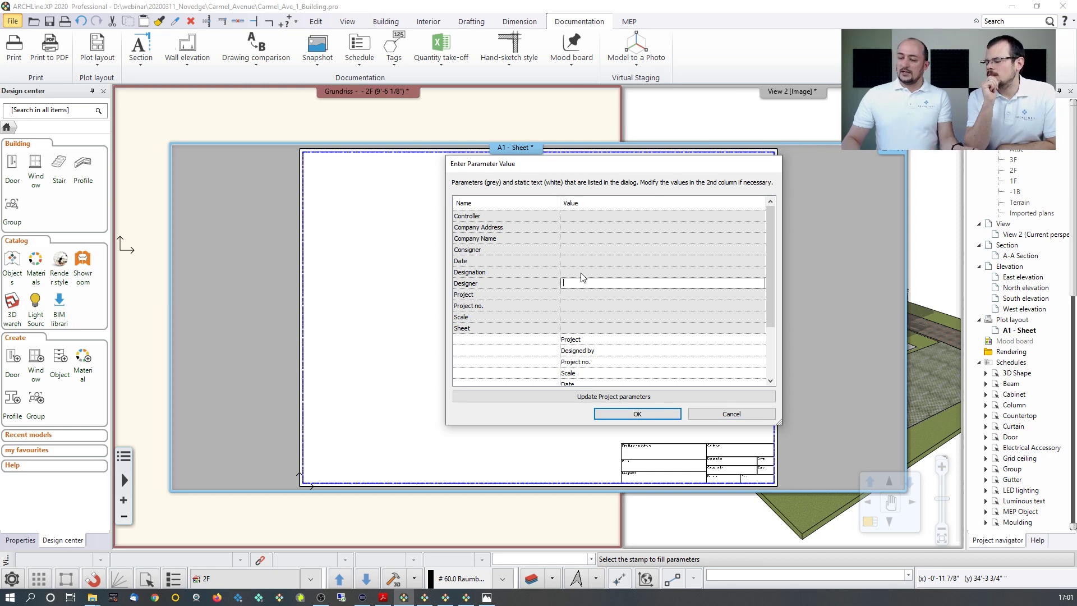
text(Illesh)
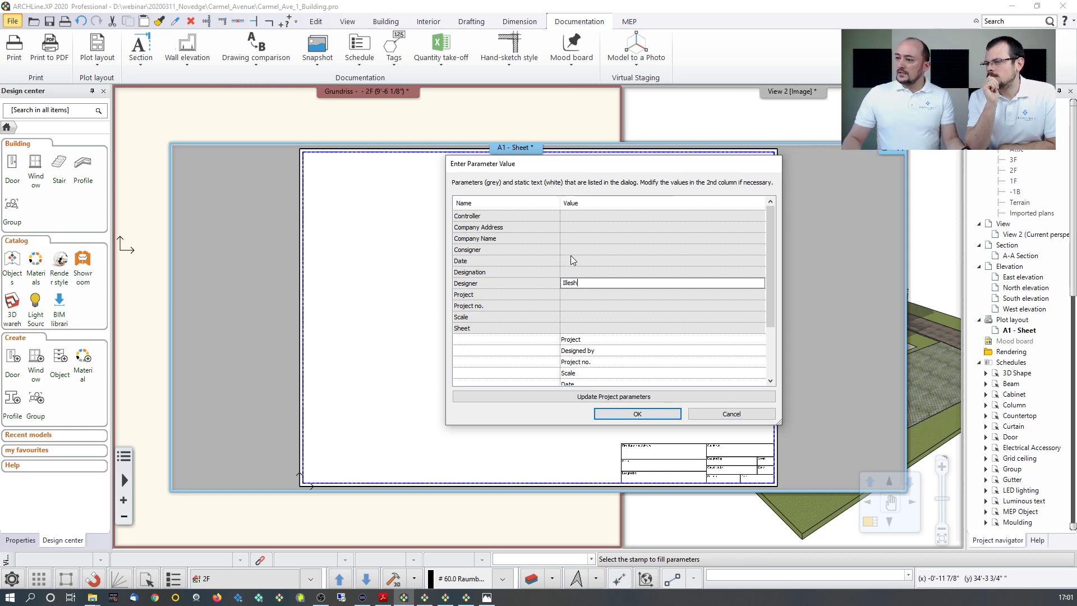
click(569, 238)
text(CADLine)
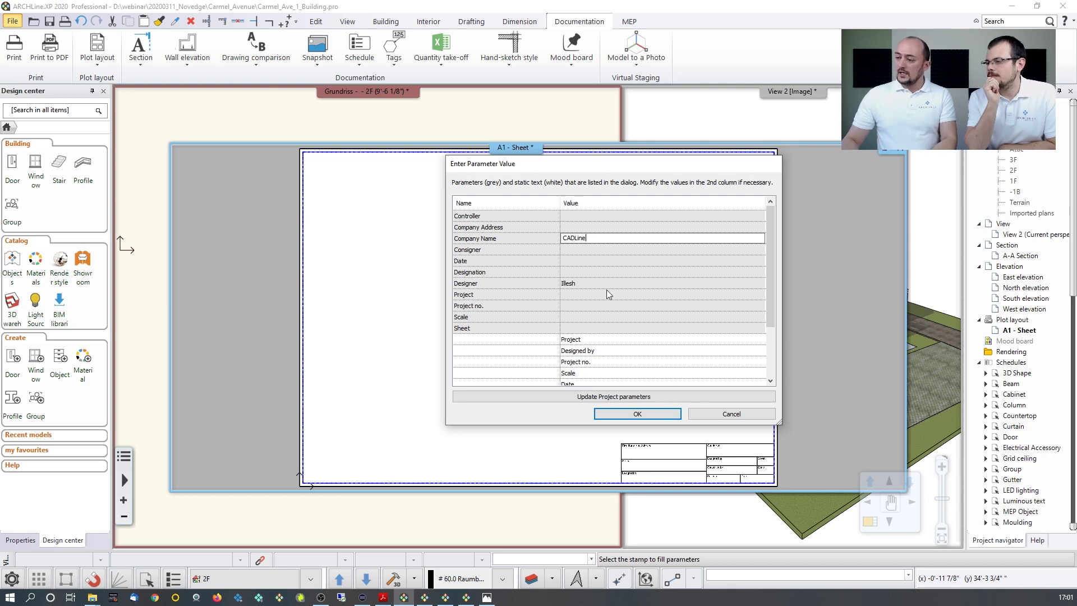
click(636, 415)
Place the 2F floor plan on the A1 sheet, to the left of the stamp, at scale 1:100.
scroll(639, 422, down, 1)
scroll(629, 401, up, 4)
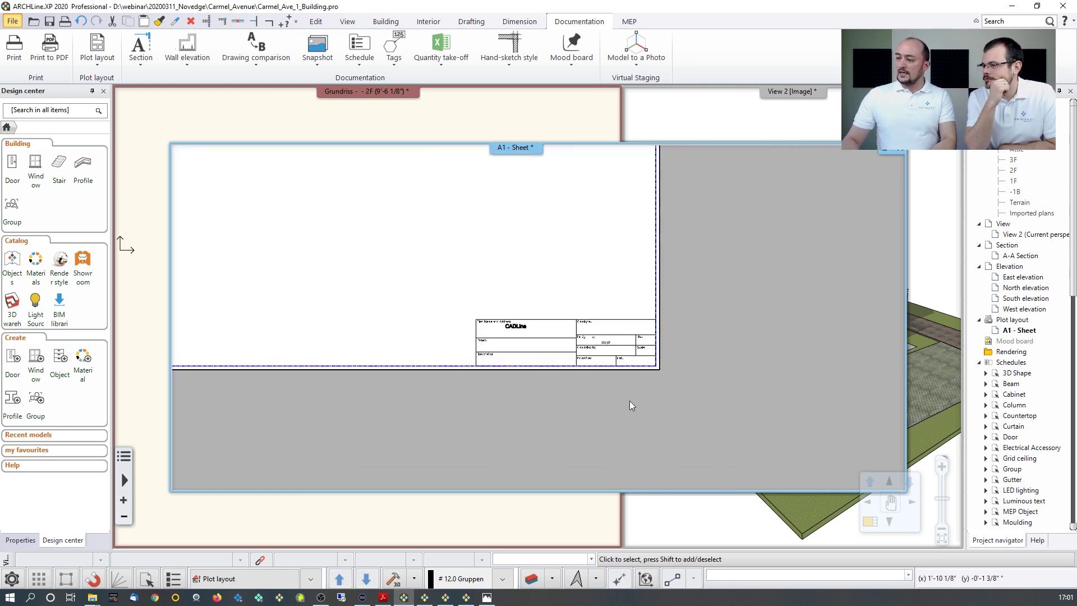
scroll(465, 270, down, 3)
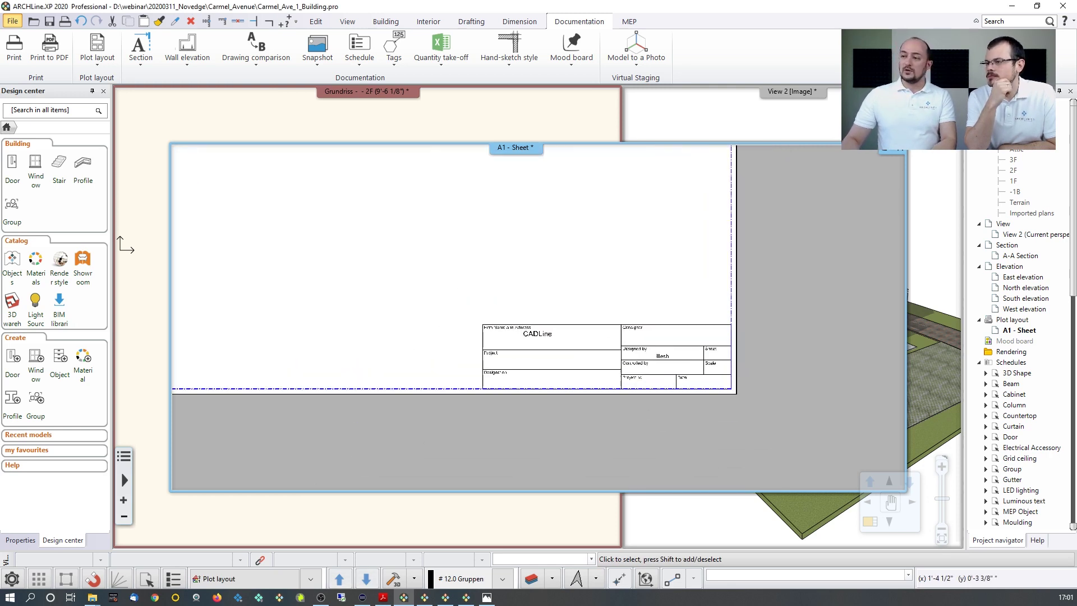
scroll(494, 308, up, 2)
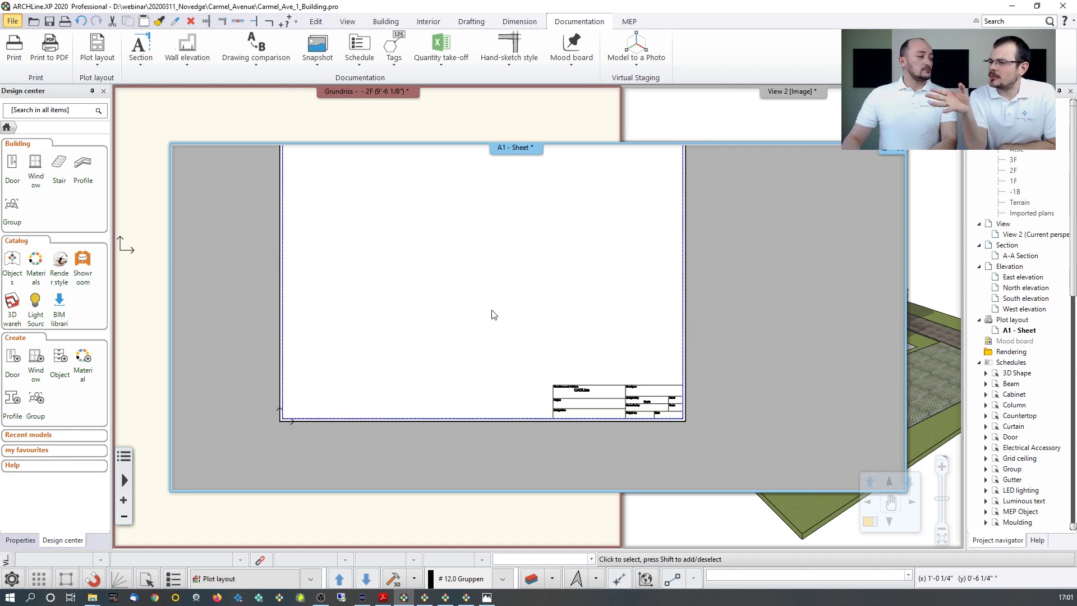
scroll(485, 292, up, 1)
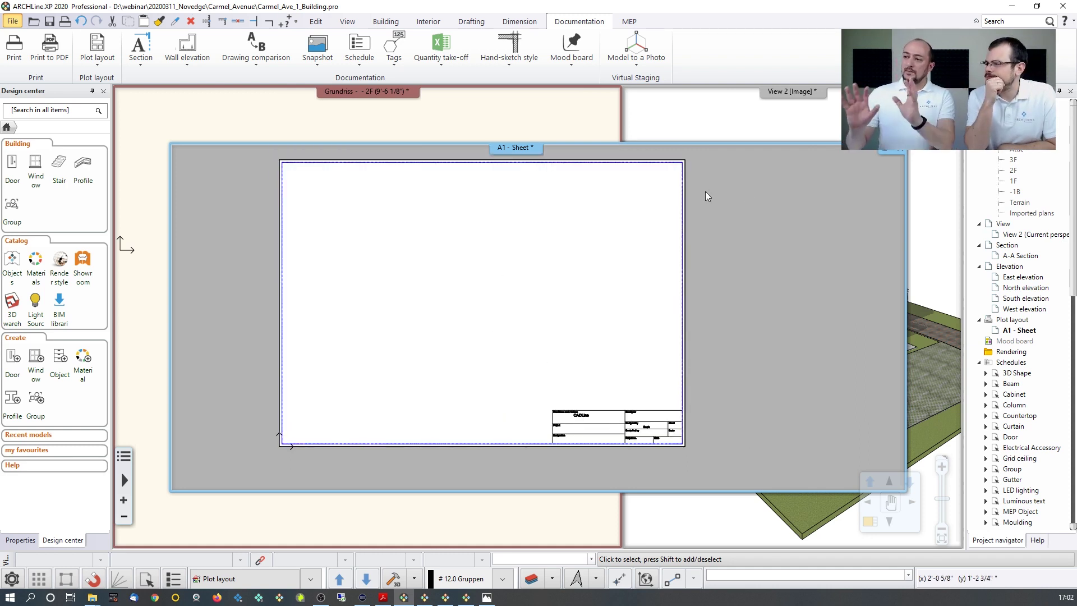
click(1014, 170)
drag(1016, 174, 457, 310)
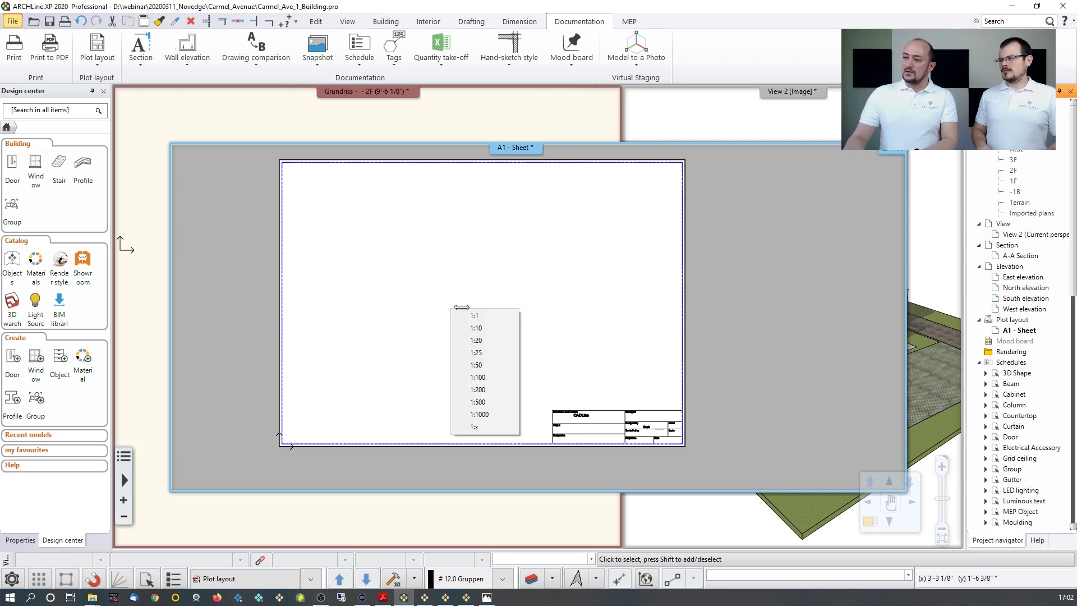
click(480, 378)
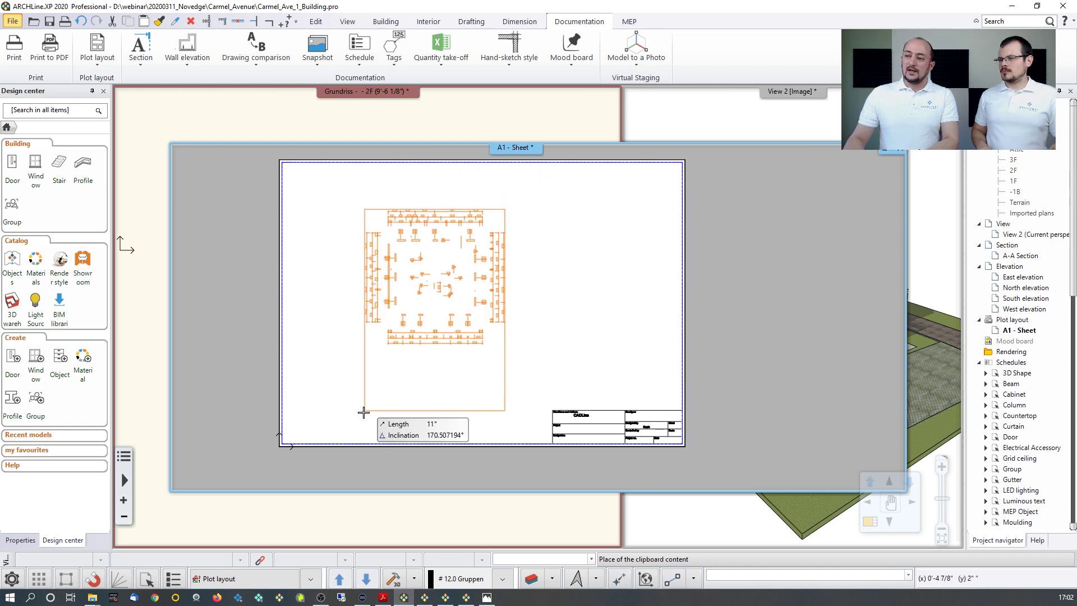
click(338, 410)
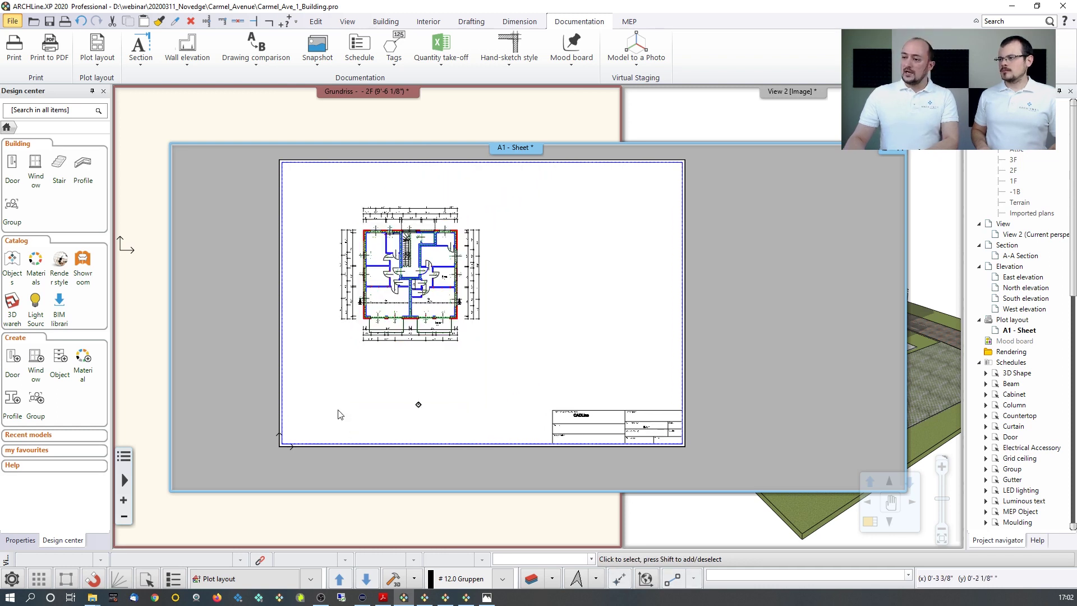
Offset the lower edge of the placed plan's frame up to just below the bottom dimension chains.
click(418, 404)
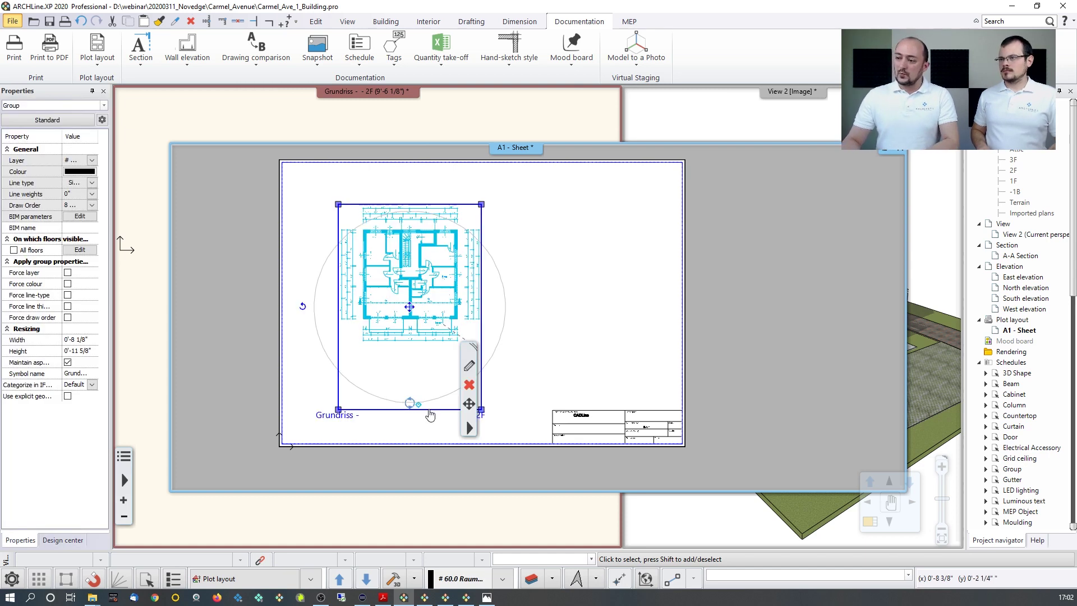
right_click(431, 415)
click(449, 420)
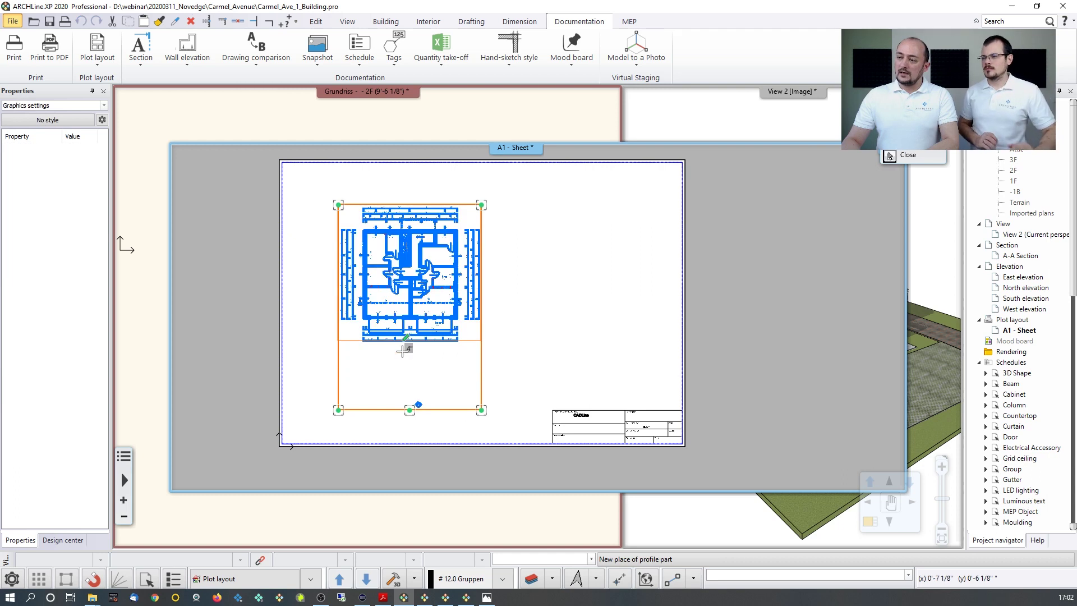
scroll(505, 314, up, 5)
scroll(617, 292, down, 2)
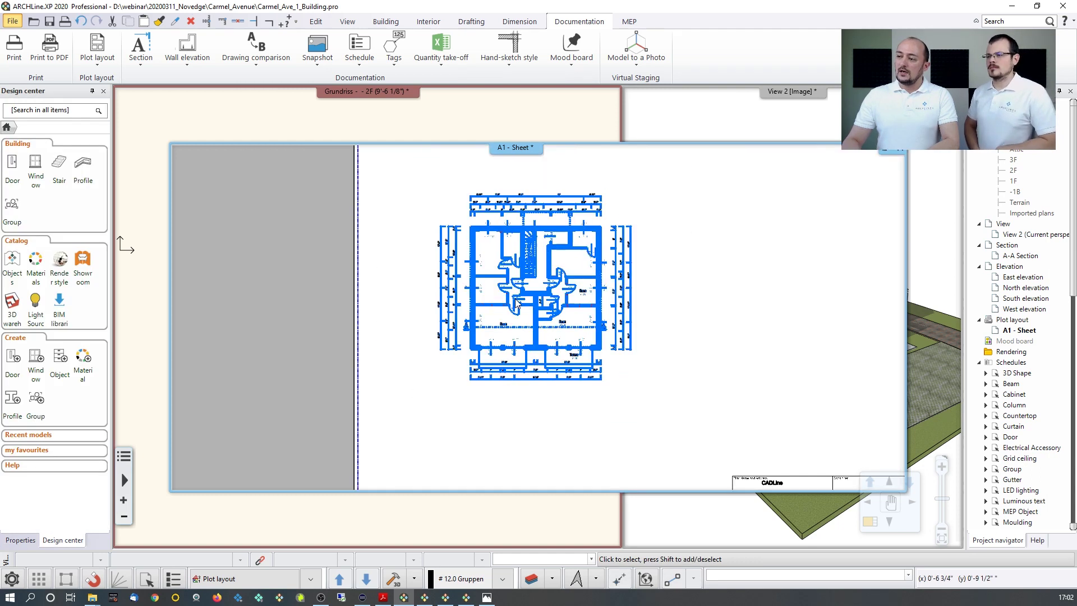
Offset the right edge of the plan's frame inward so it crops the plan just past the staircase.
click(637, 289)
right_click(637, 289)
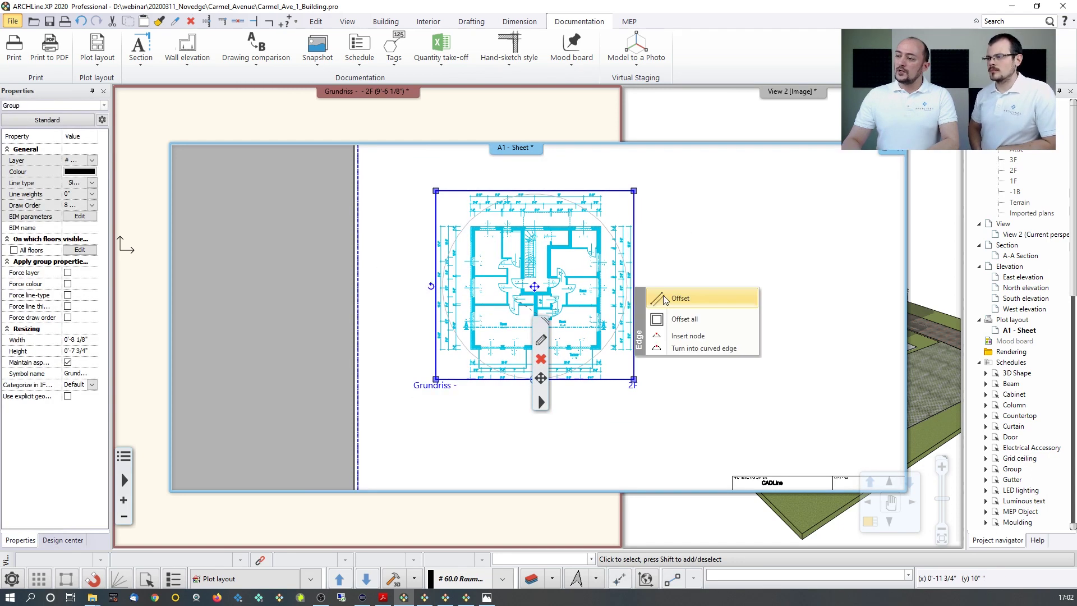
click(661, 298)
click(544, 296)
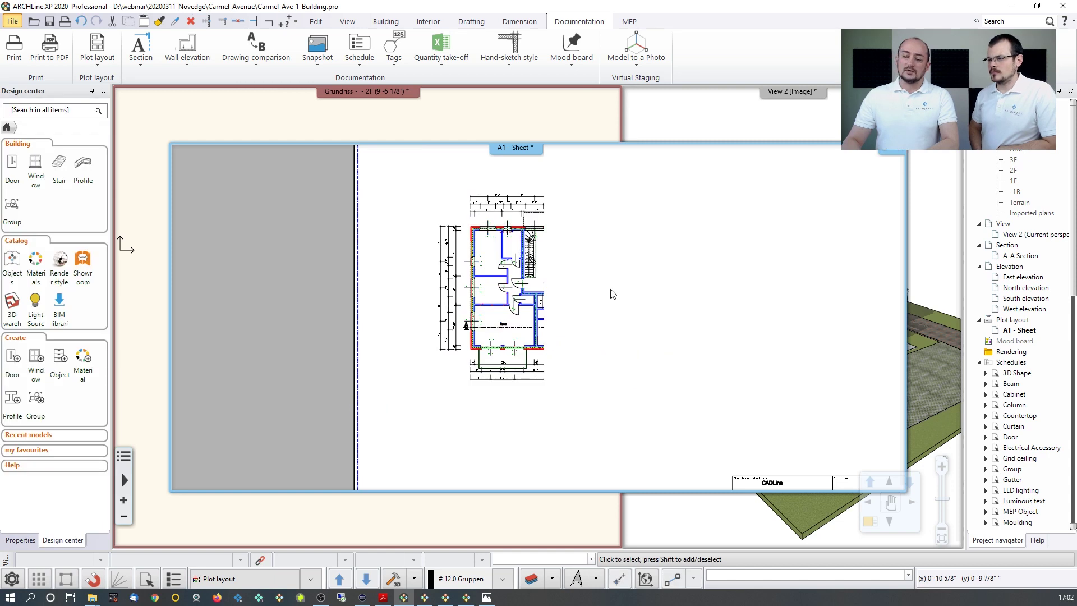
Offset the frame's right edge outward about 3 1/4" to take in the eastern half of the plan.
click(509, 300)
right_click(544, 287)
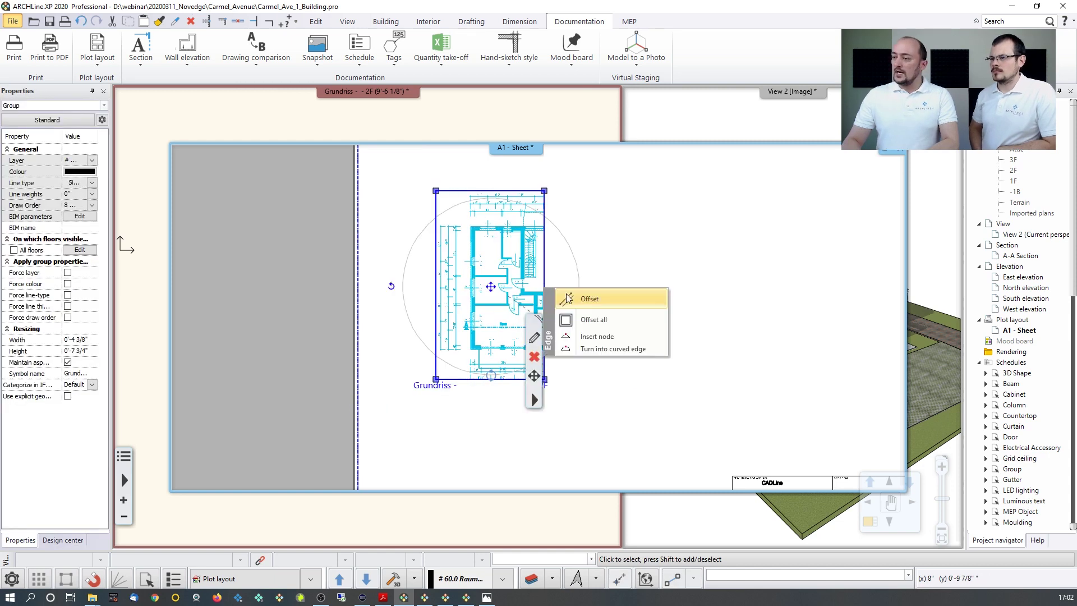
click(569, 295)
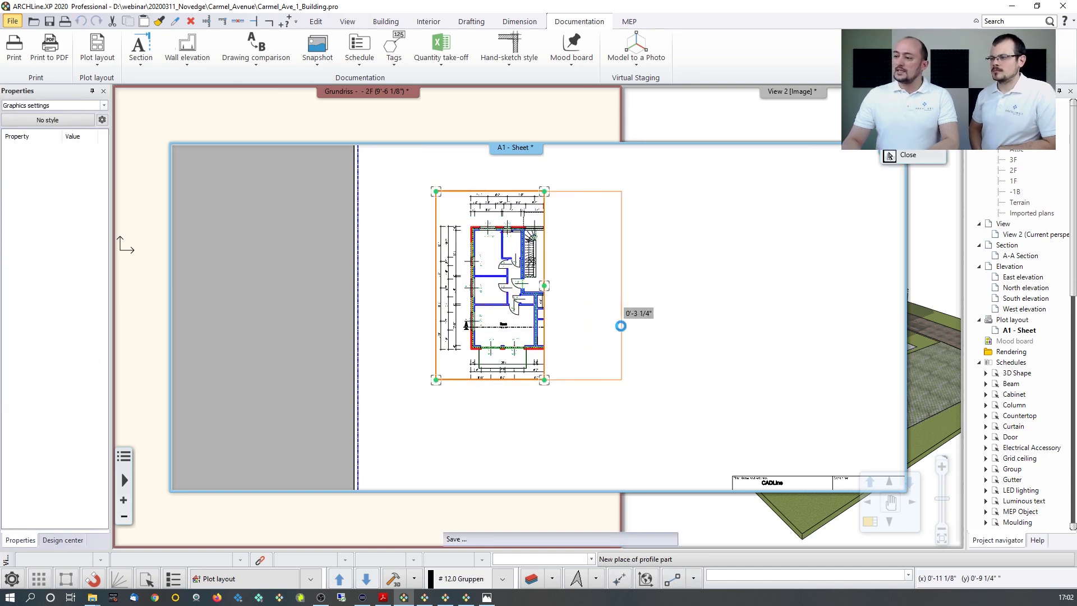
click(616, 333)
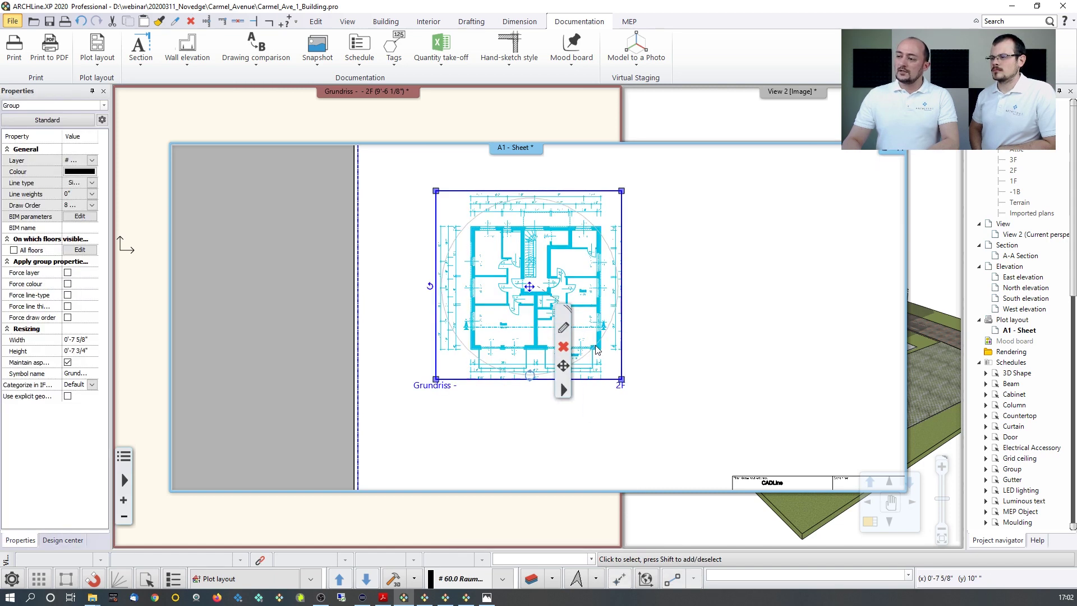
Edit the placed 2F plan's layout settings and set its drawing scale to 1:50.
click(563, 331)
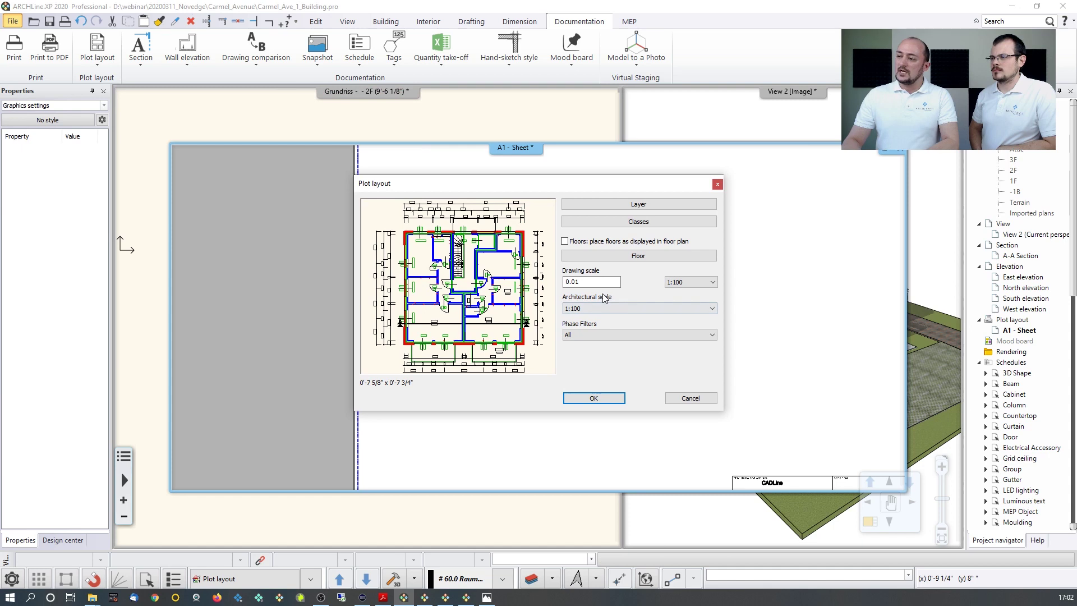
click(673, 282)
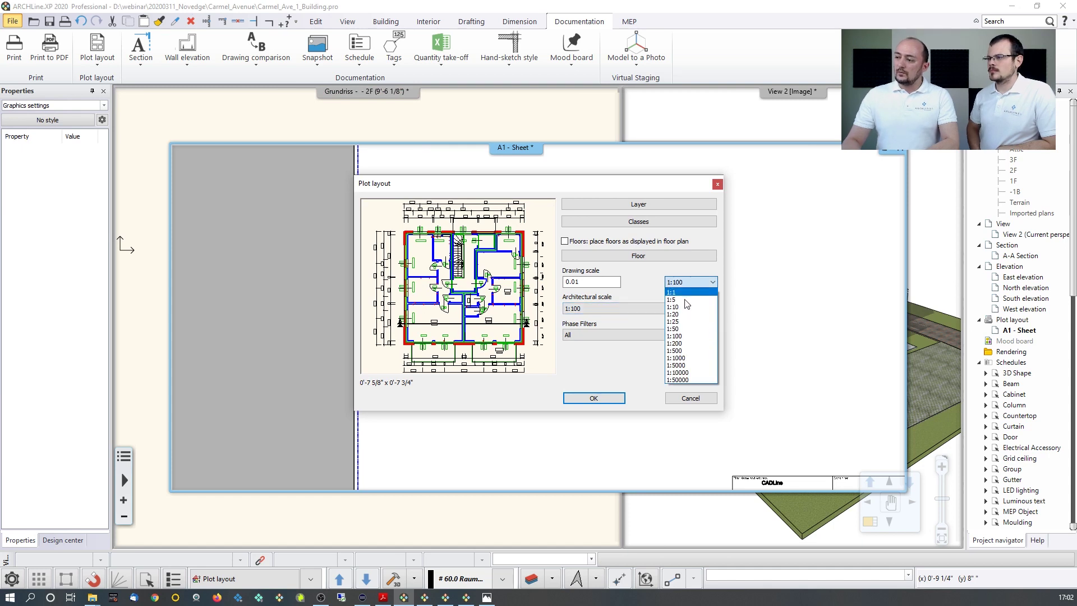
click(671, 332)
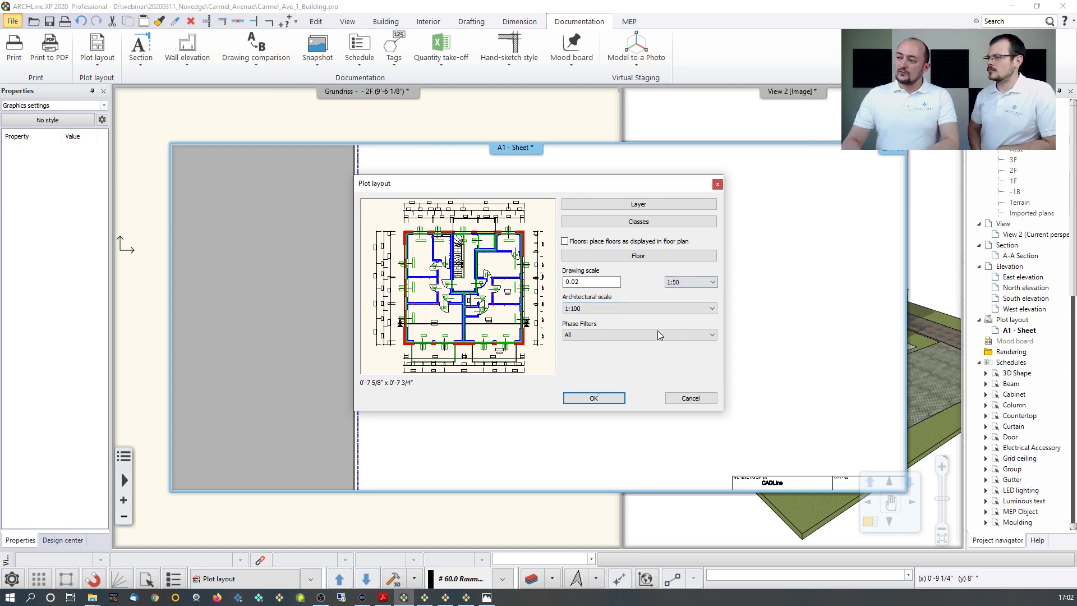
click(603, 401)
Move the enlarged 2F plan down inside the sheet border, to the left of the stamp, and deselect it.
click(586, 281)
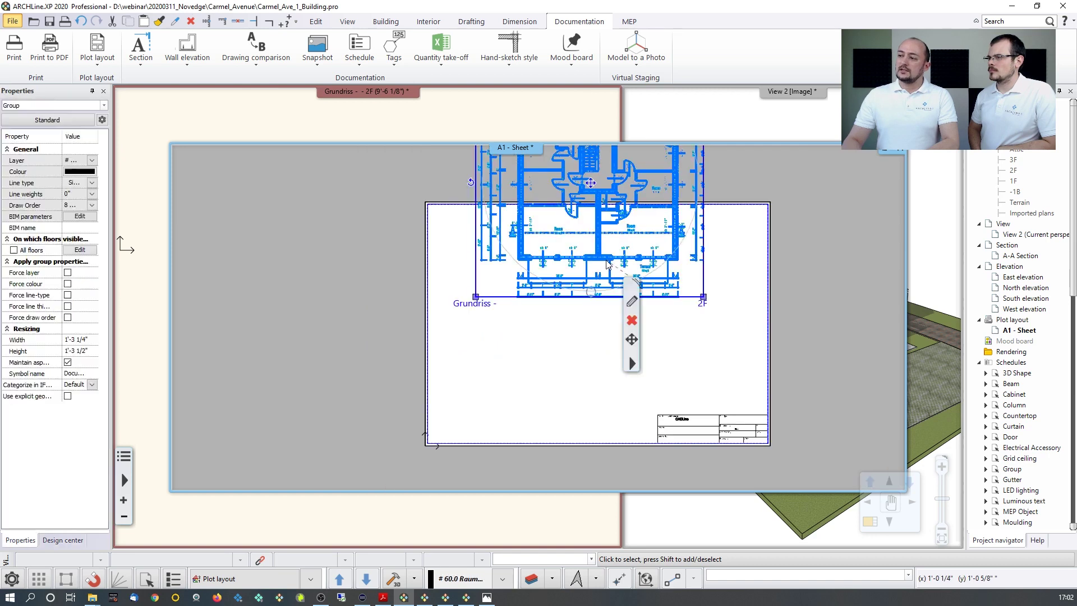
mouse_move(588, 183)
click(622, 192)
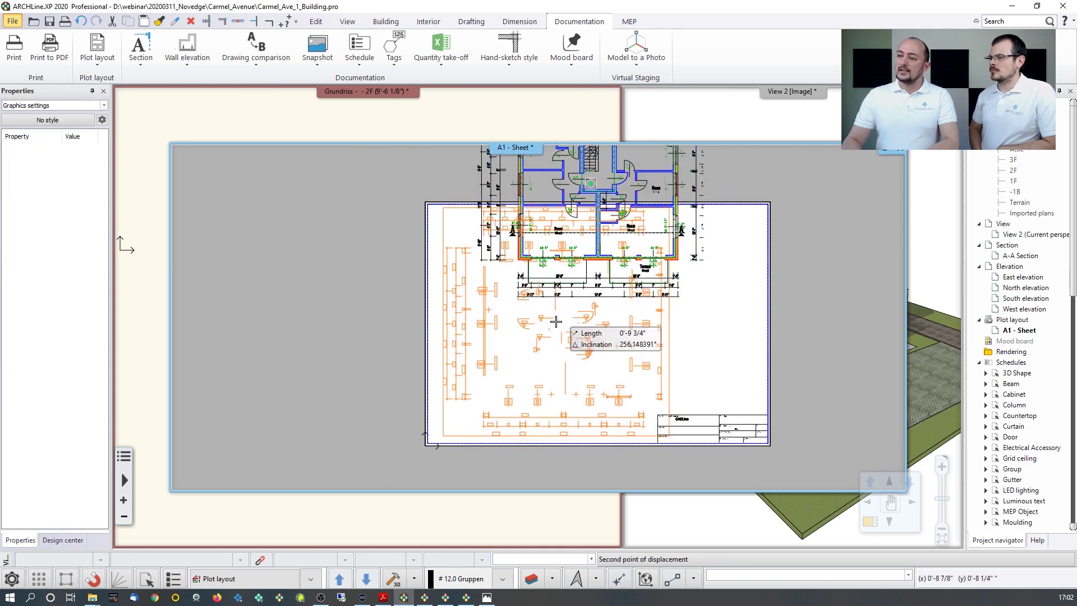
key(Escape)
click(362, 327)
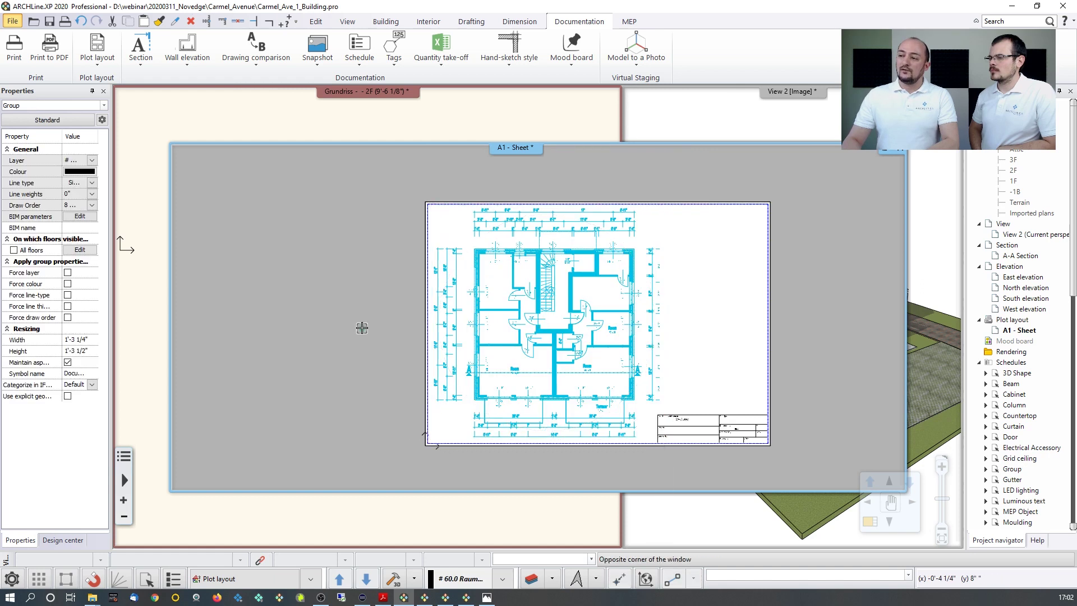
click(381, 333)
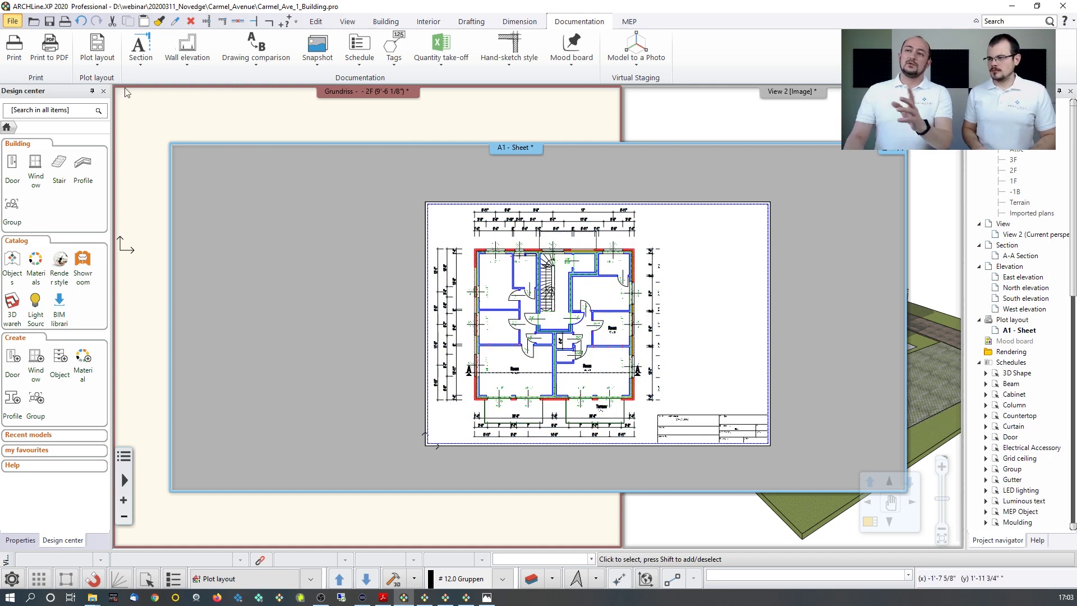
Set up PDF printing of the sheet with the ISO A2 420x594 mm paper size and a 1:1 scale factor.
click(51, 59)
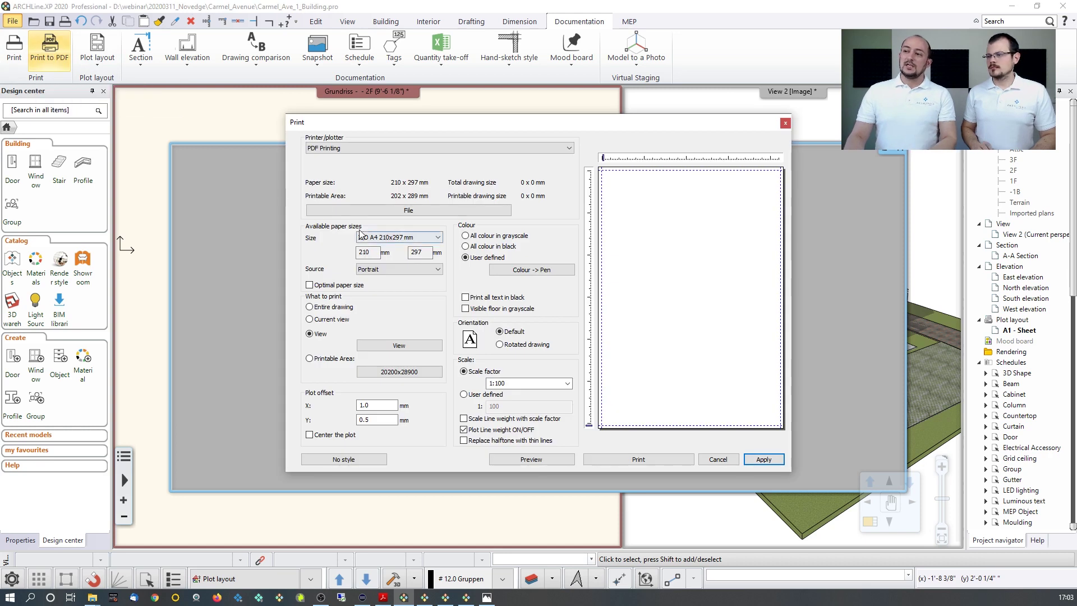
click(399, 237)
click(386, 269)
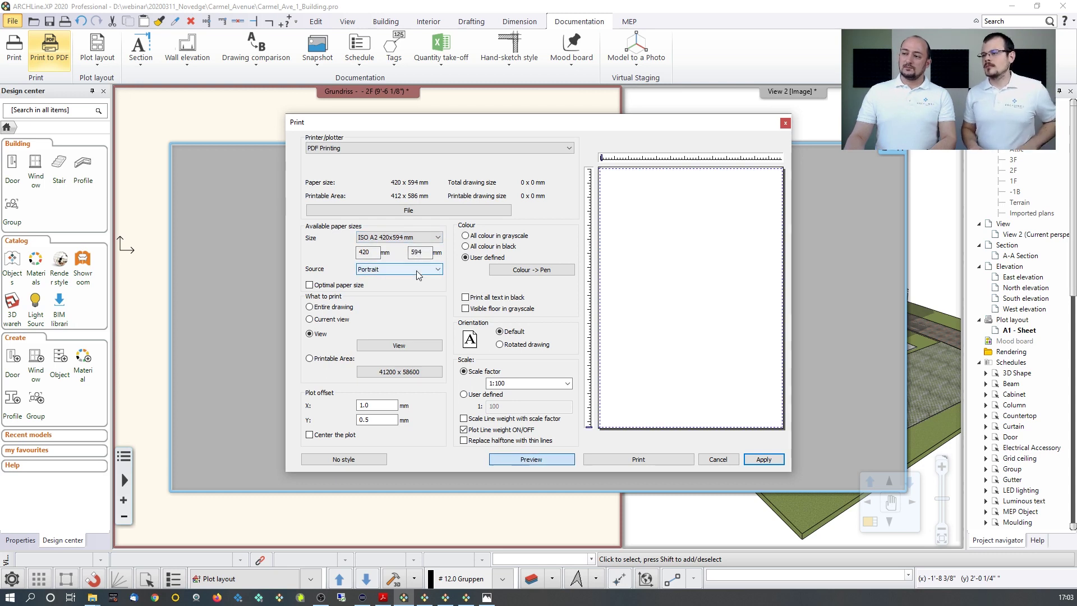
click(568, 385)
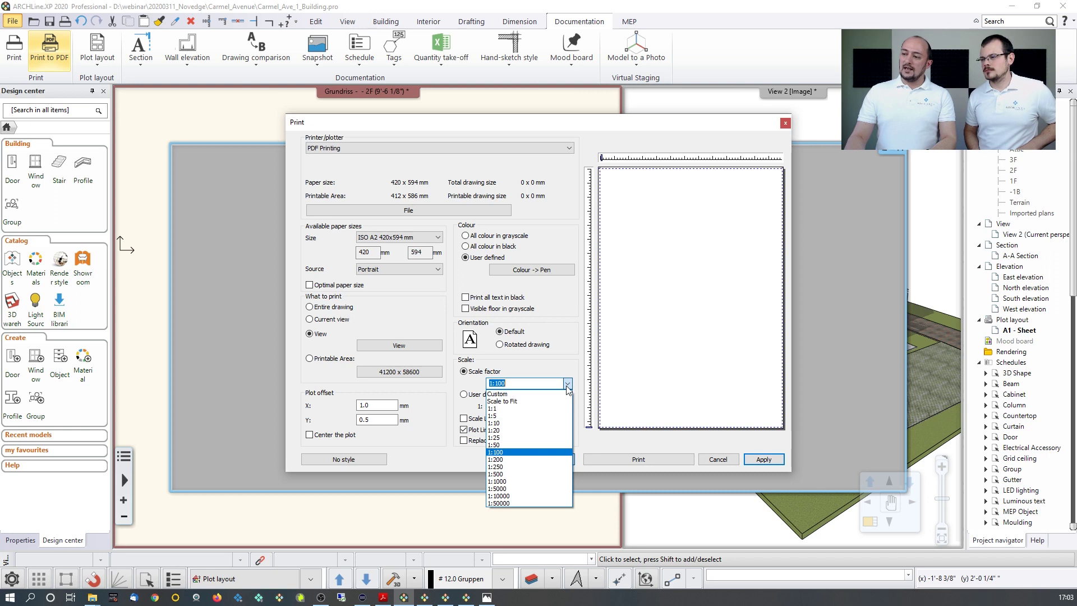
click(523, 398)
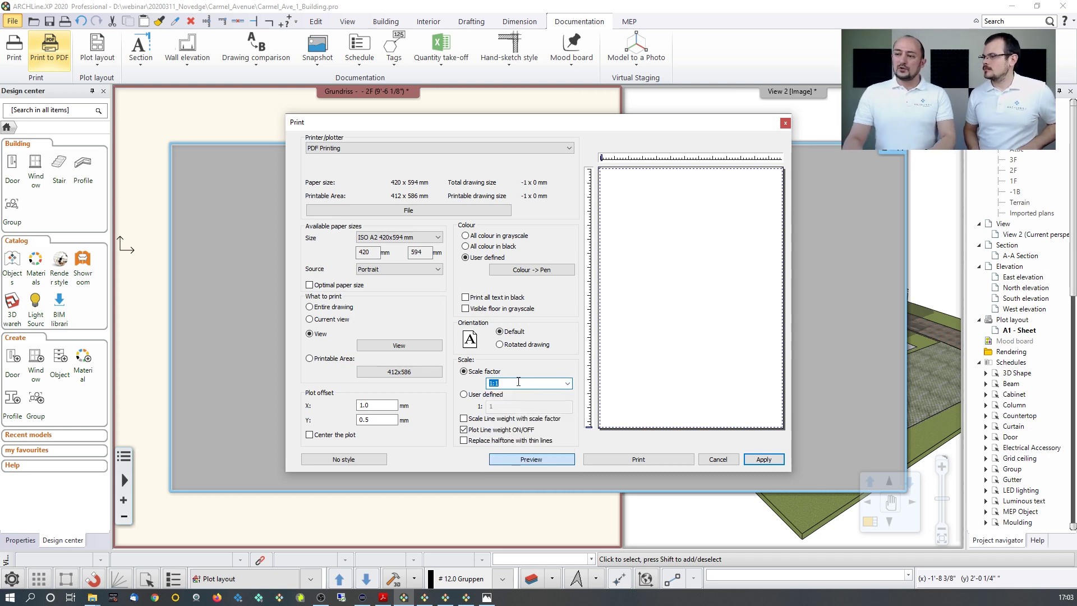
Set the entire drawing as the print content and preview the page.
click(312, 309)
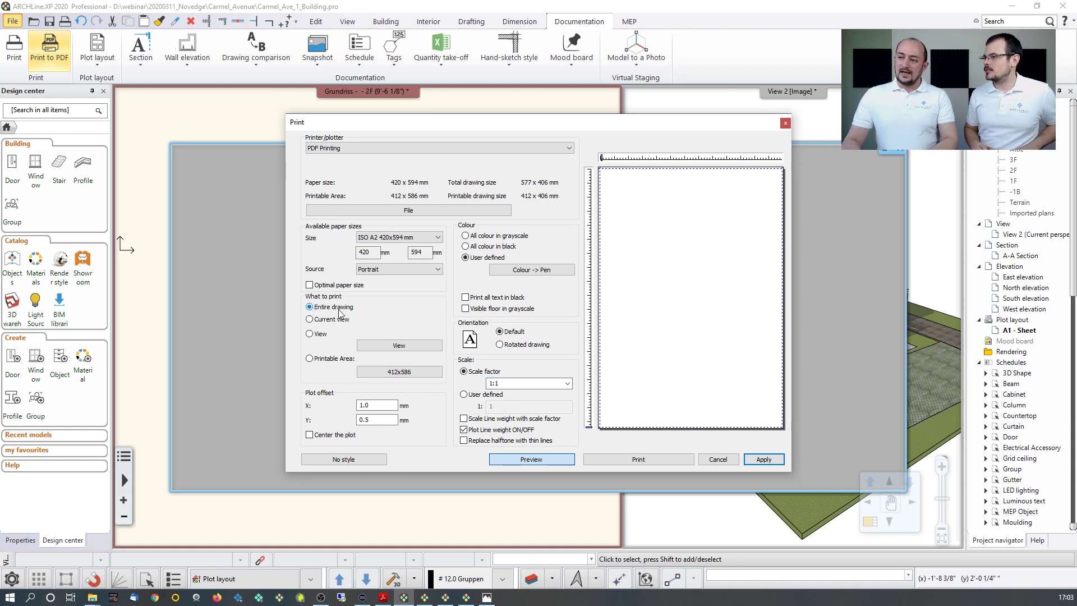
mouse_move(373, 131)
mouse_down()
mouse_move(665, 174)
mouse_move(316, 107)
mouse_up()
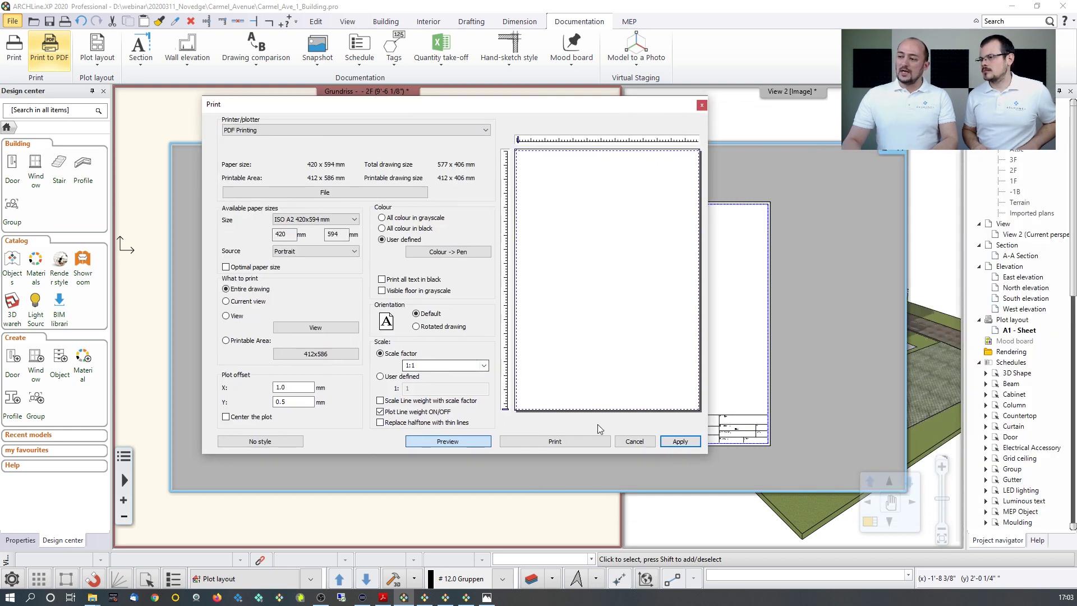
click(458, 441)
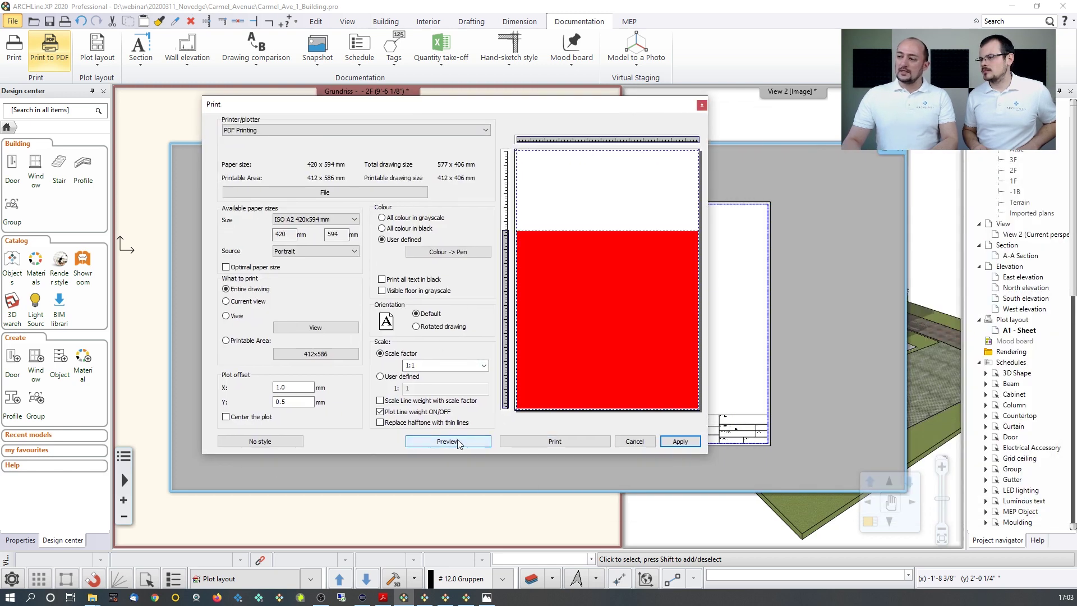
Set the A2 print to landscape with the plot centred, keeping PDF Printing as the output.
click(250, 418)
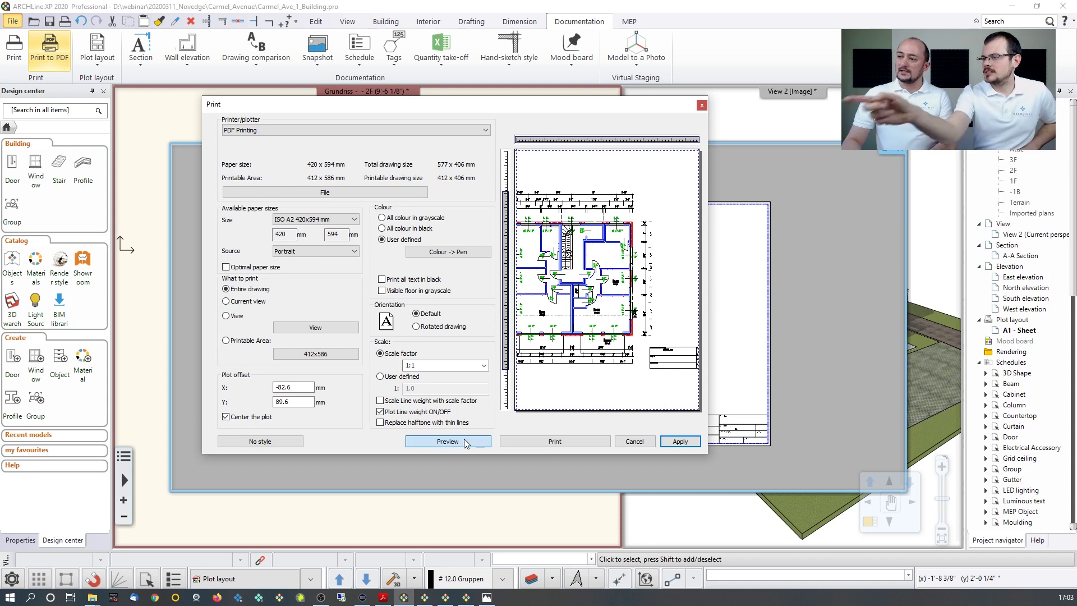
click(314, 252)
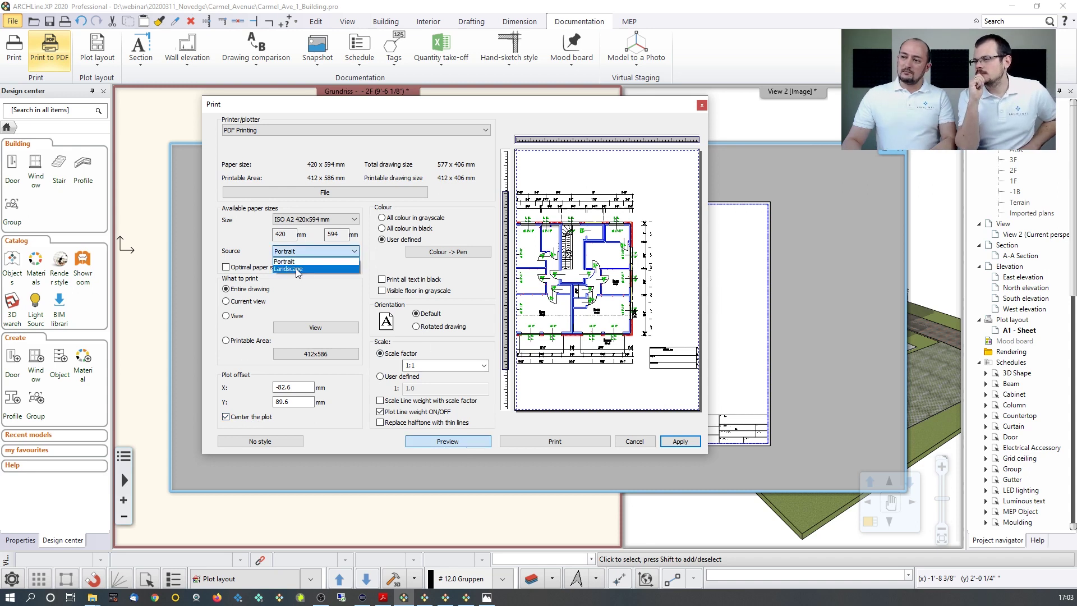
click(295, 268)
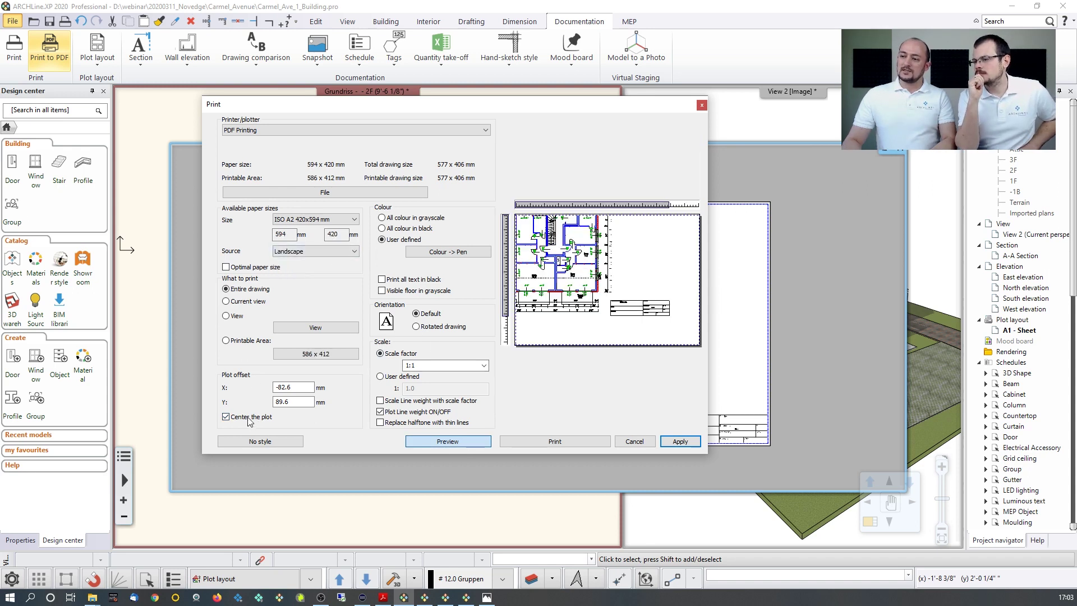
click(225, 417)
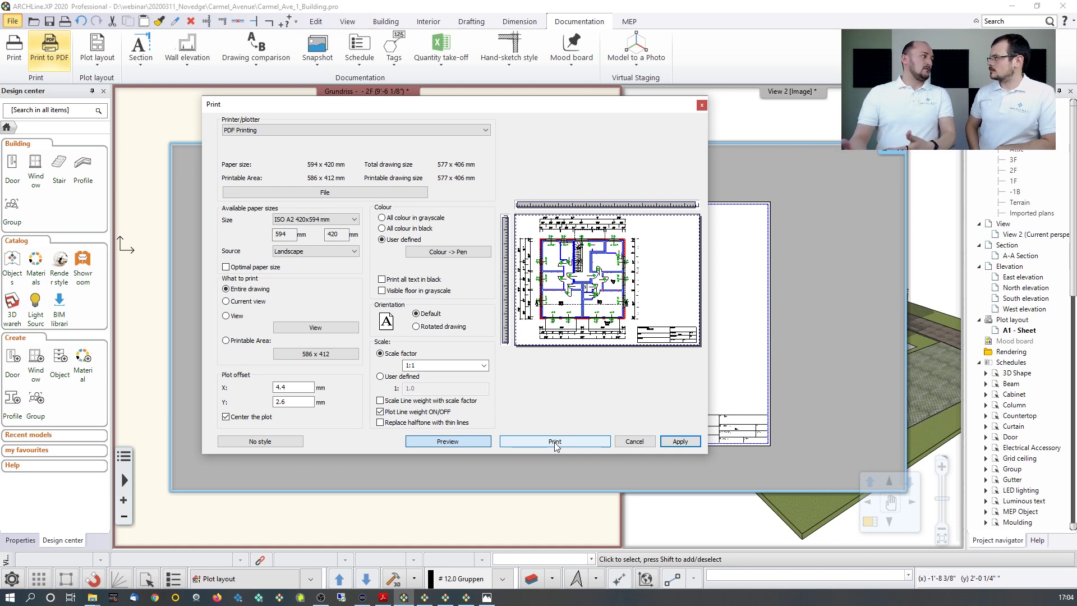
click(382, 130)
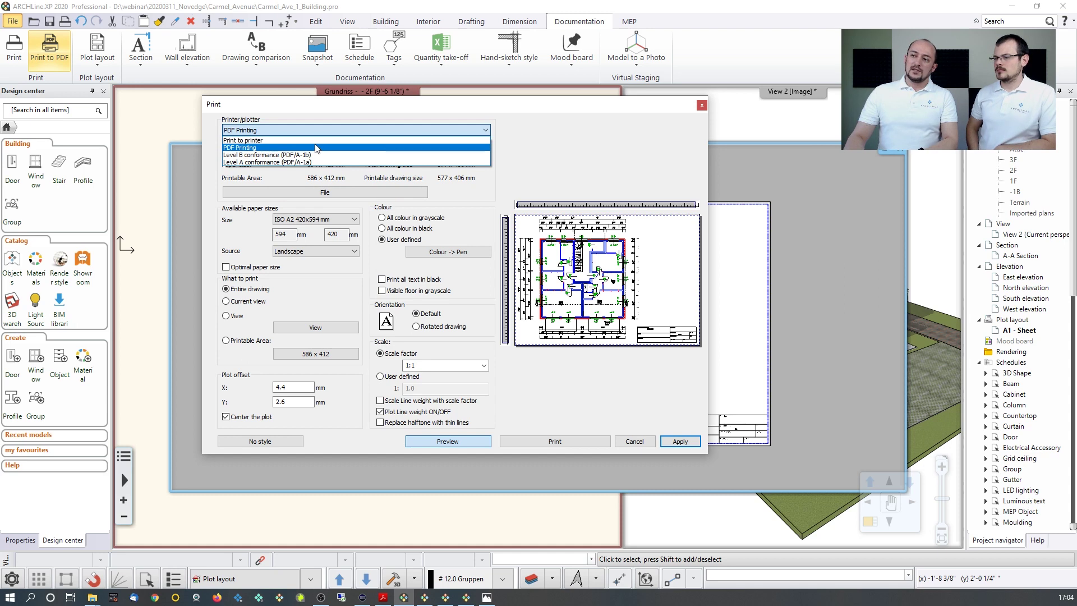
click(317, 148)
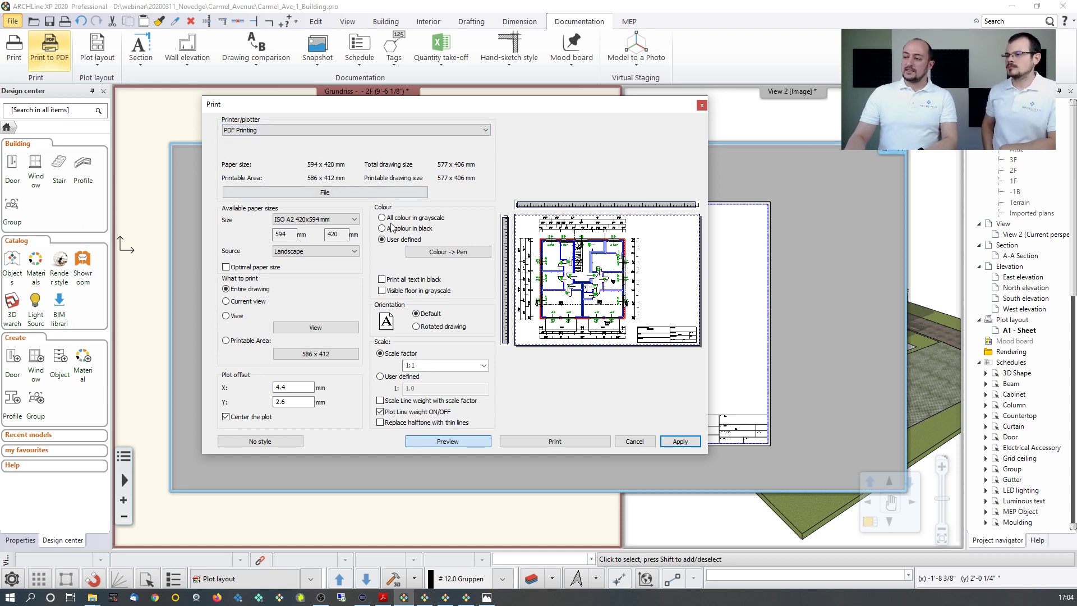
Switch to Acrobat Reader and examine the First Floor sheet in Plot_layout.pdf, from close-up to the full page.
click(385, 596)
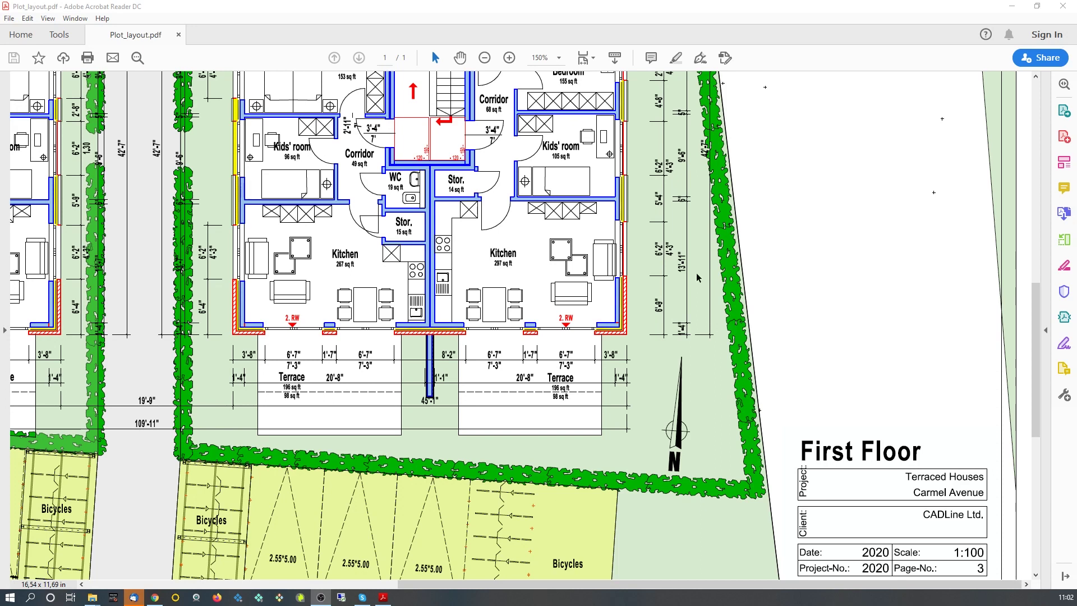
scroll(561, 280, up, 1)
scroll(562, 281, up, 3)
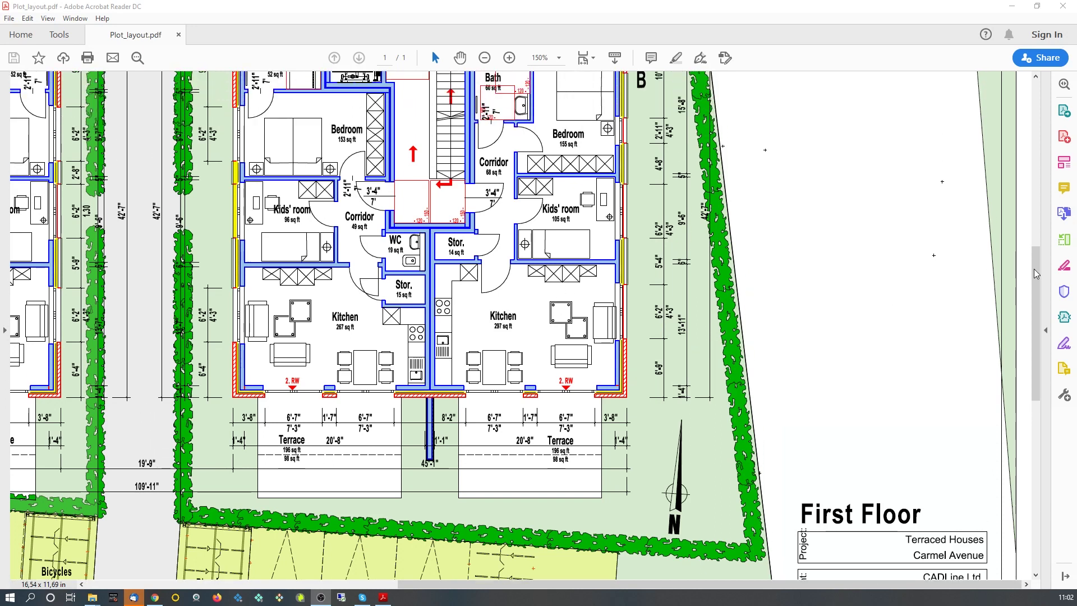
mouse_move(1038, 269)
mouse_down()
mouse_move(1038, 207)
mouse_move(1031, 412)
mouse_move(1021, 387)
mouse_move(1012, 409)
mouse_up()
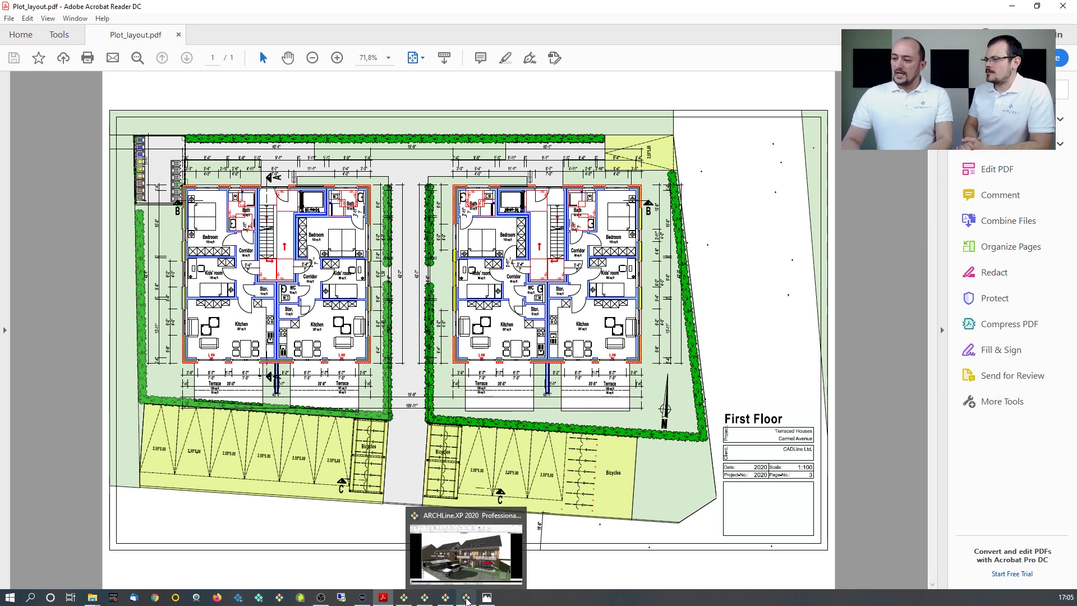
Switch to the Carmel_Ave_Final.pro project in ARCHLine.XP, show its views side by side and make the 1F floor plan the main view.
click(467, 598)
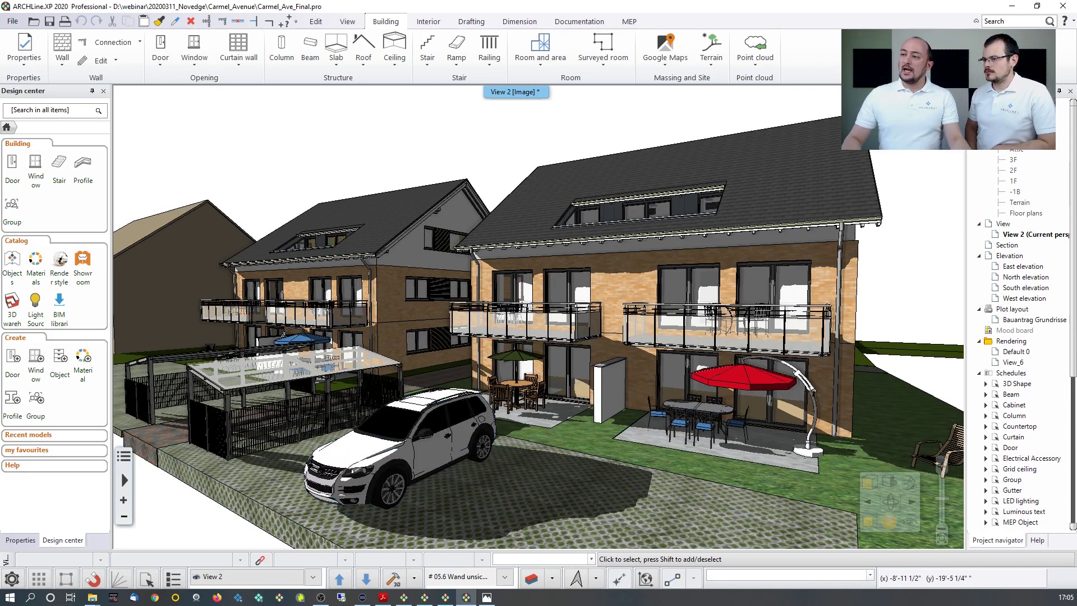
key(ctrl+Tab)
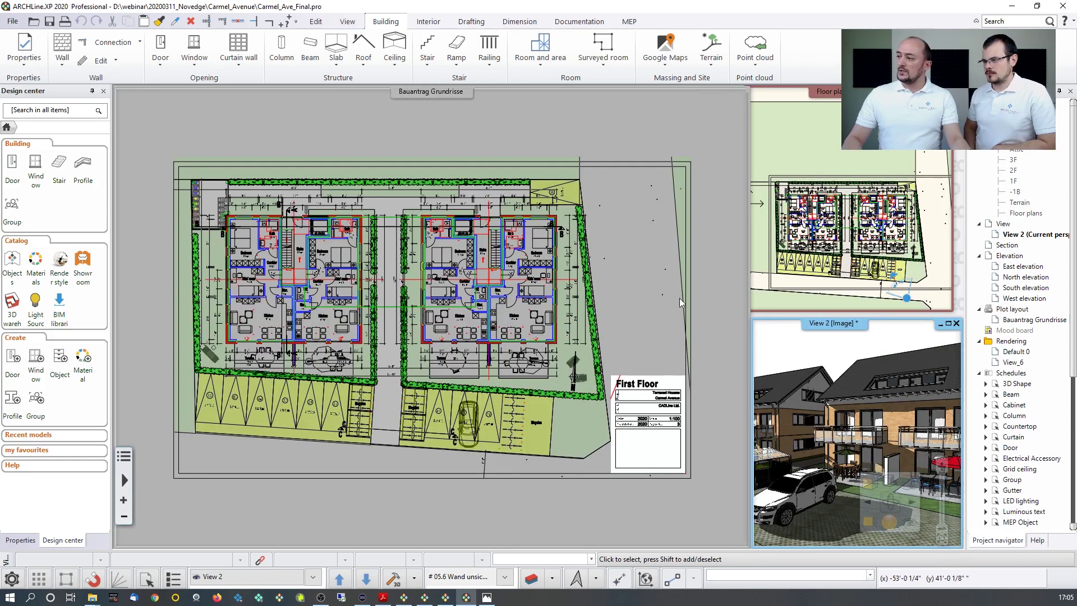
click(808, 253)
mouse_move(891, 499)
key(ctrl+Tab)
scroll(365, 339, up, 5)
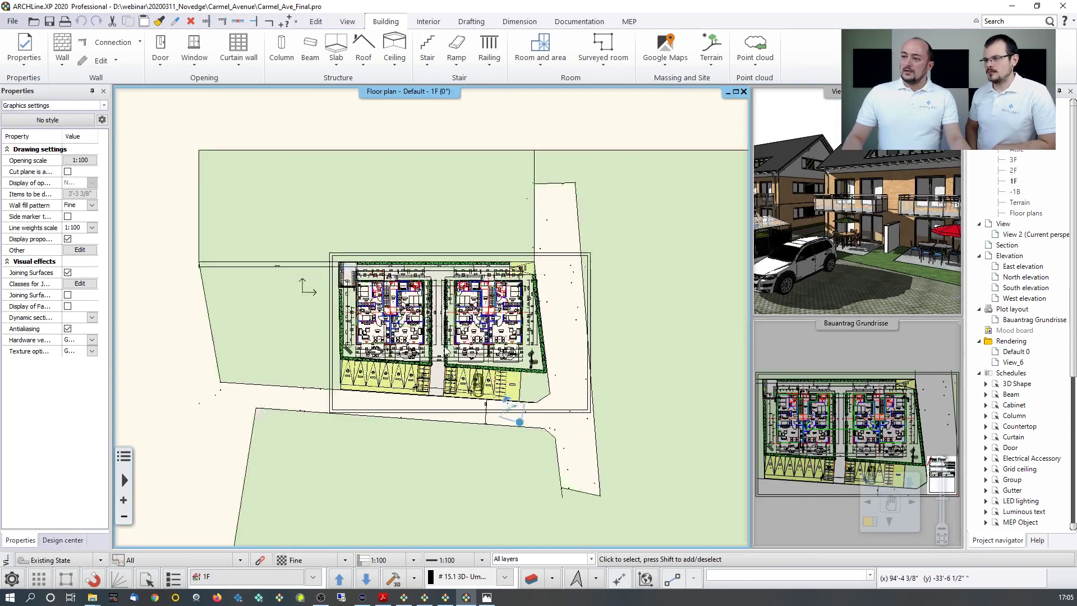
scroll(365, 338, up, 2)
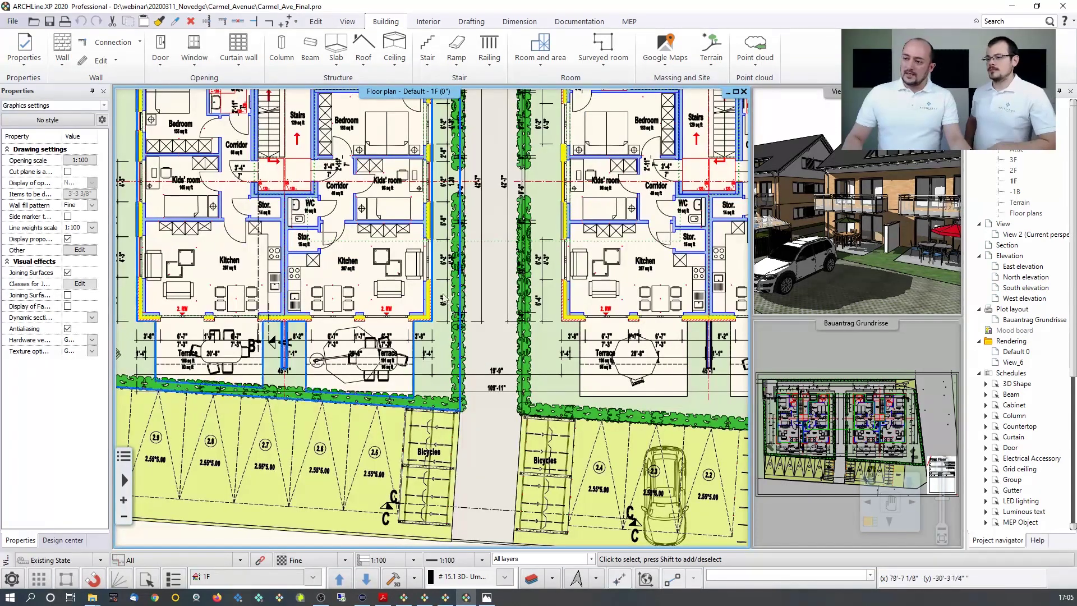
scroll(529, 341, down, 3)
scroll(528, 341, down, 3)
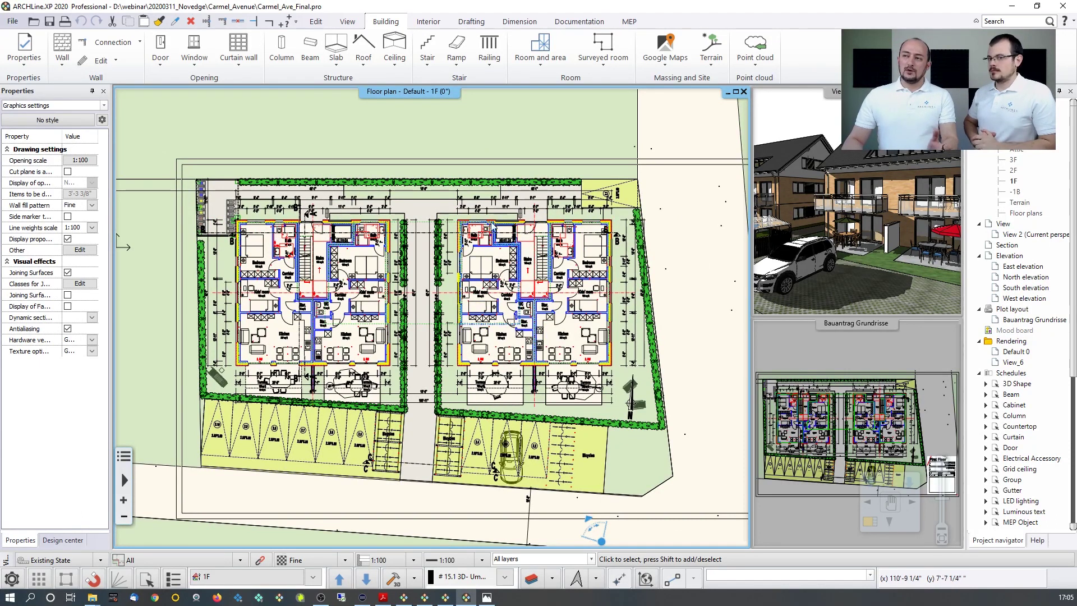
Start placing a schedule on the 1F plan and choose the Room and area type from the architectural elements.
click(565, 25)
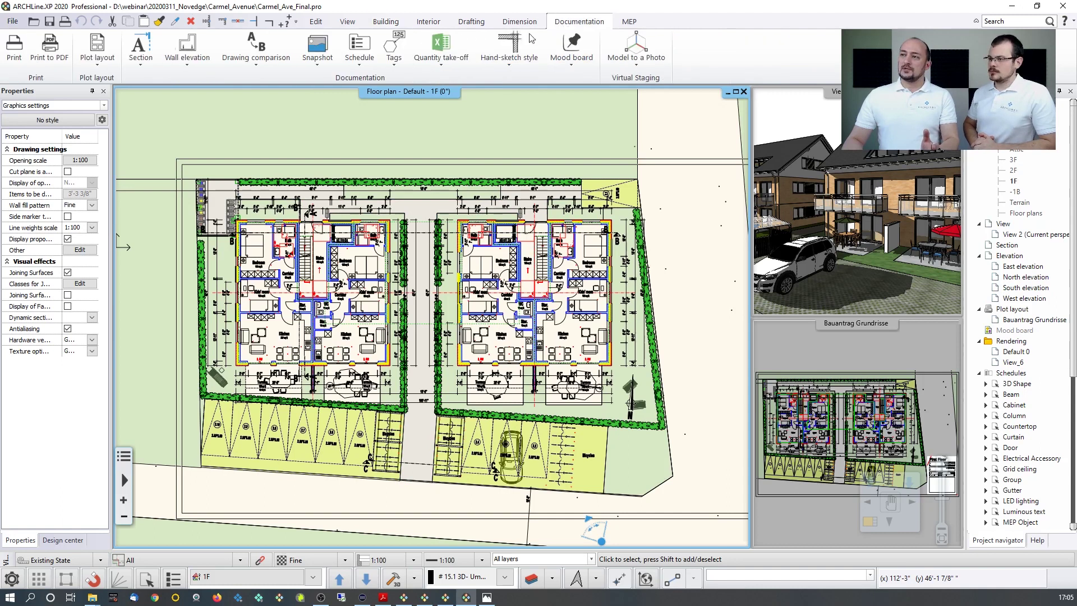
click(362, 66)
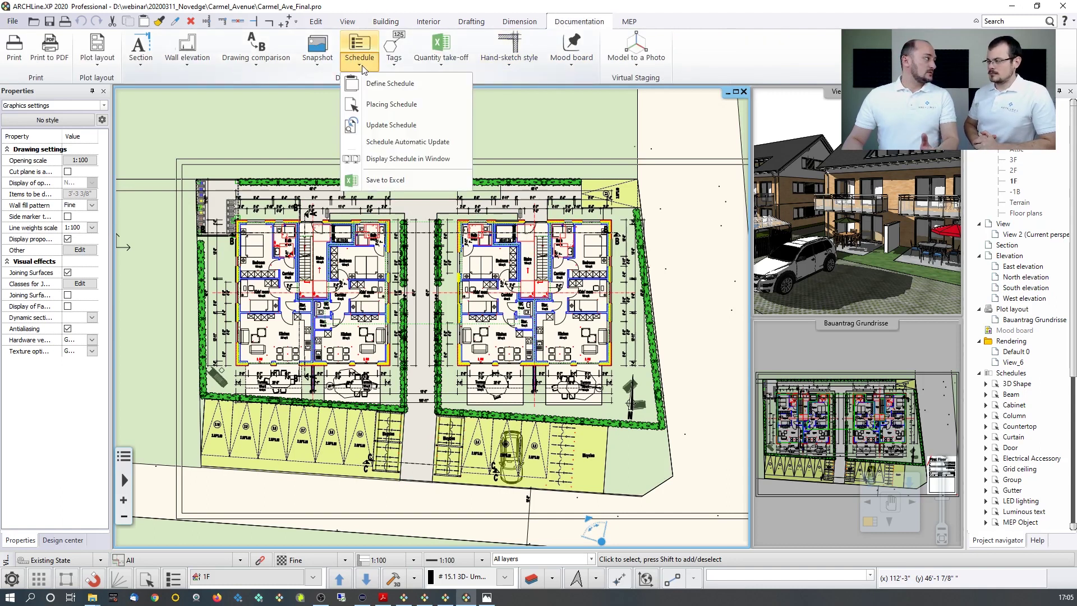
click(392, 107)
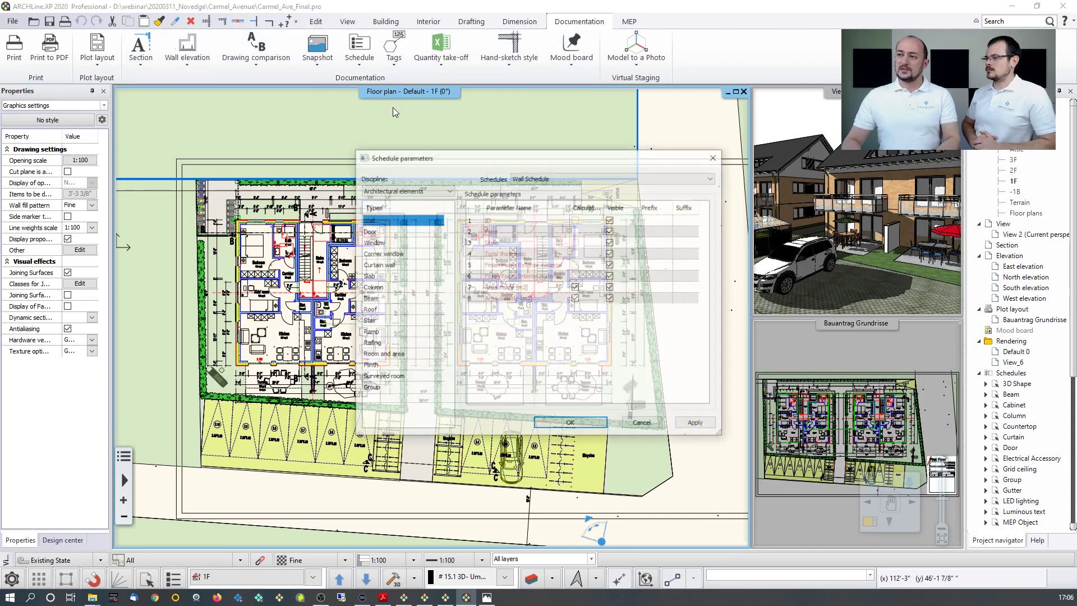
click(416, 189)
click(410, 213)
click(386, 355)
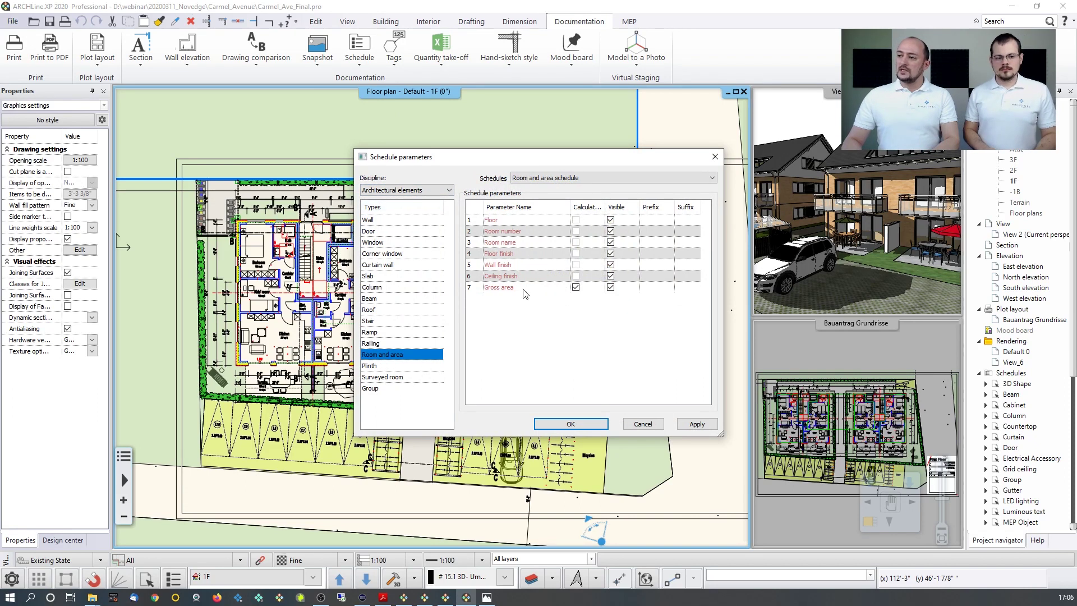
Hide the Floor, Room number, Floor finish, Wall finish and Ceiling finish parameters in the room and area schedule.
click(610, 220)
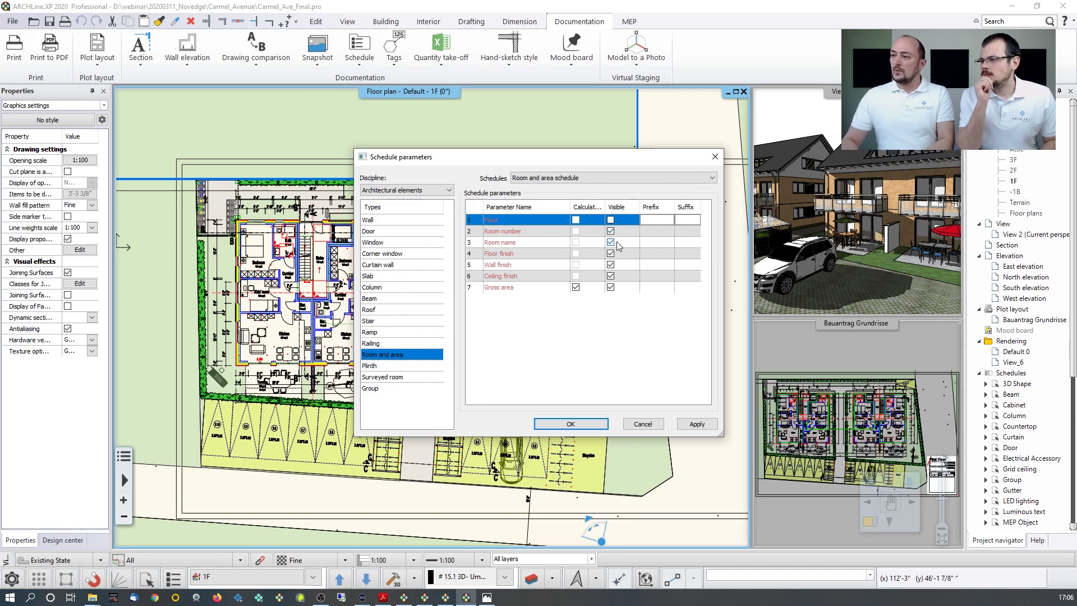
click(611, 231)
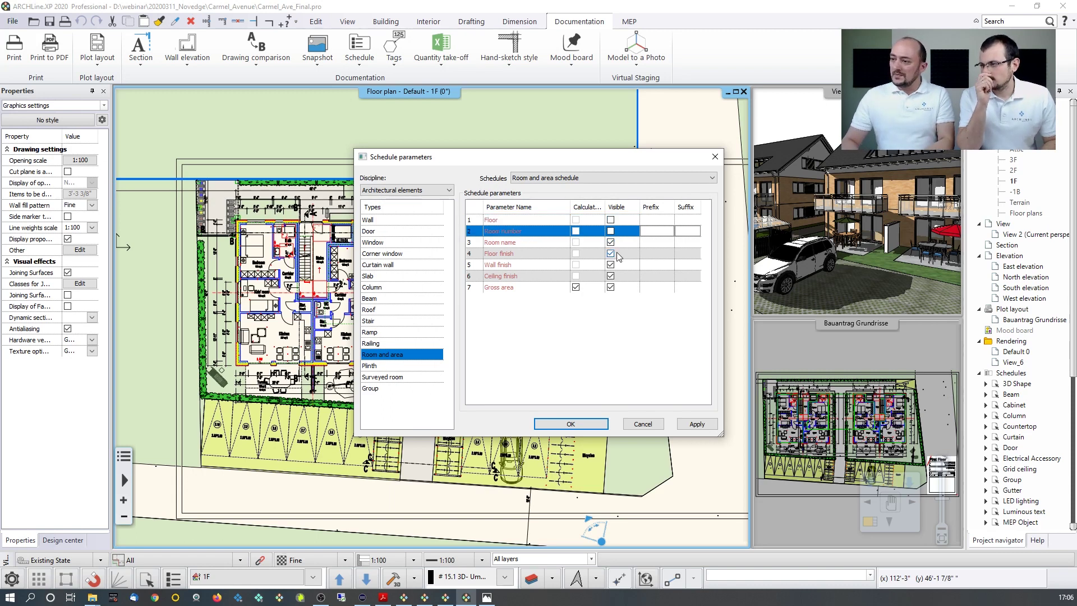
click(611, 253)
click(611, 265)
click(610, 276)
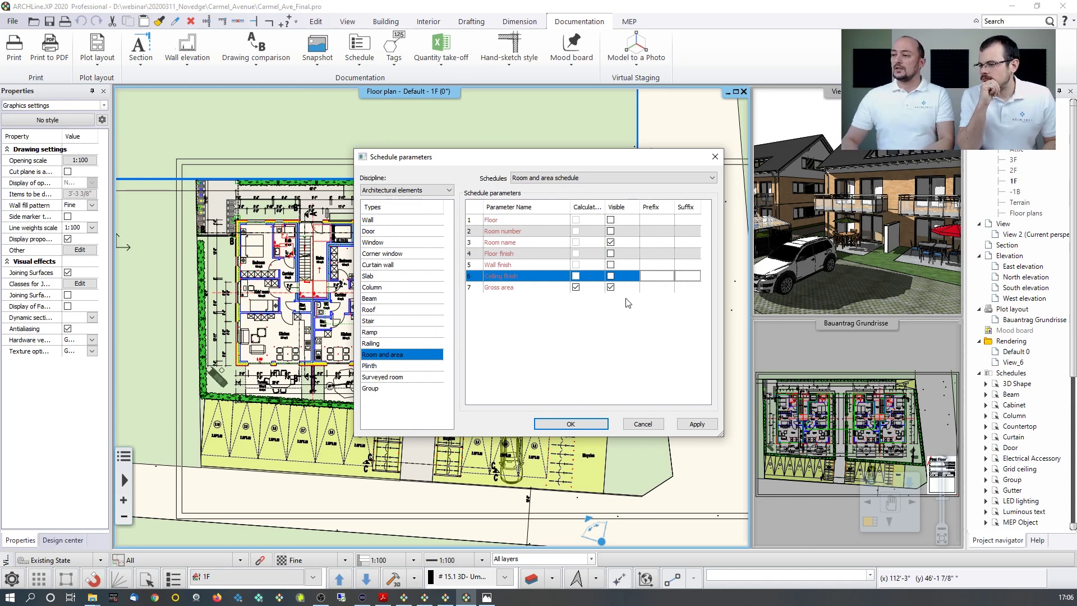
click(572, 424)
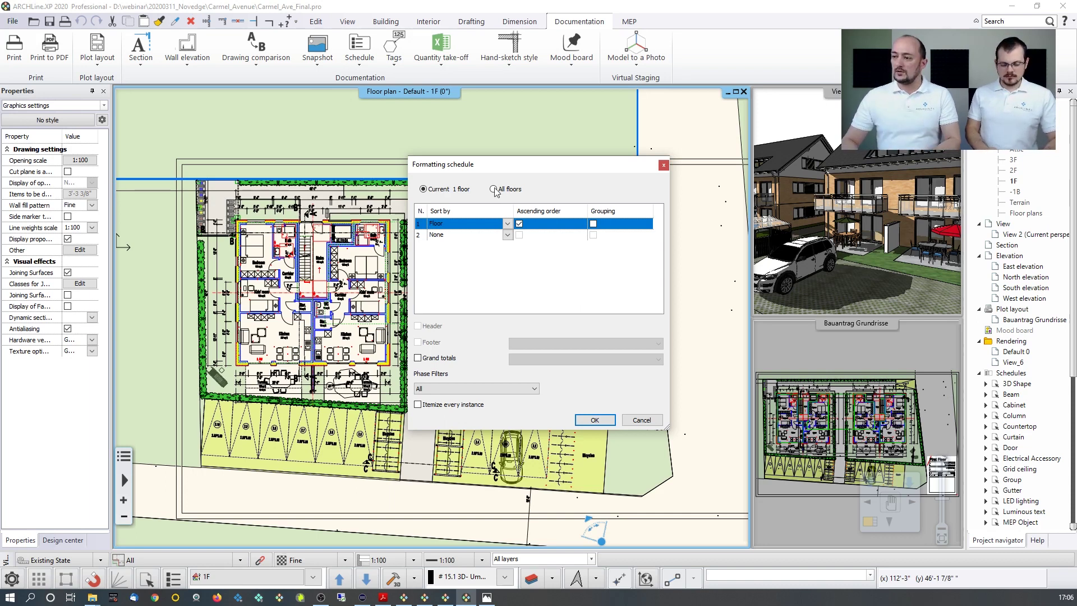
Accept the schedule formatting for the current floor and place the table on the open strip east of the hedge.
click(594, 419)
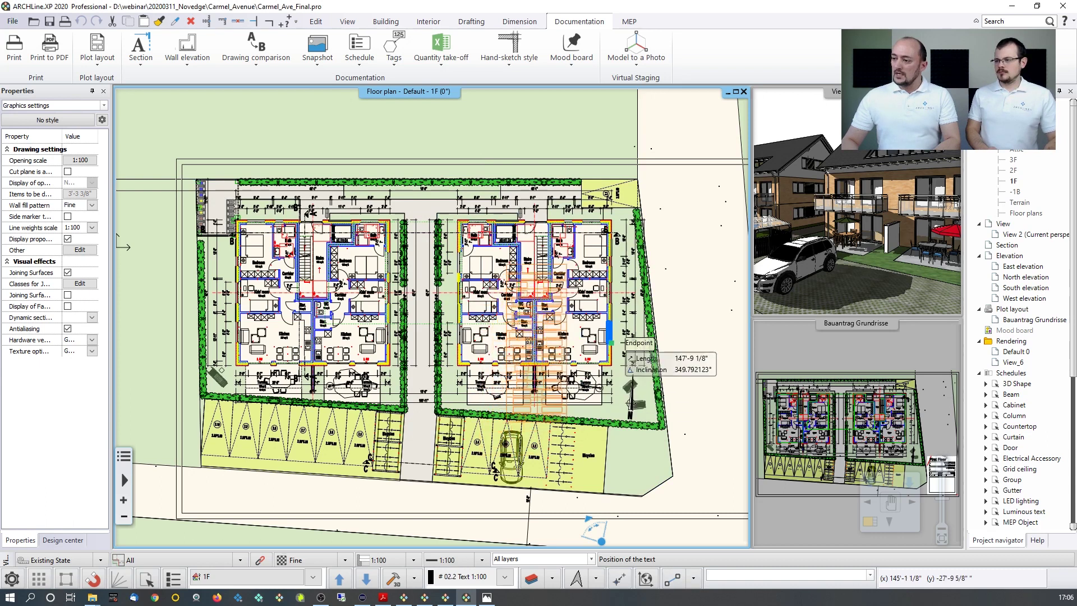
middle_drag(634, 322, 451, 321)
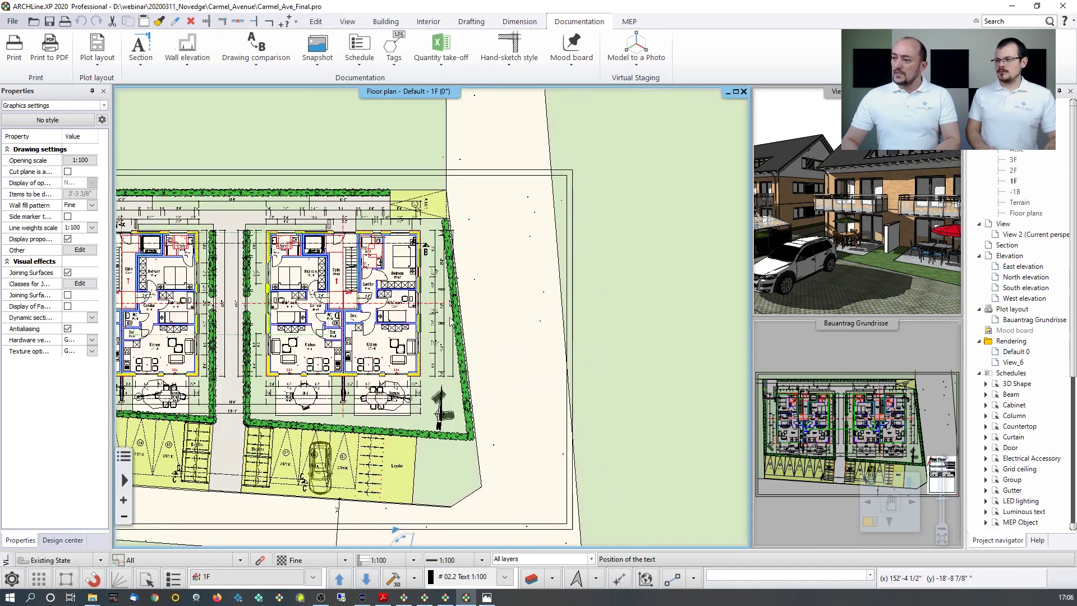
click(596, 328)
scroll(589, 381, up, 2)
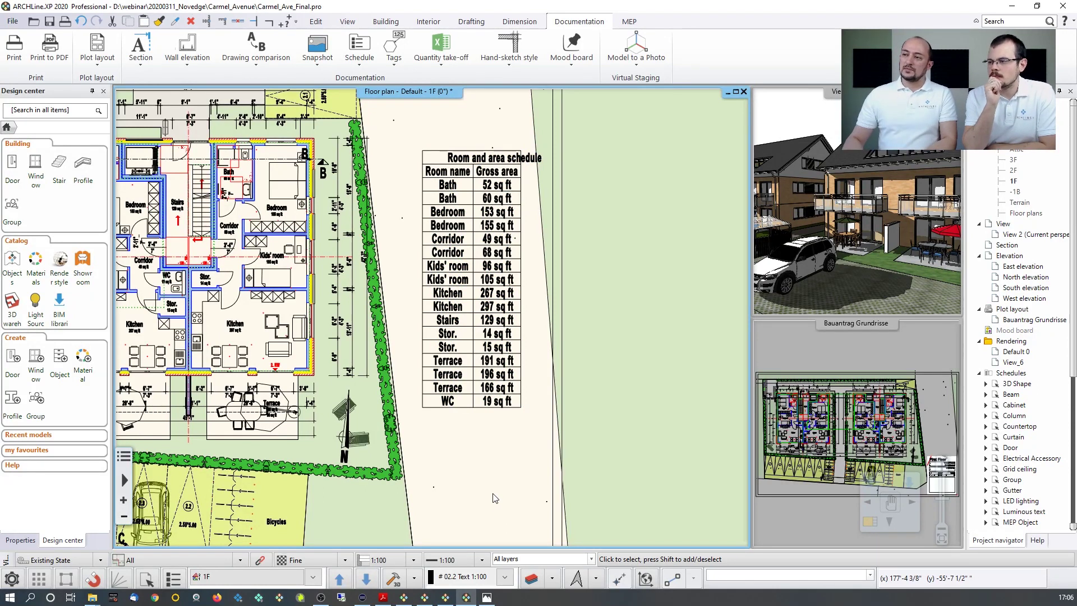
scroll(313, 384, down, 2)
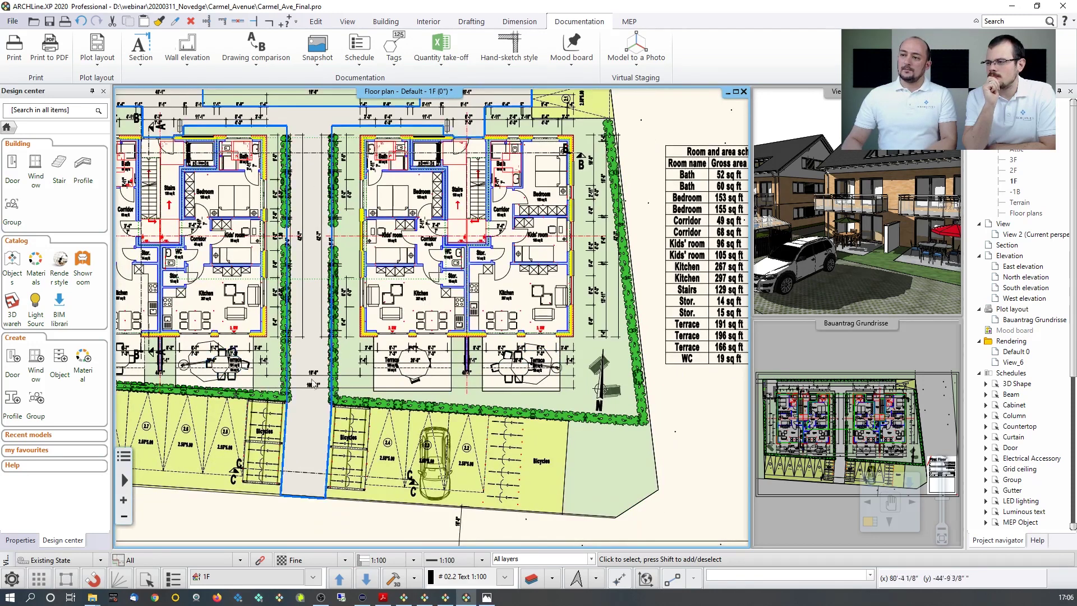
scroll(312, 384, down, 3)
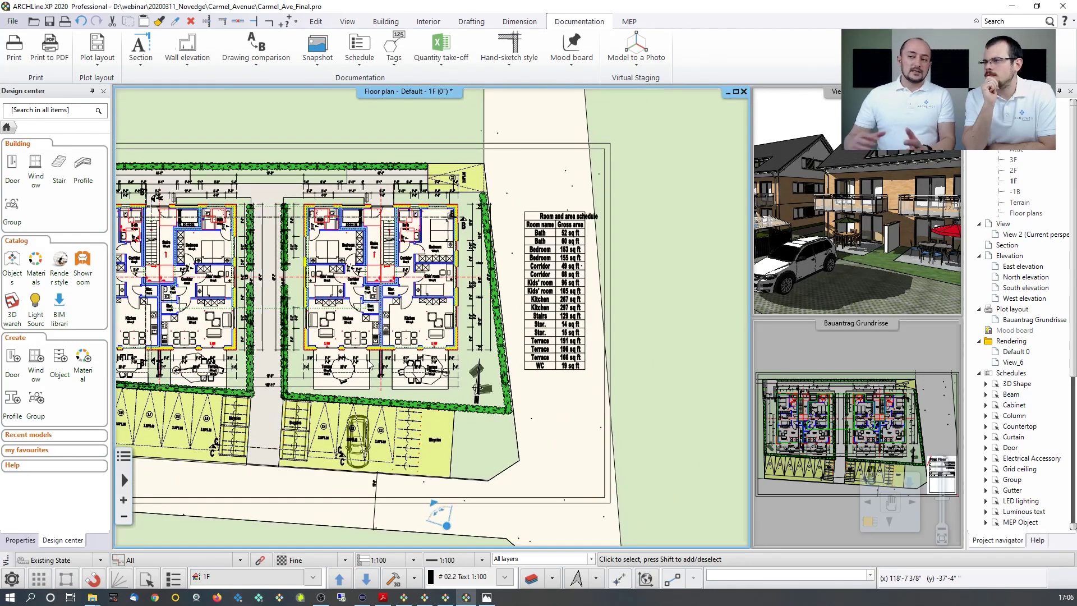
click(359, 49)
click(385, 105)
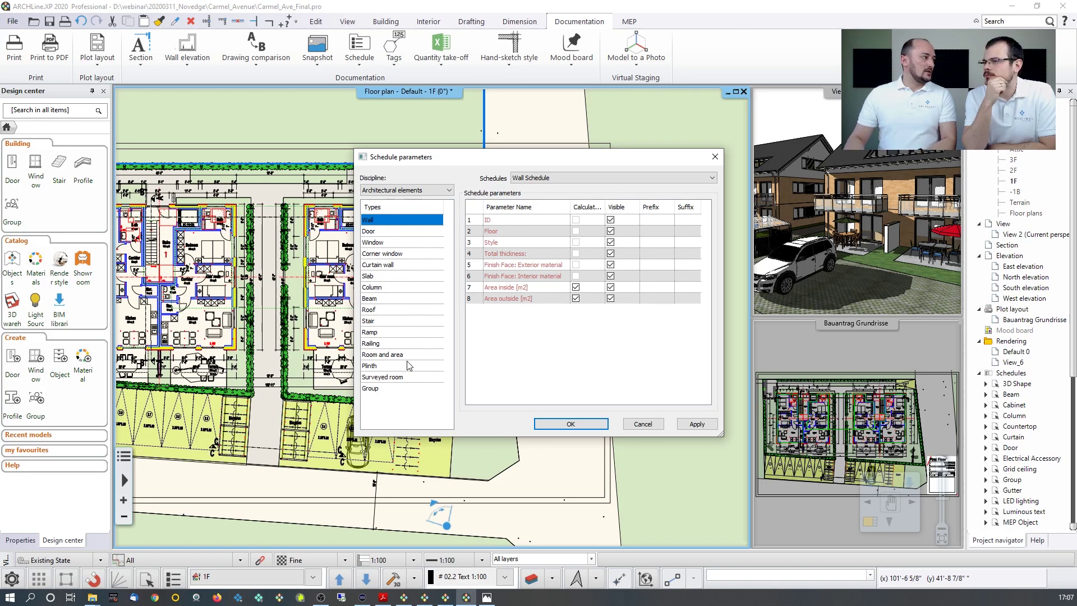
click(641, 424)
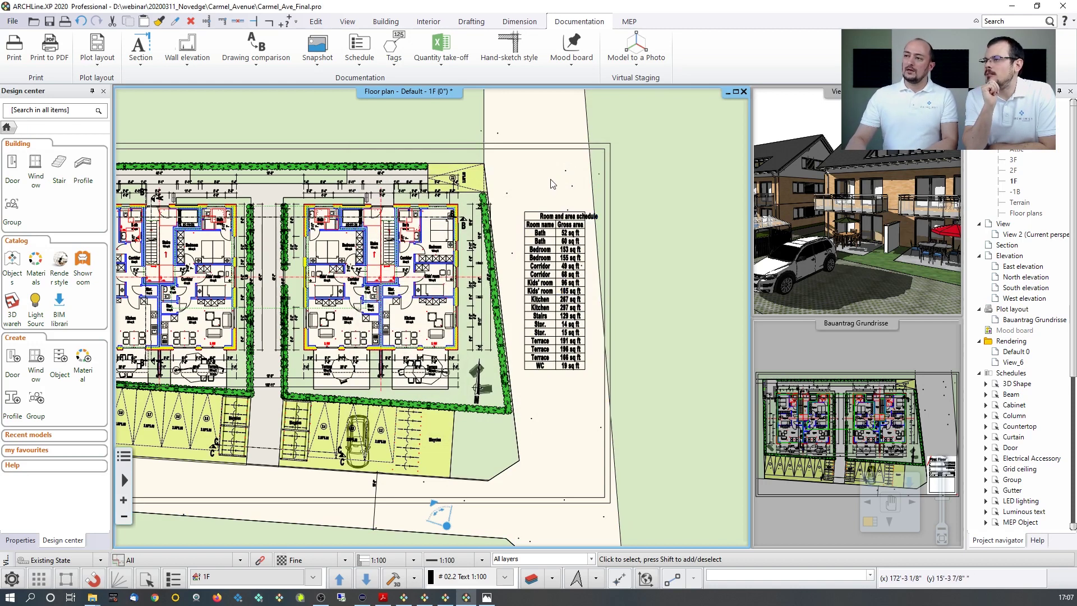
Set up an Excel quantity take-off using the building calculation for all element classes, with BIM parameters exported.
click(443, 68)
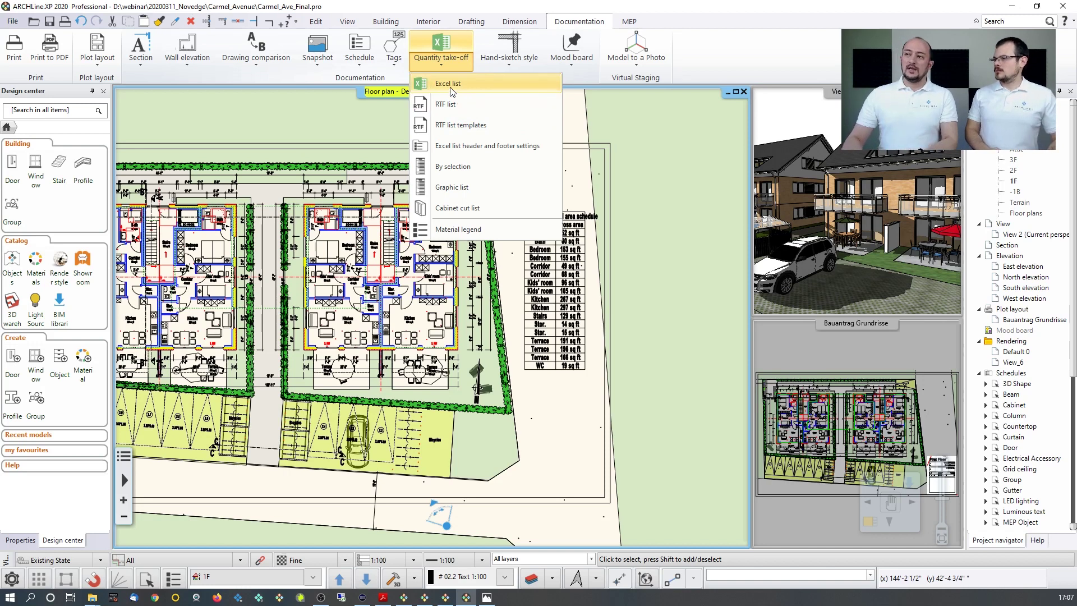
click(451, 90)
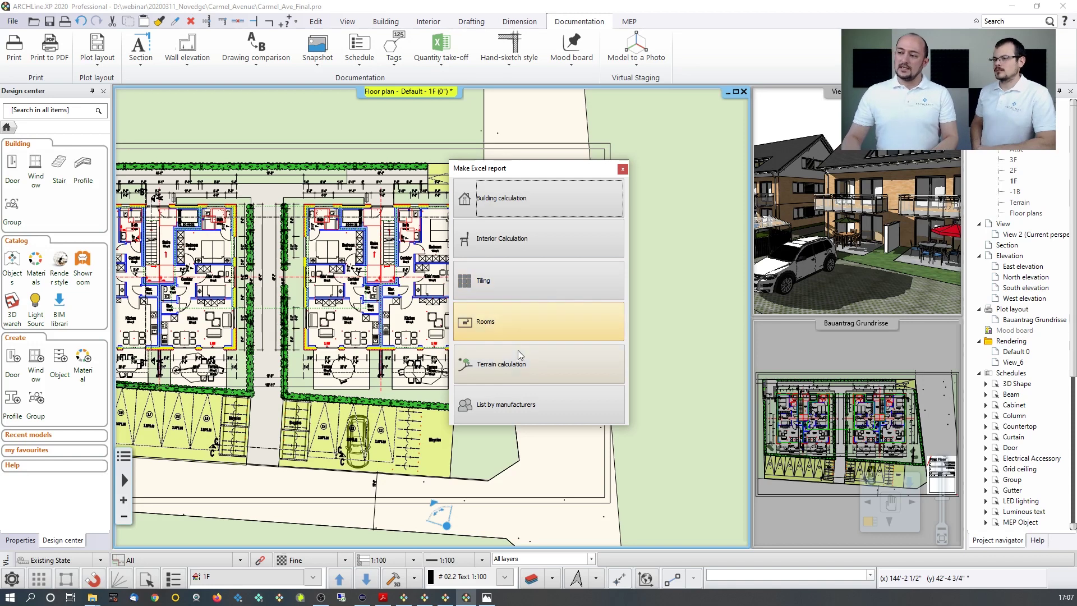
click(504, 204)
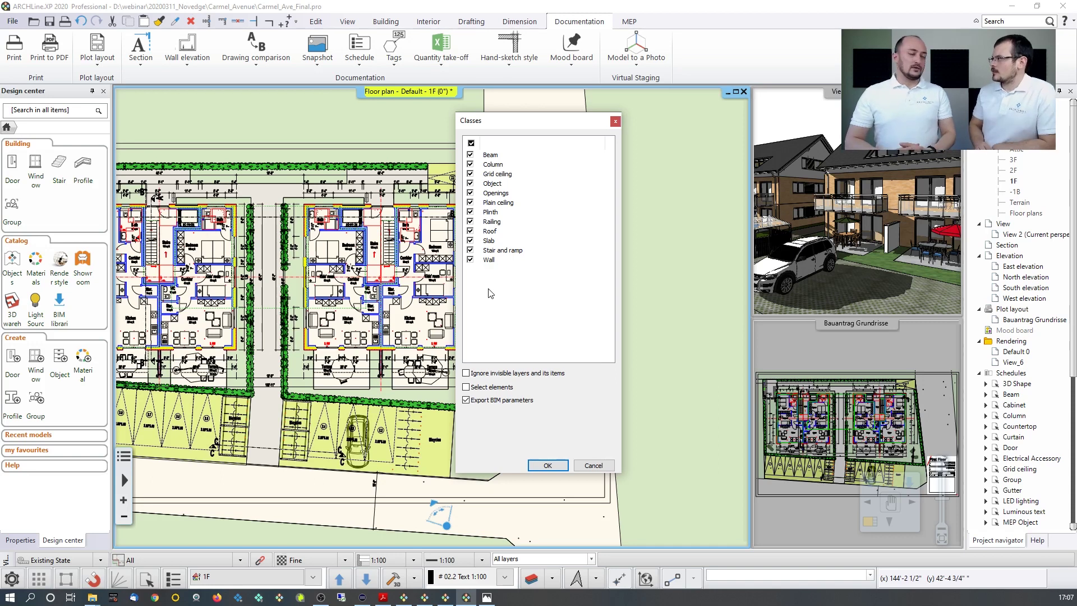
click(547, 464)
Show the whole site on the 1F plan and make the View 2 3D view active.
click(491, 237)
scroll(487, 228, down, 3)
scroll(684, 230, down, 1)
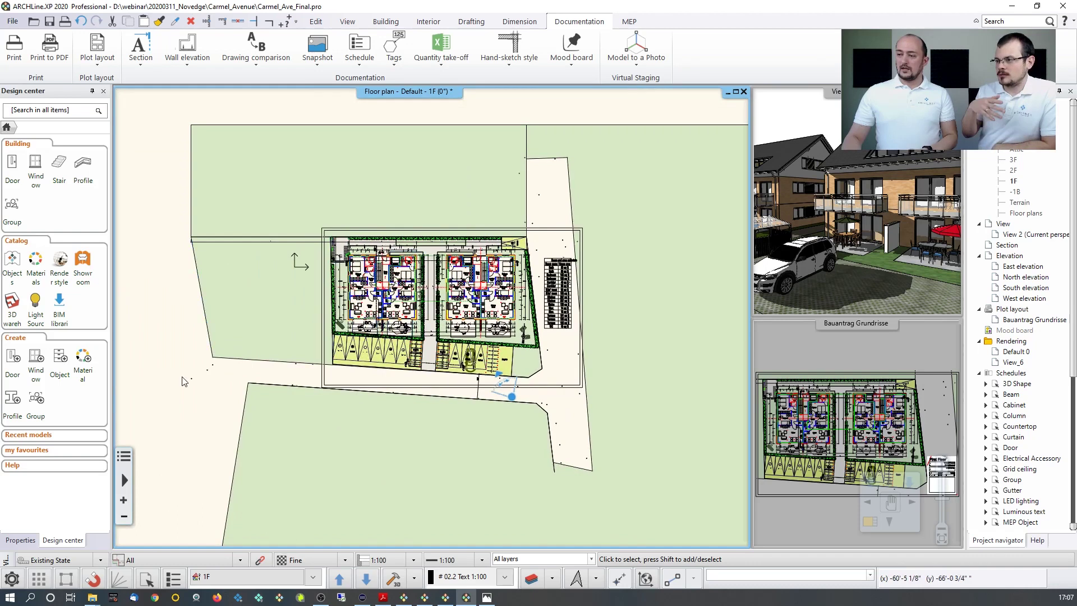
double_click(1026, 234)
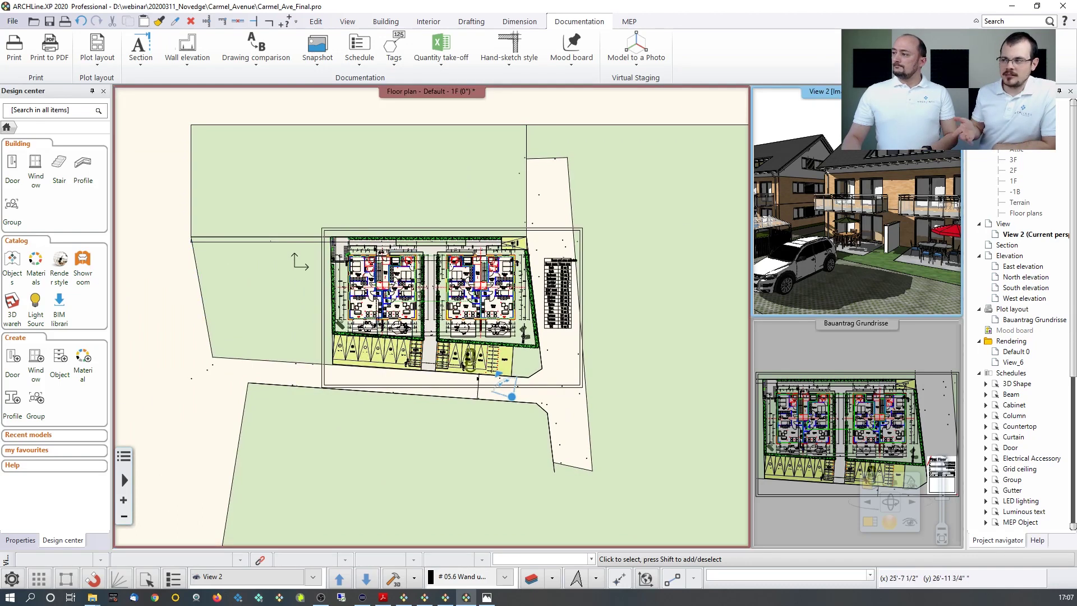
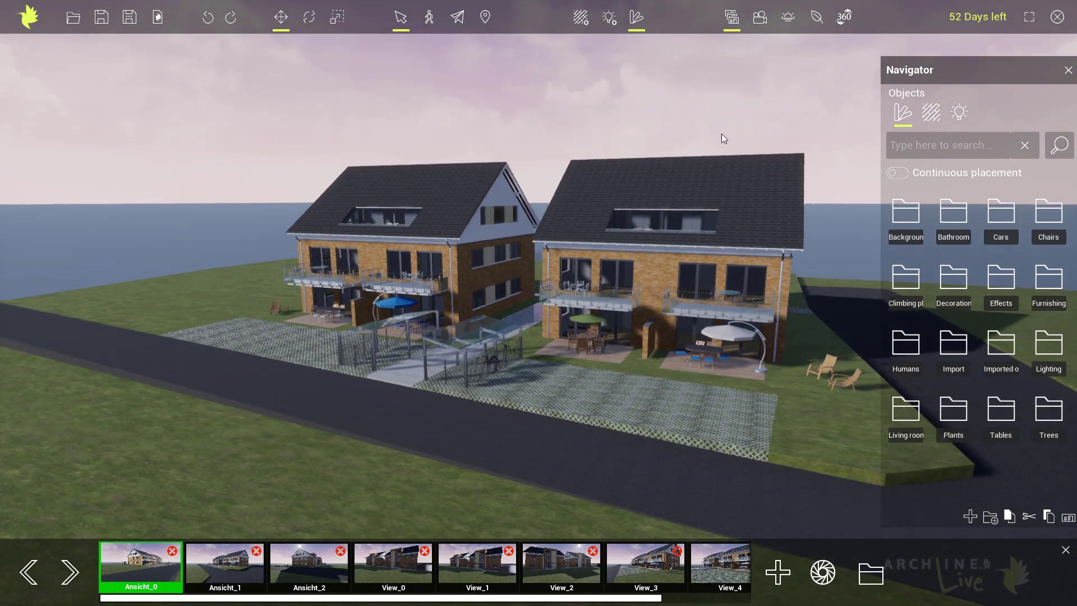
Set the sun to 10:11 on May 27 for a bright daytime sky over the two buildings.
click(785, 18)
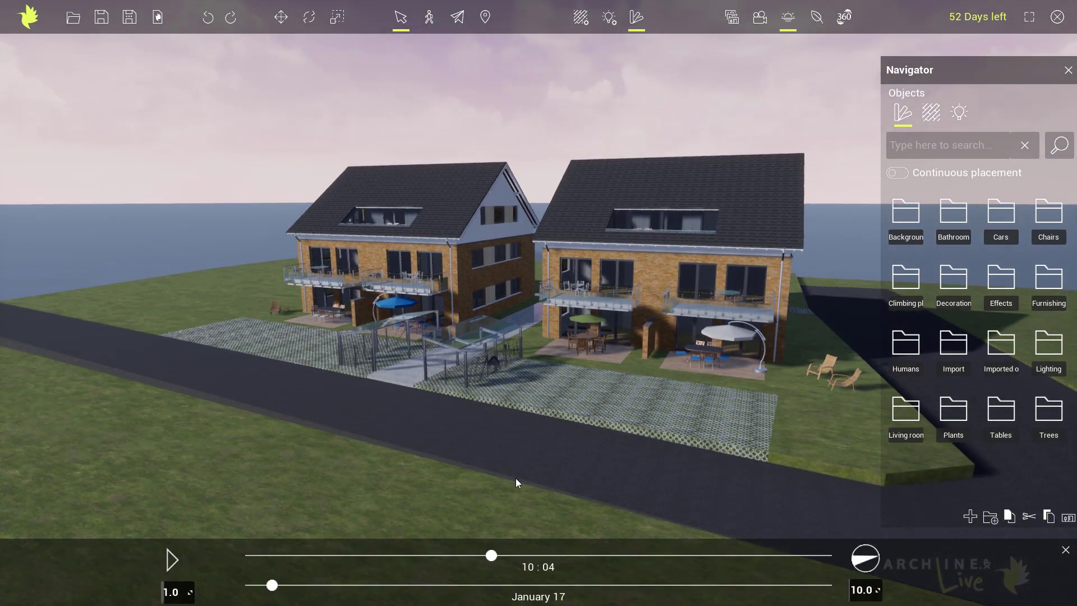
mouse_move(492, 554)
mouse_down()
mouse_move(568, 554)
mouse_move(470, 555)
mouse_move(578, 554)
mouse_move(603, 535)
mouse_move(656, 535)
mouse_move(491, 537)
mouse_up()
drag(271, 585, 480, 585)
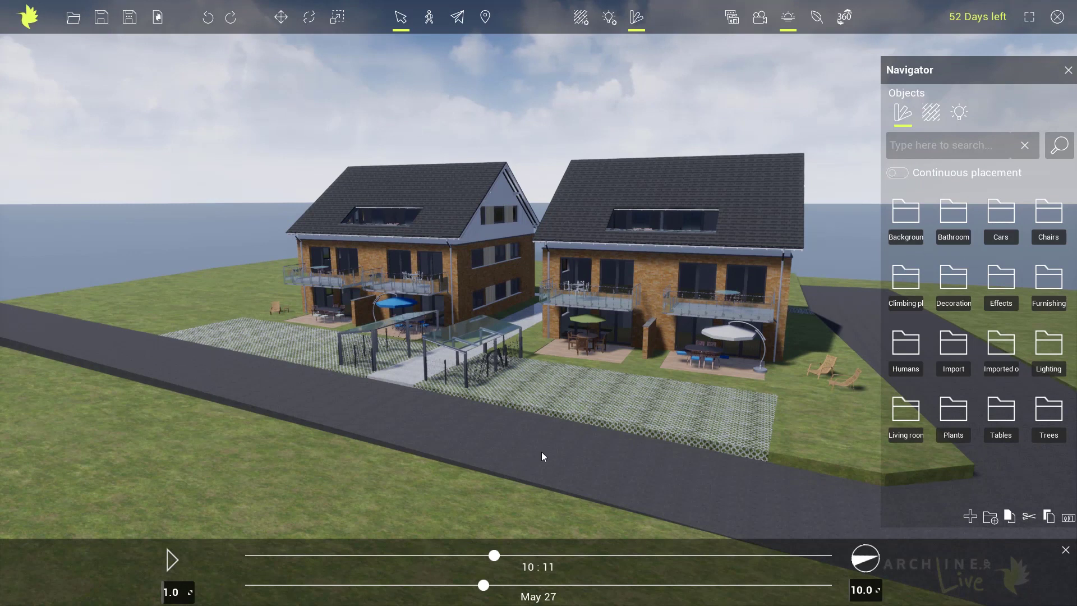
right_drag(577, 425, 556, 431)
scroll(556, 431, up, 3)
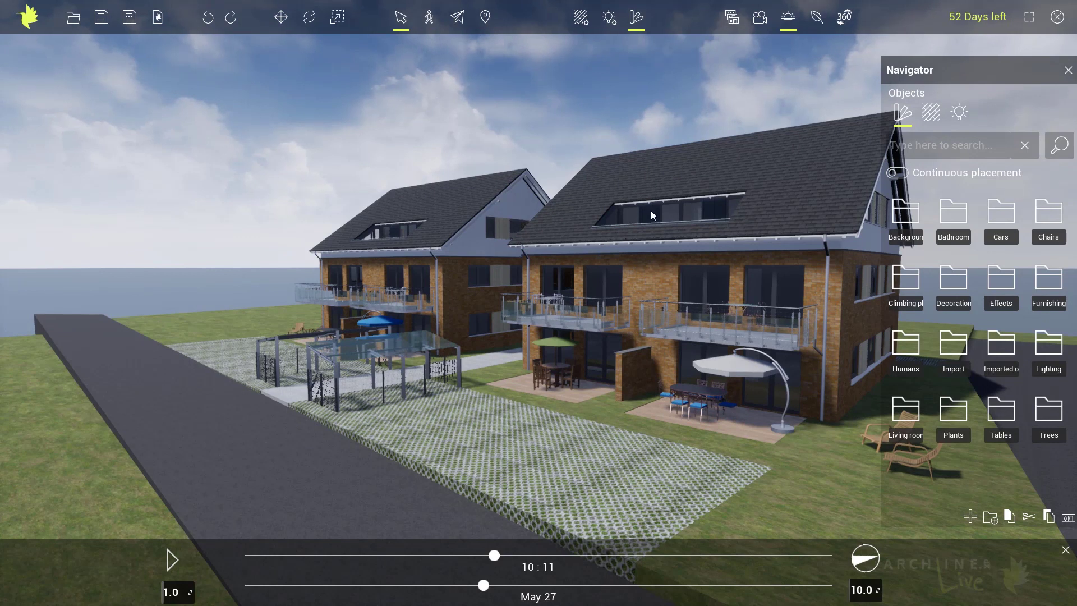
Recall the saved view Ansicht_1, and examine its exported image Ansicht_1.png from the project folder.
click(730, 17)
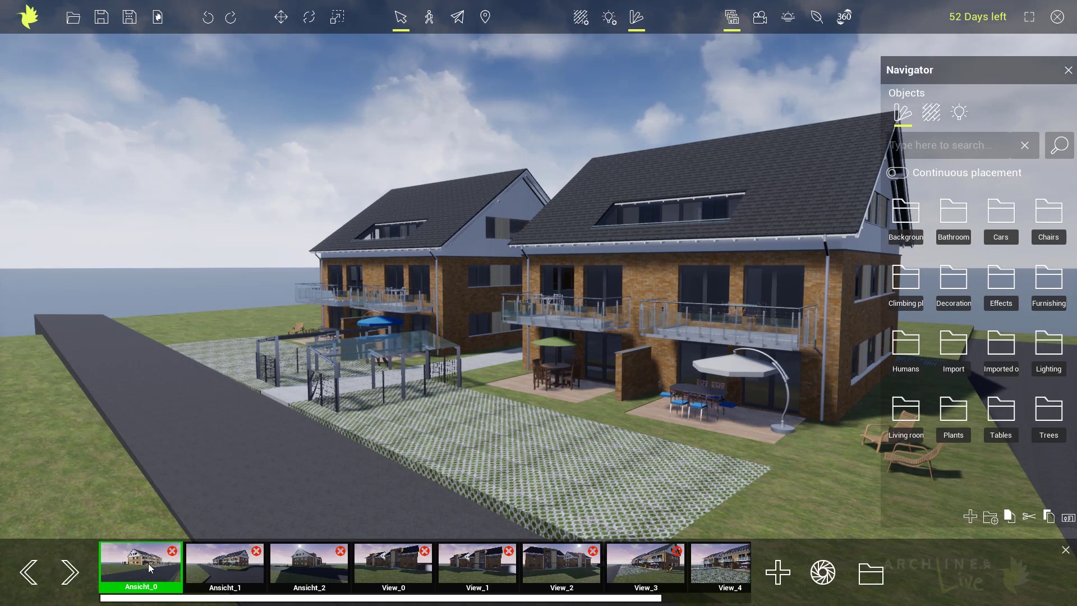
click(238, 566)
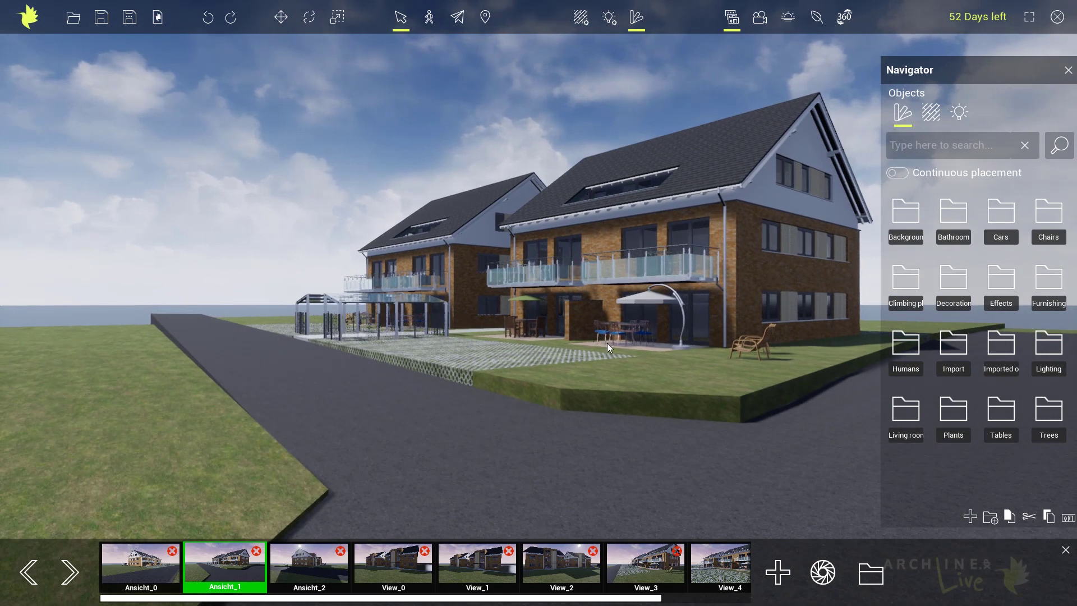
click(871, 574)
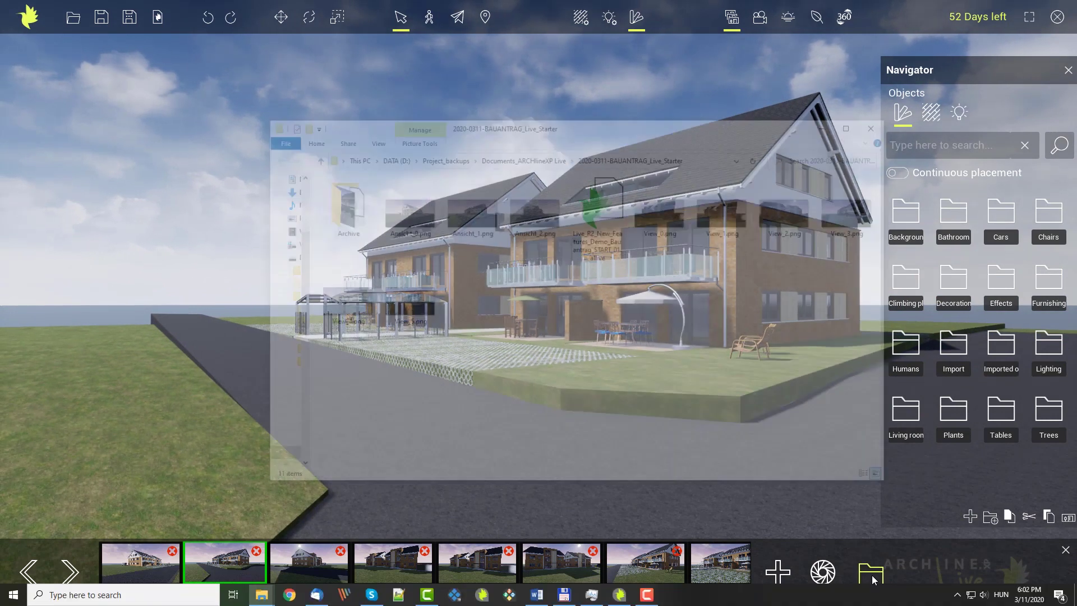
double_click(475, 211)
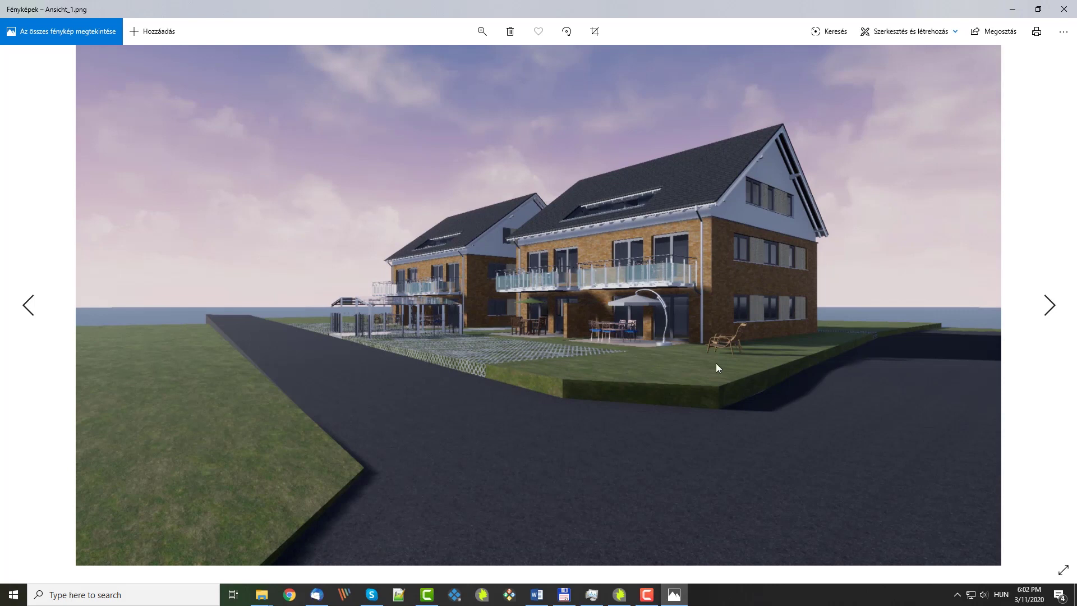
click(1063, 9)
click(881, 123)
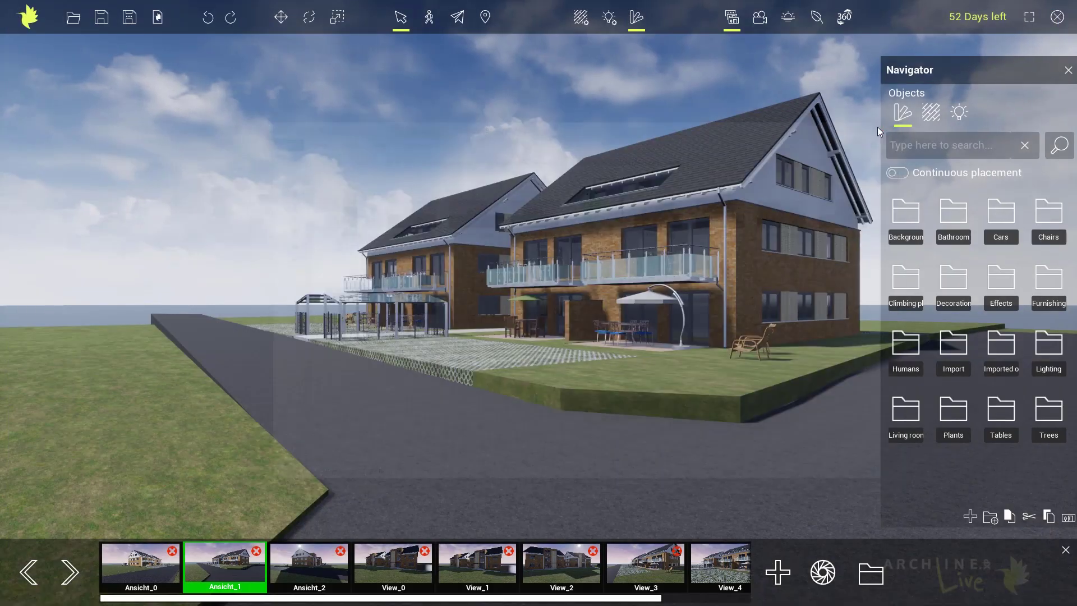
Raise the brightness of the facade's Klinker-hellgelb-02 brick material to 0.867, keeping Wall as its material type.
drag(556, 331, 596, 291)
scroll(597, 290, up, 5)
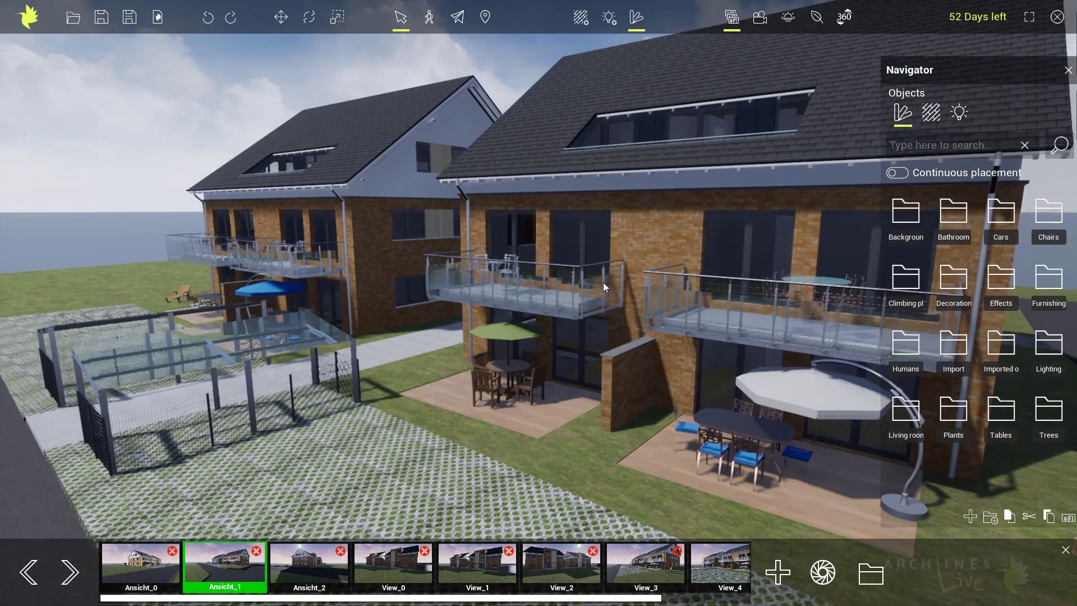
click(632, 239)
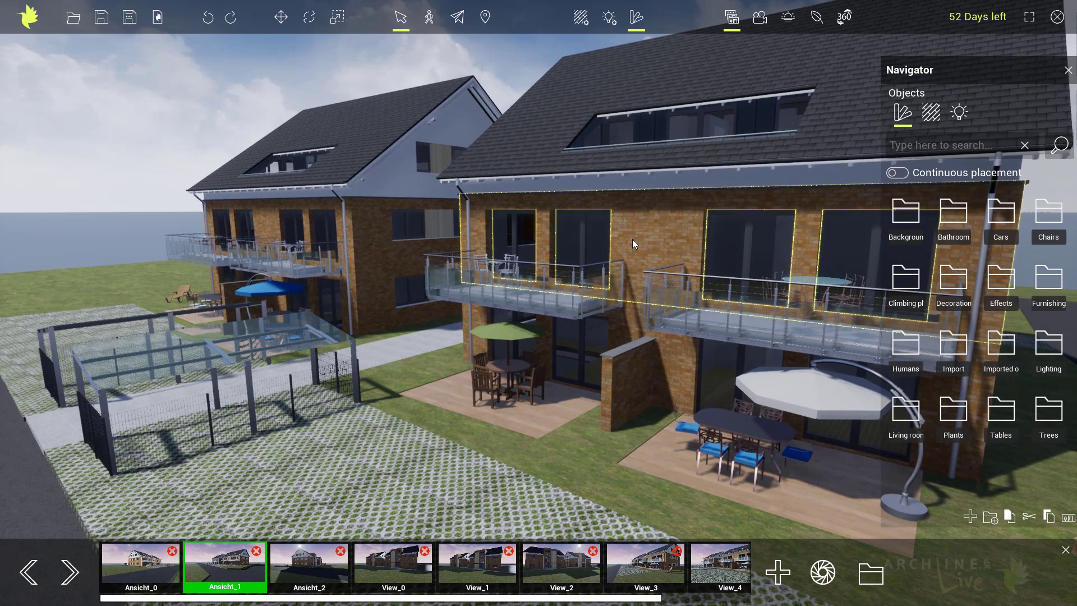
click(582, 20)
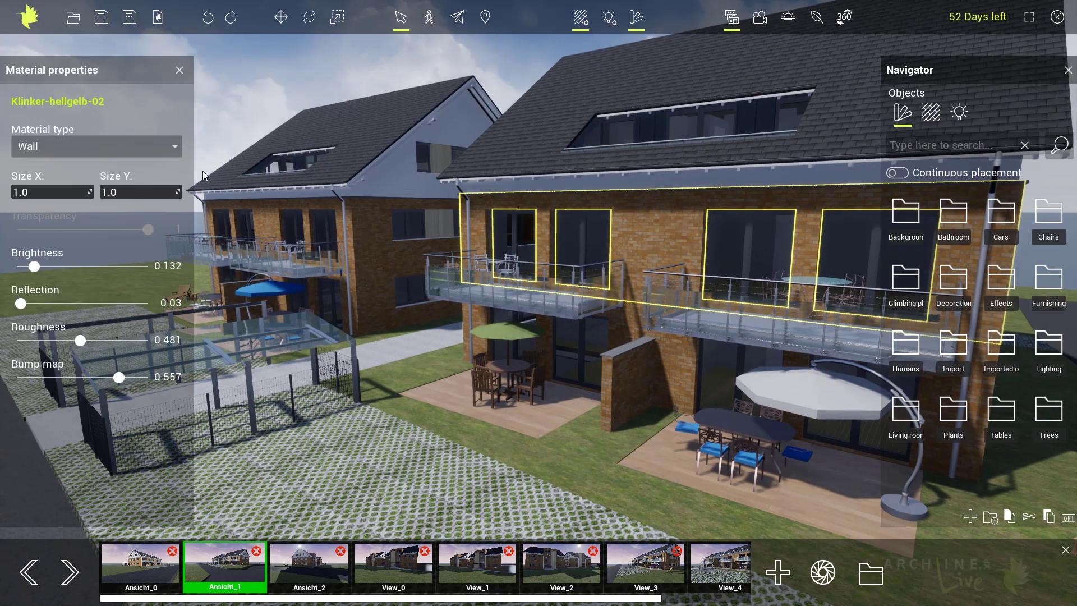
click(160, 147)
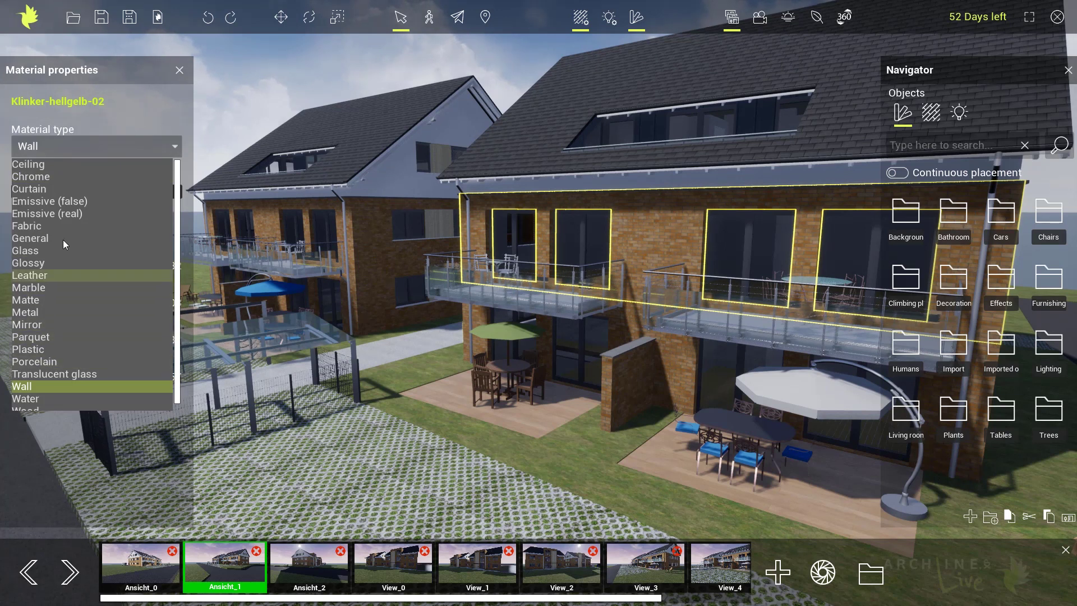
click(142, 116)
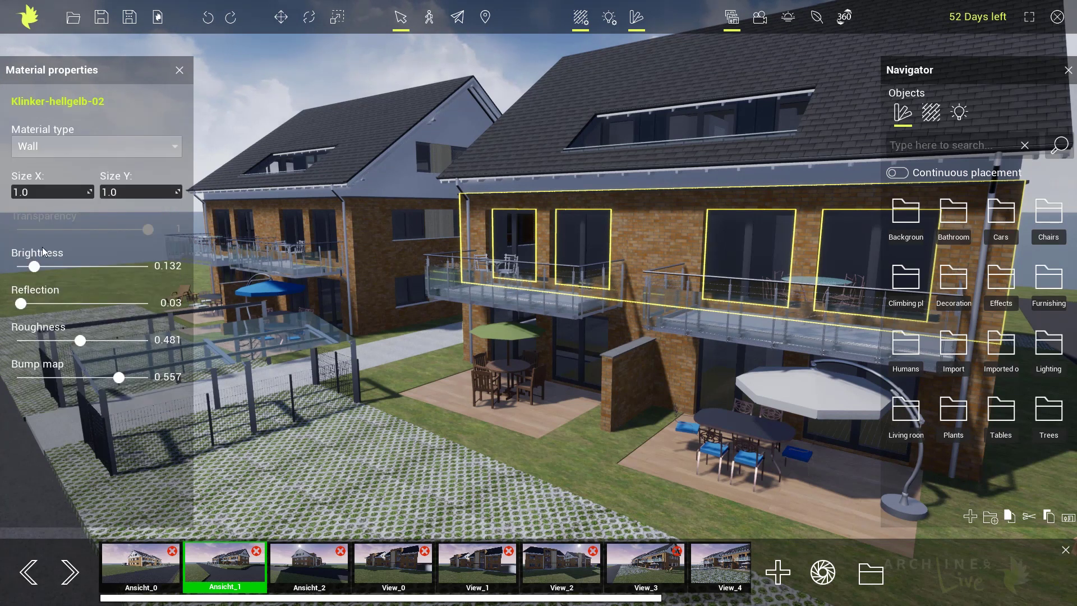
drag(35, 267, 131, 268)
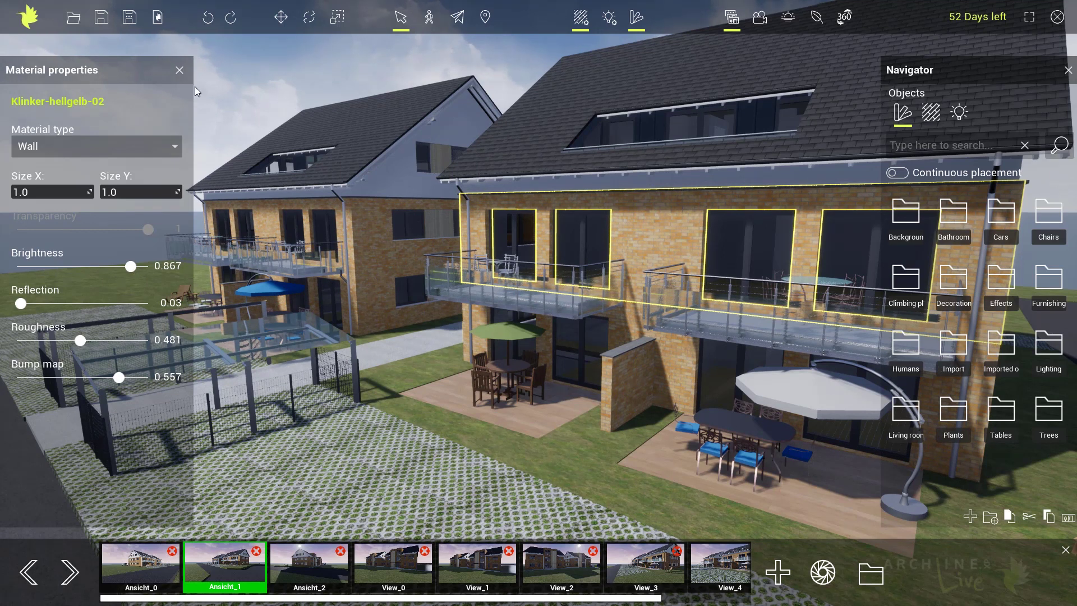
click(179, 70)
Try Acrylic glass and Blue tint glass on all window panes, and finish with the Glass material.
drag(479, 332, 464, 315)
scroll(472, 304, up, 3)
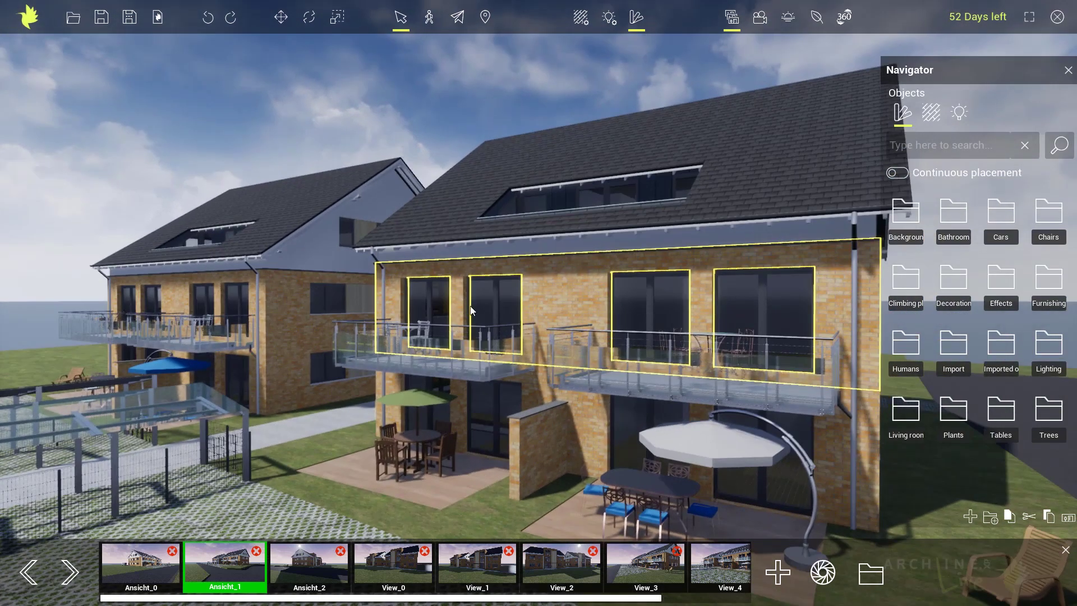
click(930, 114)
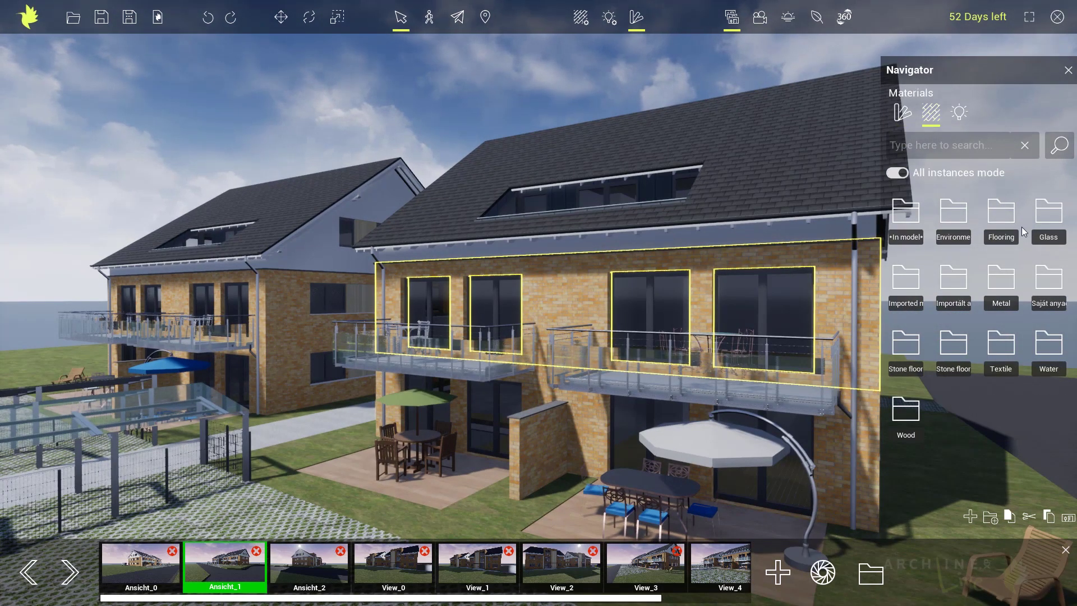
click(1049, 216)
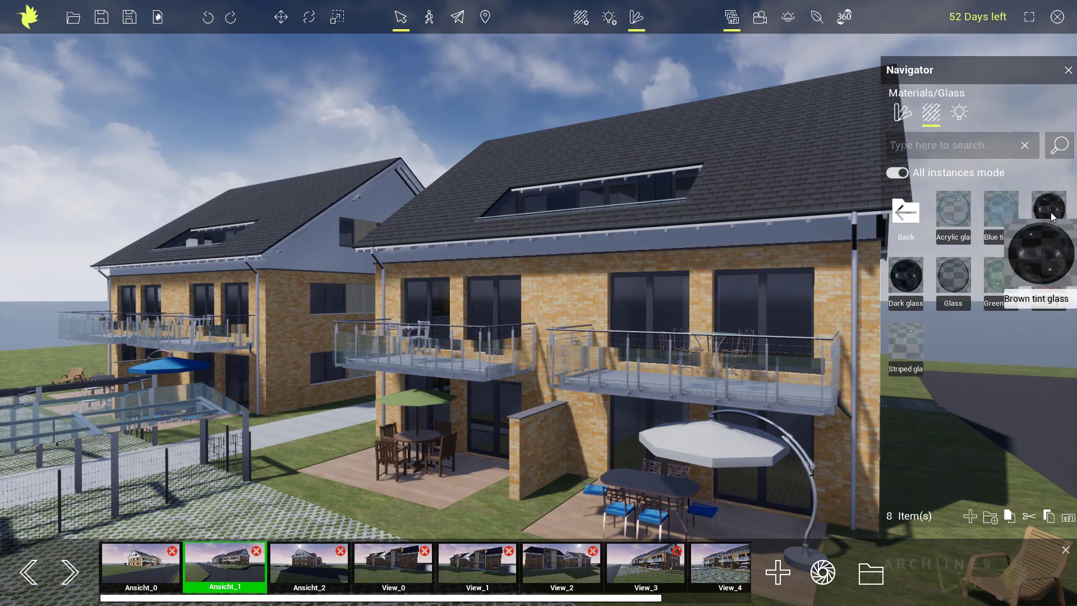
mouse_move(996, 274)
mouse_move(955, 211)
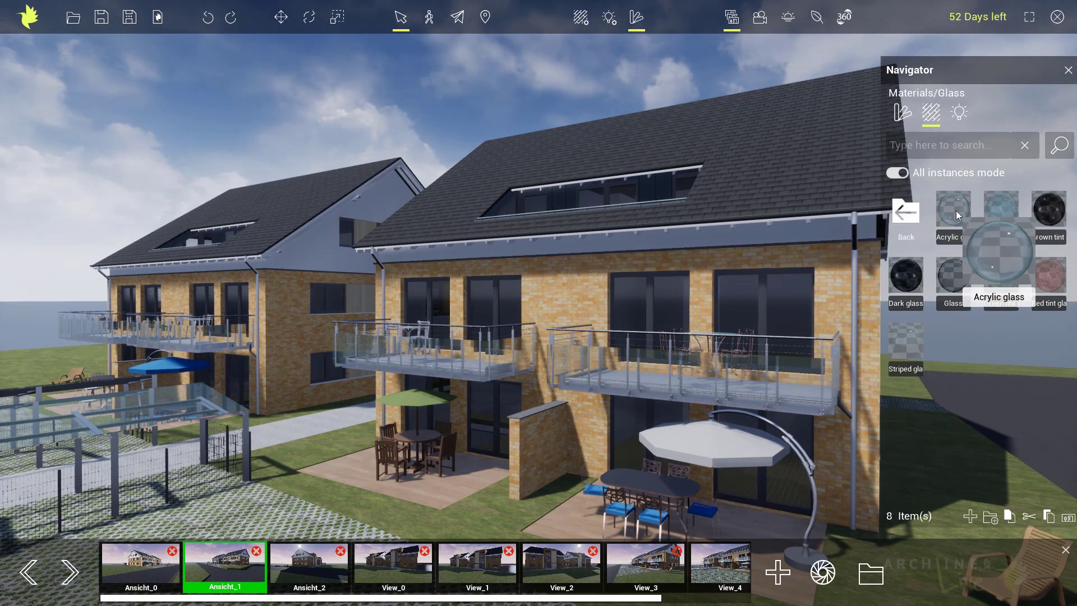
drag(715, 283, 635, 308)
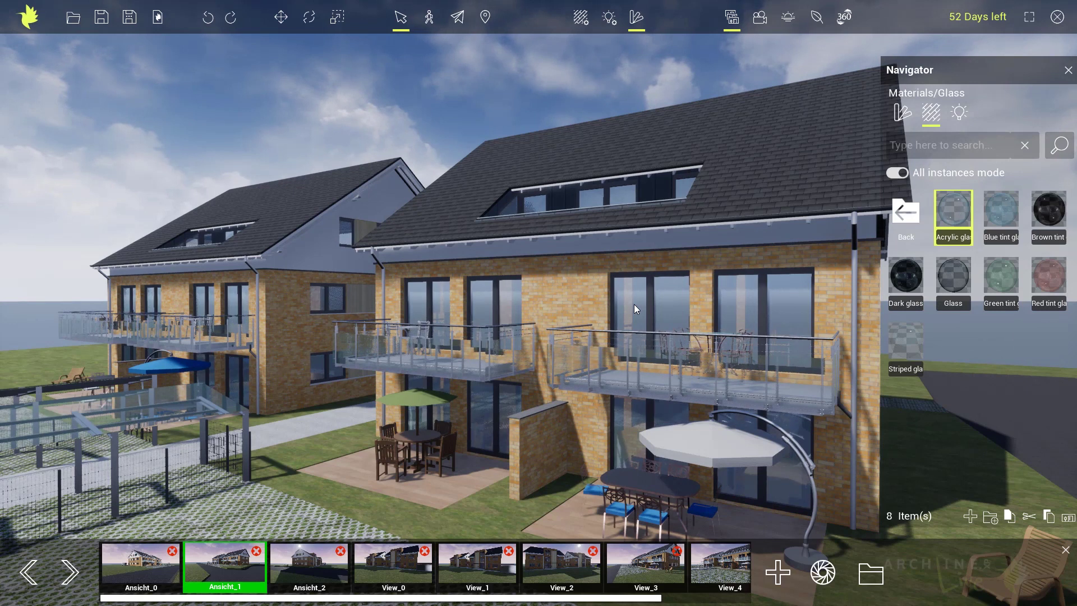
drag(1004, 211, 796, 304)
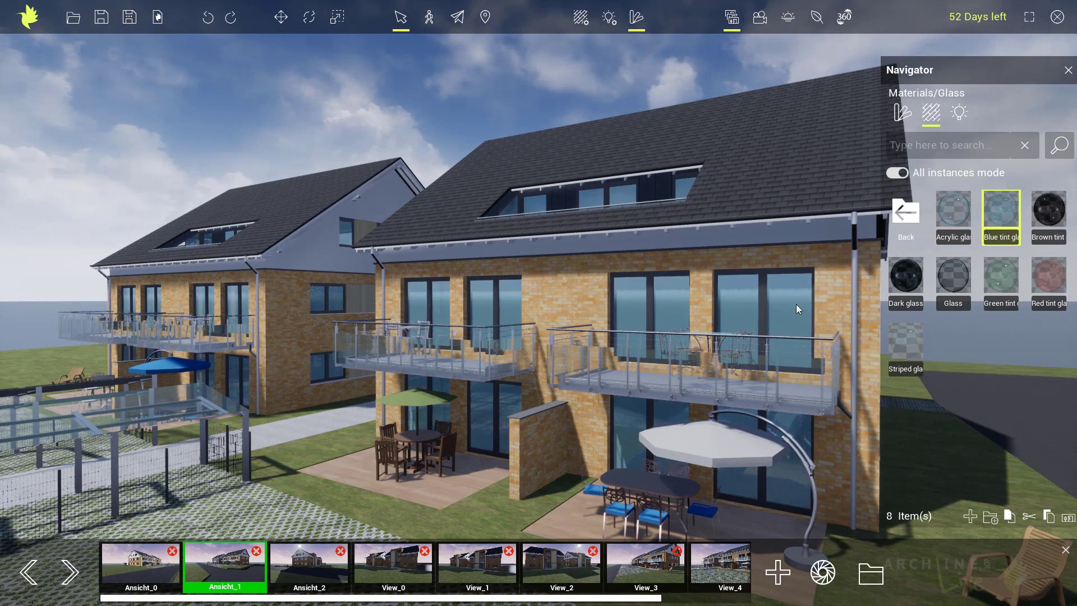
drag(755, 301, 750, 303)
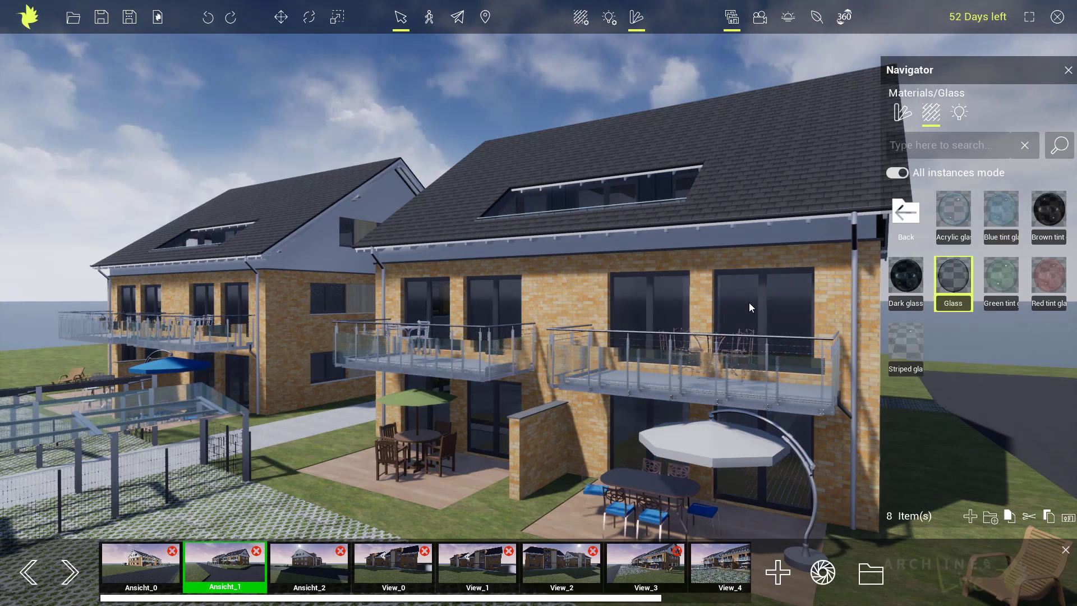
Try Dark glass on the balcony balustrade panels, and settle on Striped glass for all instances.
middle_drag(767, 303, 732, 293)
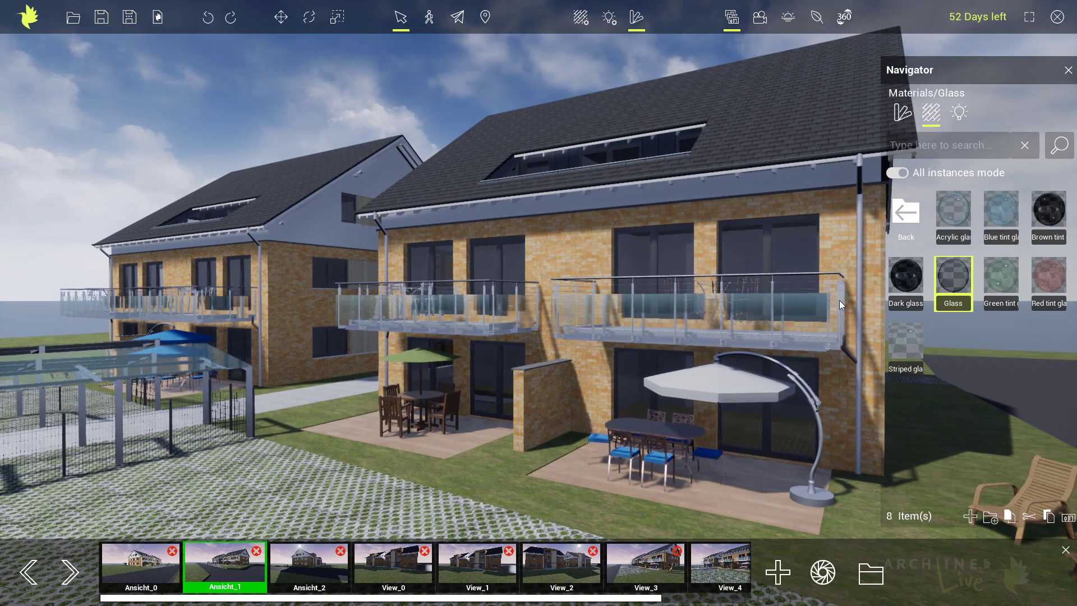
drag(900, 277, 655, 309)
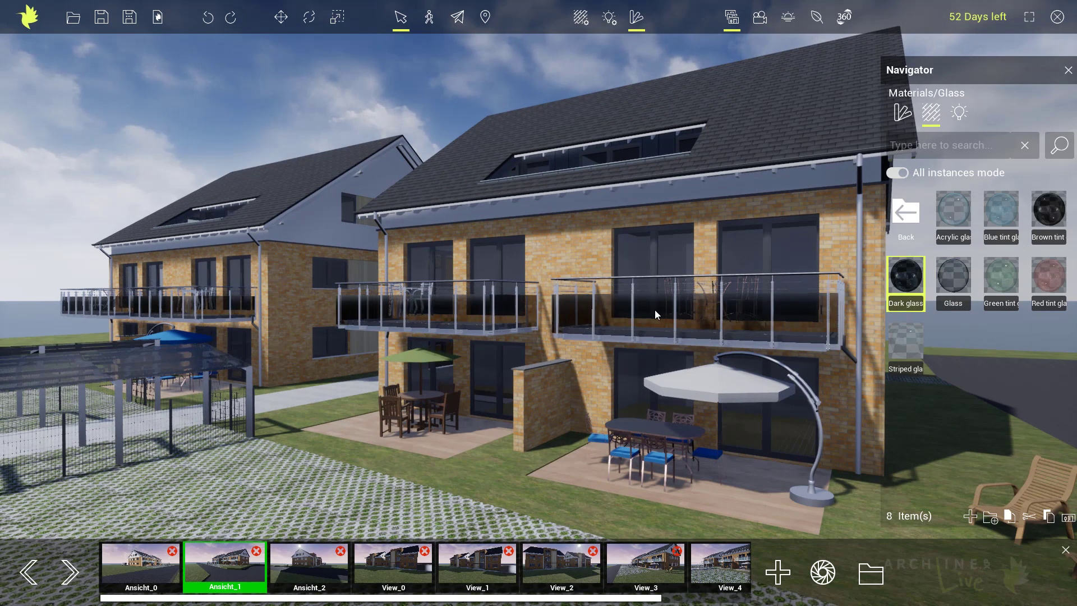
mouse_move(951, 276)
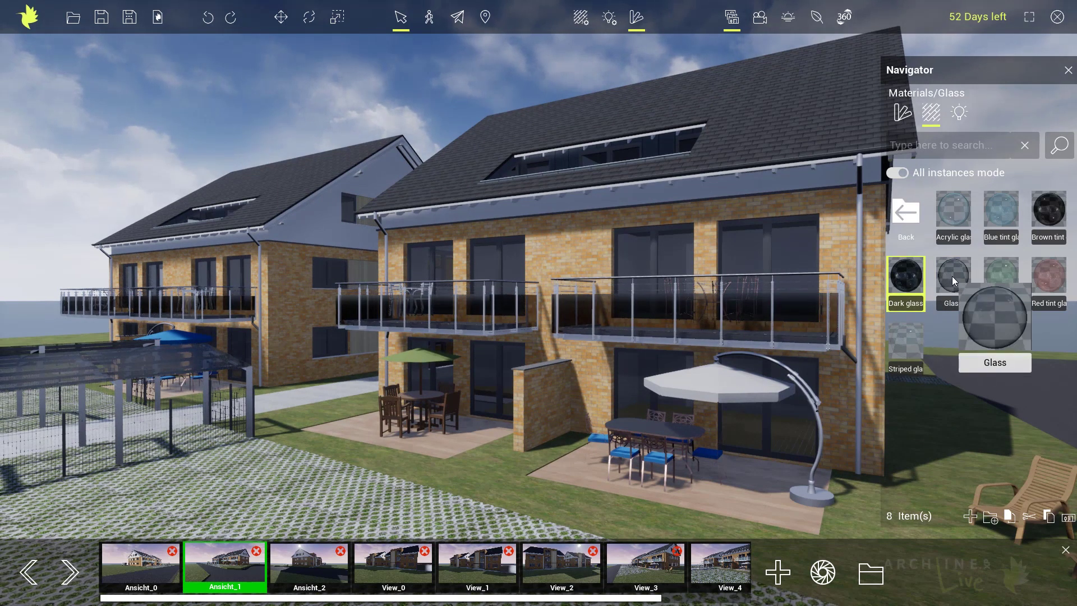
drag(910, 341, 801, 324)
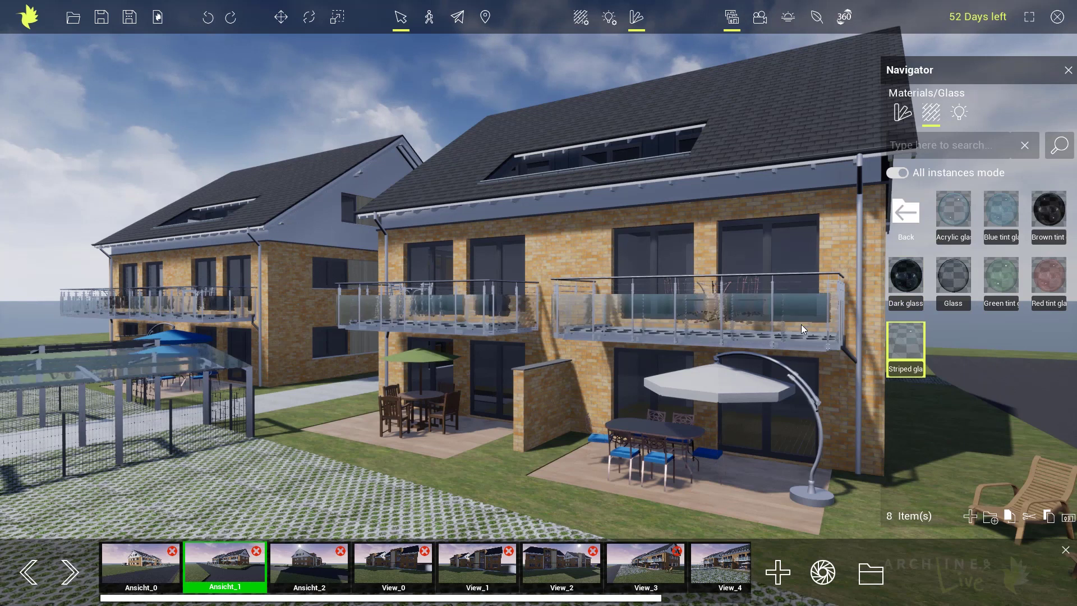
scroll(659, 305, up, 3)
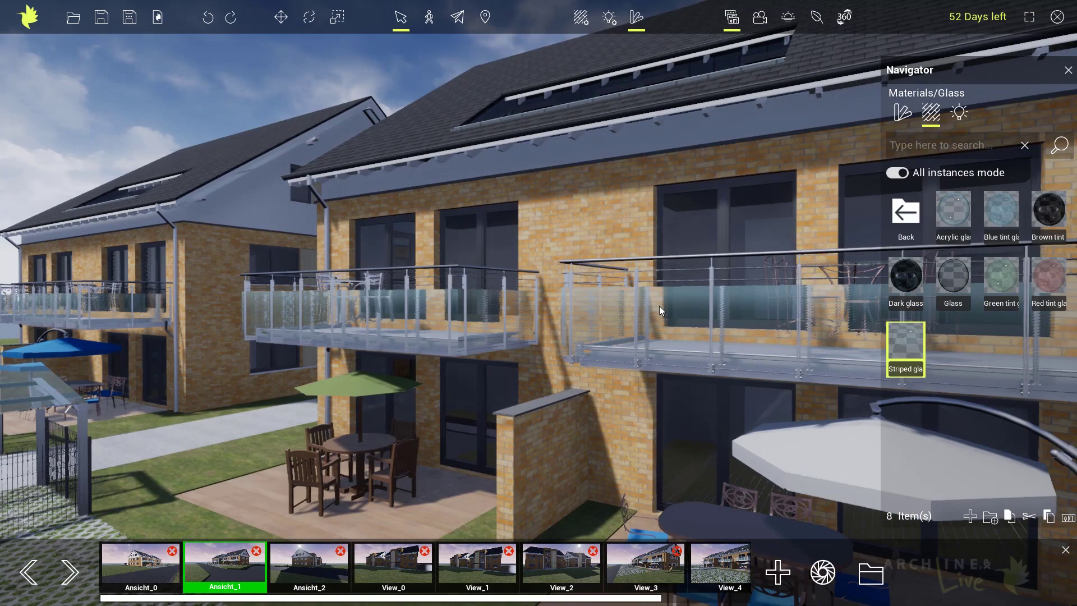
Compare the Asphalt 01 and Asphalt 02 environment materials on the road, and finish with Asphalt 02.
drag(404, 343, 663, 348)
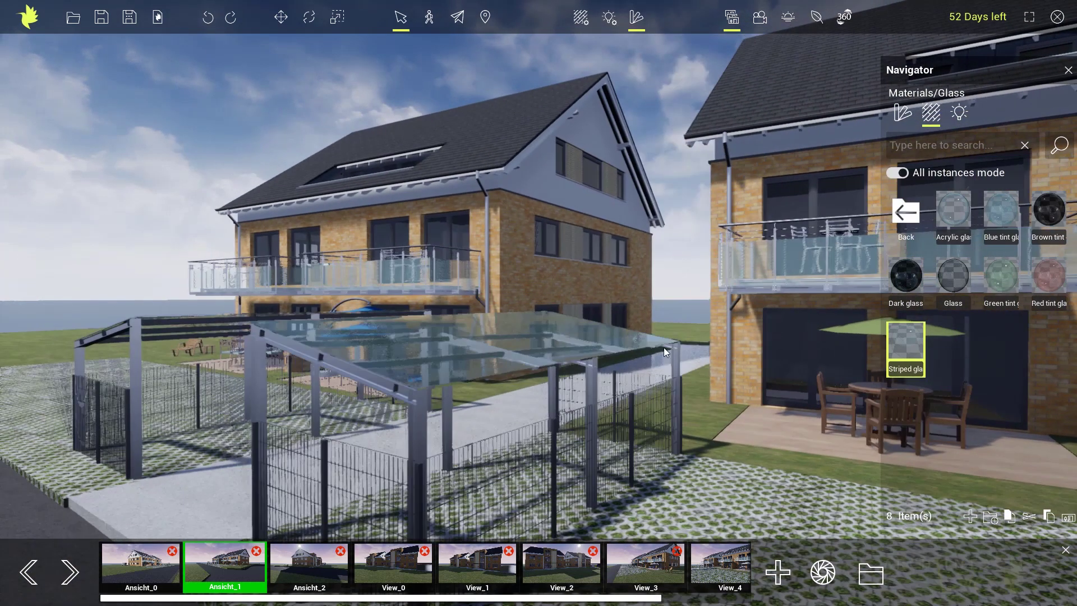
drag(417, 418, 549, 383)
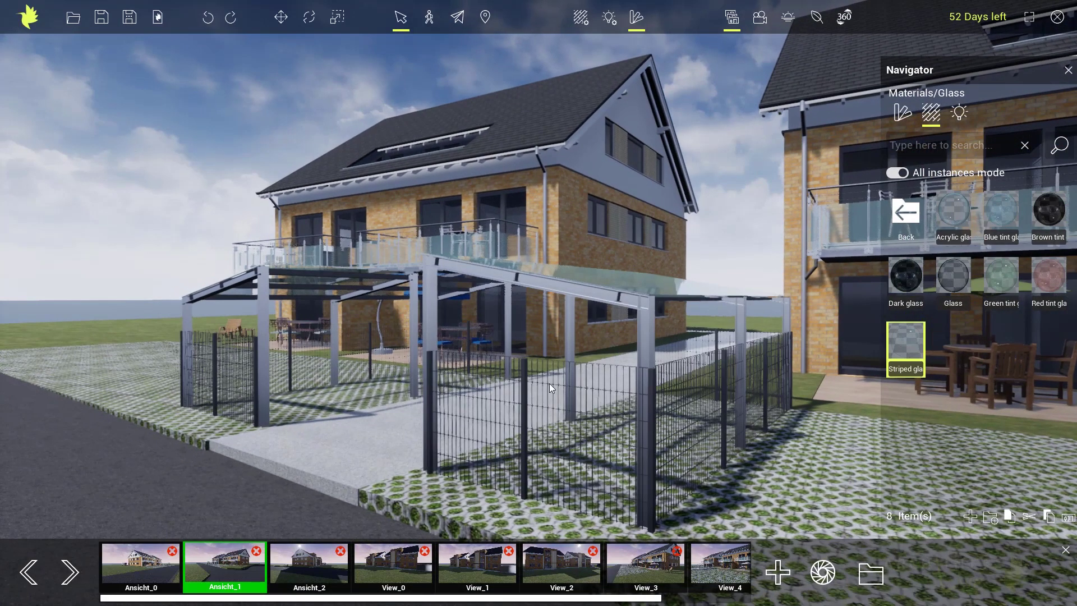
click(907, 212)
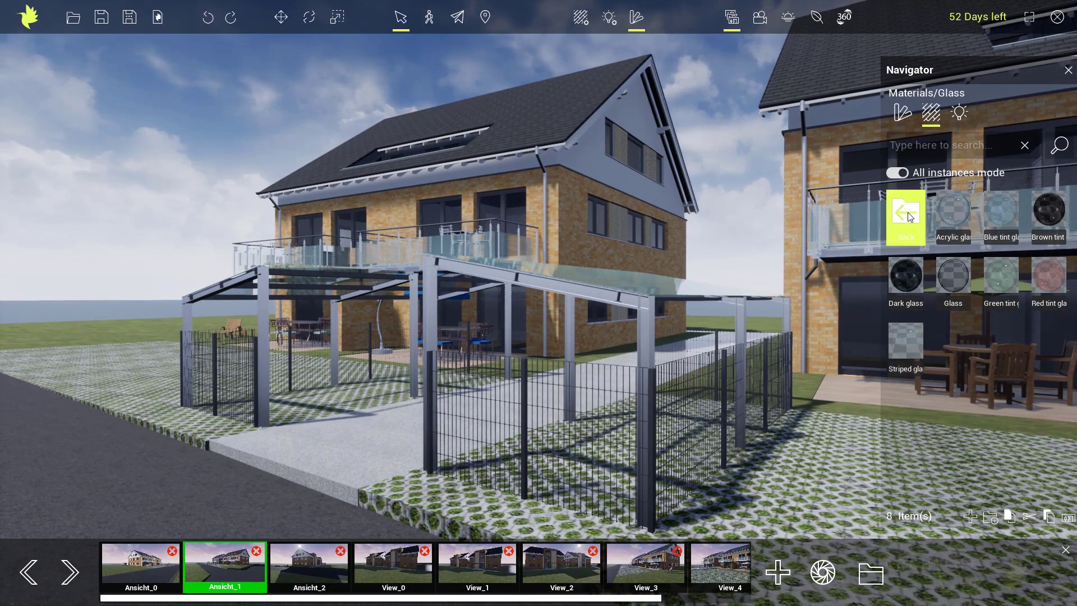
click(907, 212)
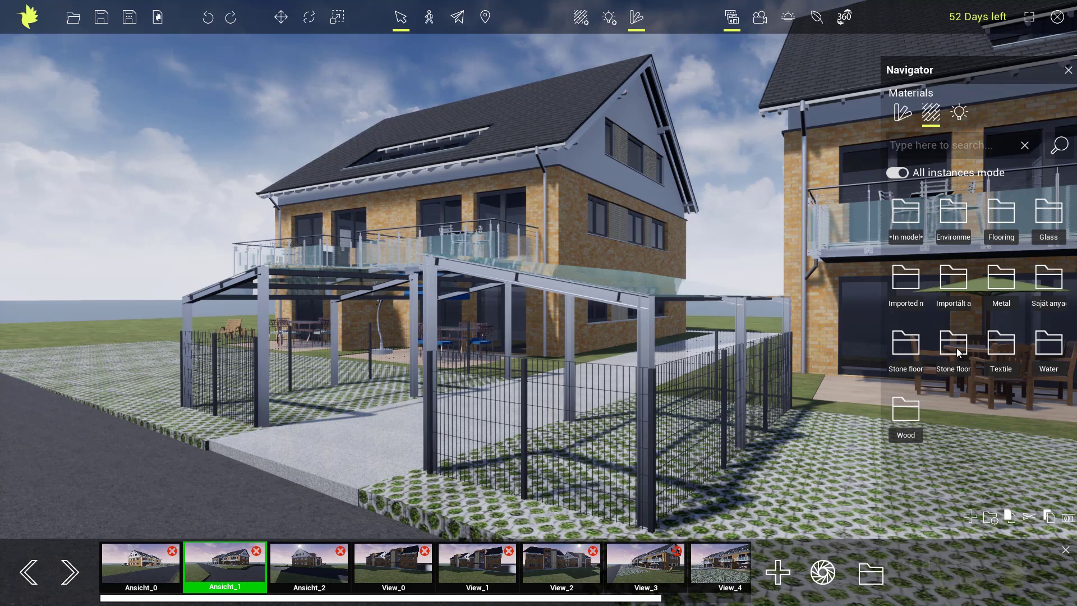
click(955, 219)
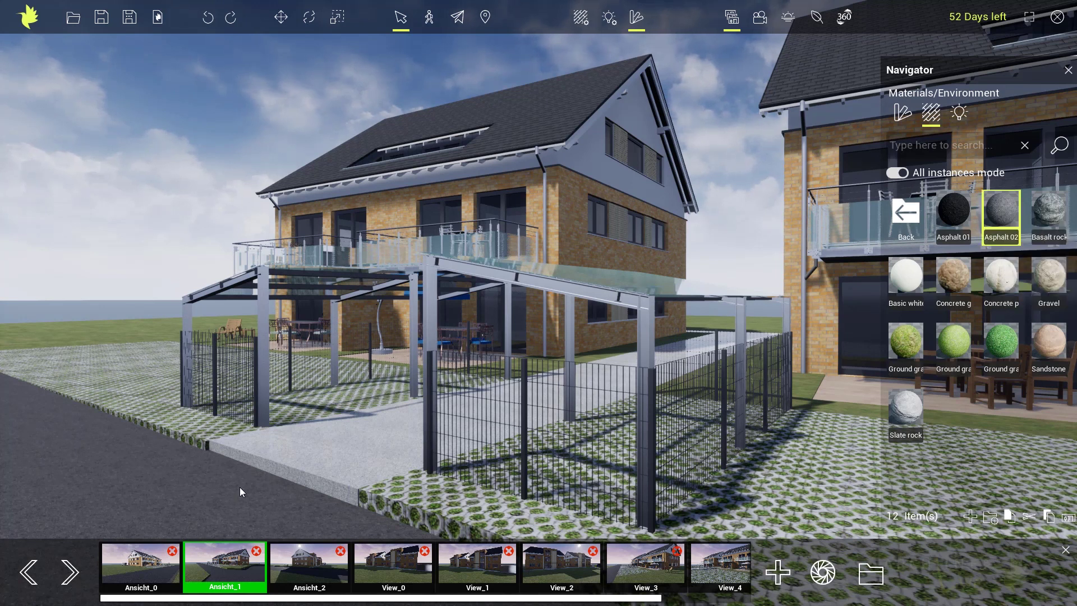
drag(949, 212, 186, 509)
mouse_move(1008, 213)
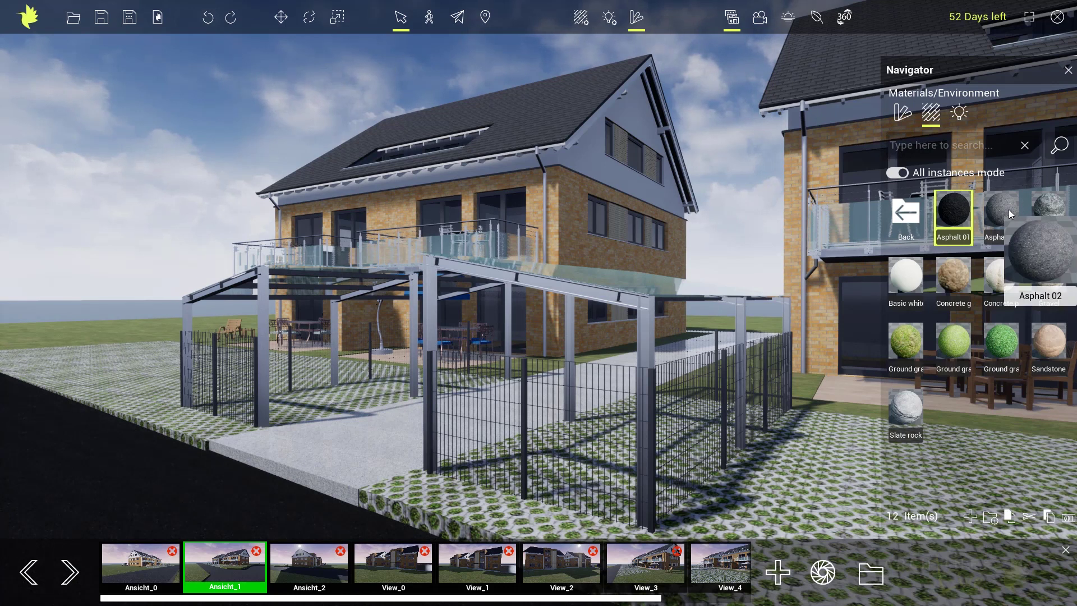
drag(207, 499, 207, 499)
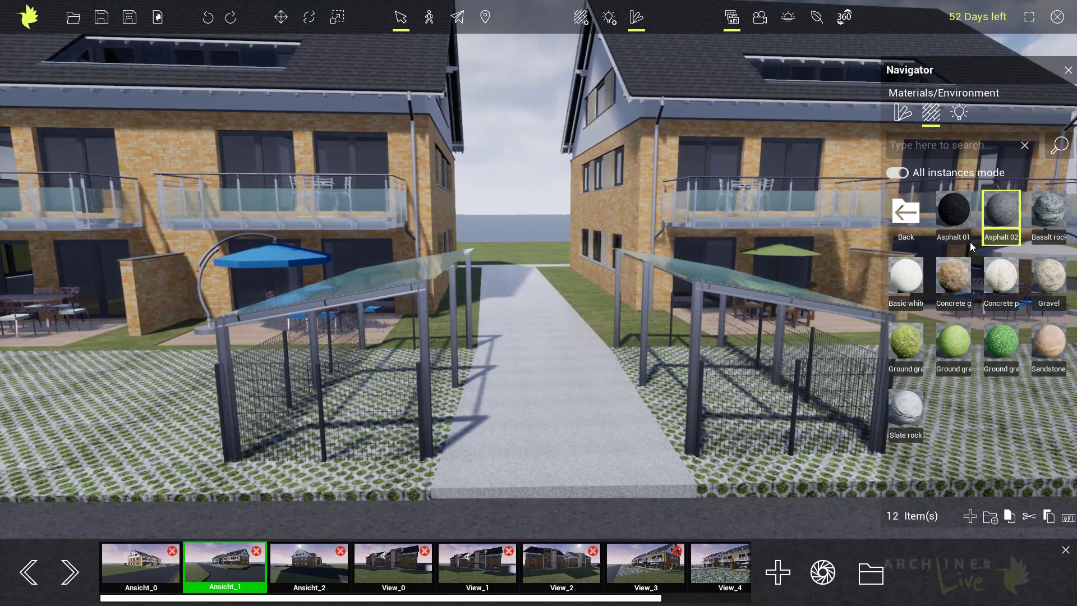
Look through the Flooring, Metal and second Stone flooring material folders for other surface finishes.
click(914, 218)
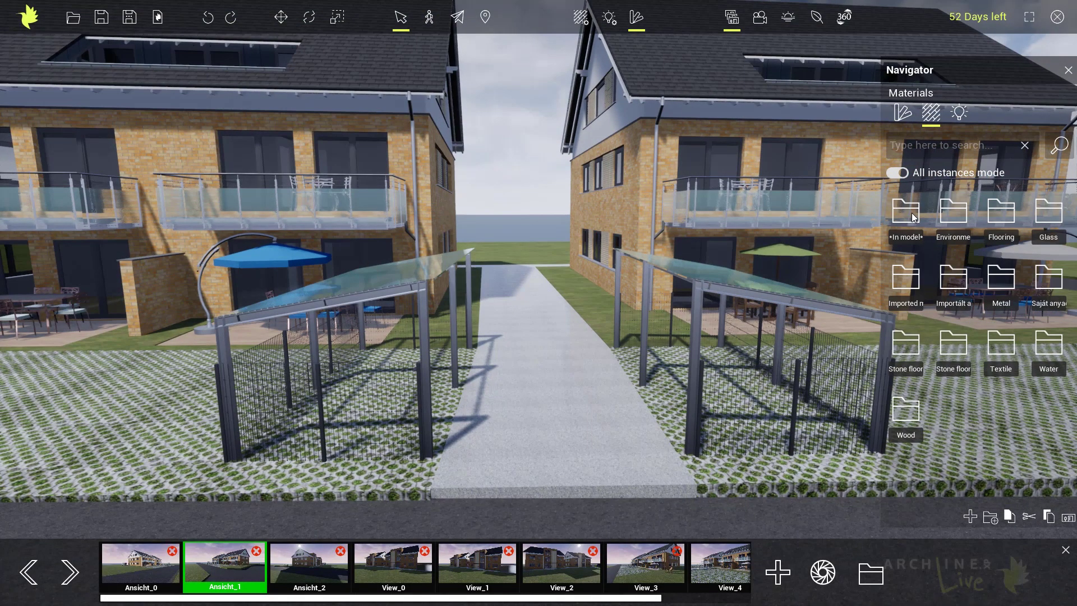
click(997, 211)
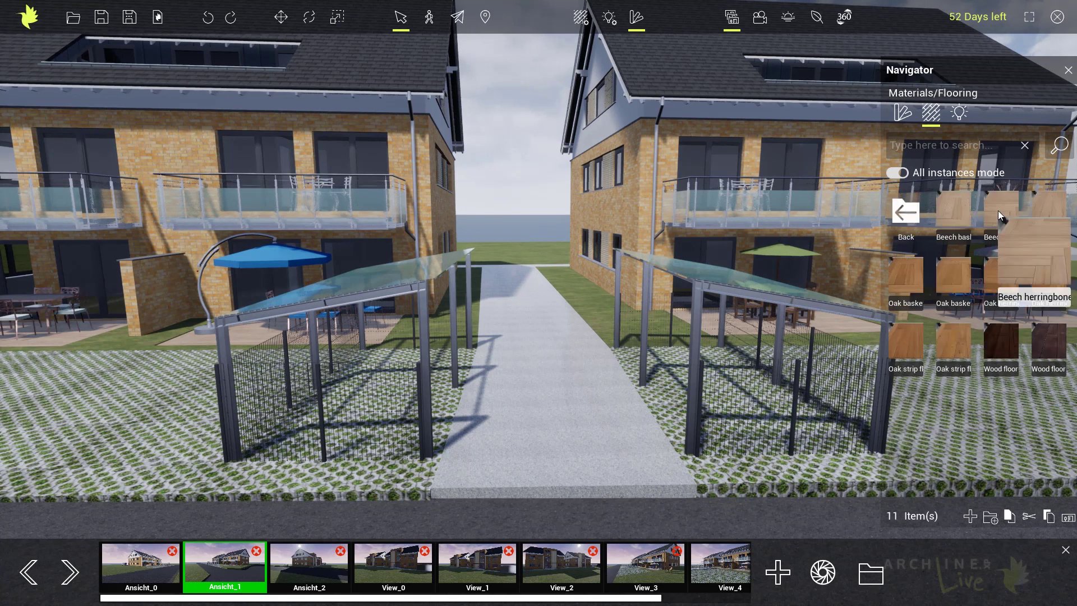
click(910, 216)
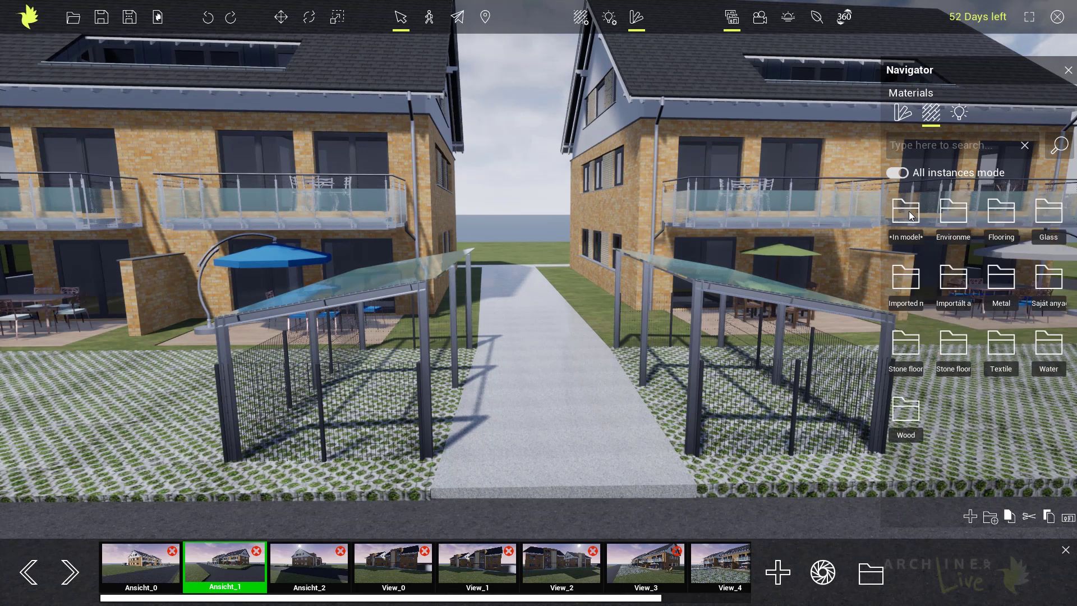
click(994, 279)
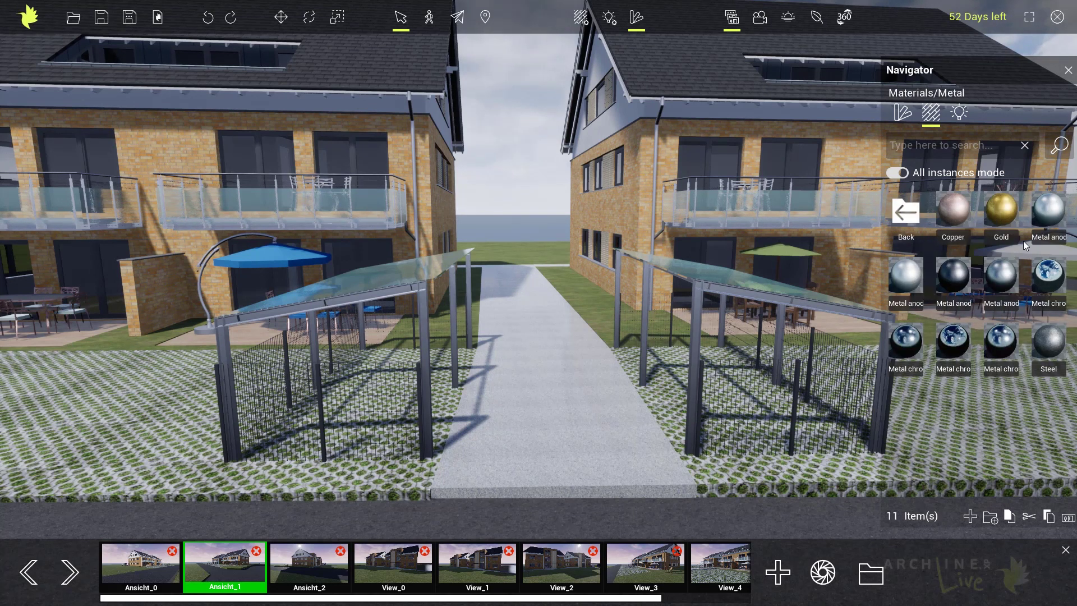
mouse_move(988, 229)
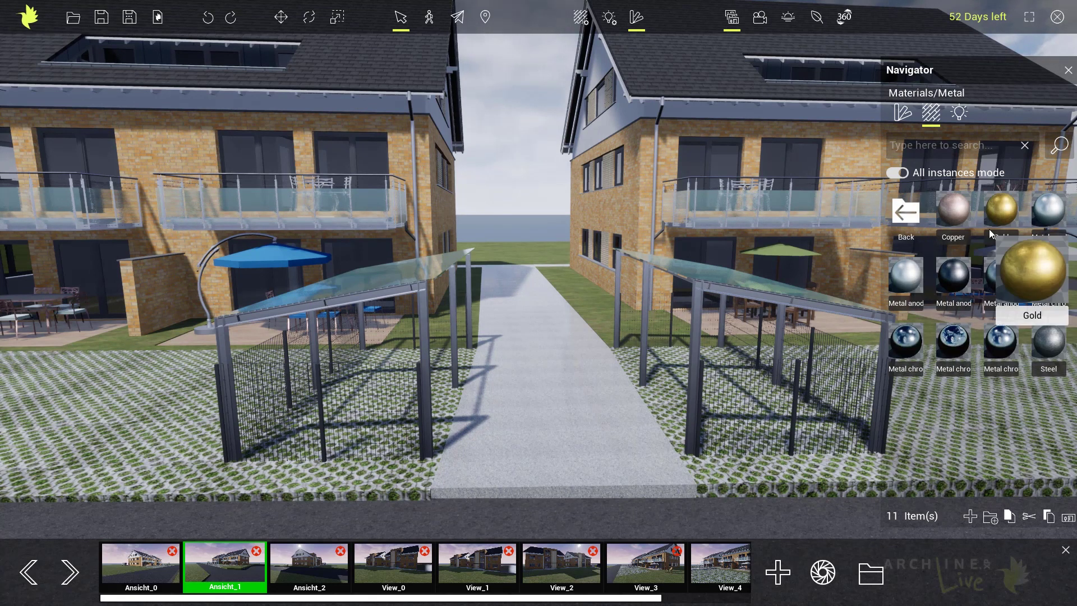
click(913, 217)
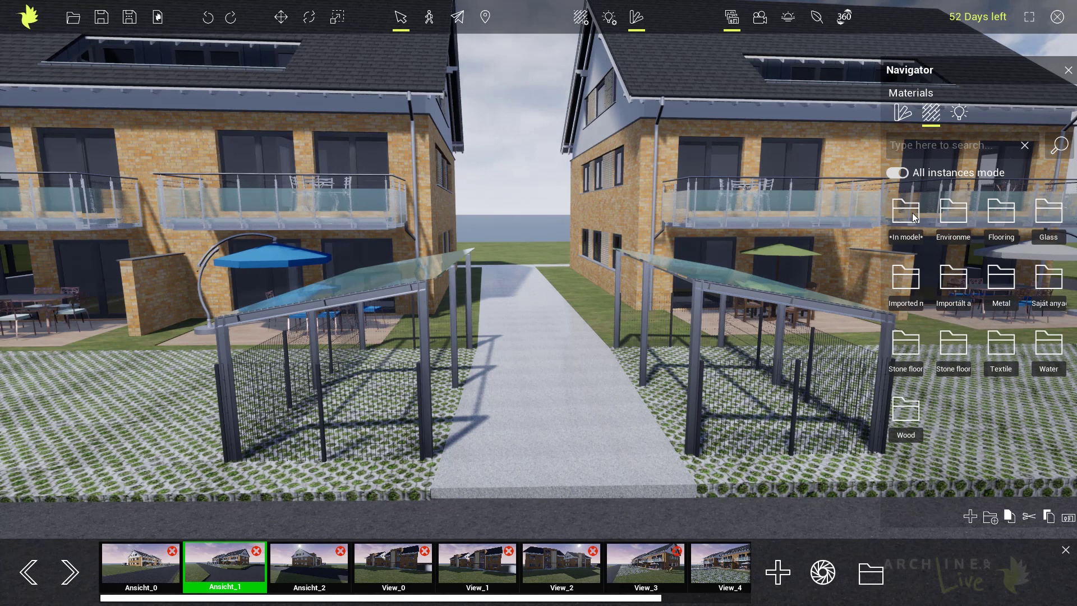
click(957, 352)
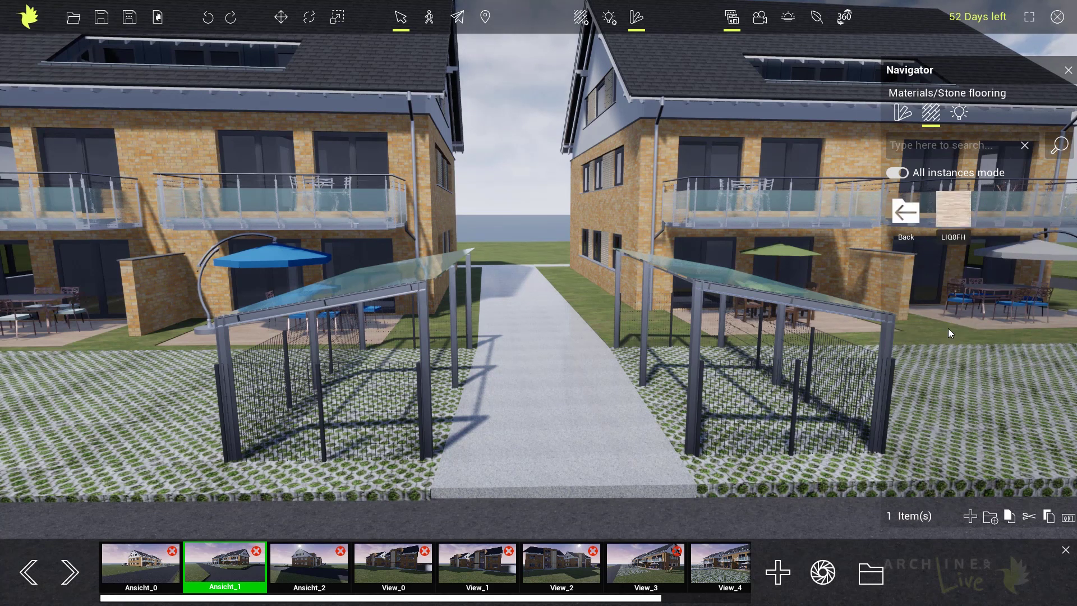
click(906, 216)
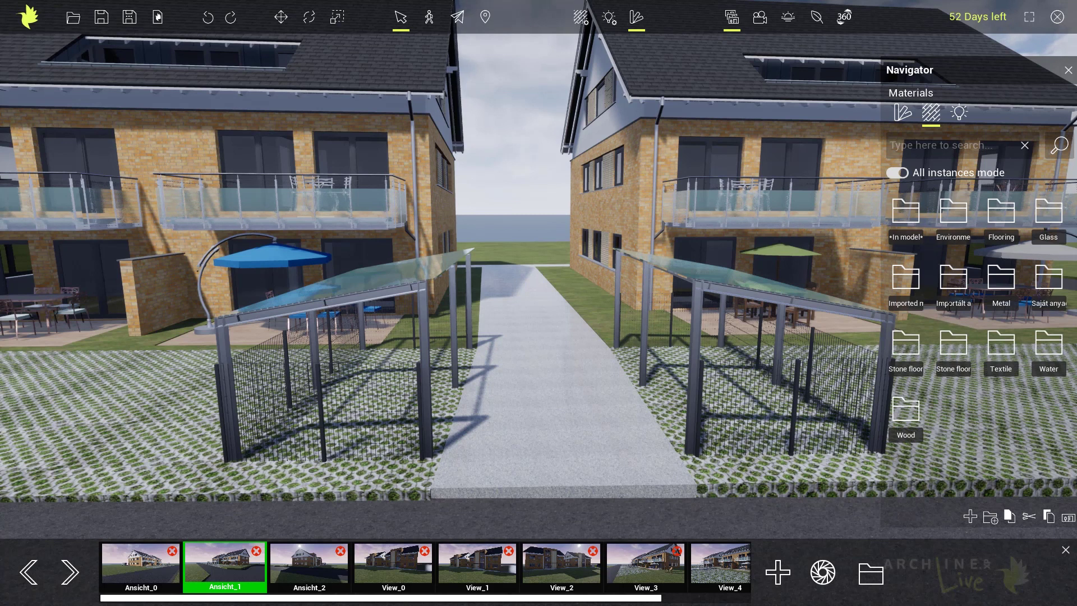
Try the Cobblestone material from Stone flooring on the walkway between the buildings and inspect it up close.
click(907, 351)
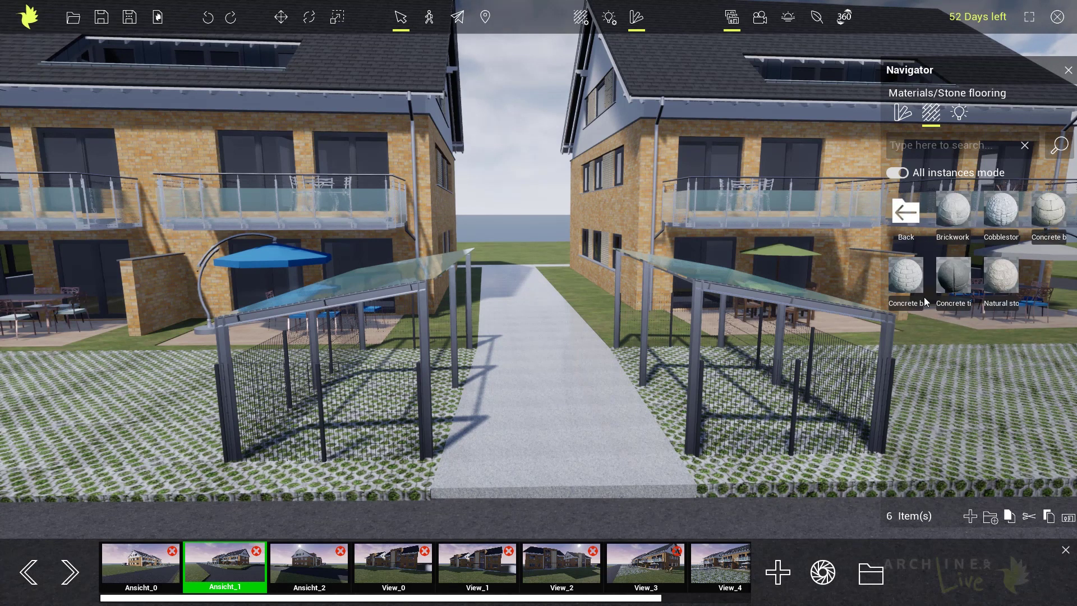
drag(560, 412, 569, 411)
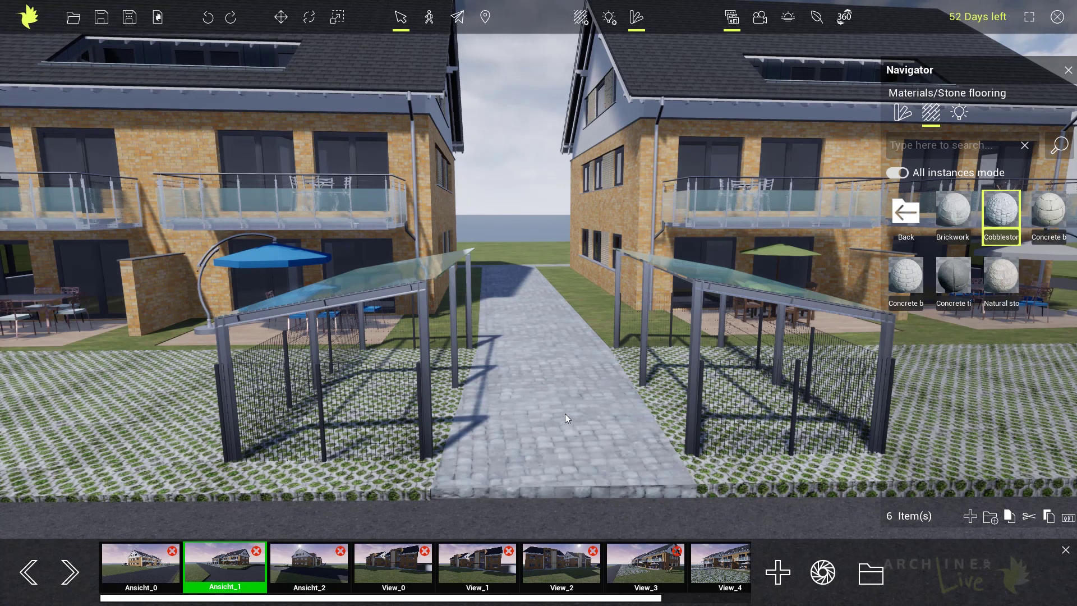
scroll(564, 413, up, 3)
scroll(561, 398, up, 2)
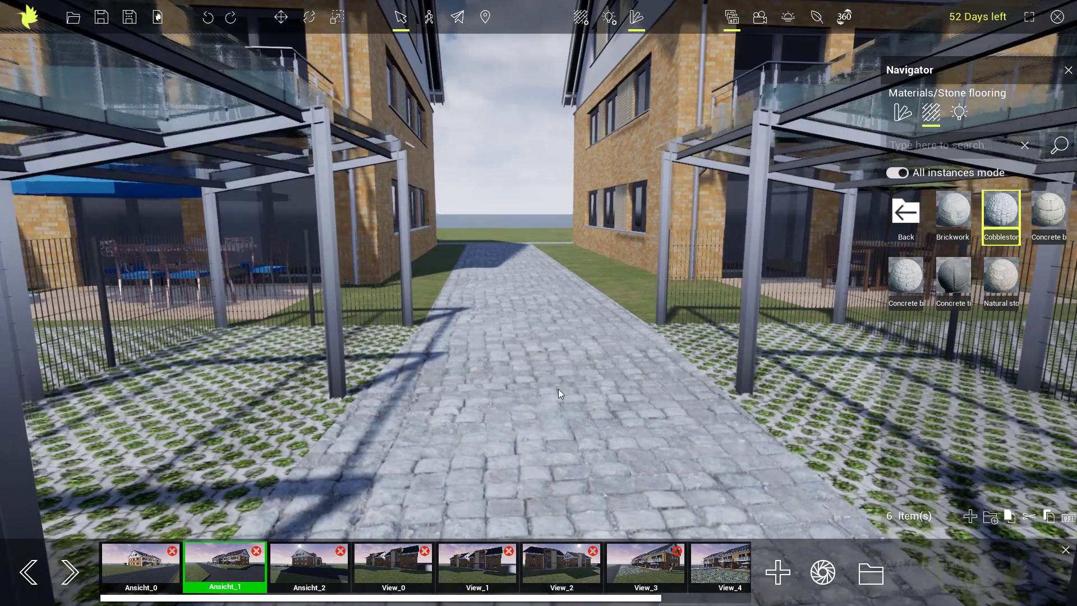
scroll(557, 389, up, 3)
scroll(558, 381, up, 3)
scroll(558, 375, down, 3)
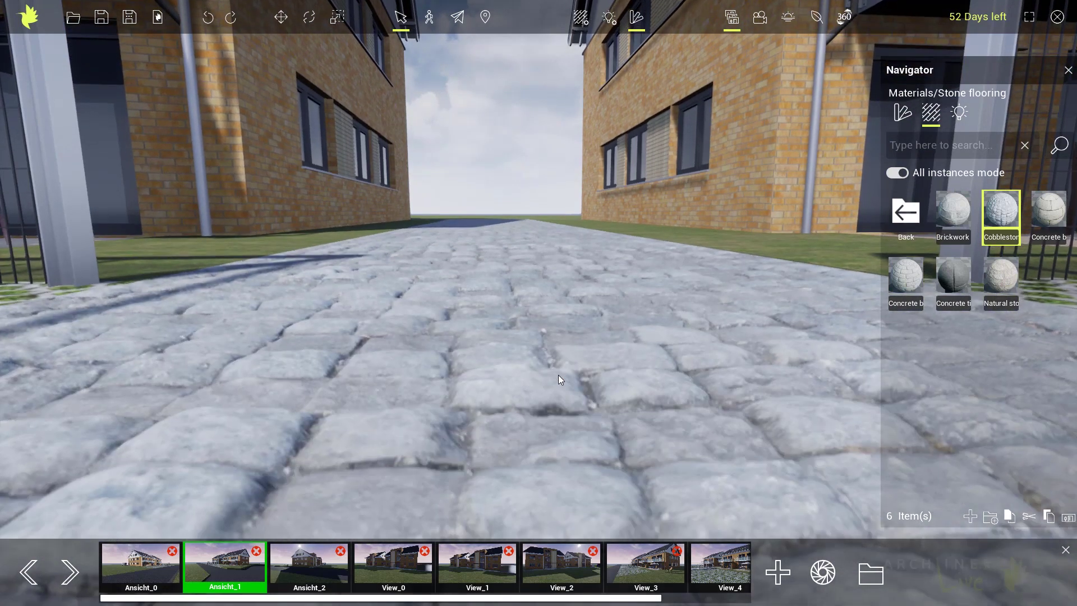
scroll(558, 386, down, 3)
scroll(556, 422, down, 3)
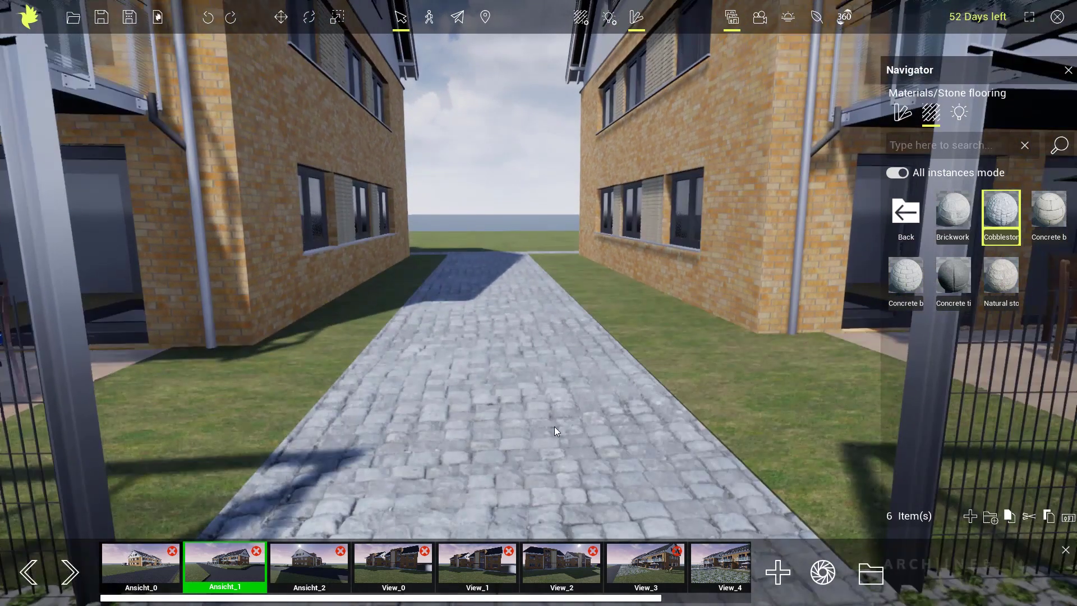
scroll(554, 426, down, 3)
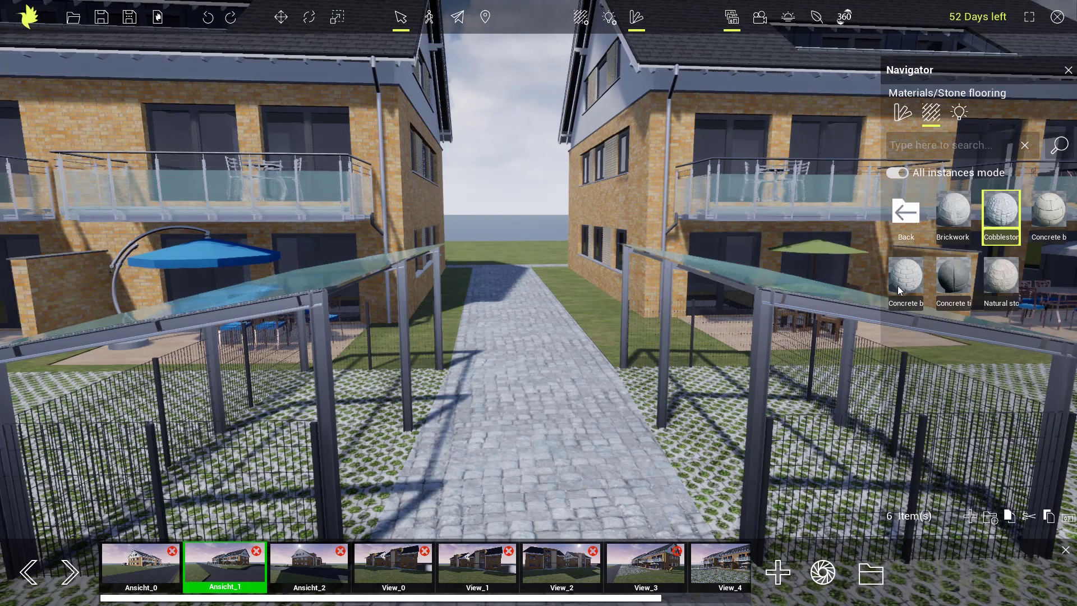
Cover the walkway between the buildings with the large rectangular concrete slab material from Stone flooring.
mouse_move(999, 277)
mouse_move(529, 435)
mouse_down()
mouse_move(514, 446)
mouse_move(533, 426)
mouse_up()
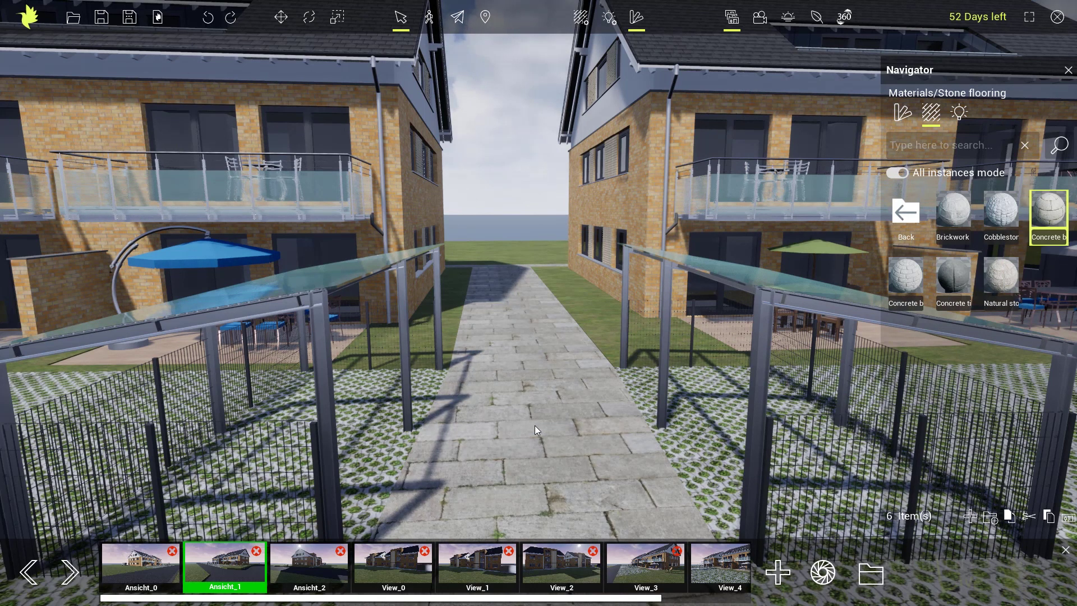
scroll(536, 424, down, 5)
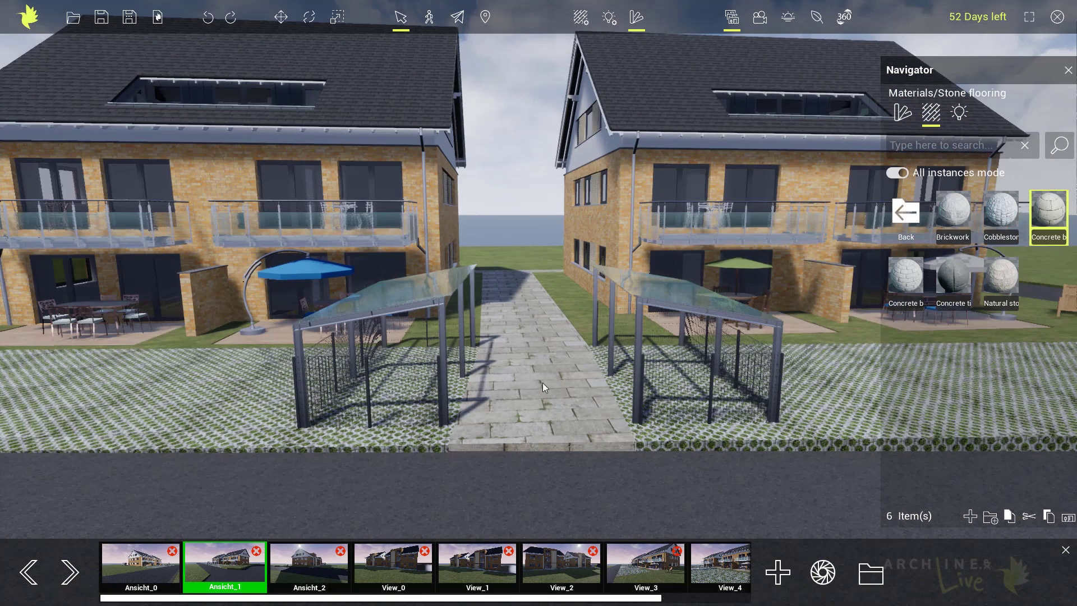
Place the dark hatchback from the Cars objects on the grass-paver parking area beside the carport.
scroll(543, 382, down, 5)
drag(554, 372, 677, 469)
click(899, 214)
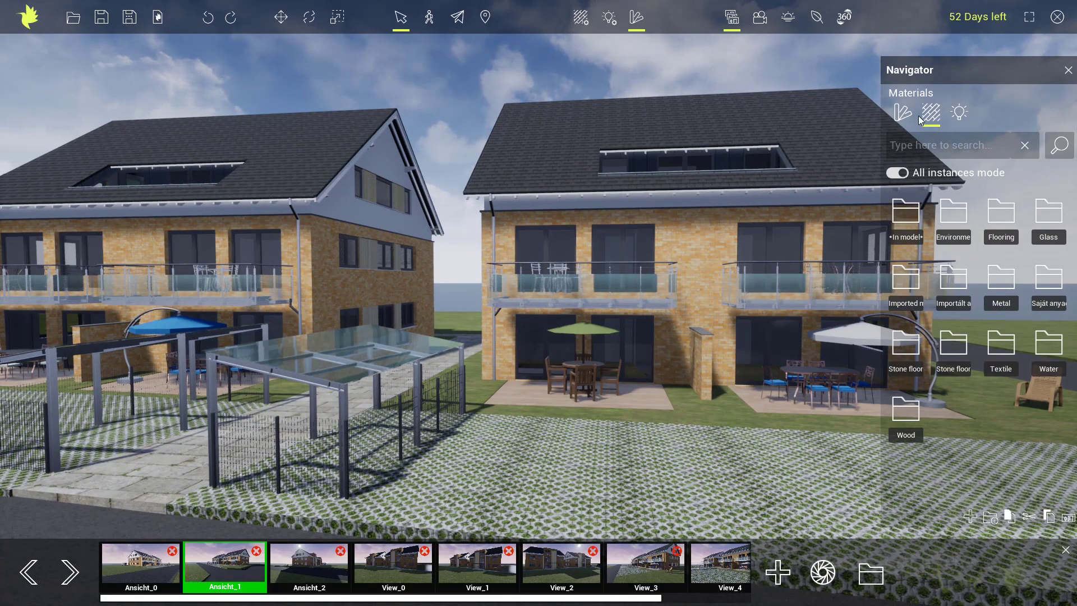
click(901, 114)
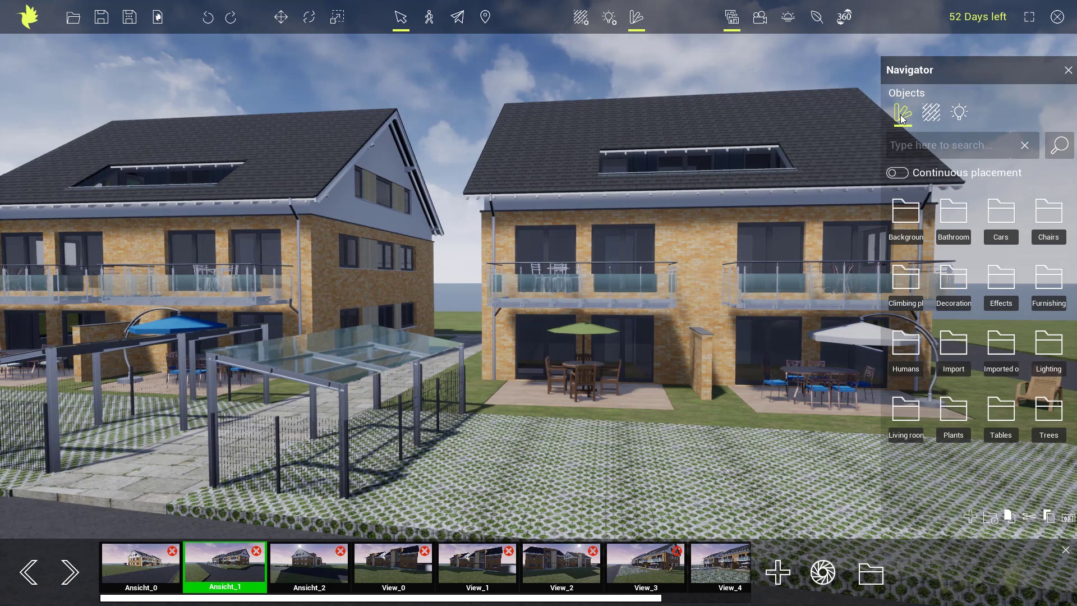
click(1008, 219)
drag(517, 475, 504, 473)
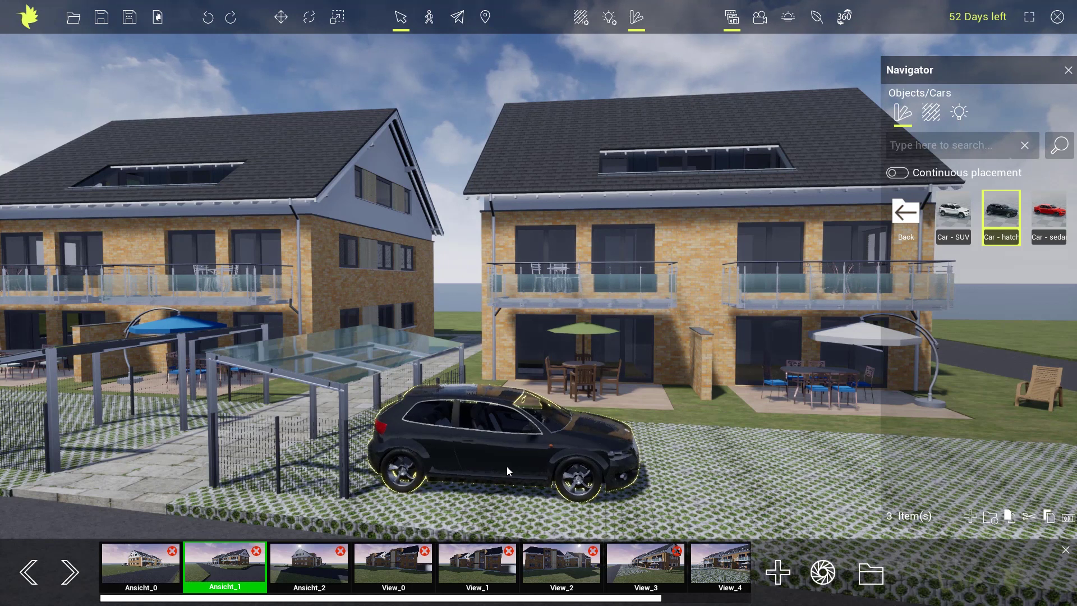
Rotate the hatchback about its vertical axis until its front faces the building, and adjust its position beside the carport.
click(282, 19)
click(307, 20)
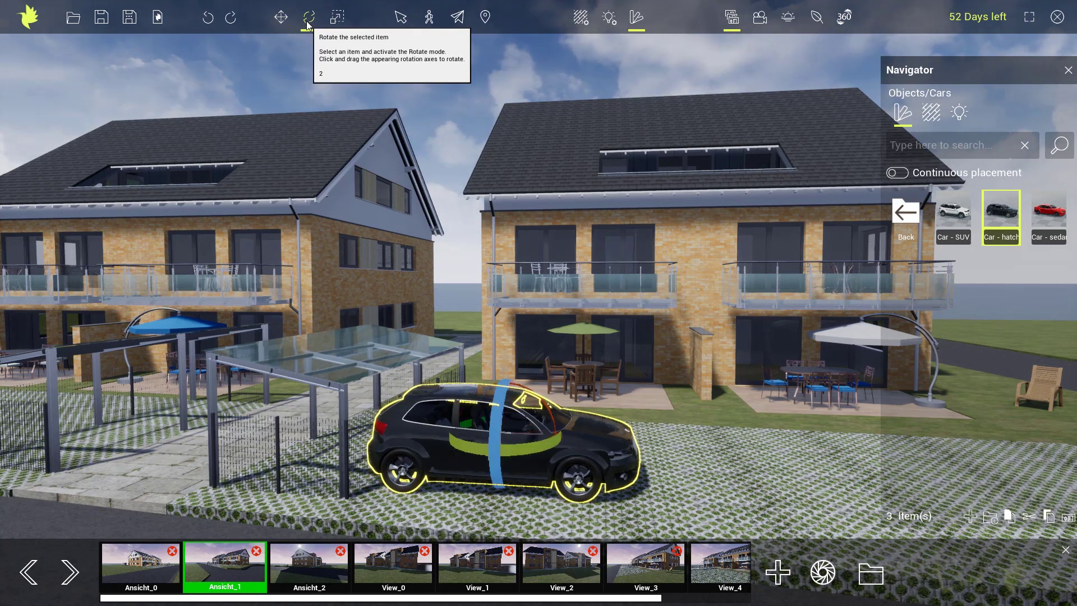
click(335, 22)
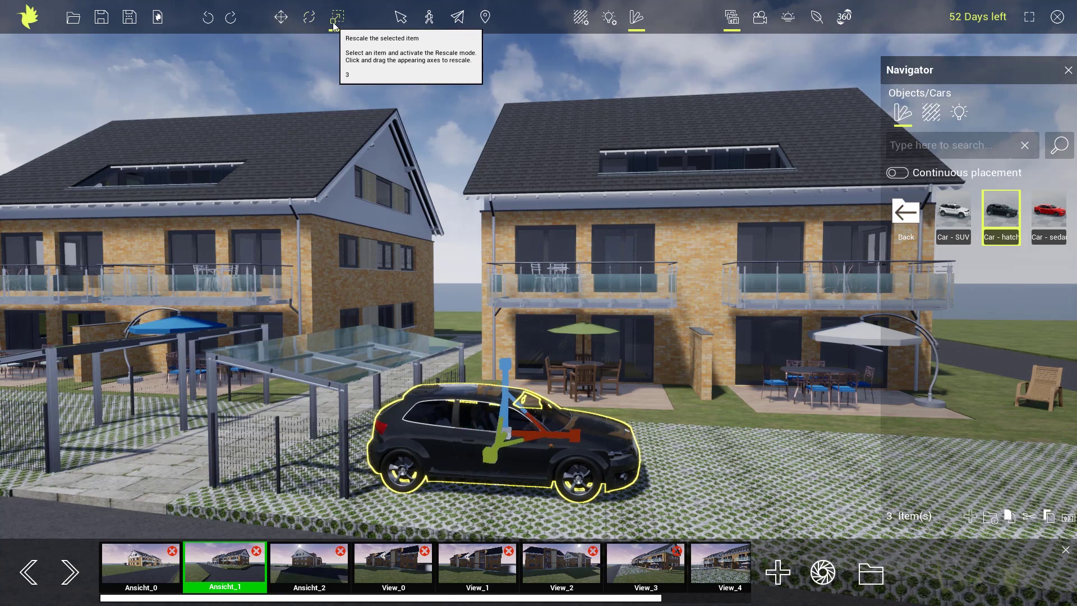
click(308, 18)
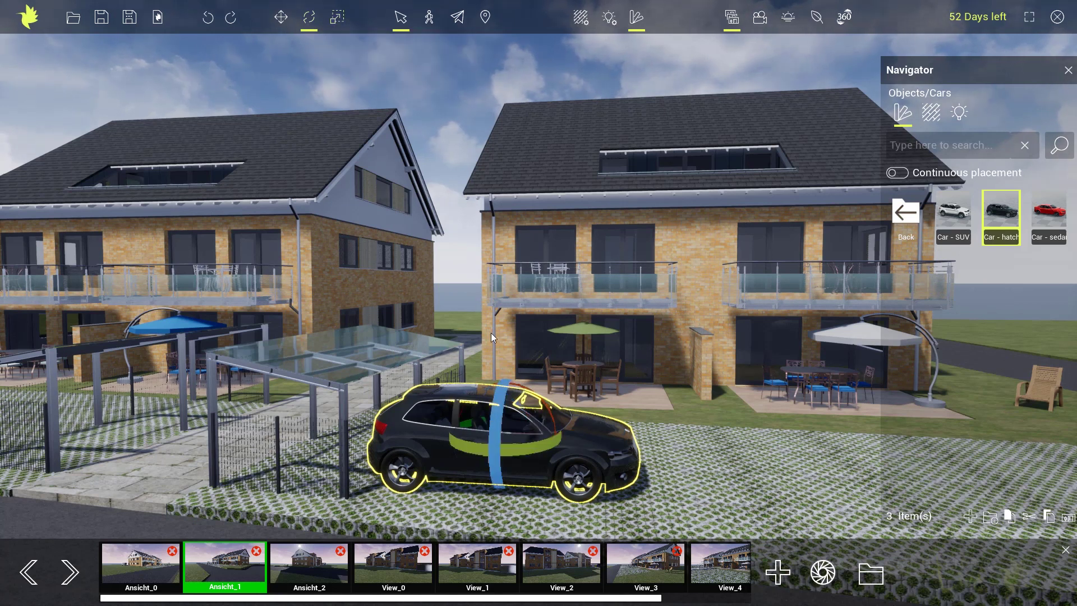
drag(468, 446, 509, 450)
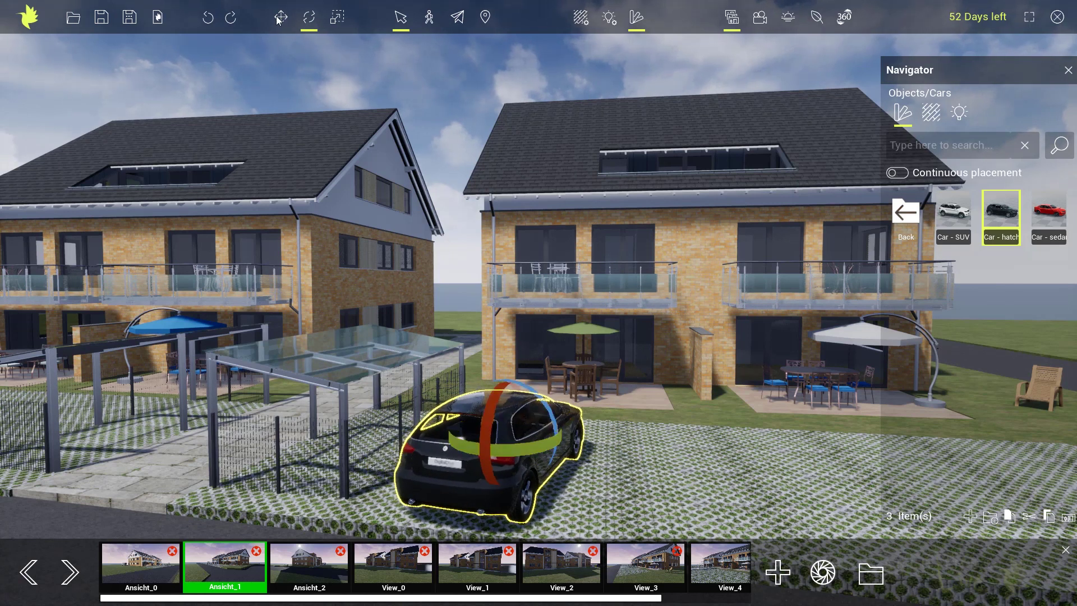
key(1)
mouse_move(526, 428)
mouse_down()
mouse_move(513, 424)
mouse_move(521, 425)
mouse_up()
Place the walking man in the dark suit from Humans near the green-parasol terrace and rotate him to face the viewer.
middle_drag(627, 439, 466, 439)
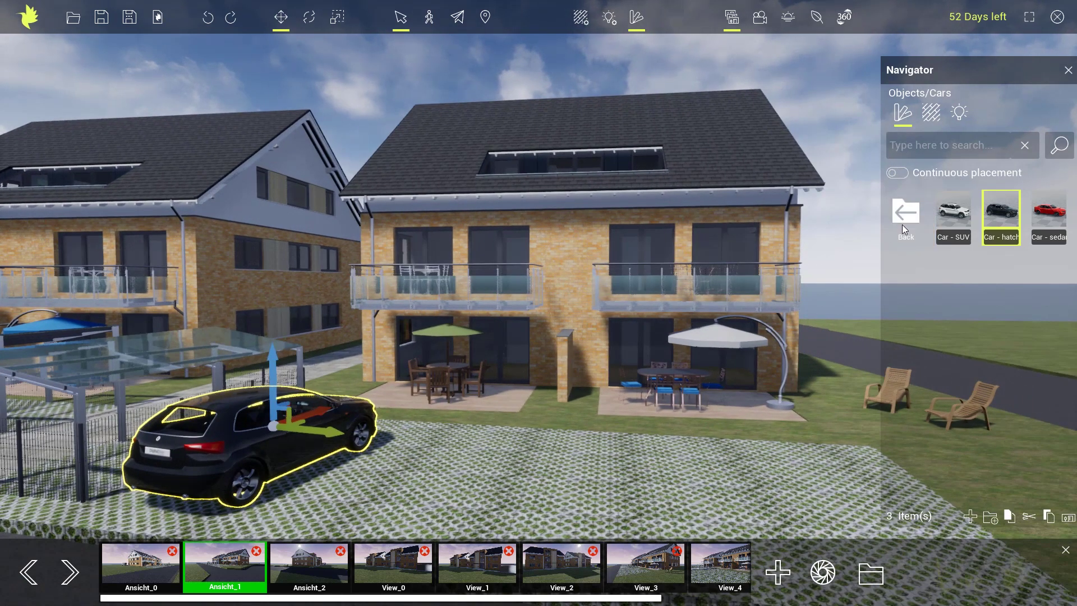
click(903, 215)
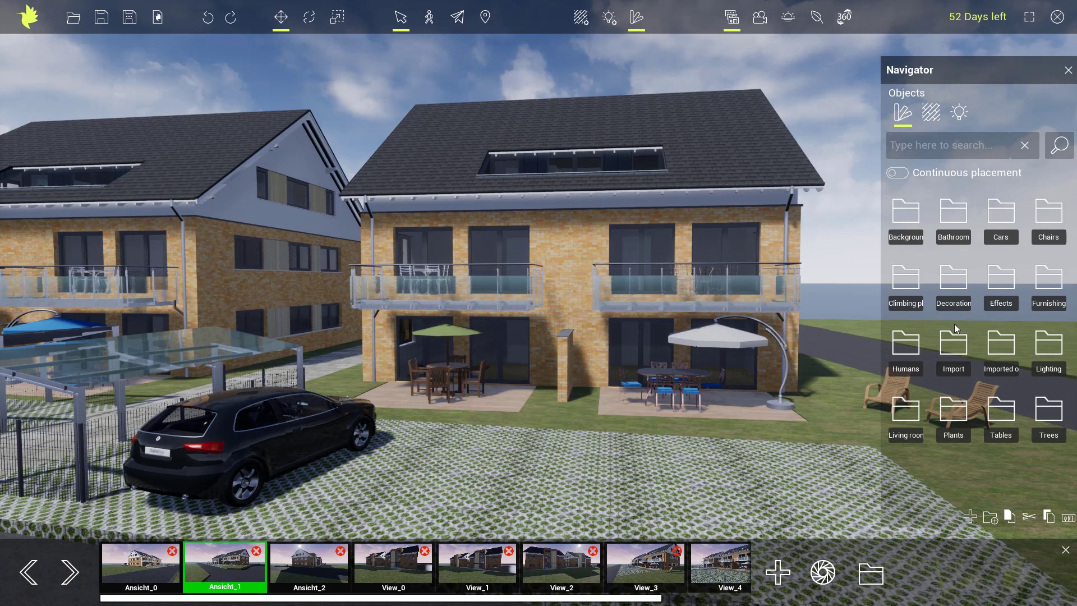
click(910, 352)
mouse_move(956, 217)
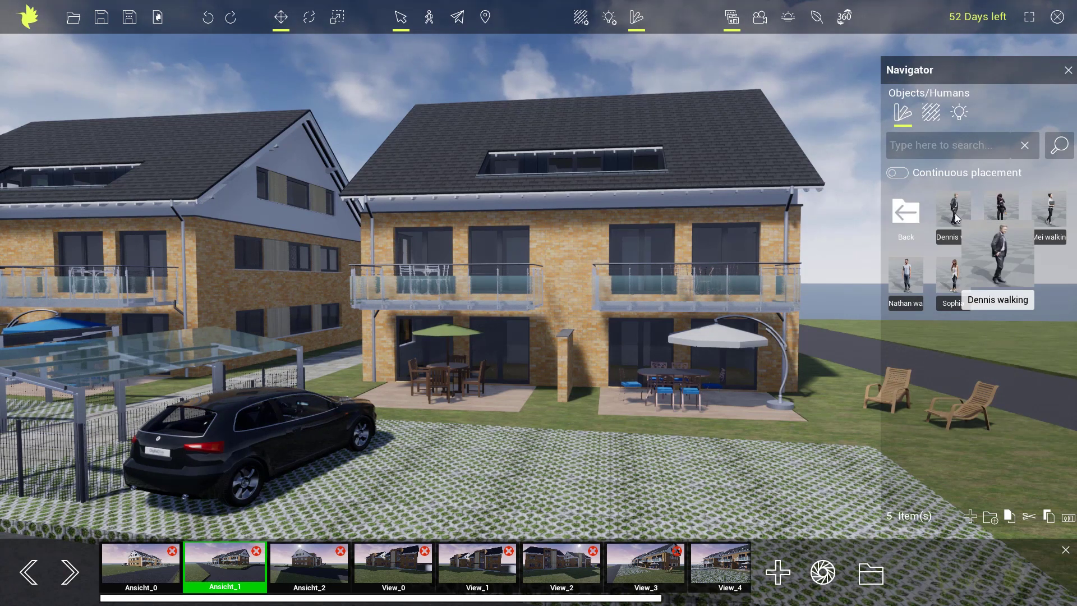
drag(475, 429, 473, 429)
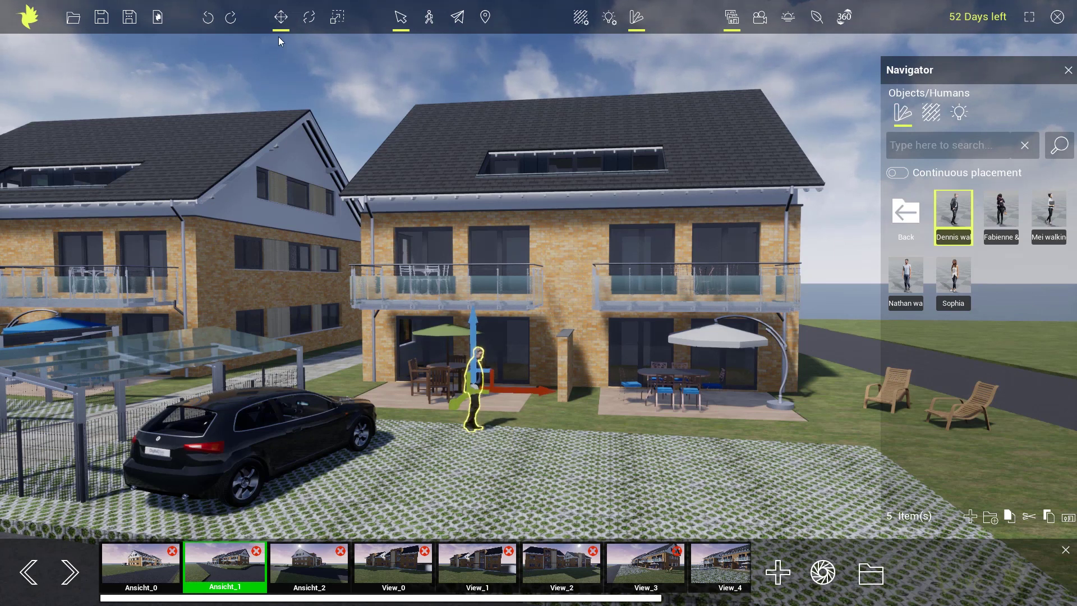
click(308, 17)
drag(486, 404, 497, 406)
scroll(497, 406, up, 5)
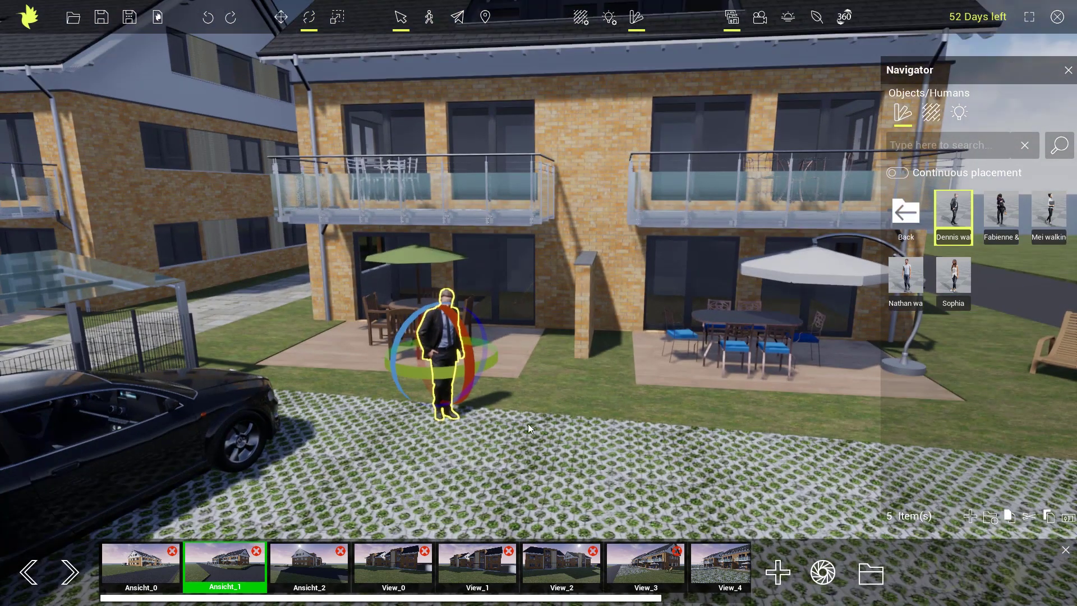
Place a Euonymus shrub from Plants on the lawn in front of the brick dividing wall between the terraces.
click(906, 213)
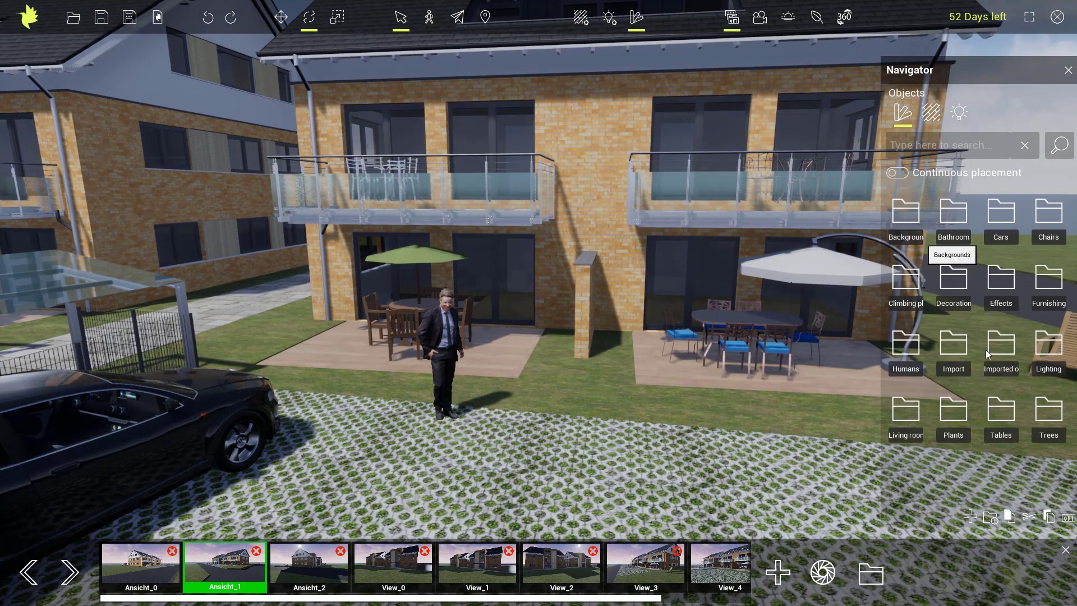
click(953, 413)
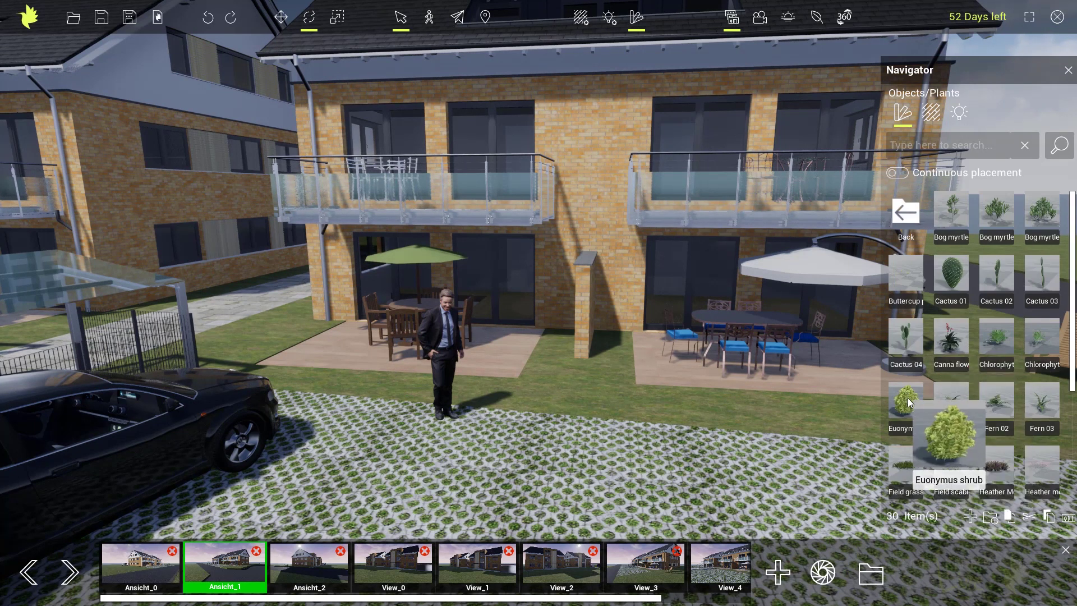
drag(904, 401, 579, 375)
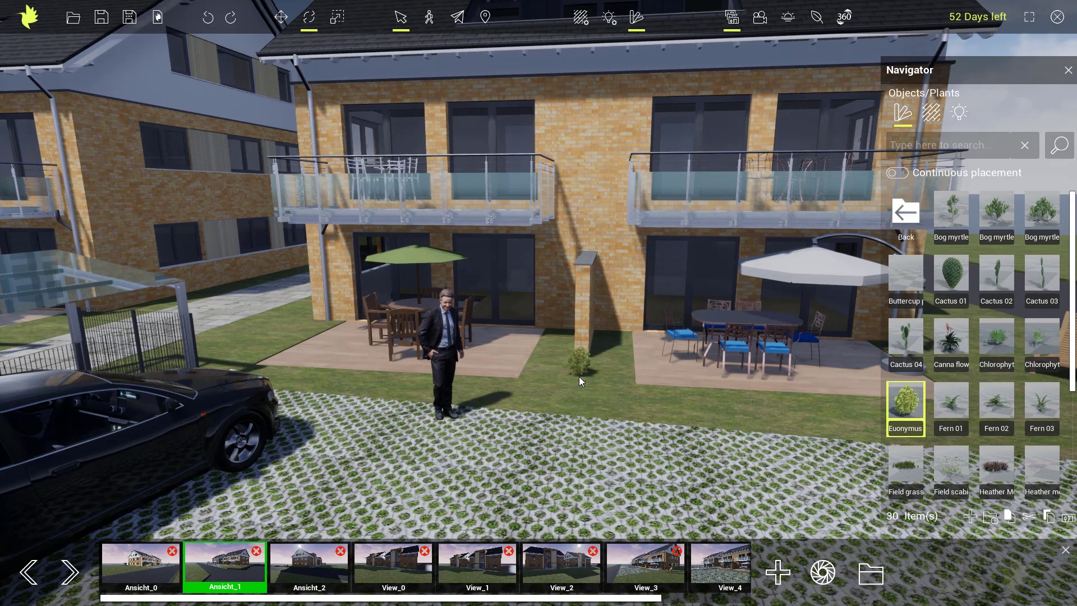
Place a Hedges block on the lawn by the white-parasol terrace, turn its long side parallel to the facade and position it.
scroll(995, 374, down, 3)
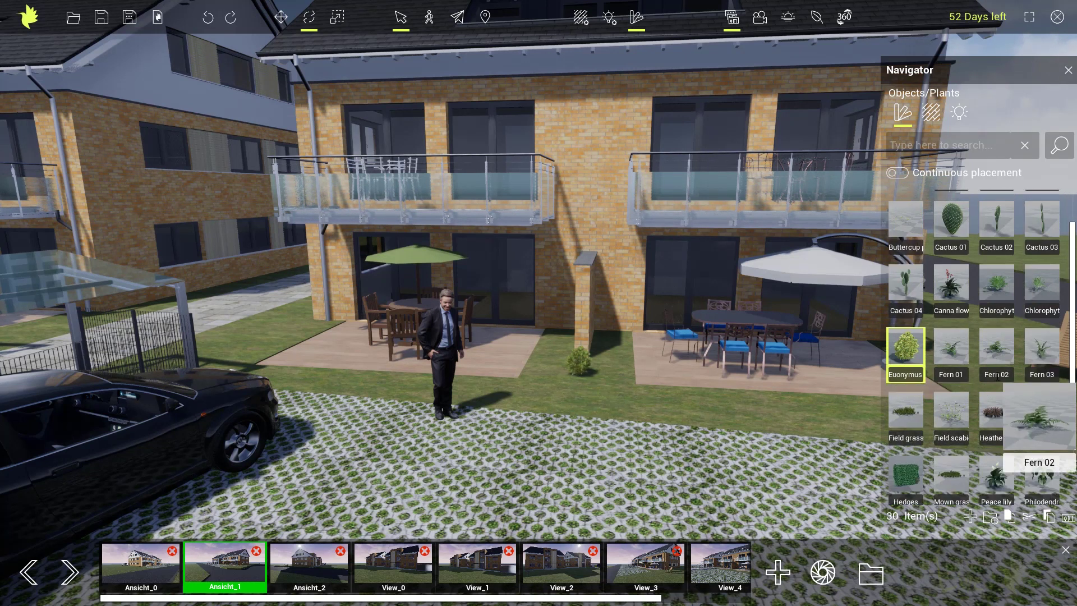
drag(891, 422, 632, 411)
click(653, 385)
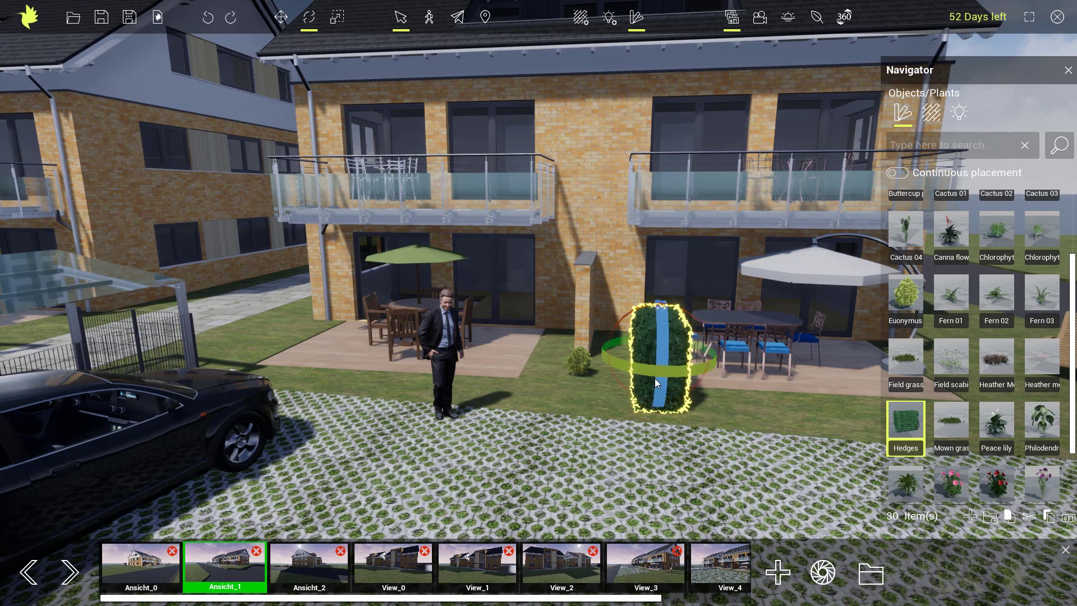
mouse_move(614, 368)
mouse_down()
mouse_move(603, 359)
mouse_move(656, 394)
mouse_move(635, 372)
mouse_up()
click(281, 17)
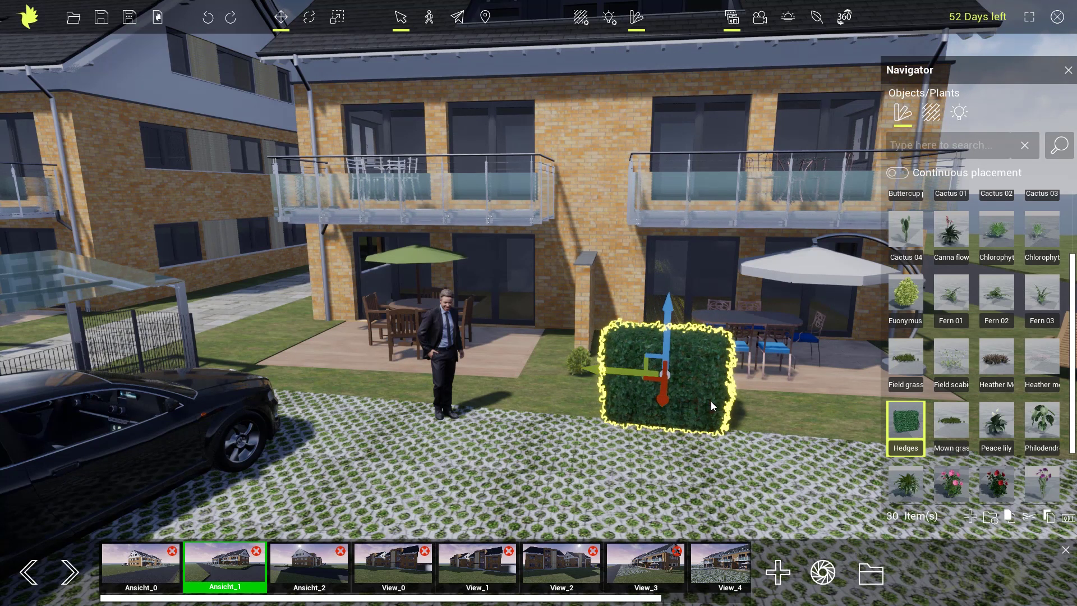
key(Escape)
scroll(711, 401, down, 3)
middle_drag(775, 383, 620, 418)
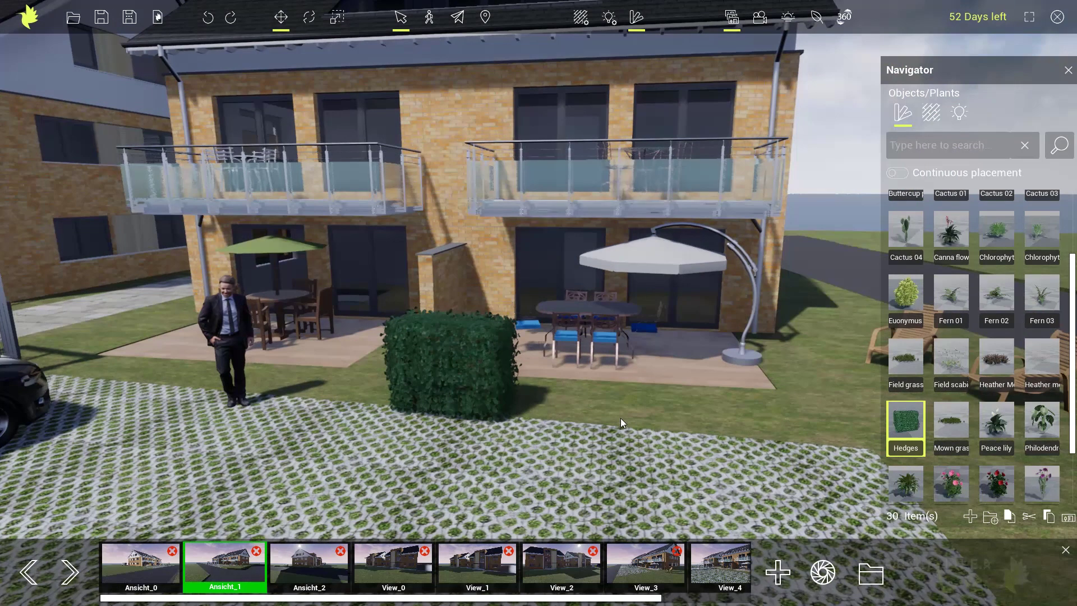
Place two more Hedges blocks end to end after the first one, screening the white-parasol terrace.
click(571, 415)
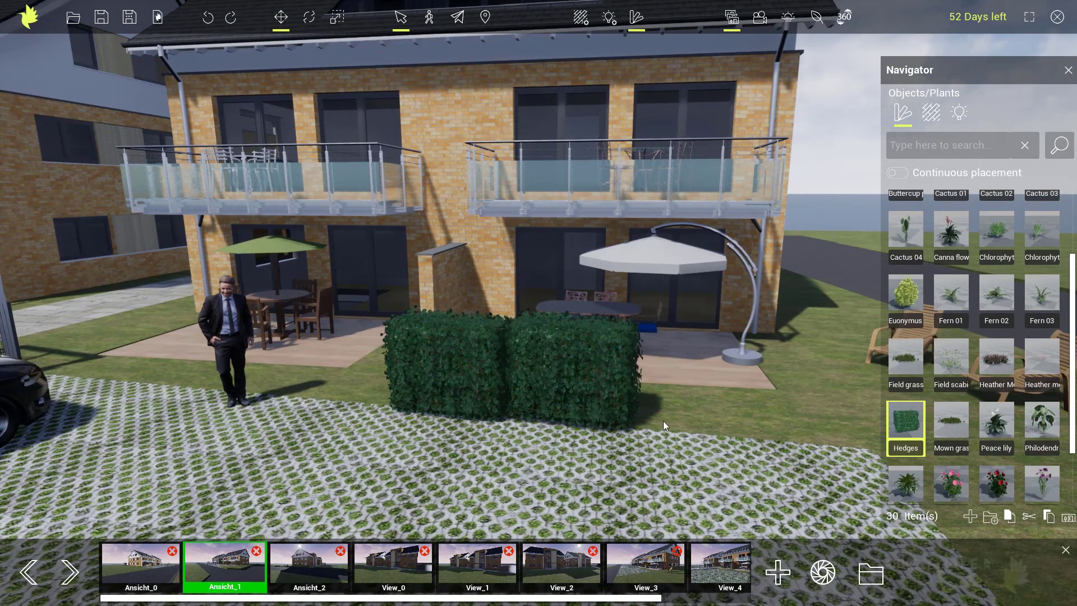
click(693, 425)
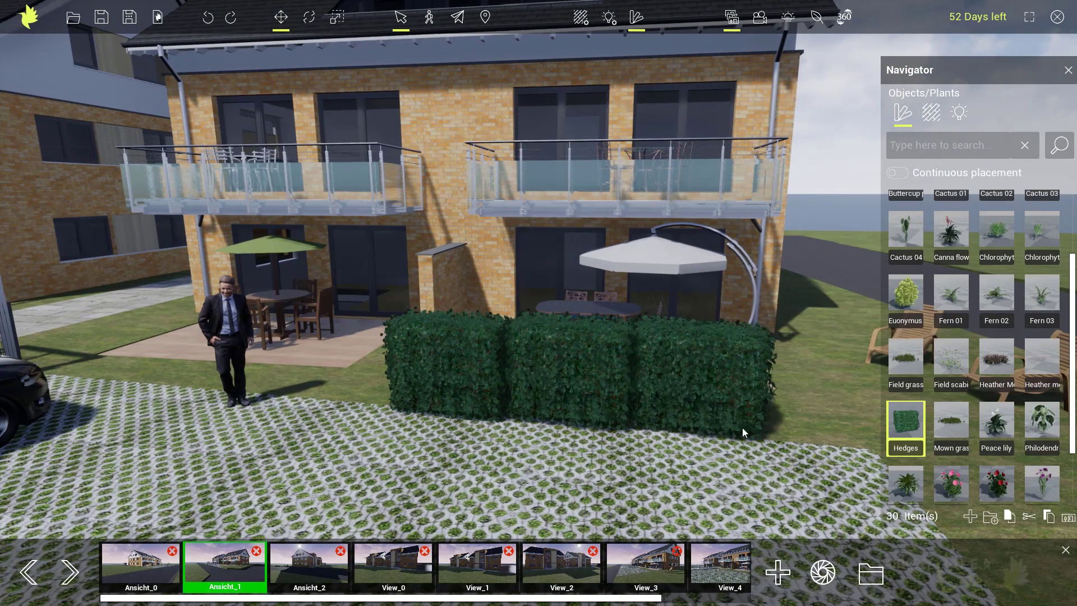
Search the objects for "fireplace" and place the modern fireplace on the lawn between the white parasol and the lounge chairs.
middle_drag(735, 421, 625, 424)
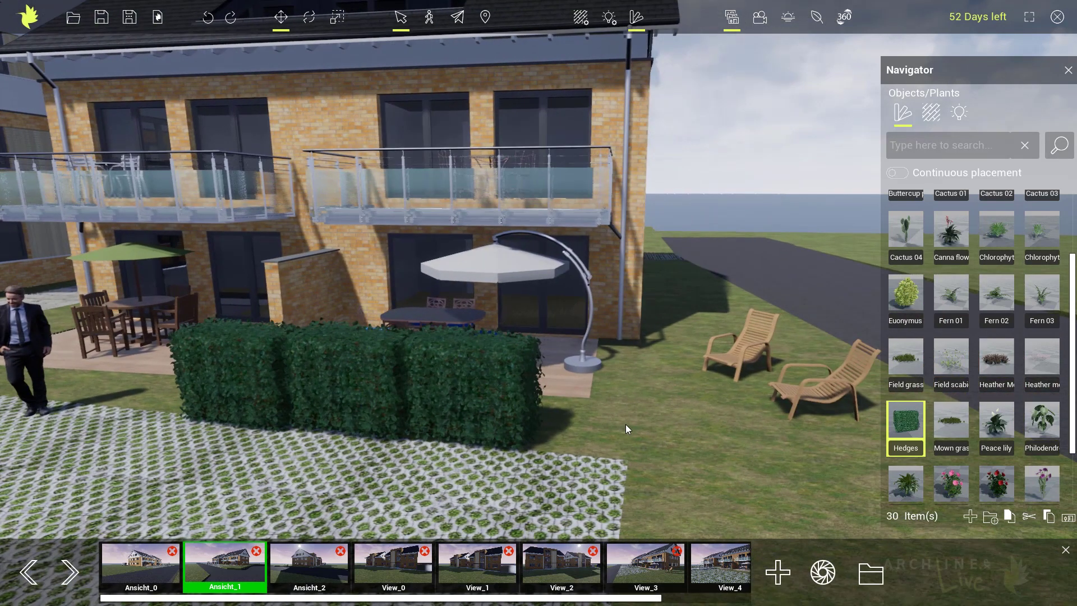
click(900, 118)
click(925, 146)
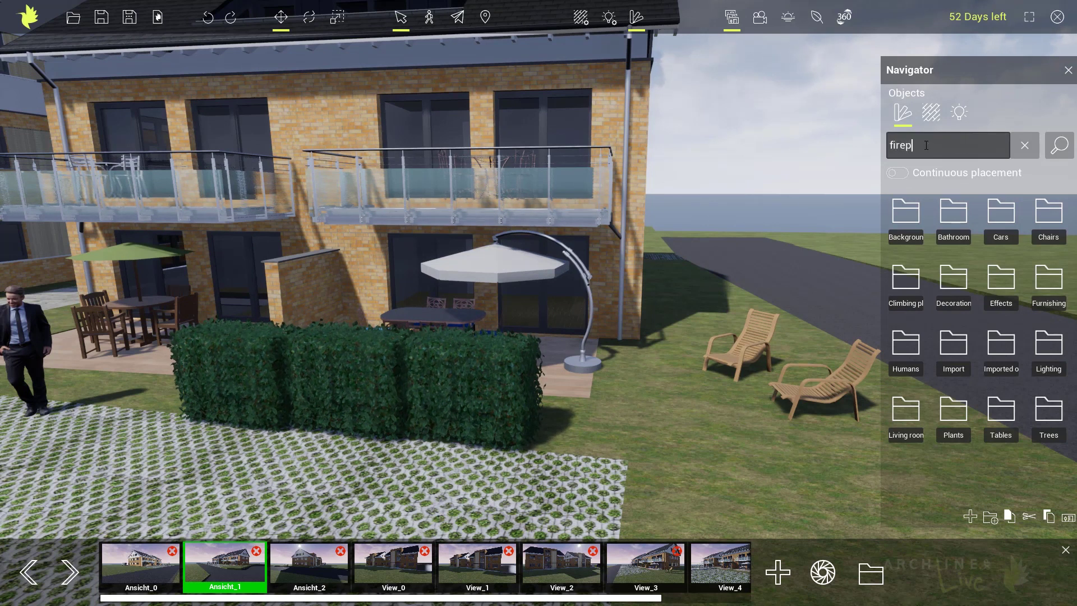
key(Return)
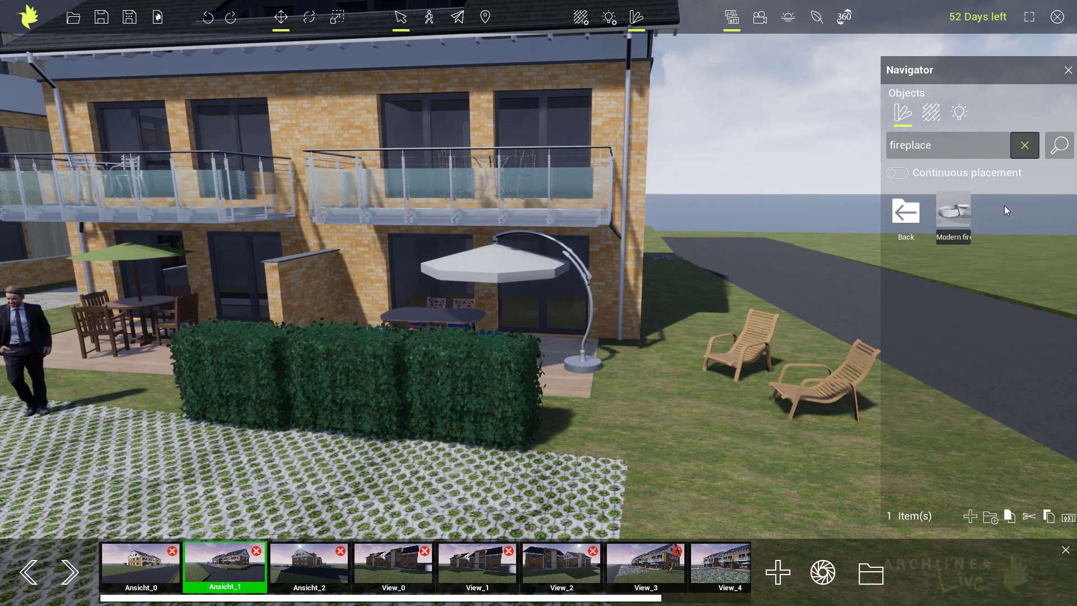
click(954, 210)
click(664, 416)
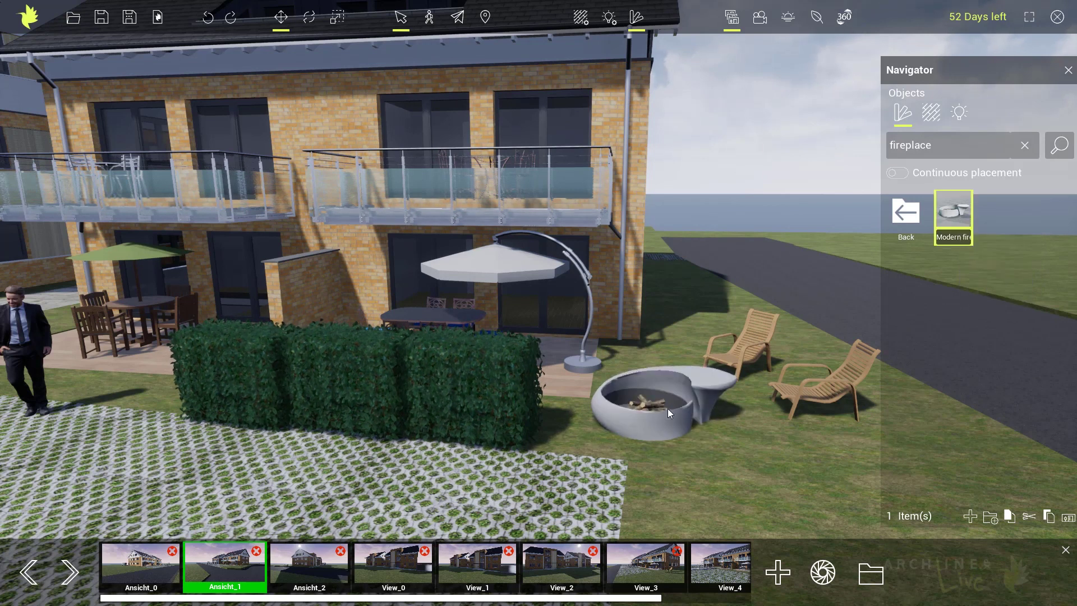
Search the objects for "fire" and place the Fire M effect on the logs inside the fireplace bowl.
click(907, 214)
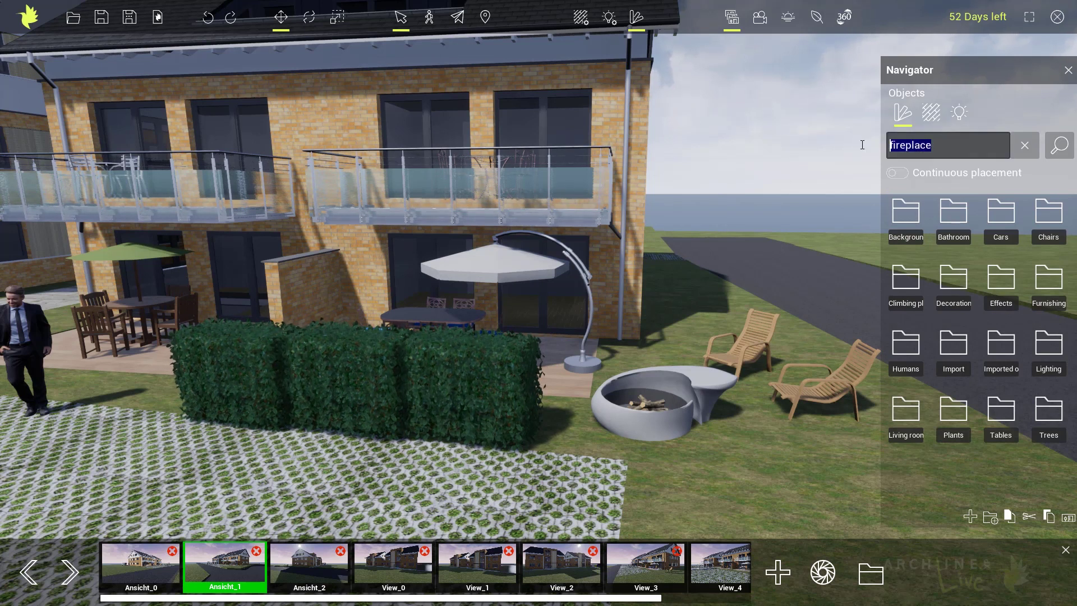
text(e)
key(Return)
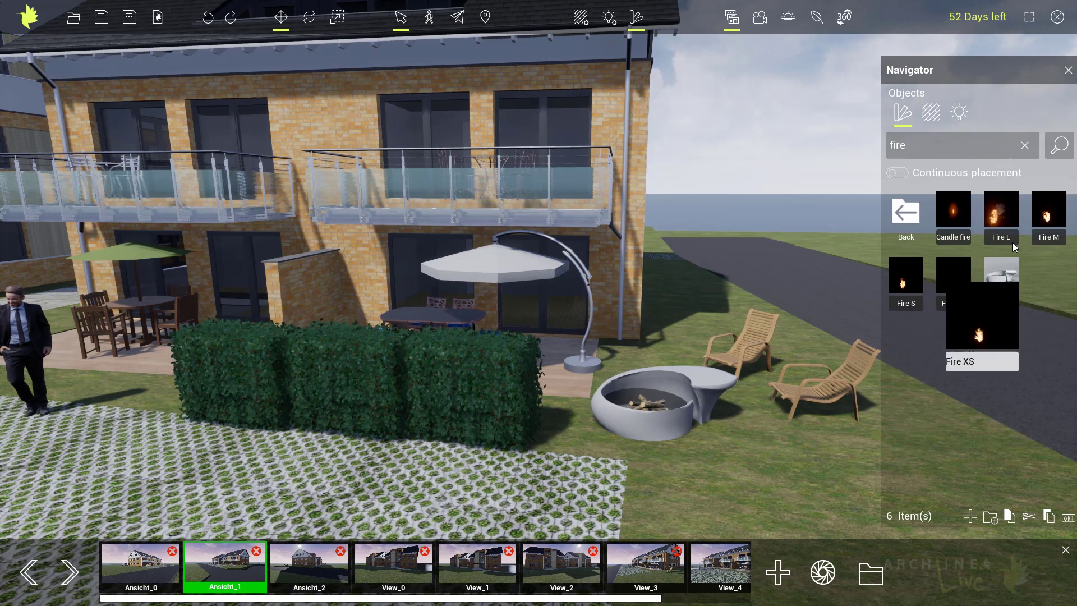
drag(648, 400, 647, 403)
scroll(652, 407, up, 3)
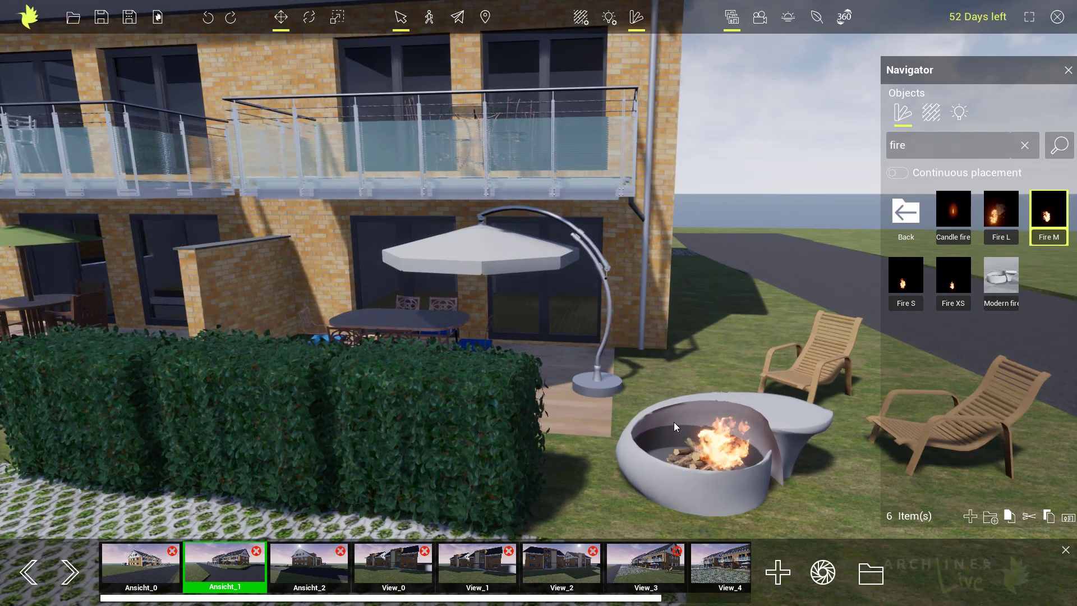
scroll(656, 425, down, 5)
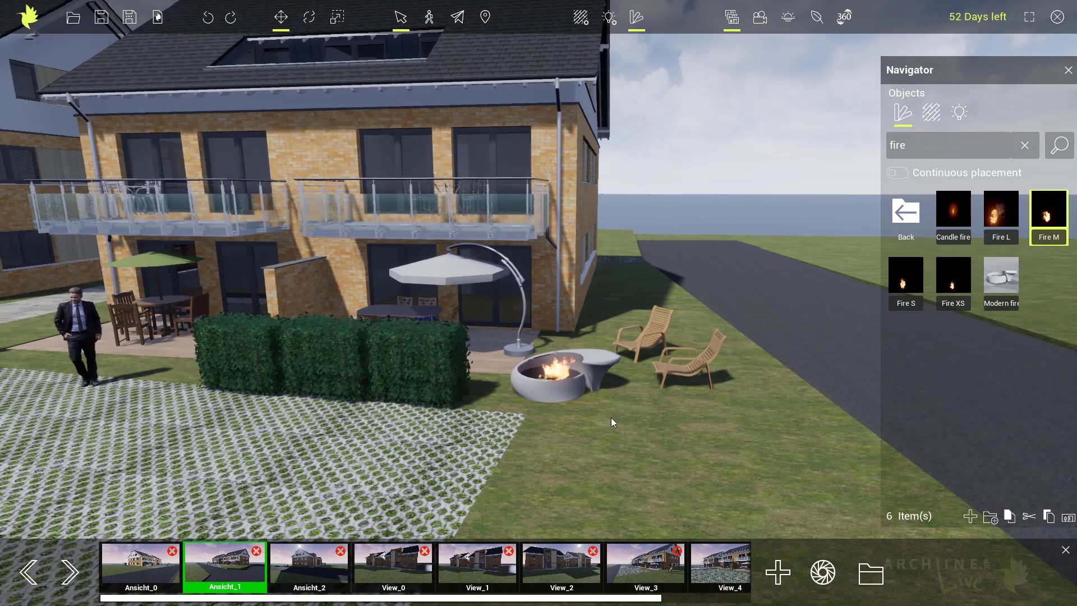
Place a Phoenix palm S from Trees on the lawn at the outer corner of the paved parking area.
drag(600, 417, 580, 422)
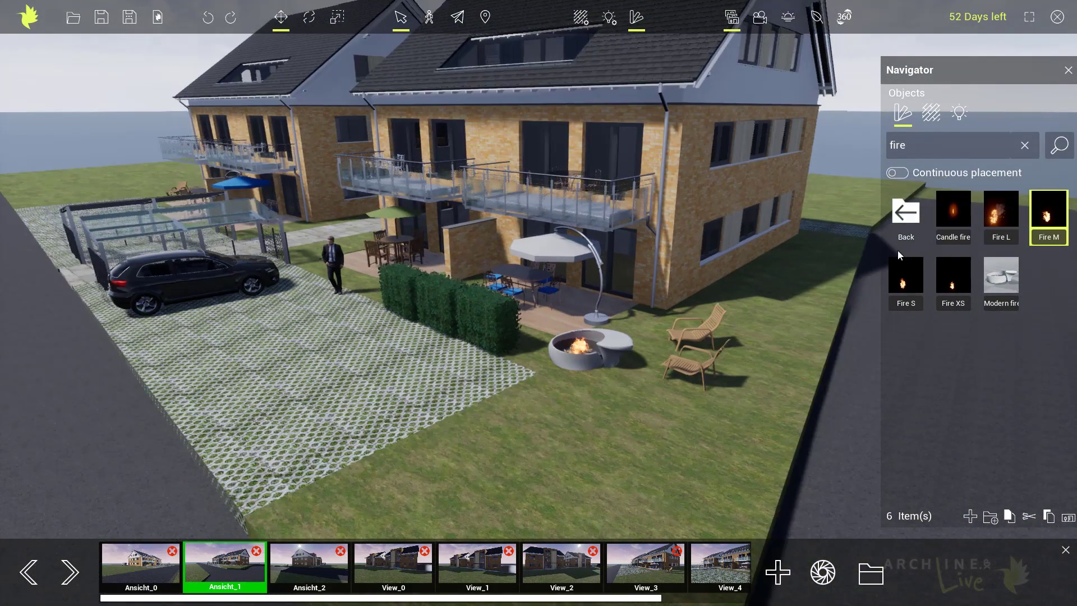
click(907, 210)
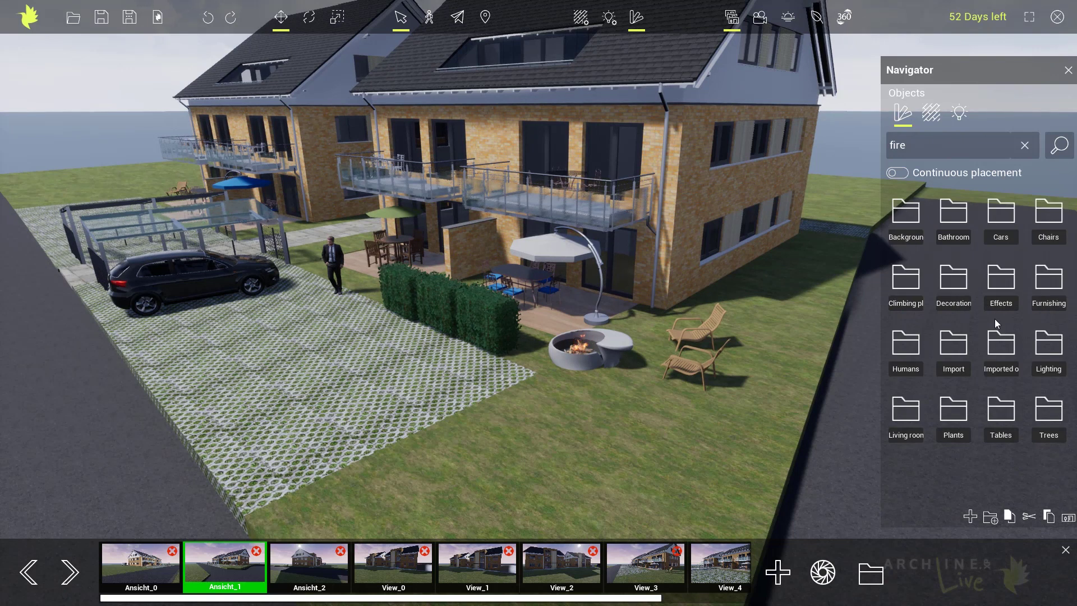
click(1047, 415)
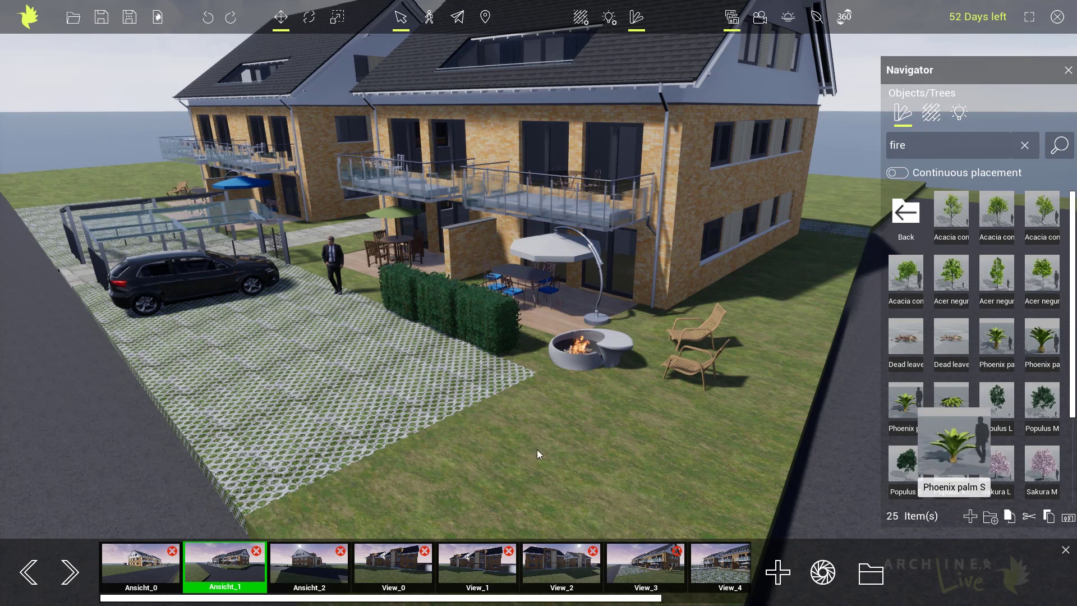
drag(314, 509, 314, 508)
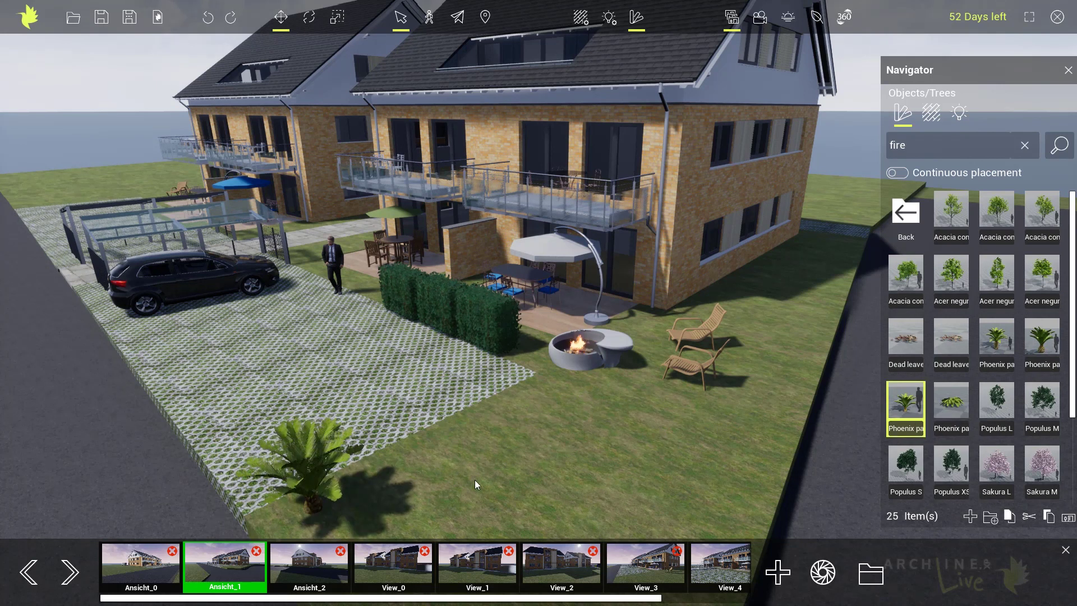
Place a Sakura M tree at the lawn edge behind the lounge chairs and an Acacia confusa tree near the lawn's street corner.
middle_drag(474, 466, 494, 429)
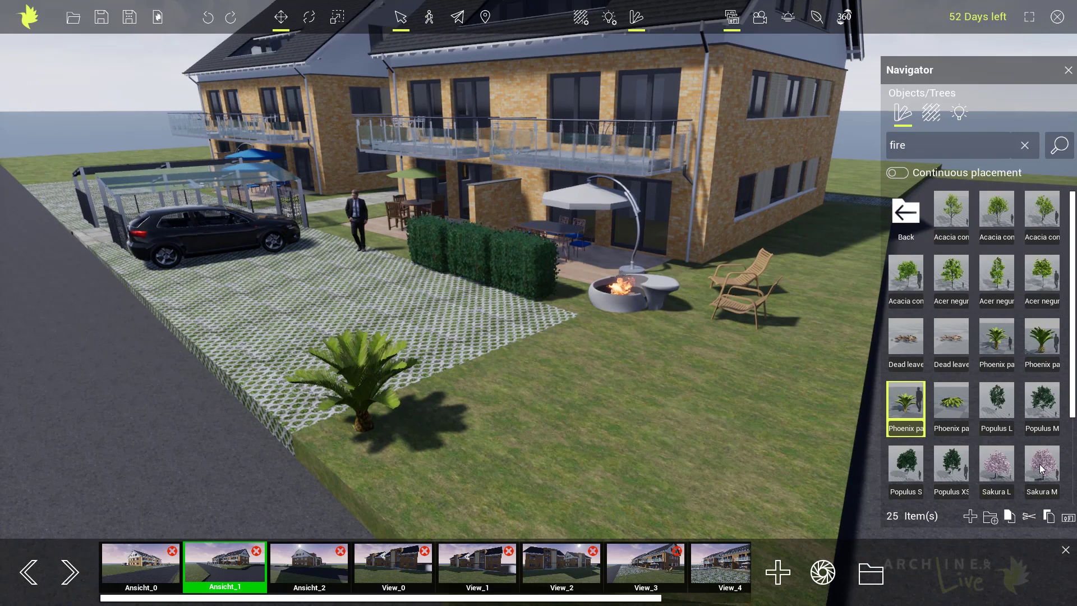
drag(846, 315, 848, 297)
scroll(827, 302, down, 3)
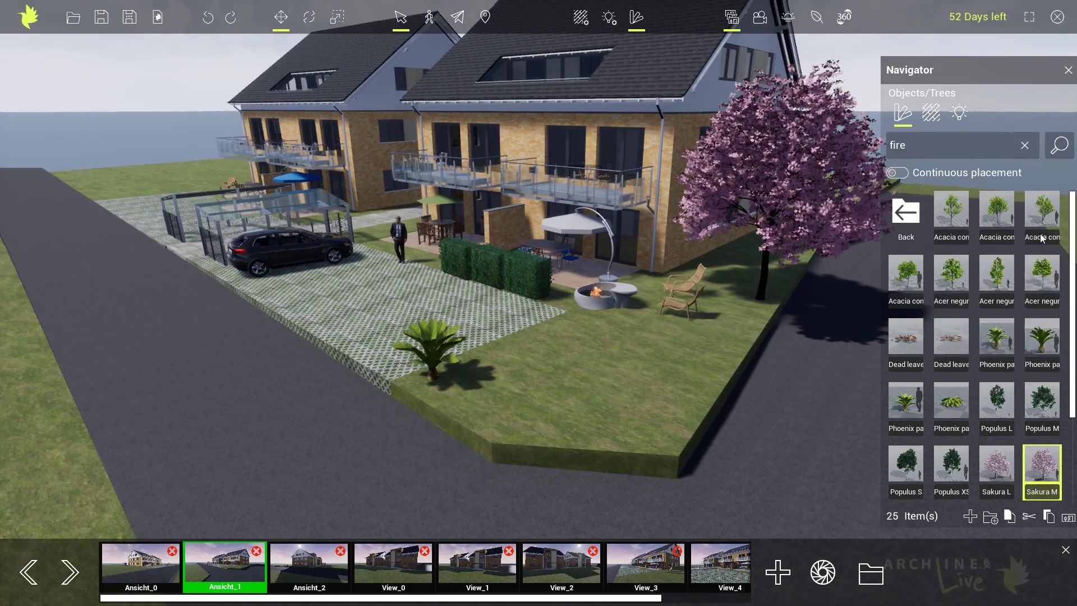
drag(590, 414, 624, 426)
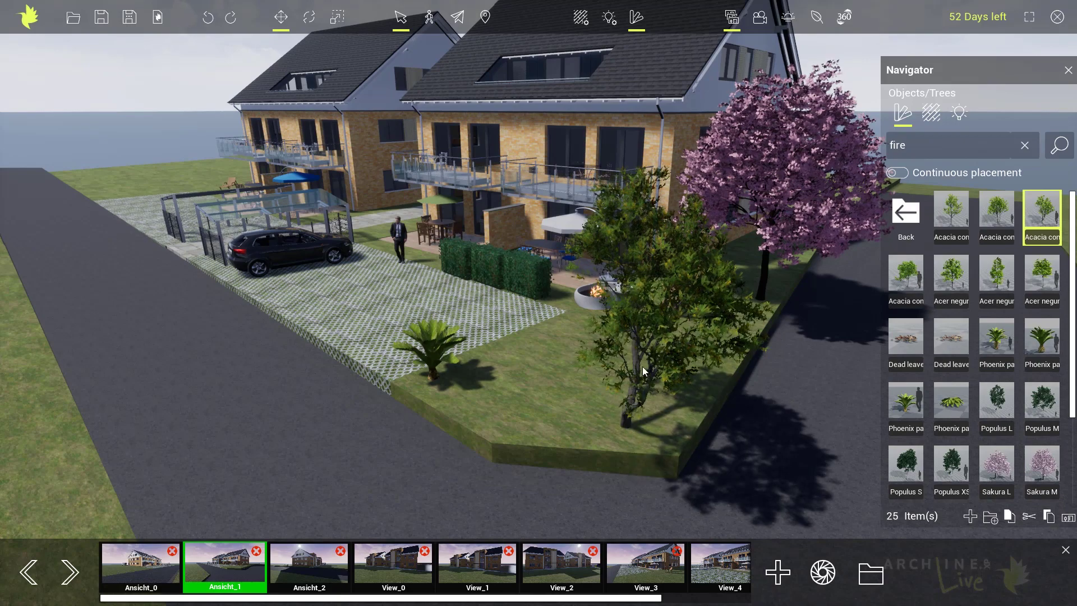
Place an Acer negundo and a Populus M tree on the lawn beside the far building, beyond its lounge chair.
scroll(644, 361, up, 4)
mouse_move(656, 331)
right_down()
mouse_move(663, 324)
mouse_move(664, 347)
right_up()
scroll(587, 362, down, 4)
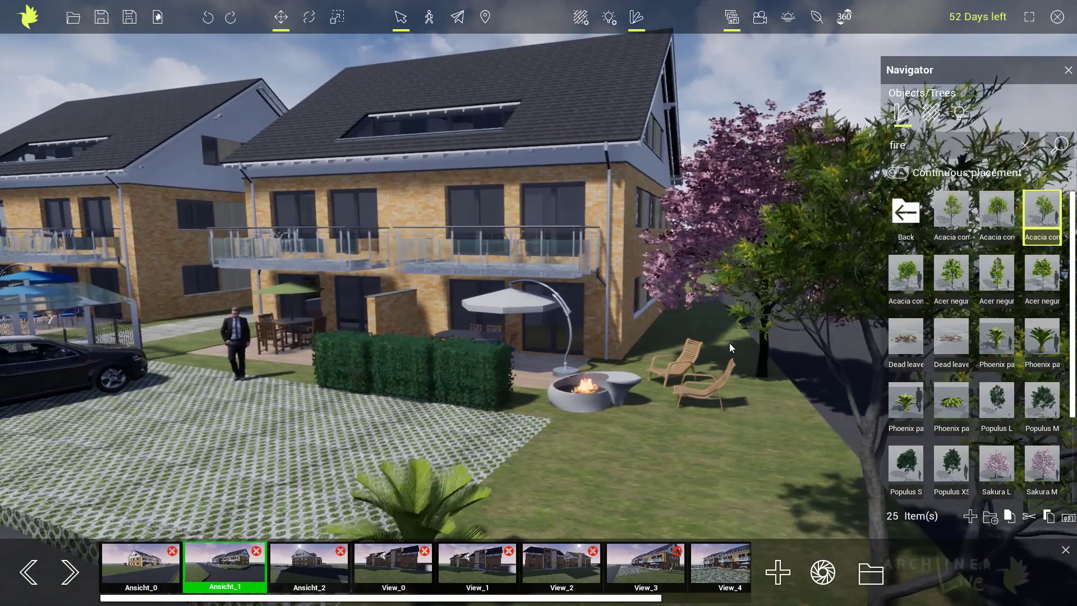
right_drag(480, 369, 441, 369)
right_drag(376, 379, 678, 380)
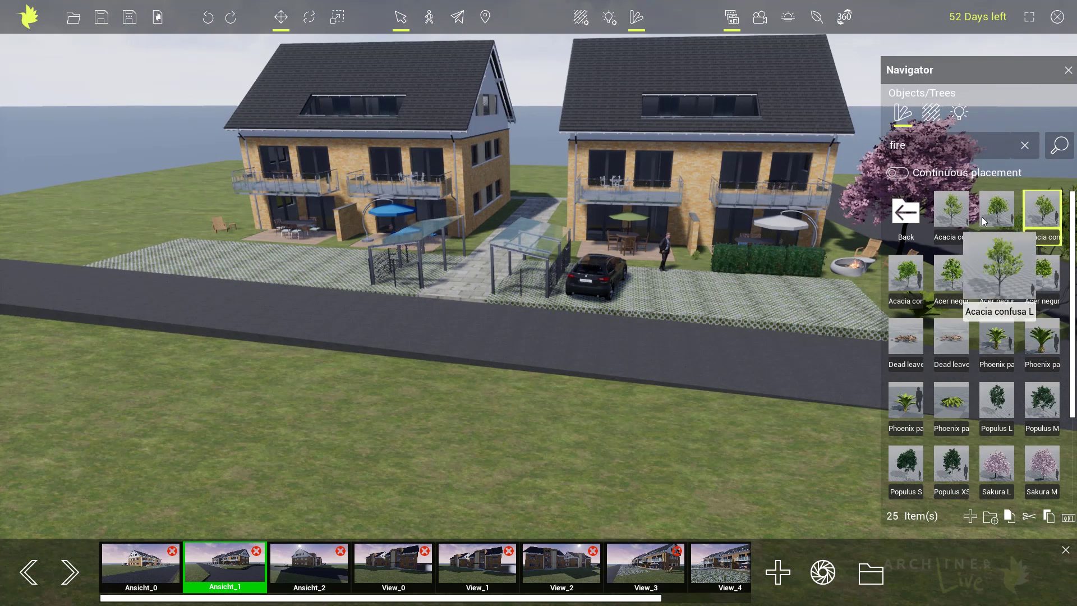
drag(996, 277, 158, 240)
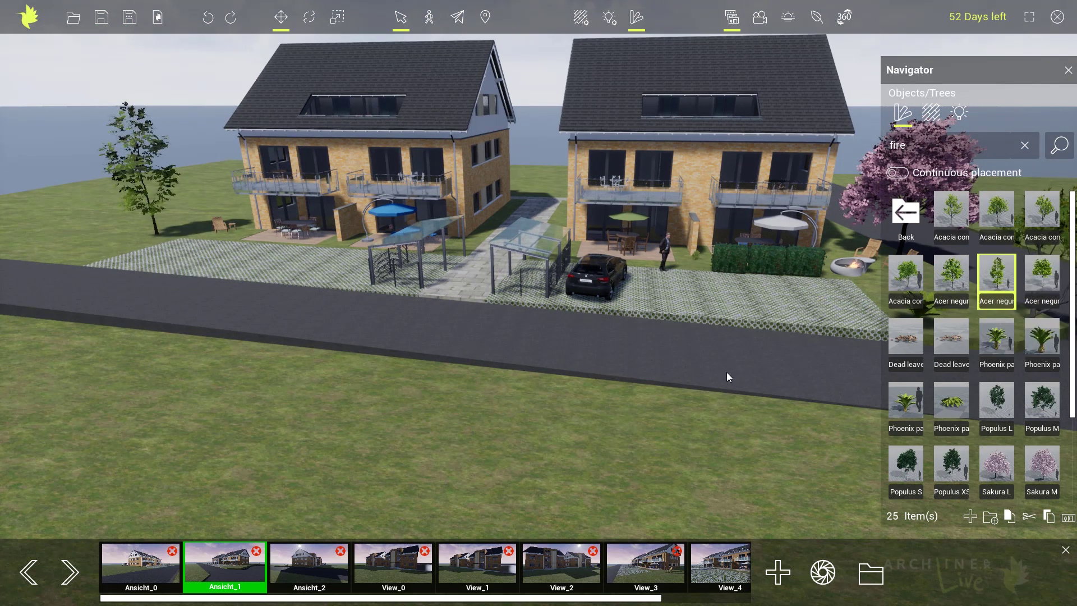
mouse_move(1039, 407)
drag(155, 251, 65, 240)
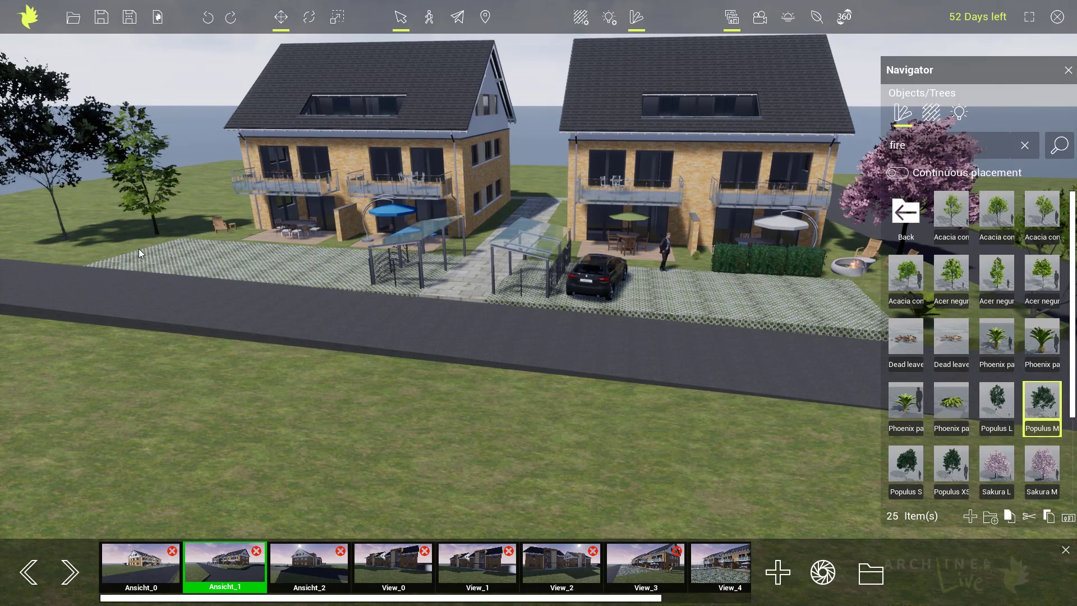
Paint a row of trees with the foliage painter's Trees brush on the grass across the road from the far building.
right_drag(139, 248, 157, 254)
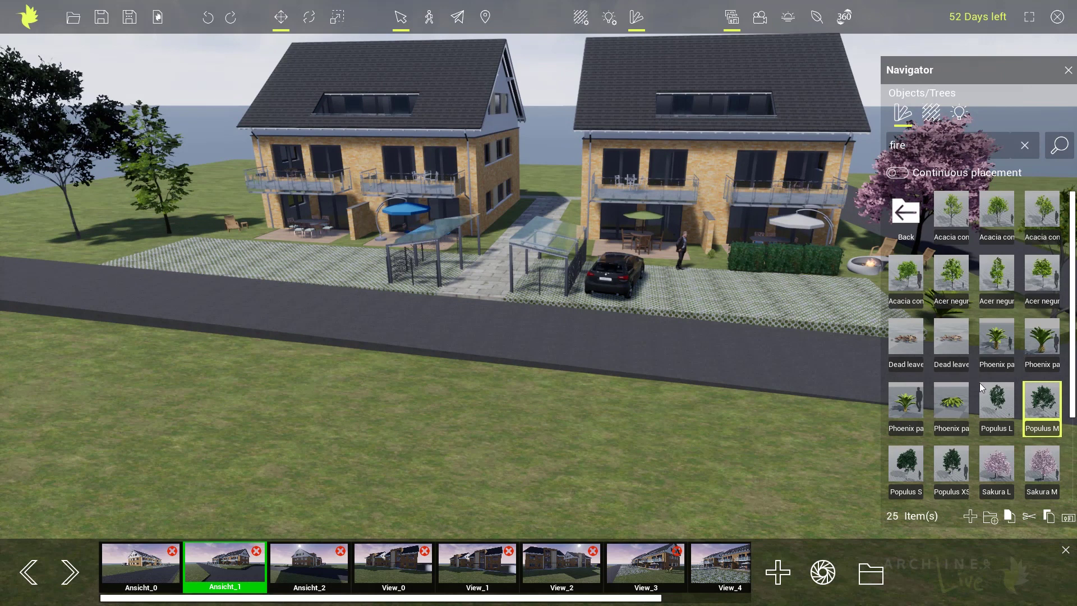
scroll(979, 382, down, 2)
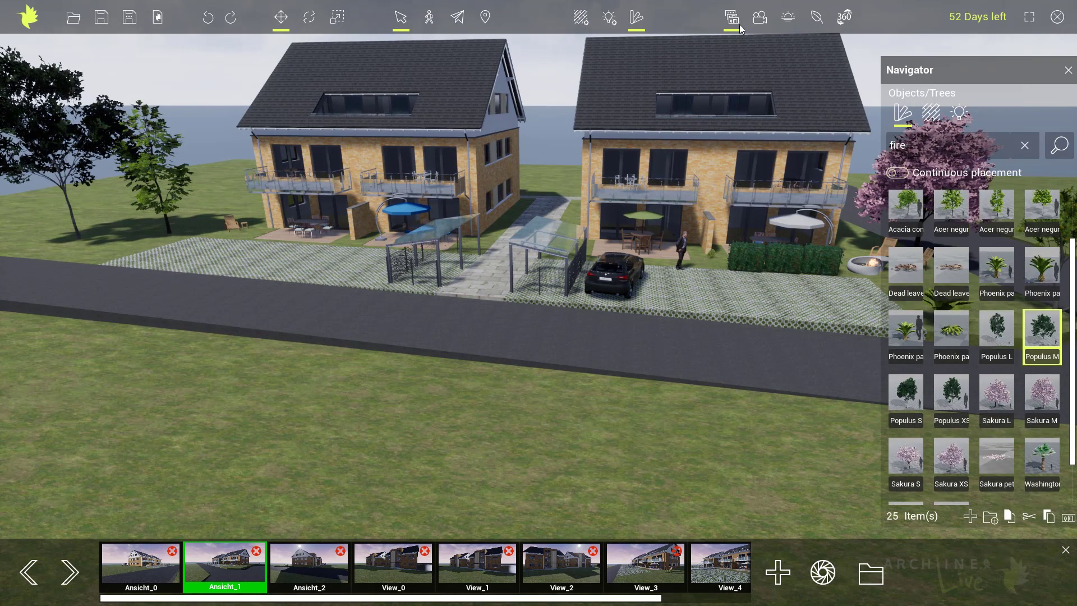
click(815, 18)
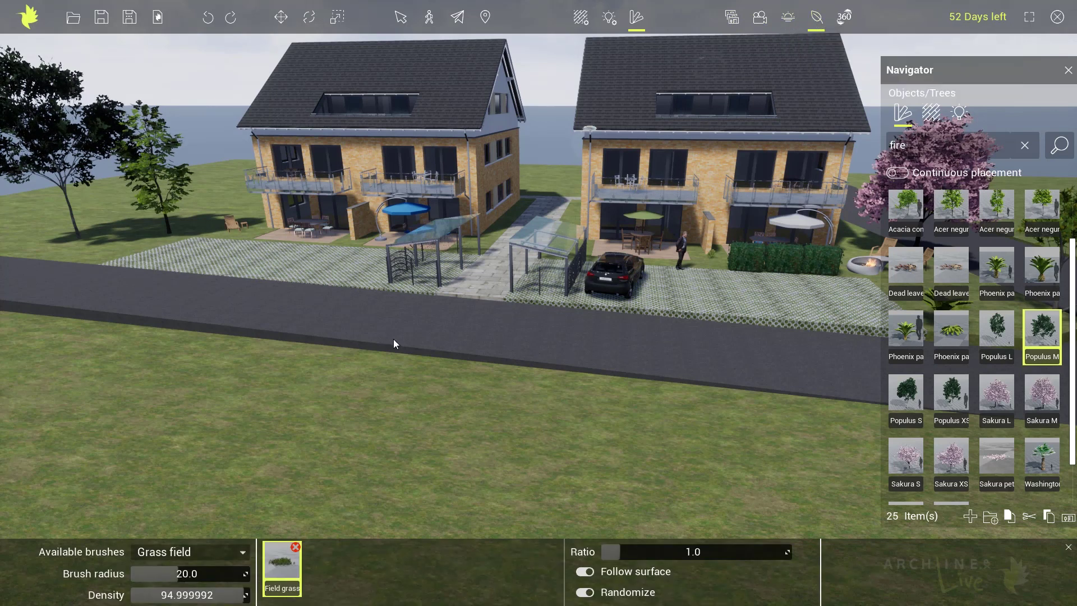
click(231, 550)
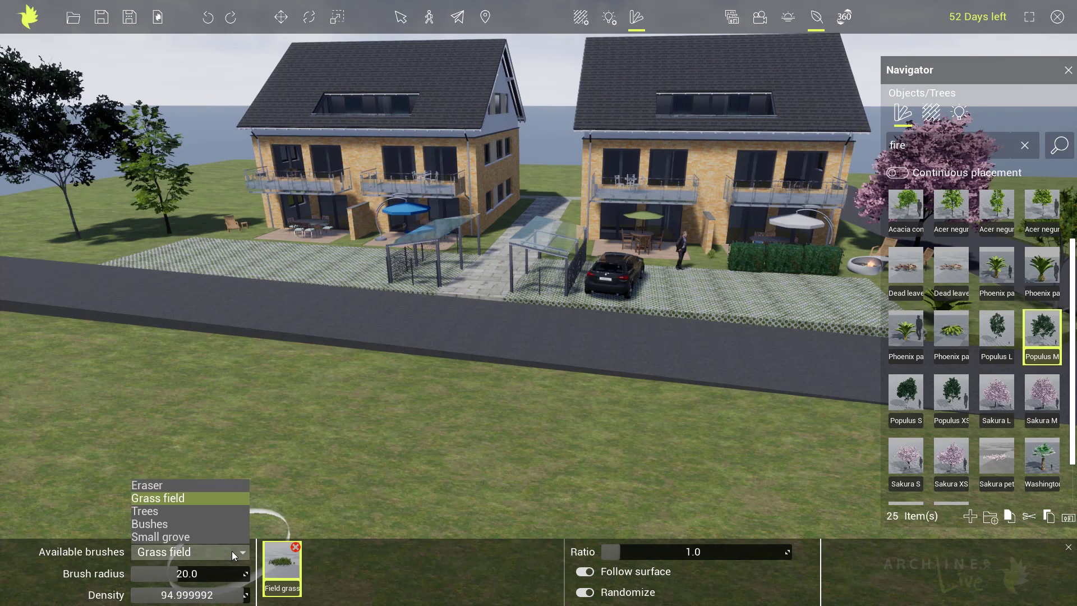
click(160, 511)
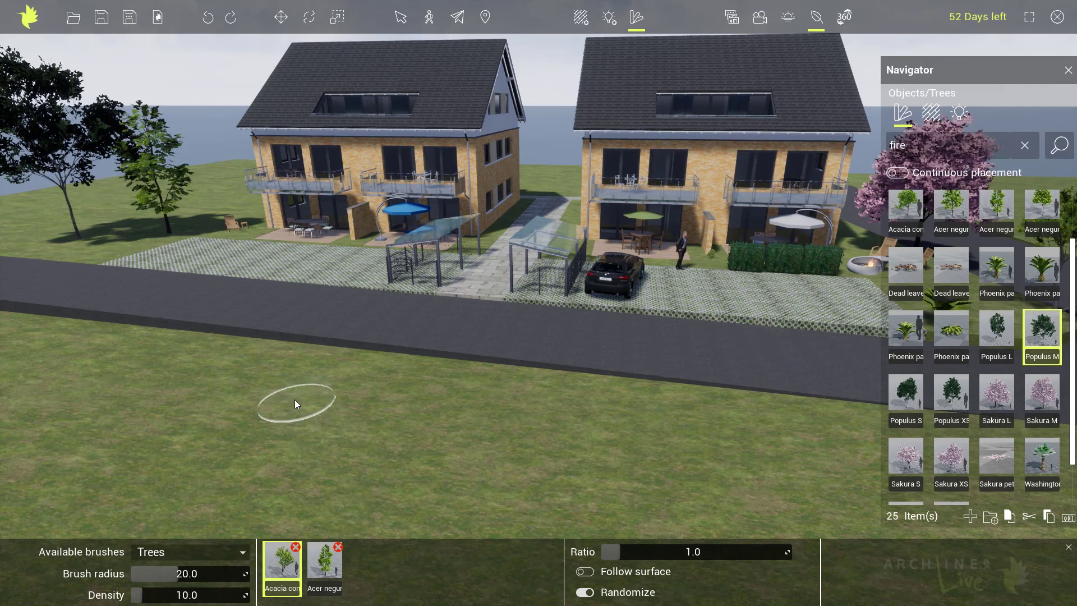
scroll(284, 392, up, 3)
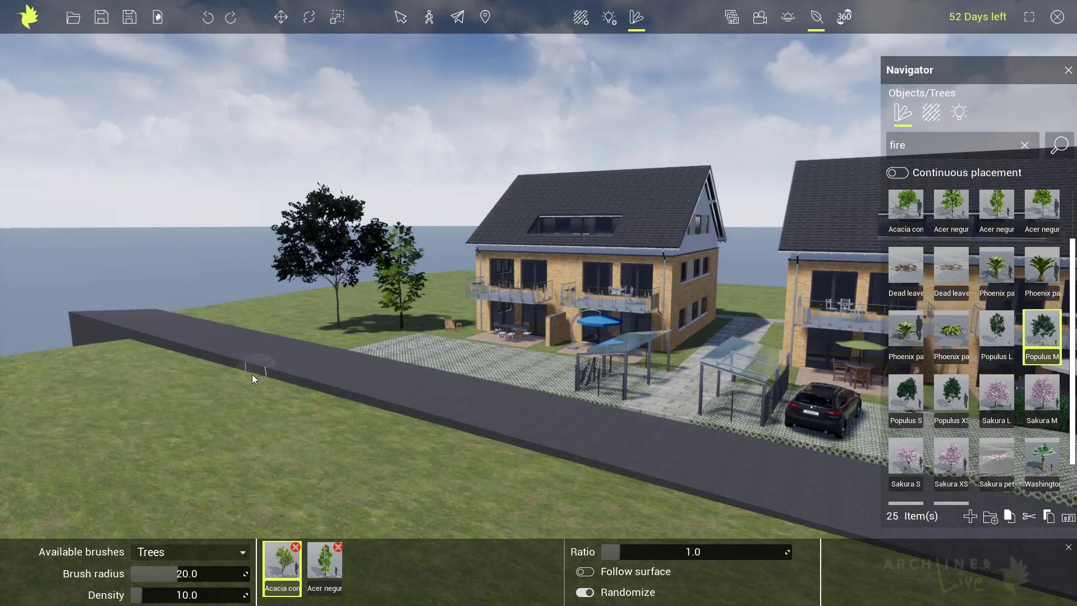
mouse_move(220, 384)
mouse_down()
mouse_move(316, 445)
mouse_move(519, 507)
mouse_up()
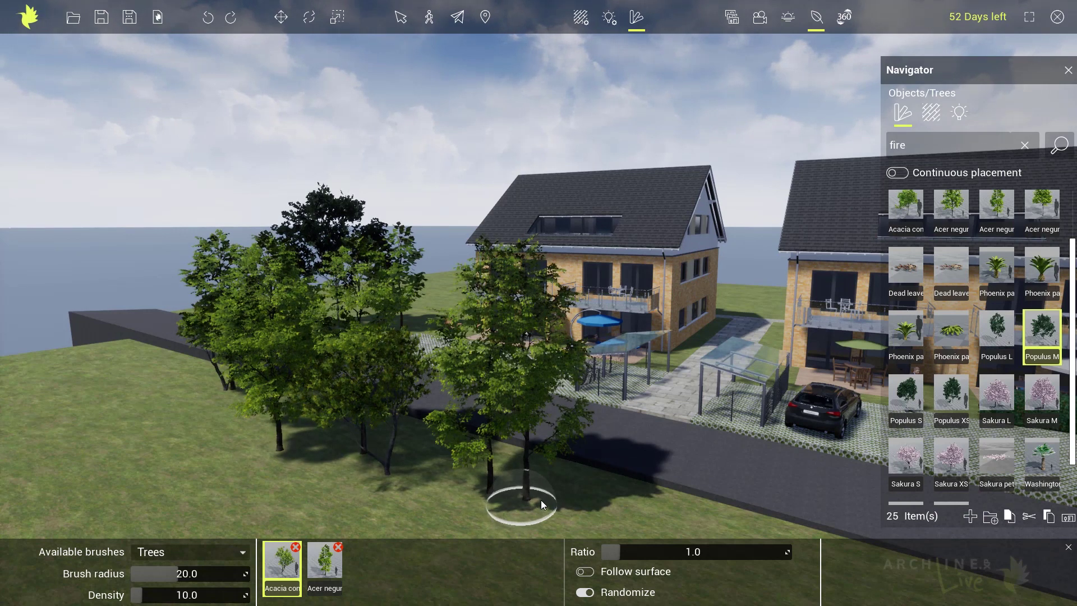
Paint more trees on the field beyond the side road and on the grass corner opposite the near building, and leave the foliage painter.
scroll(555, 502, up, 3)
scroll(617, 504, up, 2)
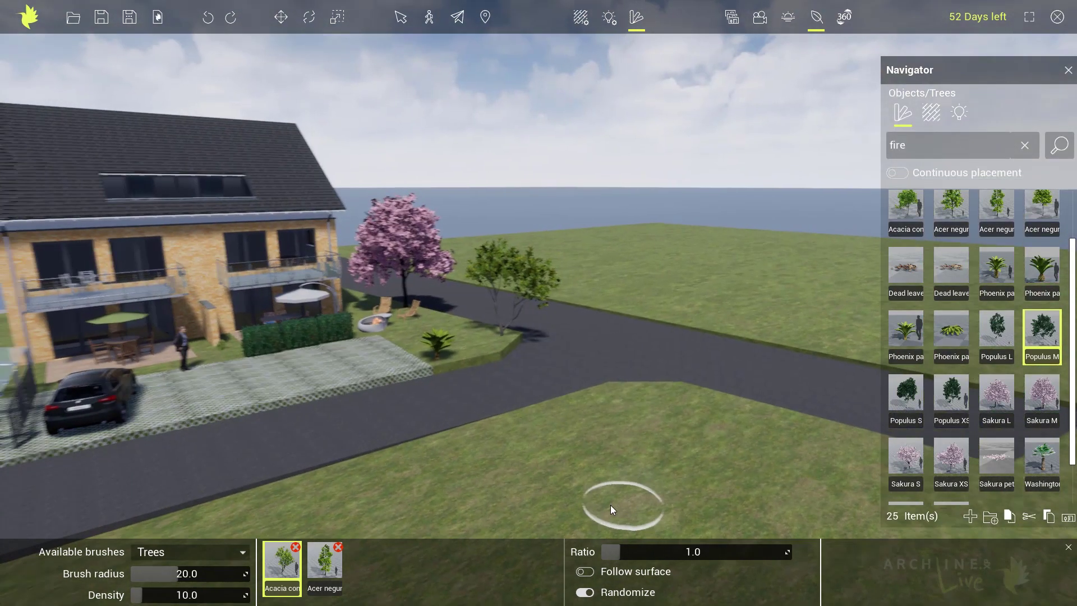
mouse_move(583, 249)
mouse_down()
mouse_move(729, 258)
mouse_move(653, 320)
mouse_up()
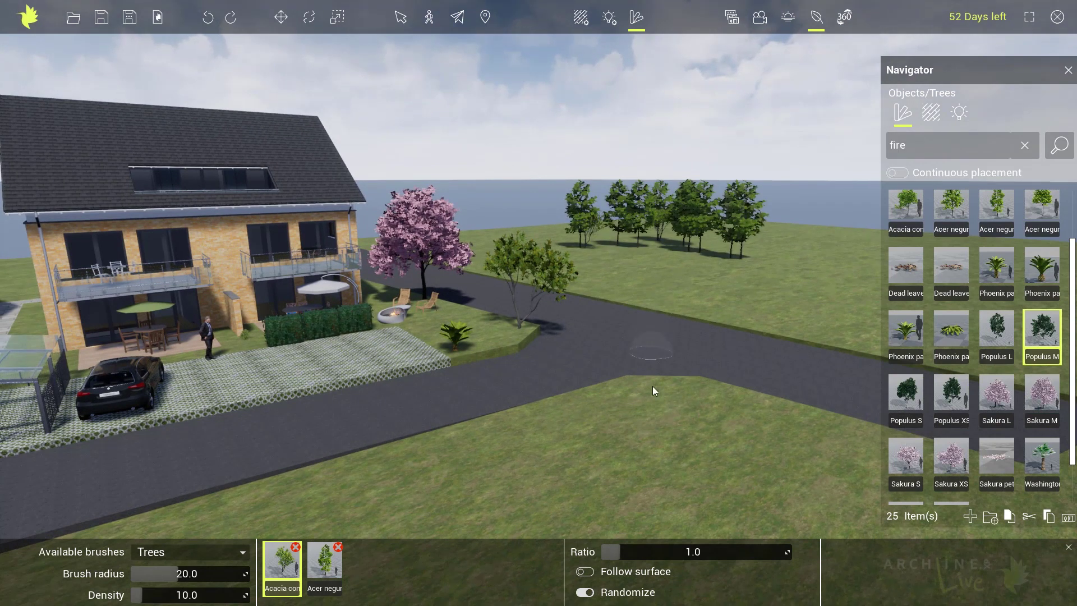
mouse_move(650, 409)
mouse_down()
mouse_move(611, 442)
mouse_move(463, 492)
mouse_up()
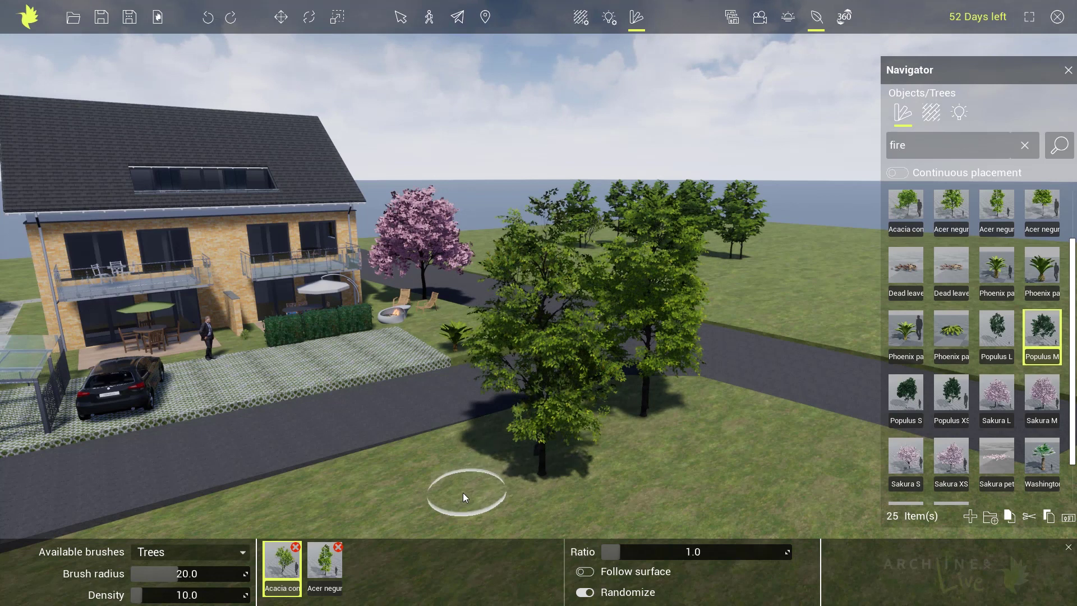
middle_drag(429, 491, 407, 492)
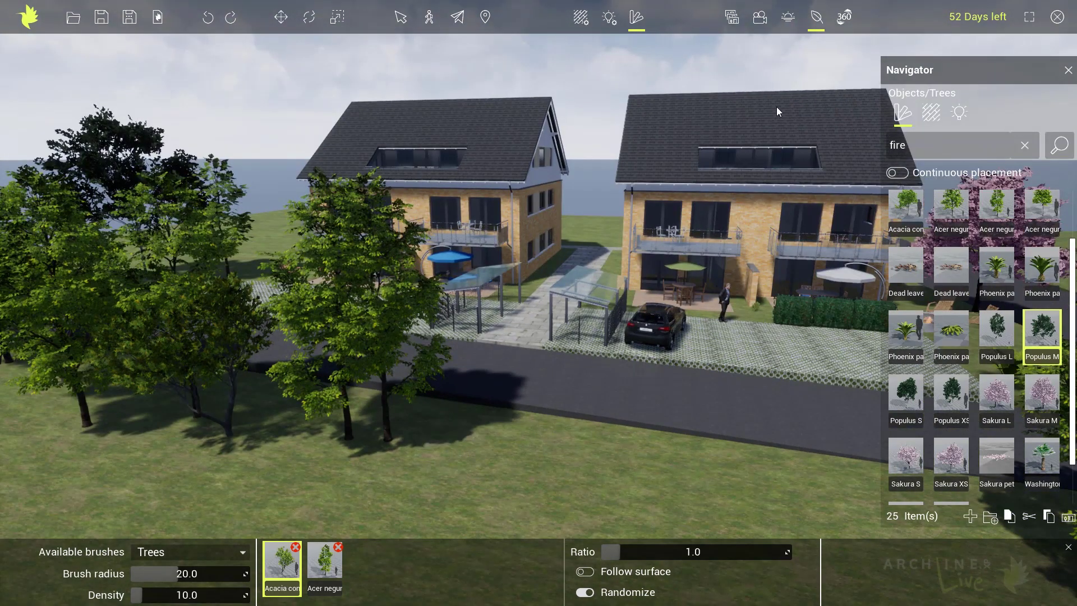
click(816, 20)
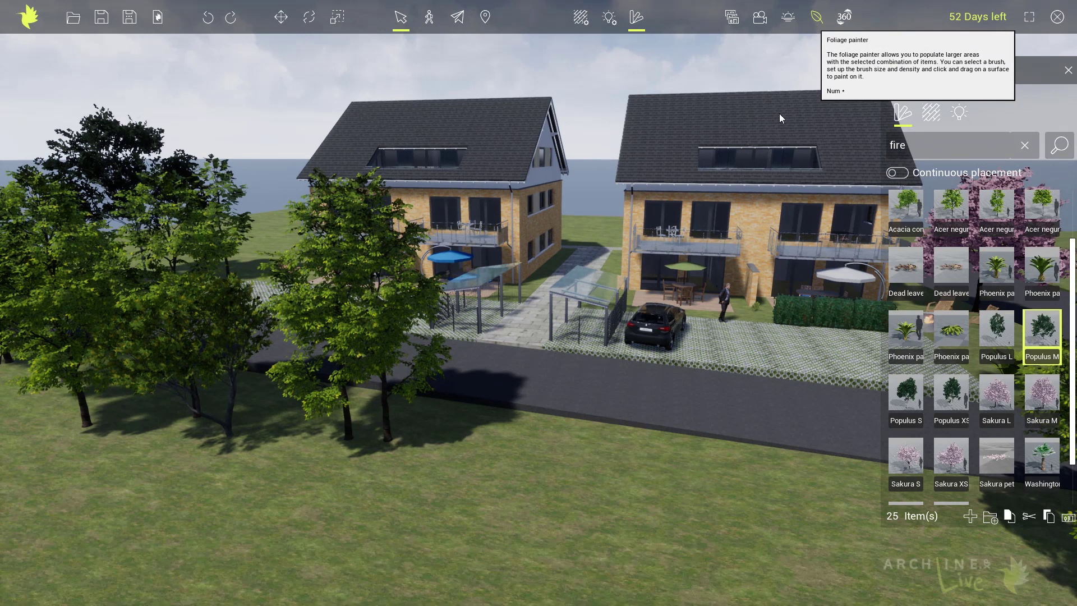
scroll(729, 287, up, 5)
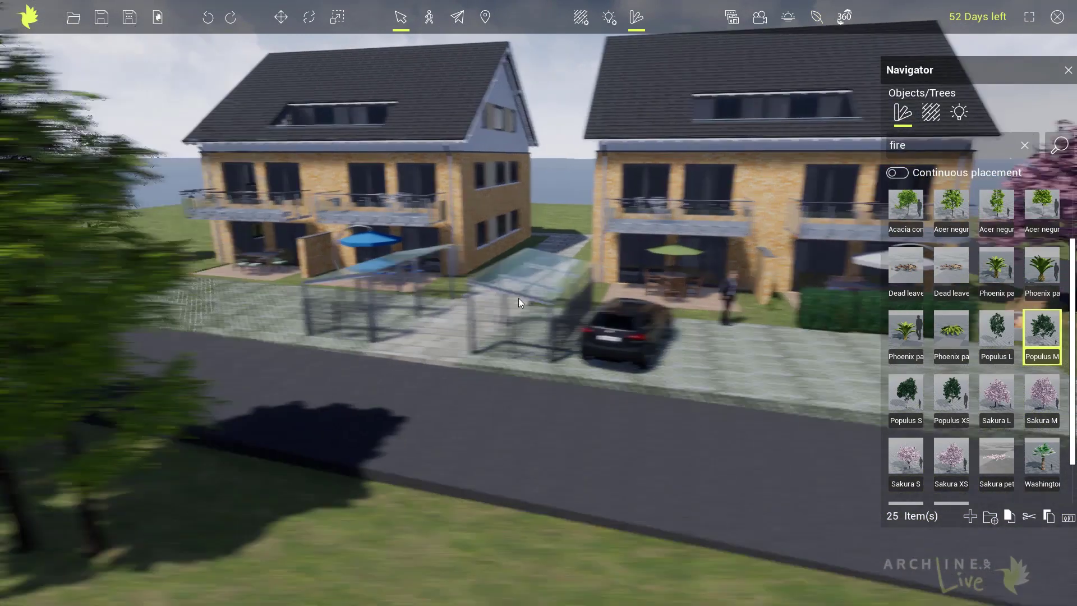
scroll(555, 295, down, 5)
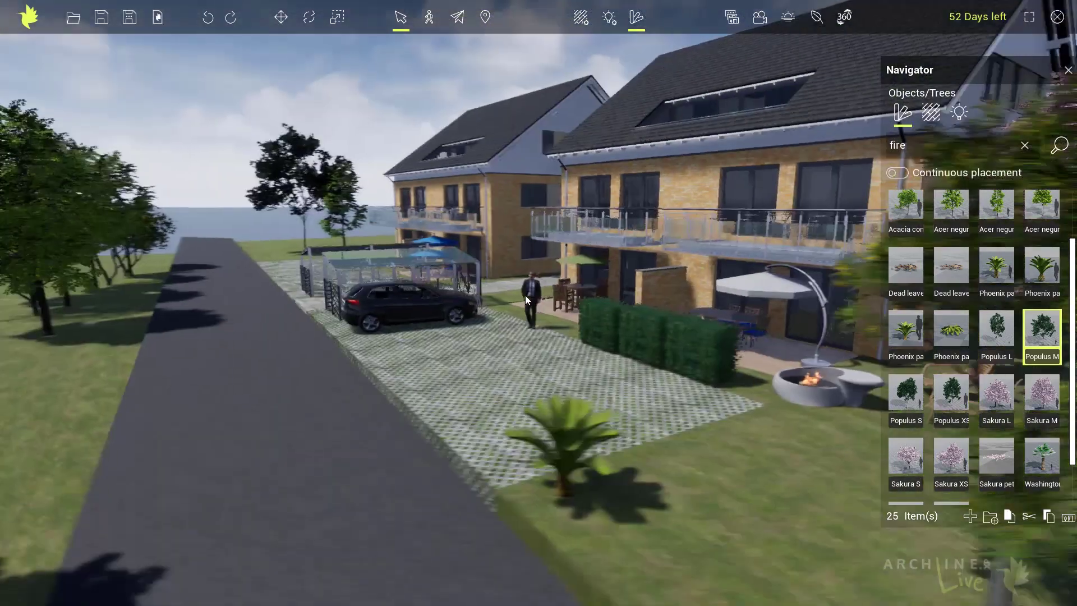
Place a Marshalls Geo street lamp from the Import objects on the lawn beside the palm, near the paved parking area.
scroll(525, 294, down, 3)
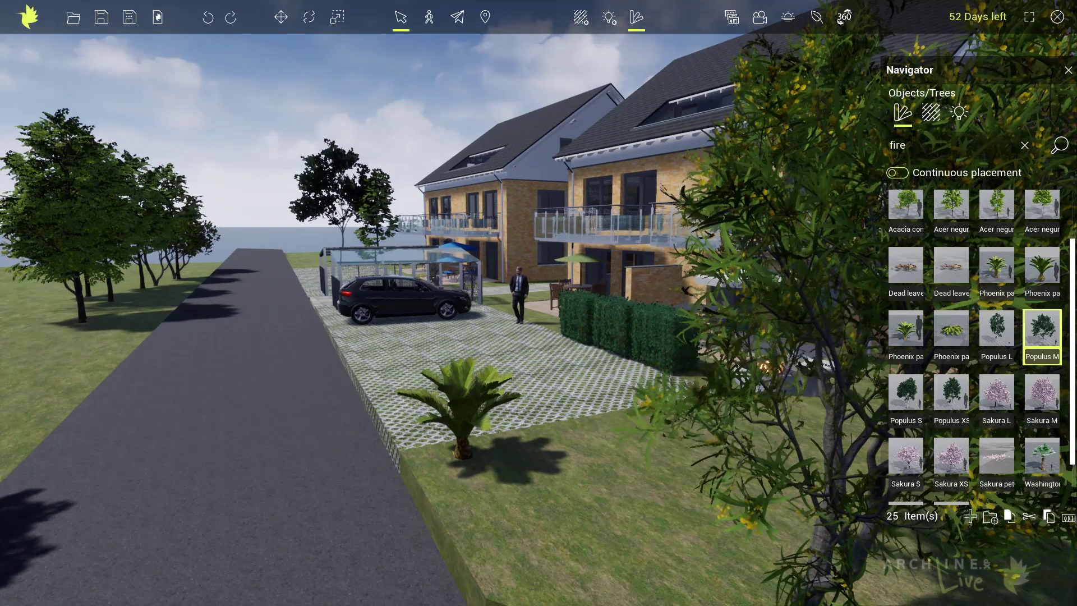
click(906, 121)
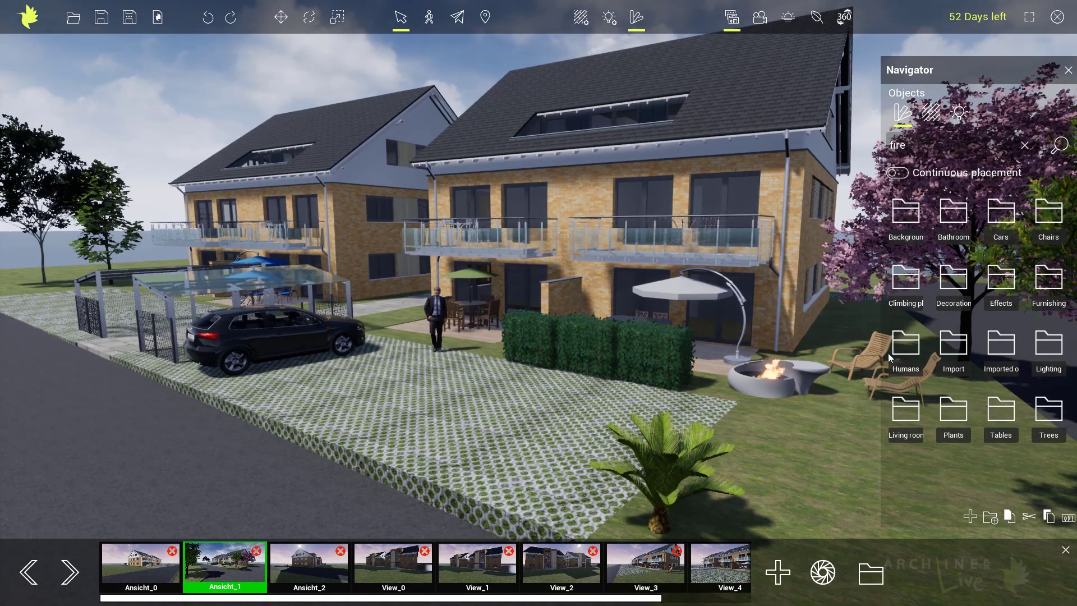
click(945, 347)
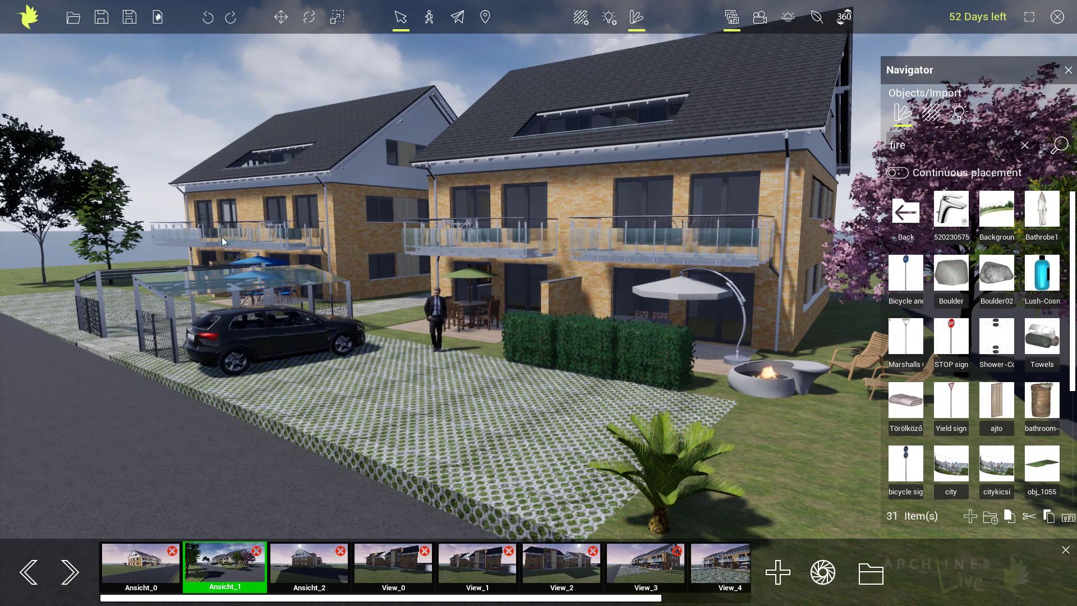
click(30, 21)
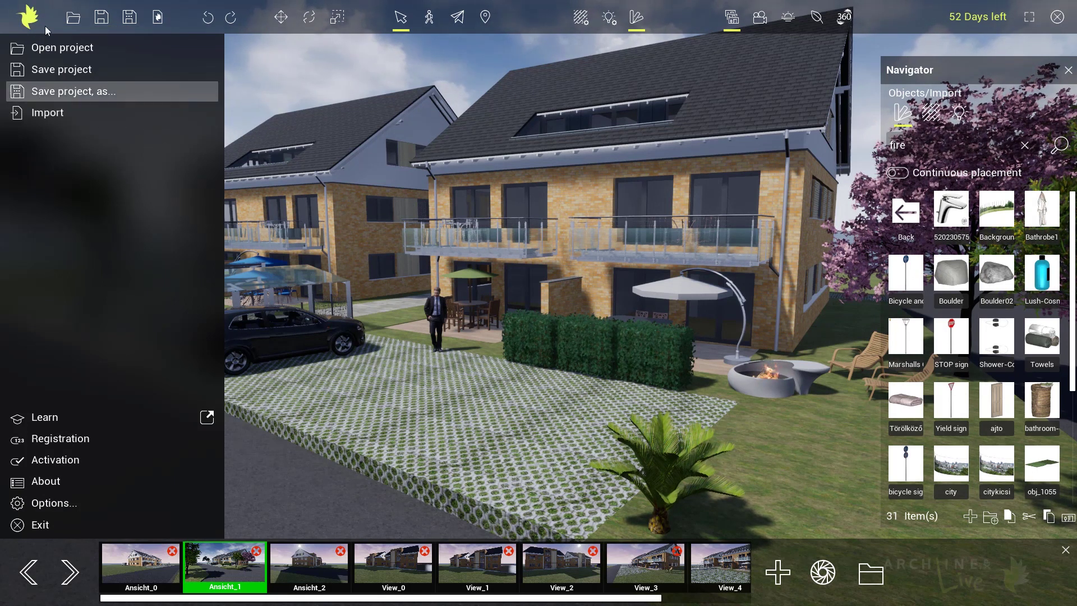
click(29, 18)
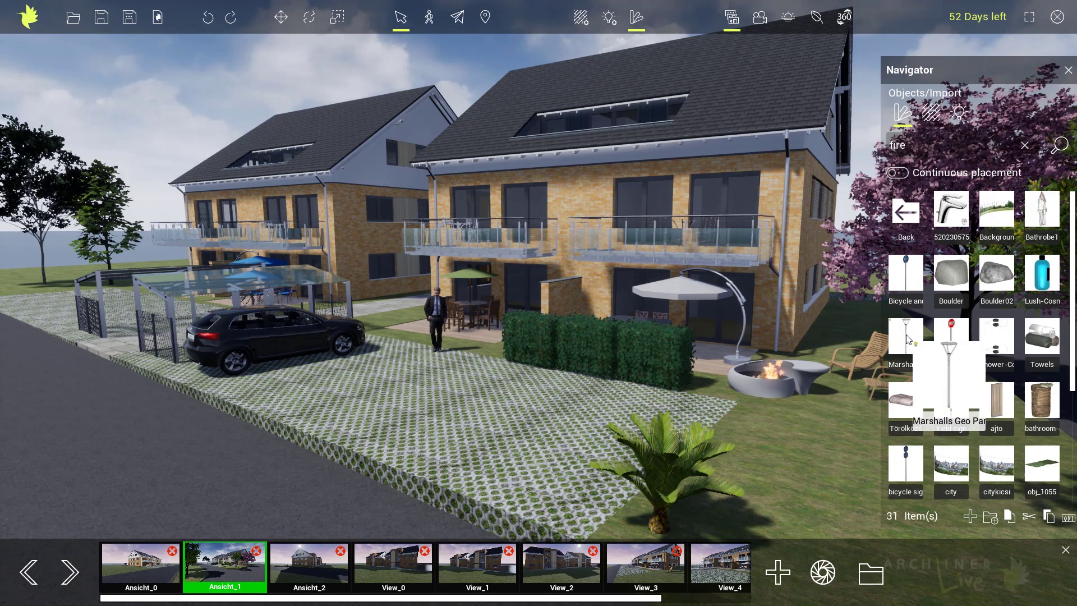
drag(632, 526, 747, 528)
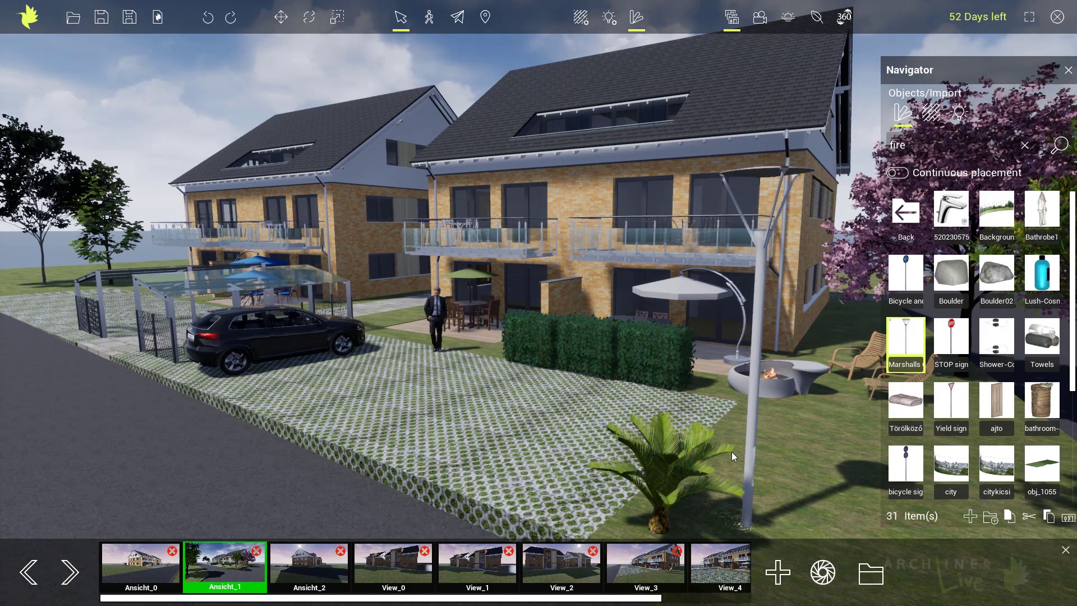
drag(732, 452, 713, 456)
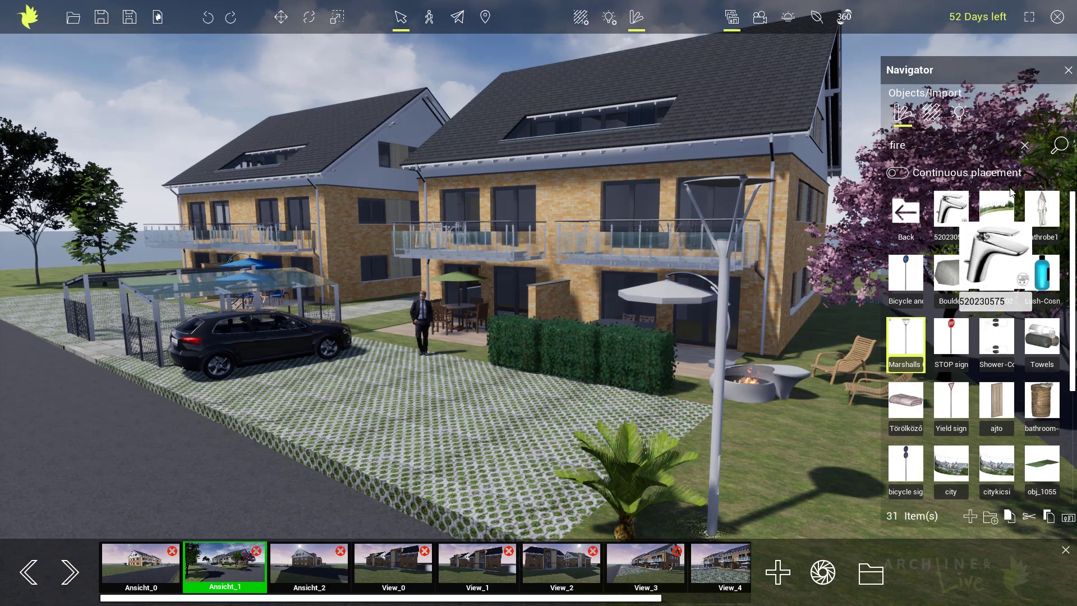
mouse_move(1002, 212)
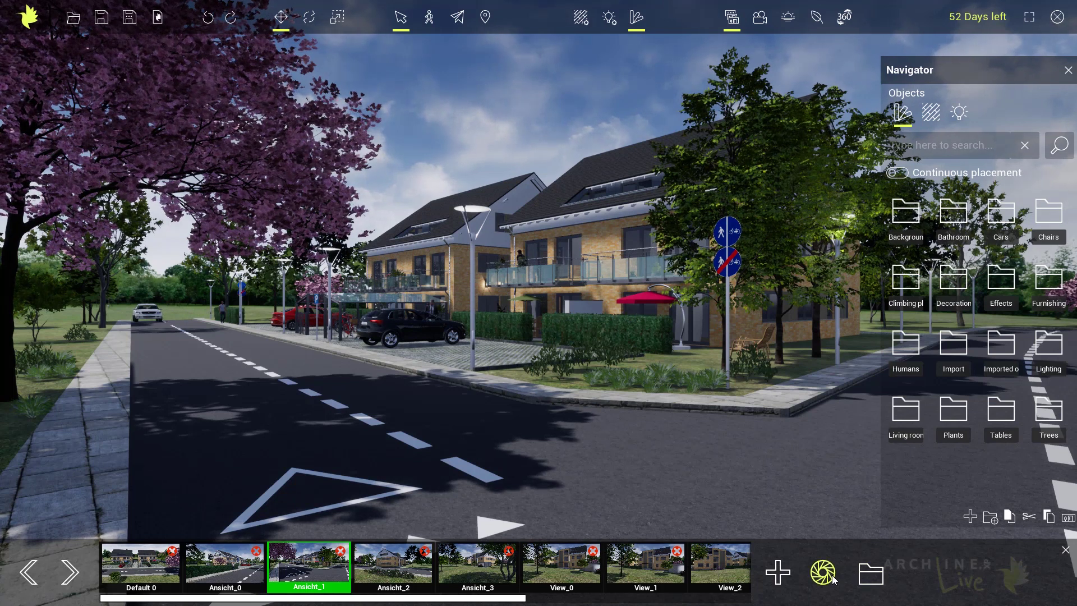
Open the project's folder of rendered images, view View_3.png, and close the picture and the folder.
click(864, 576)
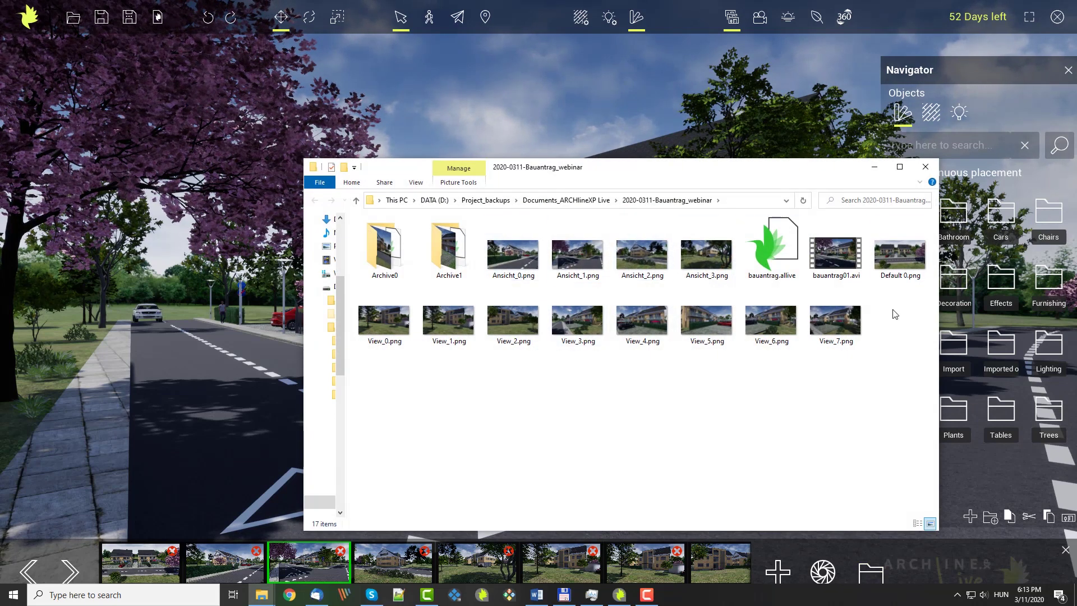
double_click(571, 321)
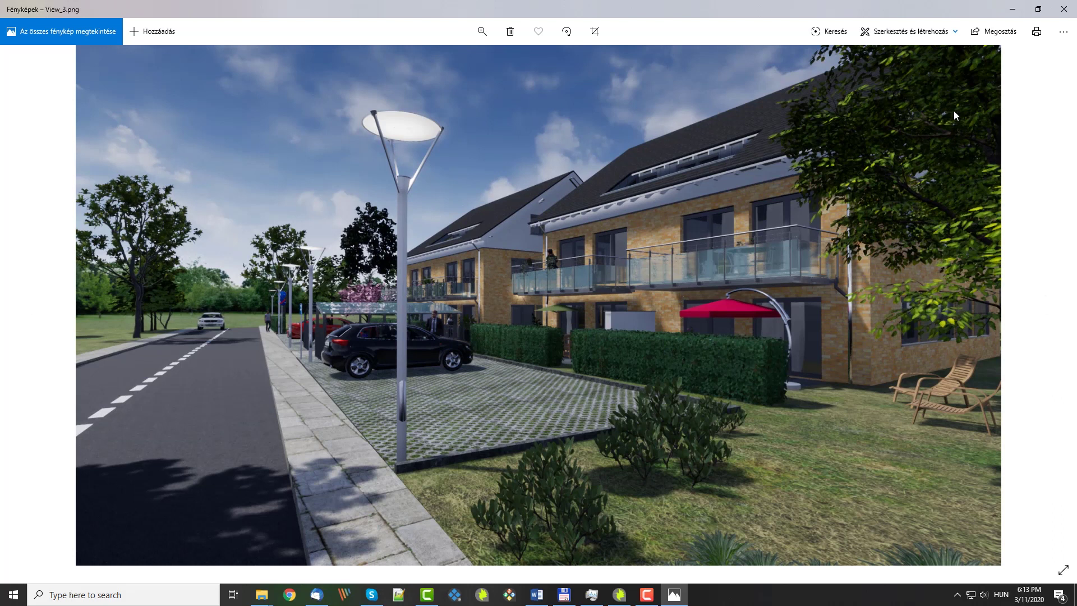
click(1061, 14)
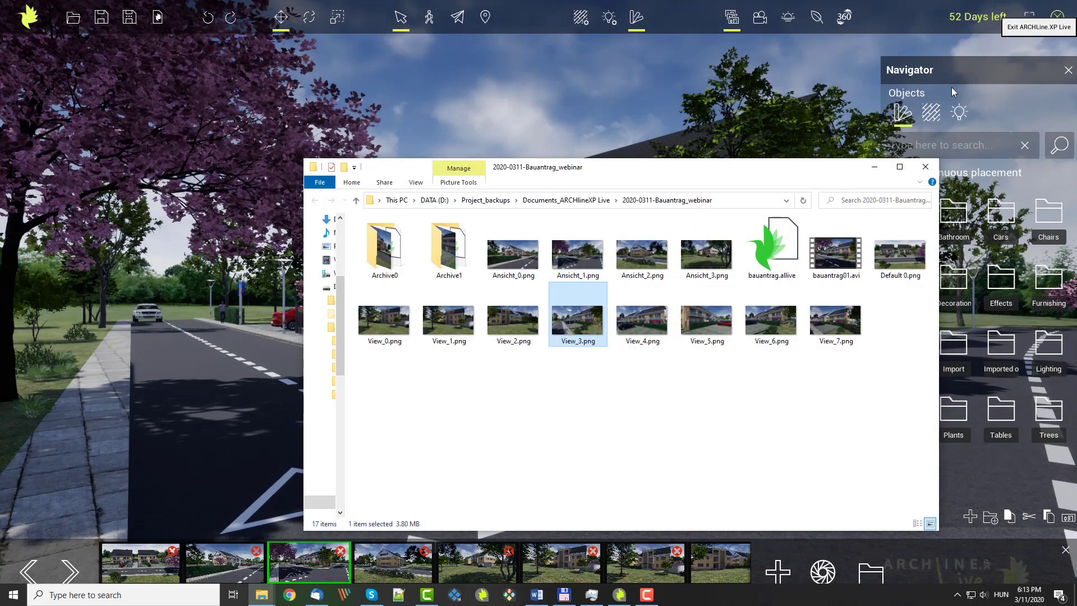
click(925, 161)
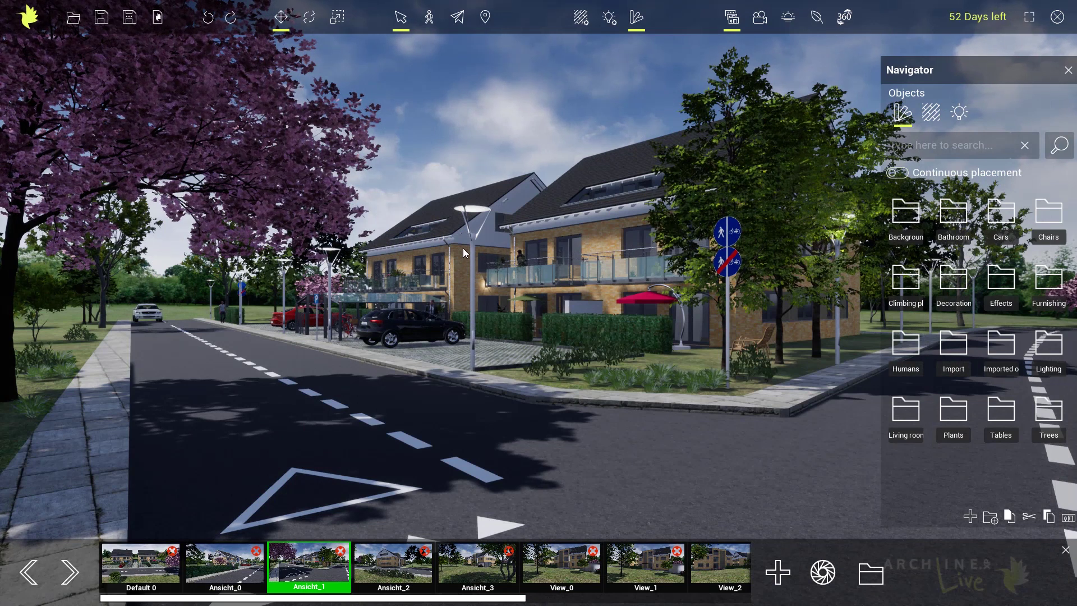
Start editing lamps and lights, and inspect the light sources of the street lamp and the near building's lamps.
key(Up)
scroll(446, 223, up, 5)
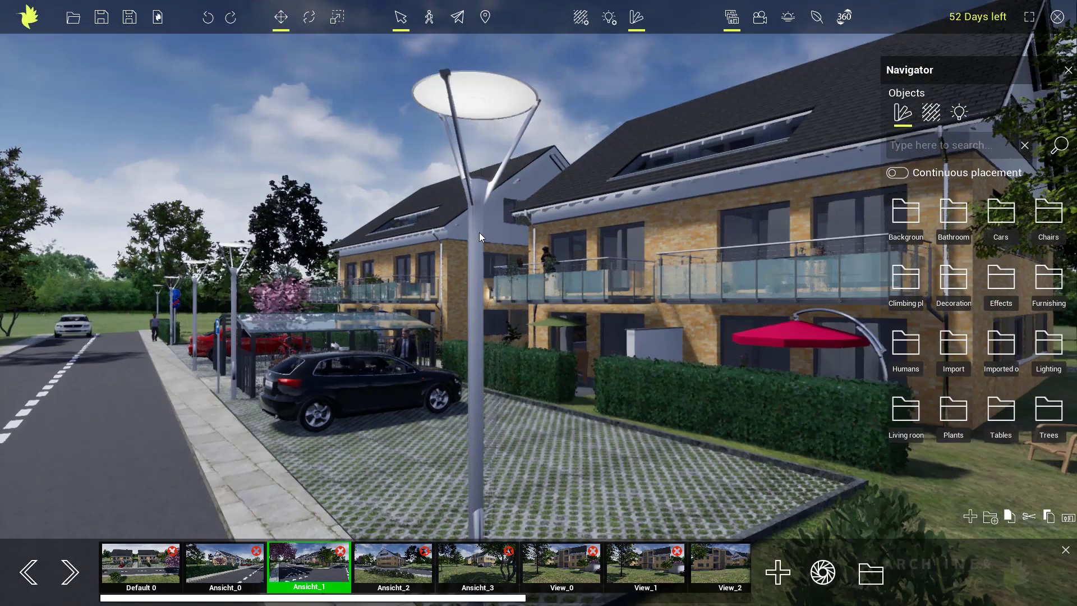
click(479, 234)
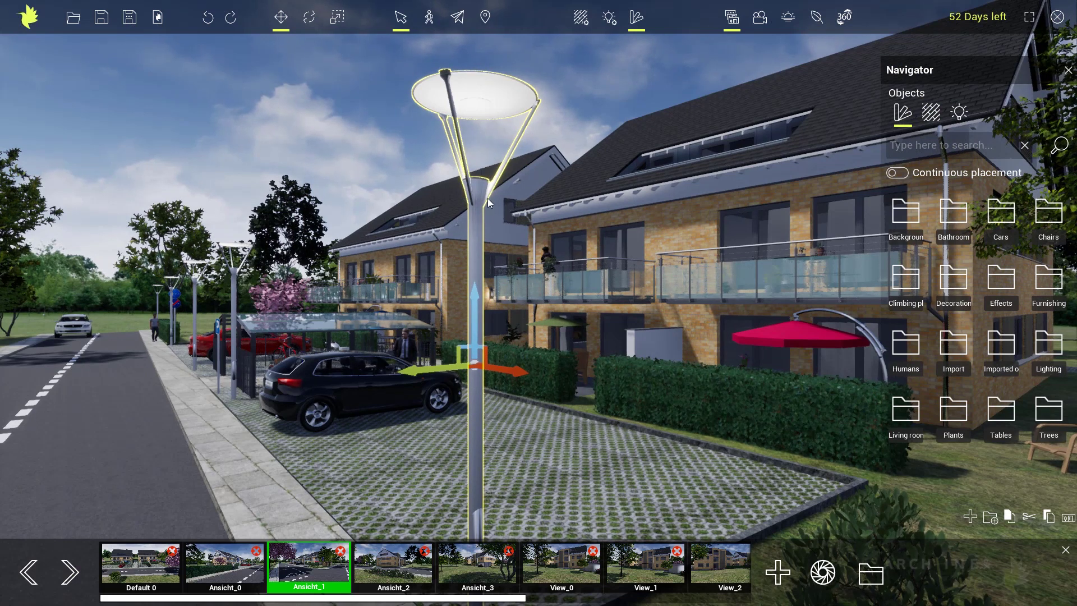
click(609, 19)
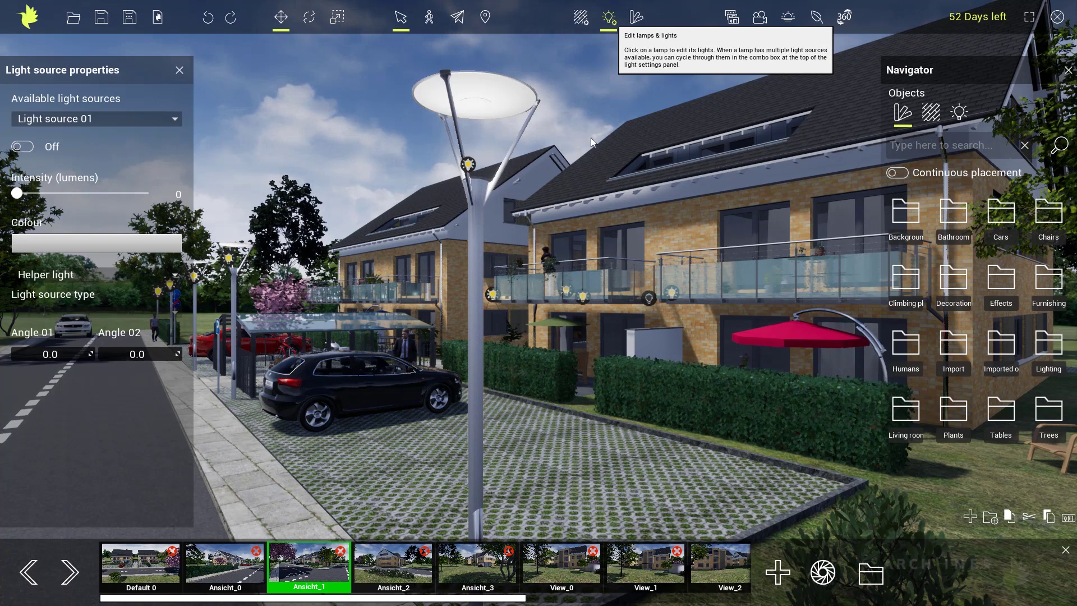
click(525, 255)
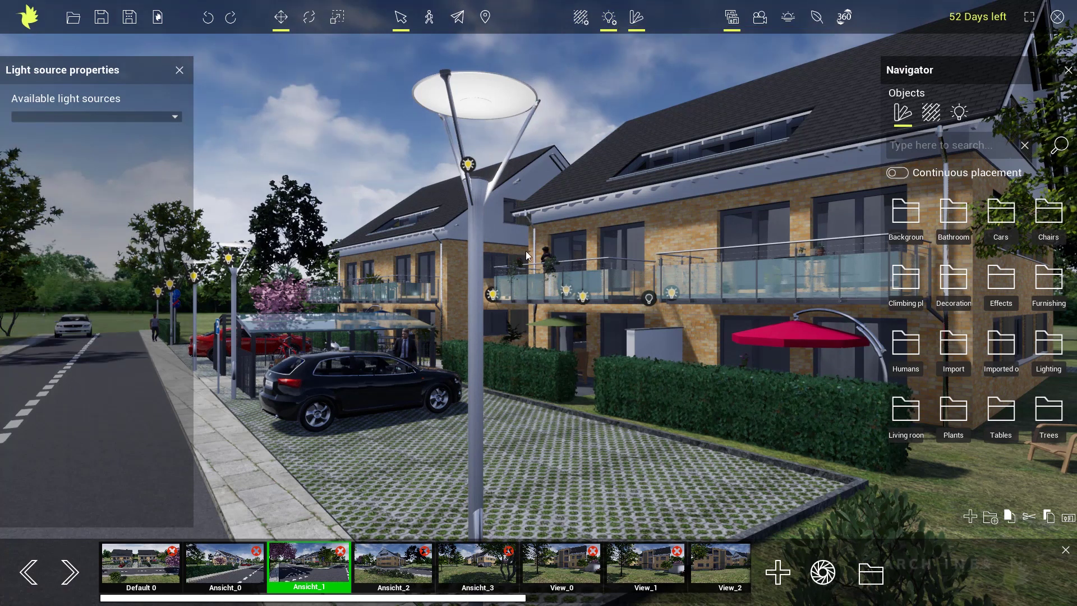
click(583, 297)
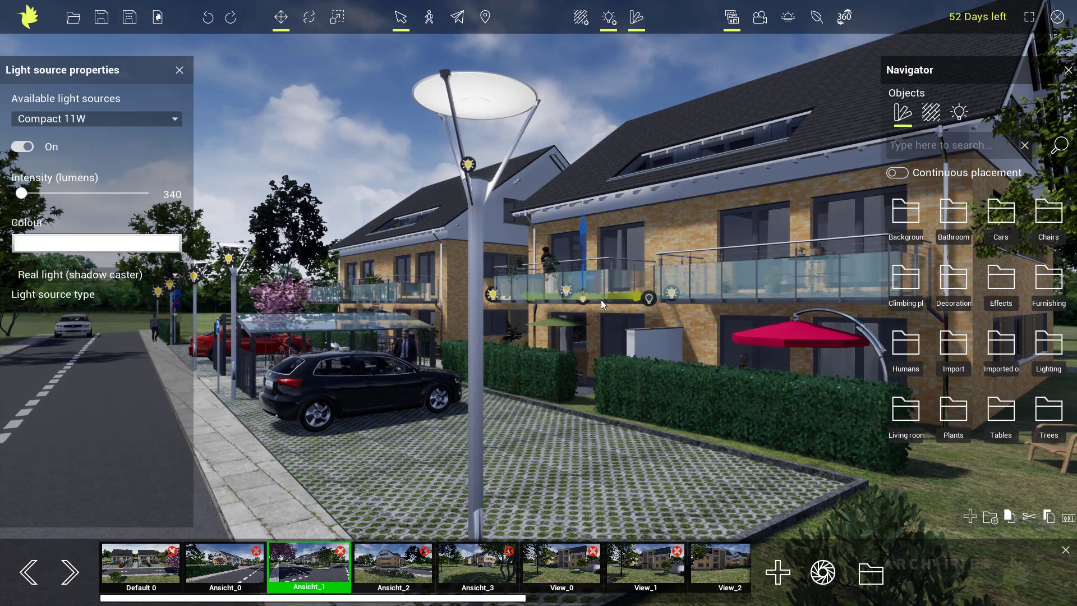
click(649, 300)
click(472, 162)
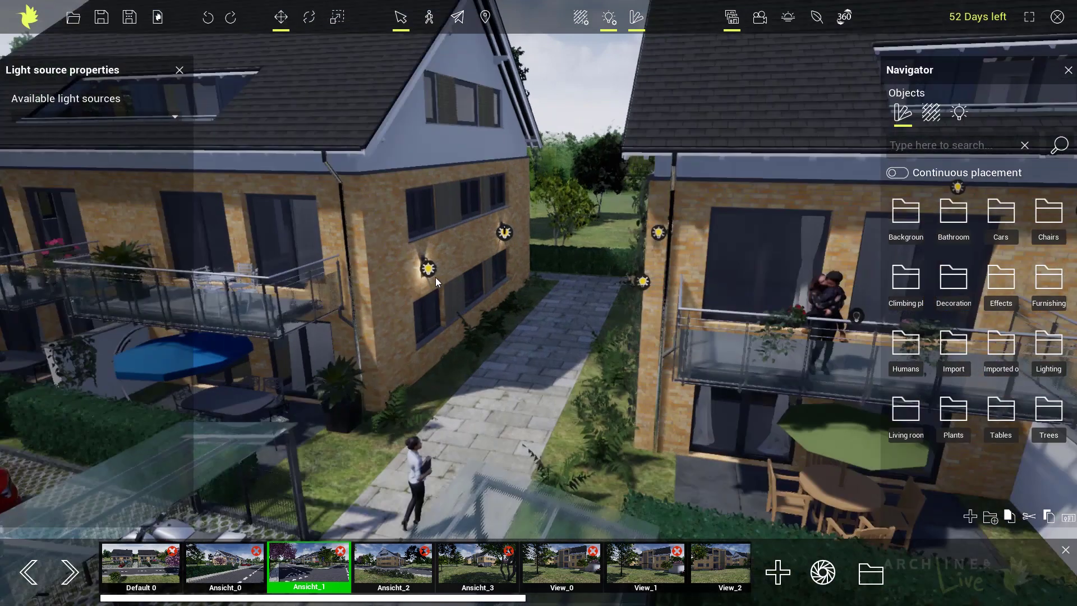
Select the Compact 11W wall light on the far building's gable wall, test its switch and set its intensity to 1,659 lumens.
click(426, 270)
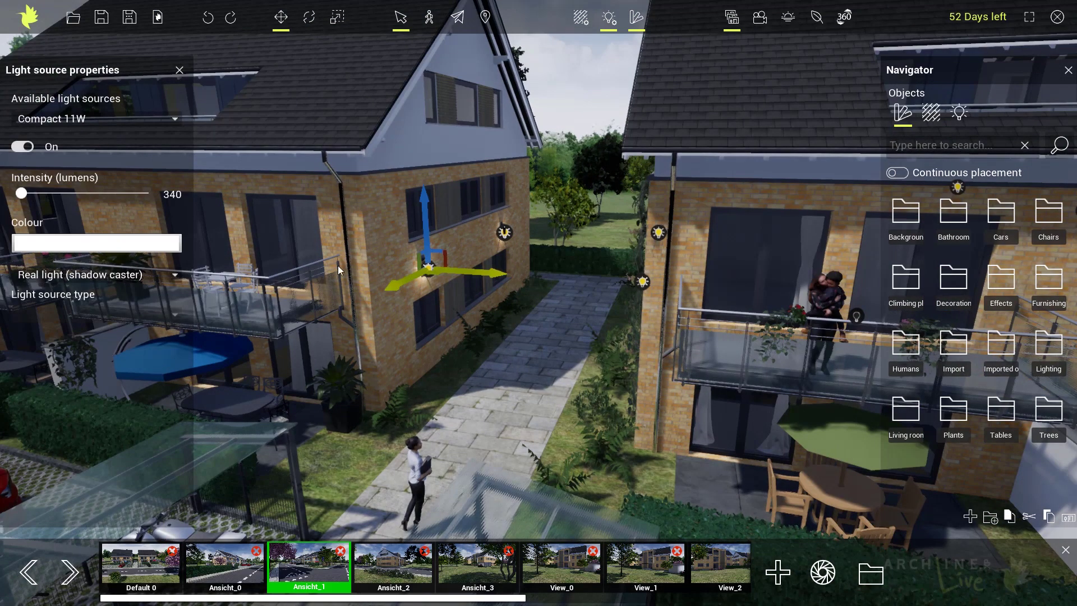
click(22, 146)
click(22, 147)
drag(46, 193, 66, 194)
click(49, 194)
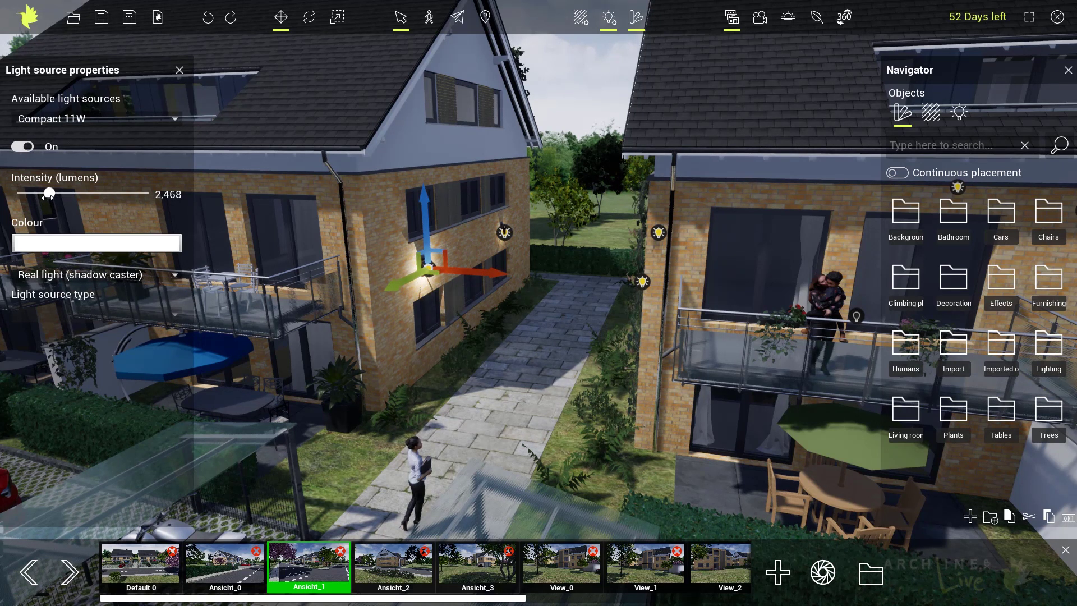
Look through the RAL colour table for the wall light's colour and cancel the colour selection.
click(62, 245)
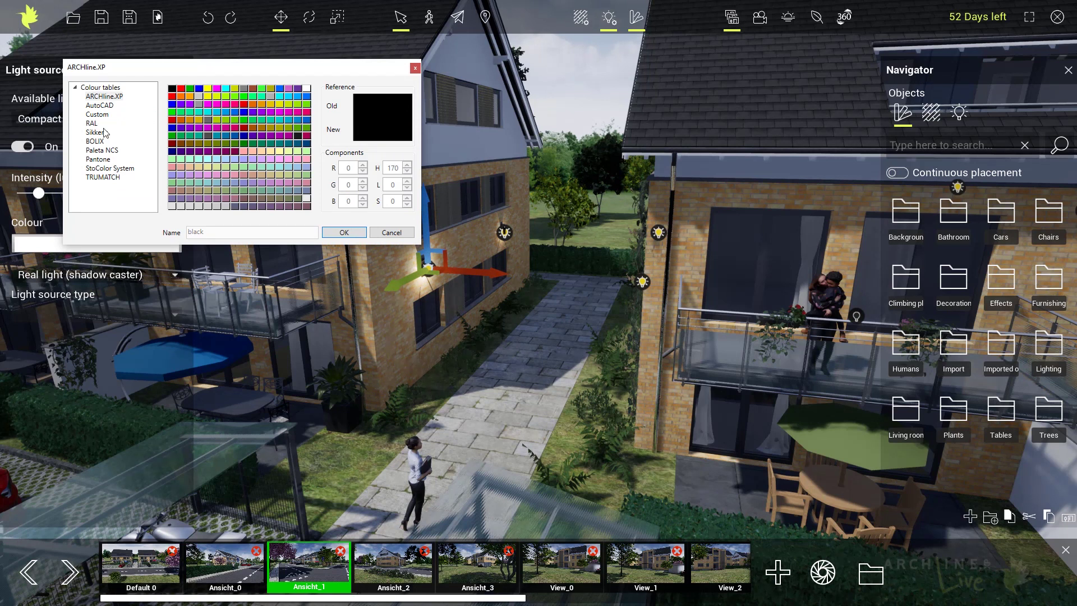
click(91, 123)
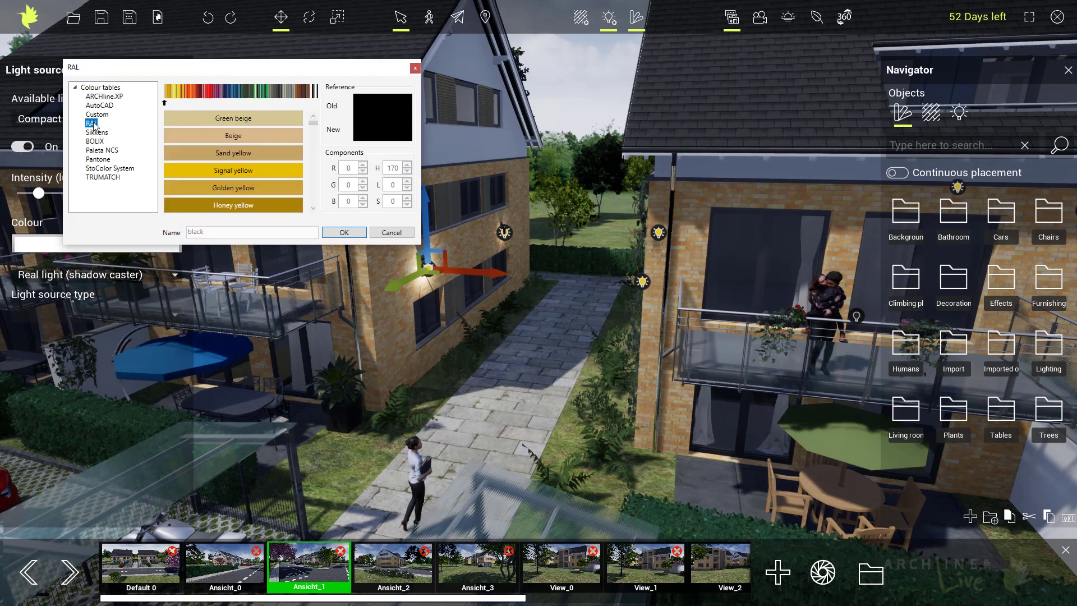
click(172, 103)
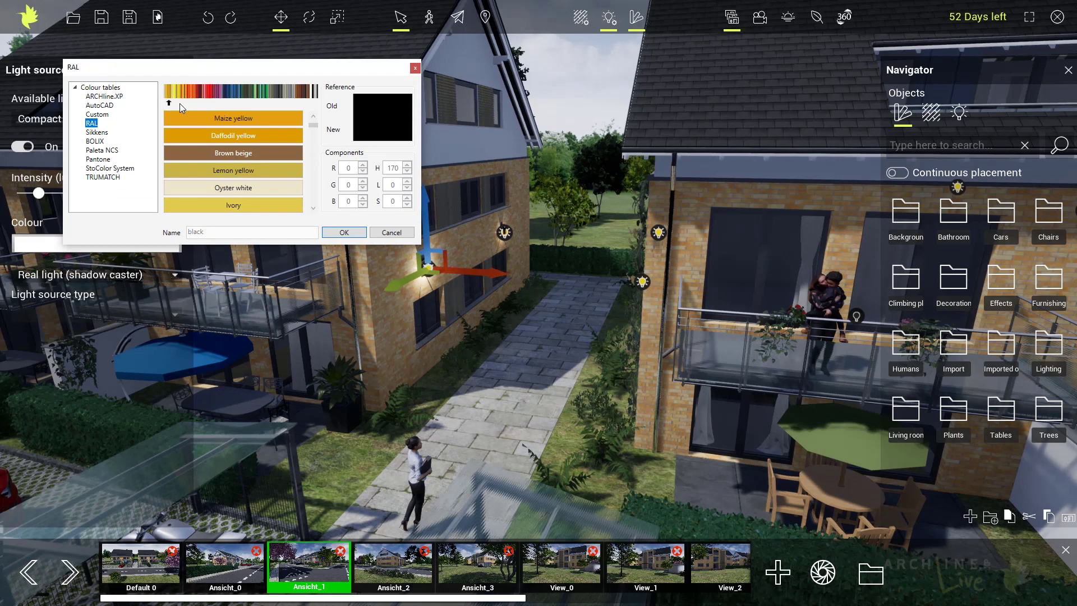
click(390, 232)
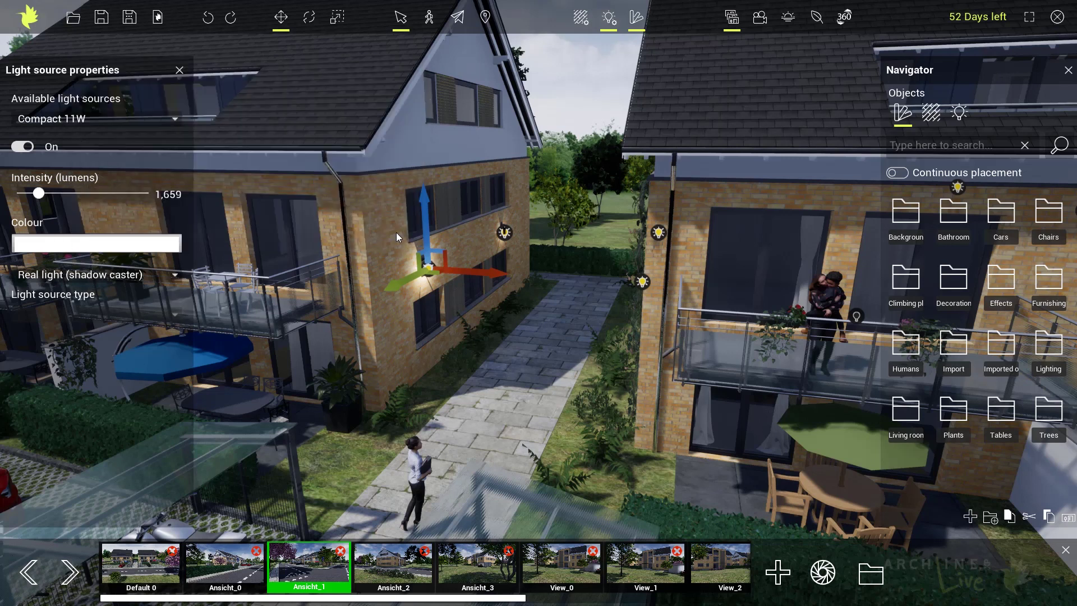
Try the wall light as a Helper light and return it to Real light (shadow caster).
click(156, 277)
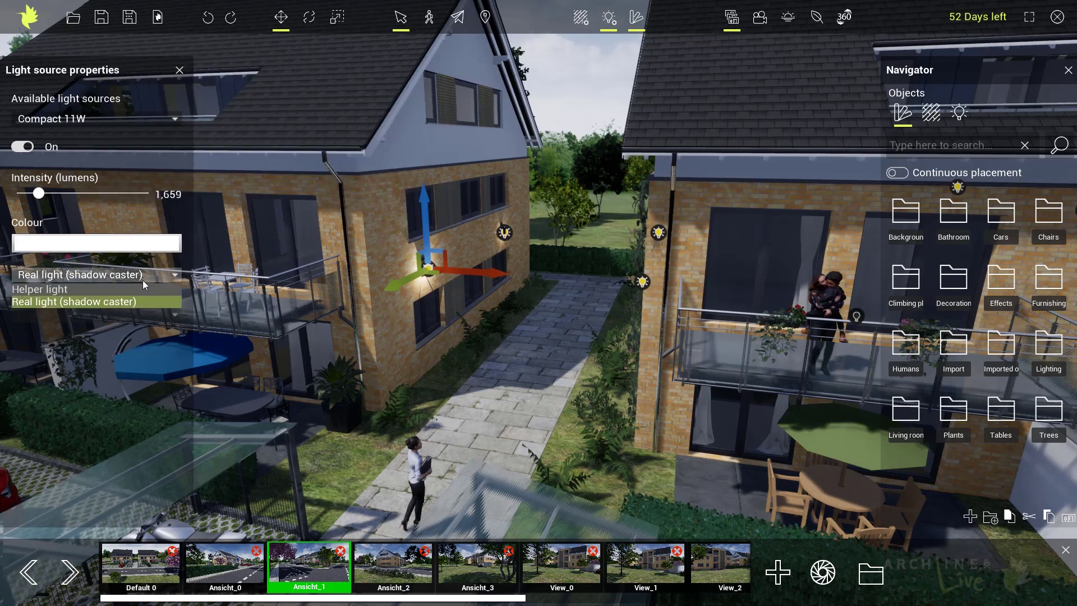
click(90, 289)
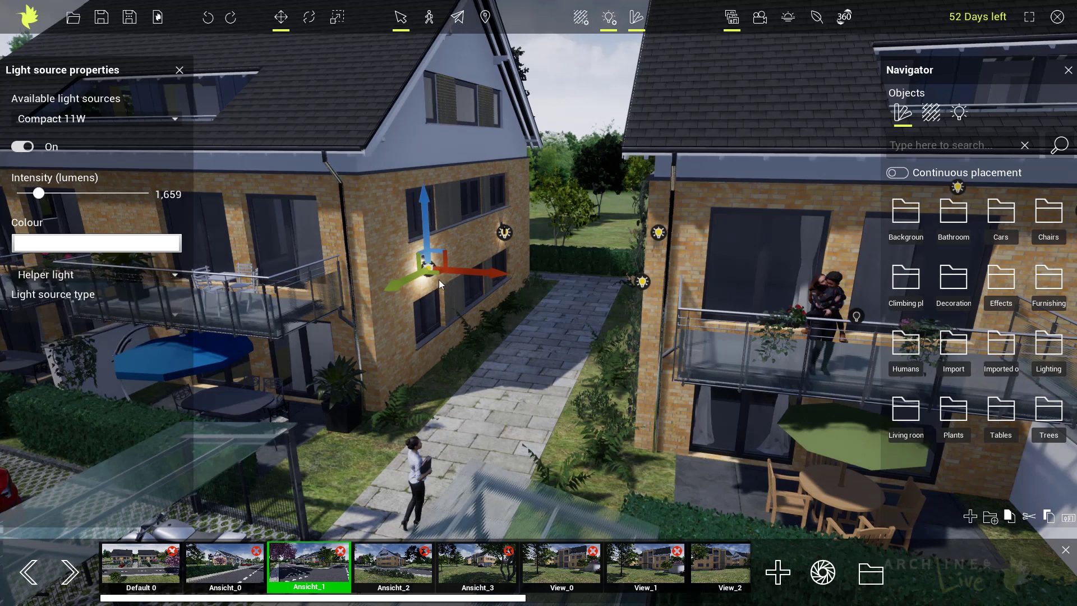
click(166, 275)
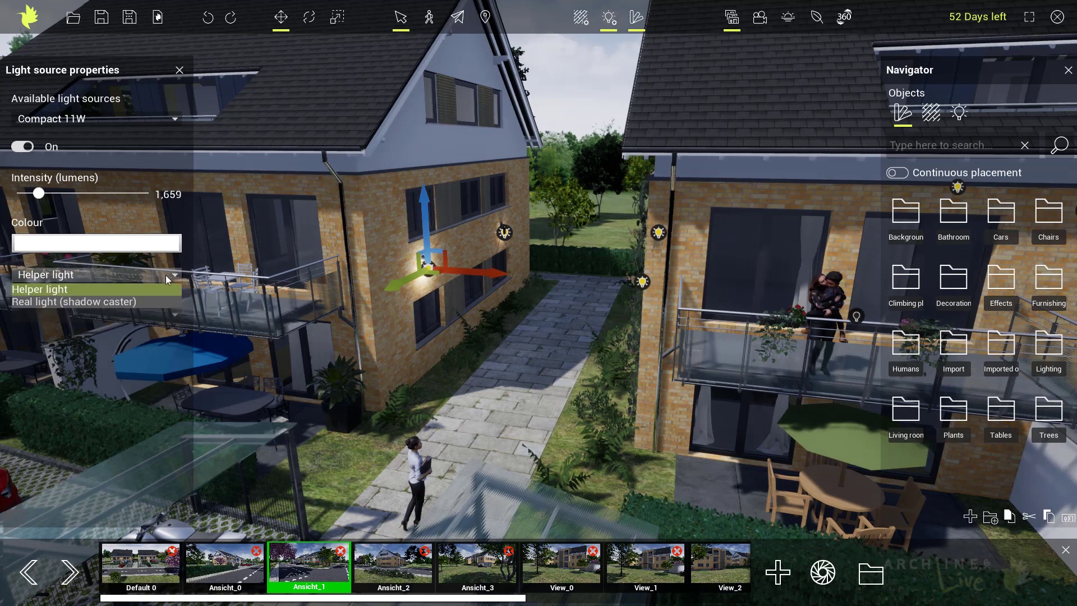
click(53, 302)
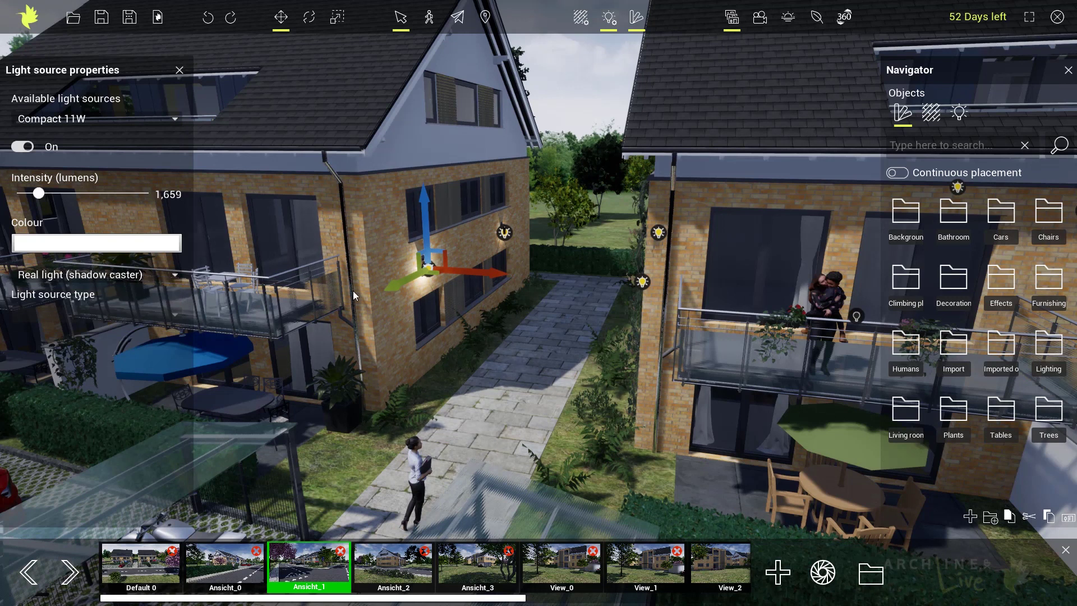
Switch off the gable wall light and return to the saved view Ansicht_1.
click(22, 146)
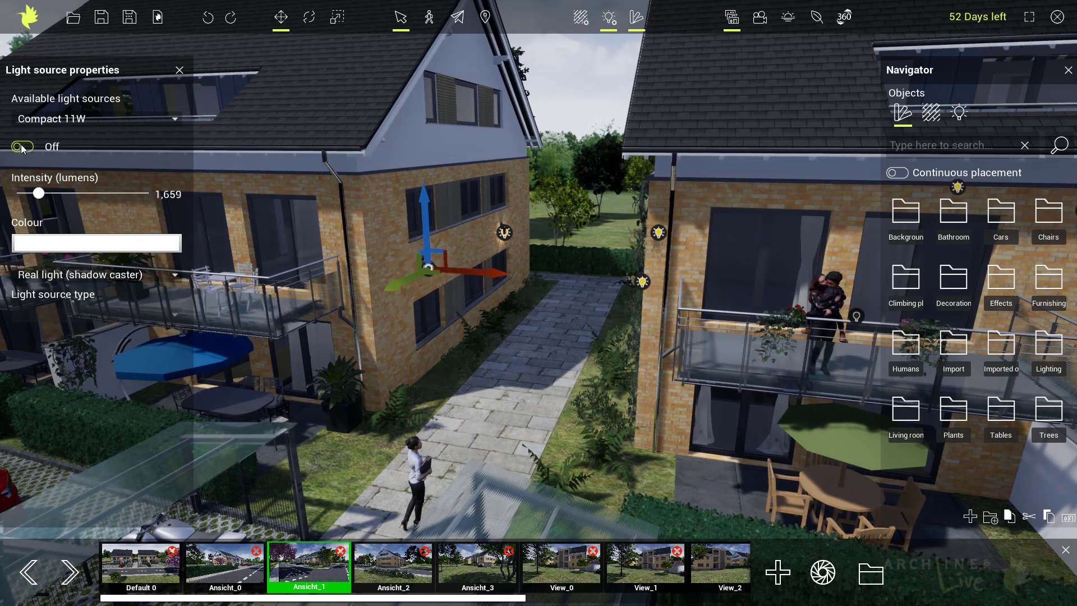
click(179, 70)
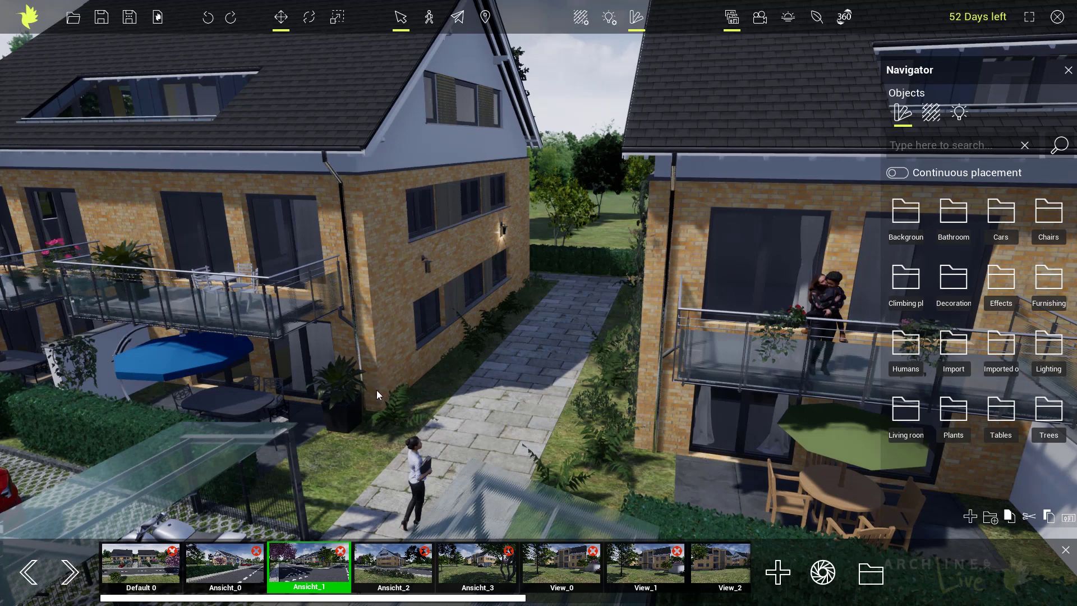
click(314, 567)
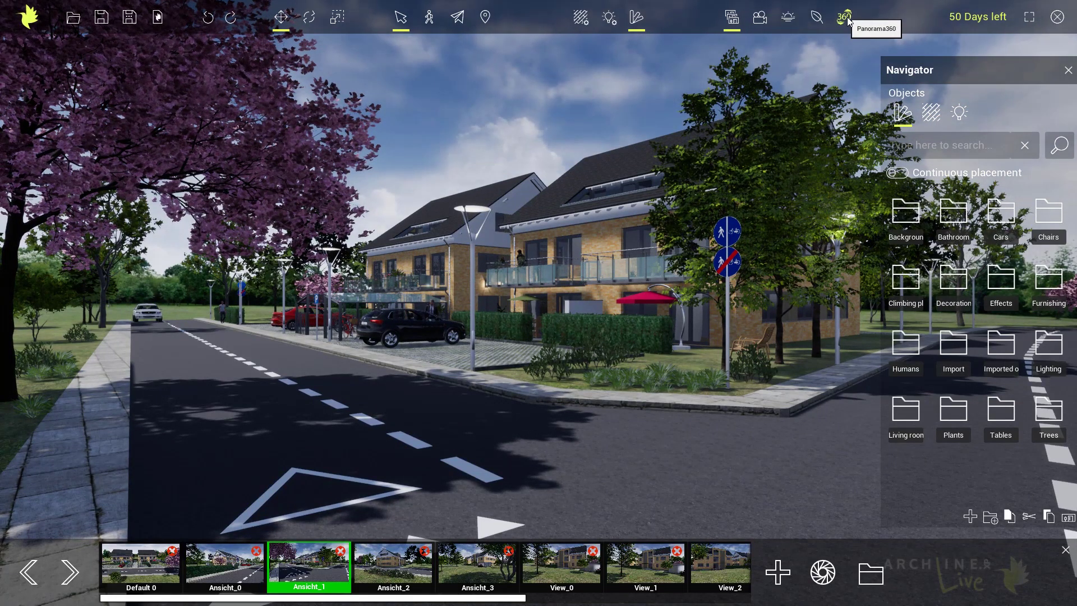
Open the animation editor, look at Animation 0 in the animation list, and play animation 01.
click(759, 18)
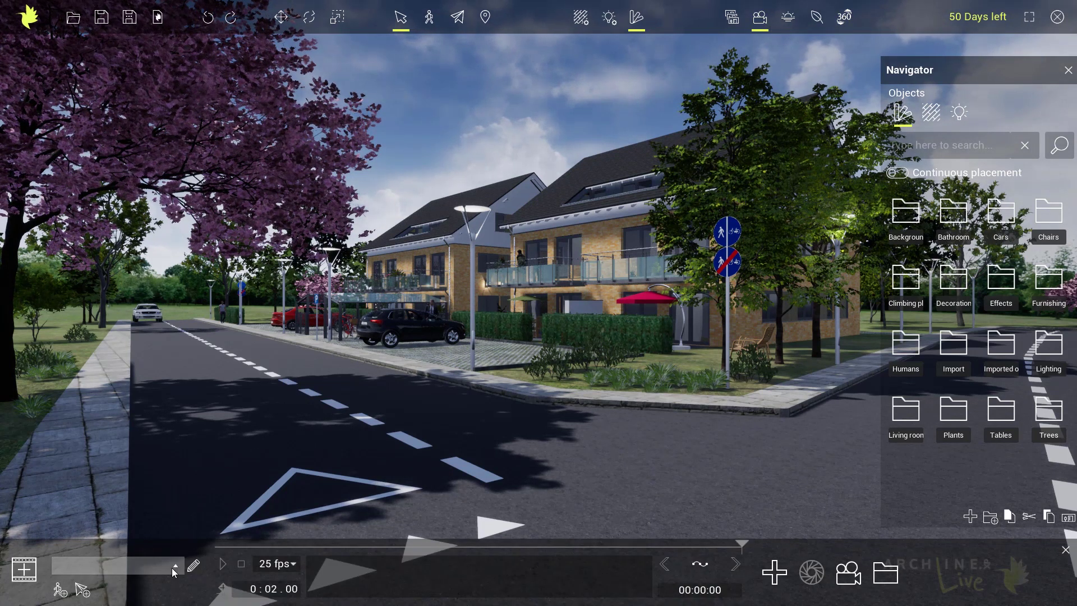
click(172, 568)
click(119, 339)
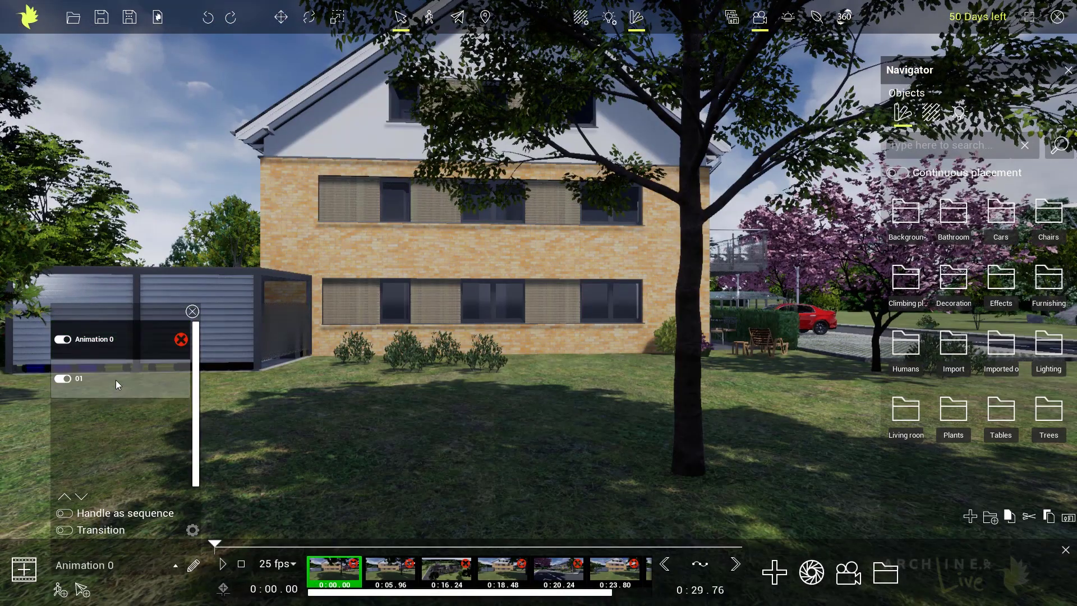
click(115, 379)
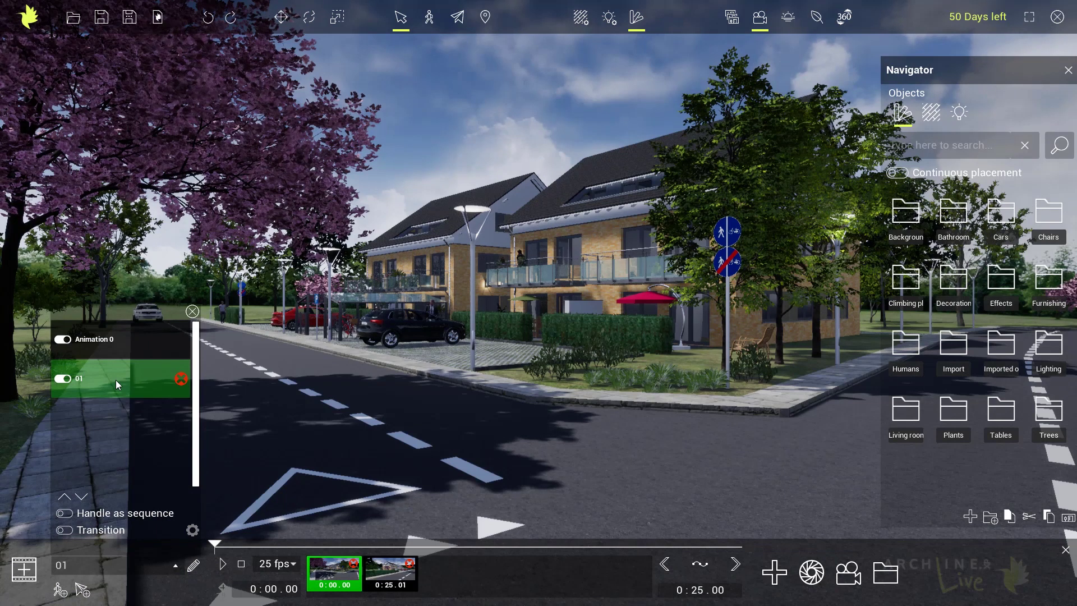
click(222, 567)
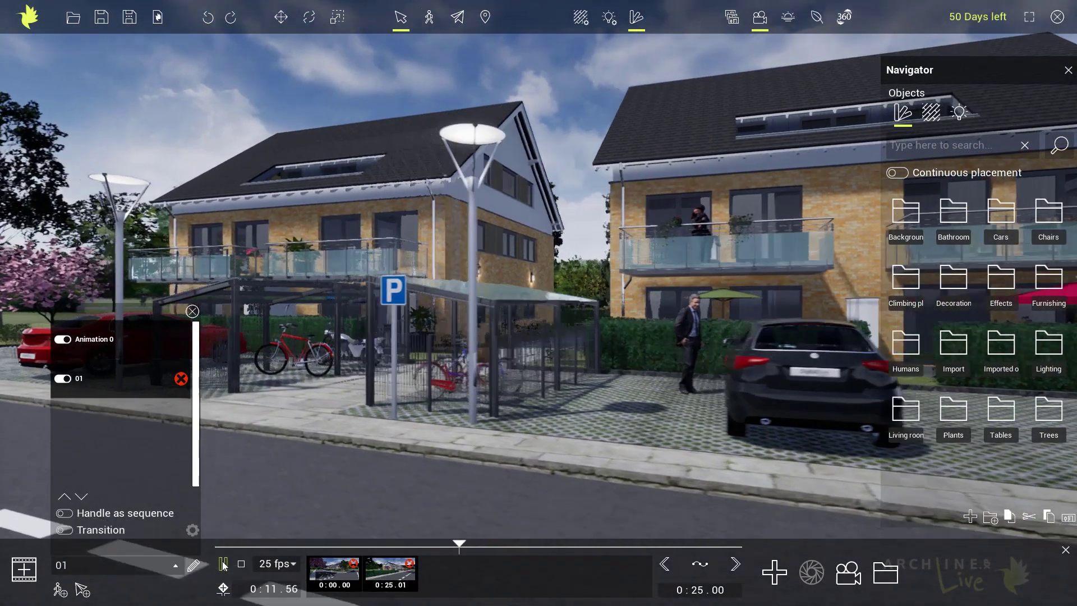
Pause the playback of animation 01 and close the animation list.
click(223, 563)
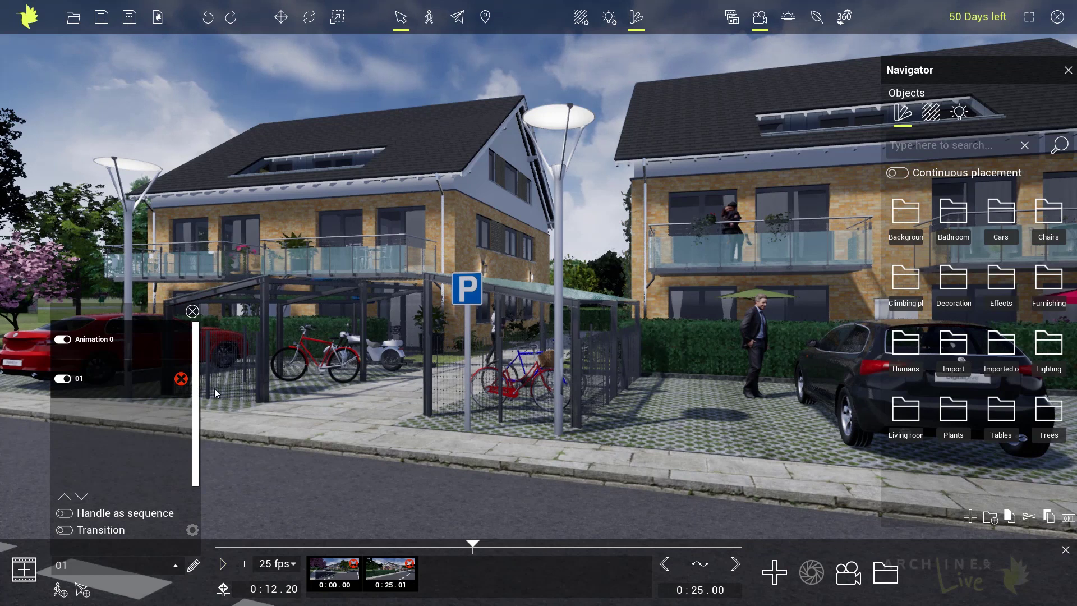
click(192, 311)
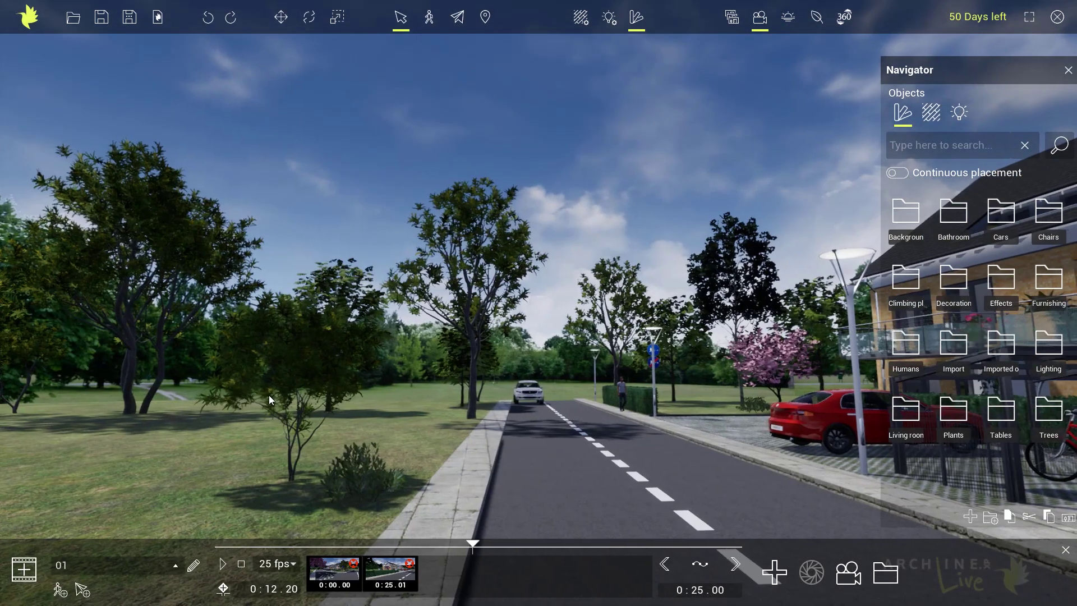
Fly to the lawn across the street in Go to click-point mode and create a new animation starting with both buildings in view.
right_drag(268, 395, 116, 421)
right_drag(463, 419, 130, 419)
right_drag(437, 420, 233, 418)
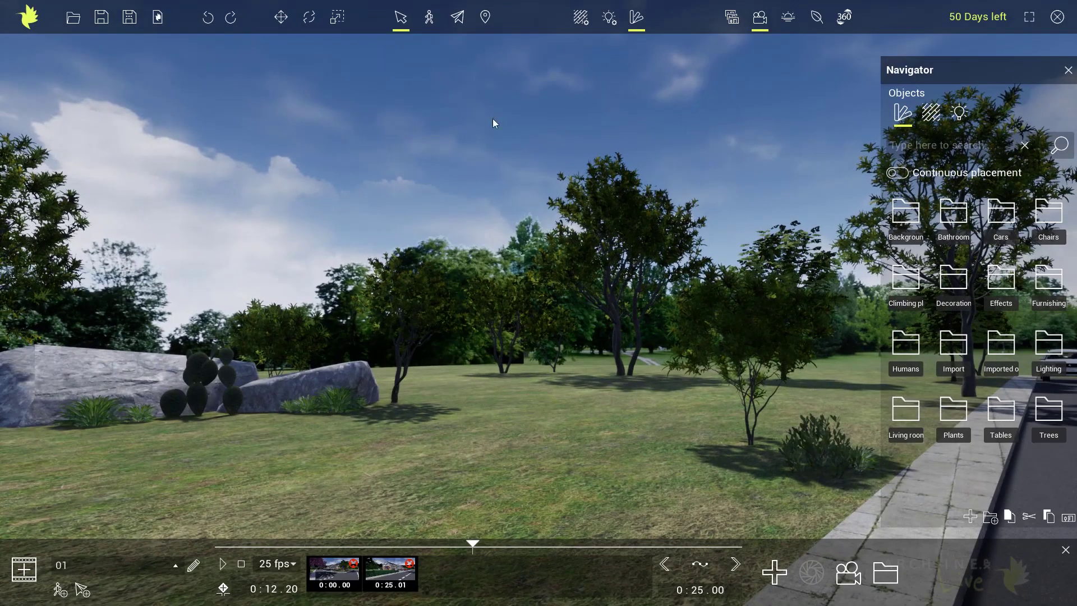
click(484, 20)
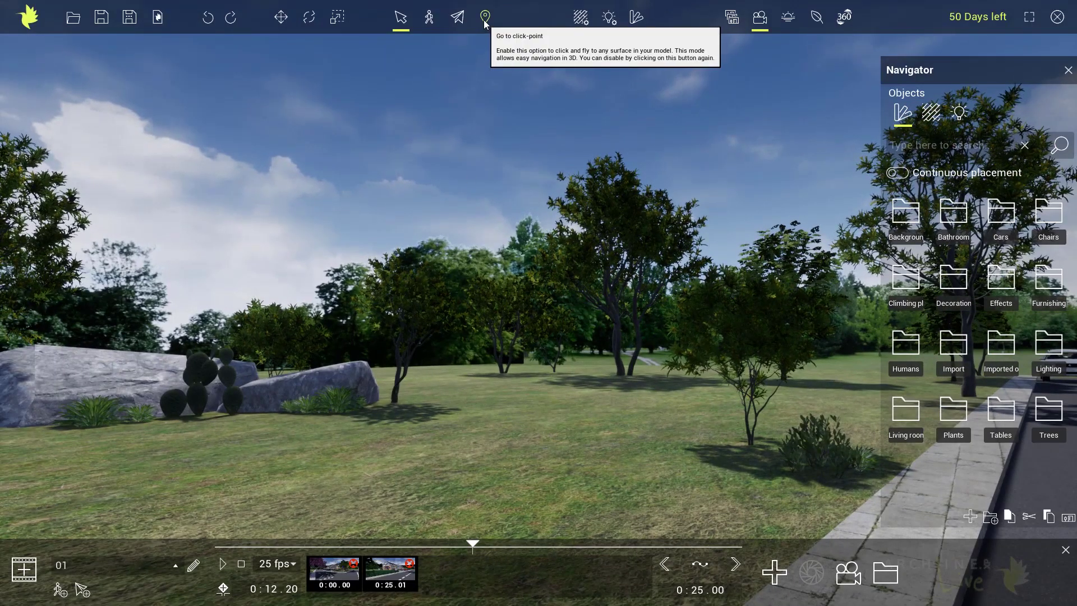
click(292, 424)
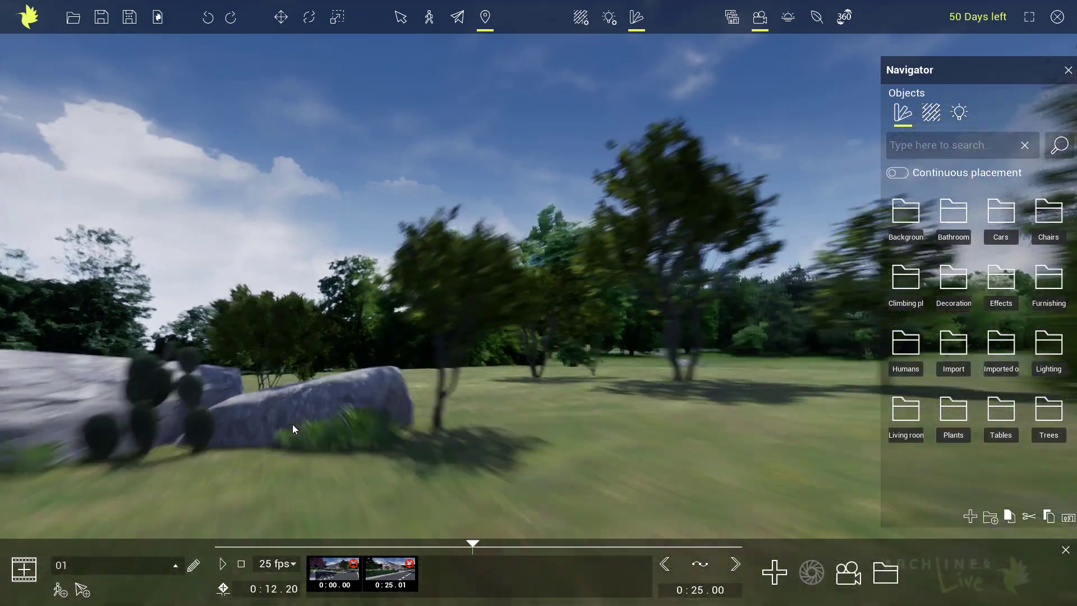
right_drag(285, 425, 666, 421)
right_drag(350, 412, 648, 409)
right_drag(360, 413, 461, 413)
scroll(460, 409, up, 5)
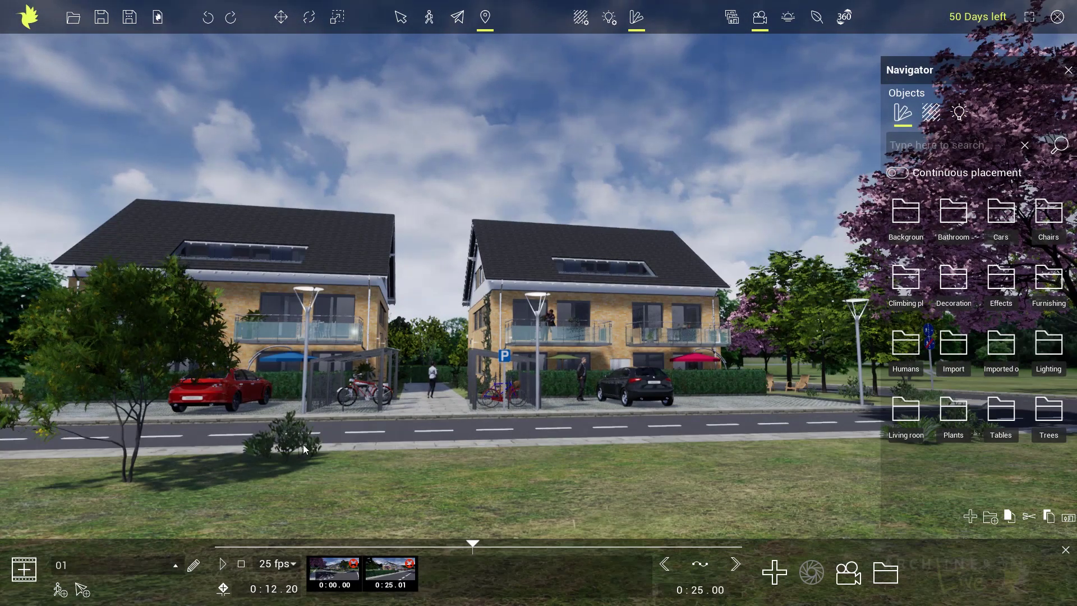
click(24, 569)
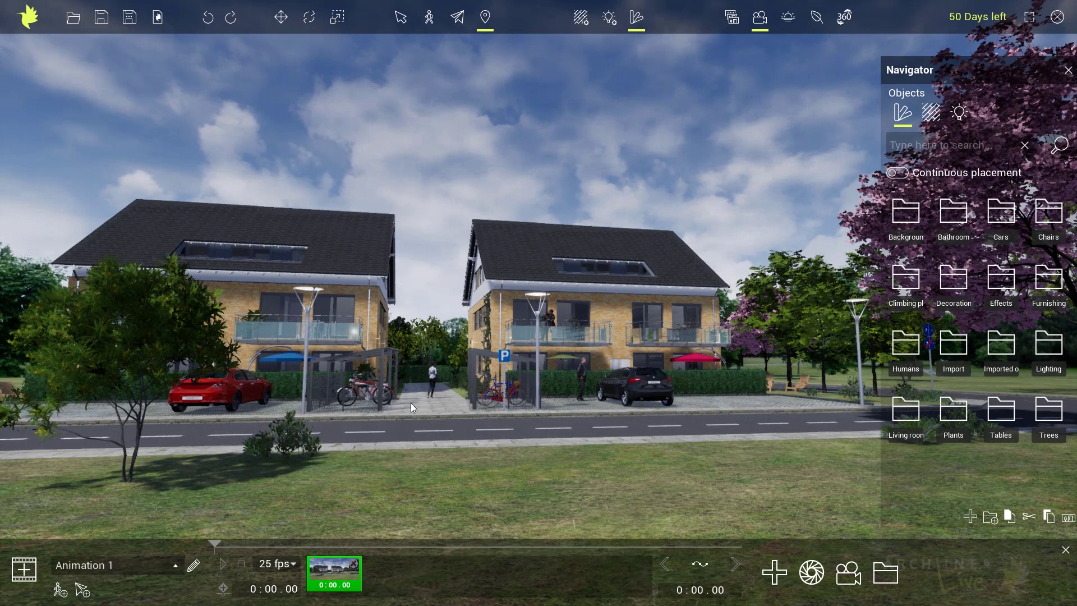
Add a second keyframe at 6 seconds with the camera facing the paved path between the two buildings.
scroll(399, 405, up, 5)
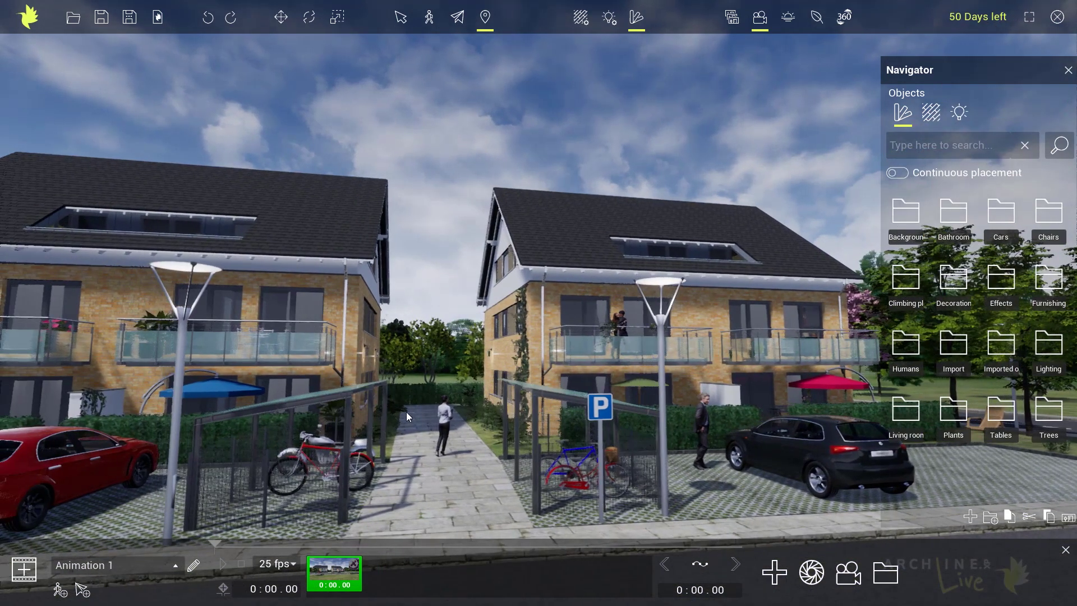
scroll(406, 411, up, 5)
scroll(406, 412, up, 5)
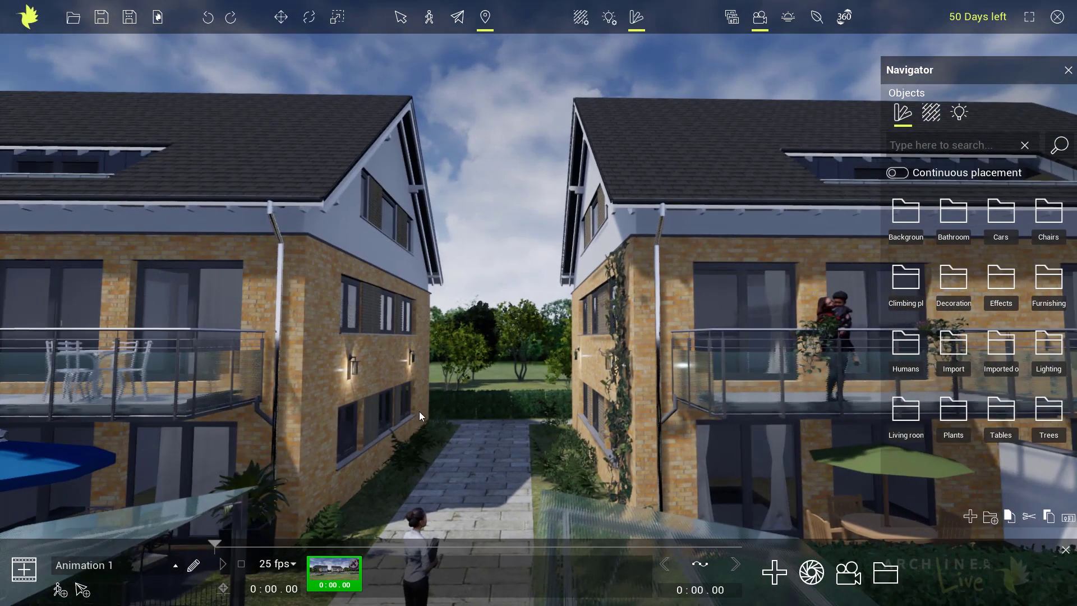
scroll(429, 407, up, 5)
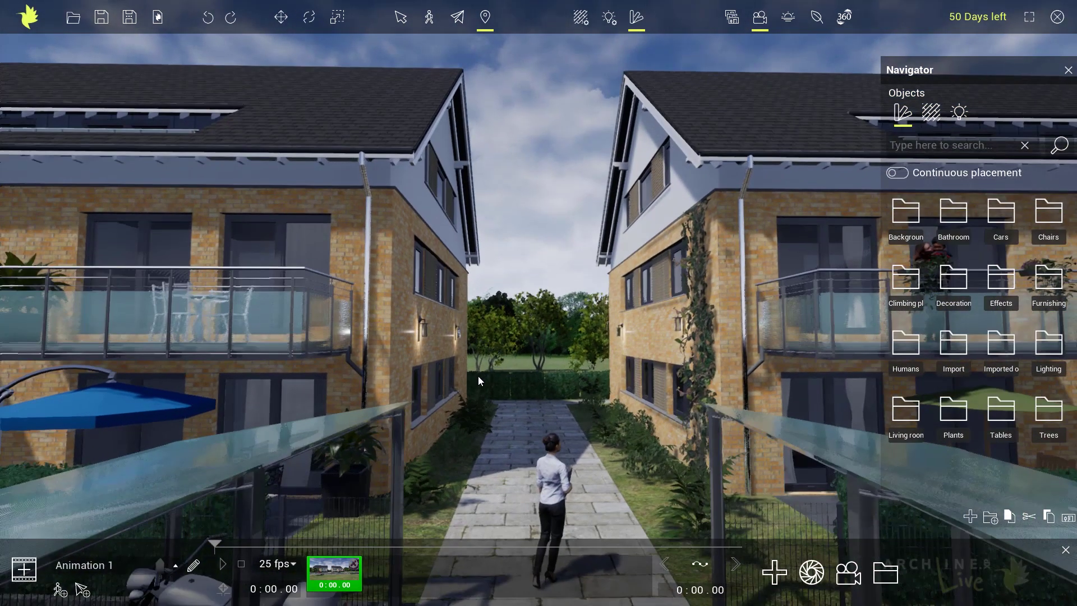
click(776, 570)
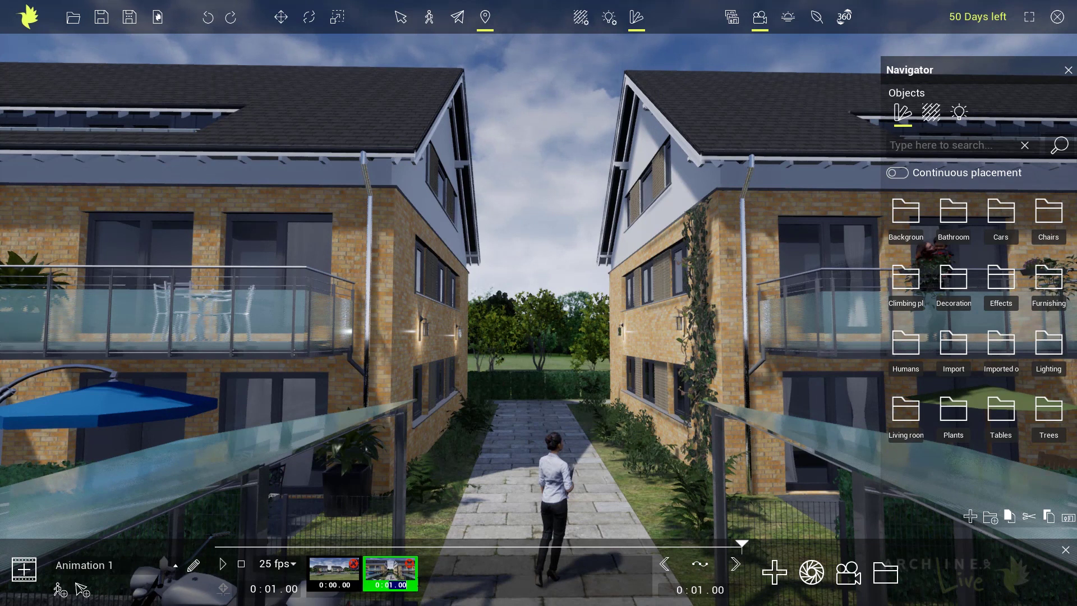
key(Return)
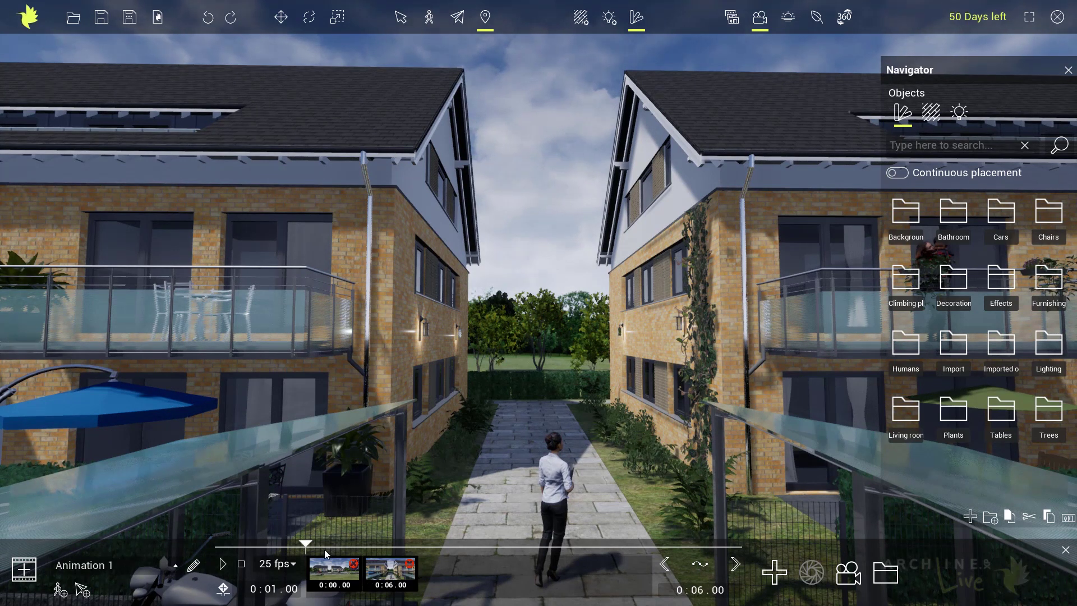
Play the new camera animation from its beginning.
drag(305, 547, 215, 547)
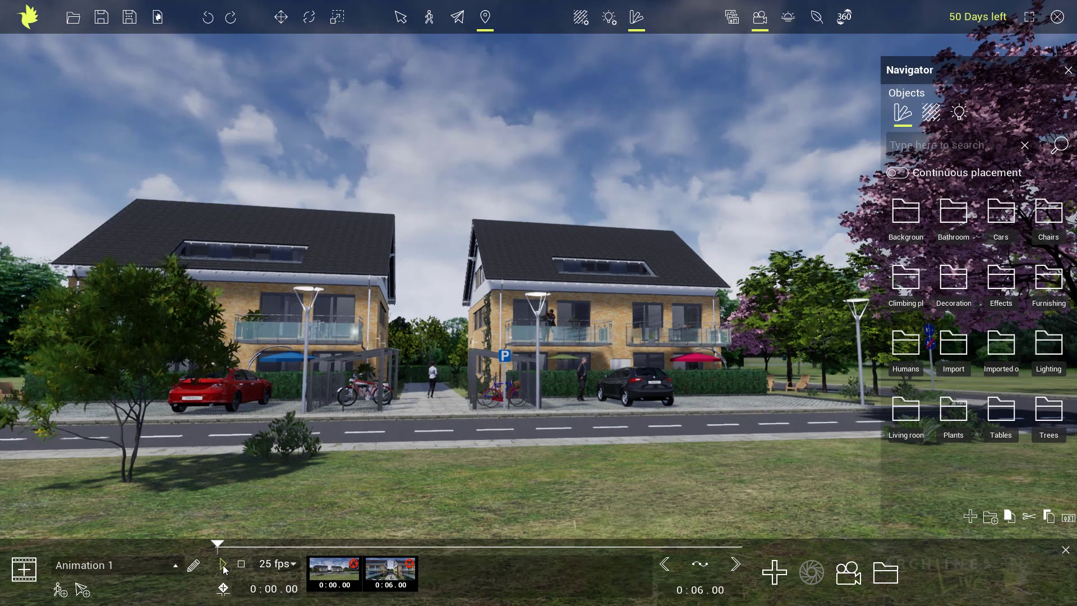
click(223, 564)
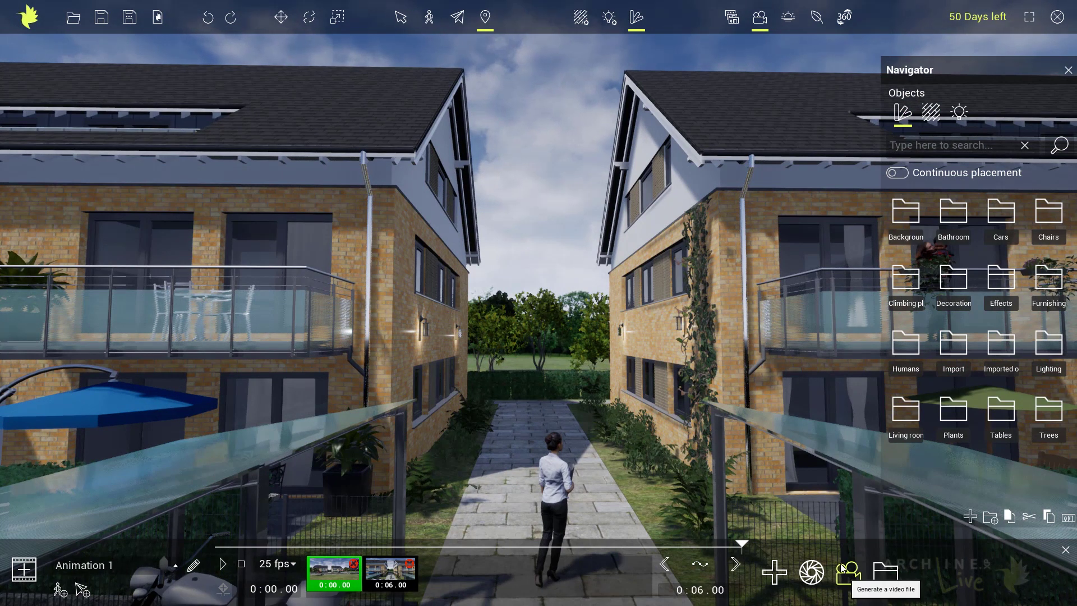
Open the project's video folder and play the rendered video bauantrag01.avi.
click(885, 575)
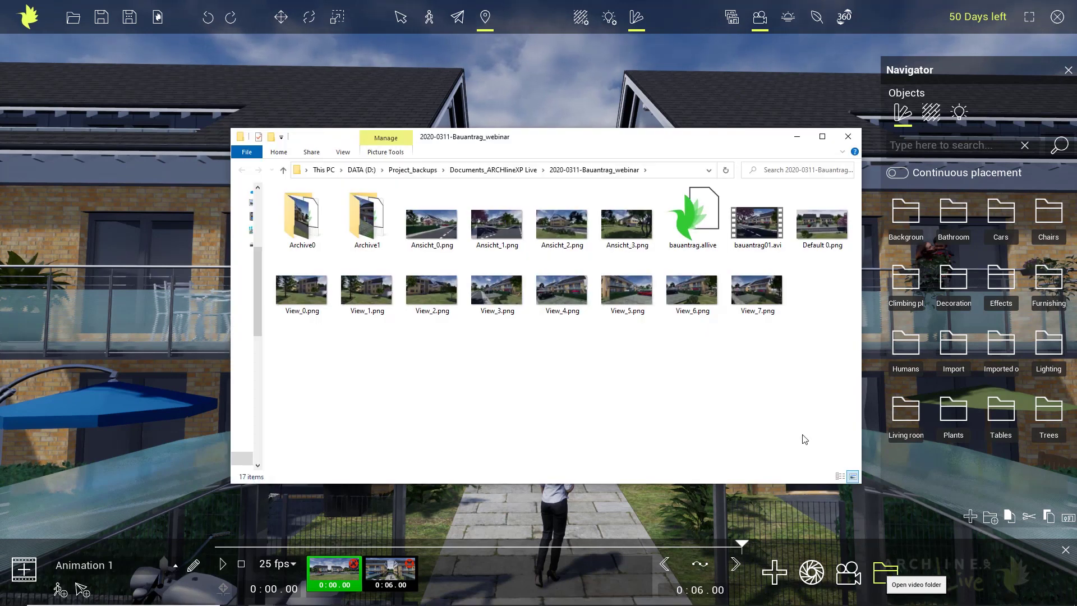
double_click(754, 235)
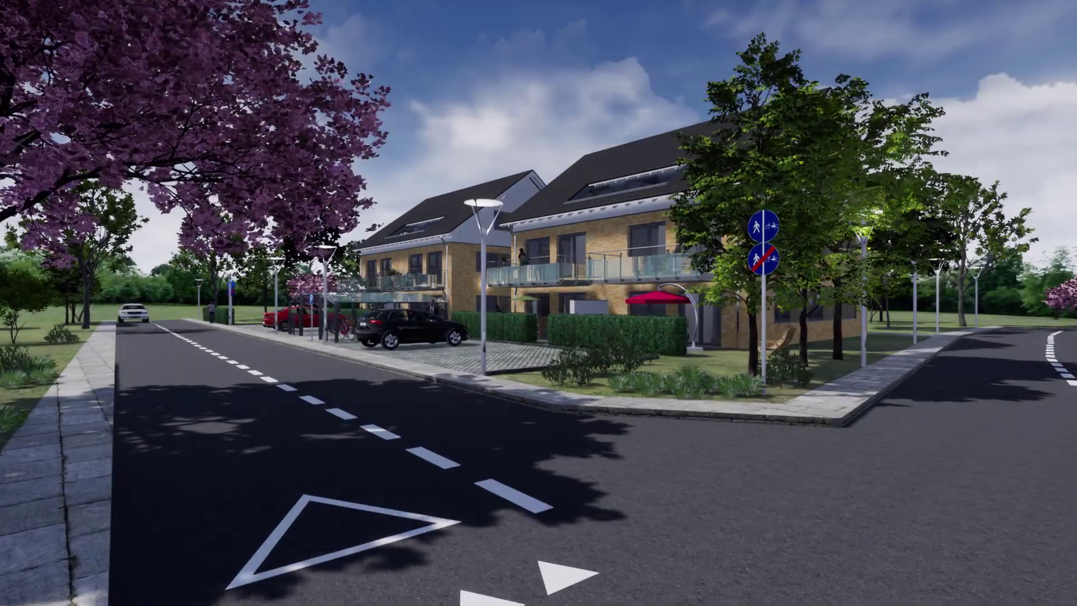